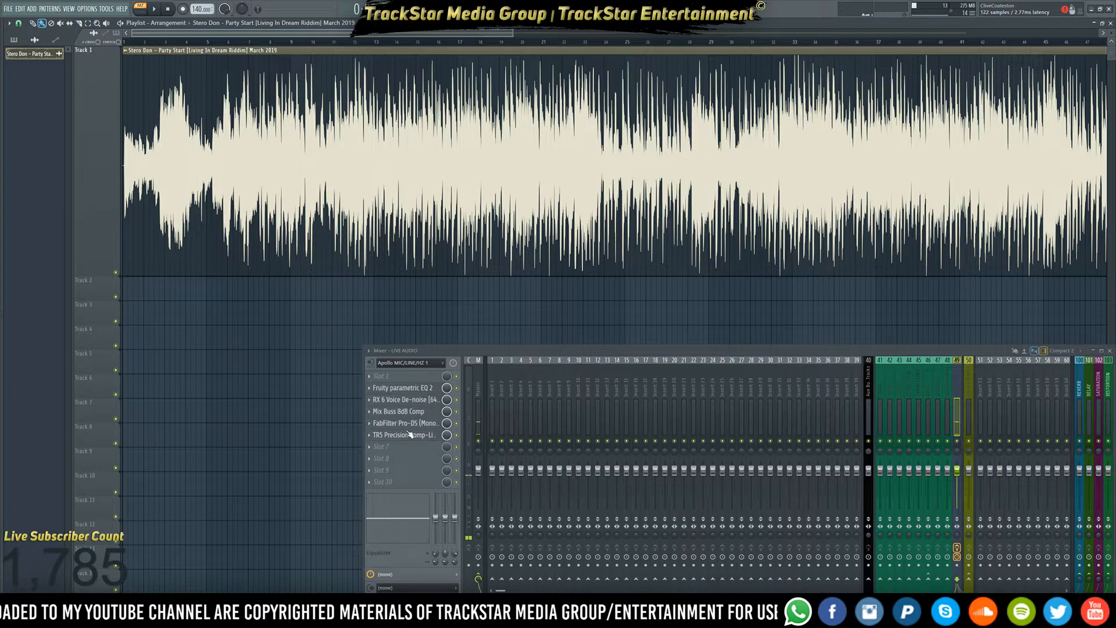
- Open the TR5 Precision Comp-Limiter in the Live Audio track's effect chain to view its settings, and close it again
{"action": "left_click", "coordinate": [413, 436]}
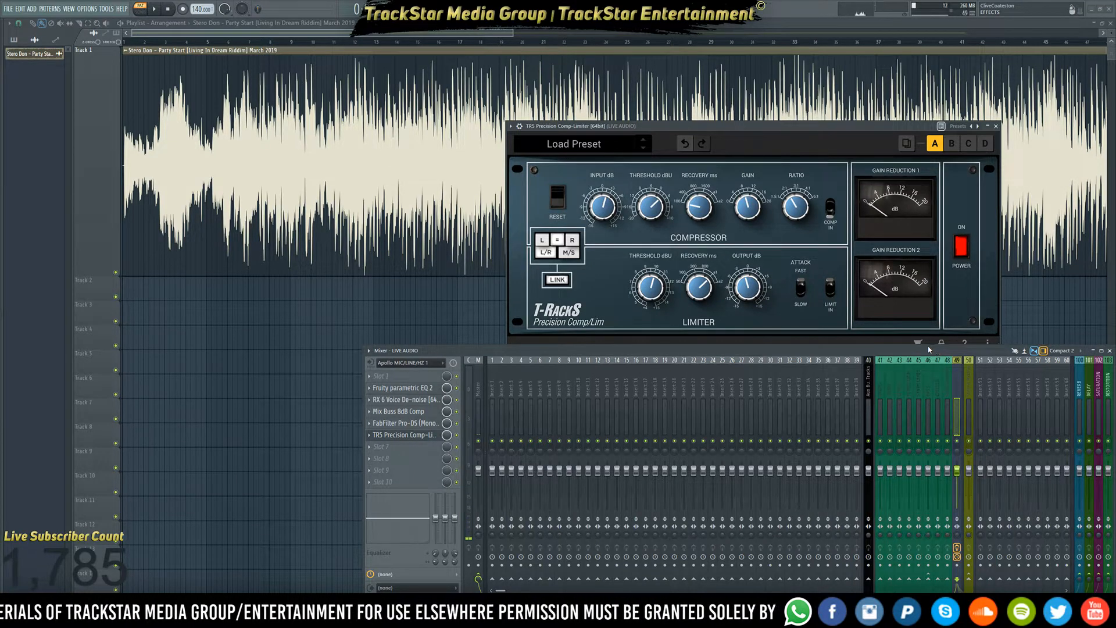
{"action": "key", "text": "Escape"}
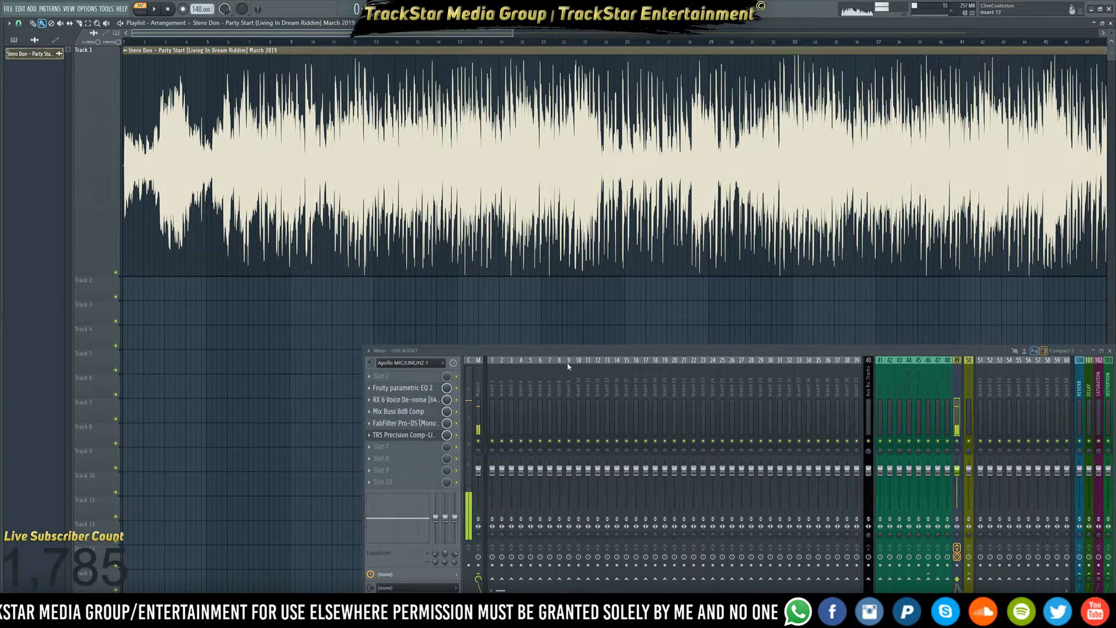
- Trim the silent lead-in off the start of the Party Start audio clip on Track 1, up to where the waveform begins
{"action": "scroll", "coordinate": [140, 48], "scroll_direction": "up", "scroll_amount": 3}
{"action": "scroll", "coordinate": [140, 48], "scroll_direction": "up", "scroll_amount": 6}
{"action": "scroll", "coordinate": [138, 48], "scroll_direction": "up", "scroll_amount": 3}
{"action": "left_click_drag", "start_coordinate": [141, 37], "coordinate": [132, 36]}
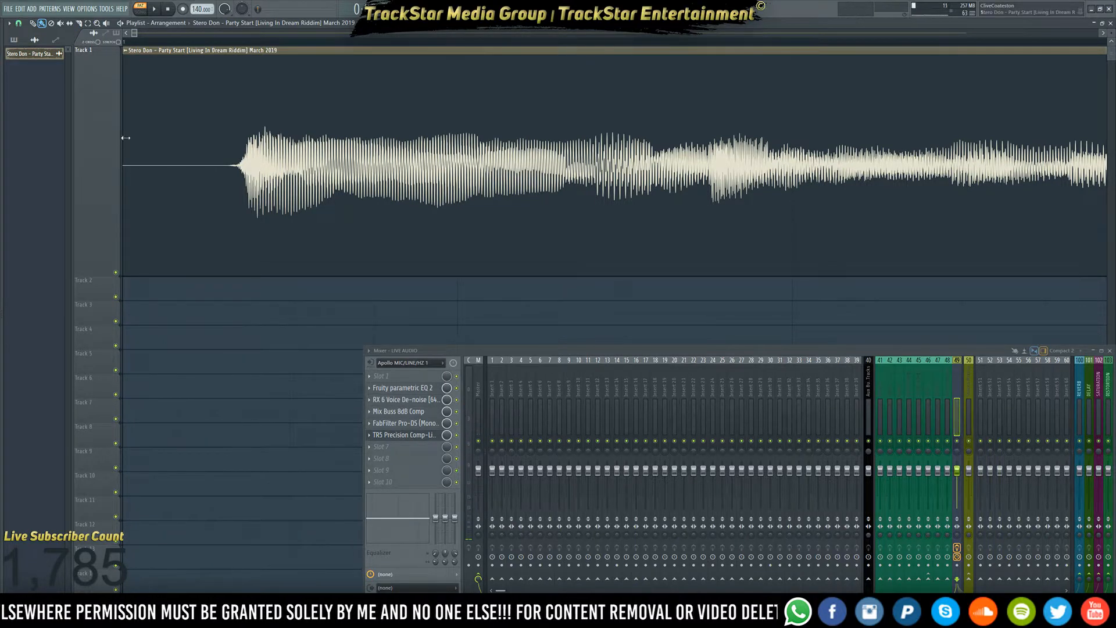
{"action": "left_click_drag", "start_coordinate": [126, 138], "coordinate": [204, 120]}
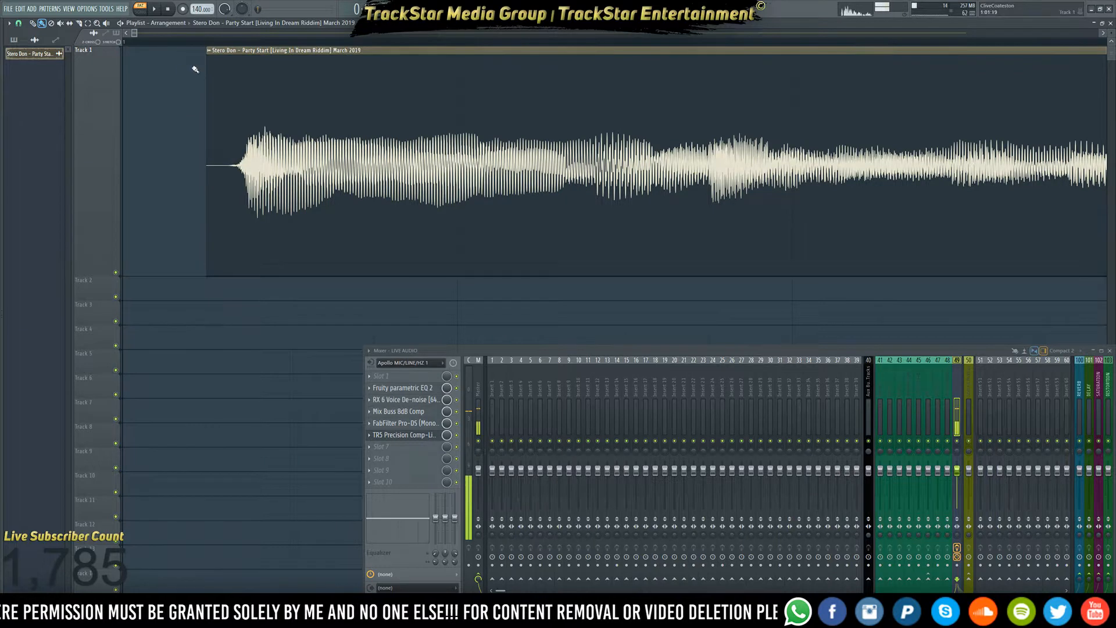
{"action": "left_click", "coordinate": [19, 23]}
{"action": "left_click", "coordinate": [30, 40]}
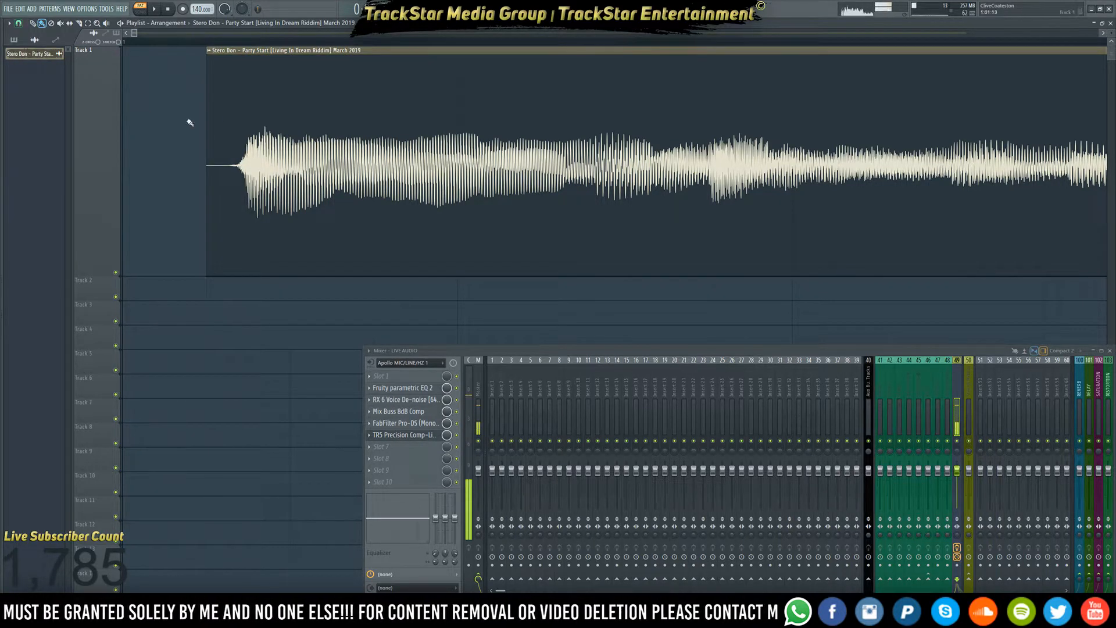
{"action": "left_click_drag", "start_coordinate": [208, 80], "coordinate": [230, 78]}
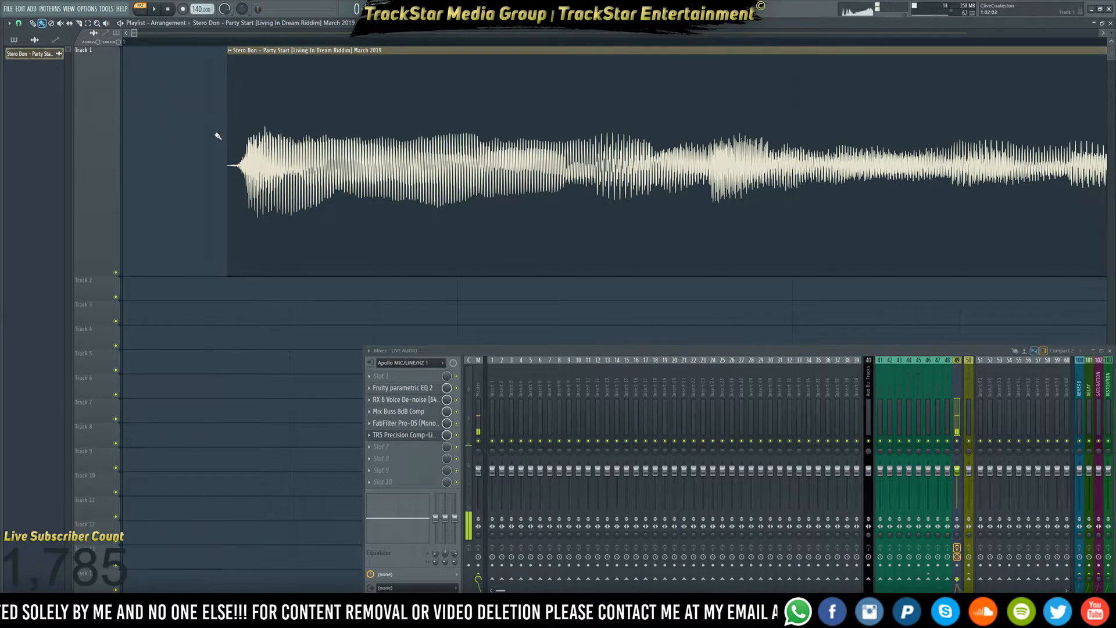
{"action": "left_click_drag", "start_coordinate": [227, 132], "coordinate": [237, 129]}
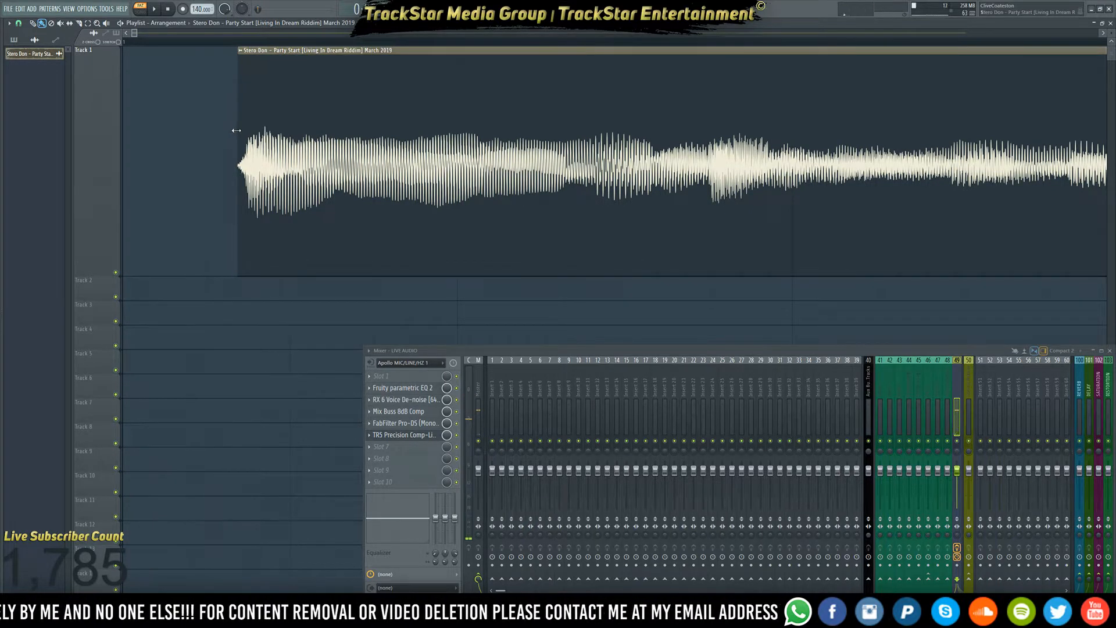
- Move the trimmed audio clip on Track 1 back to the very start of the playlist
{"action": "left_click_drag", "start_coordinate": [307, 115], "coordinate": [171, 120]}
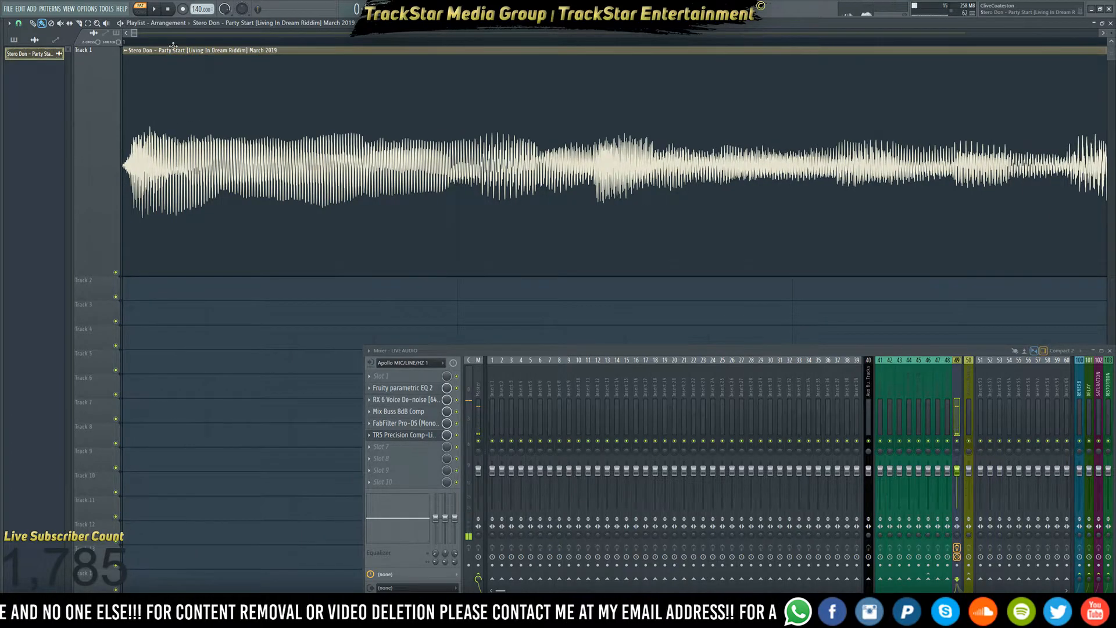
{"action": "scroll", "coordinate": [173, 47], "scroll_direction": "up", "scroll_amount": 6}
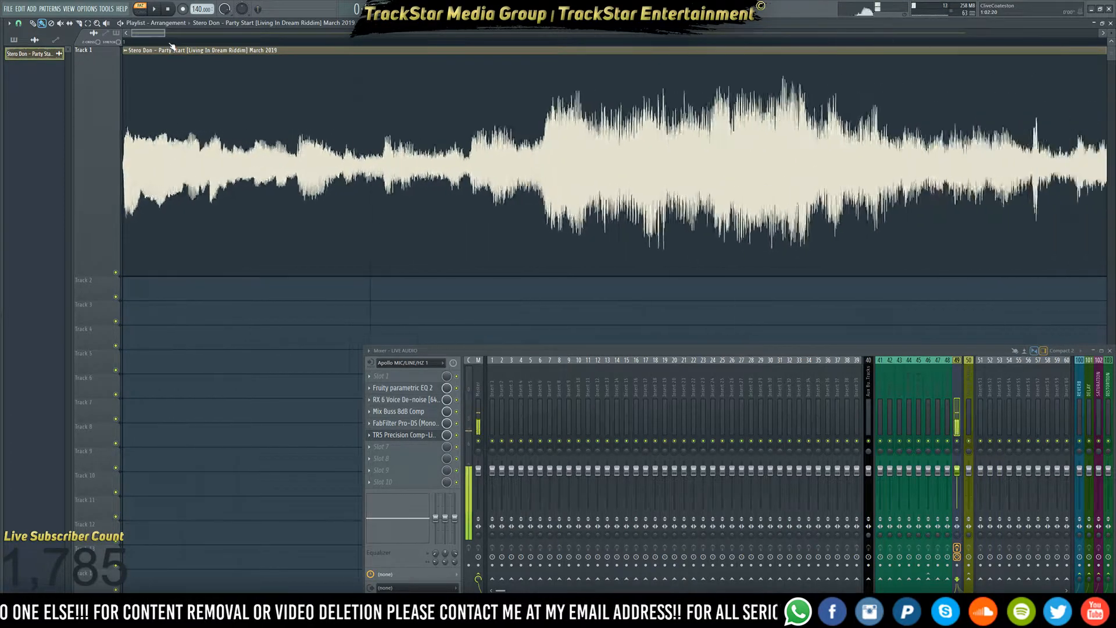
{"action": "scroll", "coordinate": [174, 43], "scroll_direction": "down", "scroll_amount": 8}
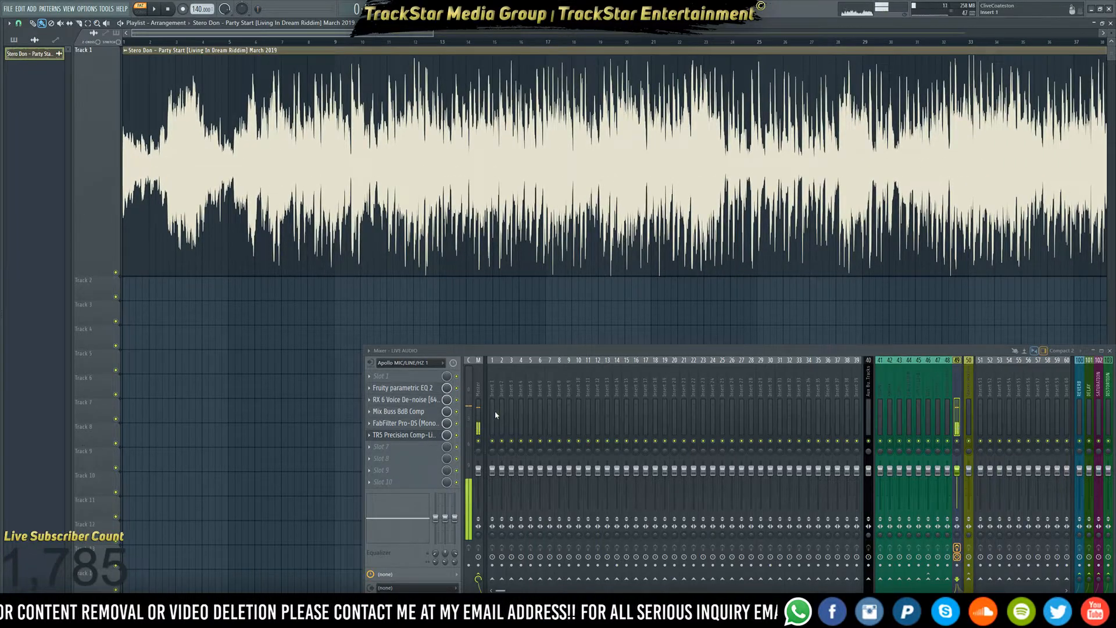
- Link the Party Start channel to mixer insert 1 and lower that insert's fader slightly
{"action": "left_click", "coordinate": [496, 412]}
{"action": "key", "text": "ctrl+l"}
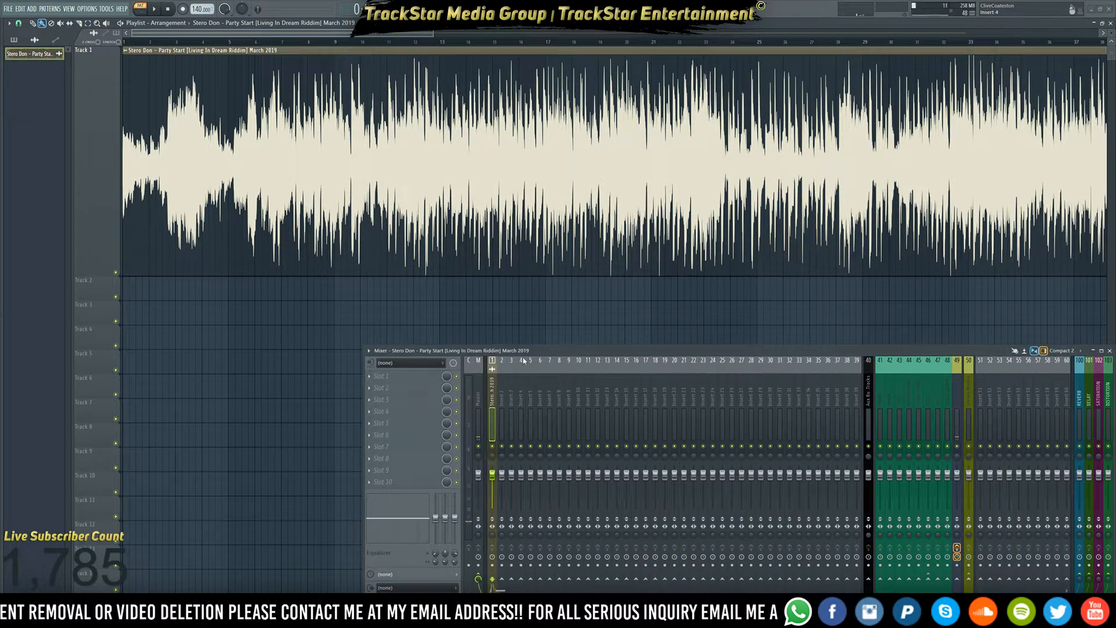
{"action": "left_click_drag", "start_coordinate": [493, 475], "coordinate": [493, 481]}
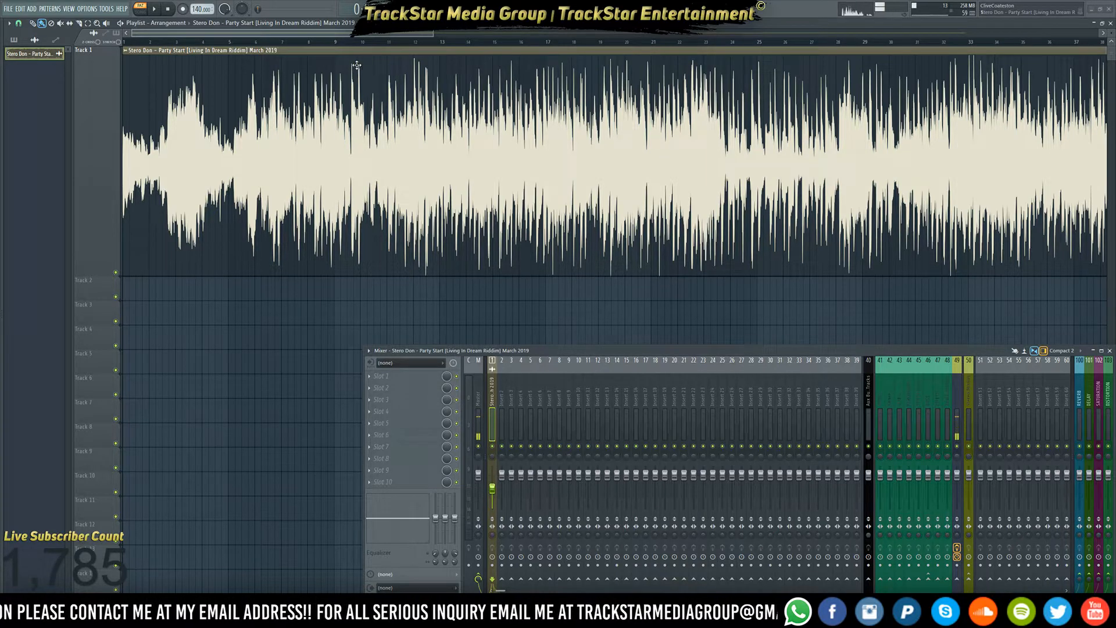
- Place the playback position at bar 9 and set the project tempo to 100 BPM
{"action": "left_click", "coordinate": [334, 45]}
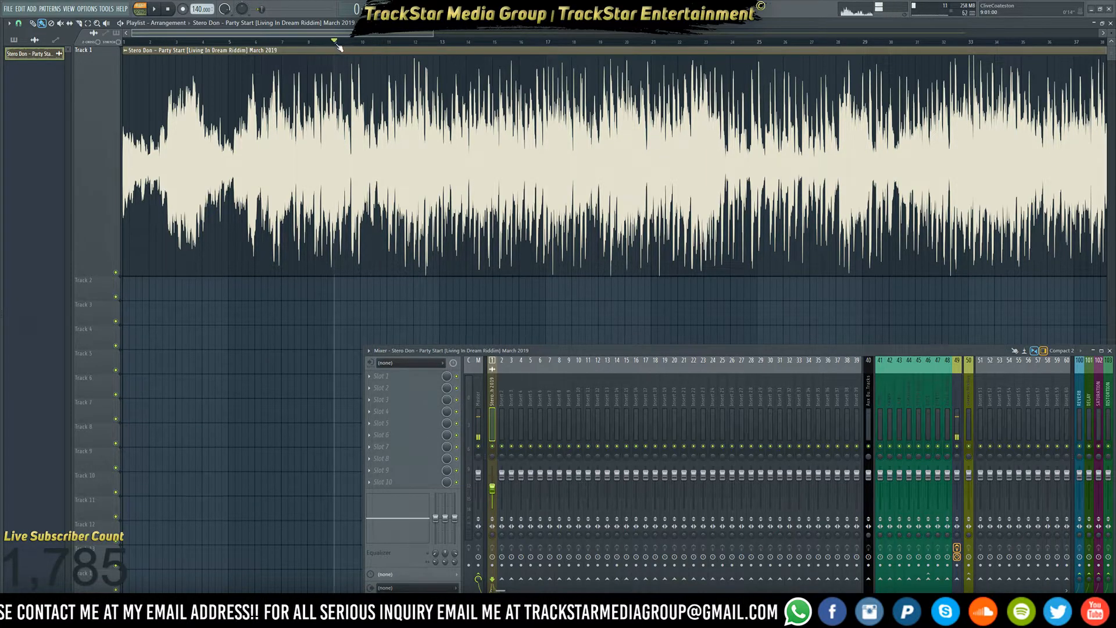
{"action": "left_click", "coordinate": [231, 43]}
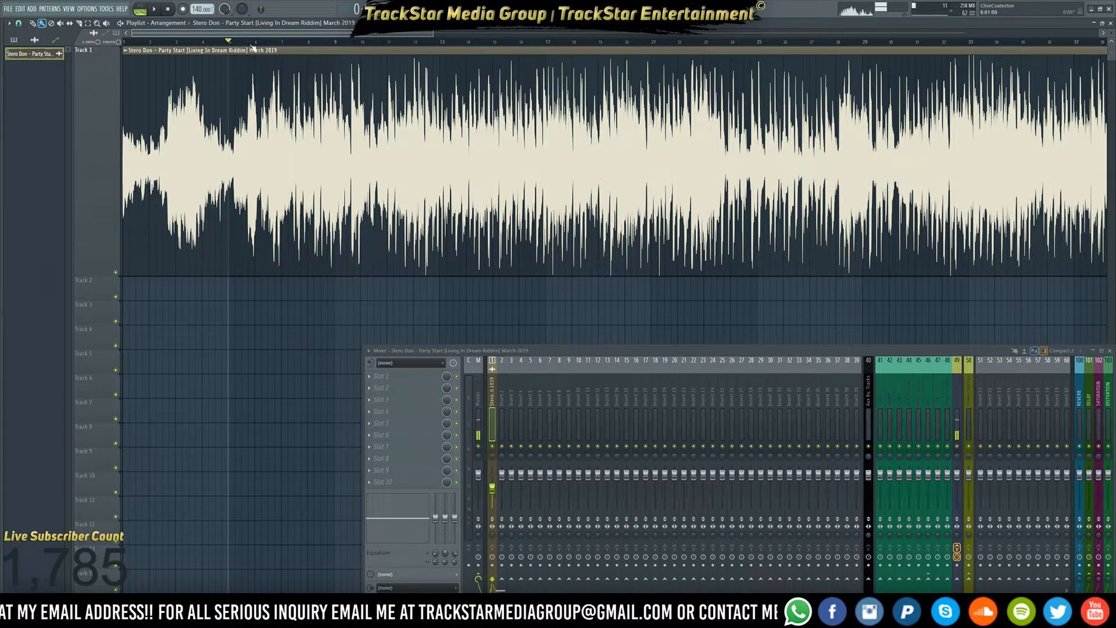
{"action": "left_click", "coordinate": [336, 42]}
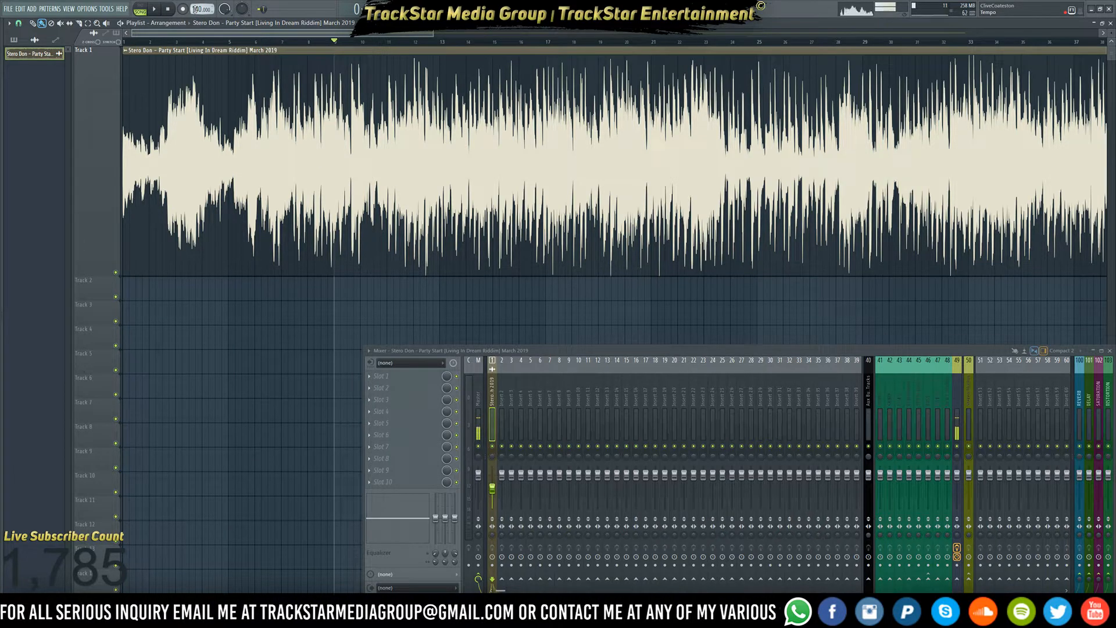
{"action": "right_click", "coordinate": [201, 9]}
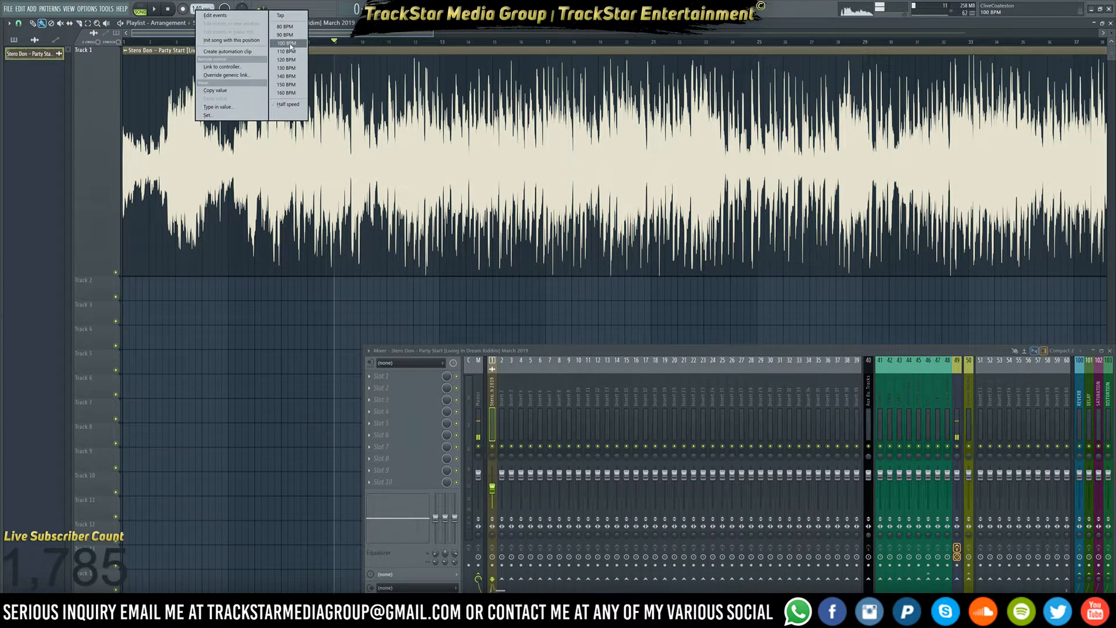
{"action": "left_click", "coordinate": [288, 48]}
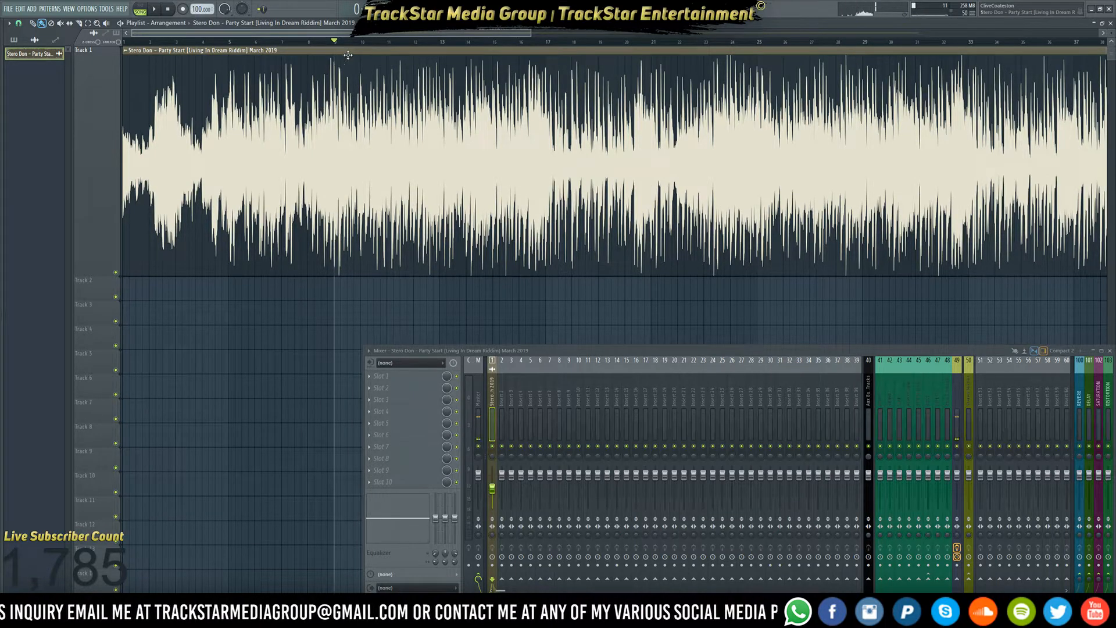
- Play the song from bar 9 and again from the beginning to check its beat against the bar grid
{"action": "key", "text": "space"}
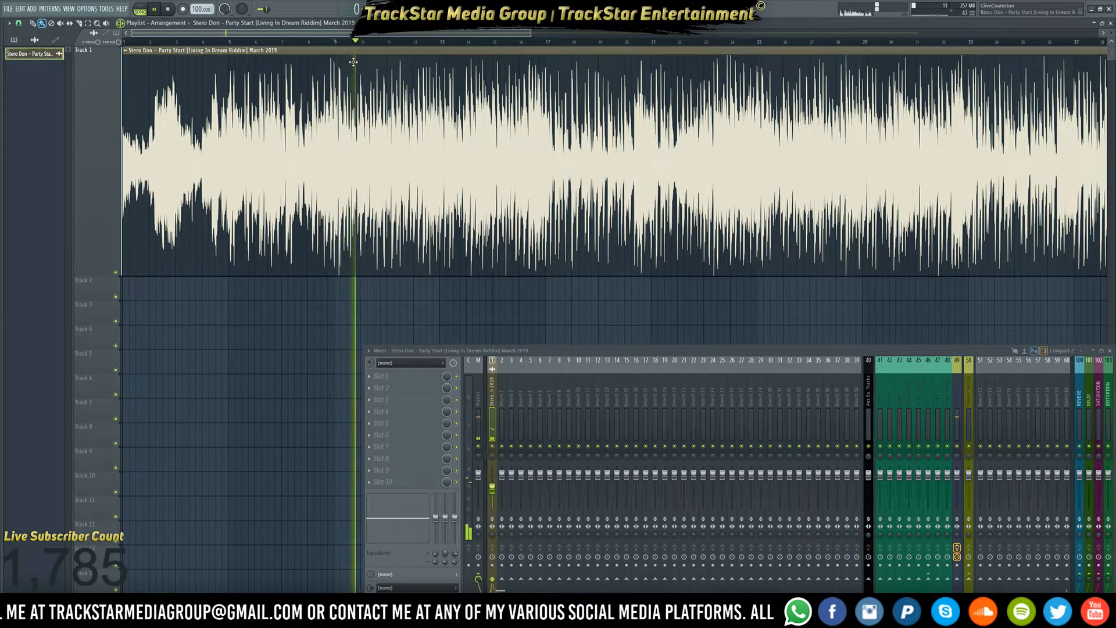
{"action": "key", "text": "space"}
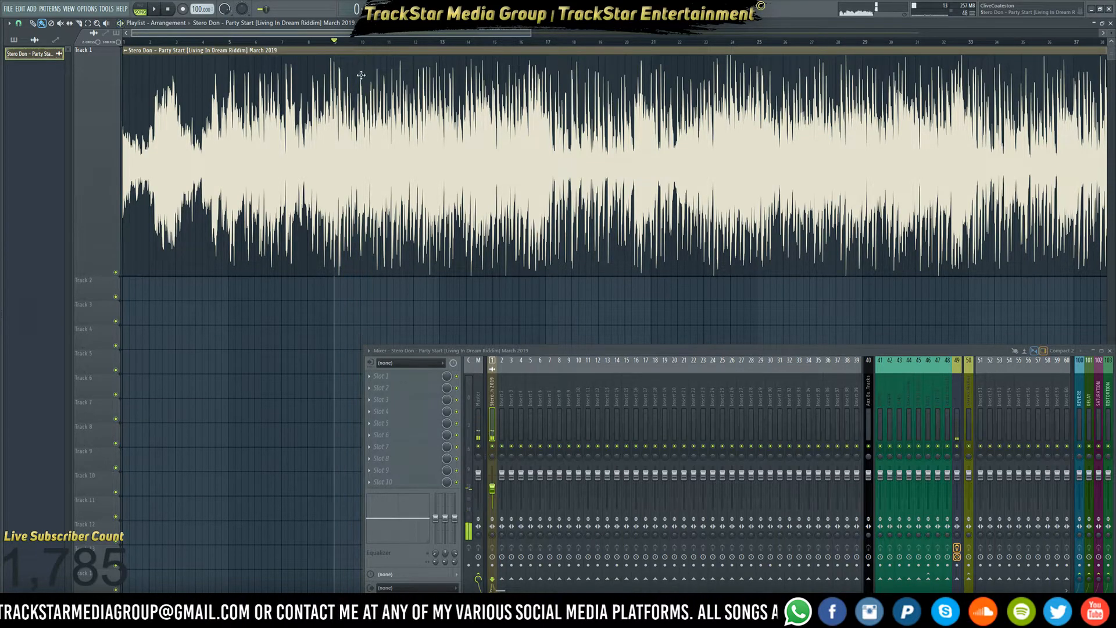
{"action": "scroll", "coordinate": [333, 44], "scroll_direction": "up", "scroll_amount": 3}
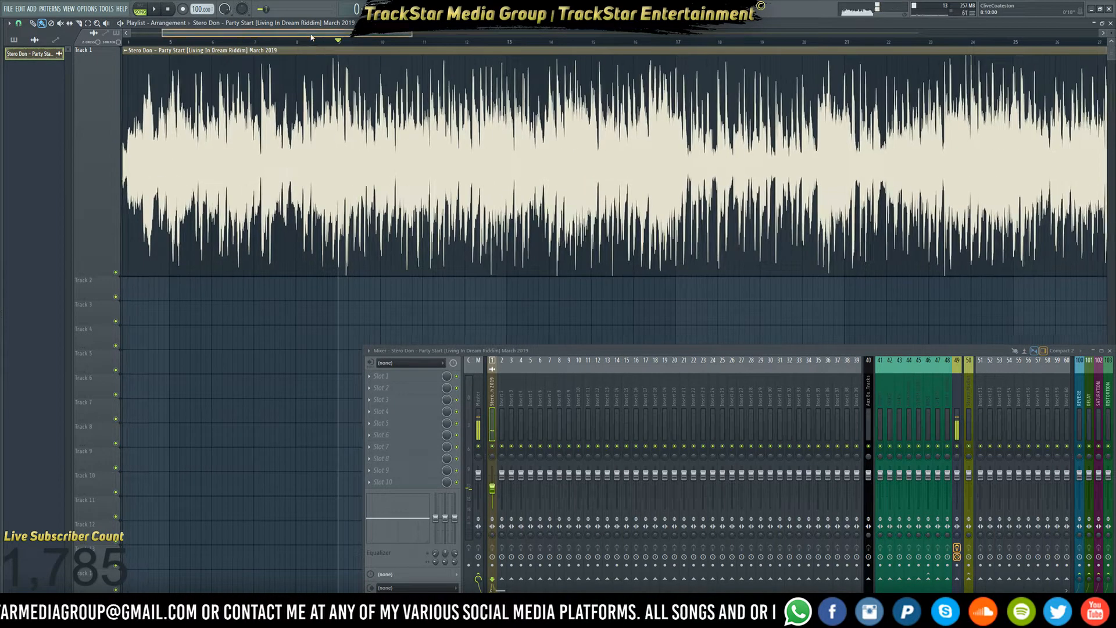
{"action": "left_click_drag", "start_coordinate": [319, 34], "coordinate": [250, 36]}
{"action": "left_click_drag", "start_coordinate": [165, 43], "coordinate": [87, 37]}
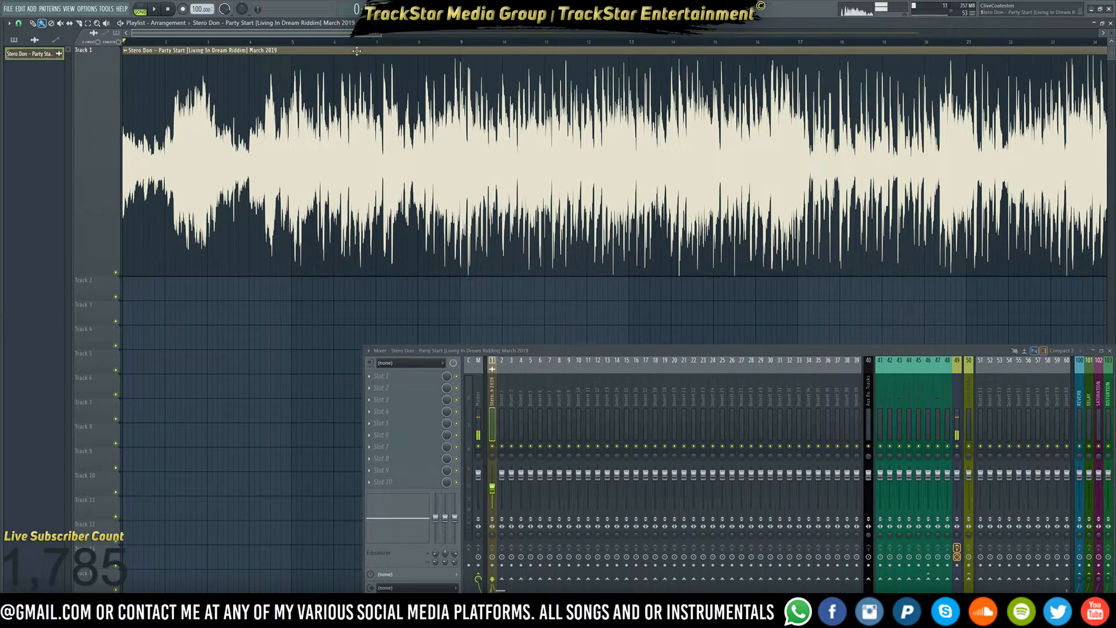
{"action": "key", "text": "space"}
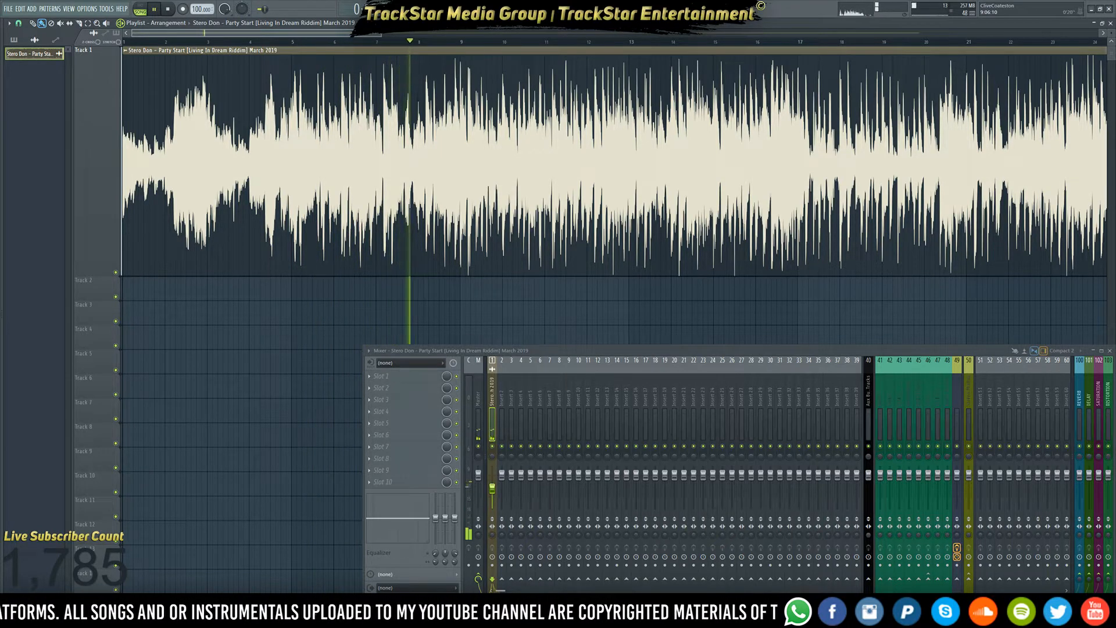
{"action": "scroll", "coordinate": [468, 42], "scroll_direction": "up", "scroll_amount": 1}
{"action": "scroll", "coordinate": [469, 42], "scroll_direction": "up", "scroll_amount": 4}
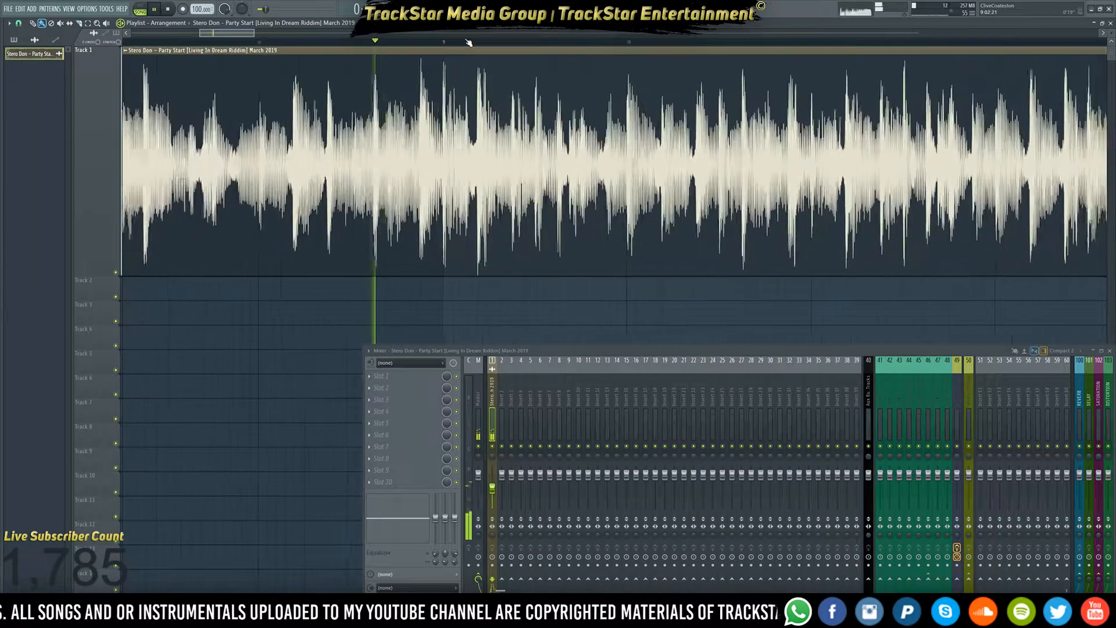
{"action": "key", "text": "space"}
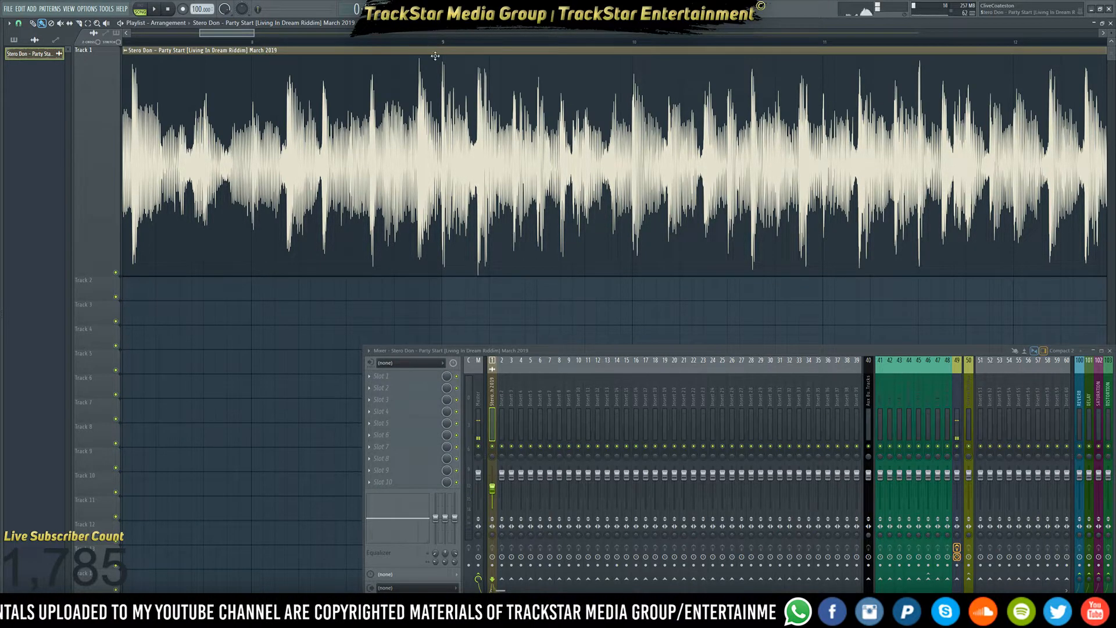
- Place the playback position at bar 9 and play a short passage to check the waveform's alignment with the bar line
{"action": "left_click", "coordinate": [443, 43]}
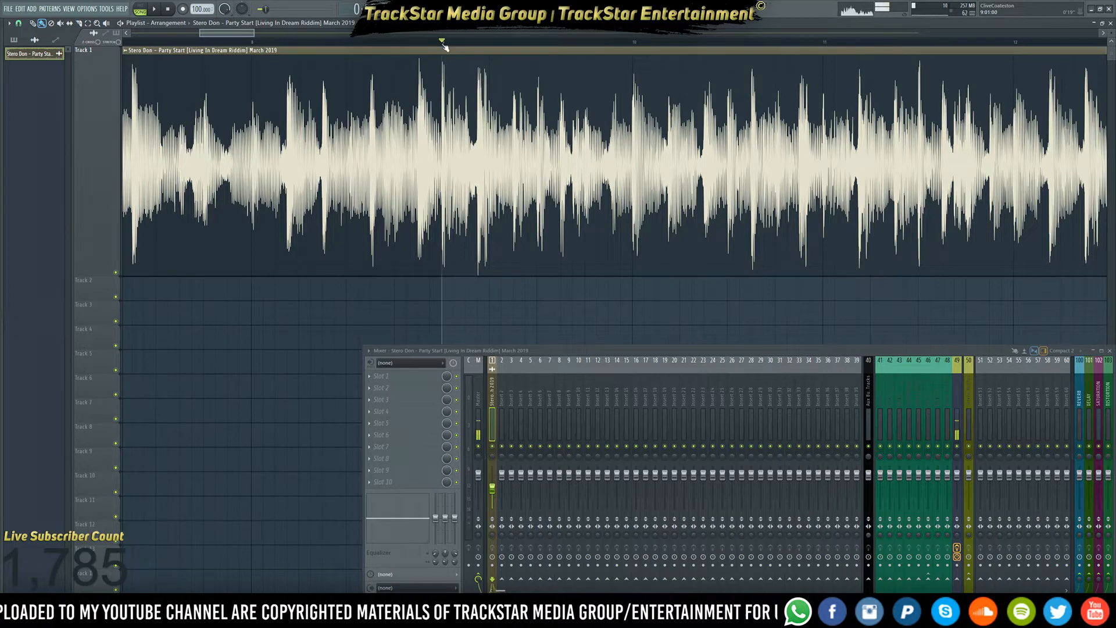
{"action": "scroll", "coordinate": [443, 44], "scroll_direction": "up", "scroll_amount": 3}
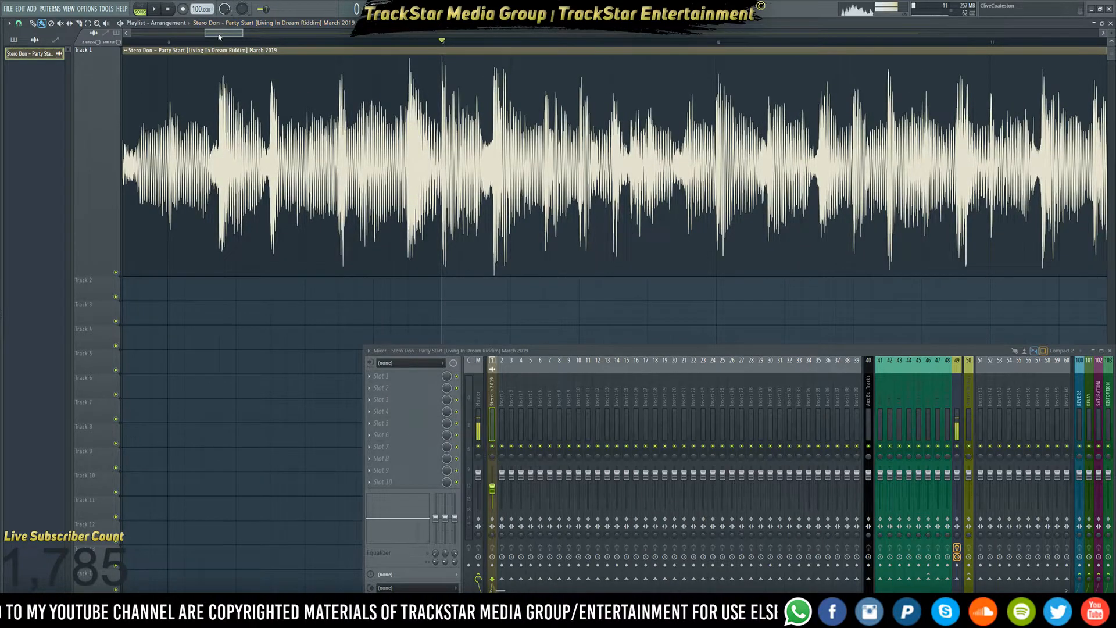
{"action": "scroll", "coordinate": [320, 43], "scroll_direction": "down", "scroll_amount": 5}
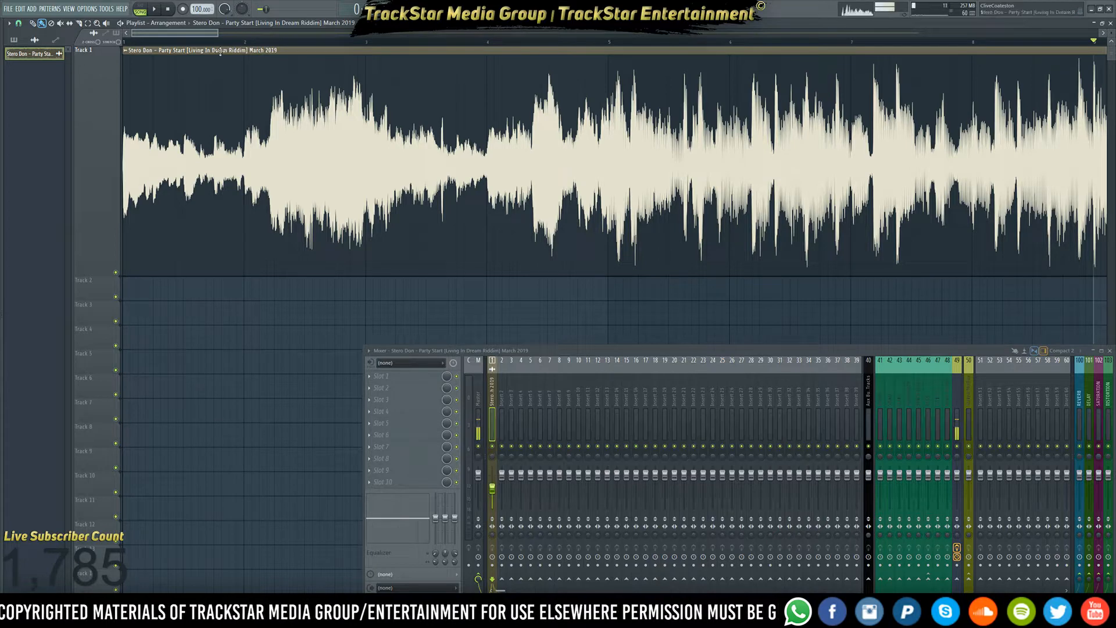
{"action": "left_click_drag", "start_coordinate": [211, 34], "coordinate": [229, 35]}
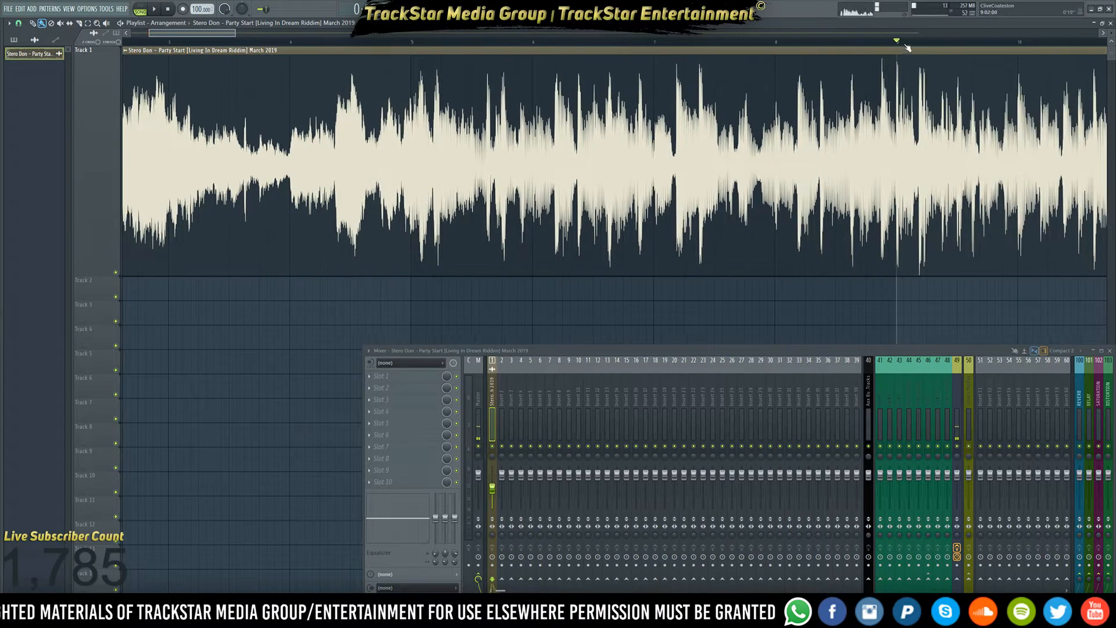
{"action": "scroll", "coordinate": [827, 51], "scroll_direction": "down", "scroll_amount": 3}
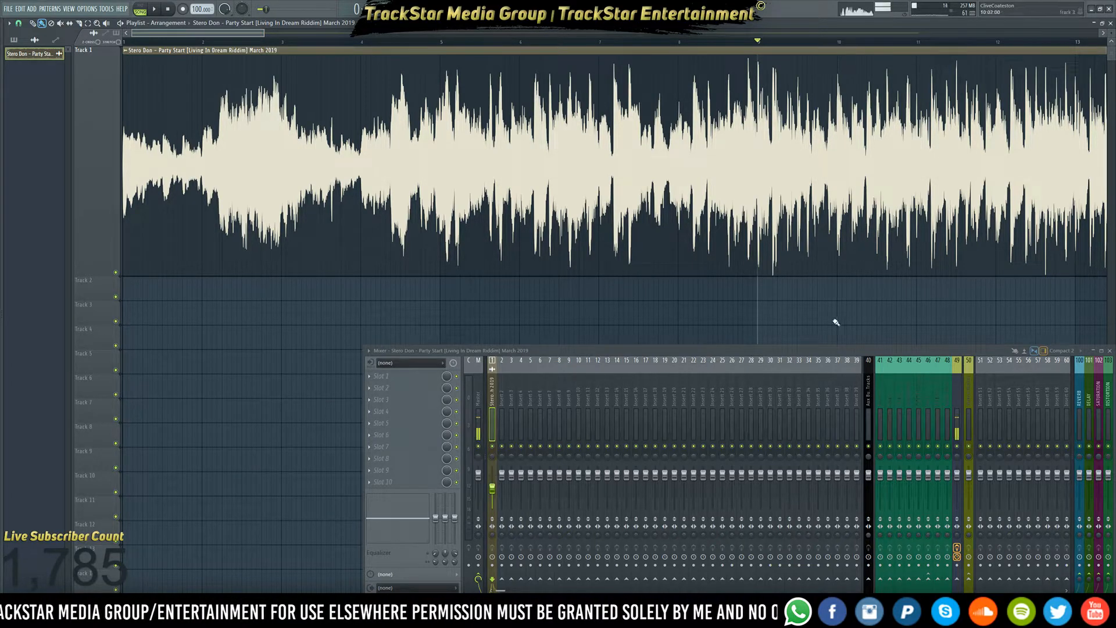
{"action": "scroll", "coordinate": [445, 45], "scroll_direction": "down", "scroll_amount": 2}
{"action": "scroll", "coordinate": [444, 44], "scroll_direction": "down", "scroll_amount": 3}
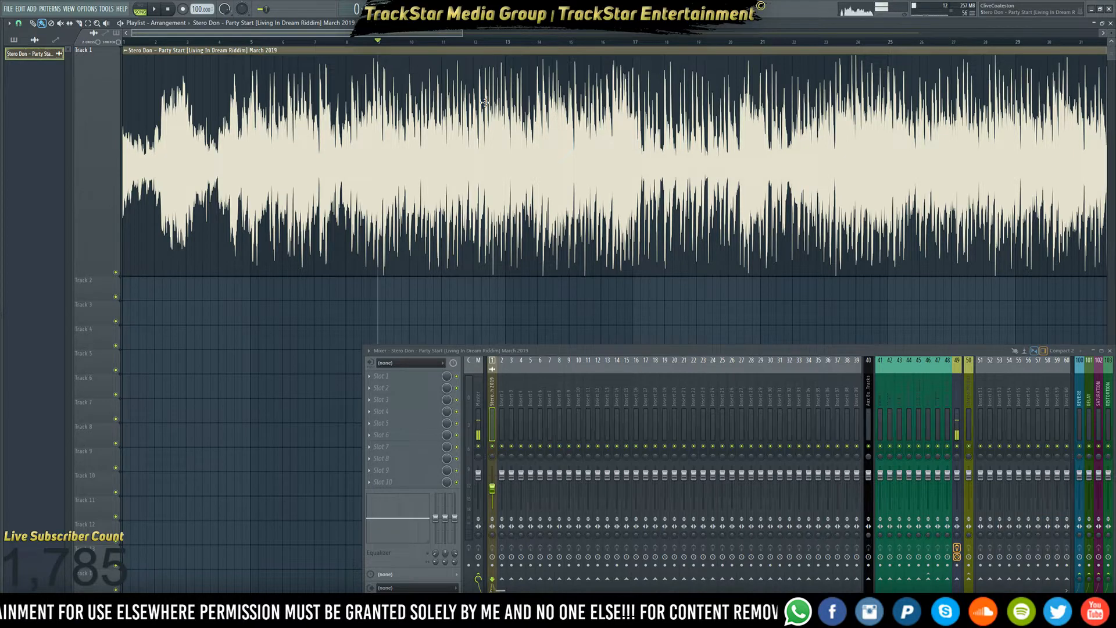
{"action": "key", "text": "space"}
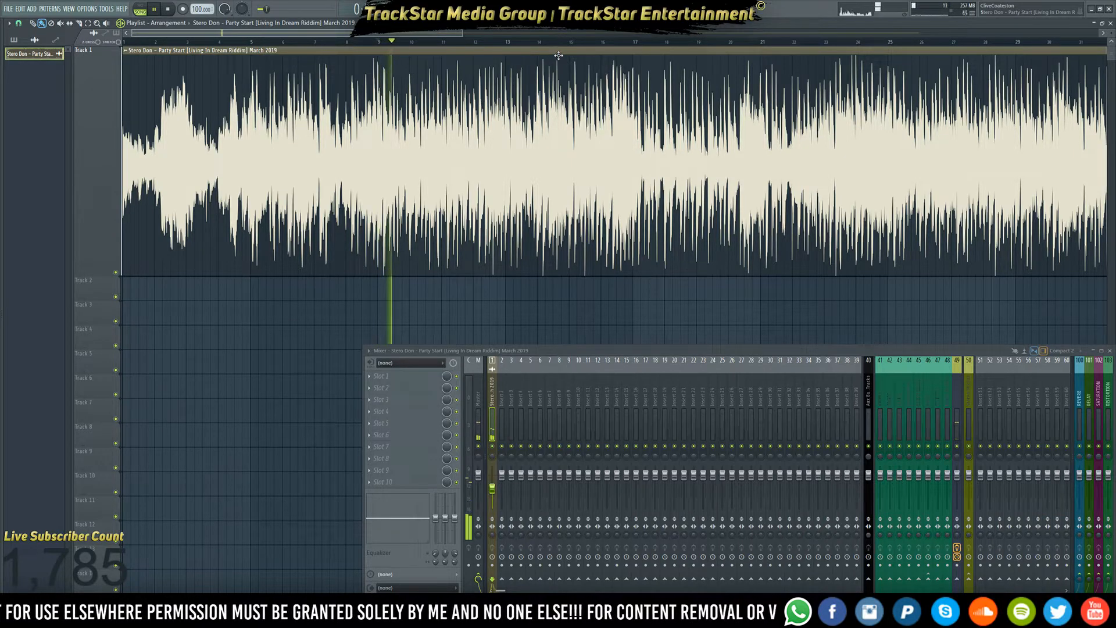
{"action": "key", "text": "space"}
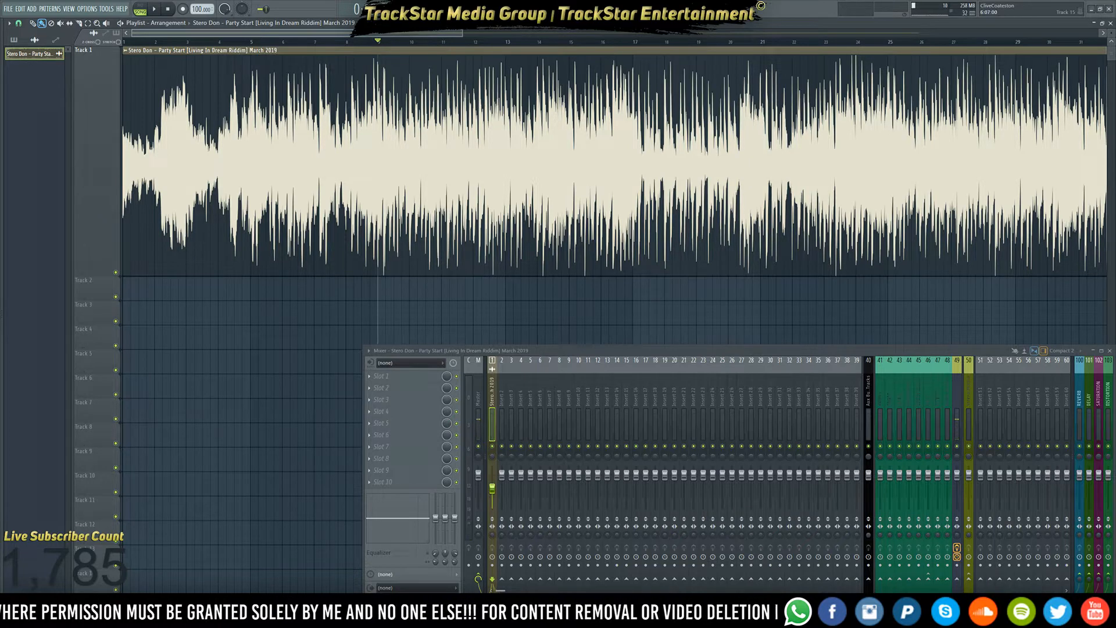
- Import the Party Start audio file from the Downloads folder onto Track 2 at the start of the playlist
{"action": "key", "text": "super+e"}
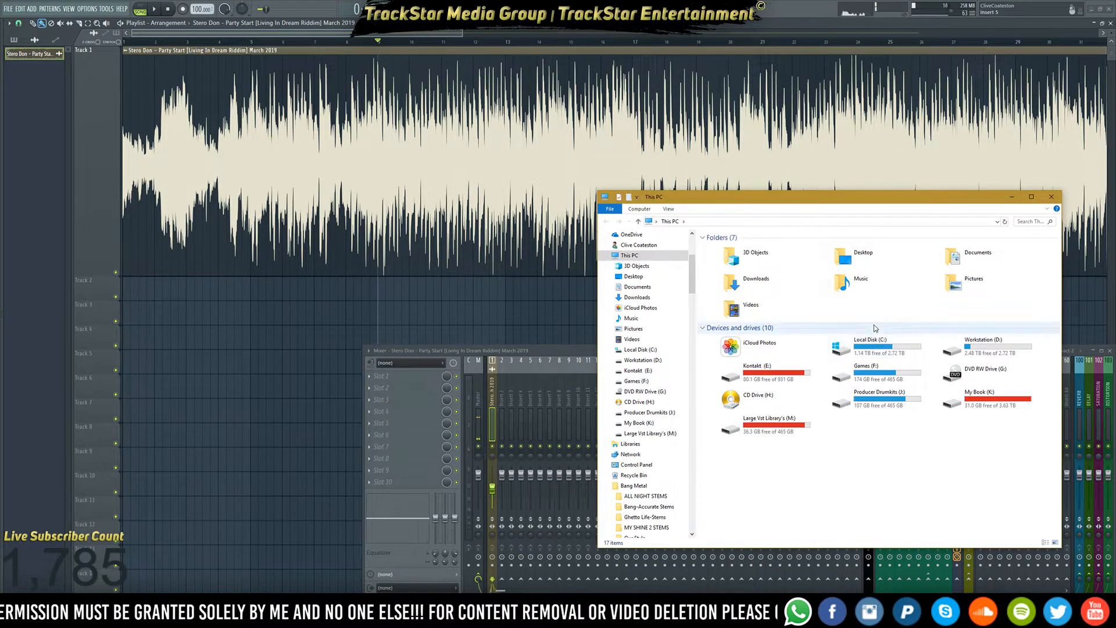
{"action": "double_click", "coordinate": [753, 282]}
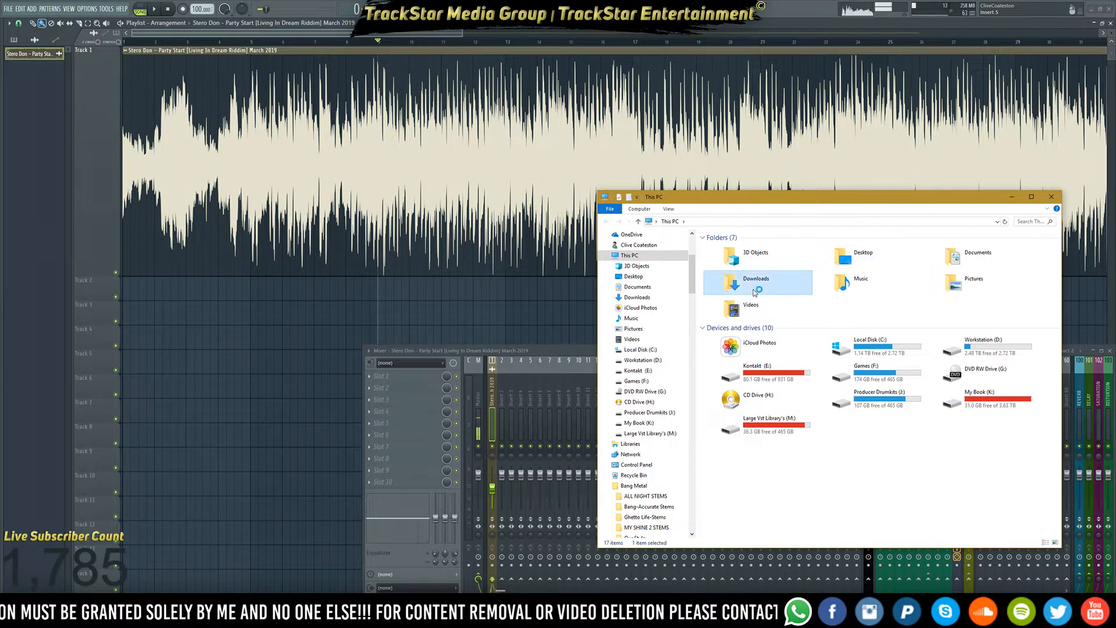
{"action": "left_click_drag", "start_coordinate": [853, 424], "coordinate": [126, 292]}
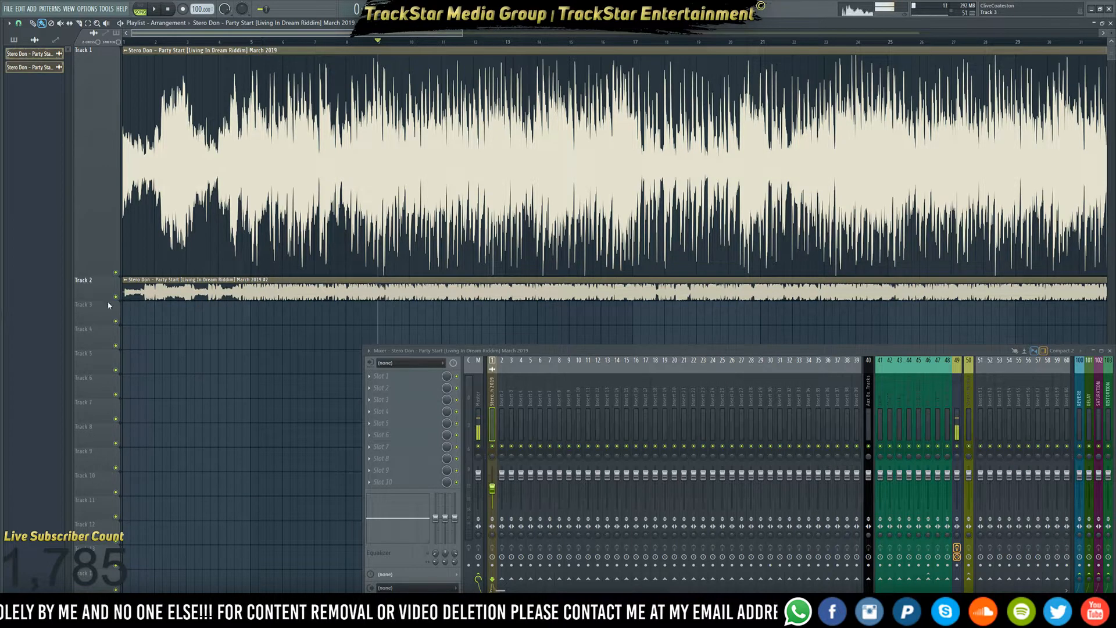
- Enlarge Track 2 to full height and route its Party Start clip to mixer insert 1
{"action": "left_click_drag", "start_coordinate": [99, 298], "coordinate": [98, 506]}
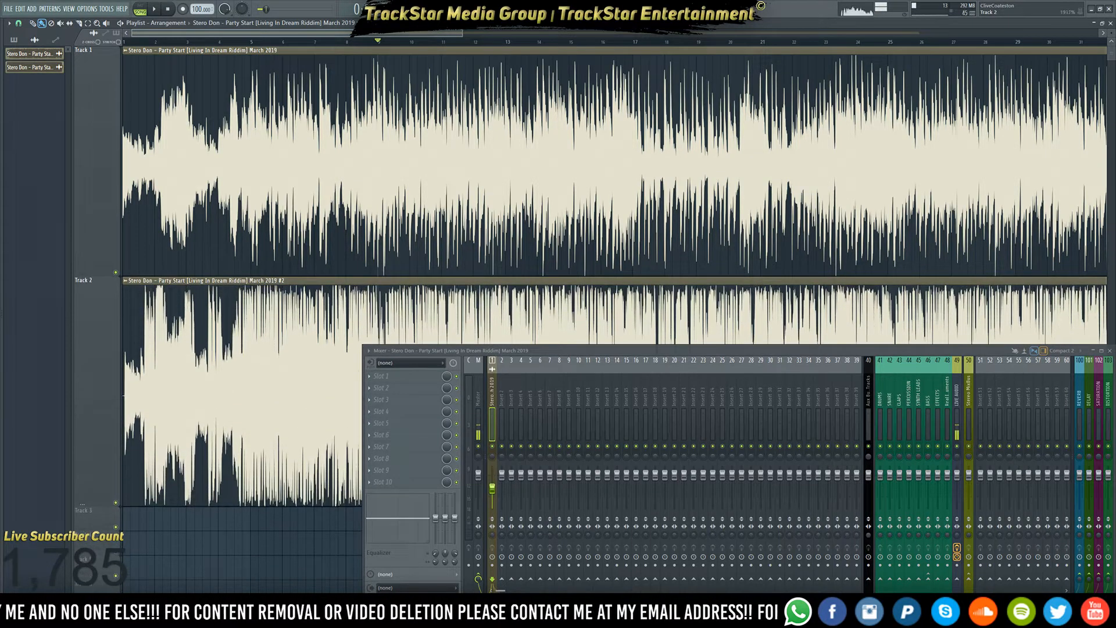
{"action": "double_click", "coordinate": [415, 308]}
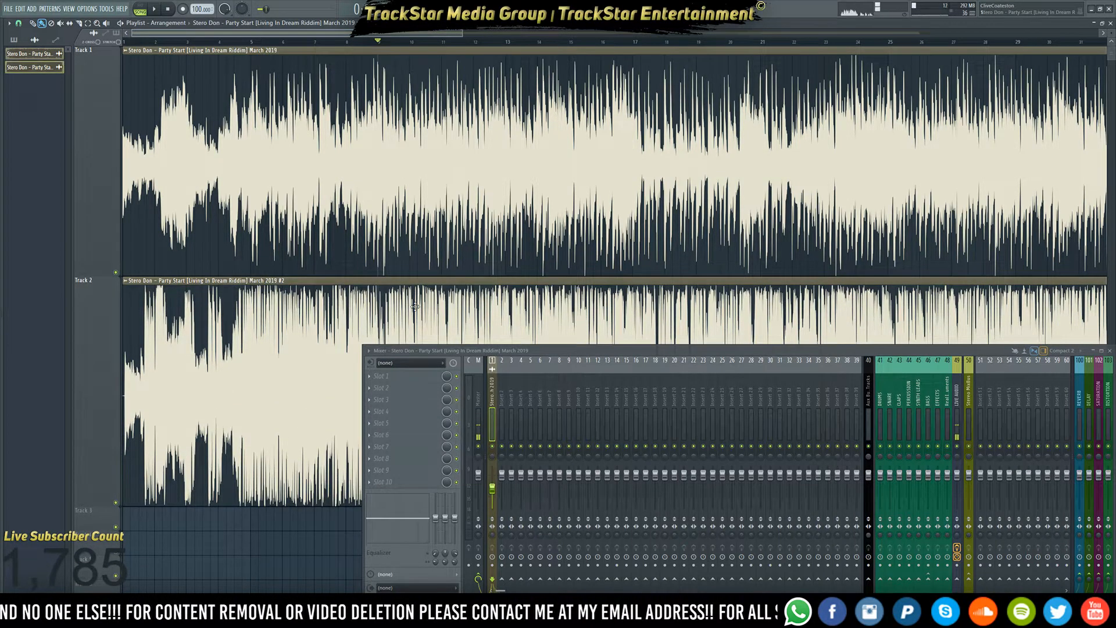
{"action": "left_click", "coordinate": [495, 421]}
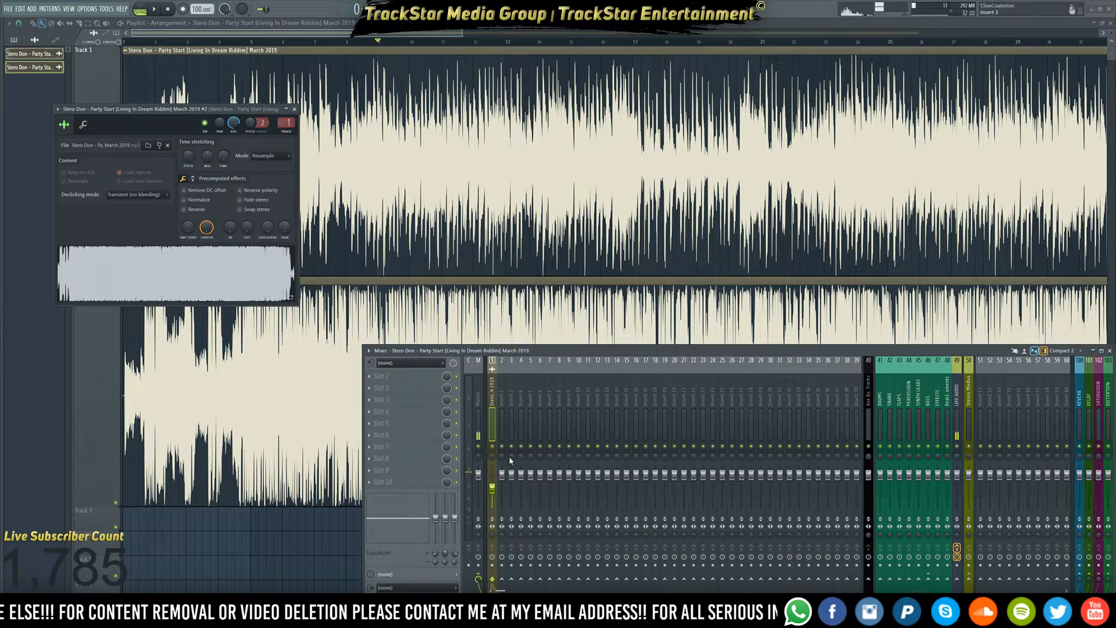
- Delete the song clip from Track 1 and lower the mixer insert 1 volume to -13.6 dB
{"action": "right_click", "coordinate": [368, 147]}
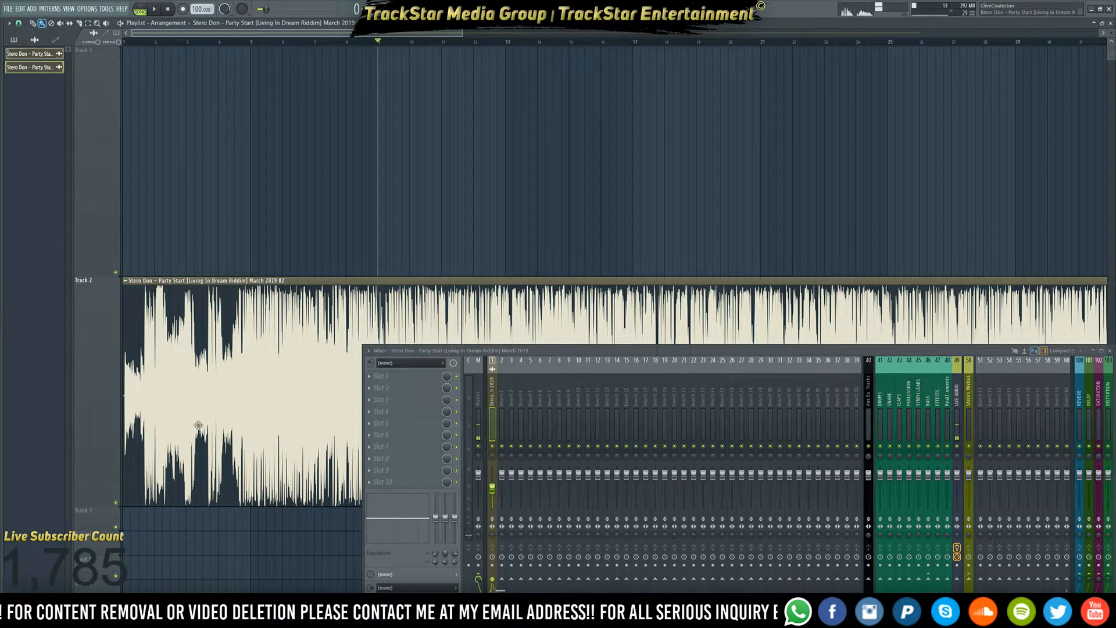
{"action": "left_click_drag", "start_coordinate": [492, 488], "coordinate": [492, 491]}
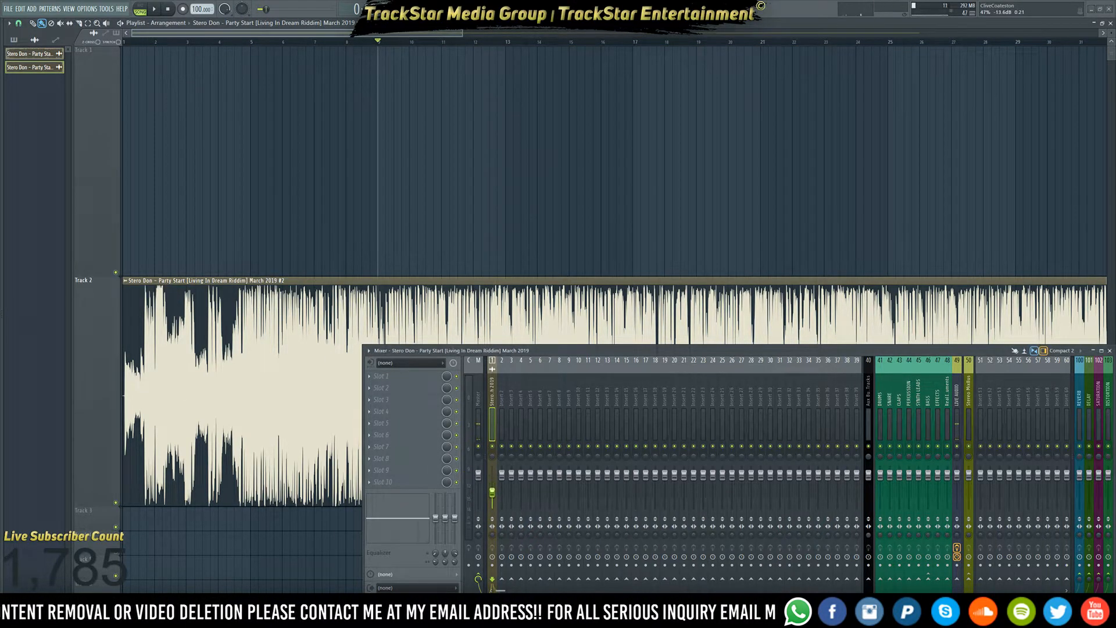
- Trim the leading silence off the Track 2 clip so its first sound sits at the start of the playlist
{"action": "scroll", "coordinate": [212, 161], "scroll_direction": "down", "scroll_amount": 3}
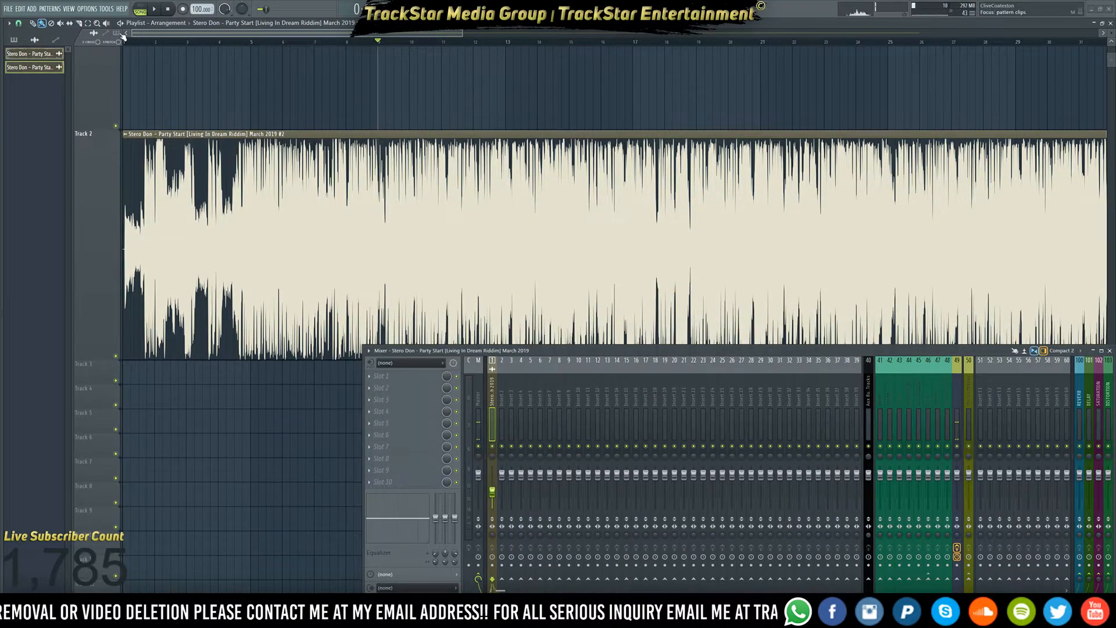
{"action": "scroll", "coordinate": [128, 45], "scroll_direction": "up", "scroll_amount": 5}
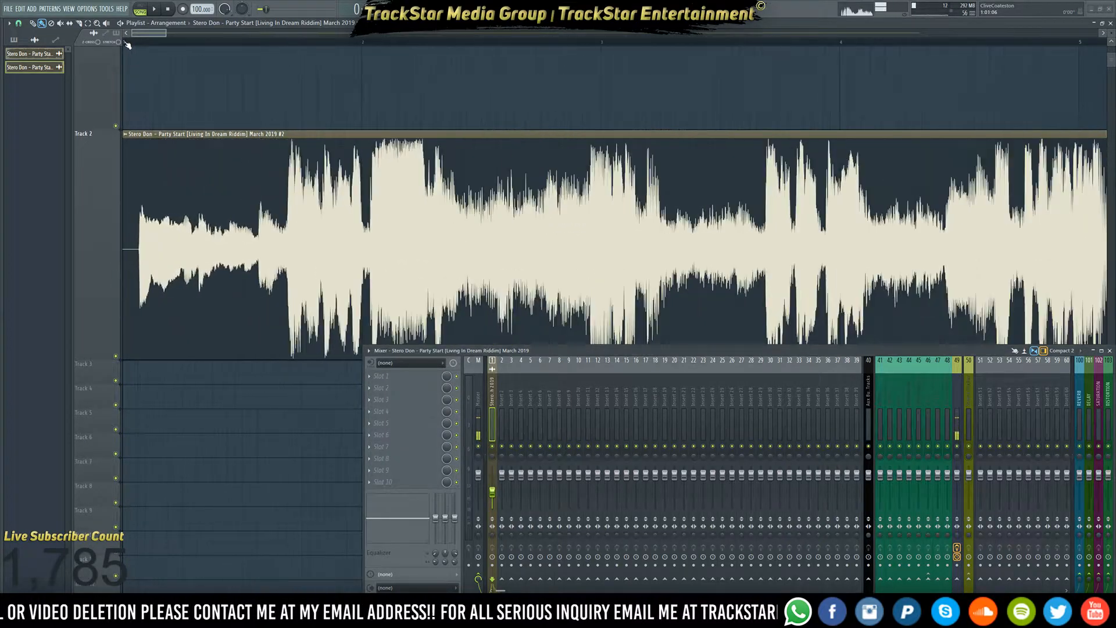
{"action": "scroll", "coordinate": [128, 46], "scroll_direction": "up", "scroll_amount": 5}
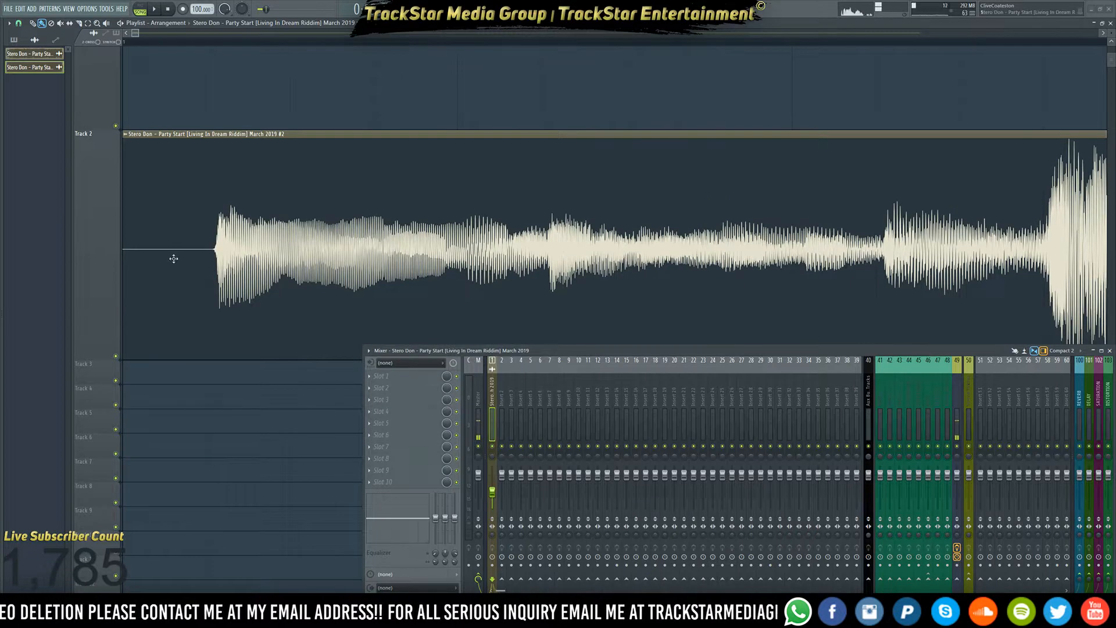
{"action": "mouse_move", "coordinate": [128, 248]}
{"action": "left_mouse_down"}
{"action": "mouse_move", "coordinate": [215, 240]}
{"action": "mouse_move", "coordinate": [132, 239]}
{"action": "left_mouse_up"}
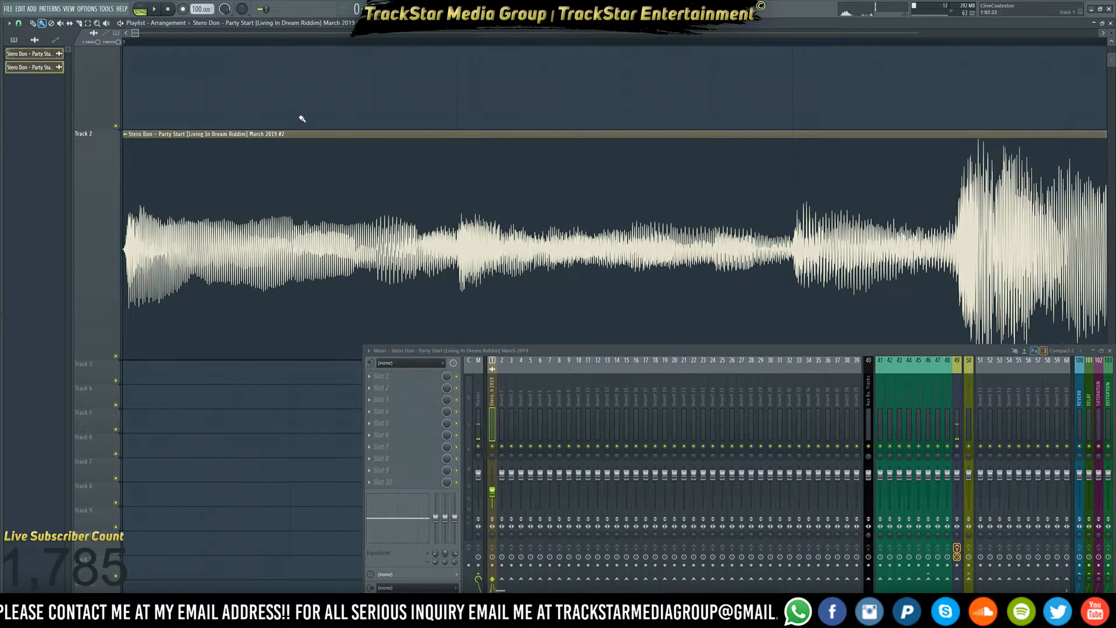
- Play short passages of the Track 2 song from bar 9 to check its beat against the bar lines
{"action": "right_click", "coordinate": [405, 52], "text": "ctrl"}
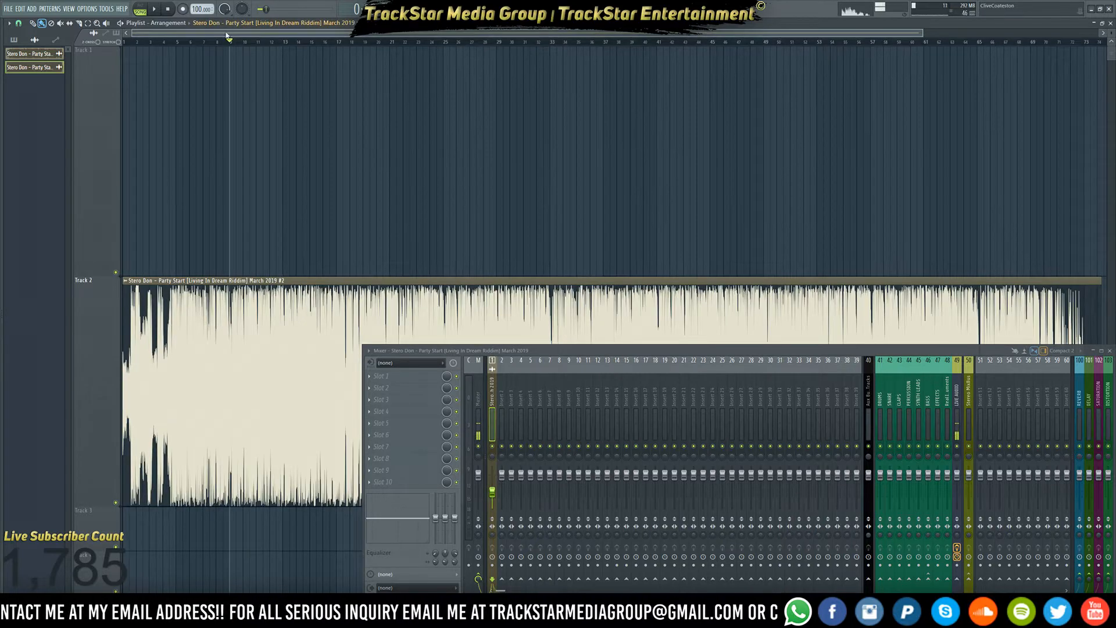
{"action": "scroll", "coordinate": [227, 41], "scroll_direction": "up", "scroll_amount": 3}
{"action": "scroll", "coordinate": [323, 45], "scroll_direction": "up", "scroll_amount": 5}
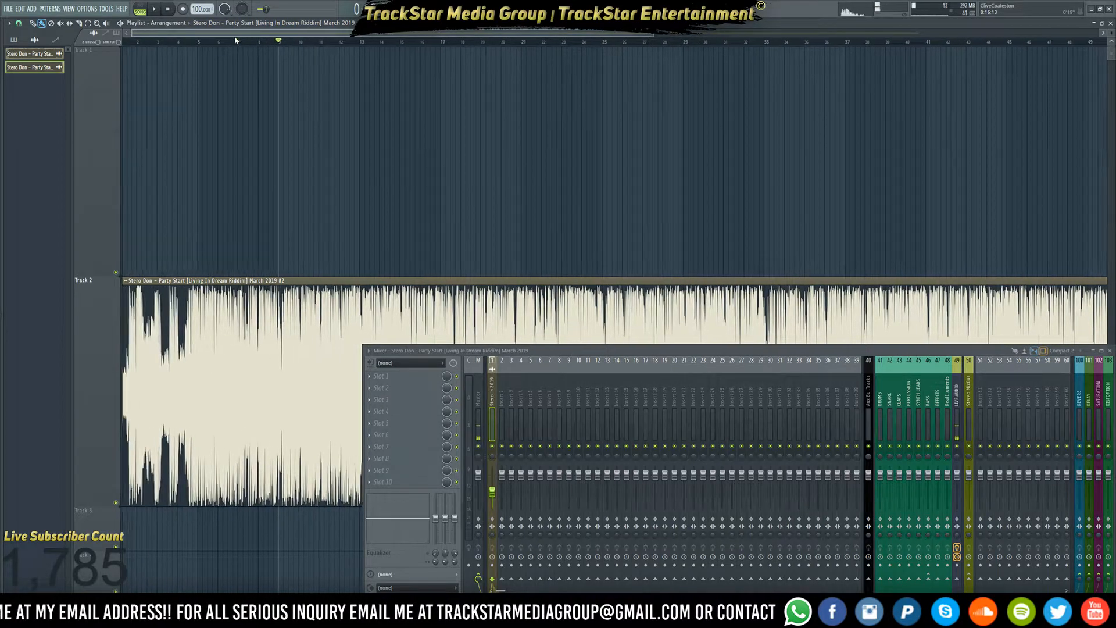
{"action": "scroll", "coordinate": [323, 45], "scroll_direction": "up", "scroll_amount": 2}
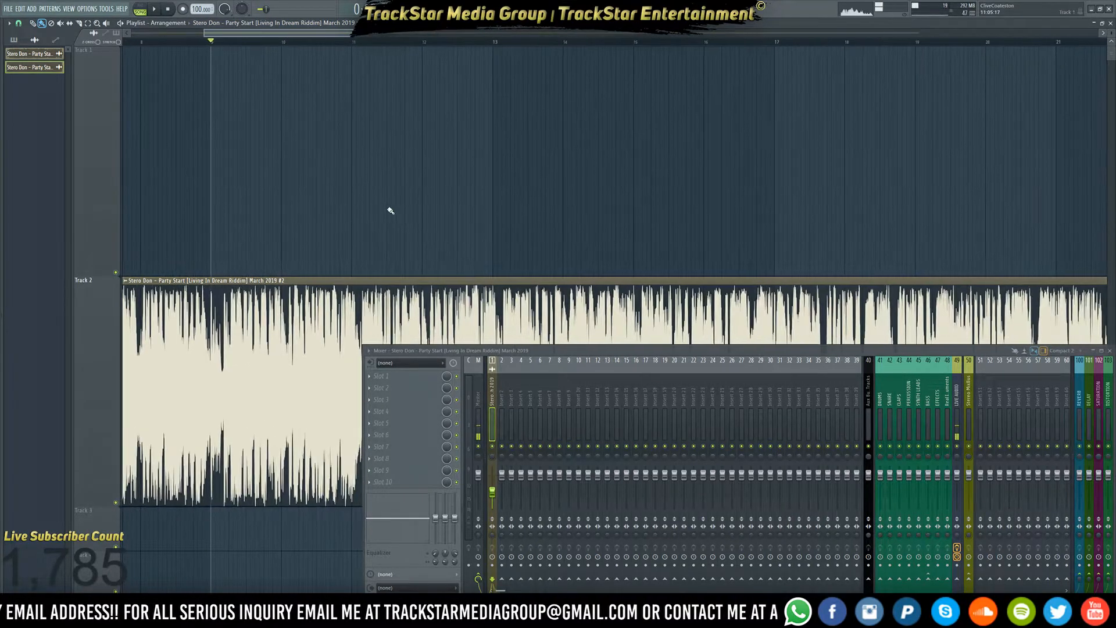
{"action": "key", "text": "space"}
{"action": "key", "text": "space"}
{"action": "scroll", "coordinate": [259, 85], "scroll_direction": "down", "scroll_amount": 1}
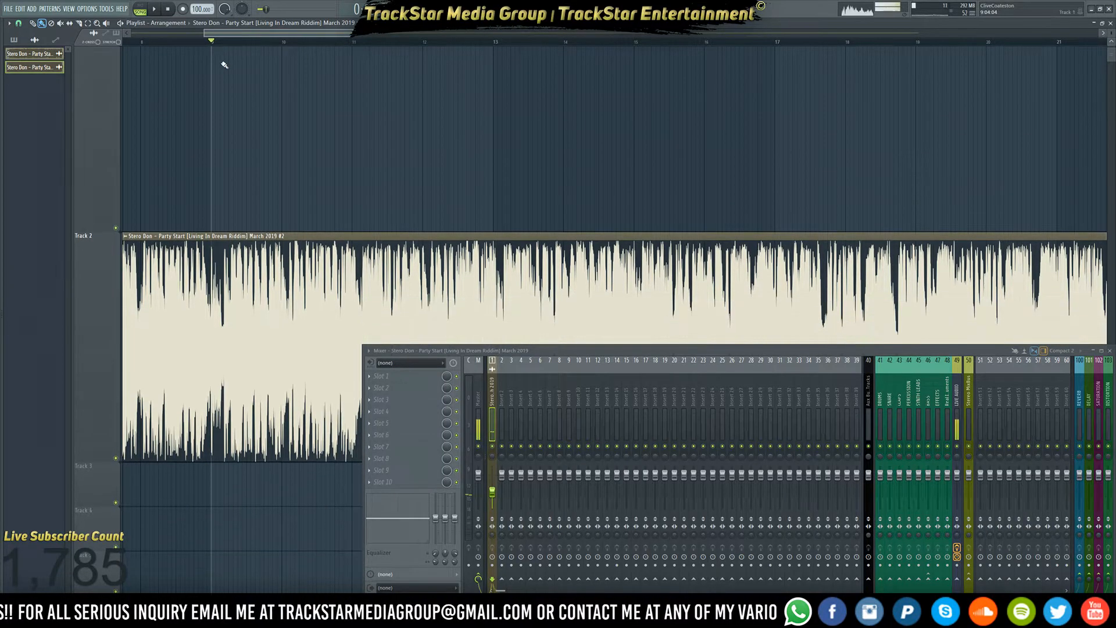
{"action": "key", "text": "space"}
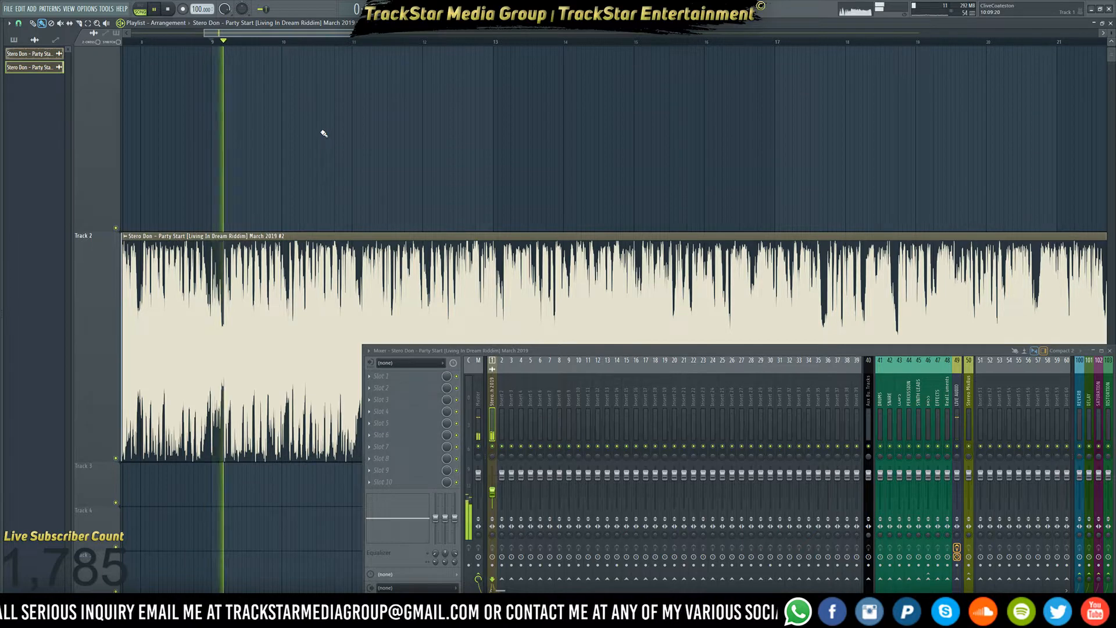
{"action": "key", "text": "space"}
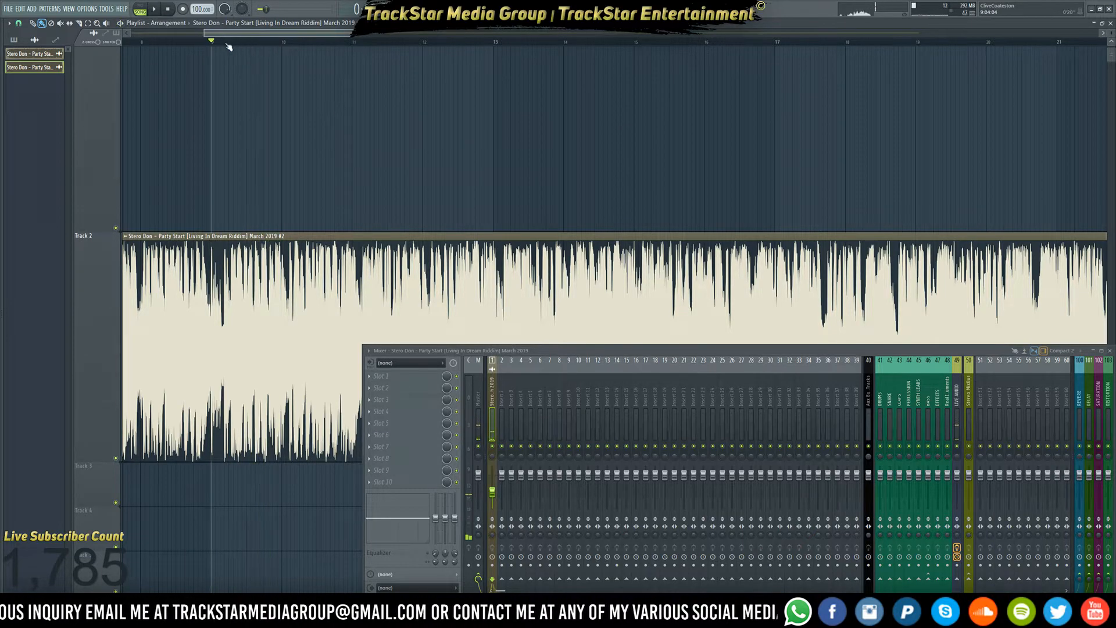
- Select the time range from bar 9 to bar 13 on the playlist timeline
{"action": "scroll", "coordinate": [214, 46], "scroll_direction": "up", "scroll_amount": 2}
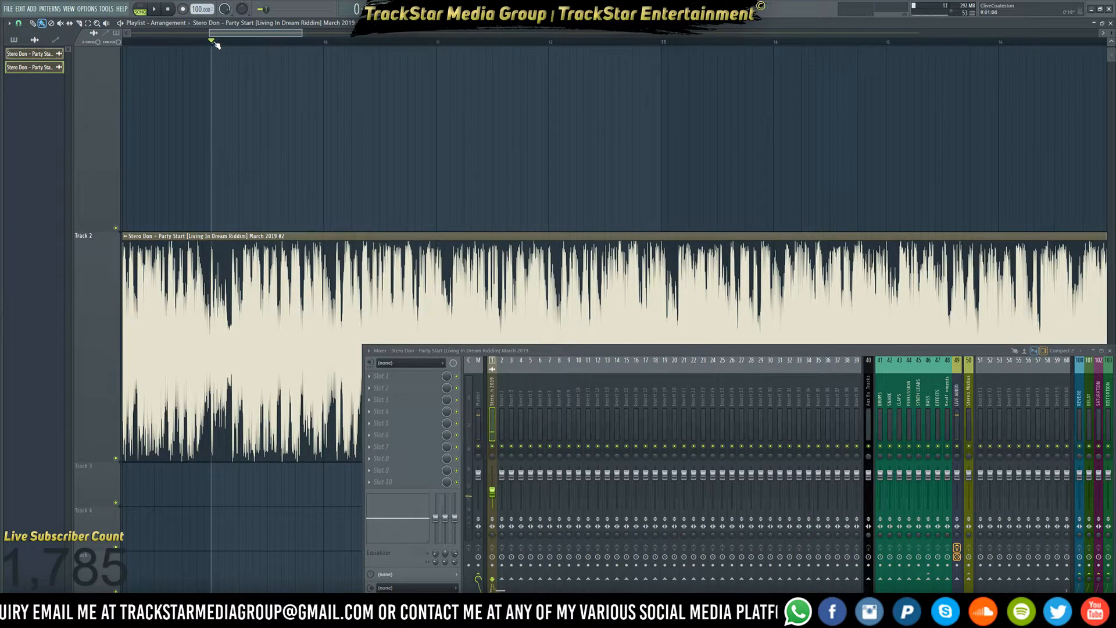
{"action": "left_click_drag", "start_coordinate": [665, 44], "coordinate": [215, 47]}
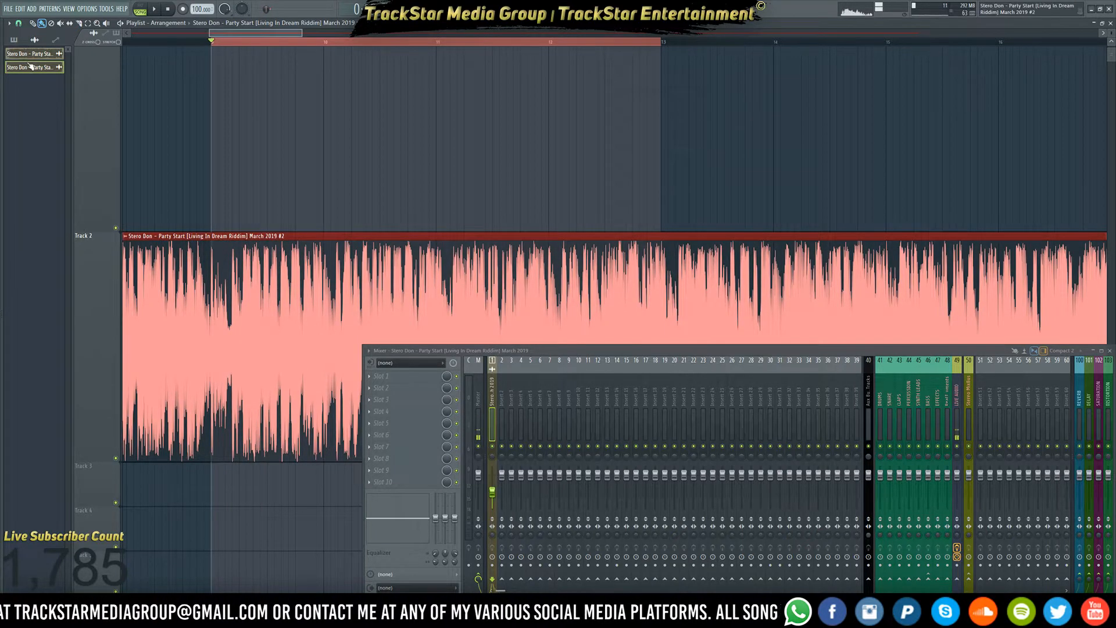
- Place the first imported Party Start clip from the clip picker onto Track 1
{"action": "left_click_drag", "start_coordinate": [38, 56], "coordinate": [251, 118]}
{"action": "left_click", "coordinate": [543, 333]}
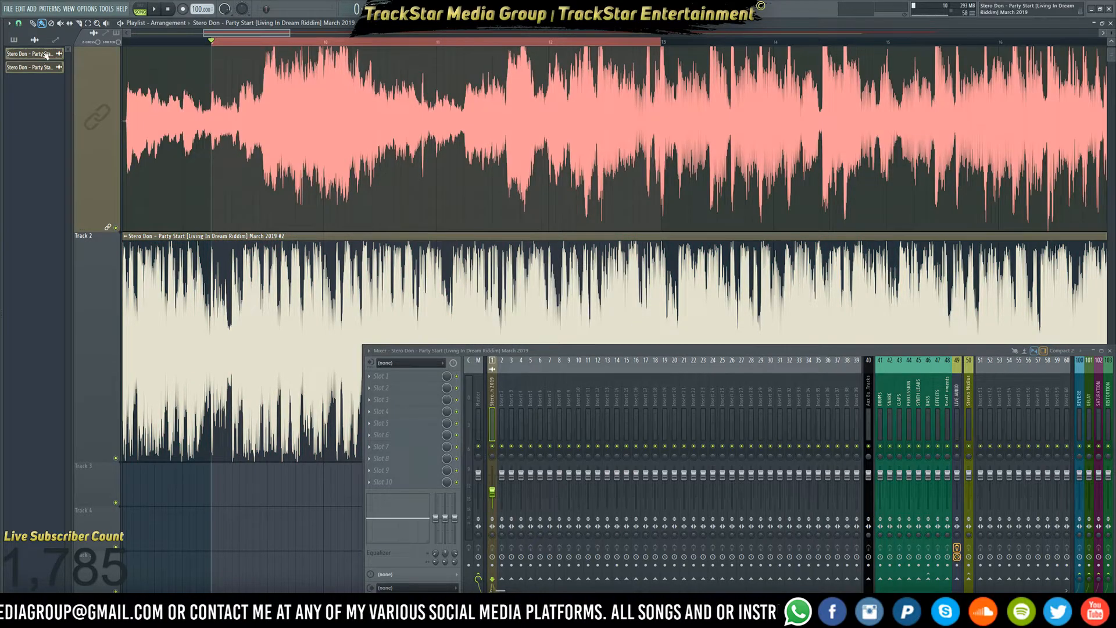
- Trim the leading silence off the Track 1 clip and move the clip to the start of the playlist
{"action": "scroll", "coordinate": [127, 45], "scroll_direction": "up", "scroll_amount": 8}
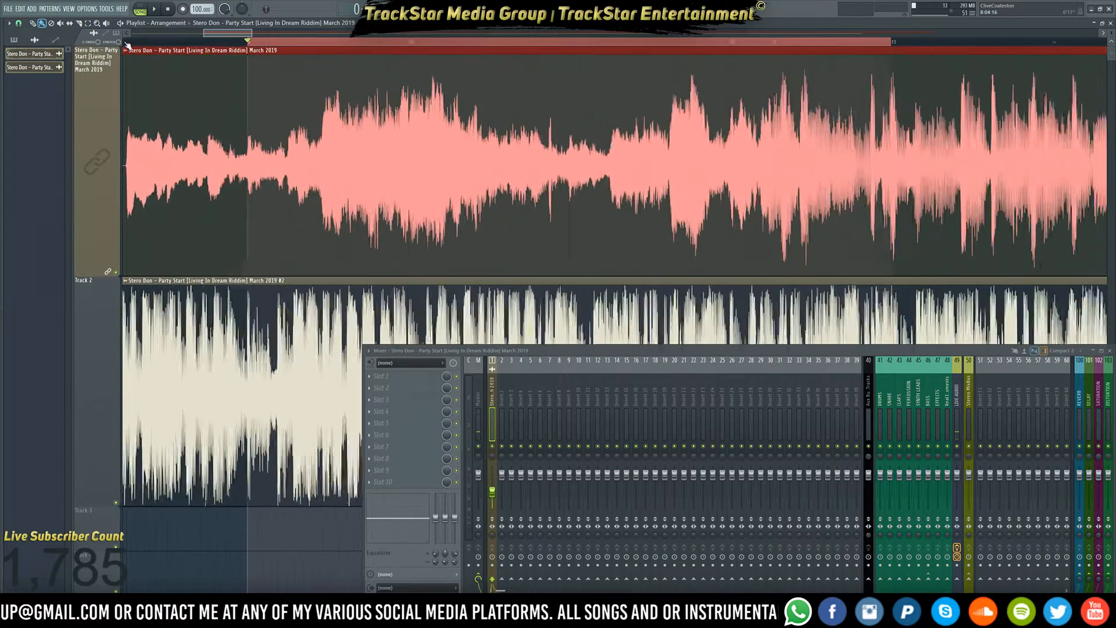
{"action": "scroll", "coordinate": [126, 45], "scroll_direction": "up", "scroll_amount": 4}
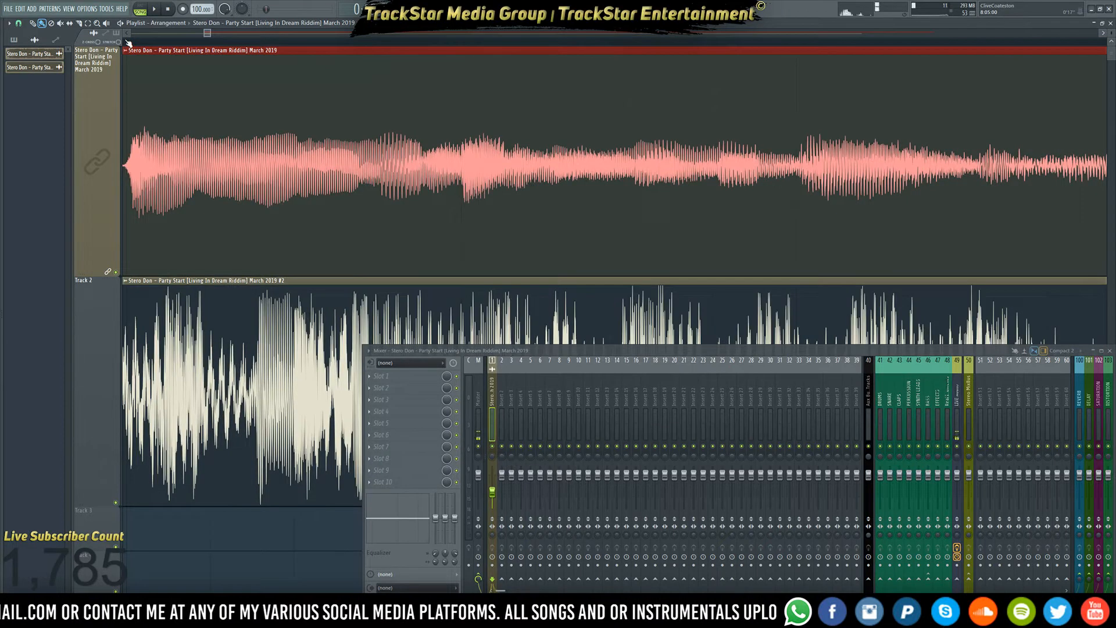
{"action": "left_click_drag", "start_coordinate": [208, 34], "coordinate": [135, 34]}
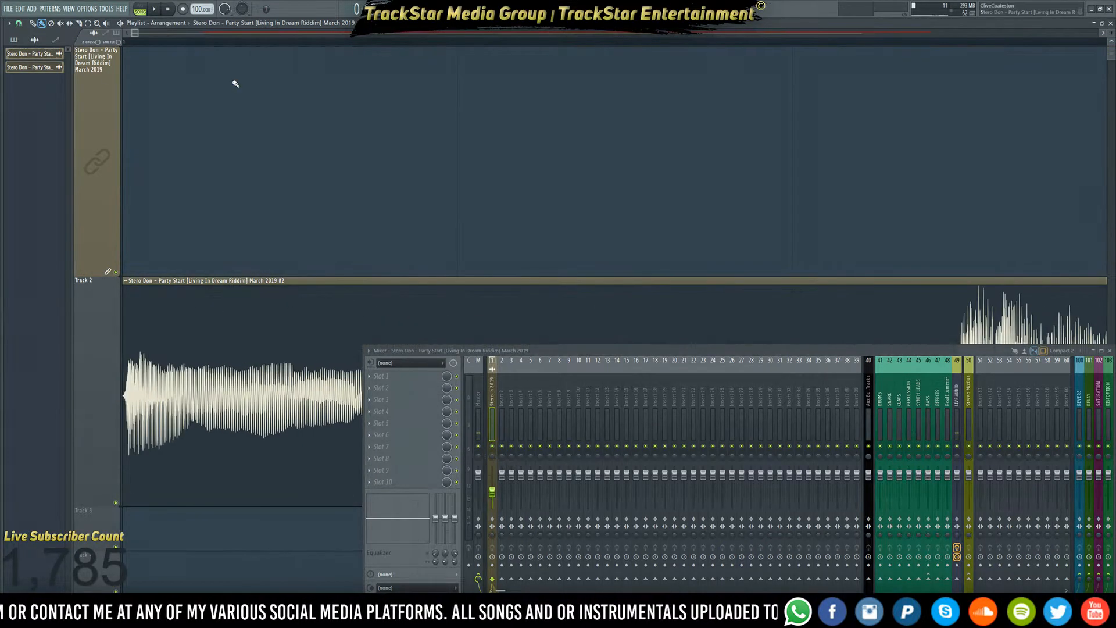
{"action": "left_click_drag", "start_coordinate": [136, 35], "coordinate": [201, 25]}
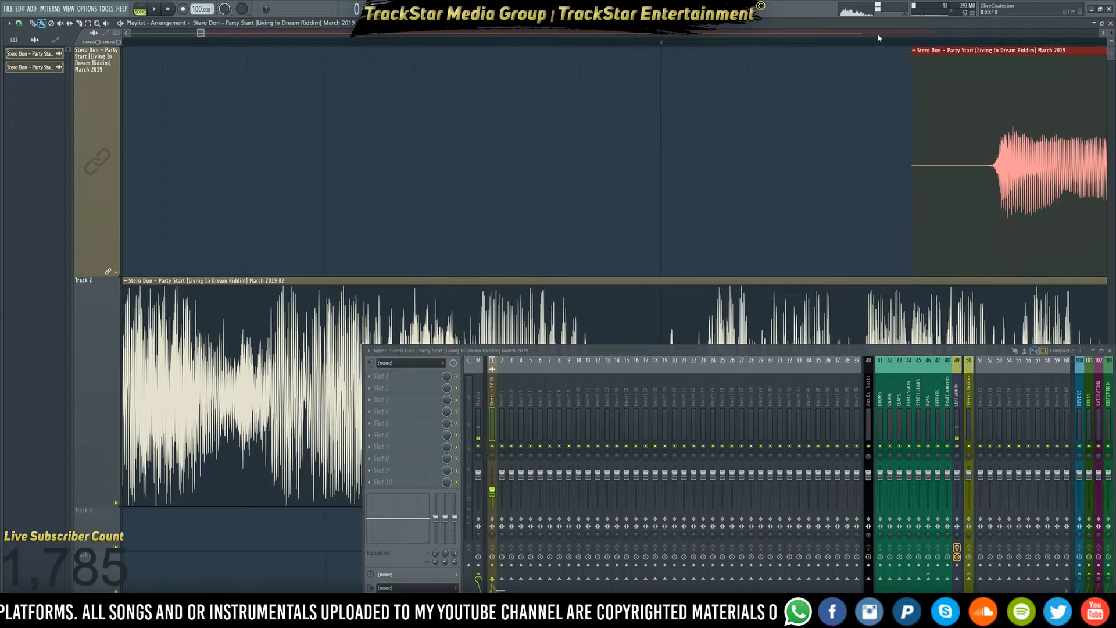
{"action": "left_click_drag", "start_coordinate": [911, 157], "coordinate": [995, 181]}
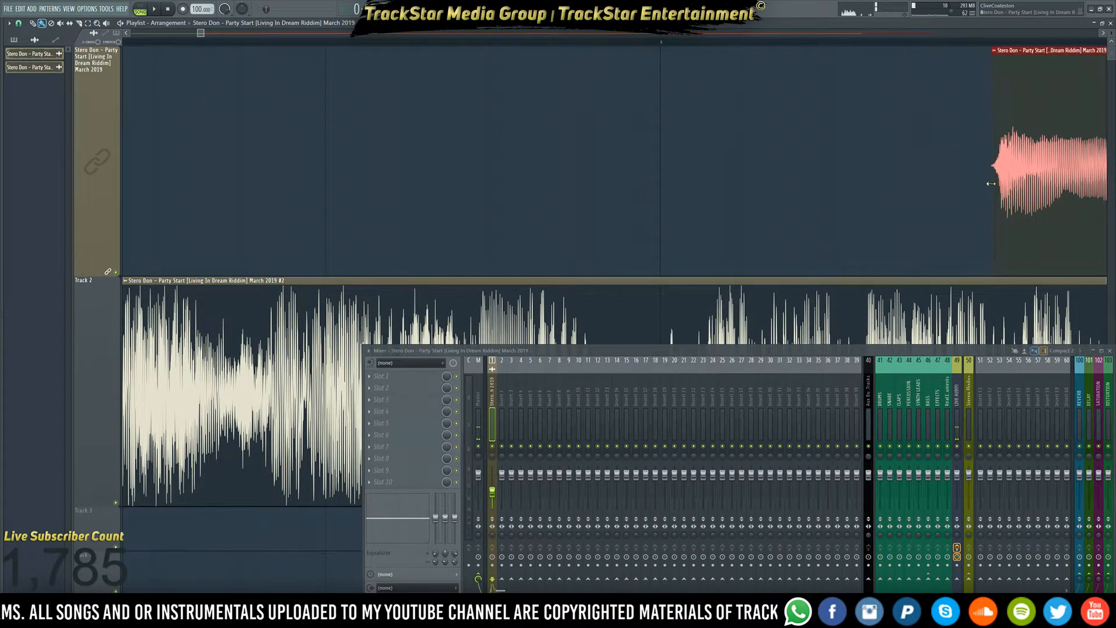
{"action": "left_click_drag", "start_coordinate": [1033, 164], "coordinate": [1, 173]}
{"action": "scroll", "coordinate": [1, 172], "scroll_direction": "down", "scroll_amount": 10}
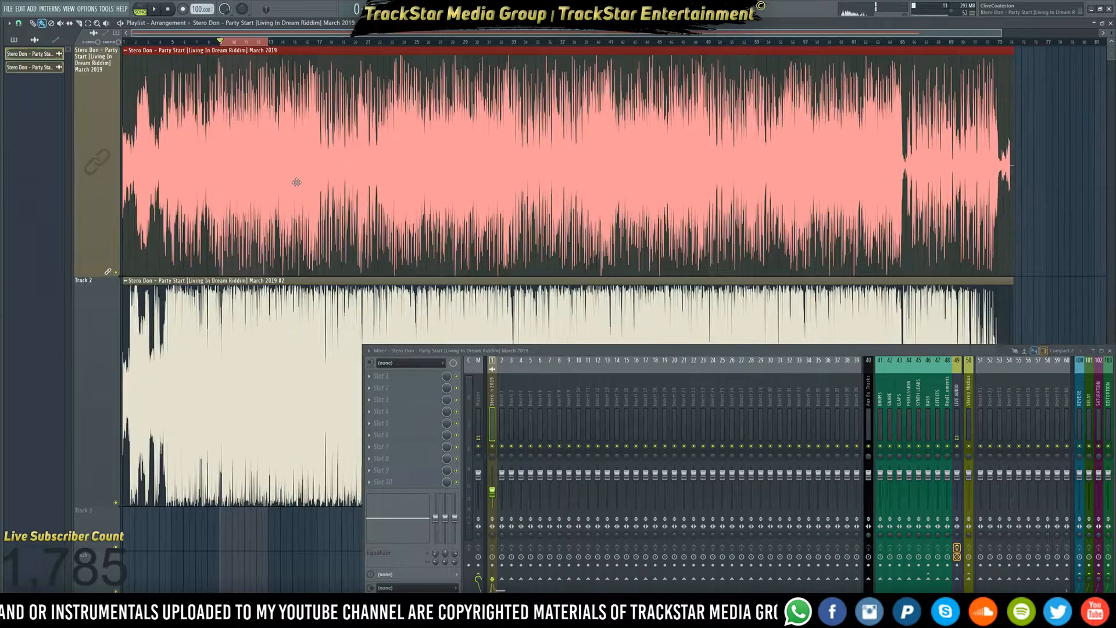
- Solo Track 1 so the Track 2 song is muted
{"action": "scroll", "coordinate": [233, 42], "scroll_direction": "up", "scroll_amount": 5}
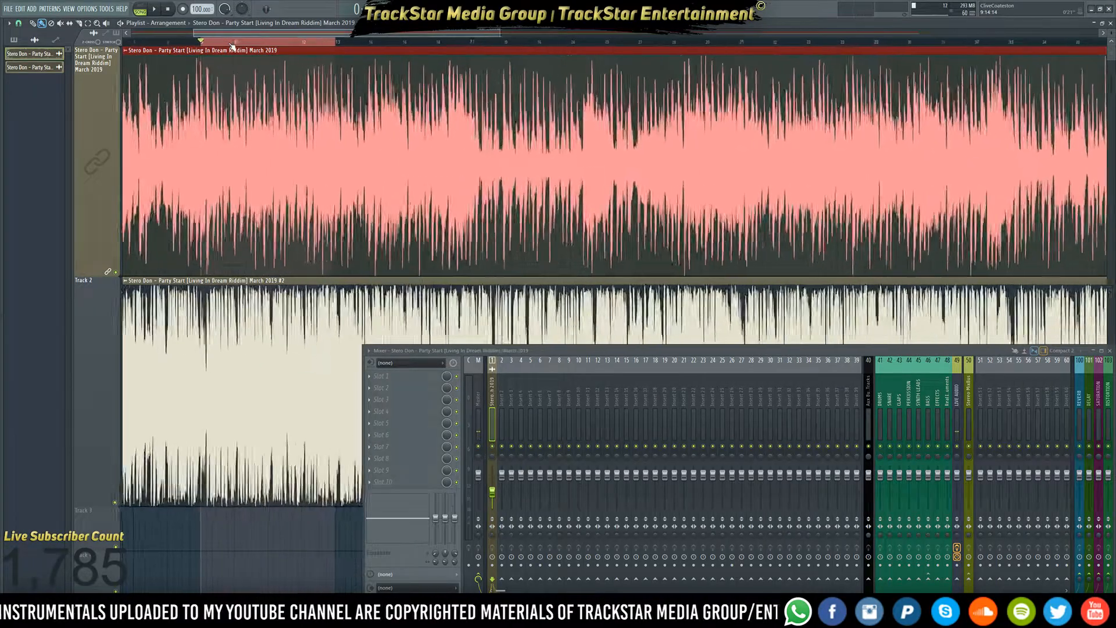
{"action": "right_click", "coordinate": [118, 272]}
{"action": "right_click", "coordinate": [116, 272]}
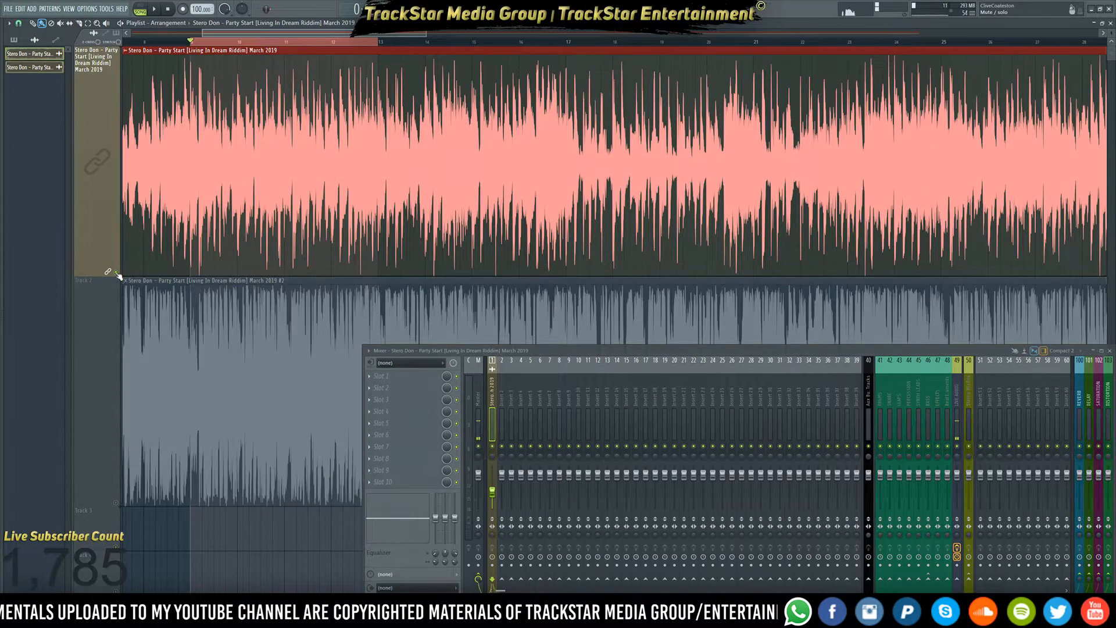
- Play the selected bars 9 to 13 of the Track 1 song to check its timing against the grid
{"action": "key", "text": "space"}
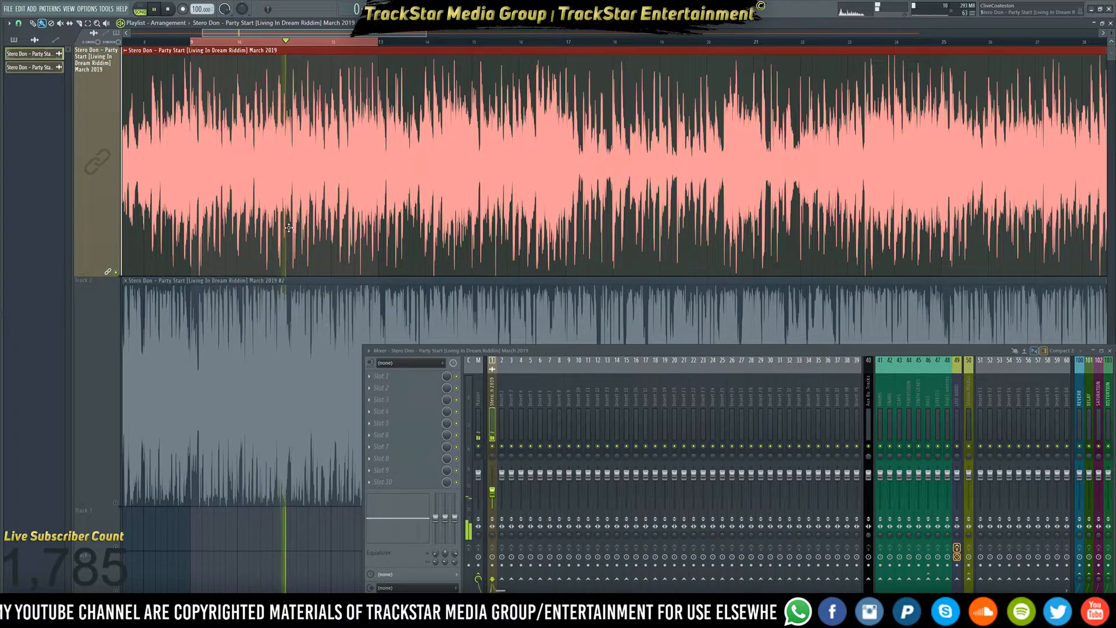
{"action": "scroll", "coordinate": [207, 51], "scroll_direction": "up", "scroll_amount": 1, "text": "ctrl"}
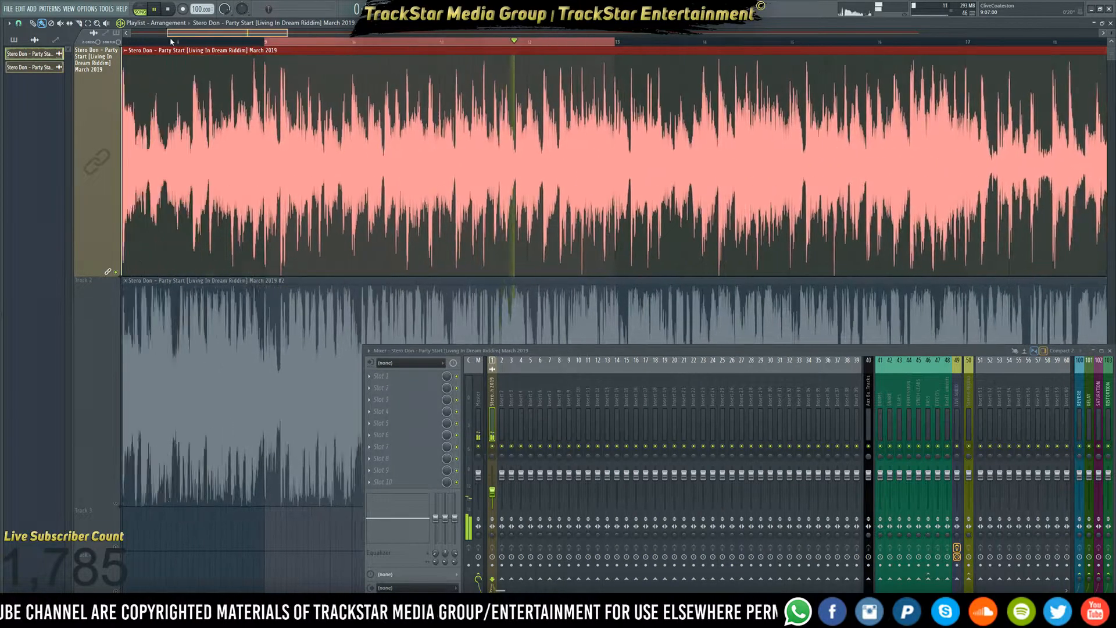
{"action": "scroll", "coordinate": [248, 47], "scroll_direction": "up", "scroll_amount": 2, "text": "ctrl"}
{"action": "scroll", "coordinate": [239, 46], "scroll_direction": "left", "scroll_amount": 5}
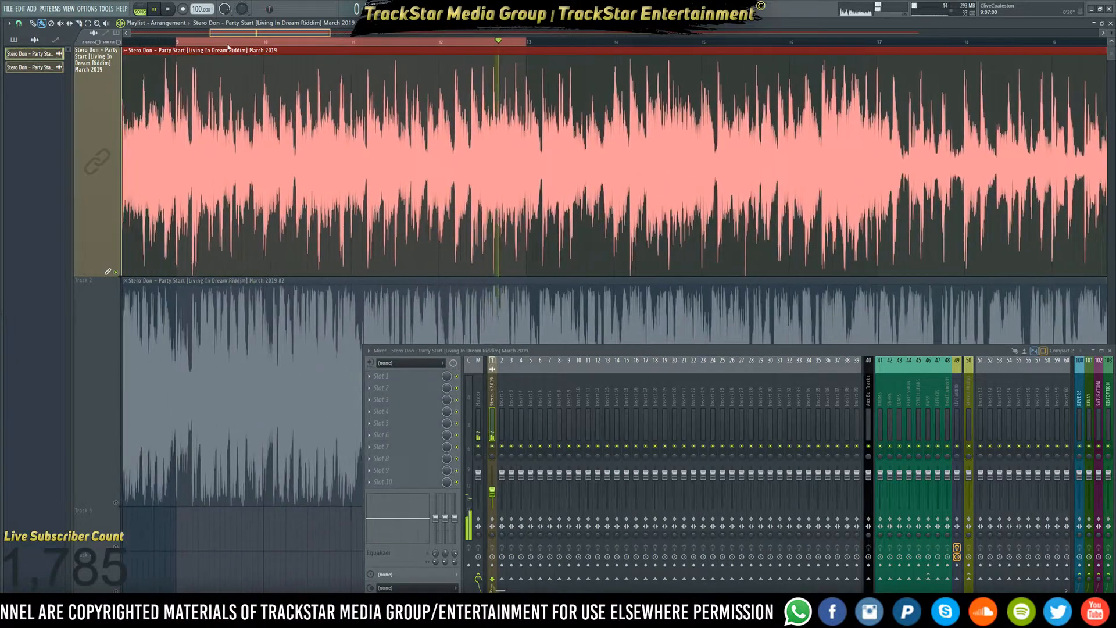
{"action": "left_click_drag", "start_coordinate": [367, 115], "coordinate": [373, 95]}
{"action": "scroll", "coordinate": [372, 95], "scroll_direction": "down", "scroll_amount": 1}
{"action": "key", "text": "space"}
{"action": "scroll", "coordinate": [373, 95], "scroll_direction": "down", "scroll_amount": 2}
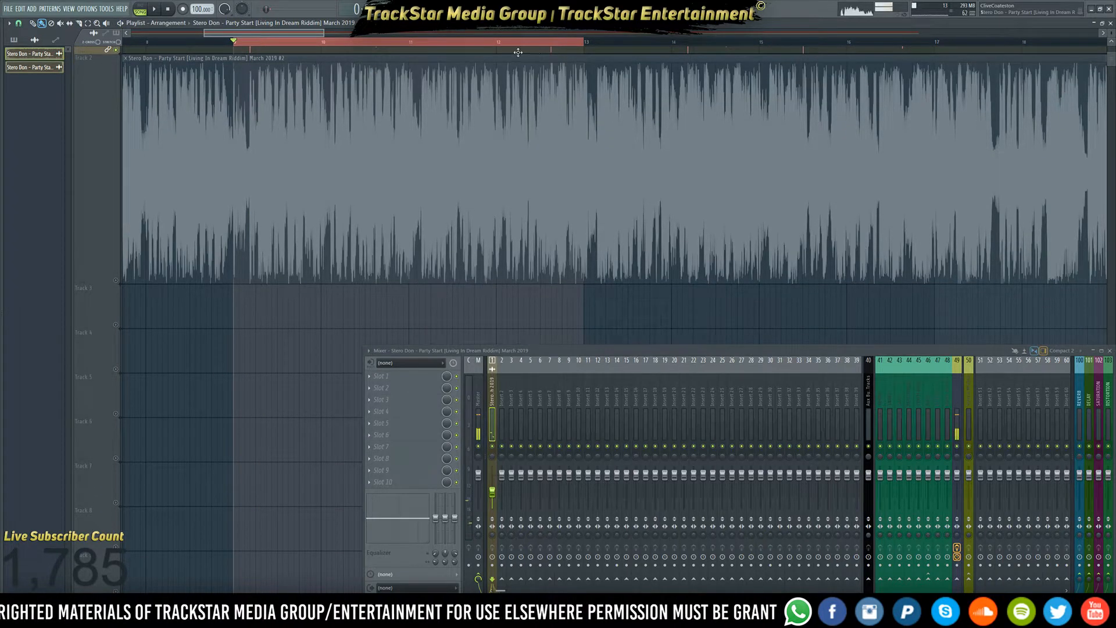
- Show the channel rack and expand the Dancehall Don Dadda Drumkit Vol. 2 folder in the browser, briefly playing the song from bar 9
{"action": "key", "text": "F6"}
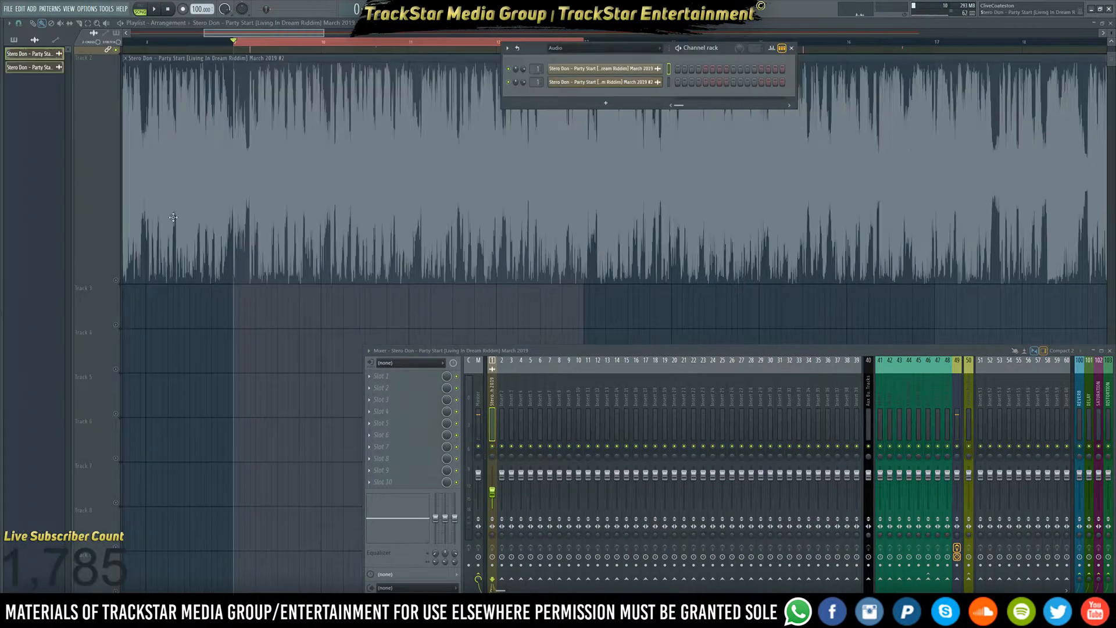
{"action": "key", "text": "alt+F8"}
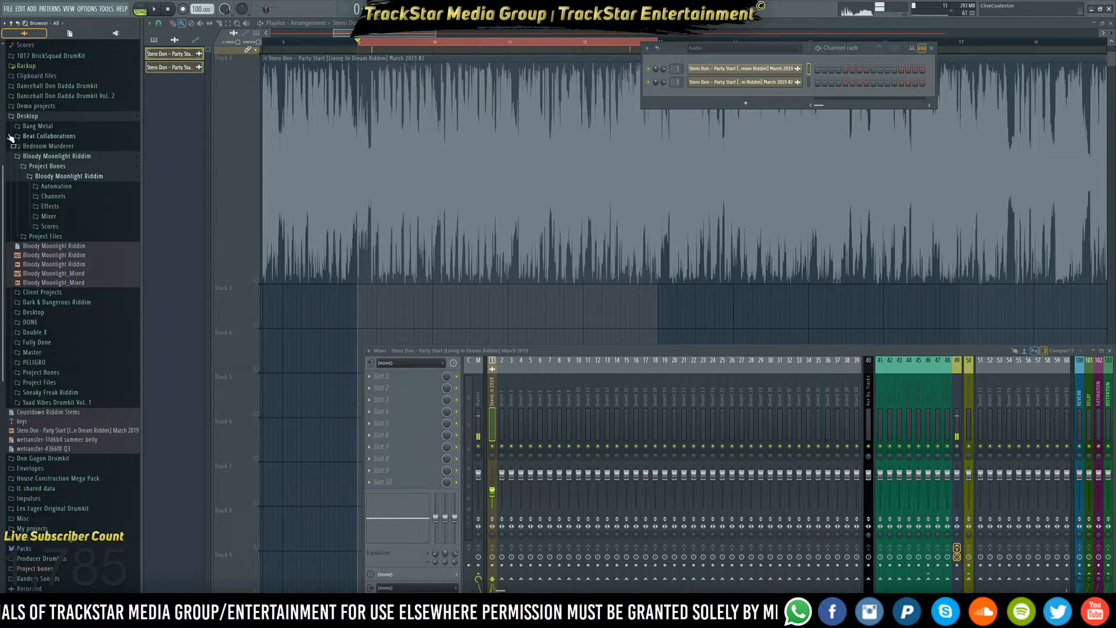
{"action": "left_click", "coordinate": [11, 24]}
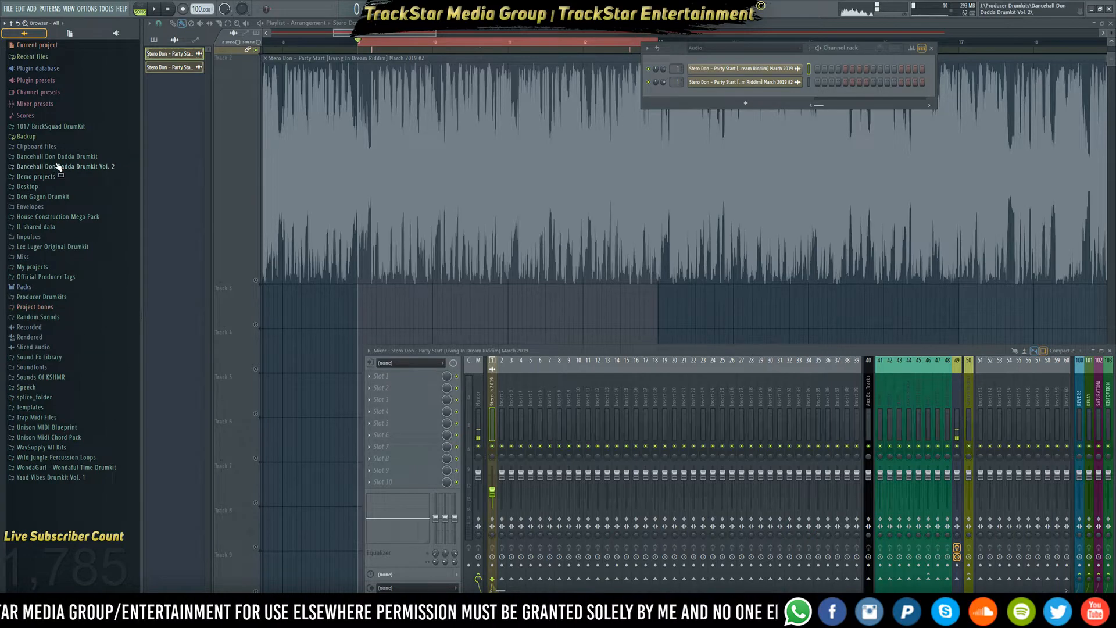
{"action": "left_click", "coordinate": [58, 167]}
{"action": "key", "text": "space"}
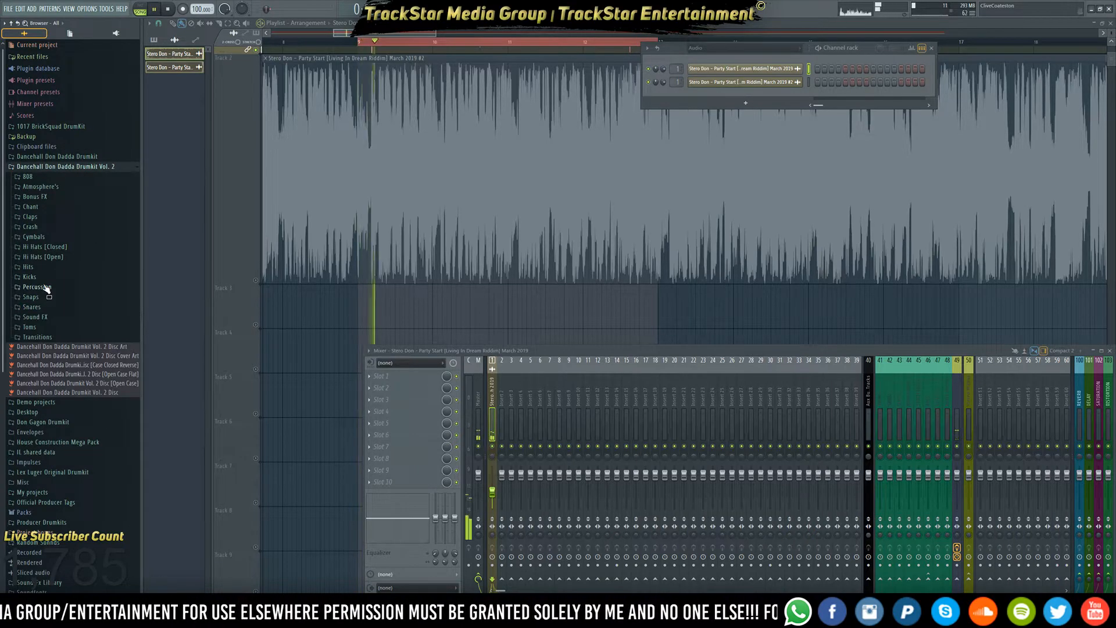
{"action": "key", "text": "space"}
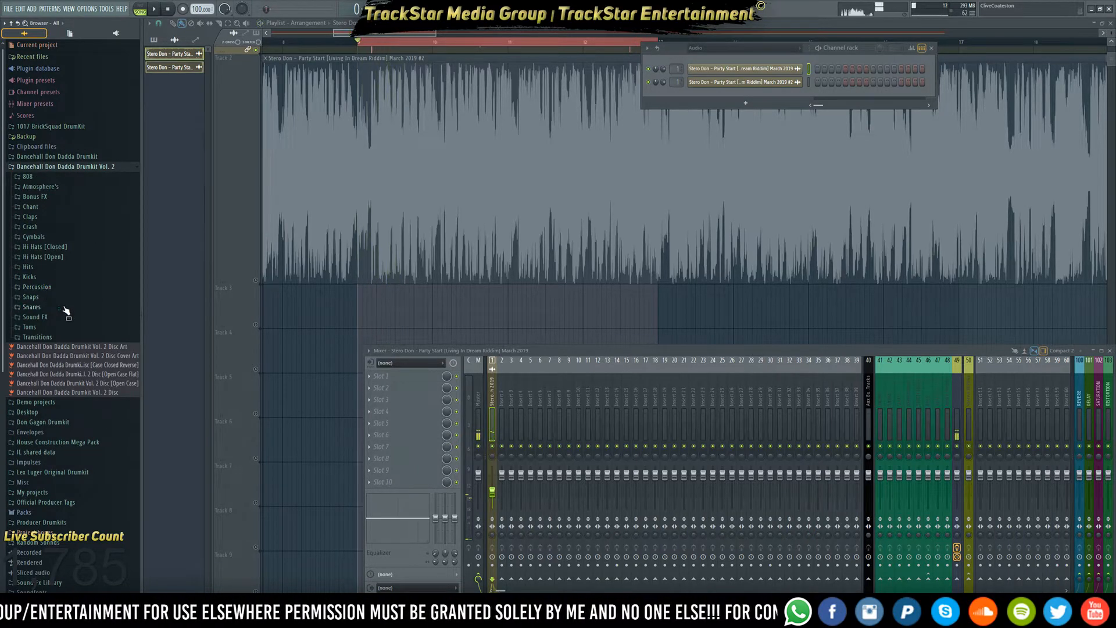
- Load the Kick (7) sample from the drum kit's Kicks folder into a new channel
{"action": "left_click", "coordinate": [29, 277]}
{"action": "right_click", "coordinate": [45, 352]}
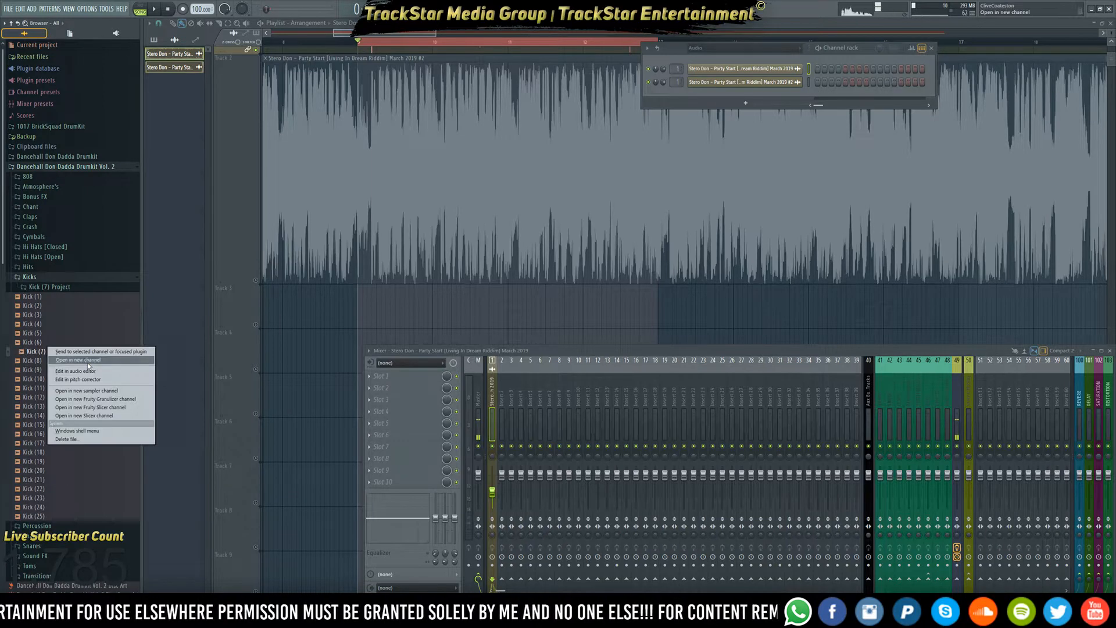
{"action": "left_click", "coordinate": [64, 361]}
{"action": "key", "text": "alt+F8"}
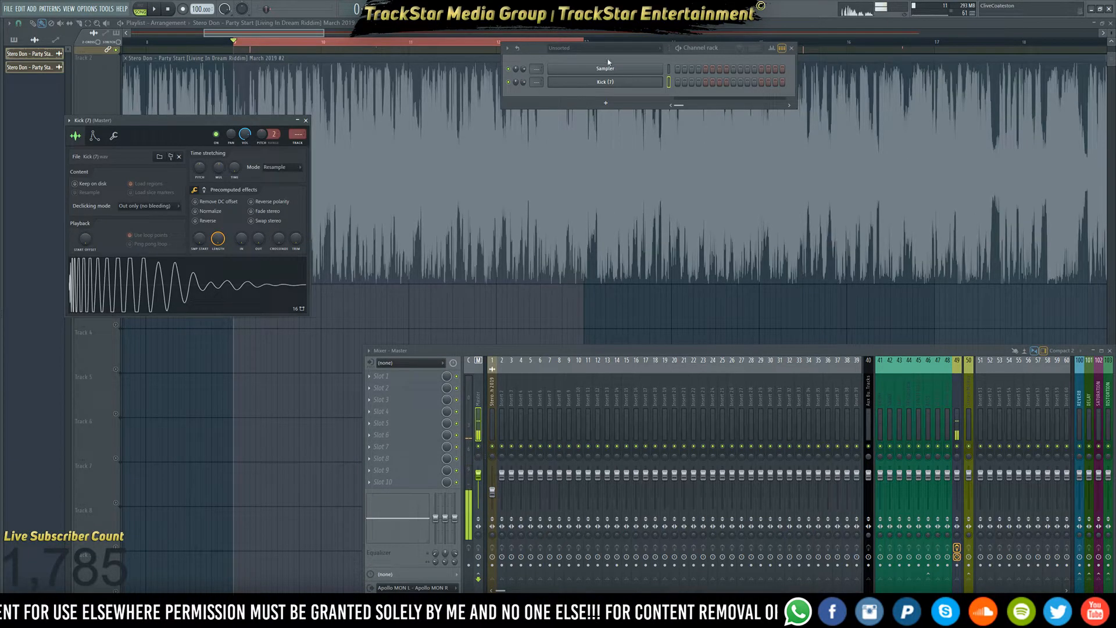
- Place two back-to-back Pattern 1 clips on Track 3 across bars 9 to 13
{"action": "left_click", "coordinate": [390, 301]}
{"action": "right_click", "coordinate": [391, 300]}
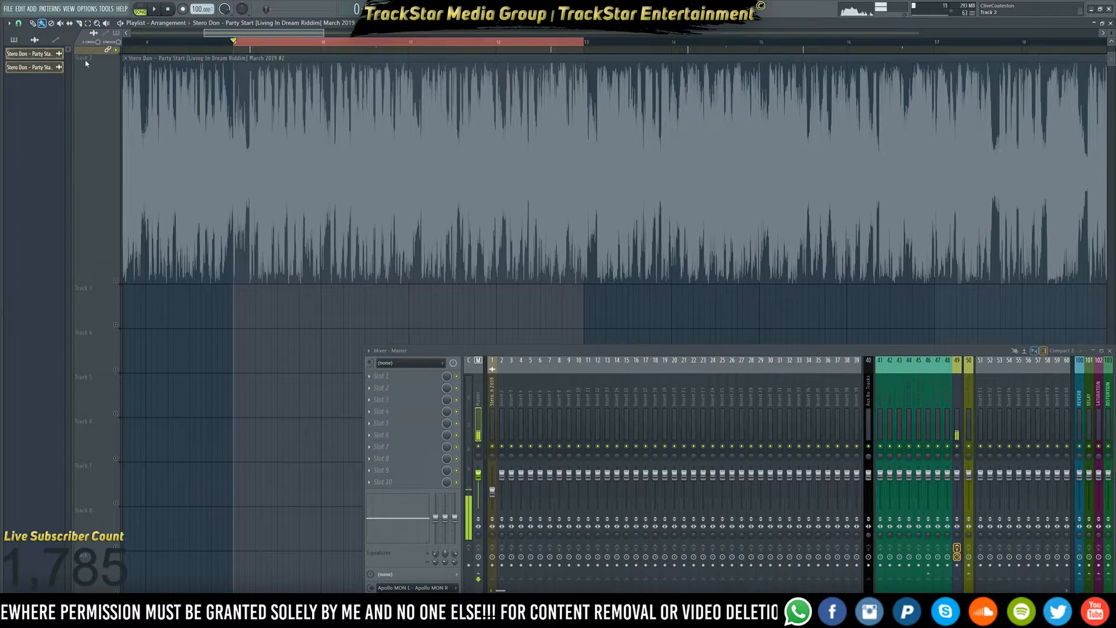
{"action": "left_click", "coordinate": [18, 44]}
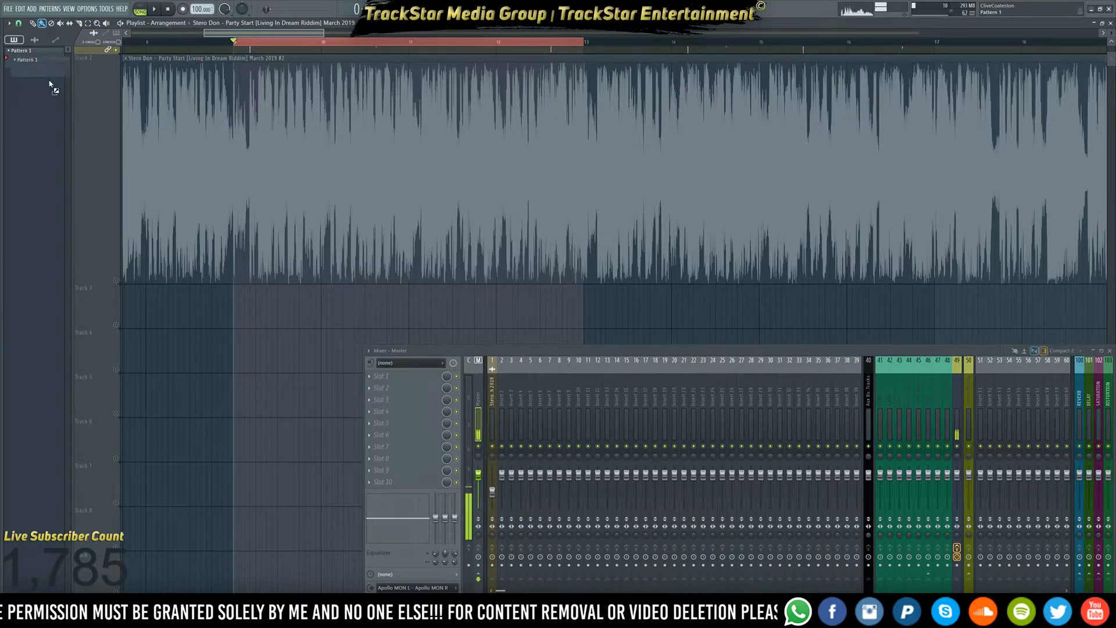
{"action": "left_click", "coordinate": [241, 314]}
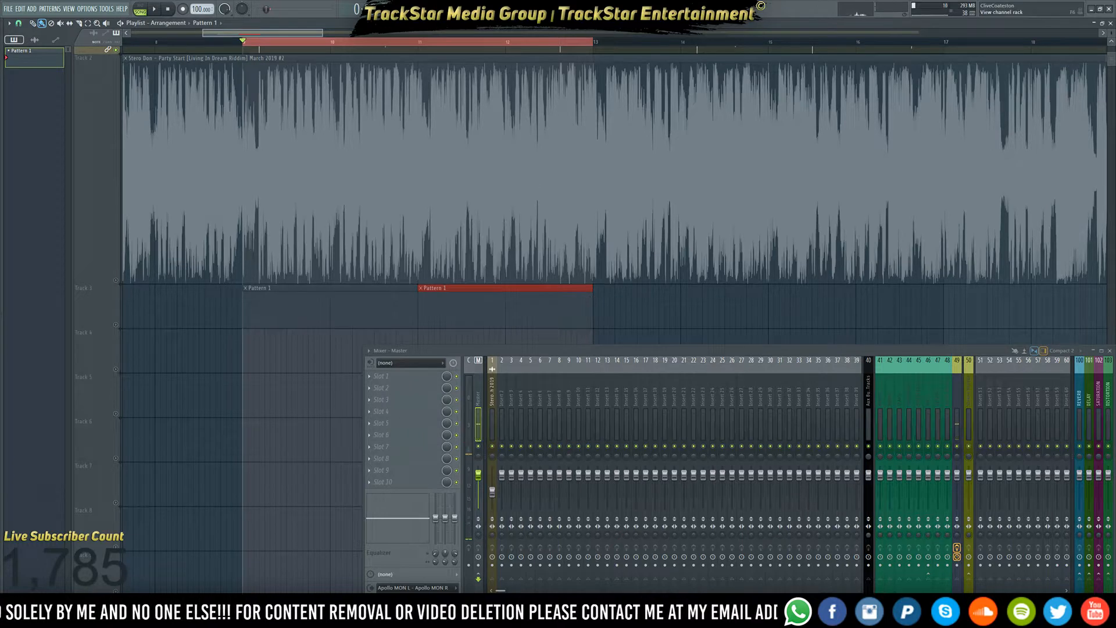
- Widen the channel rack and program Kick (7) hits on steps 1, 4, 7 and 9
{"action": "key", "text": "F6"}
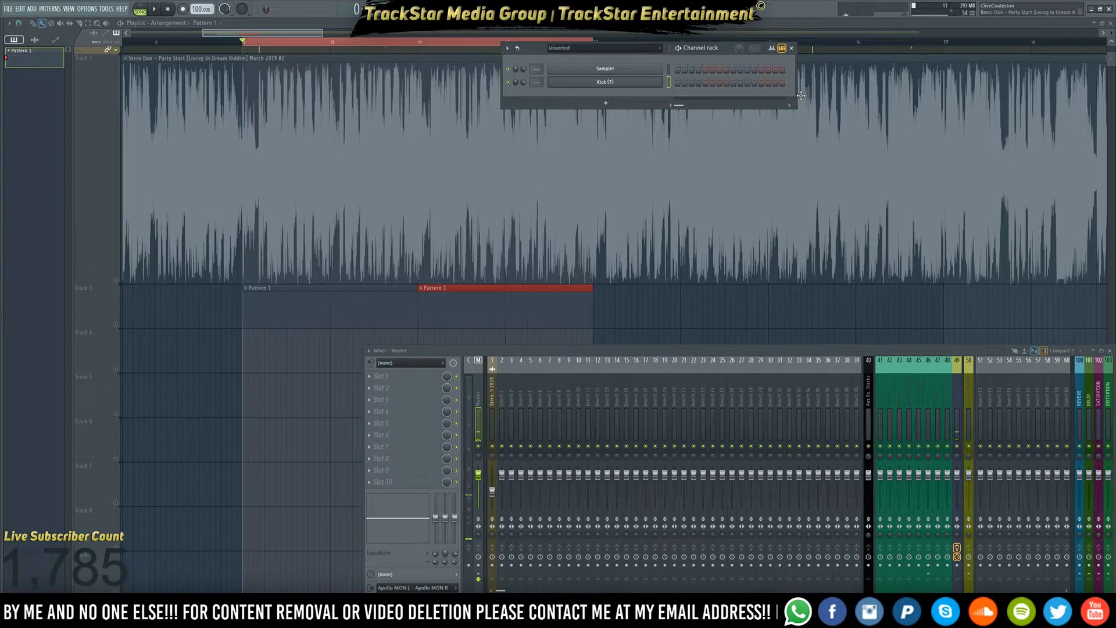
{"action": "left_click_drag", "start_coordinate": [796, 88], "coordinate": [911, 83]}
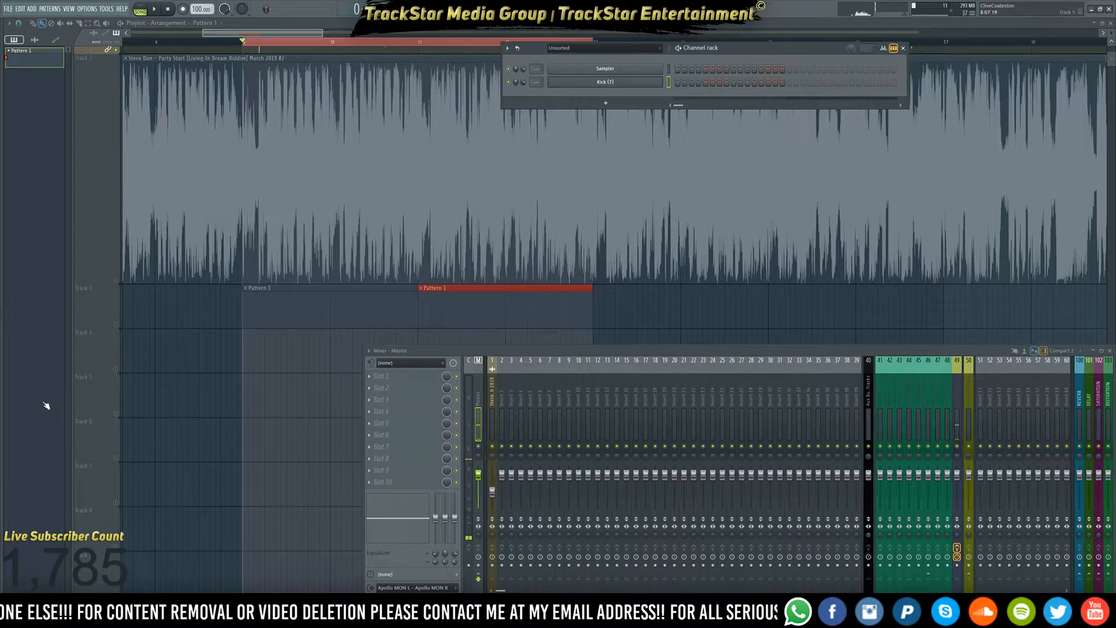
{"action": "key", "text": "alt+F8"}
{"action": "key", "text": "alt+F8"}
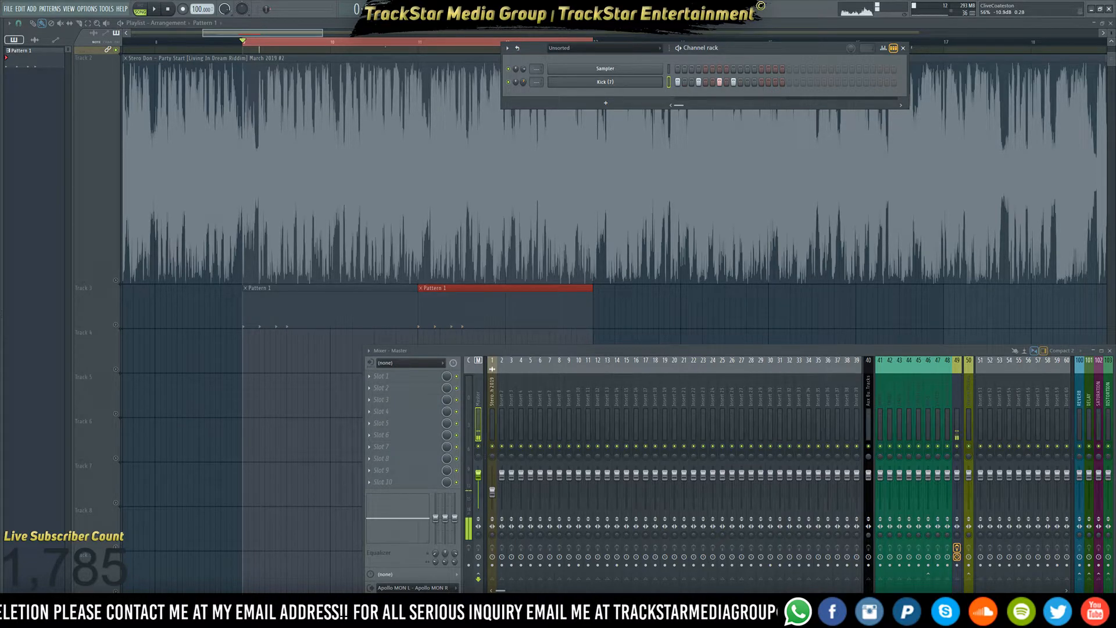
- Add Kick (7) hits on steps 17, 20, 27 and 29, playing the loop to compare with the song
{"action": "key", "text": "space"}
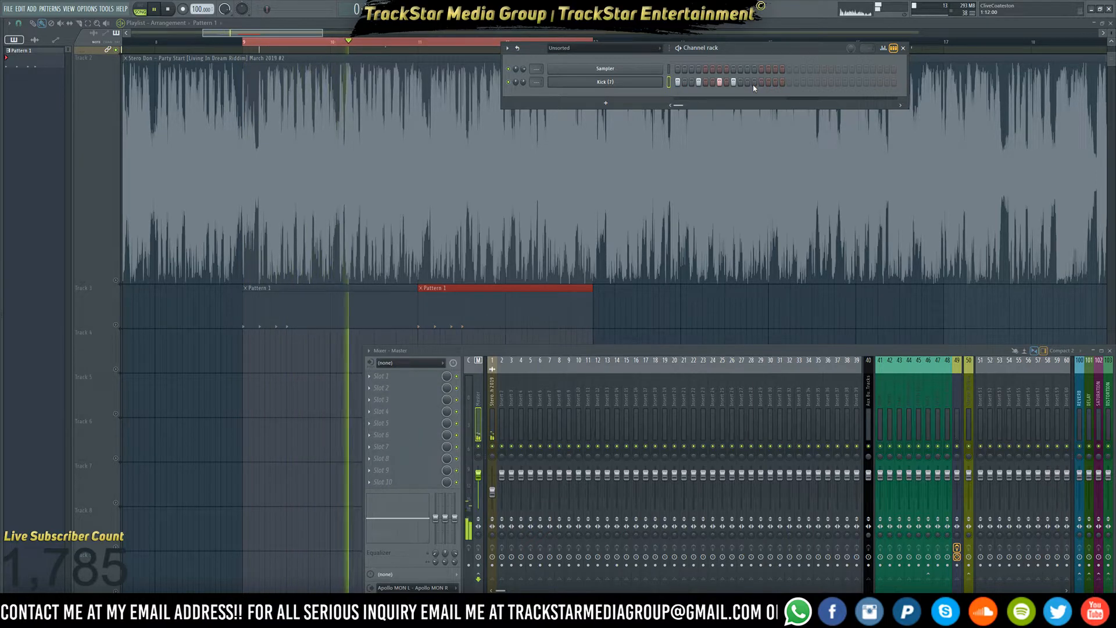
{"action": "key", "text": "space"}
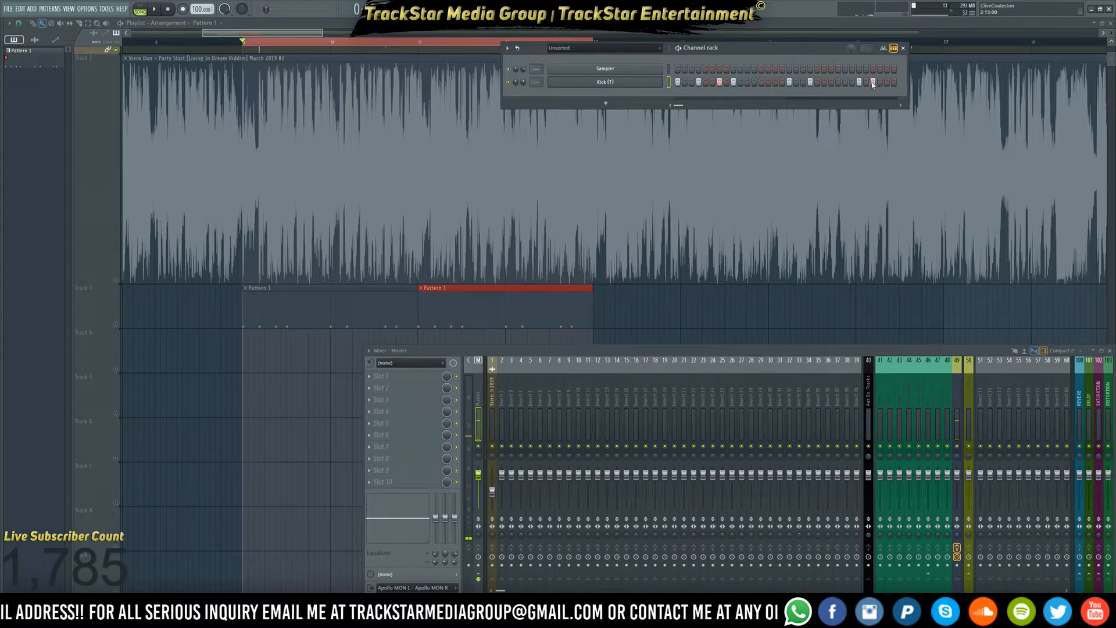
{"action": "key", "text": "space"}
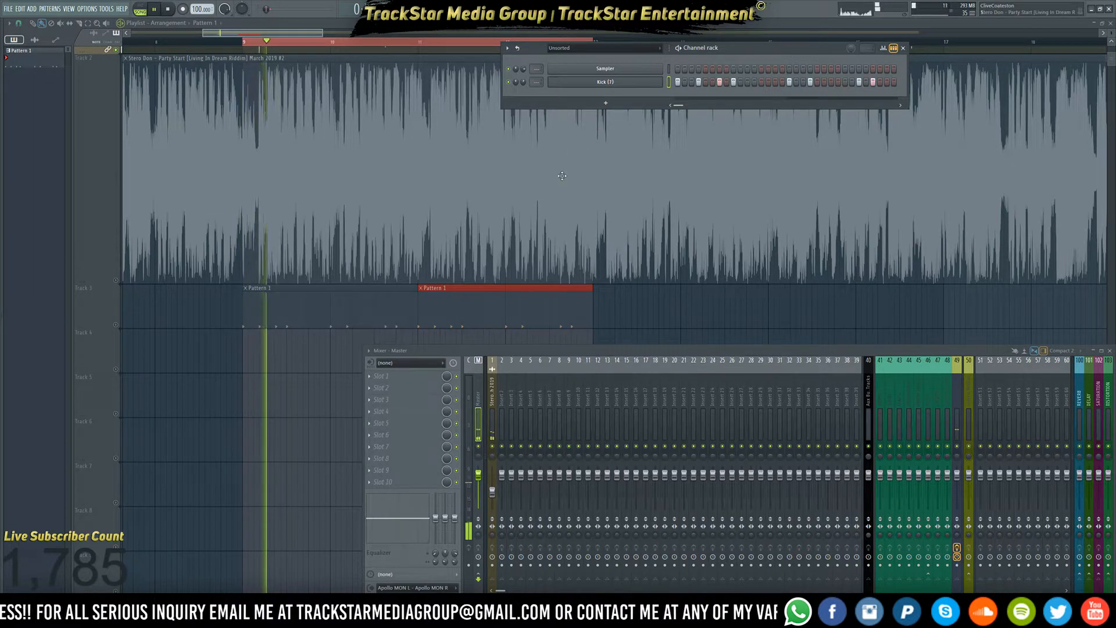
{"action": "key", "text": "space"}
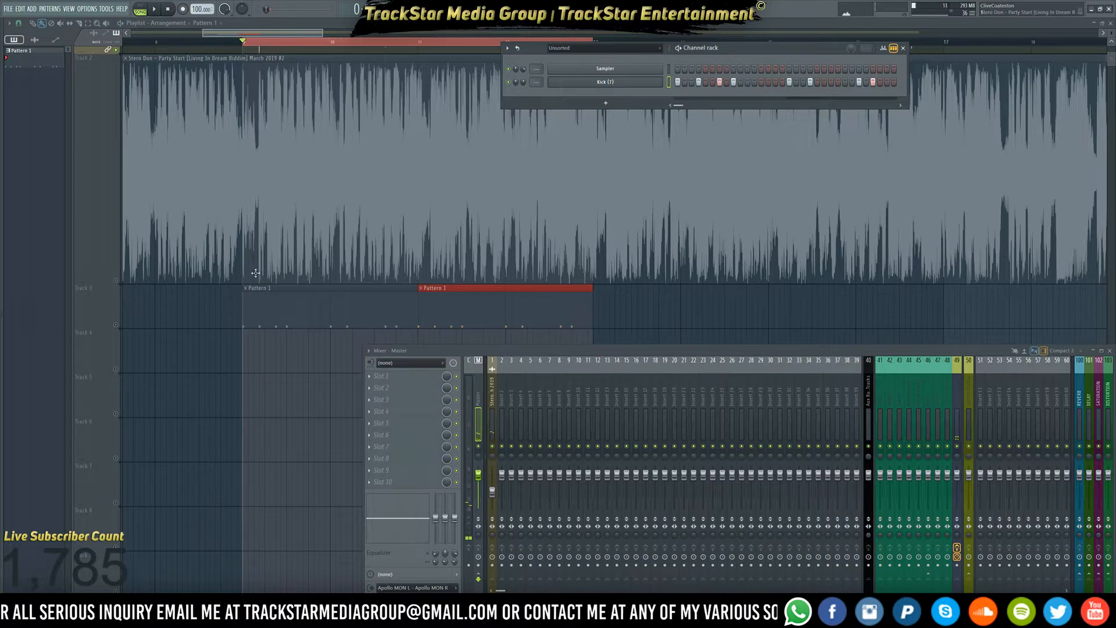
- Unmute Track 3 and play the kick pattern together with the song
{"action": "left_click", "coordinate": [116, 325]}
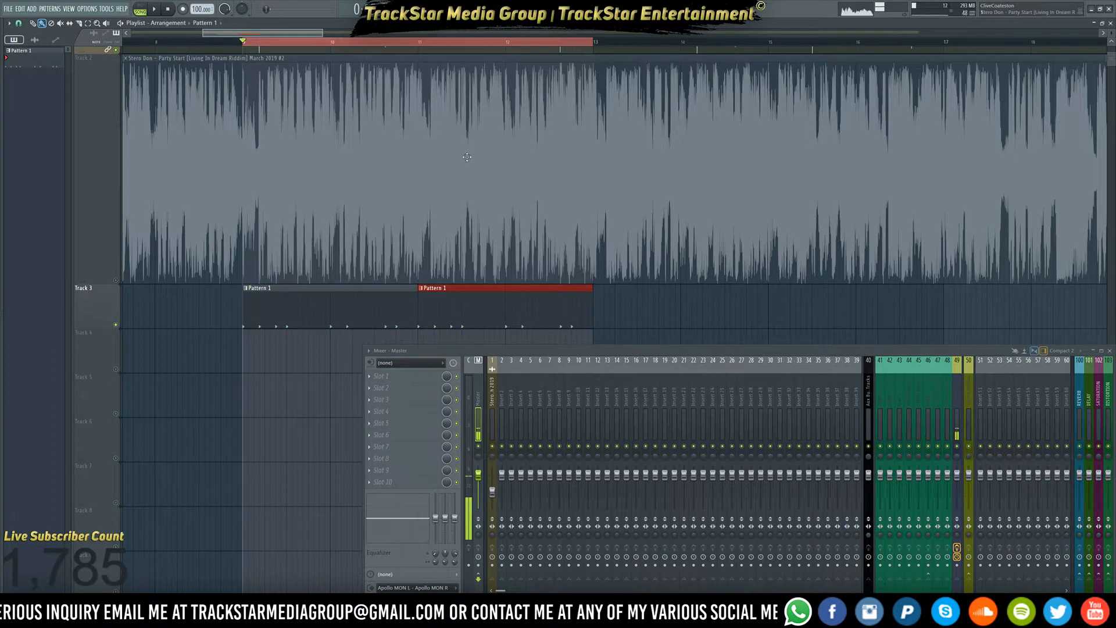
{"action": "key", "text": "space"}
{"action": "key", "text": "F6"}
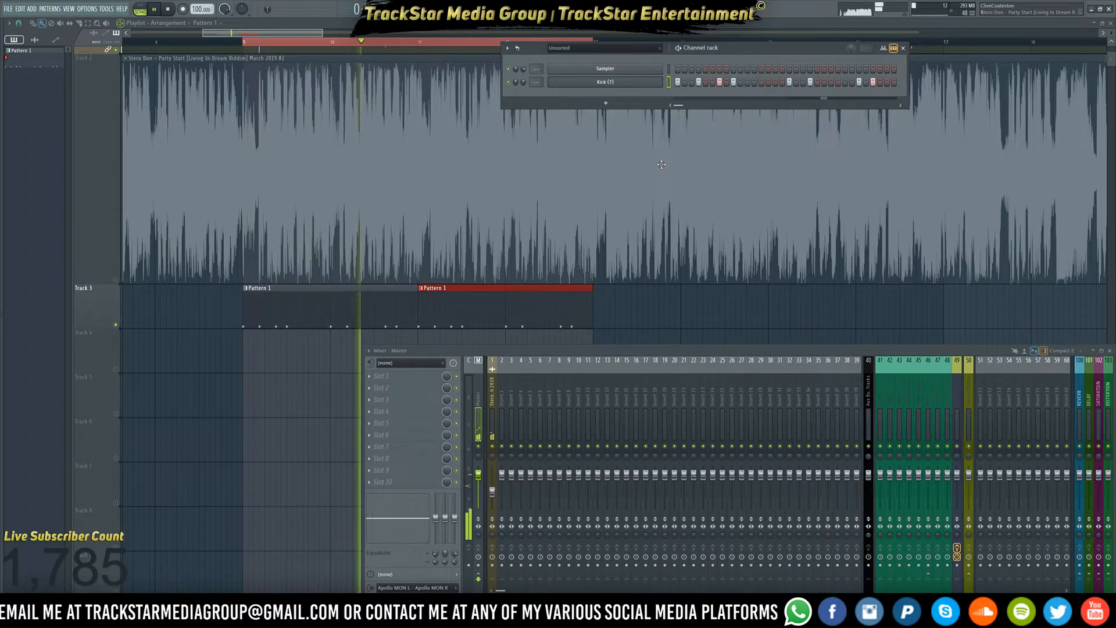
- Replace the Kick (7) hit on step 29 with one on step 25 and replay the loop to check it
{"action": "key", "text": "space"}
{"action": "key", "text": "space"}
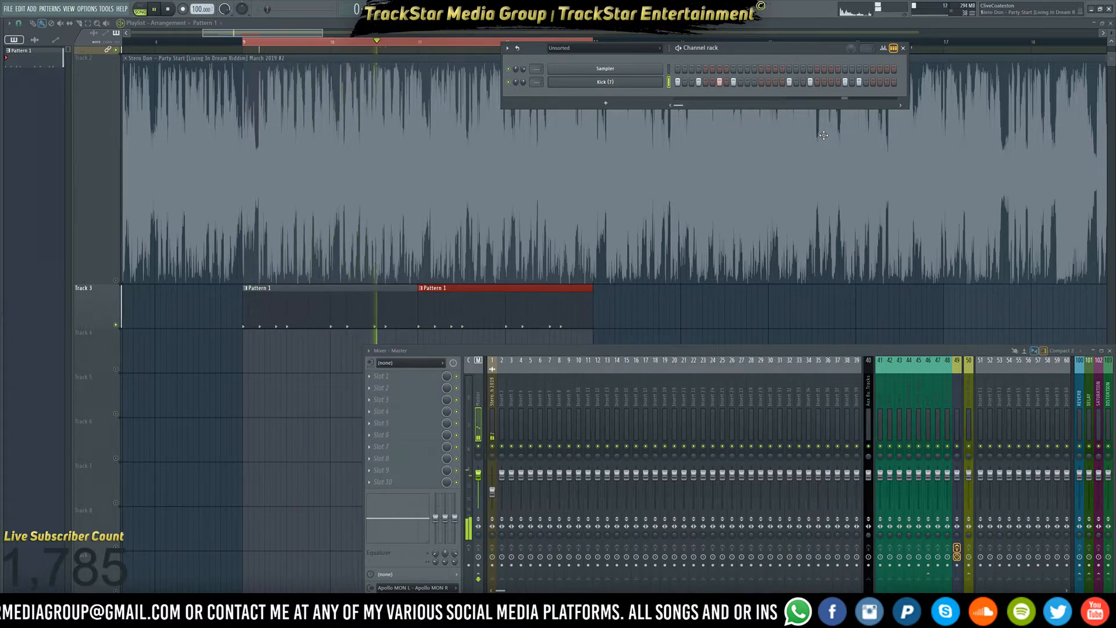
{"action": "key", "text": "space"}
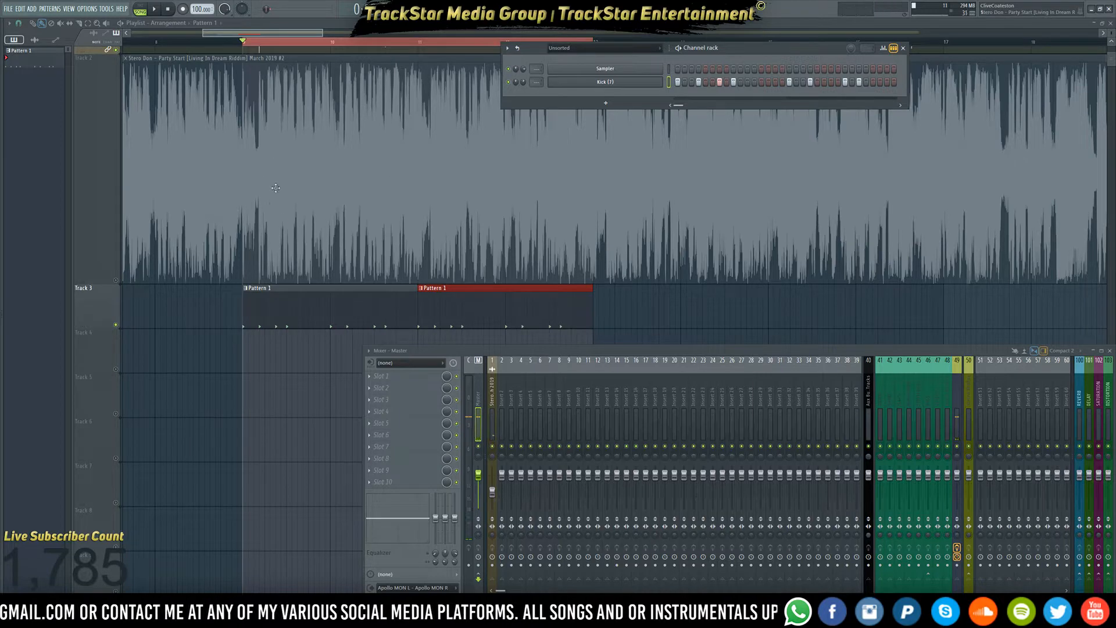
{"action": "key", "text": "space"}
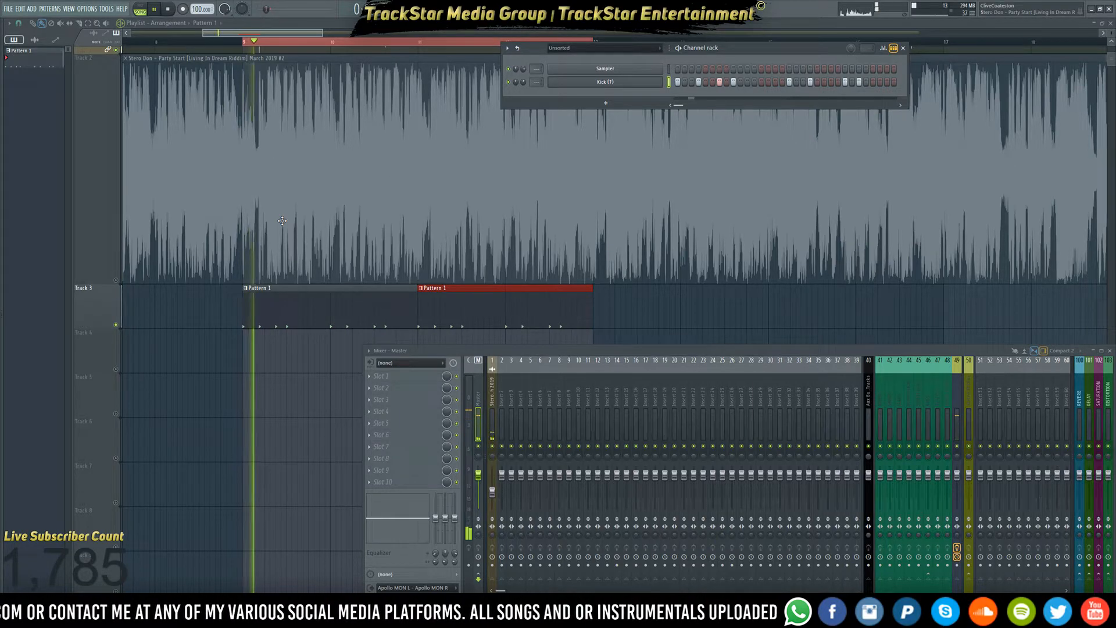
{"action": "key", "text": "space"}
- Audition samples in the drum kit's Claps folder to find a fitting clap
{"action": "mouse_move", "coordinate": [1, 275]}
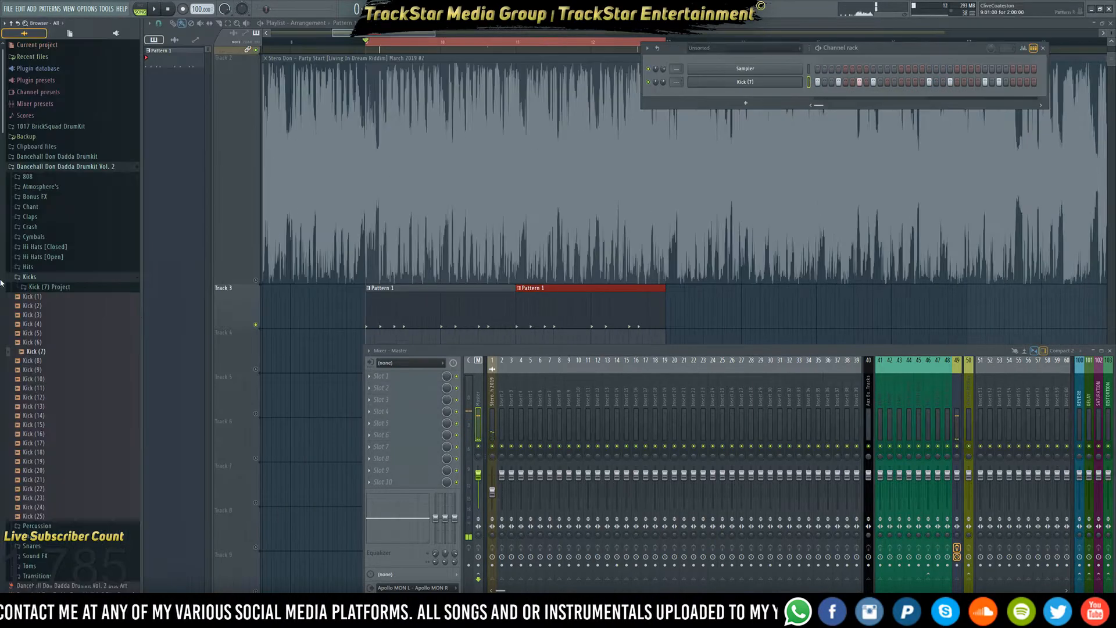
{"action": "left_click", "coordinate": [32, 217]}
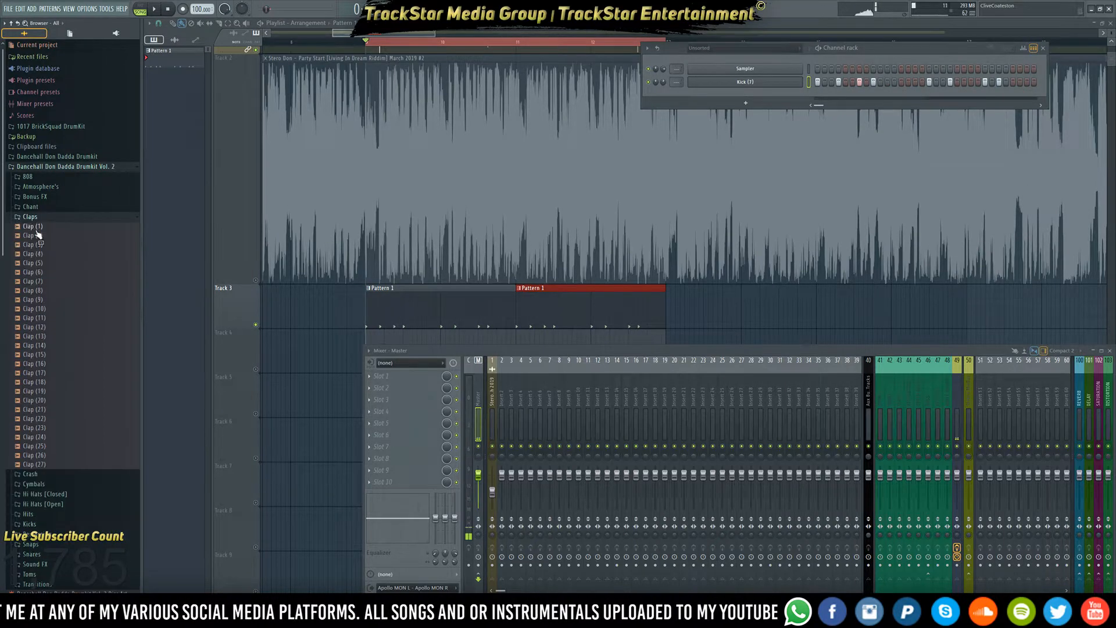
{"action": "left_click", "coordinate": [37, 255]}
{"action": "left_click", "coordinate": [41, 273]}
{"action": "left_click", "coordinate": [40, 282]}
{"action": "left_click", "coordinate": [44, 291]}
{"action": "left_click", "coordinate": [45, 300]}
{"action": "left_click", "coordinate": [45, 309]}
{"action": "left_click", "coordinate": [47, 318]}
{"action": "left_click", "coordinate": [45, 345]}
{"action": "left_click", "coordinate": [45, 355]}
{"action": "left_click", "coordinate": [45, 373]}
{"action": "left_click", "coordinate": [43, 384]}
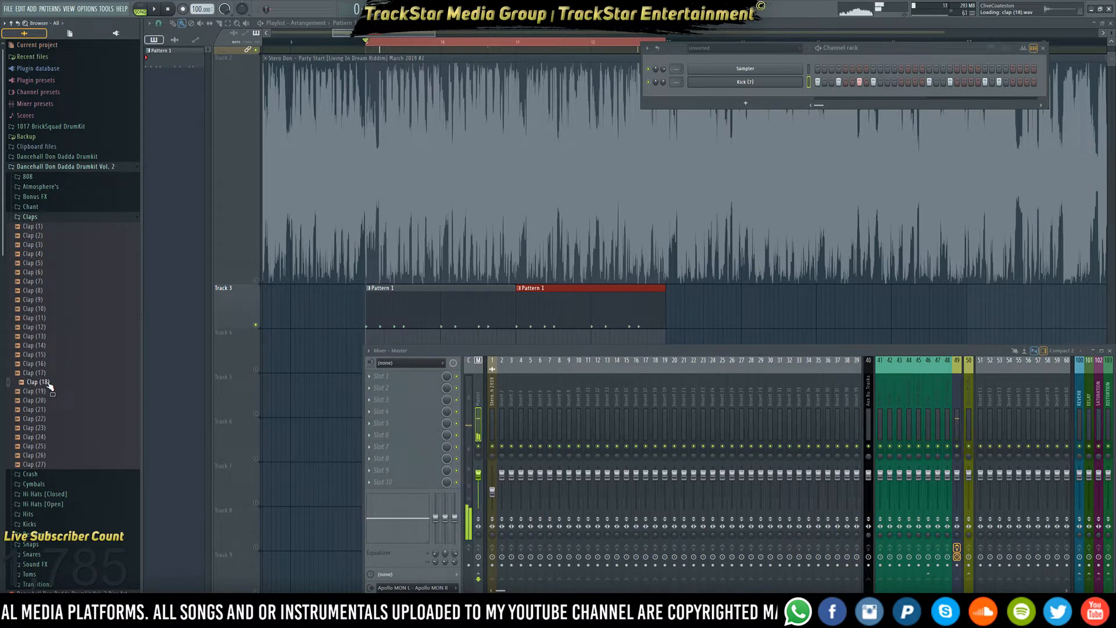
- Load Clap (18) into a new channel and close its settings window
{"action": "right_click", "coordinate": [48, 384]}
{"action": "left_click", "coordinate": [64, 389]}
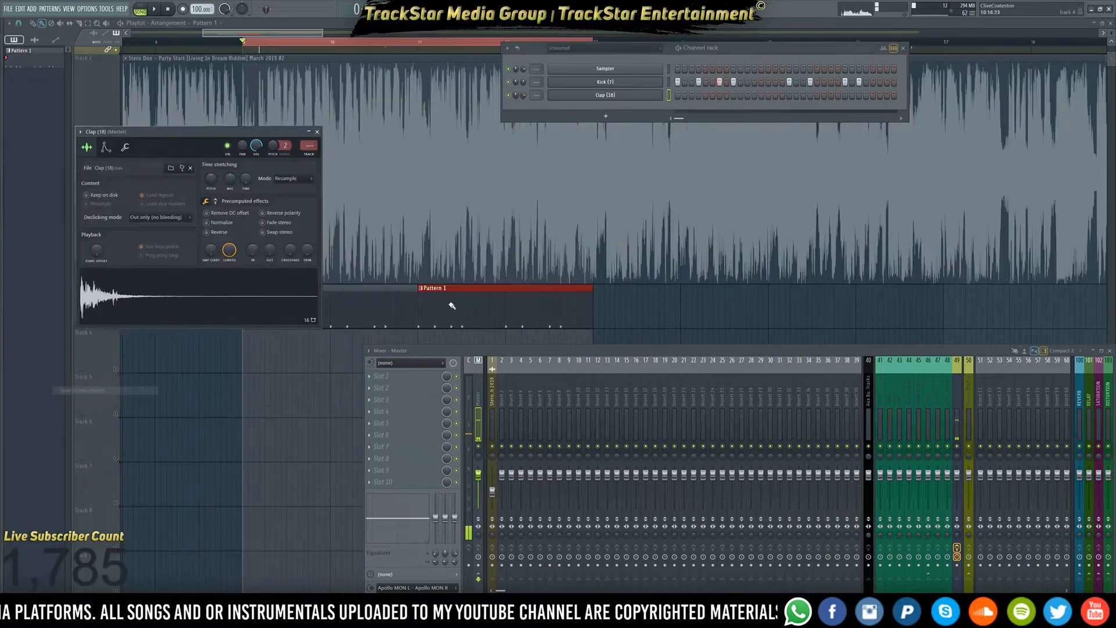
{"action": "left_click", "coordinate": [317, 131]}
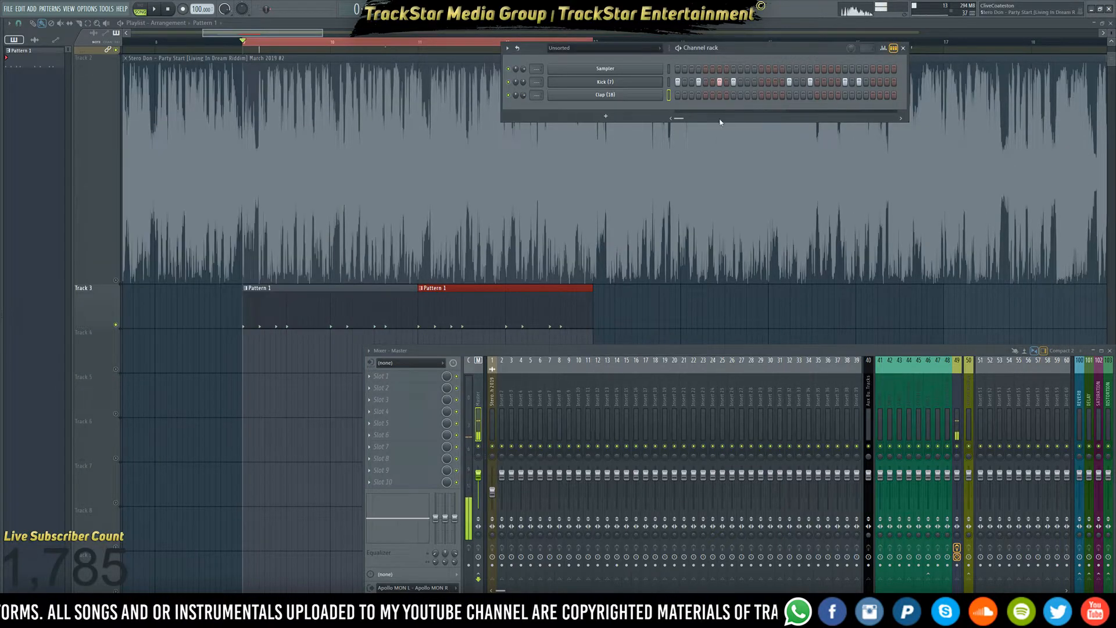
- Program Clap (18) hits on steps 4 and 11, playing the loop between placements to match the song
{"action": "key", "text": "space"}
{"action": "key", "text": "space"}
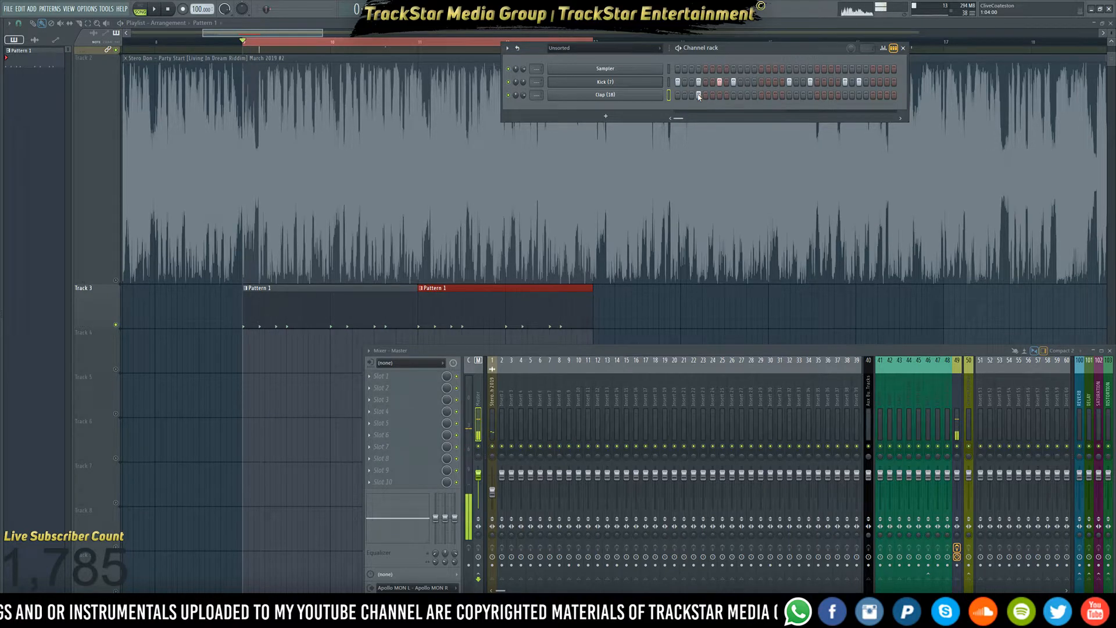
{"action": "key", "text": "space"}
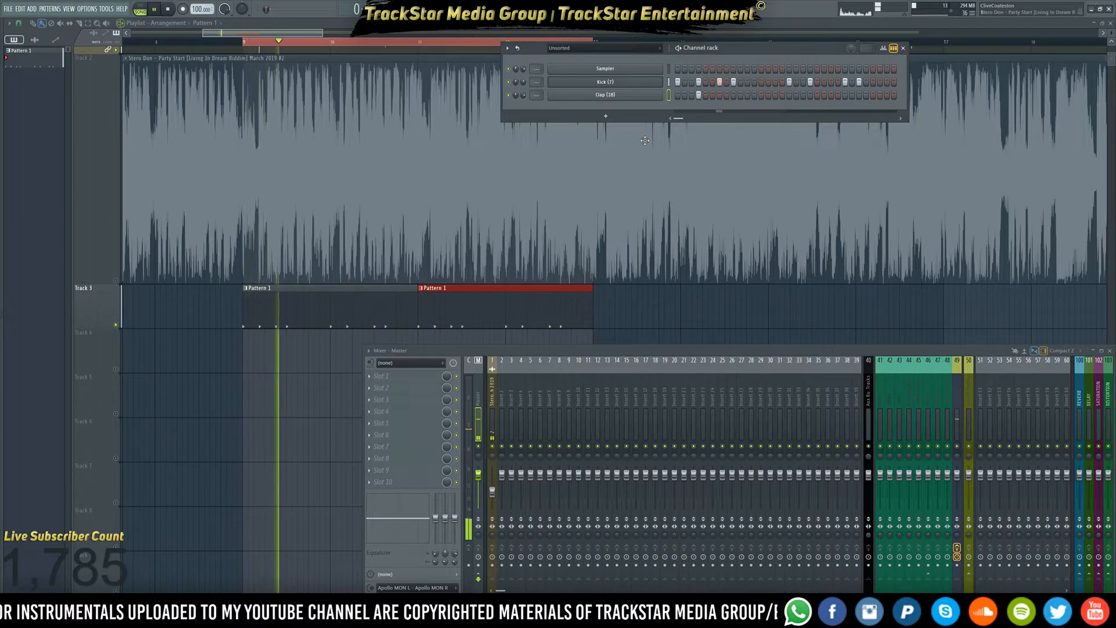
{"action": "key", "text": "space"}
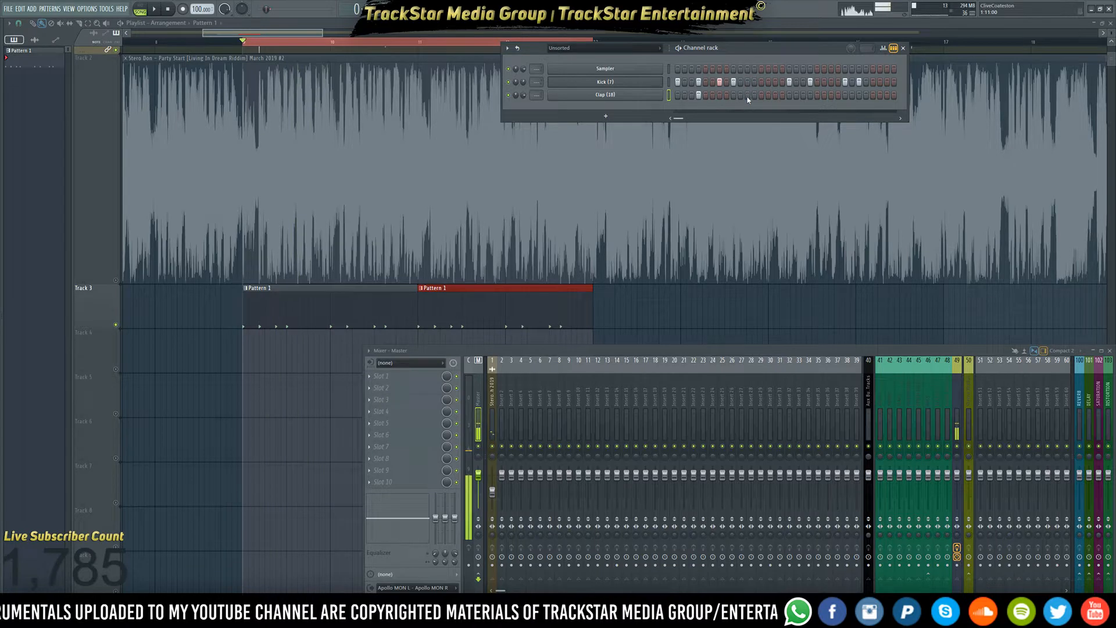
{"action": "key", "text": "space"}
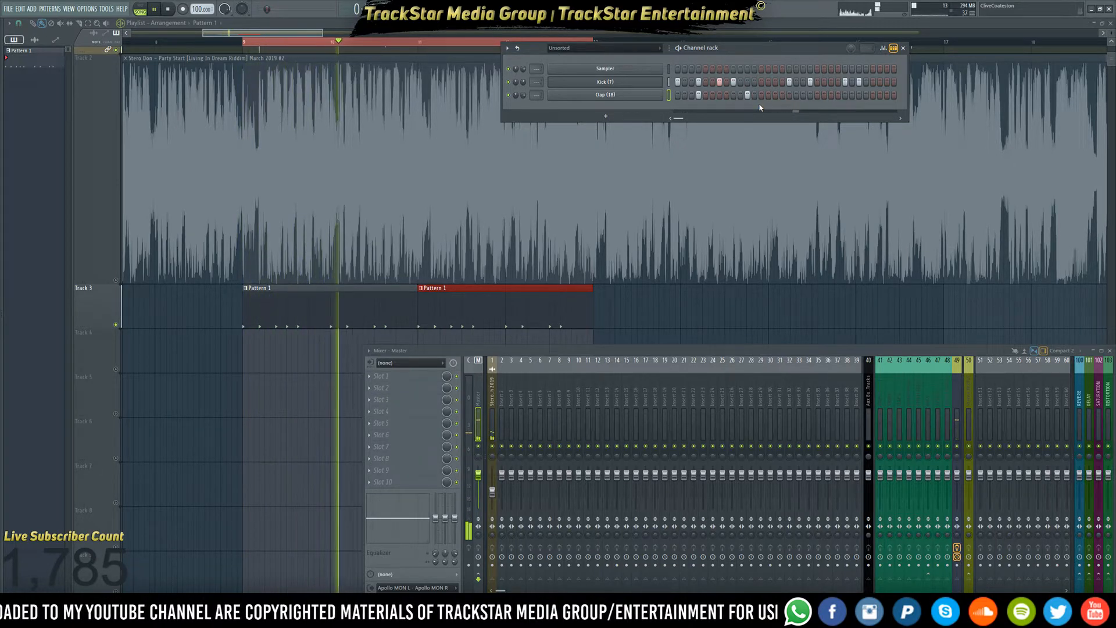
{"action": "key", "text": "space"}
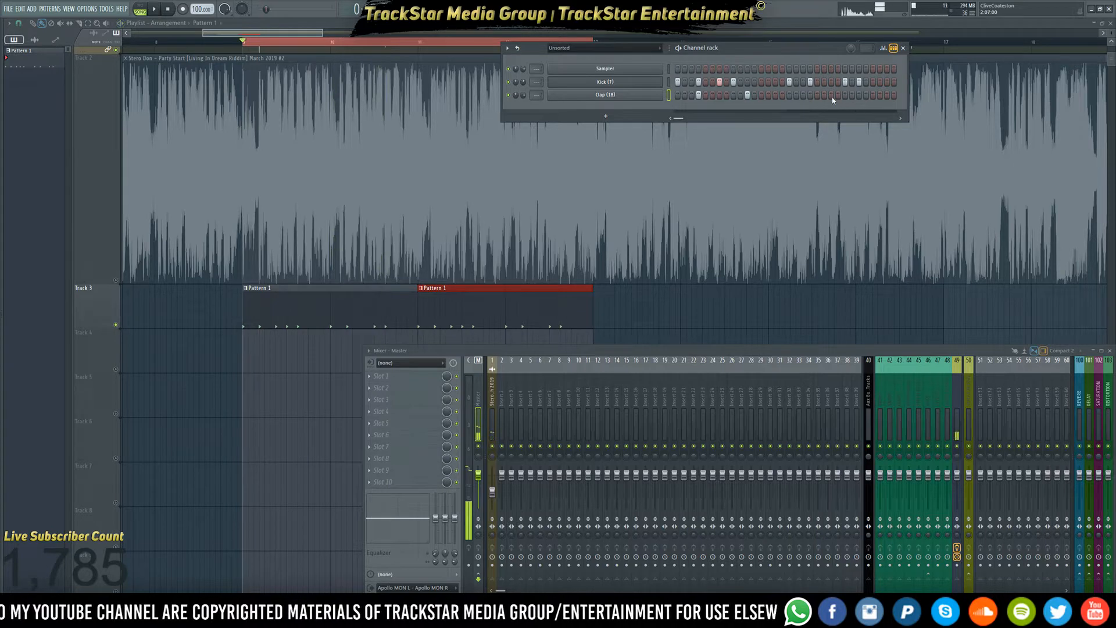
- Add Clap (18) hits on steps 23, 27 and 31 while checking them against the looped song
{"action": "key", "text": "space"}
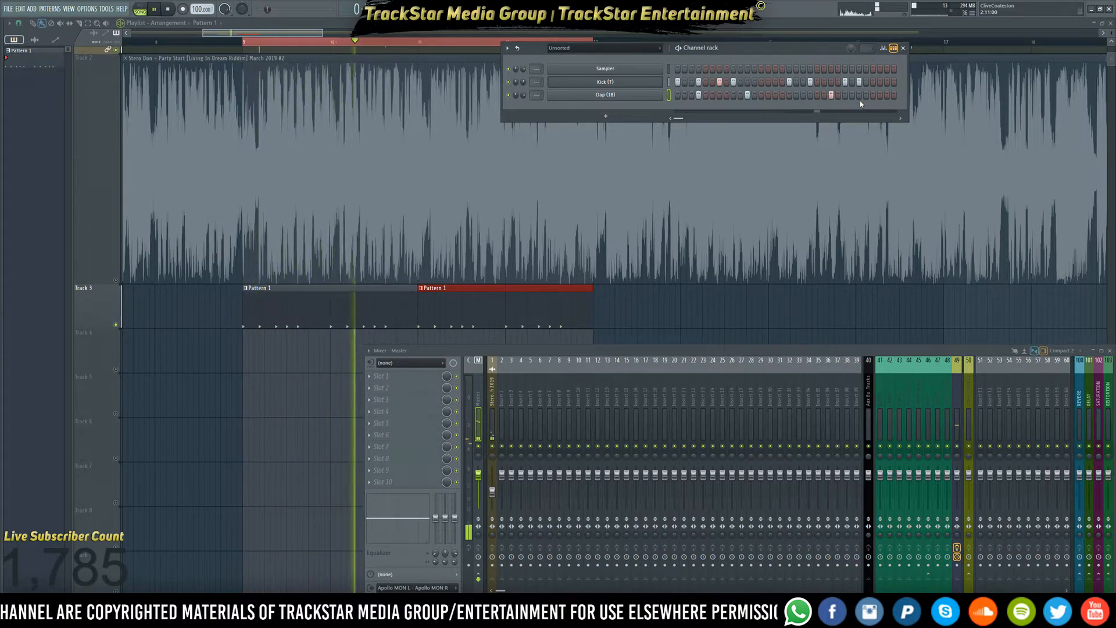
{"action": "key", "text": "space"}
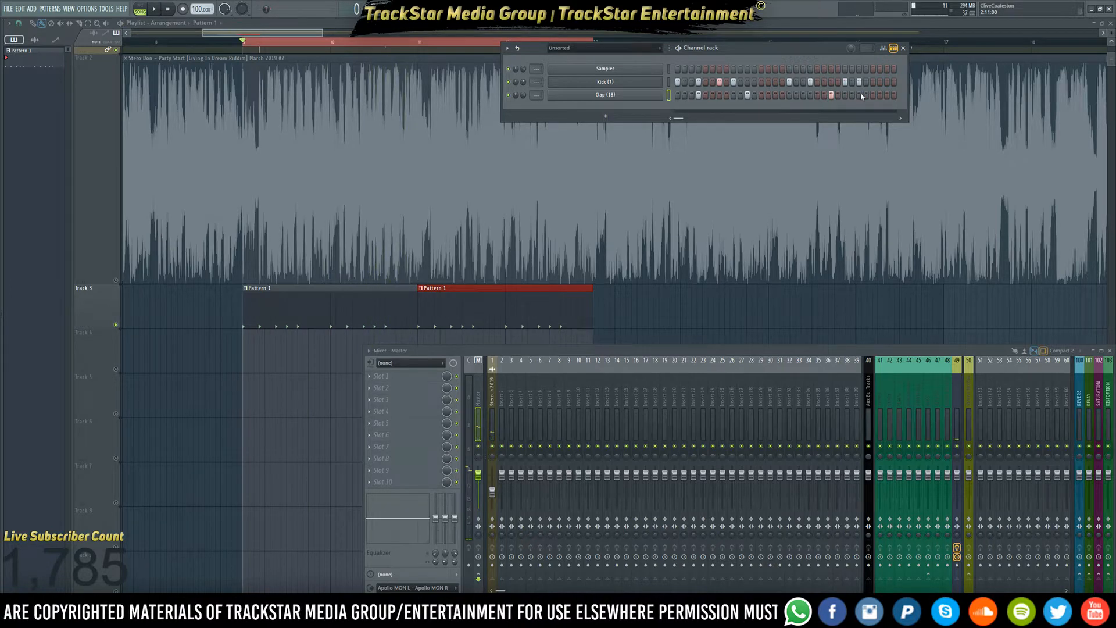
{"action": "key", "text": "space"}
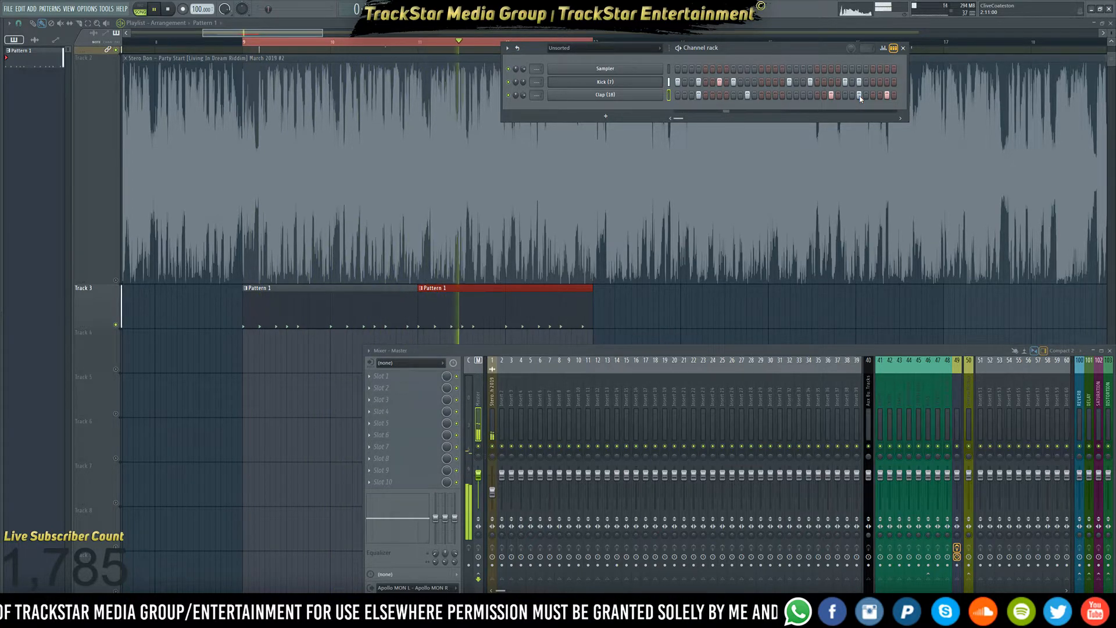
{"action": "key", "text": "space"}
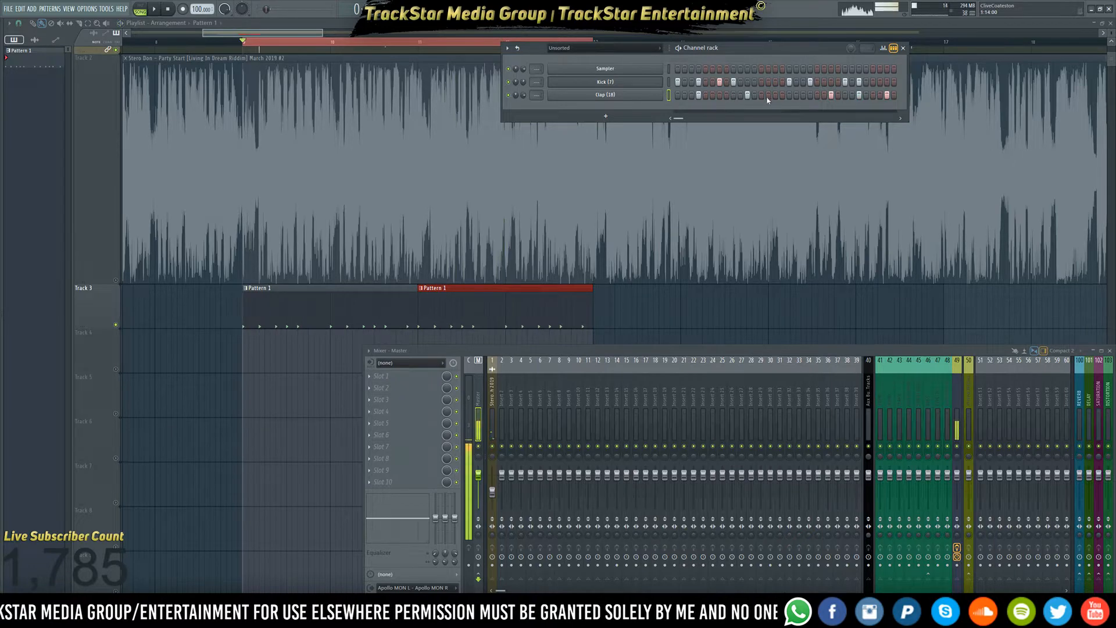
- Audition samples in the drum kit's Percussion folder to find a sound matching the song
{"action": "key", "text": "alt+F8"}
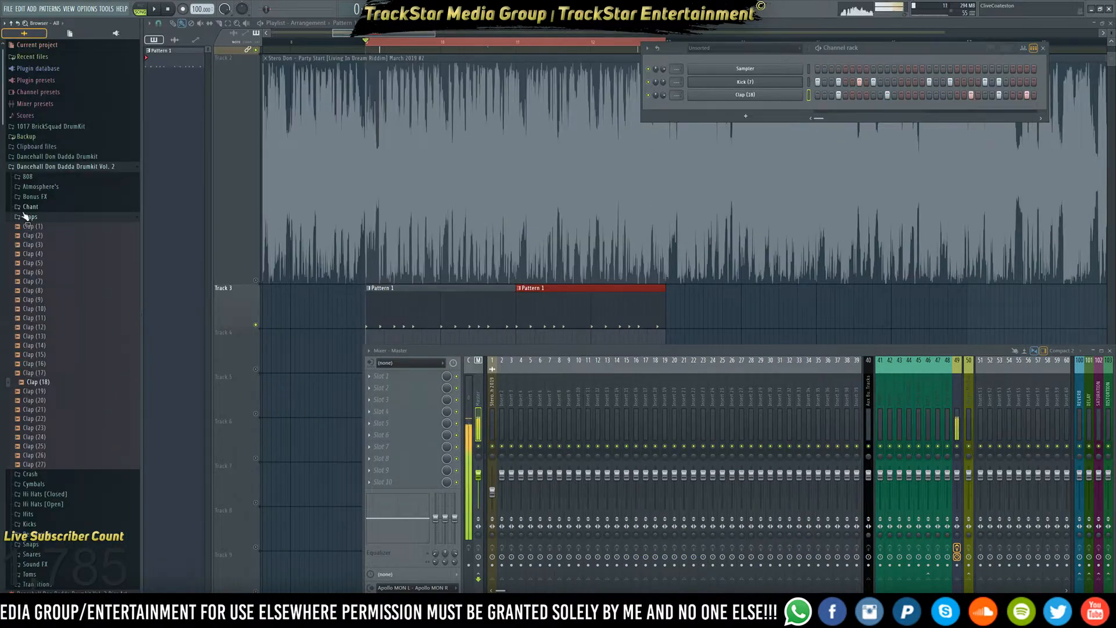
{"action": "left_click", "coordinate": [43, 289]}
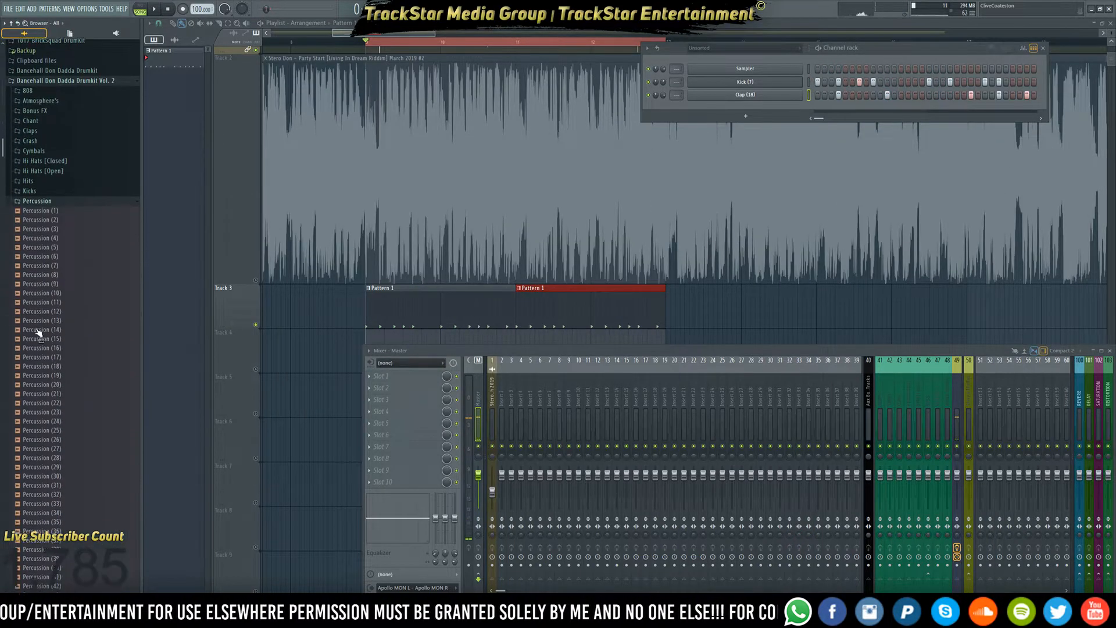
{"action": "scroll", "coordinate": [35, 233], "scroll_direction": "down", "scroll_amount": 3}
{"action": "scroll", "coordinate": [58, 408], "scroll_direction": "down", "scroll_amount": 2}
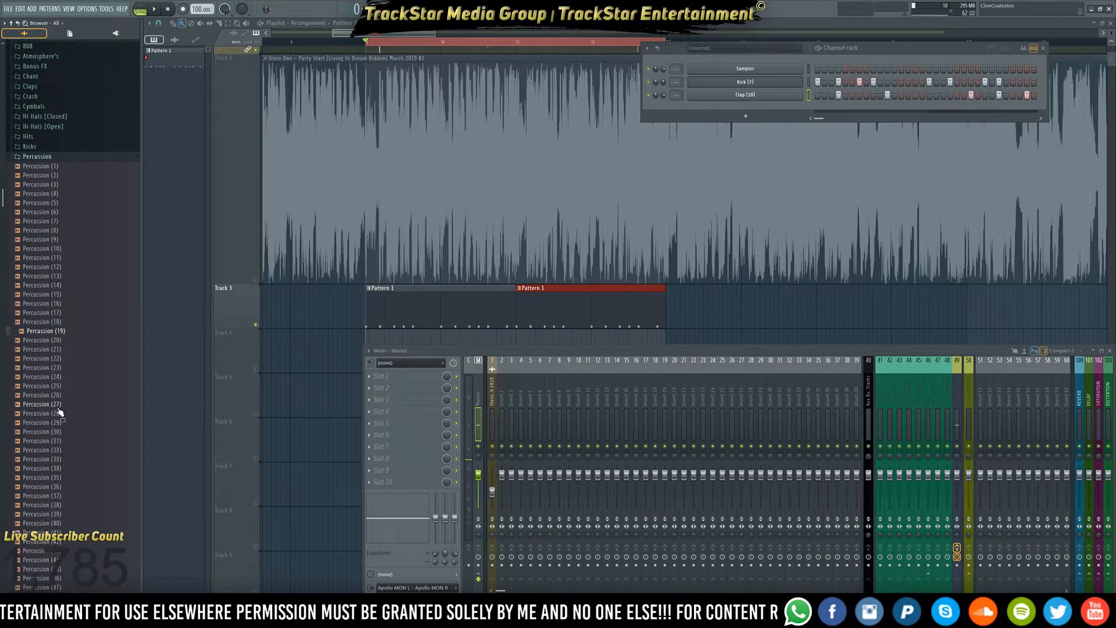
{"action": "left_click", "coordinate": [57, 410]}
{"action": "left_click", "coordinate": [58, 438]}
{"action": "left_click", "coordinate": [57, 465]}
{"action": "left_click", "coordinate": [57, 484]}
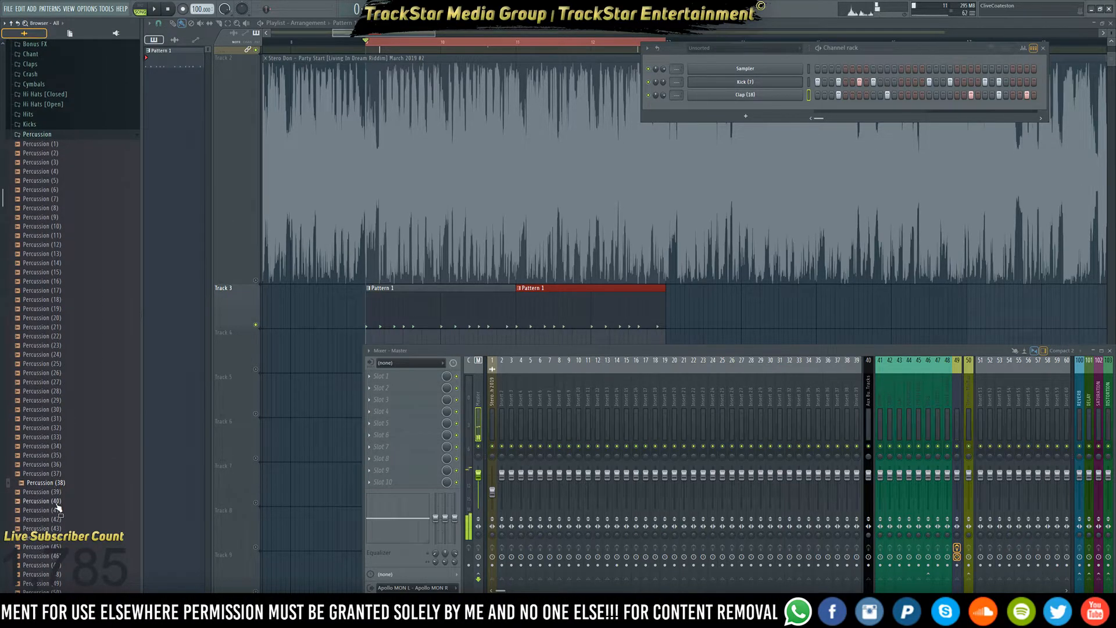
{"action": "key", "text": "Down"}
{"action": "key", "text": "Down"}
{"action": "key", "text": "Down"}
{"action": "key", "text": "Down"}
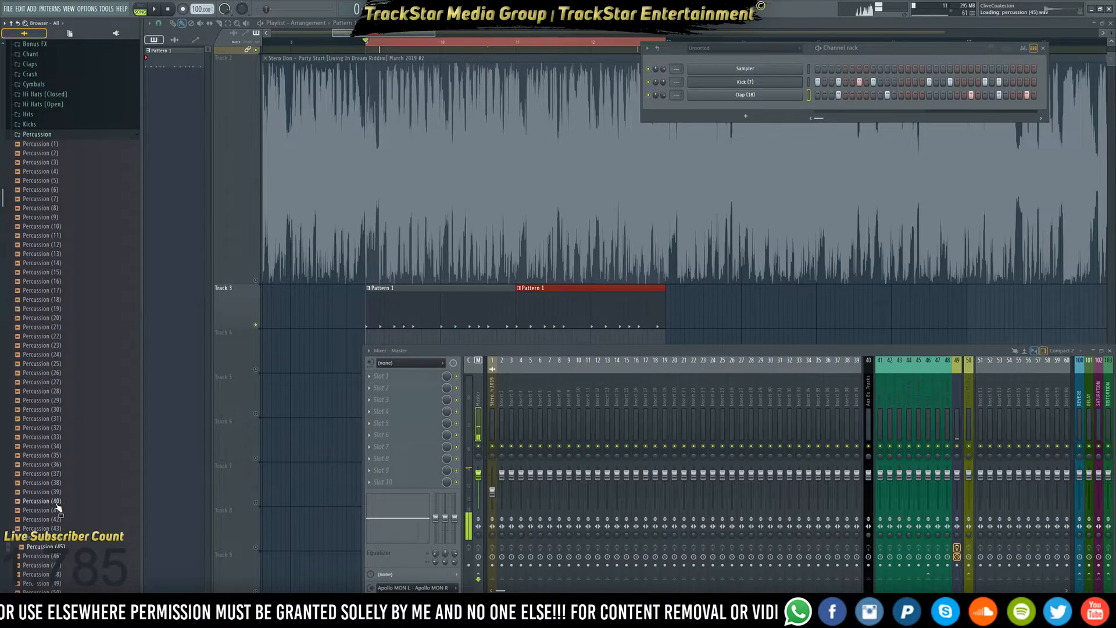
{"action": "key", "text": "Up"}
- Load Percussion (46) into a new channel and hide the sample browser
{"action": "right_click", "coordinate": [54, 559]}
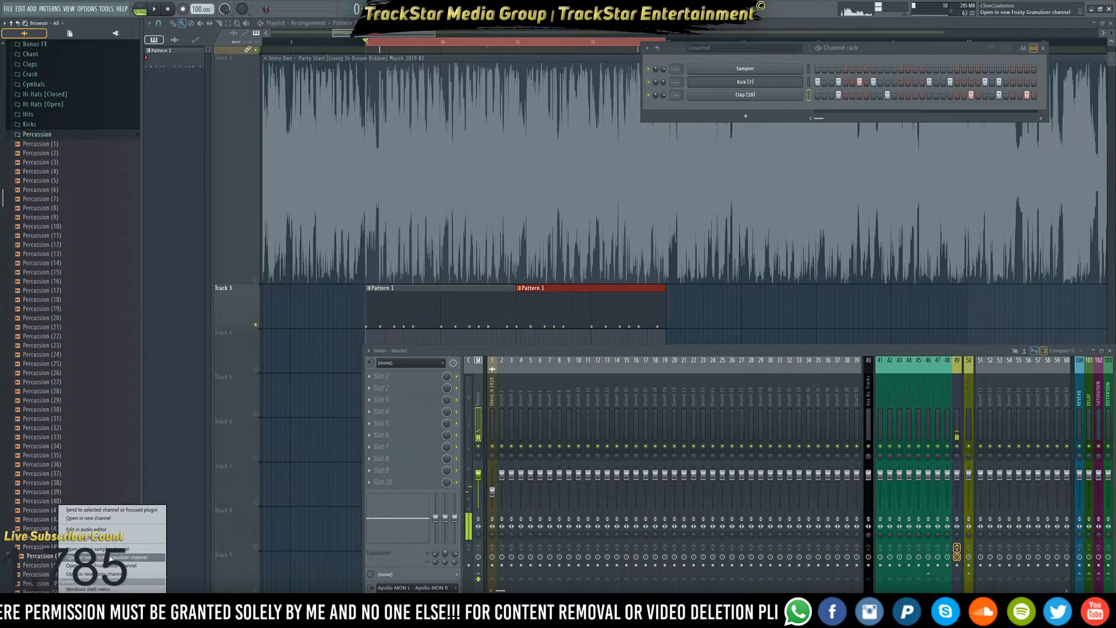
{"action": "left_click", "coordinate": [123, 520]}
{"action": "key", "text": "alt+F8"}
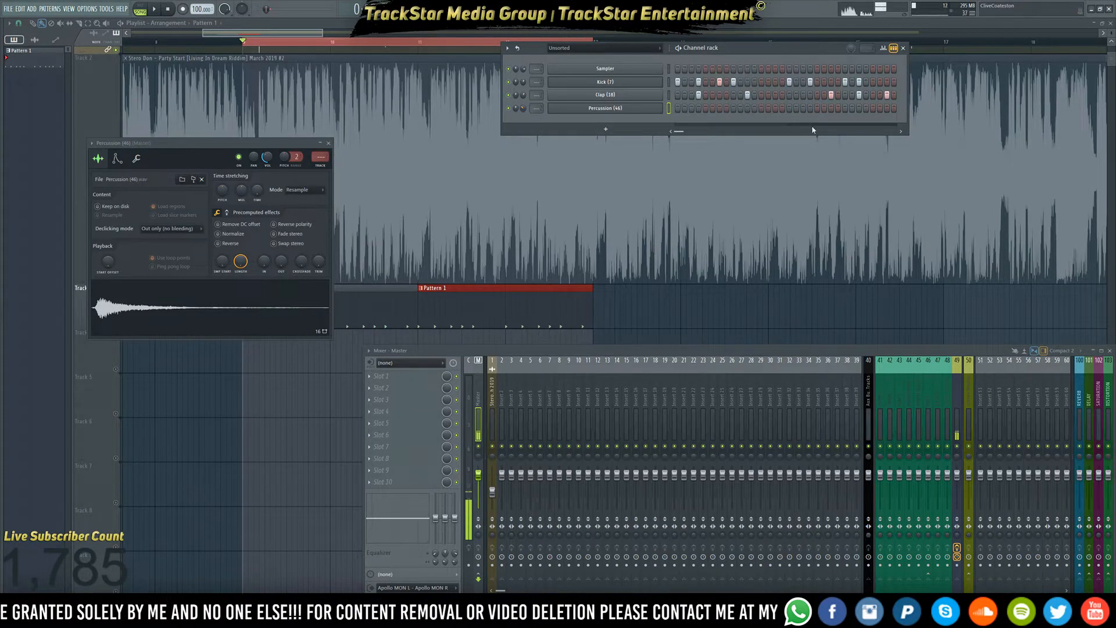
- Try a Percussion (46) hit on step 15 against the looped song, and place the hit on step 13 instead
{"action": "left_click", "coordinate": [776, 108]}
{"action": "key", "text": "space"}
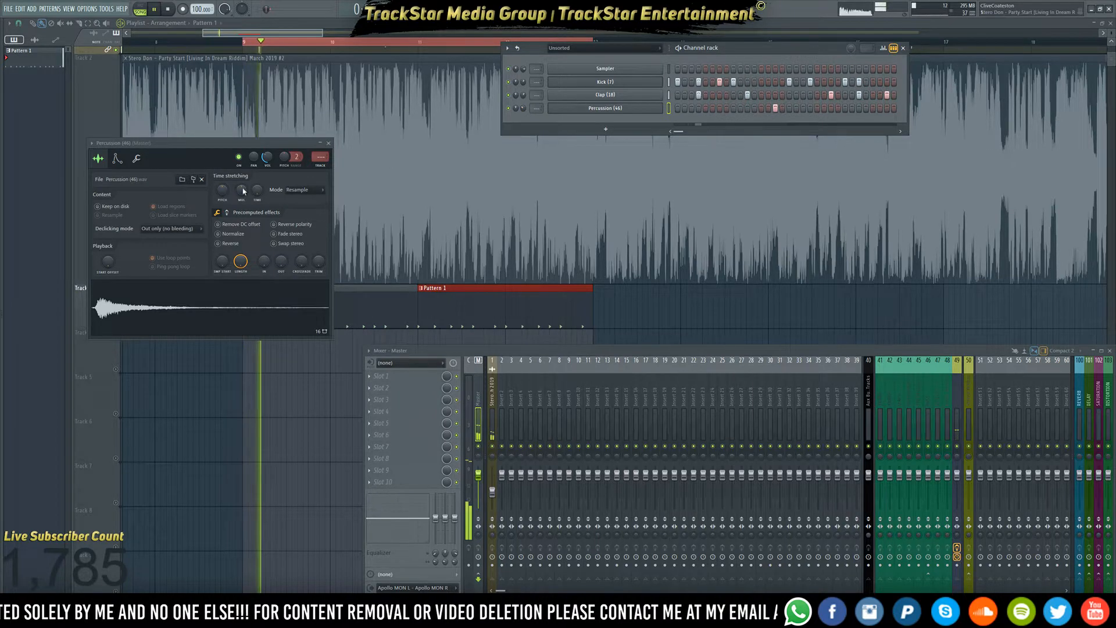
{"action": "key", "text": "alt+F8"}
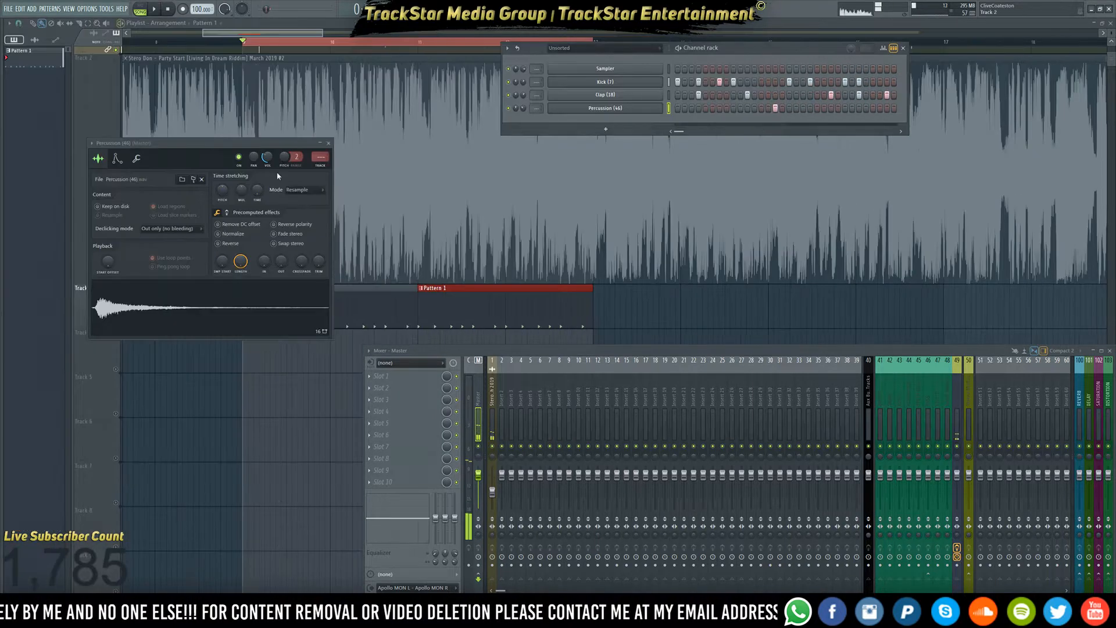
{"action": "key", "text": "alt+F8"}
{"action": "key", "text": "space"}
{"action": "left_click", "coordinate": [762, 109]}
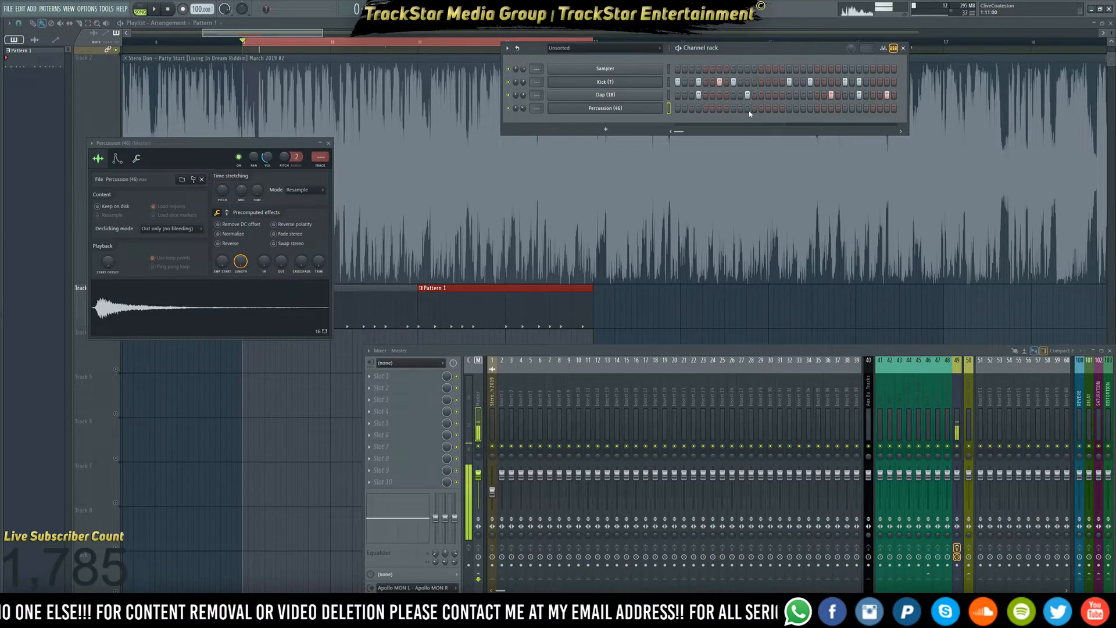
- Audition samples in the Claps folder to find a second clap to layer with the percussion hit
{"action": "key", "text": "alt+F8"}
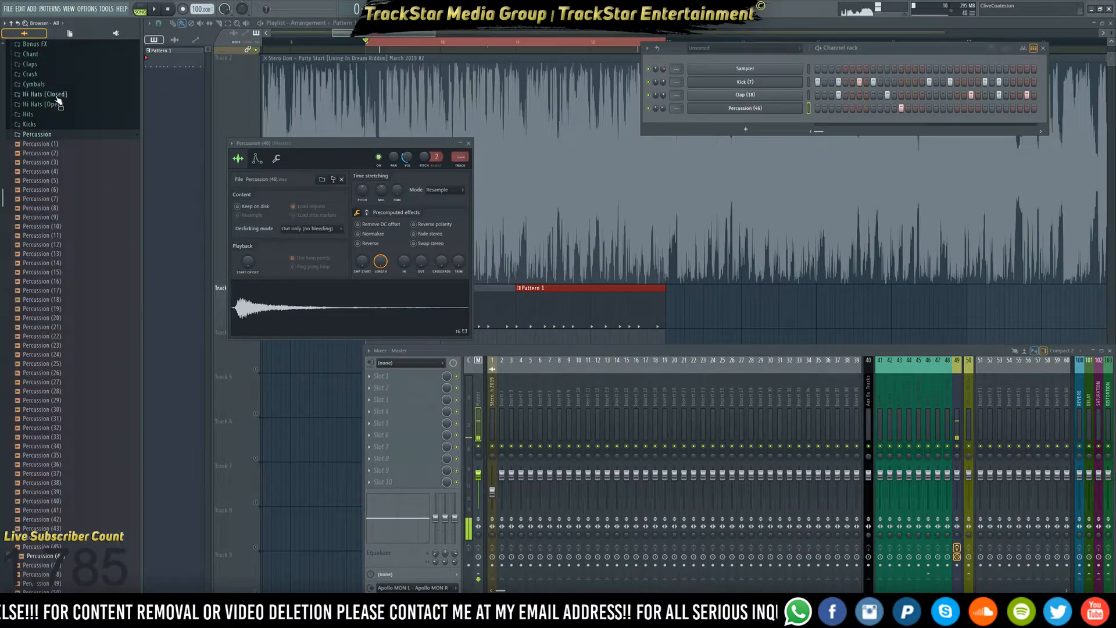
{"action": "left_click", "coordinate": [29, 64]}
{"action": "left_click", "coordinate": [56, 158]}
{"action": "left_click", "coordinate": [52, 202]}
{"action": "left_click", "coordinate": [43, 166]}
{"action": "left_click", "coordinate": [42, 184]}
{"action": "left_click", "coordinate": [43, 202]}
{"action": "left_click", "coordinate": [43, 212]}
{"action": "left_click", "coordinate": [43, 221]}
{"action": "left_click", "coordinate": [44, 229]}
{"action": "left_click", "coordinate": [44, 247]}
{"action": "left_click", "coordinate": [45, 257]}
{"action": "left_click", "coordinate": [48, 295]}
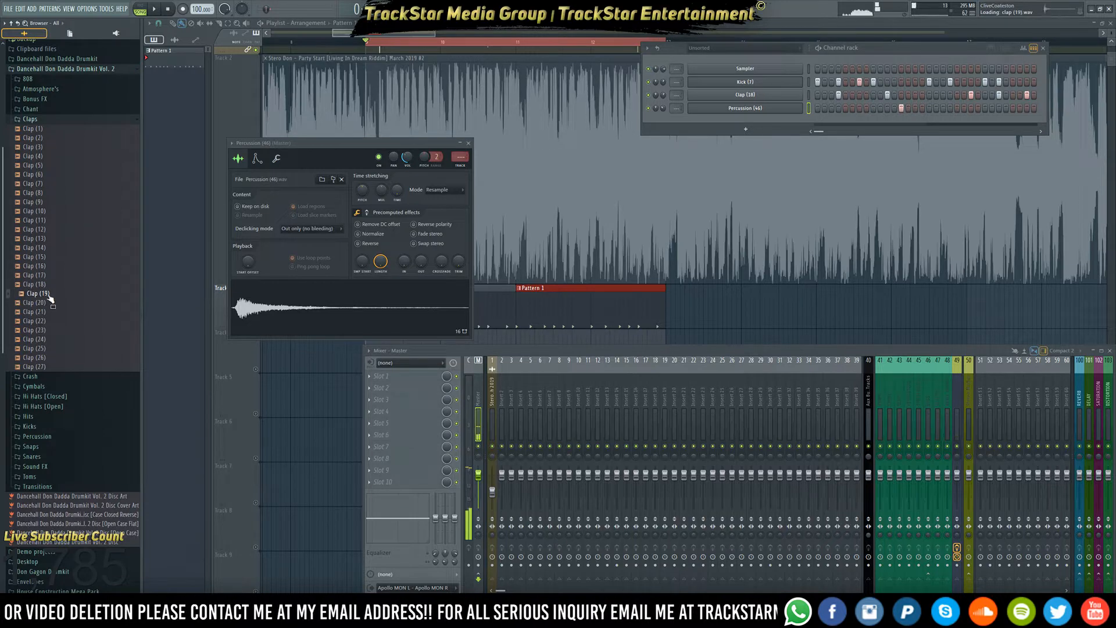
{"action": "left_click", "coordinate": [49, 331]}
{"action": "left_click", "coordinate": [47, 349]}
{"action": "left_click", "coordinate": [49, 341]}
- Load Clap (24) into a new channel, add a hit on step 13 and check it against the looped song
{"action": "right_click", "coordinate": [50, 339]}
{"action": "left_click", "coordinate": [79, 348]}
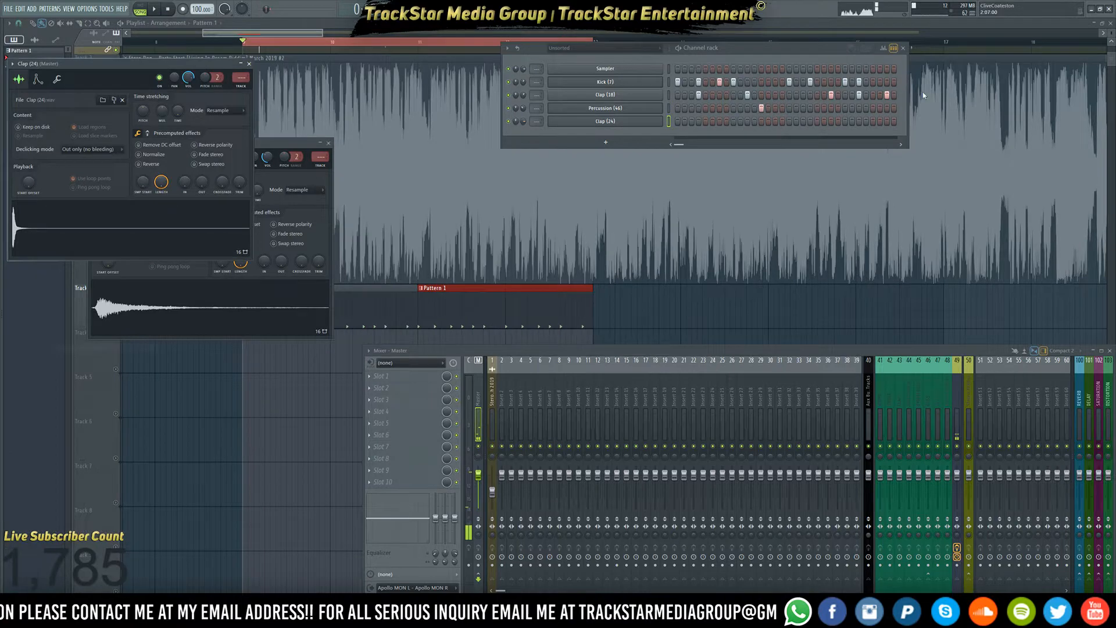
{"action": "left_click", "coordinate": [761, 121]}
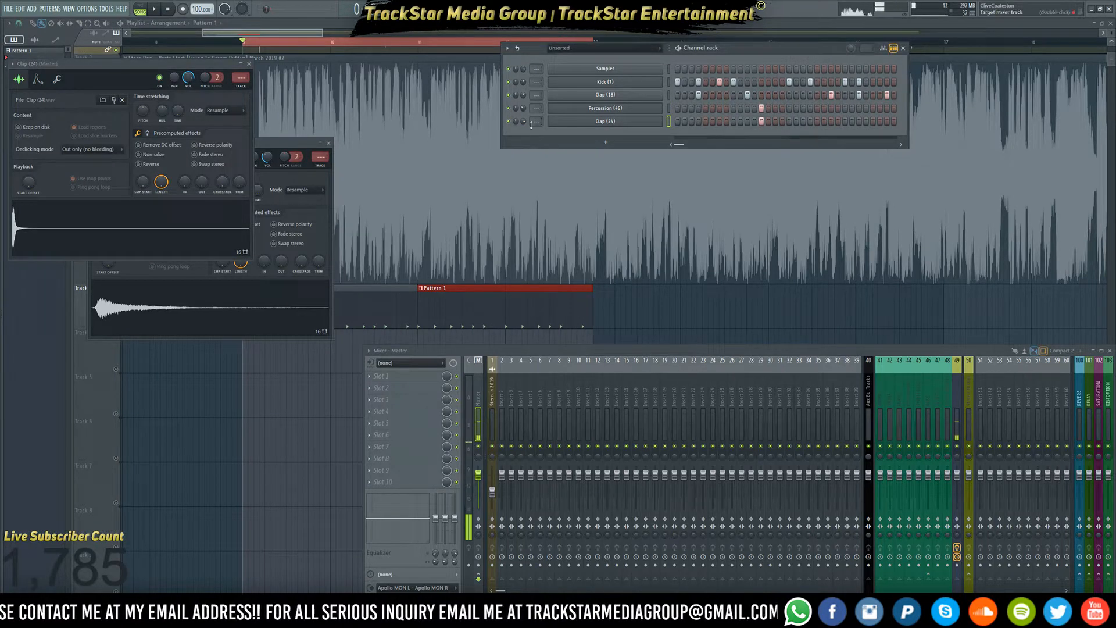
{"action": "key", "text": "space"}
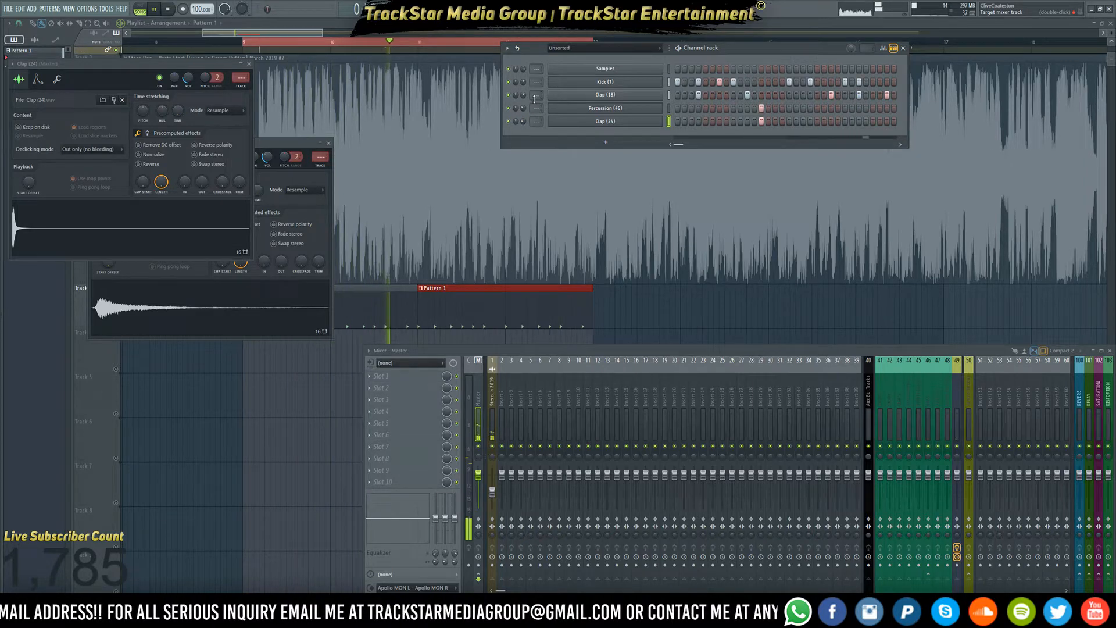
{"action": "key", "text": "space"}
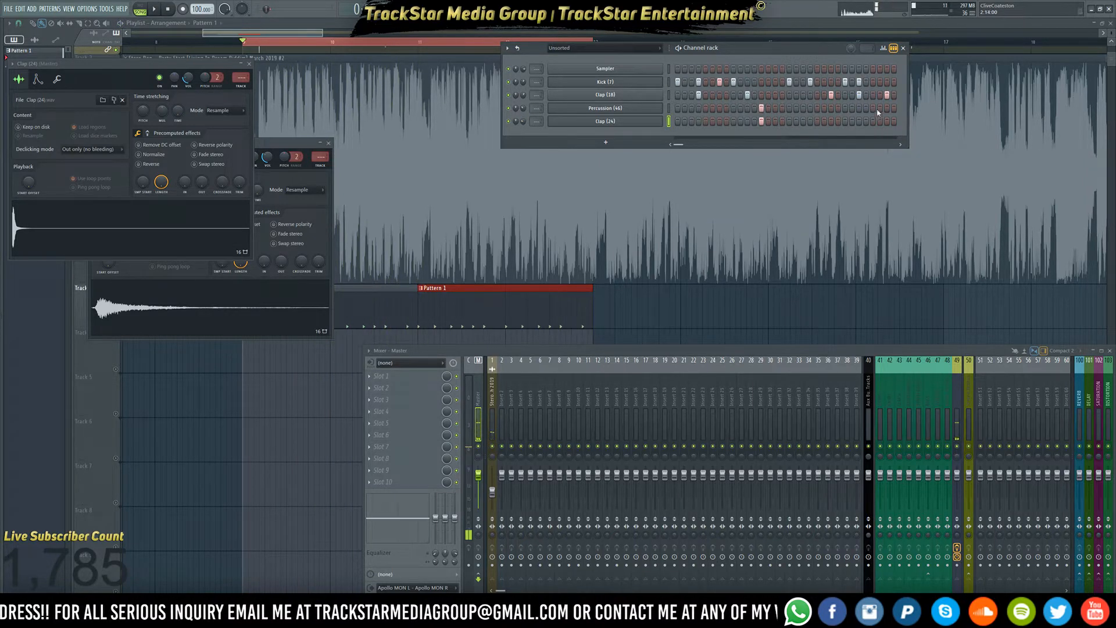
- Audition the first samples in the Claps folder, from Clap (2) to Clap (7), for another accent
{"action": "mouse_move", "coordinate": [3, 213]}
{"action": "left_click", "coordinate": [45, 158]}
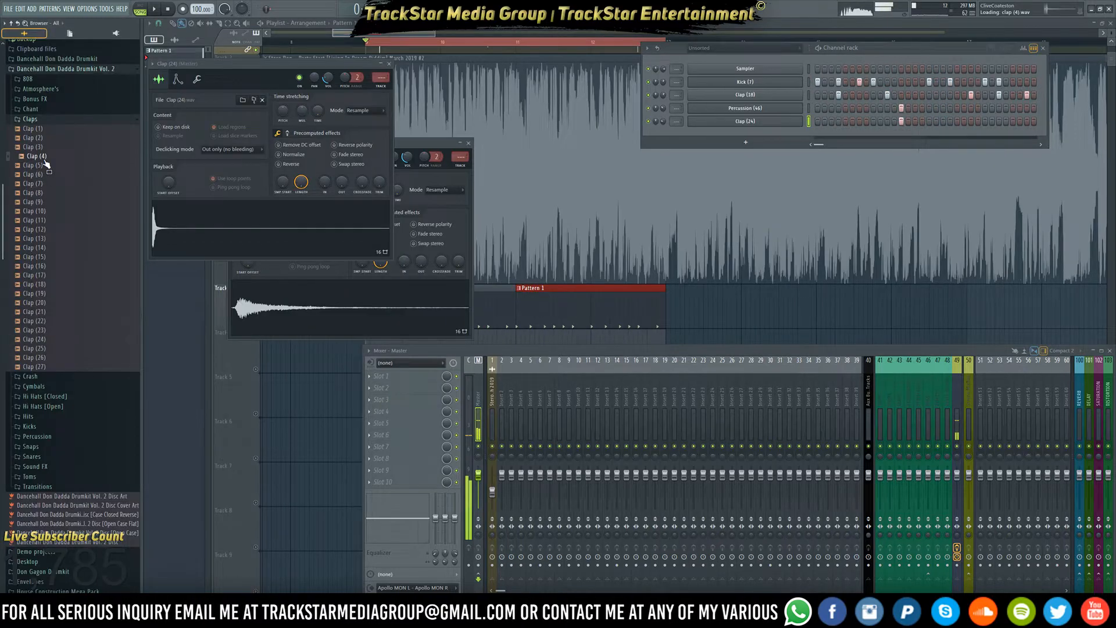
{"action": "right_click", "coordinate": [41, 150]}
{"action": "left_click", "coordinate": [35, 139]}
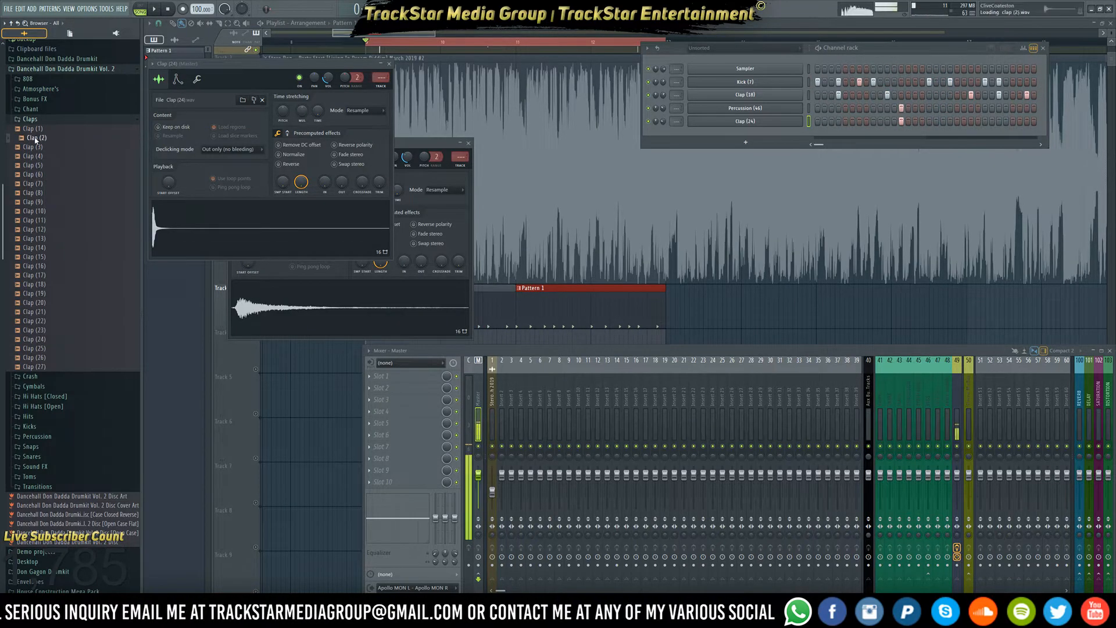
{"action": "left_click", "coordinate": [39, 148]}
{"action": "left_click", "coordinate": [42, 157]}
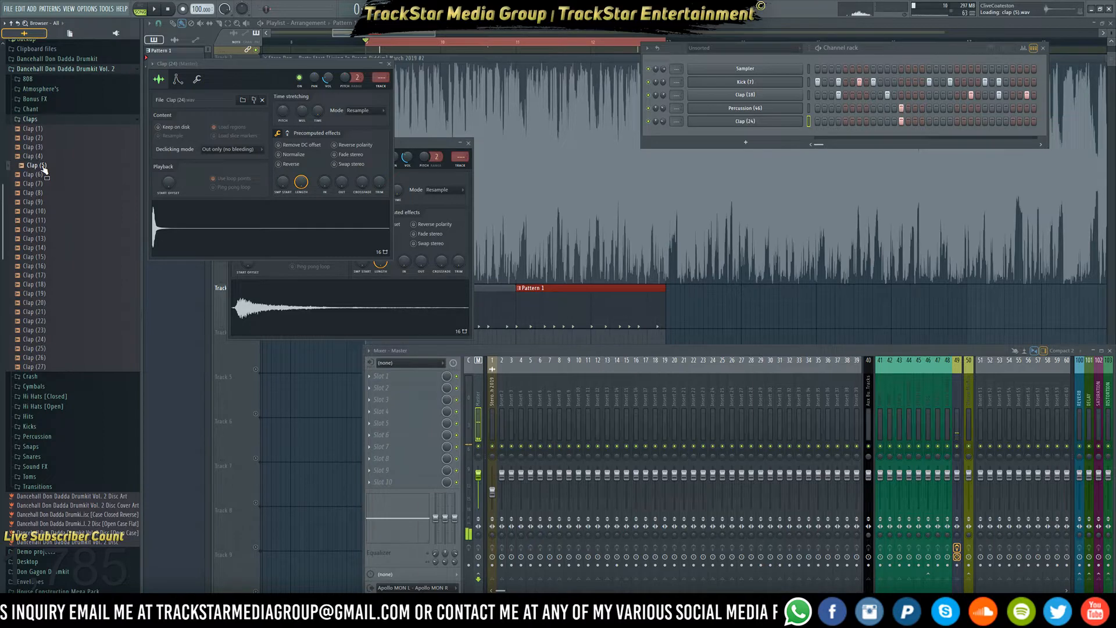
{"action": "left_click", "coordinate": [38, 183]}
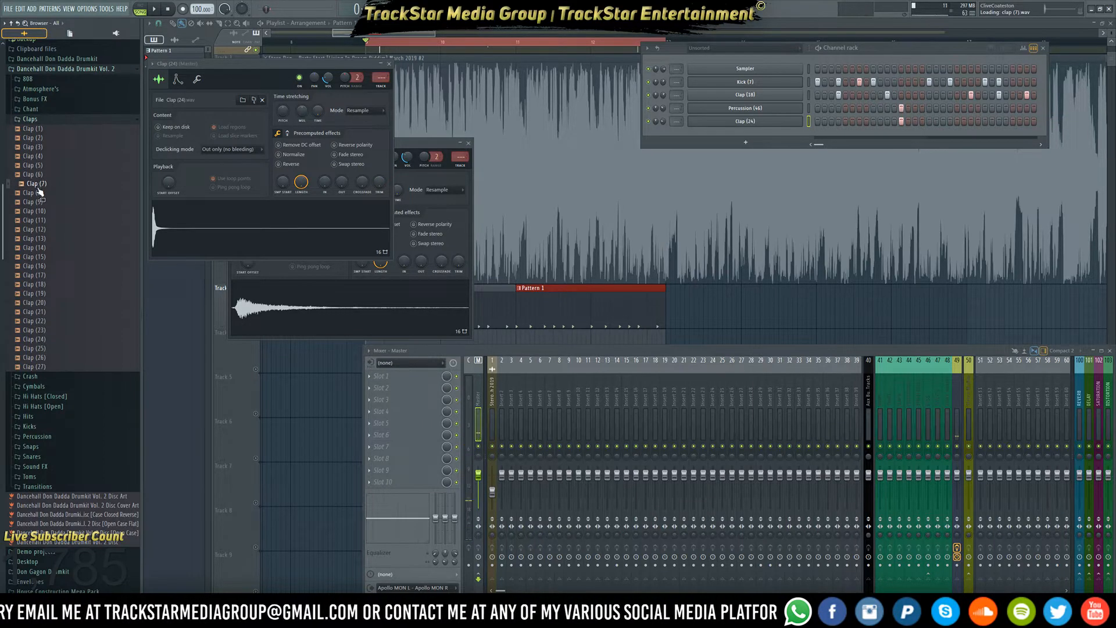
- Load Clap (7) into a new channel, add a hit on step 29 and check it against the looped song
{"action": "right_click", "coordinate": [39, 182]}
{"action": "left_click", "coordinate": [50, 192]}
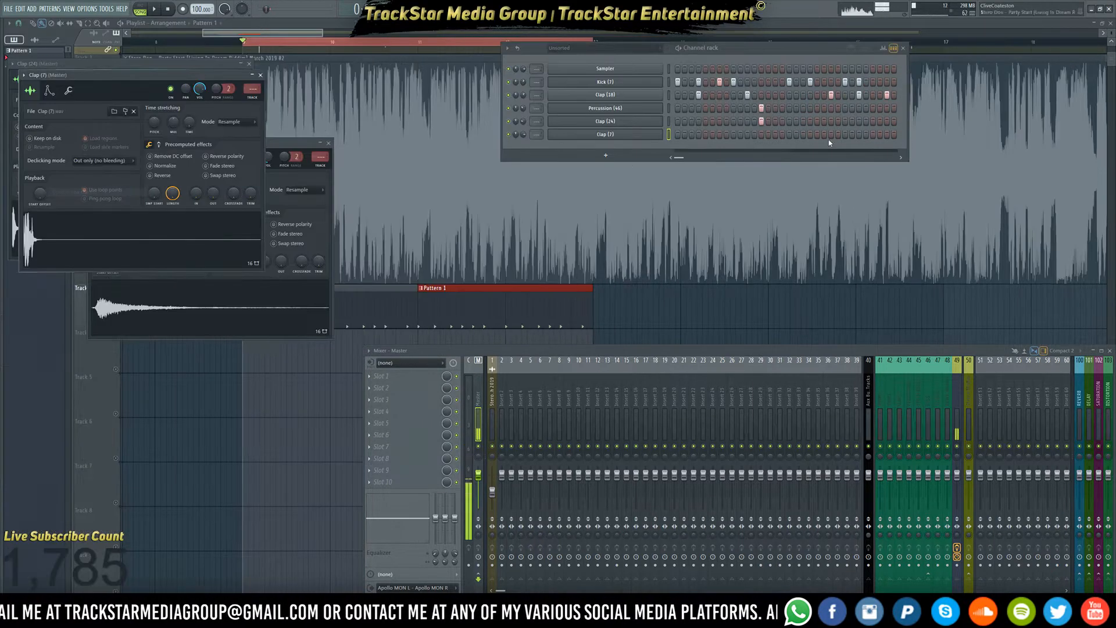
{"action": "left_click", "coordinate": [874, 136]}
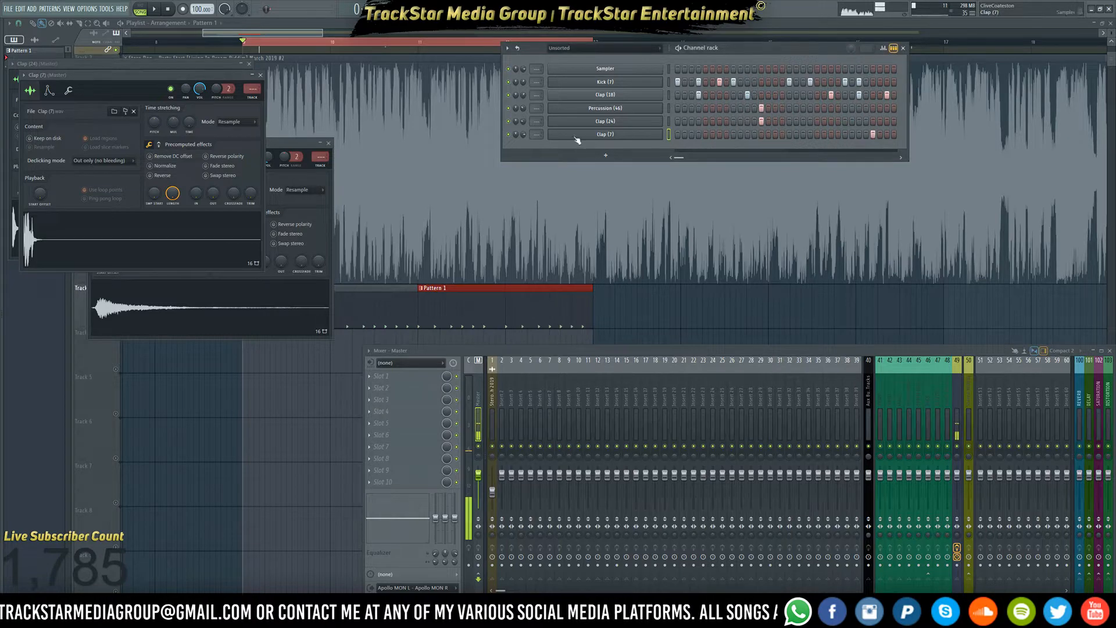
{"action": "key", "text": "space"}
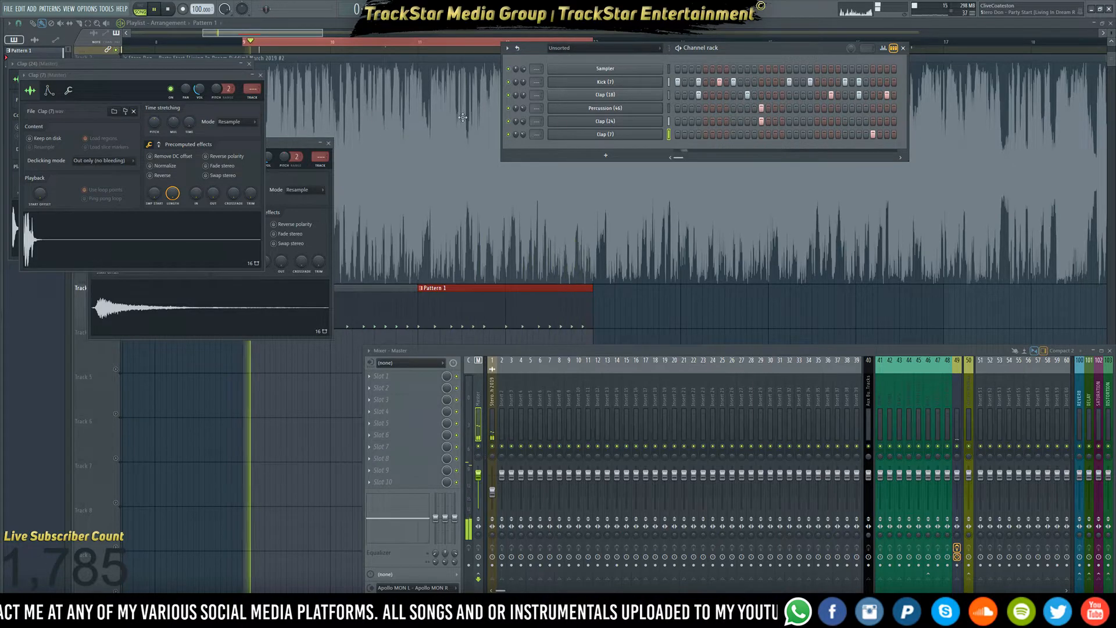
{"action": "key", "text": "space"}
- Insert FabFilter Pro-Q 3 in the first effect slot of the reference song's mixer track
{"action": "left_click", "coordinate": [495, 420]}
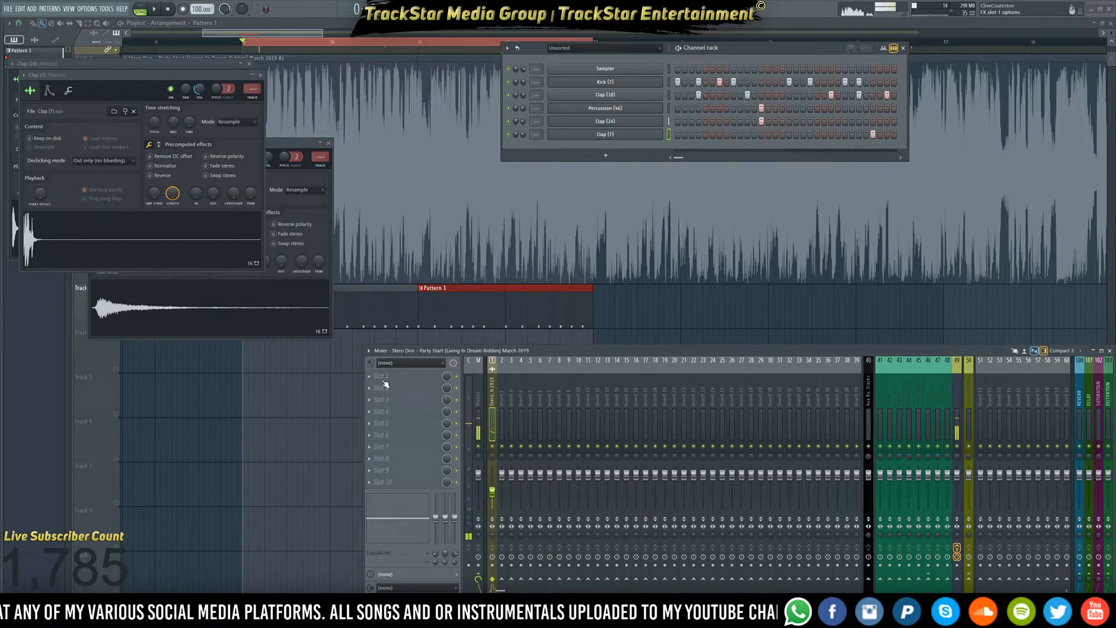
{"action": "left_click", "coordinate": [383, 376]}
{"action": "mouse_move", "coordinate": [407, 387]}
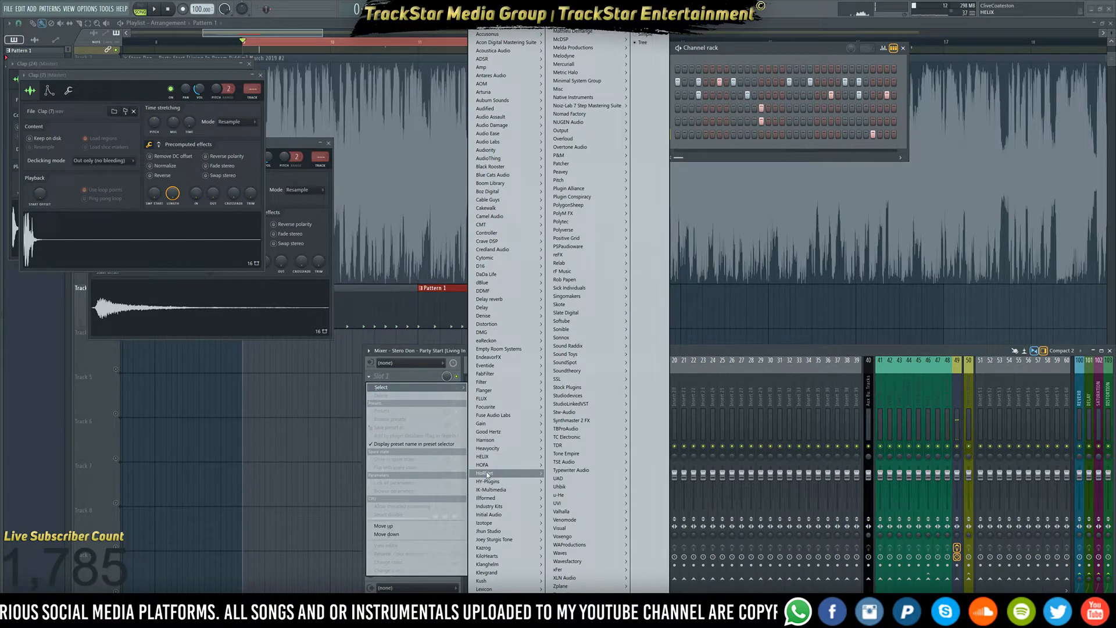
{"action": "mouse_move", "coordinate": [491, 506]}
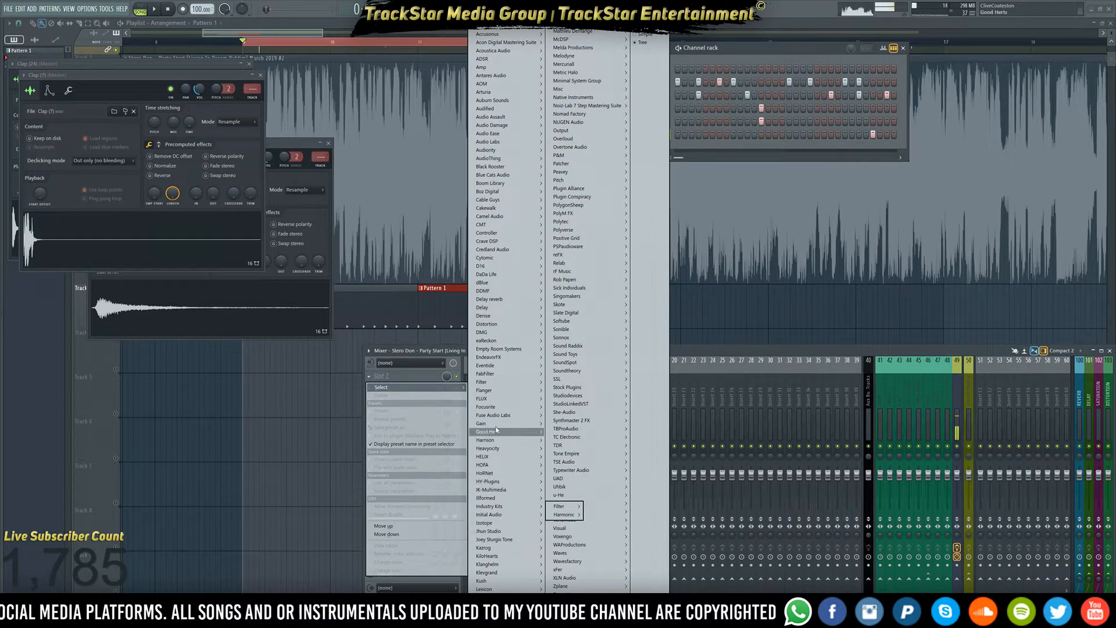
{"action": "mouse_move", "coordinate": [561, 382]}
{"action": "left_click", "coordinate": [593, 407]}
- Add a low cut band at about 334 Hz with a 96 dB/oct slope on the song and play the loop
{"action": "left_click", "coordinate": [409, 214]}
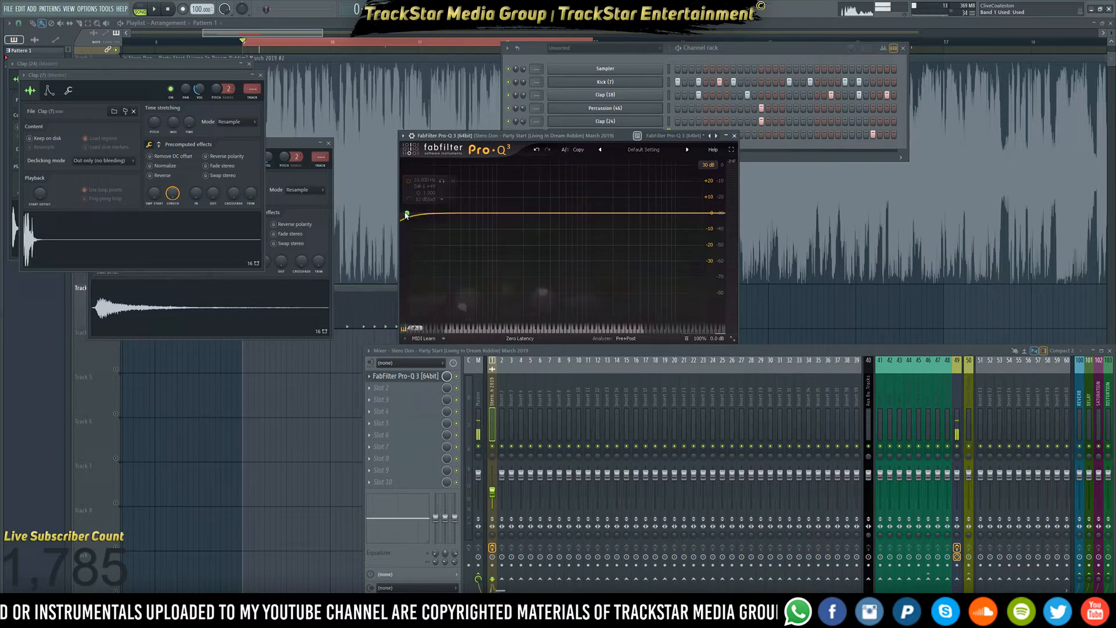
{"action": "left_click_drag", "start_coordinate": [407, 214], "coordinate": [543, 219]}
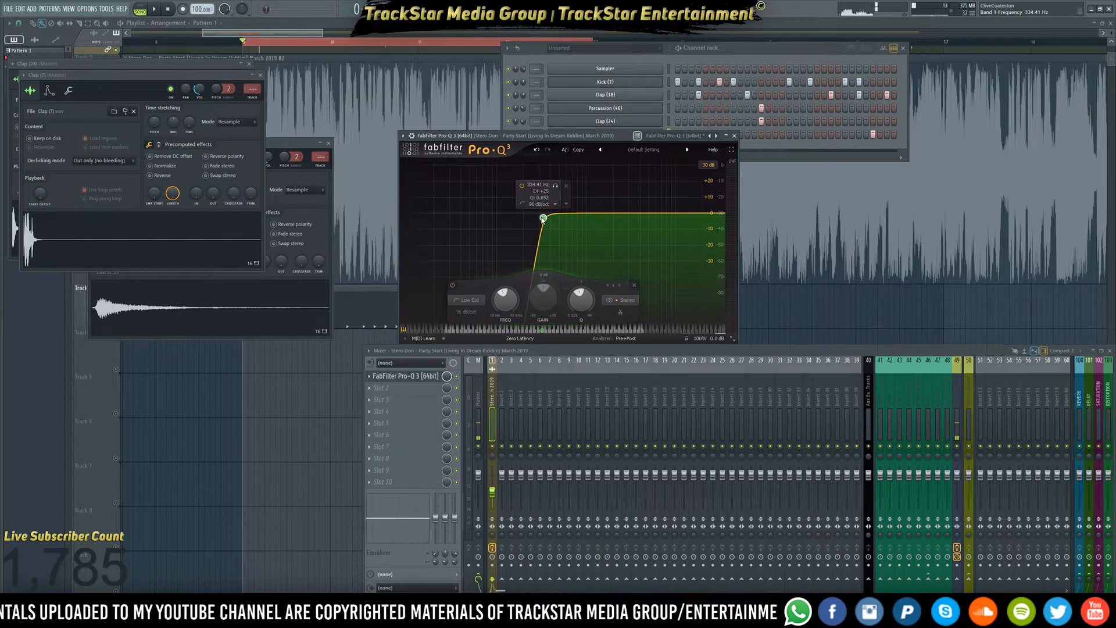
{"action": "key", "text": "space"}
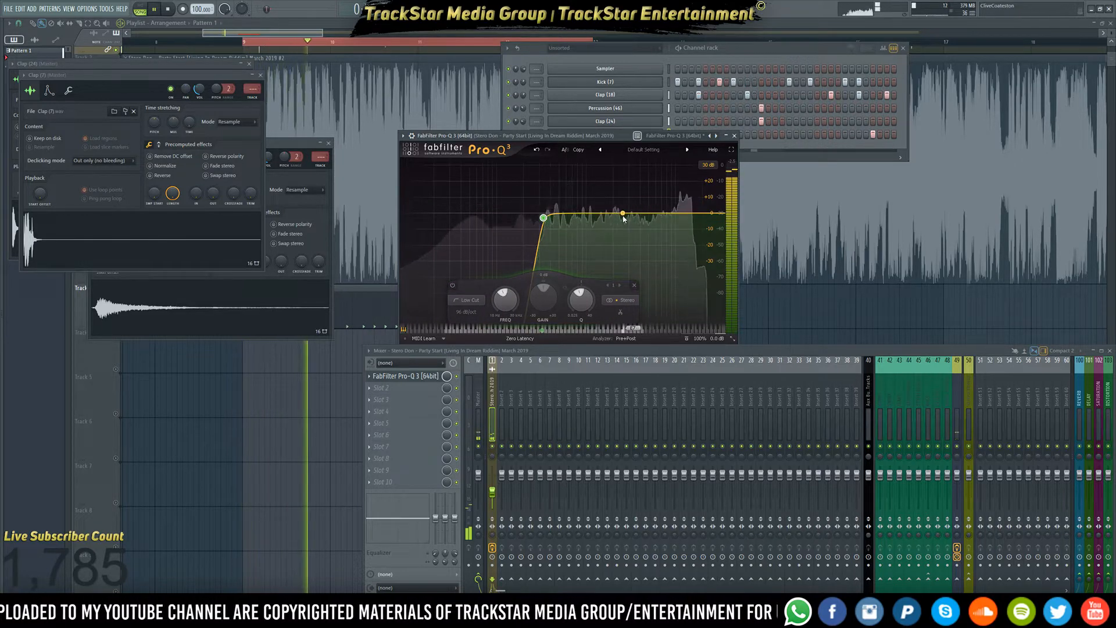
{"action": "key", "text": "space"}
- Add a high shelf band at about 1148 Hz boosted by about 10.4 dB and play the filtered loop
{"action": "left_click", "coordinate": [623, 213]}
{"action": "right_click", "coordinate": [625, 214]}
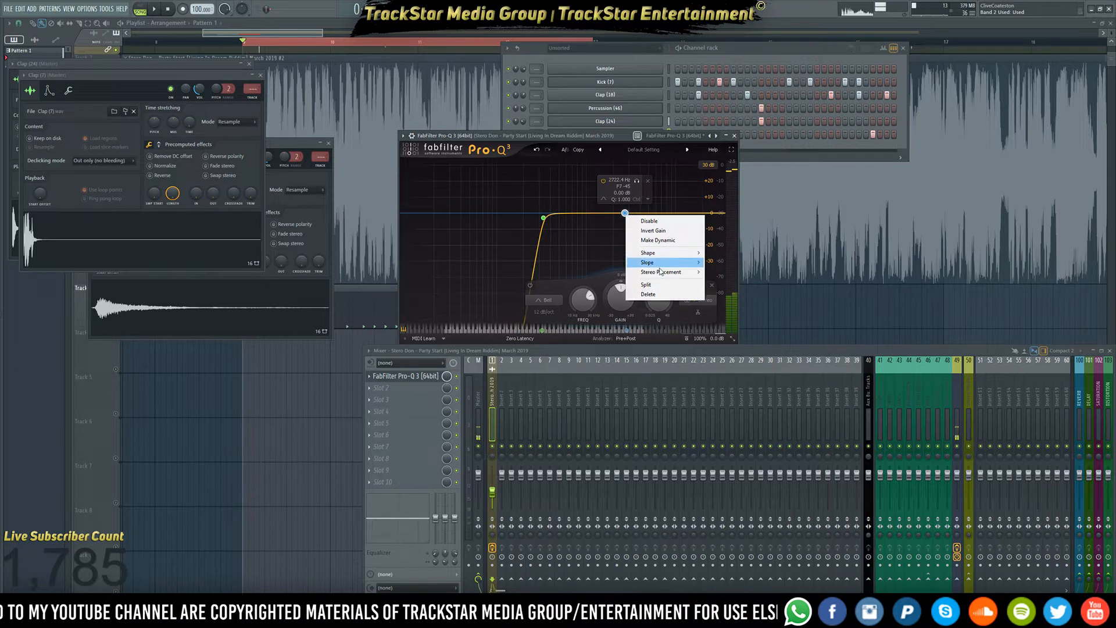
{"action": "mouse_move", "coordinate": [682, 253]}
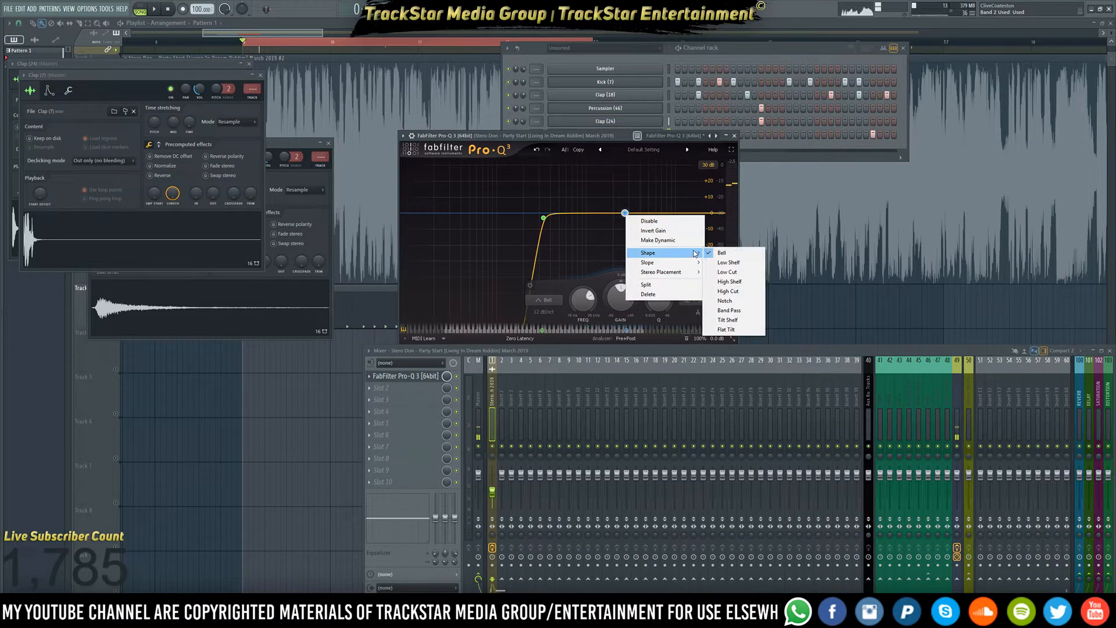
{"action": "left_click", "coordinate": [726, 282]}
{"action": "left_click_drag", "start_coordinate": [625, 213], "coordinate": [593, 200]}
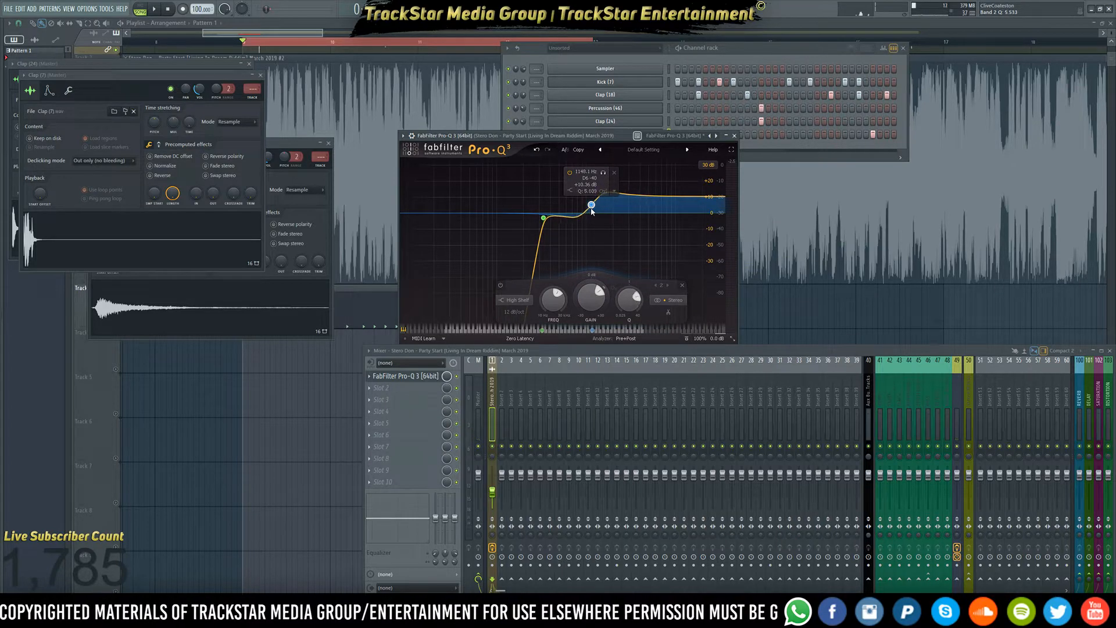
{"action": "key", "text": "space"}
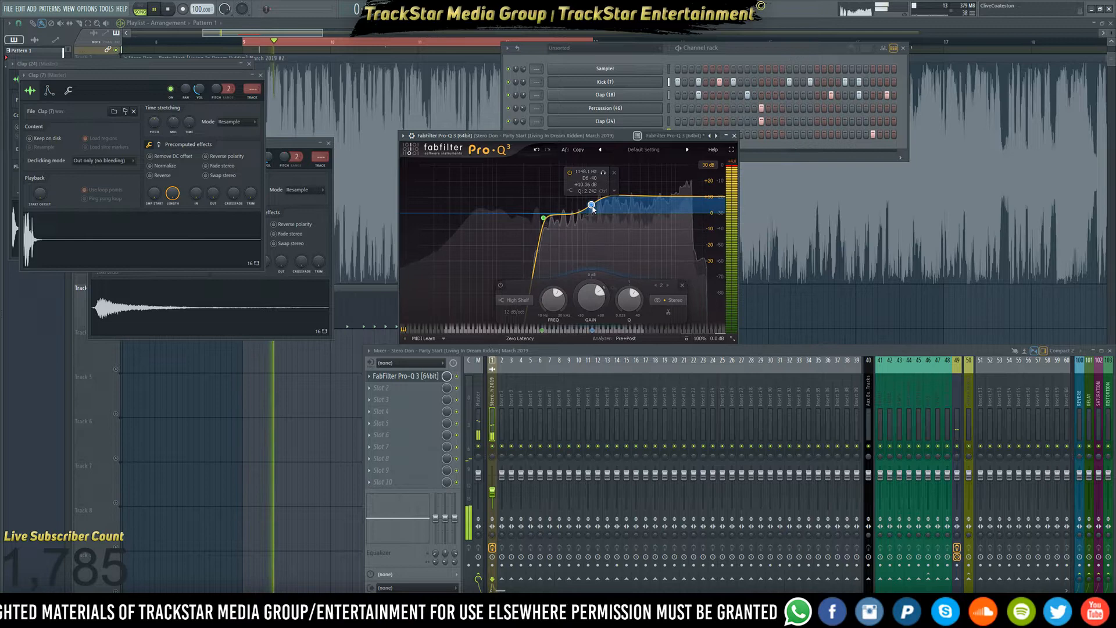
{"action": "key", "text": "space"}
- Lower the low cut to about 169 Hz and the high shelf to about 613 Hz while playing the song
{"action": "left_click_drag", "start_coordinate": [544, 218], "coordinate": [518, 222]}
{"action": "key", "text": "space"}
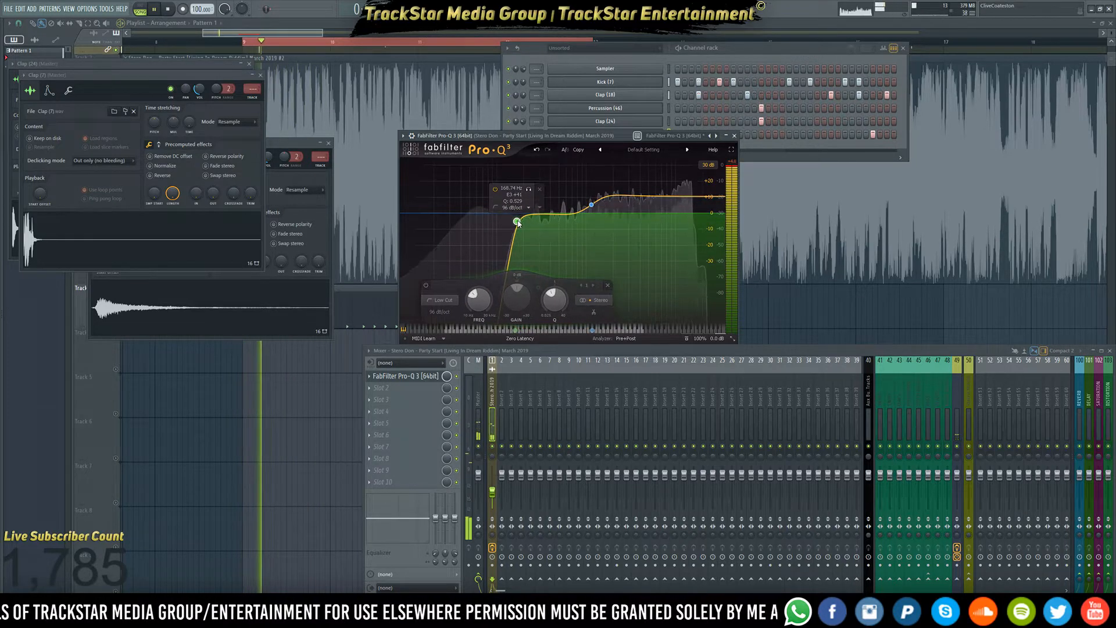
{"action": "left_click_drag", "start_coordinate": [591, 205], "coordinate": [567, 207]}
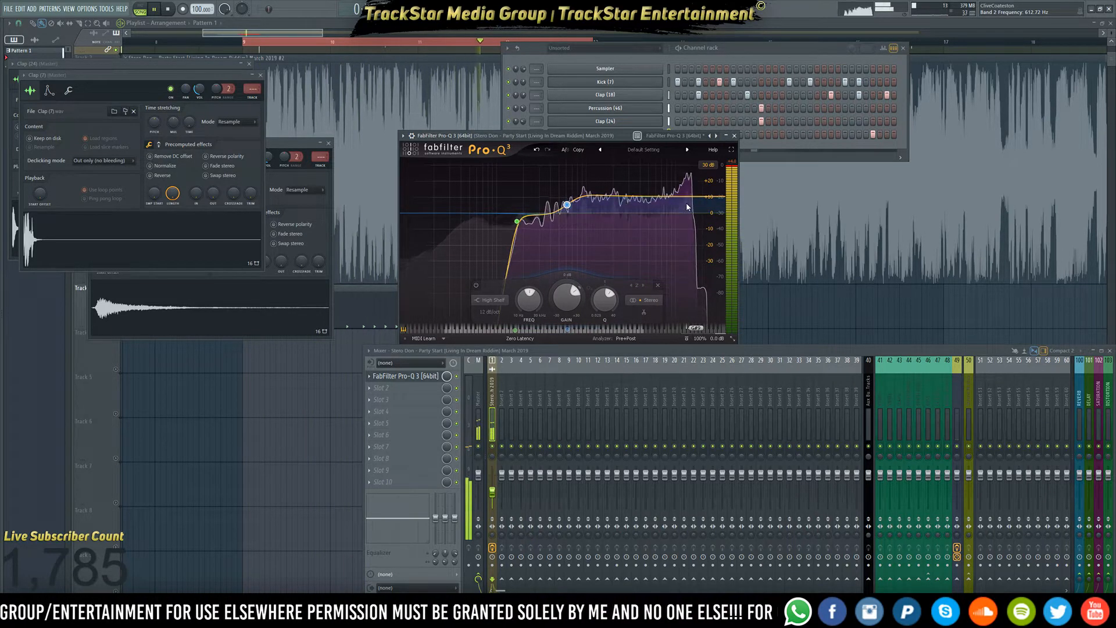
- Stop playback and insert a reFX Nexus instrument channel above the Kick (7) channel
{"action": "left_click", "coordinate": [766, 149]}
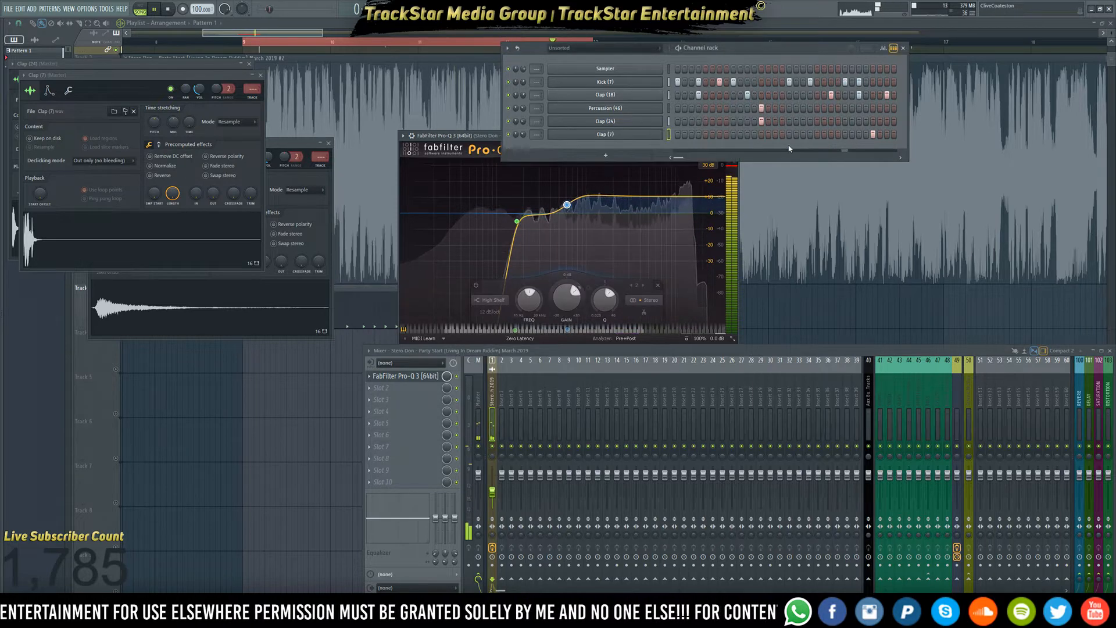
{"action": "key", "text": "space"}
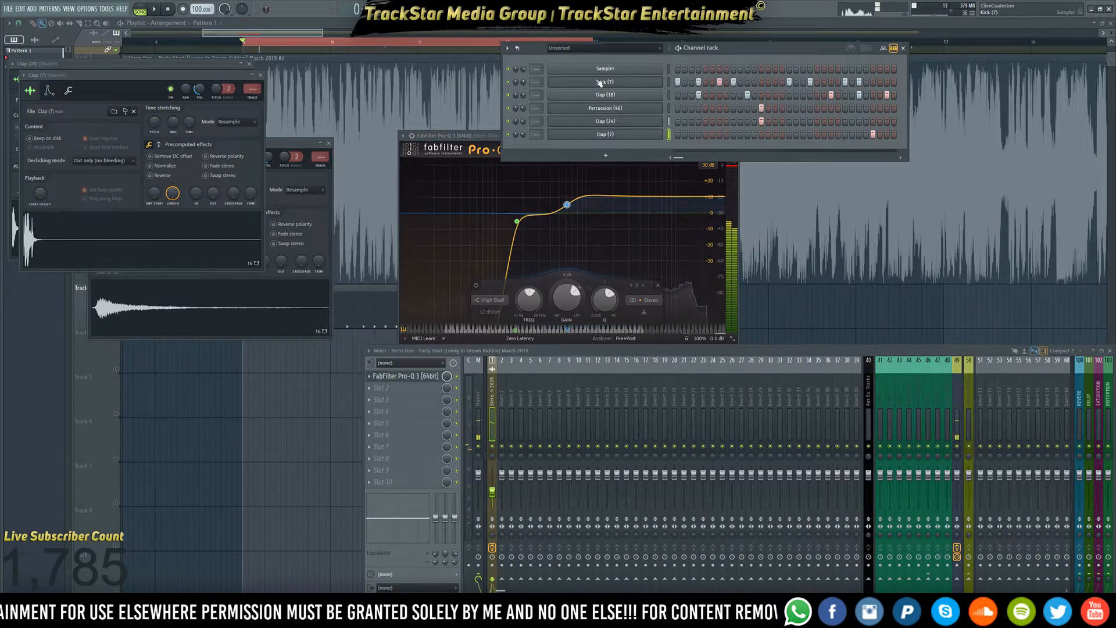
{"action": "right_click", "coordinate": [654, 82]}
{"action": "mouse_move", "coordinate": [704, 152]}
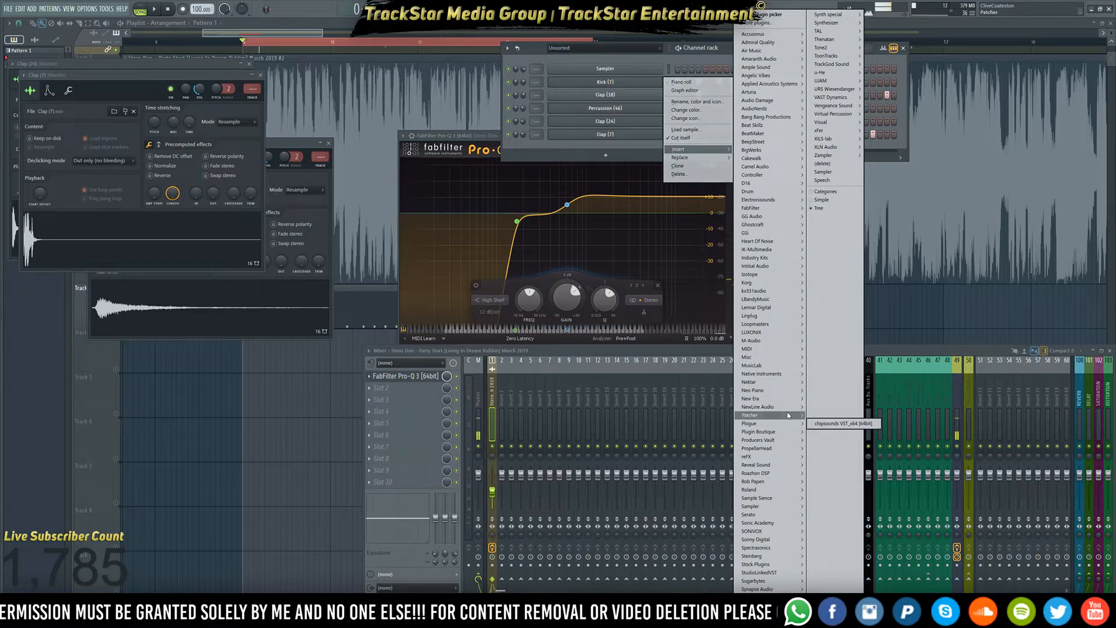
{"action": "mouse_move", "coordinate": [789, 415]}
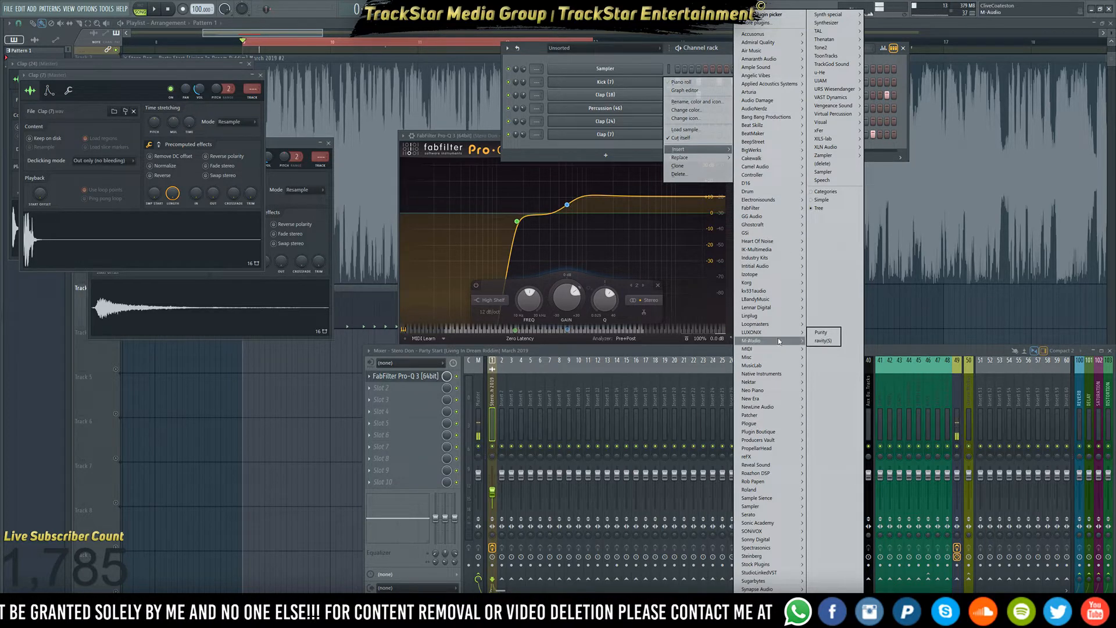
{"action": "mouse_move", "coordinate": [783, 336]}
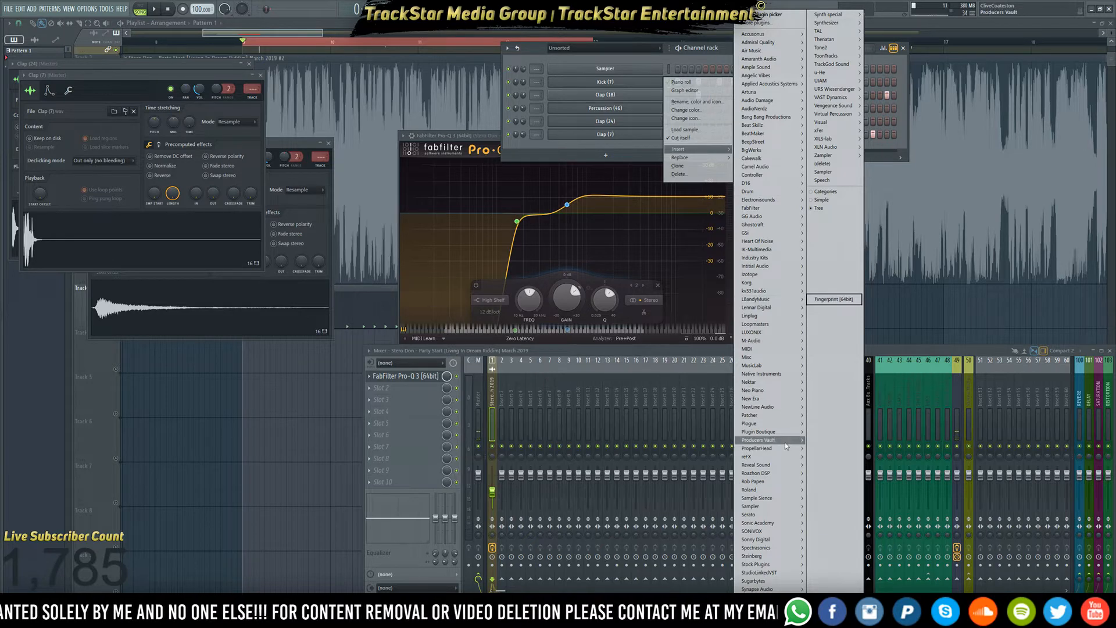
{"action": "mouse_move", "coordinate": [785, 456]}
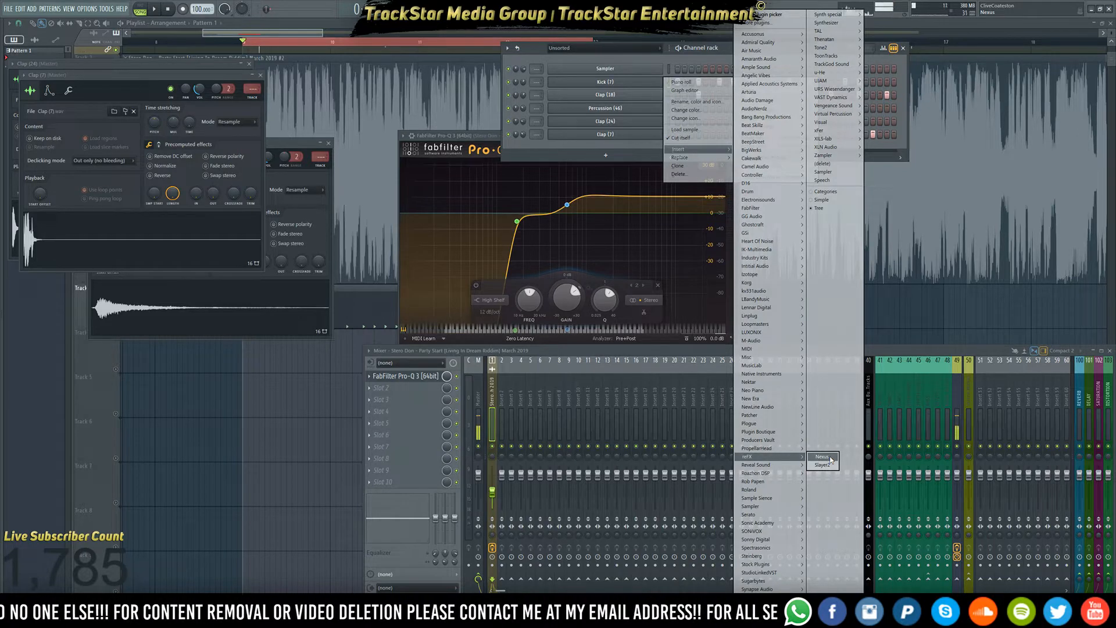
{"action": "left_click", "coordinate": [831, 459]}
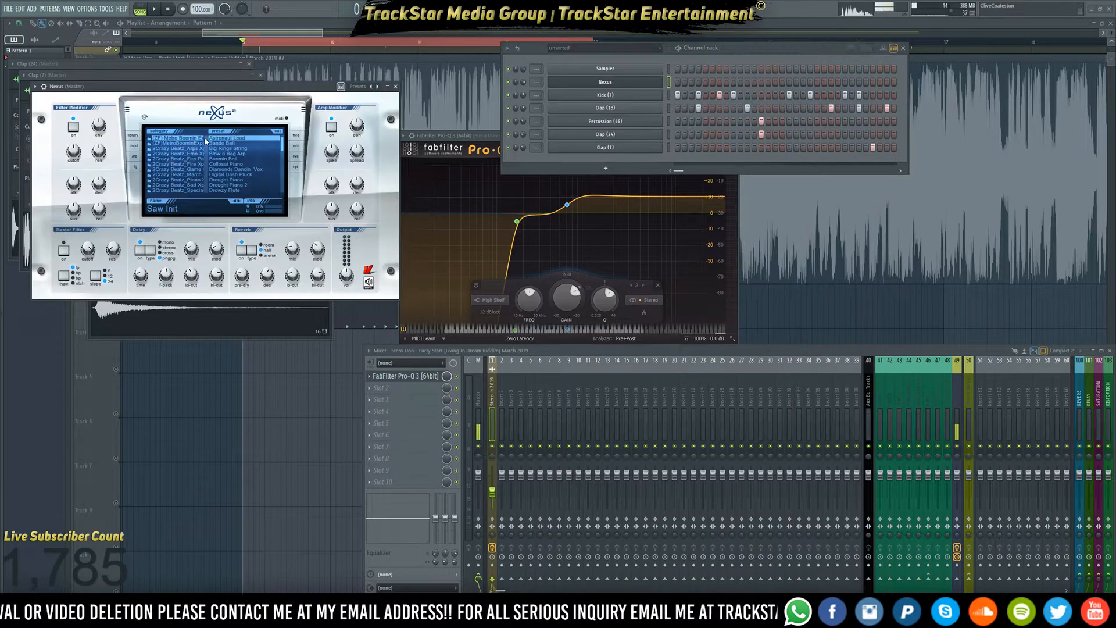
- Browse the Nexus preset categories and load ST 70s Vinyl Strings 1 from the Classical category
{"action": "scroll", "coordinate": [207, 151], "scroll_direction": "down", "scroll_amount": 10}
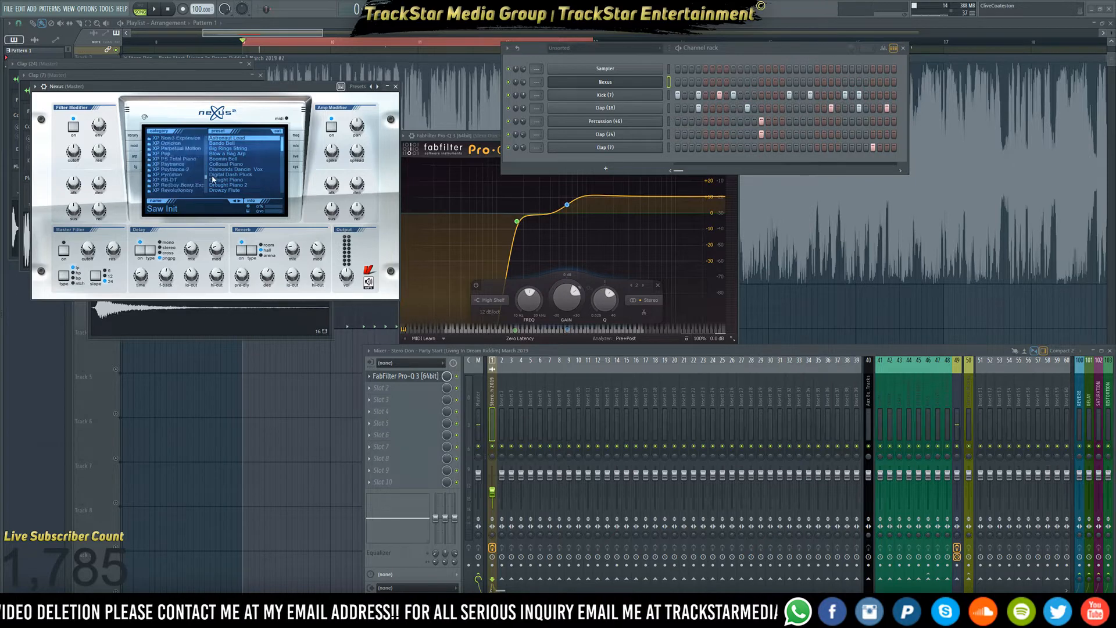
{"action": "scroll", "coordinate": [217, 186], "scroll_direction": "up", "scroll_amount": 4}
{"action": "scroll", "coordinate": [218, 187], "scroll_direction": "up", "scroll_amount": 15}
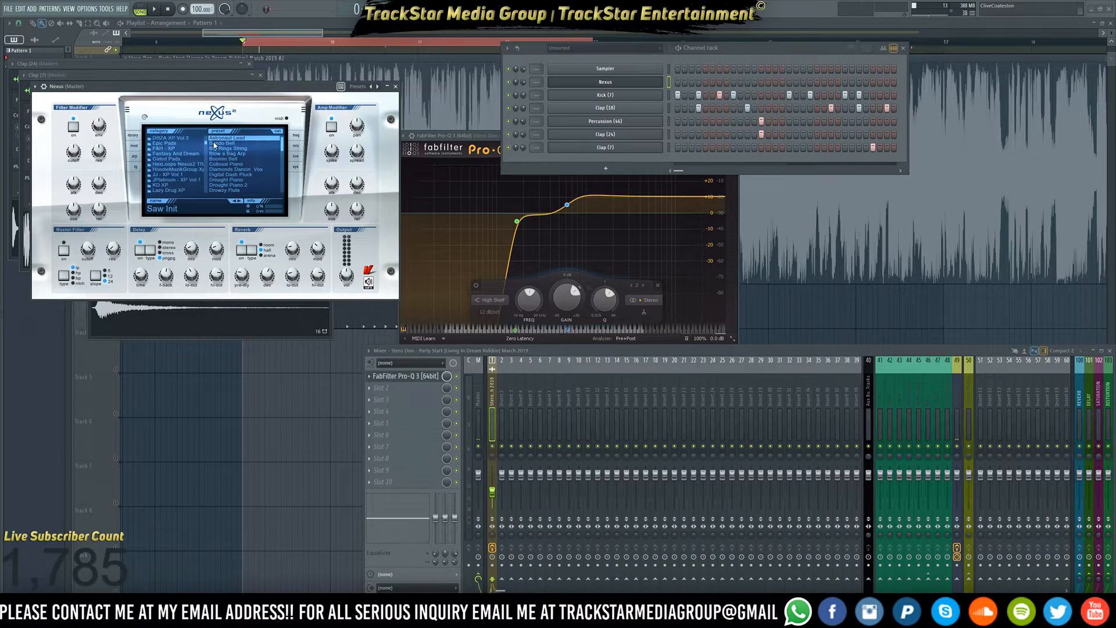
{"action": "scroll", "coordinate": [215, 144], "scroll_direction": "up", "scroll_amount": 3}
{"action": "scroll", "coordinate": [215, 145], "scroll_direction": "up", "scroll_amount": 7}
{"action": "left_click", "coordinate": [187, 154]}
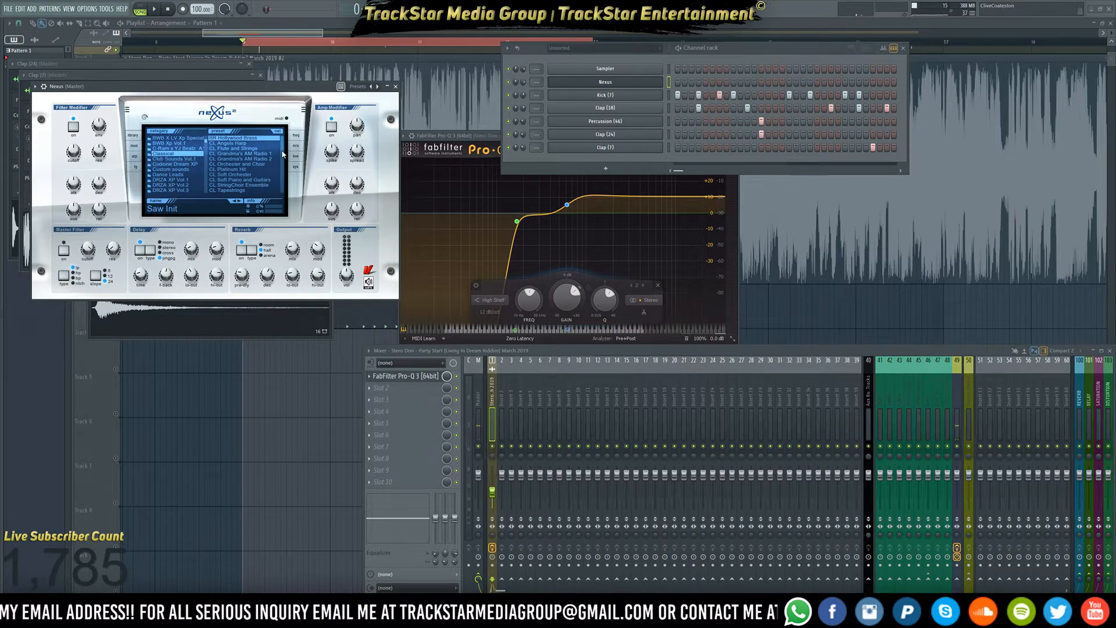
{"action": "left_click_drag", "start_coordinate": [283, 152], "coordinate": [285, 175]}
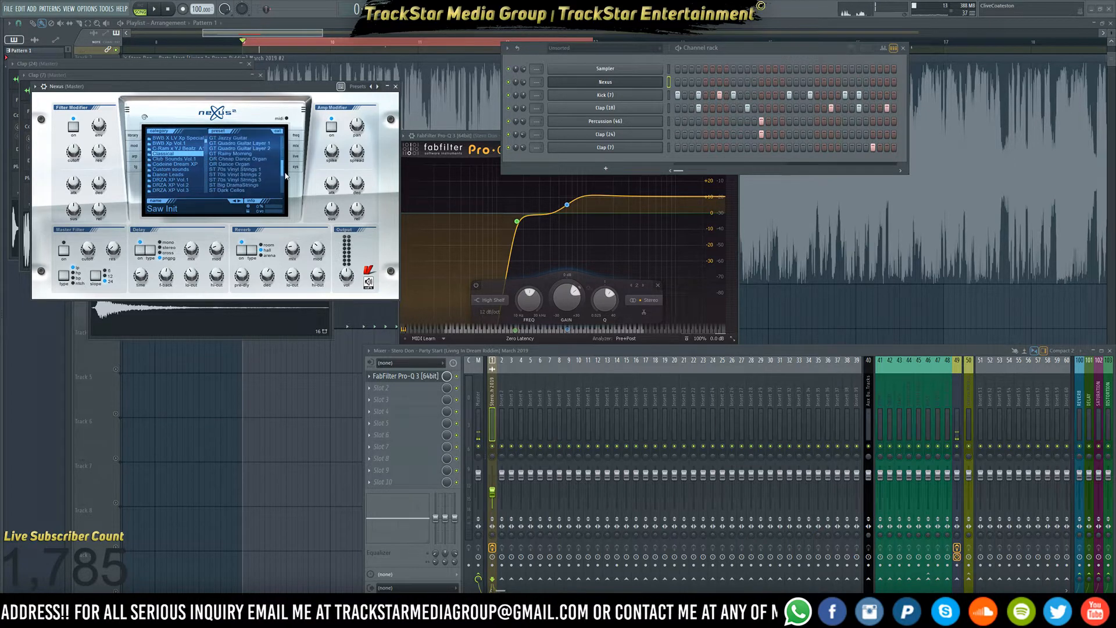
{"action": "left_click", "coordinate": [252, 172]}
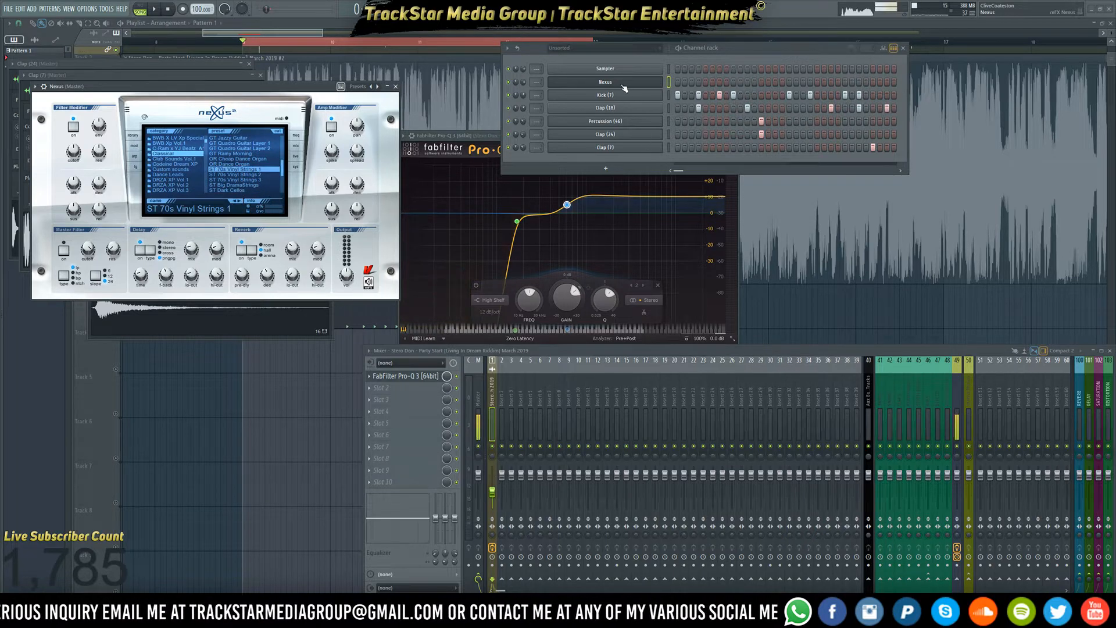
- Switch Nexus to the ST 70s Vinyl Strings 2 preset and turn down the Nexus channel's volume
{"action": "left_click", "coordinate": [300, 89]}
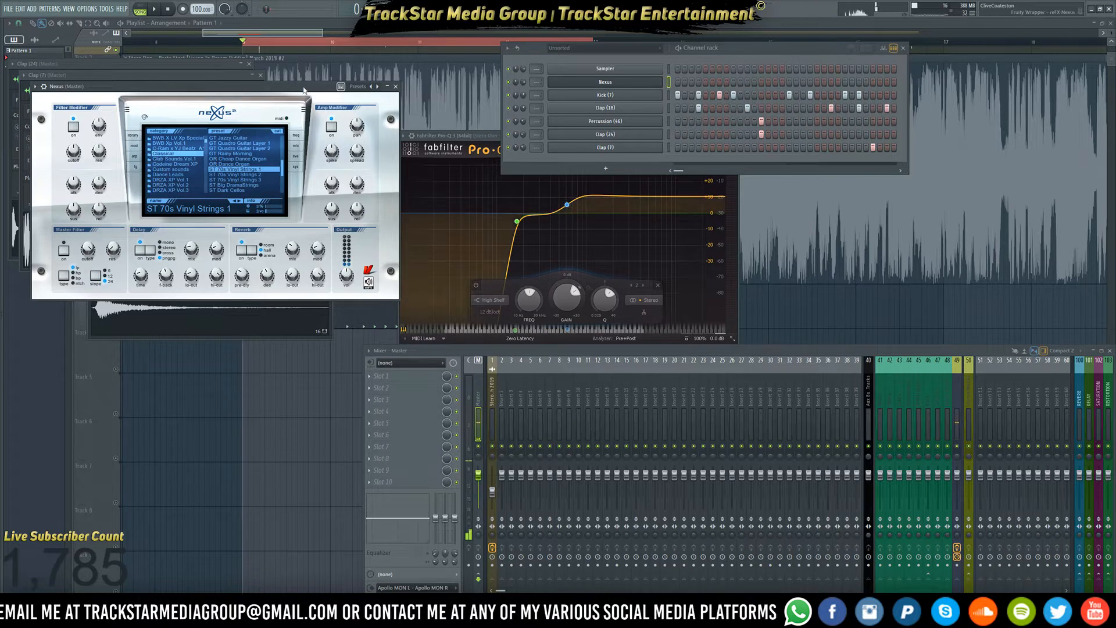
{"action": "left_click", "coordinate": [266, 175]}
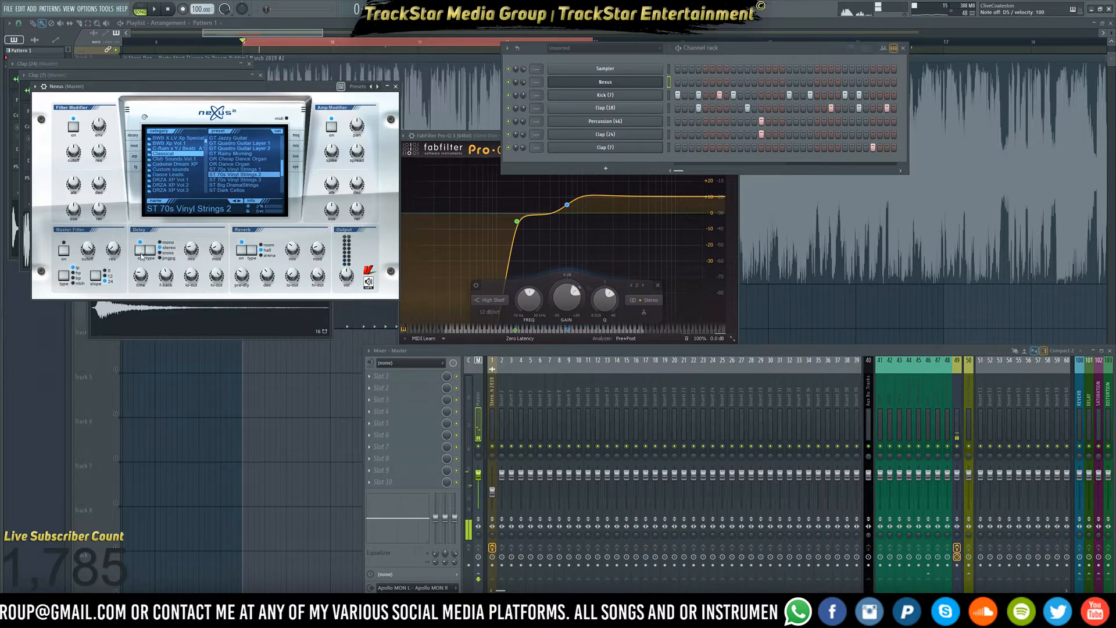
{"action": "left_click_drag", "start_coordinate": [221, 85], "coordinate": [286, 150]}
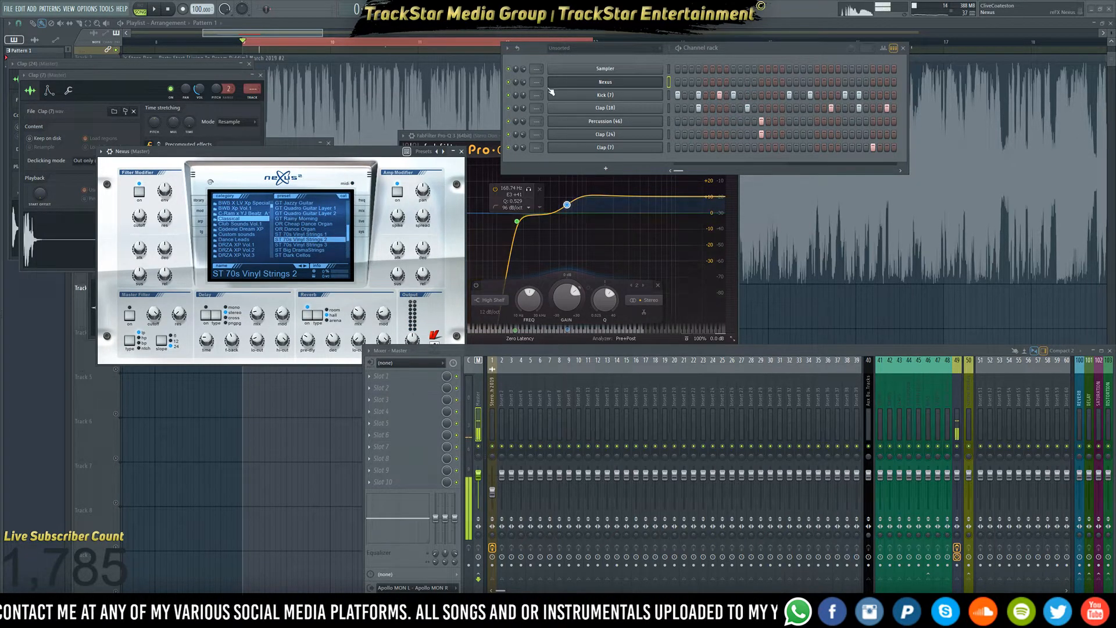
{"action": "left_click_drag", "start_coordinate": [525, 84], "coordinate": [525, 99]}
- Open the Nexus channel's piano roll showing about four bars and bring up the channel rack
{"action": "right_click", "coordinate": [615, 84]}
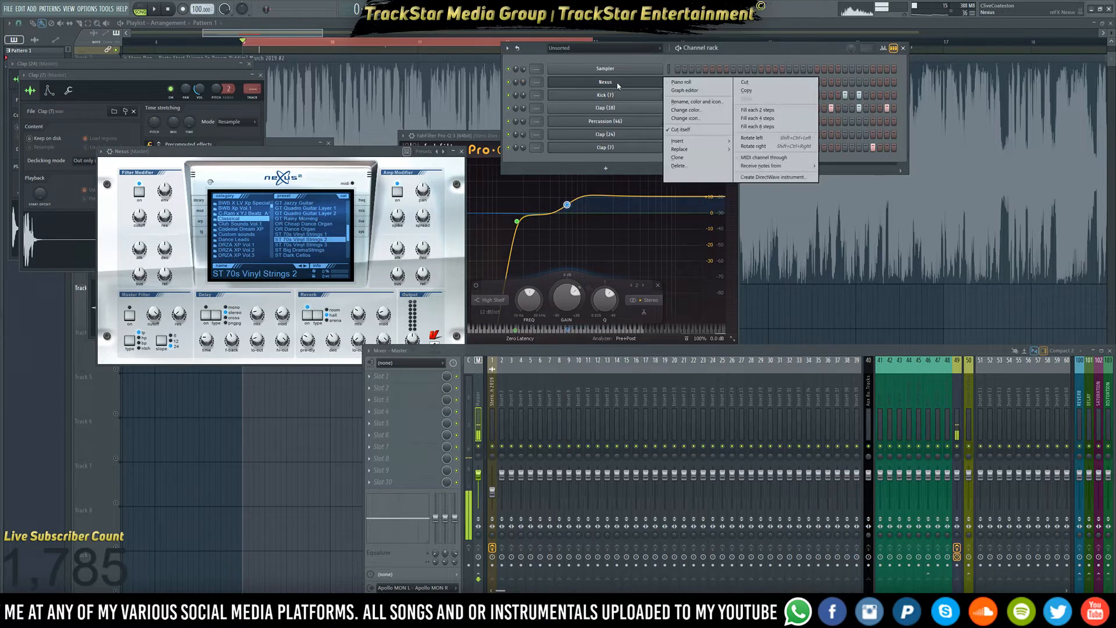
{"action": "left_click", "coordinate": [692, 88]}
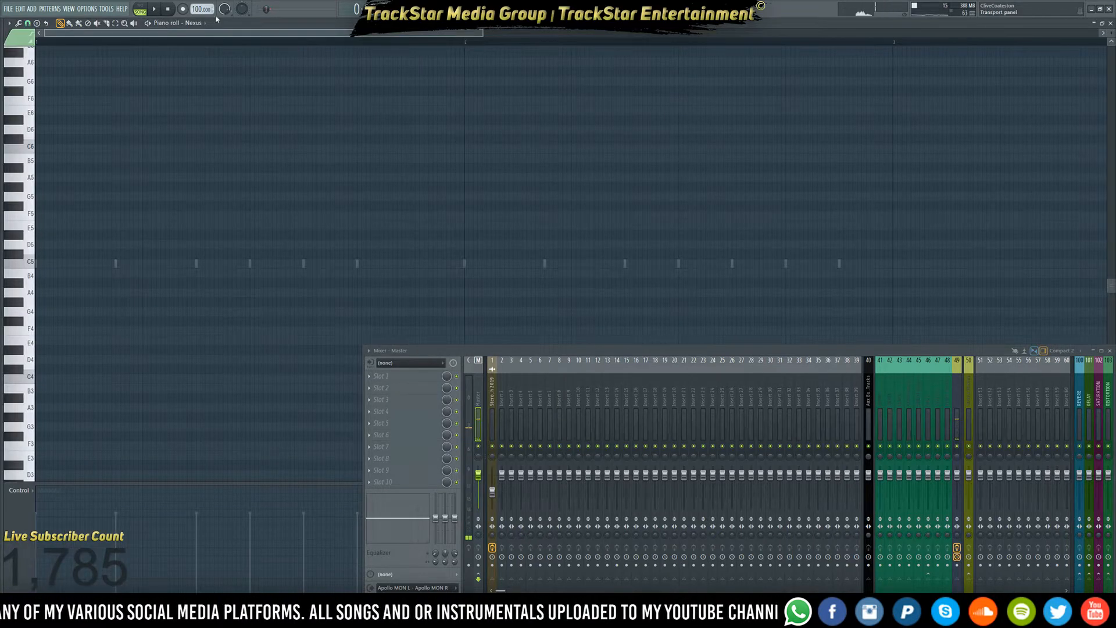
{"action": "scroll", "coordinate": [219, 151], "scroll_direction": "up", "scroll_amount": 3}
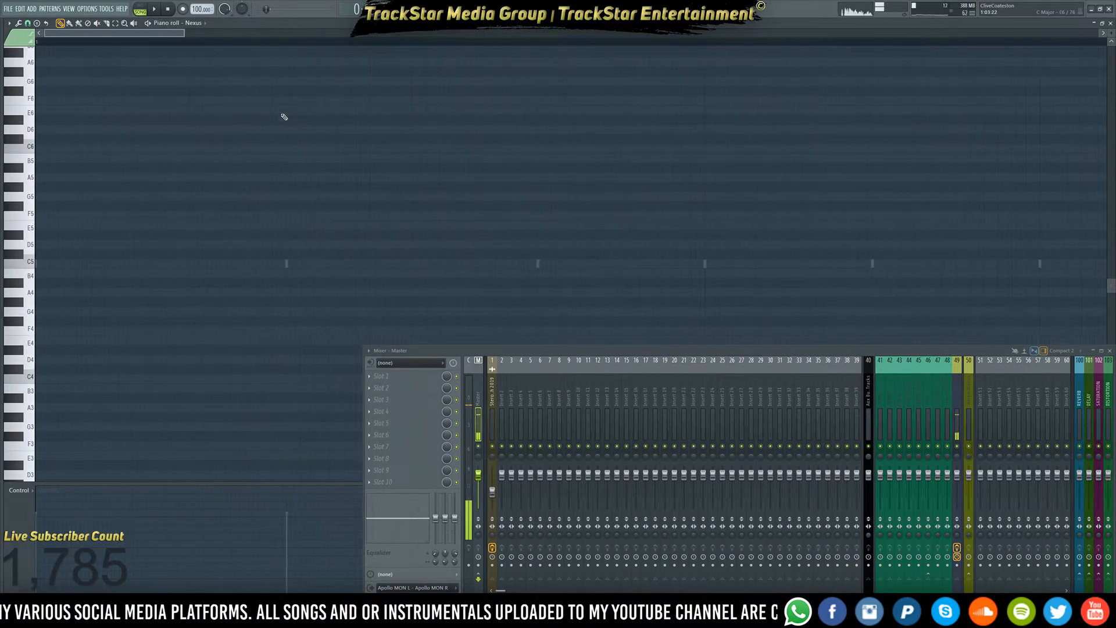
{"action": "left_click_drag", "start_coordinate": [186, 32], "coordinate": [782, 34]}
{"action": "left_click", "coordinate": [882, 7]}
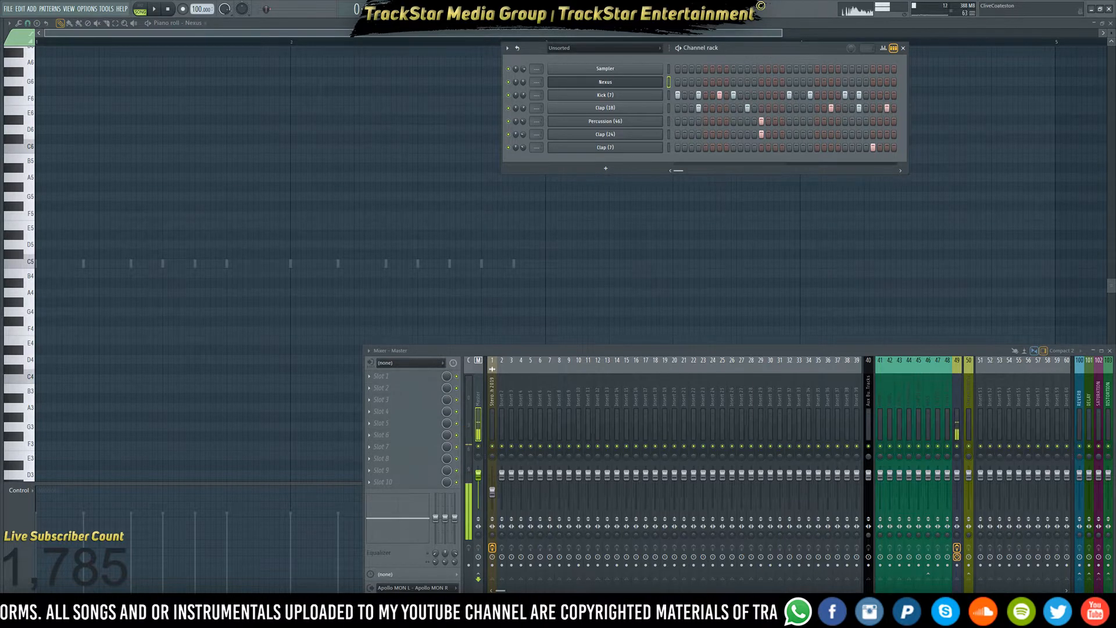
- Load the Newtone pitch effect in the first effect slot of mixer insert 2 and move its window aside
{"action": "left_click", "coordinate": [503, 390]}
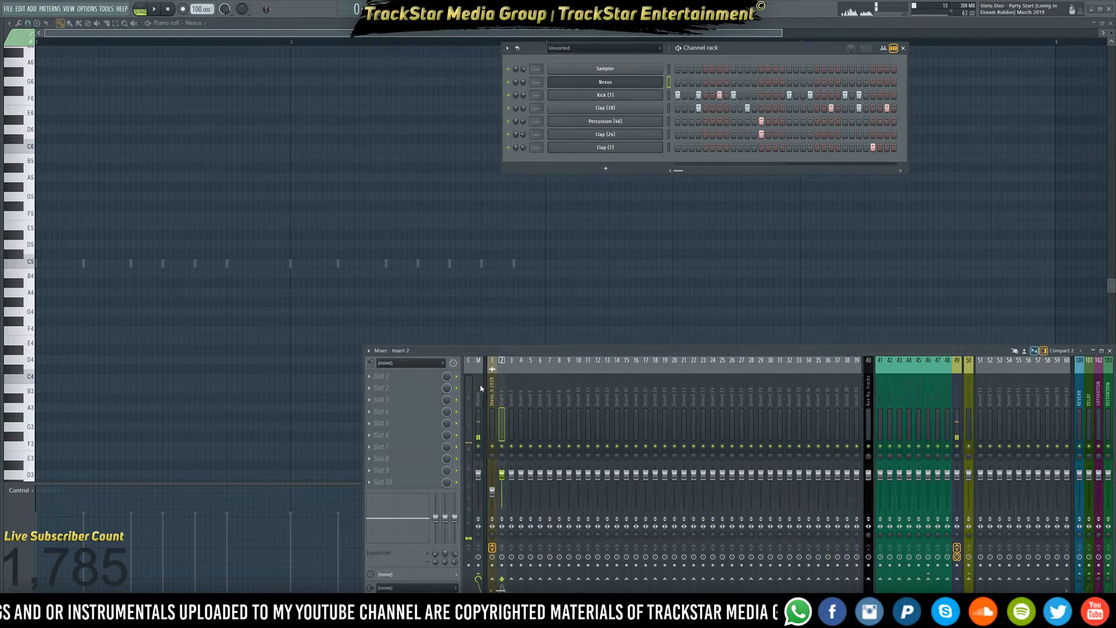
{"action": "left_click", "coordinate": [381, 376]}
{"action": "mouse_move", "coordinate": [572, 238]}
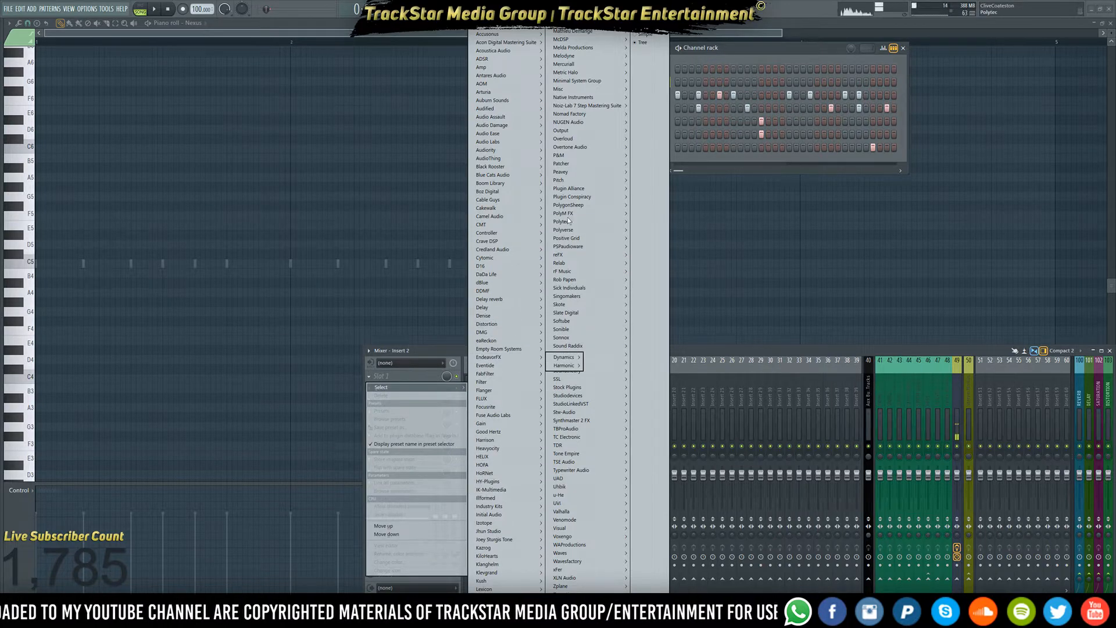
{"action": "mouse_move", "coordinate": [604, 179]}
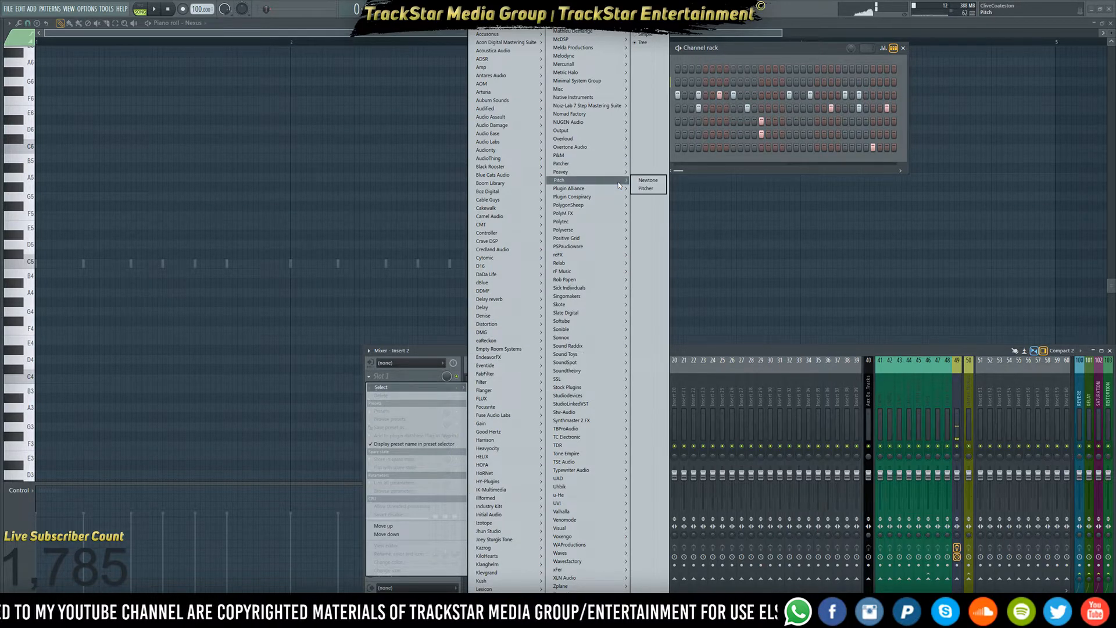
{"action": "left_click", "coordinate": [657, 183]}
{"action": "left_click_drag", "start_coordinate": [267, 142], "coordinate": [846, 317]}
- Close the Nexus piano roll and the mixer
{"action": "key", "text": "F7"}
{"action": "key", "text": "F7"}
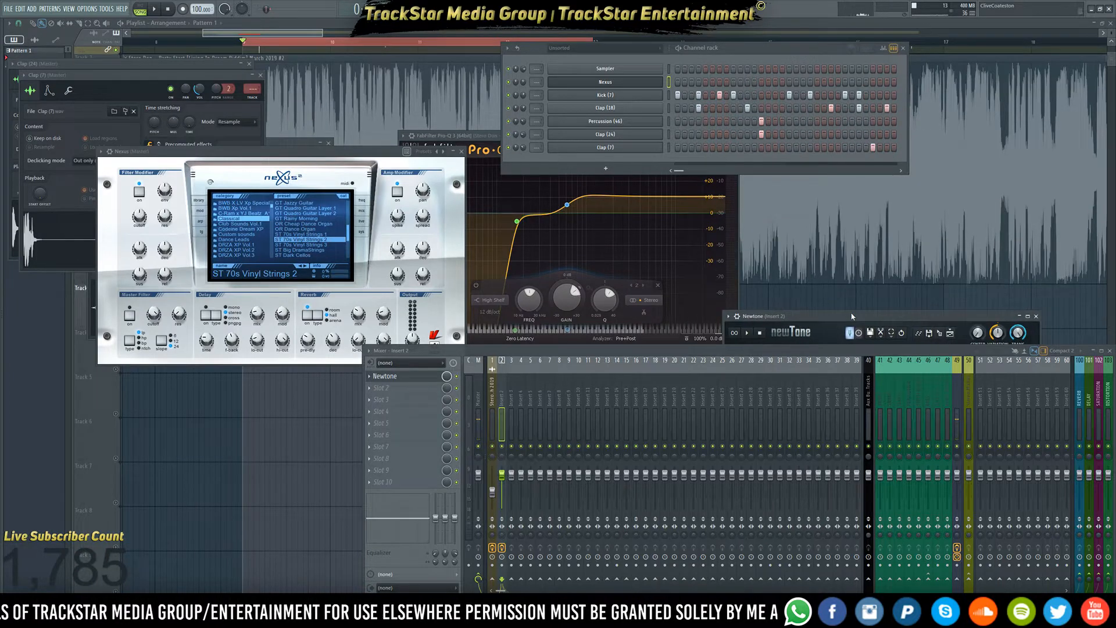
{"action": "left_click", "coordinate": [1110, 351]}
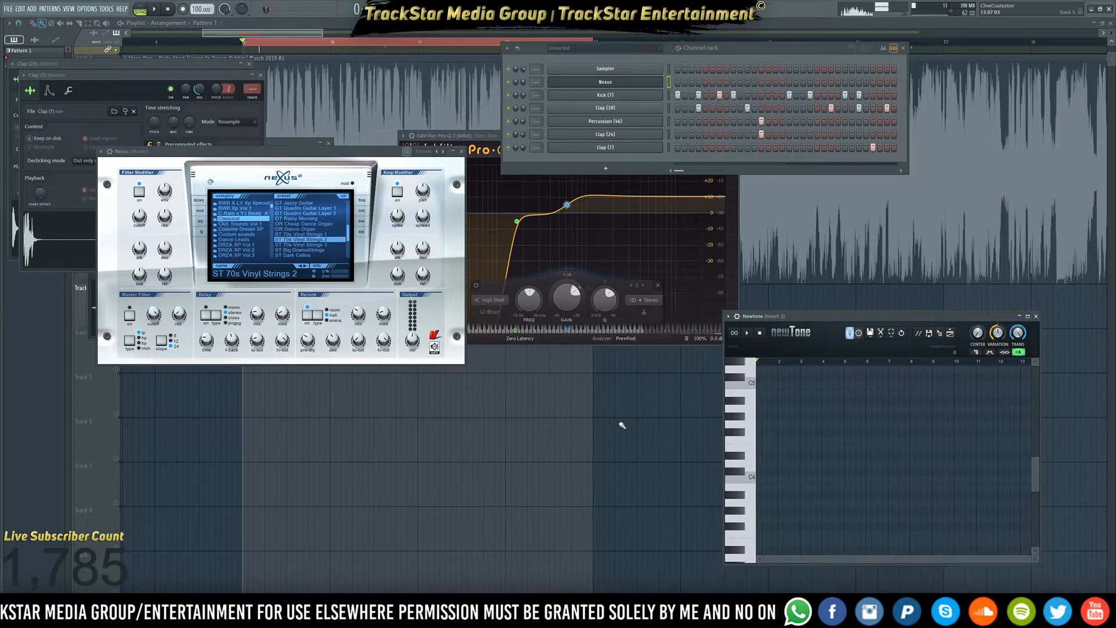
- Open the reference song clip's sample settings and close the playlist
{"action": "key", "text": "F12"}
{"action": "double_click", "coordinate": [472, 267]}
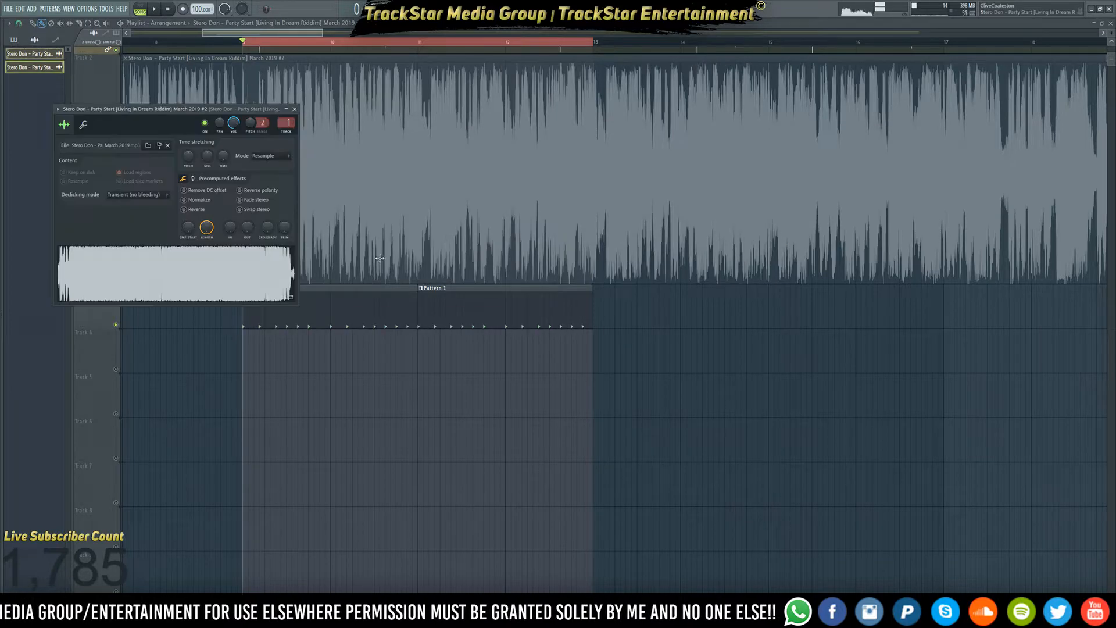
{"action": "left_click", "coordinate": [1111, 23]}
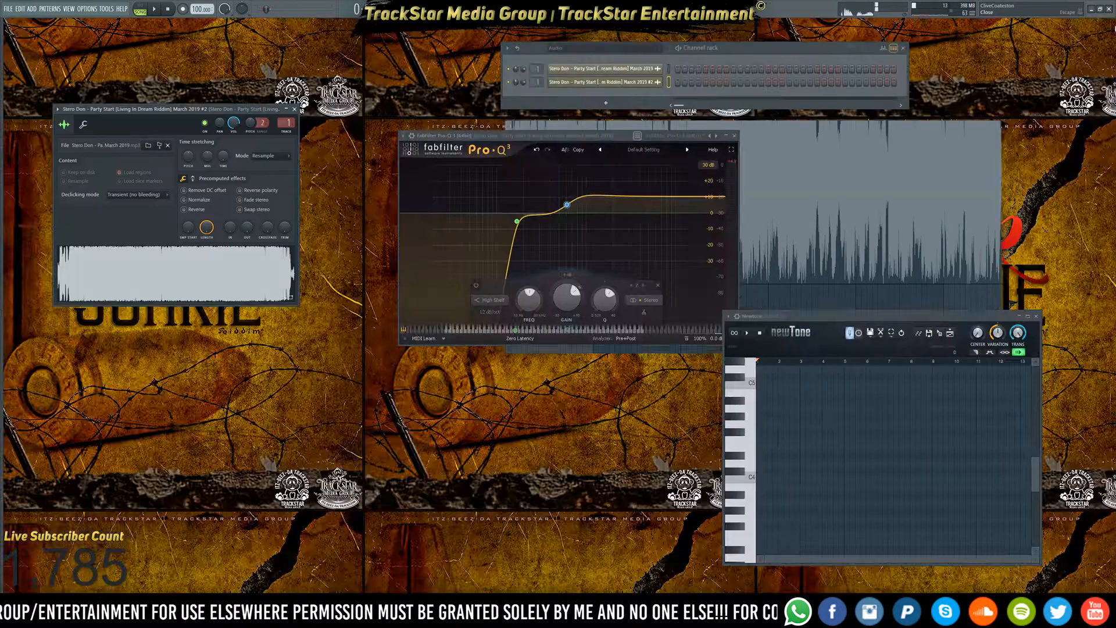
- Detach the Newtone window and try to load the reference song's waveform into it
{"action": "left_click", "coordinate": [729, 320]}
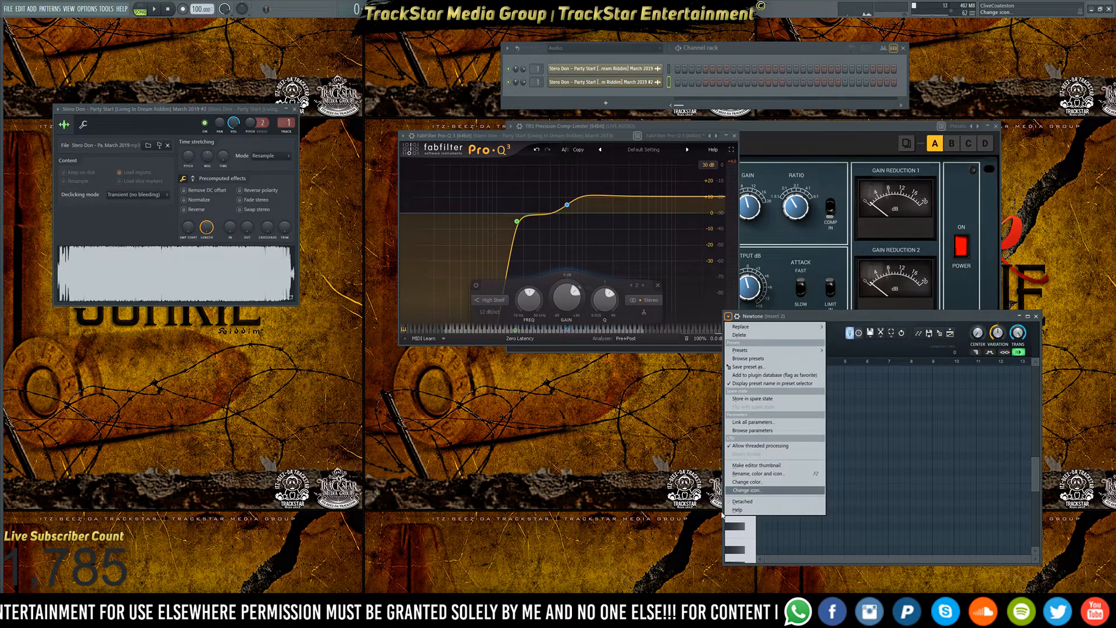
{"action": "left_click", "coordinate": [750, 501]}
{"action": "left_click_drag", "start_coordinate": [175, 279], "coordinate": [845, 457]}
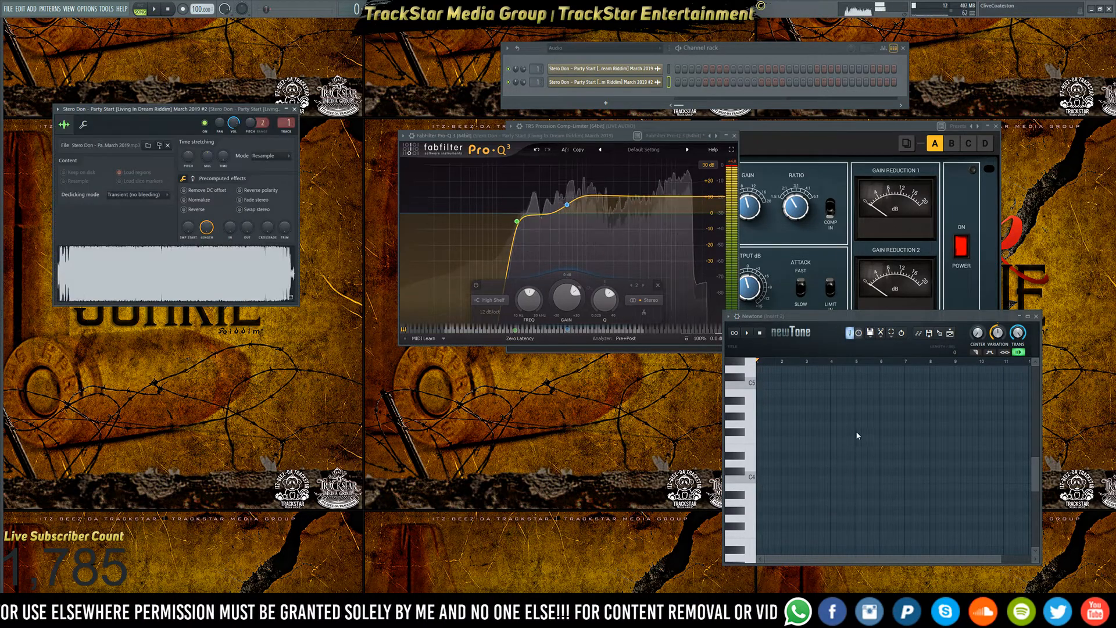
- Play the reference song briefly with Newtone open, repositioning the Newtone window, and stop playback
{"action": "key", "text": "space"}
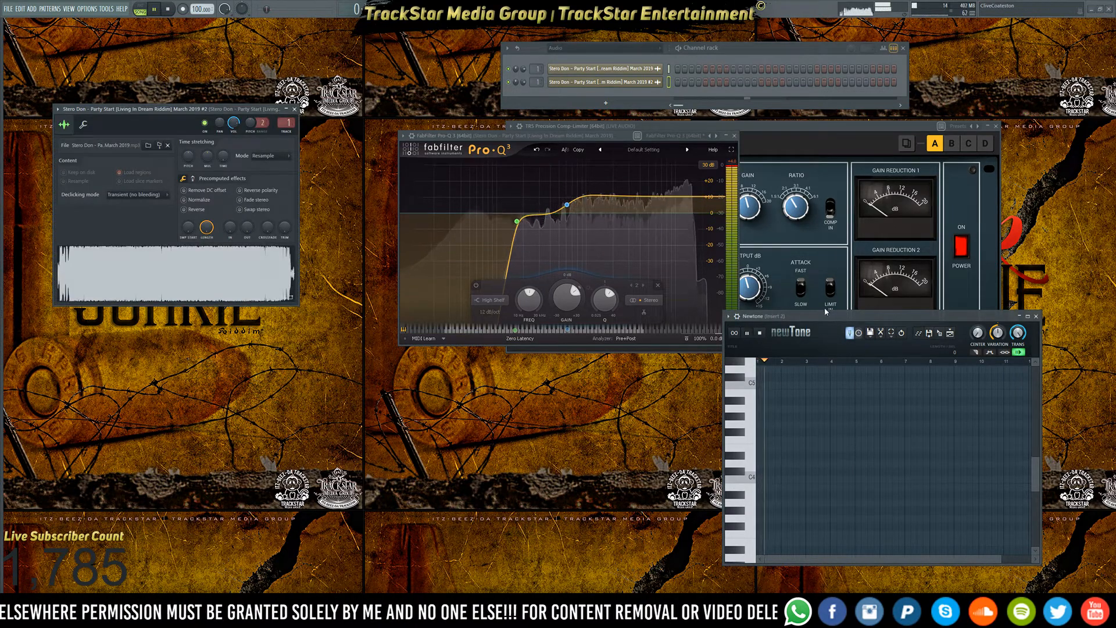
{"action": "left_click_drag", "start_coordinate": [834, 318], "coordinate": [800, 319]}
{"action": "left_click", "coordinate": [587, 134]}
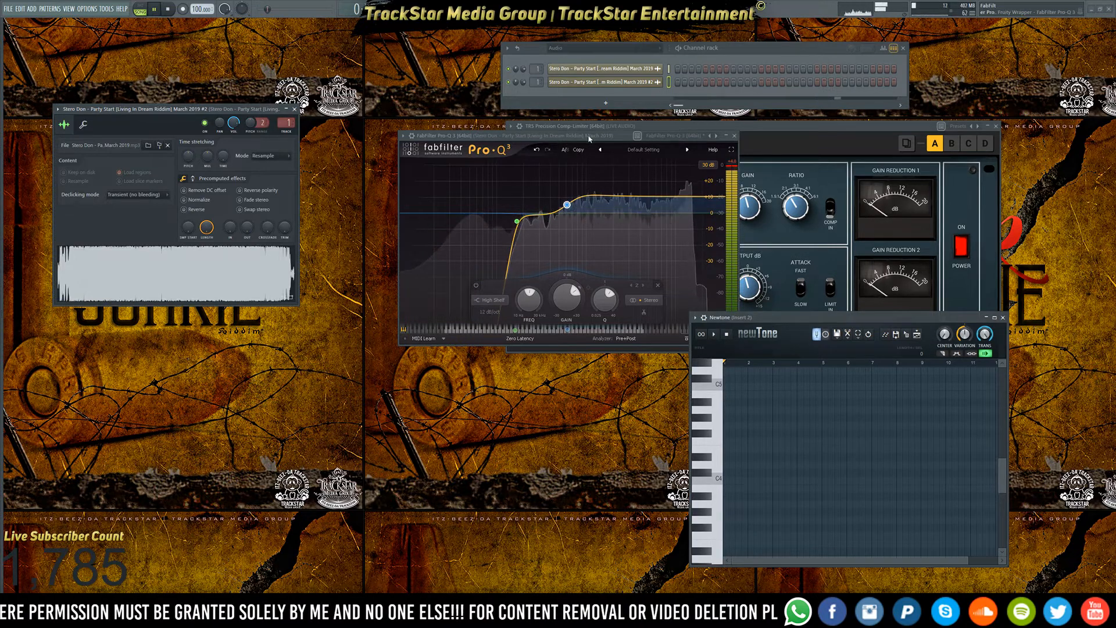
{"action": "key", "text": "space"}
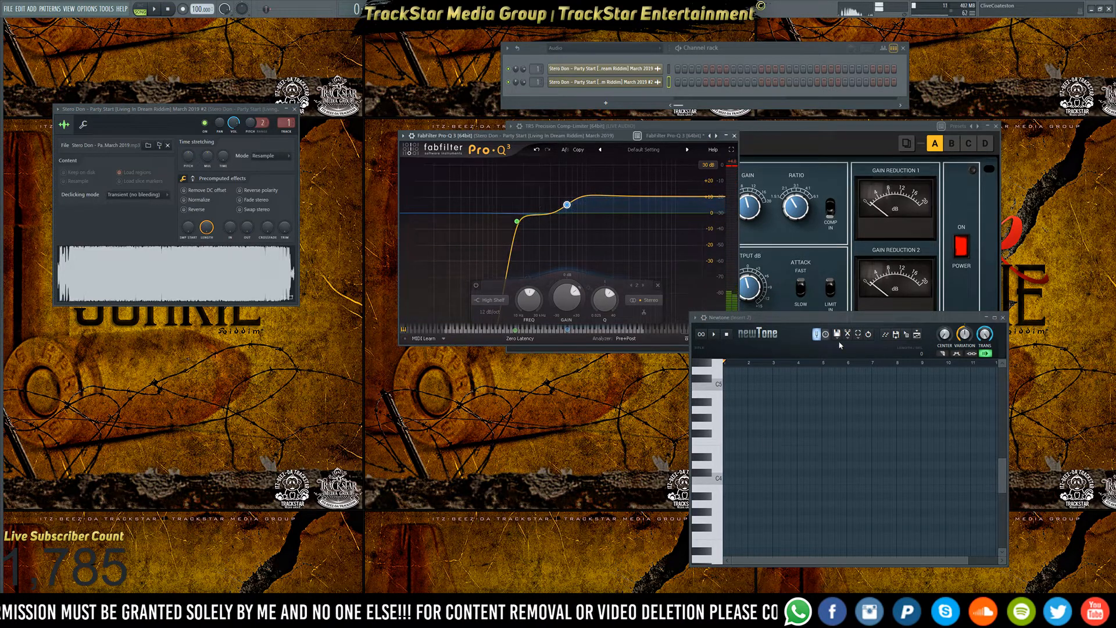
- Load the reference song's WAV file from the Desktop into Newtone
{"action": "left_click", "coordinate": [896, 338]}
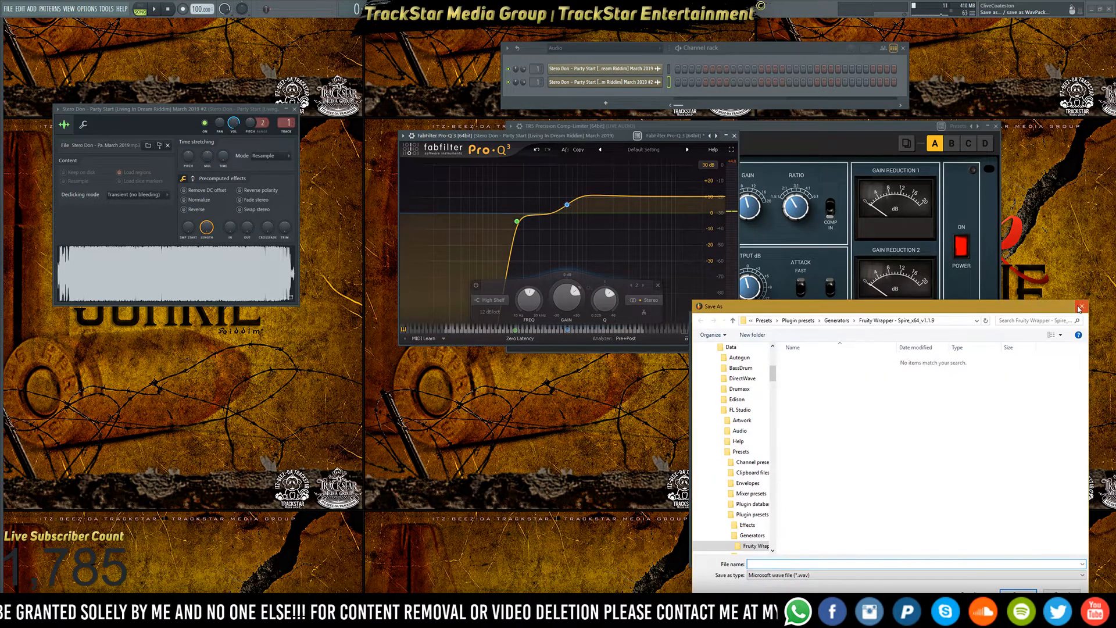
{"action": "left_click", "coordinate": [1082, 306]}
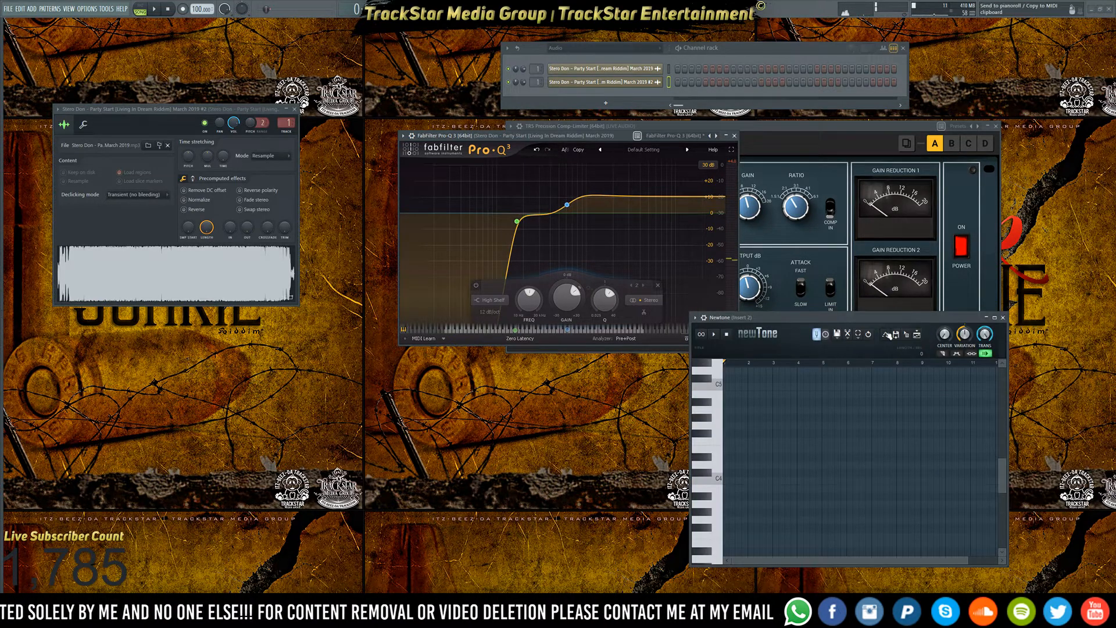
{"action": "left_click", "coordinate": [838, 335]}
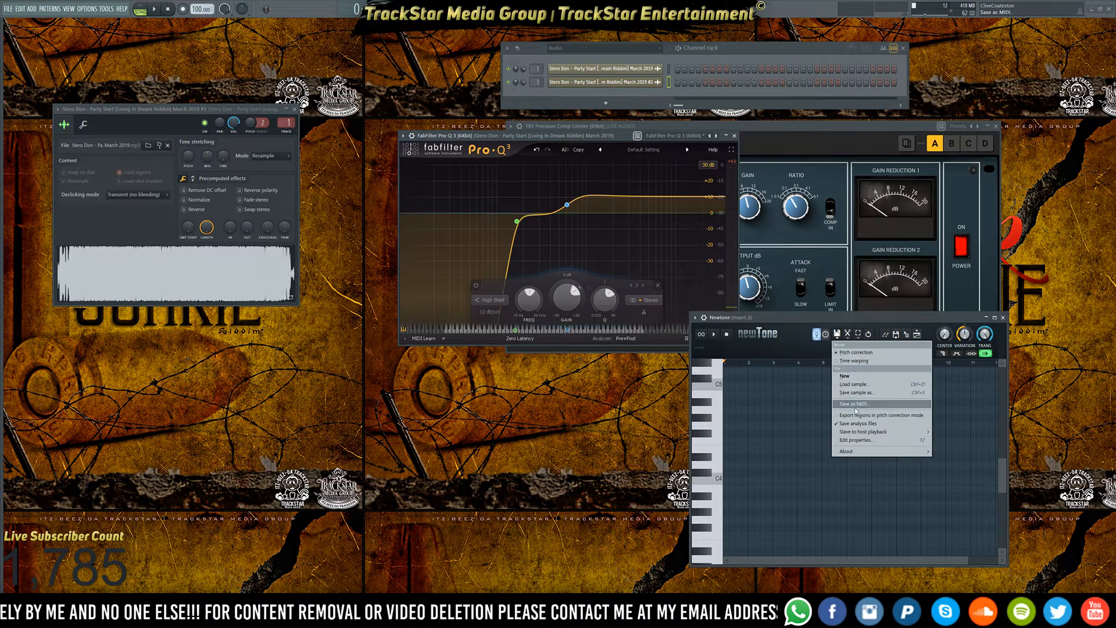
{"action": "left_click", "coordinate": [843, 384]}
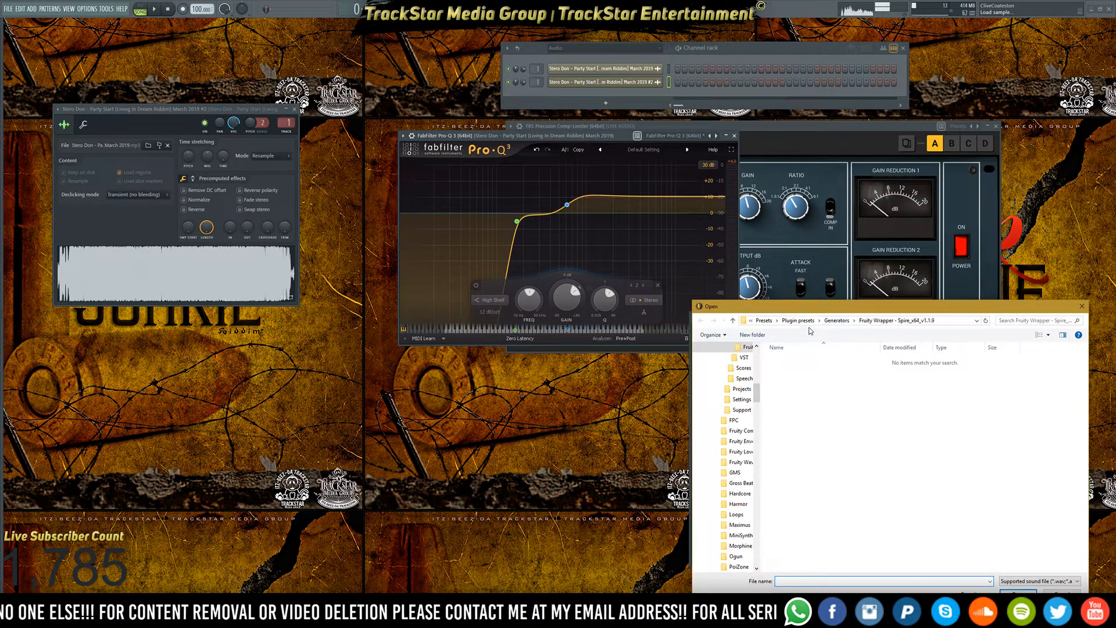
{"action": "scroll", "coordinate": [750, 386], "scroll_direction": "up", "scroll_amount": 4}
{"action": "scroll", "coordinate": [750, 386], "scroll_direction": "up", "scroll_amount": 10}
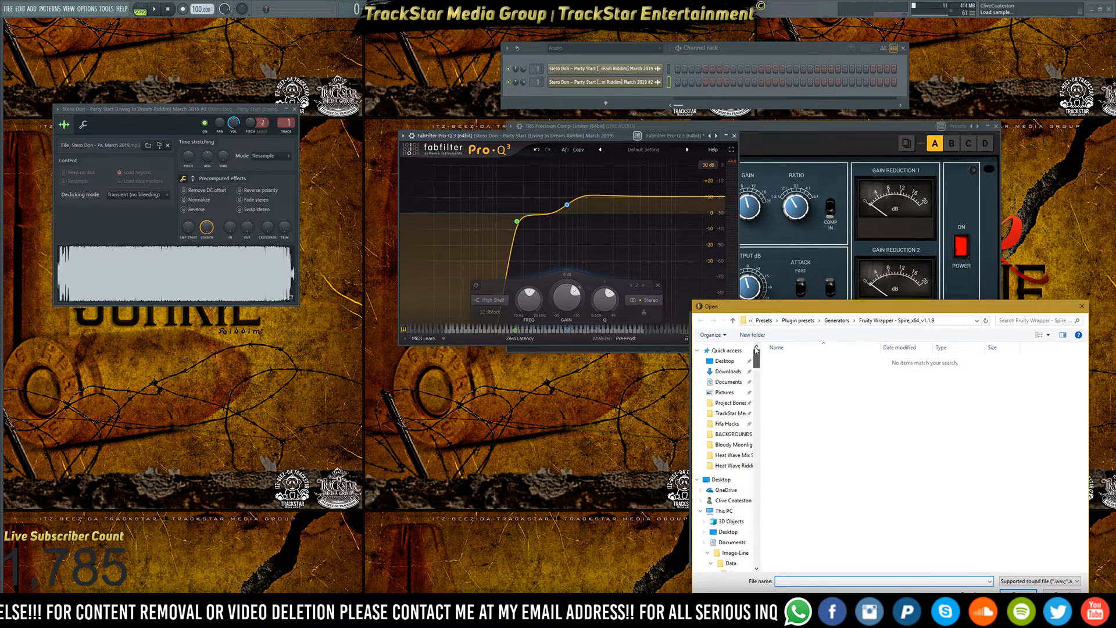
{"action": "left_click", "coordinate": [728, 532]}
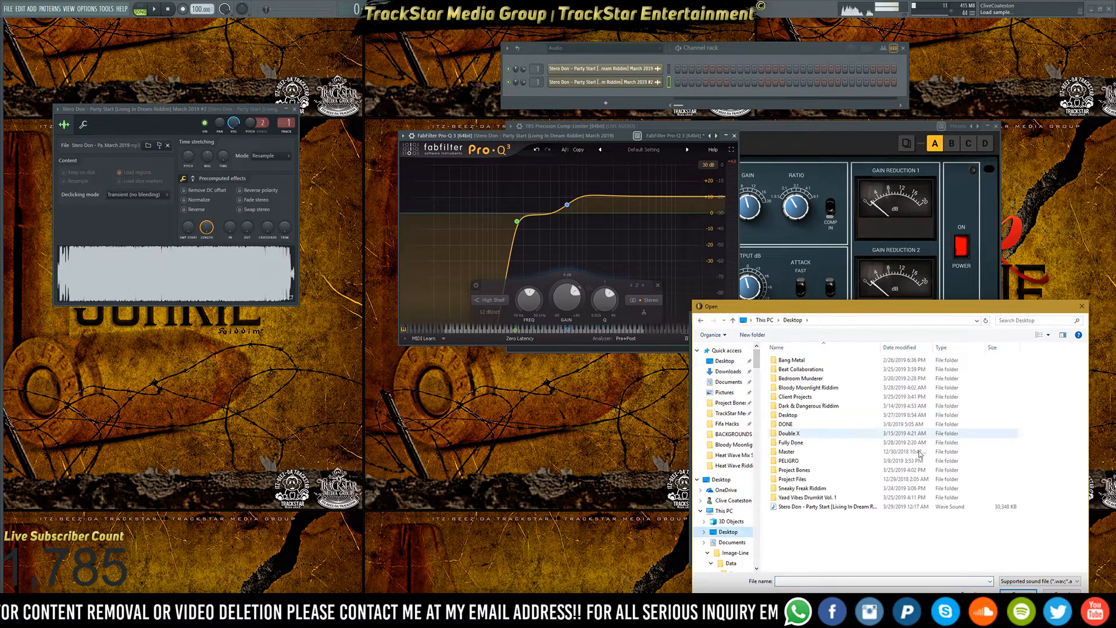
{"action": "double_click", "coordinate": [798, 508]}
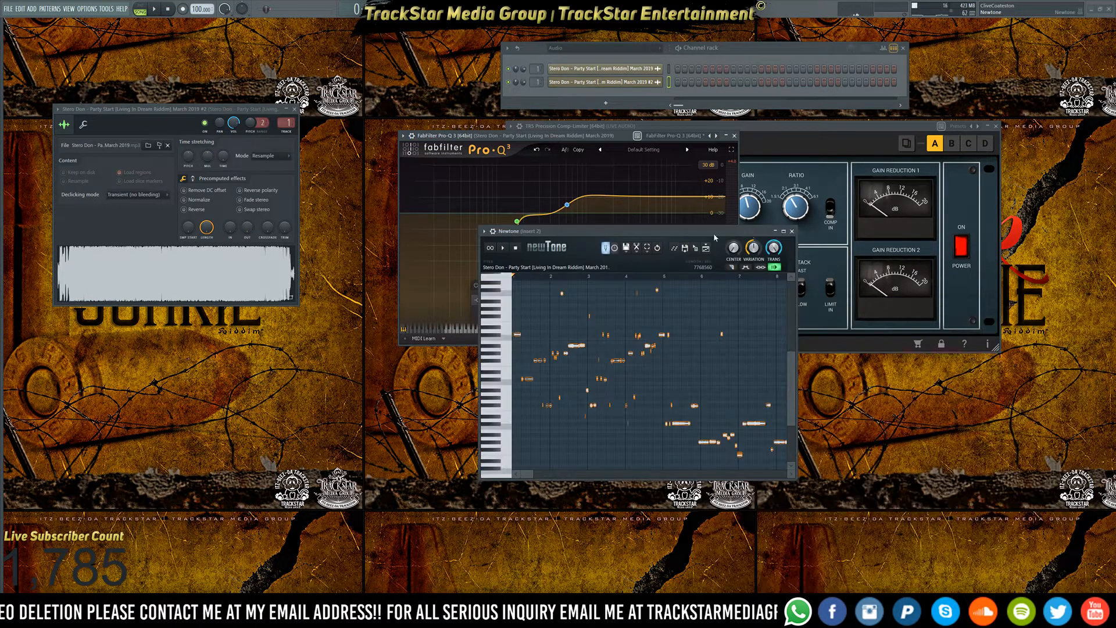
- Enlarge Newtone to full screen, examine the reference song's detected notes across the bars, and restore the window size
{"action": "left_click", "coordinate": [784, 232]}
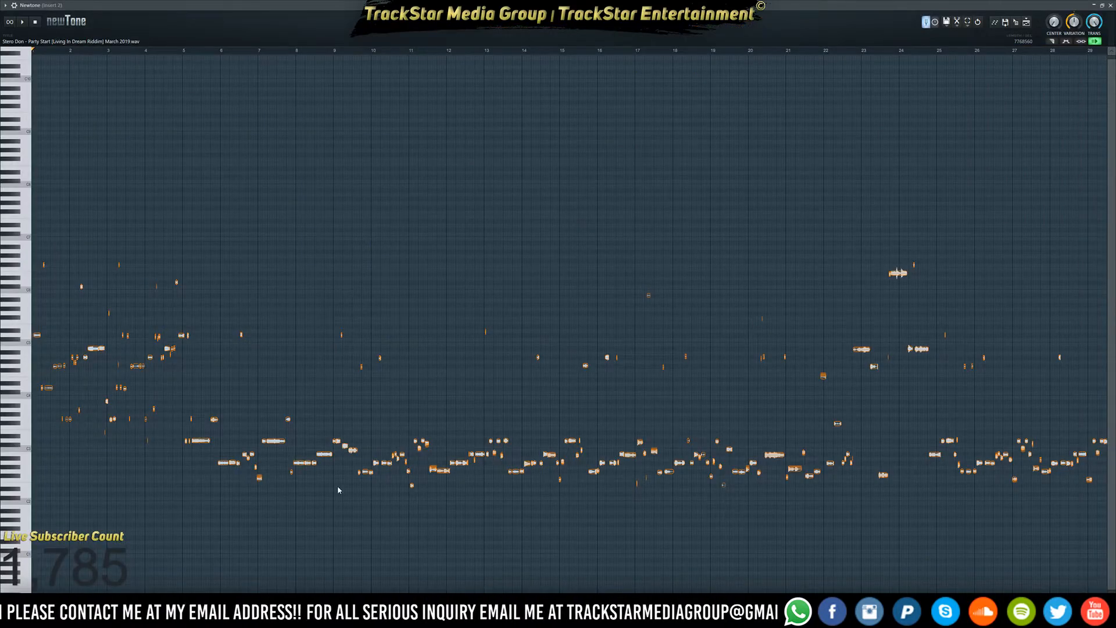
{"action": "scroll", "coordinate": [236, 459], "scroll_direction": "up", "scroll_amount": 1}
{"action": "scroll", "coordinate": [236, 459], "scroll_direction": "up", "scroll_amount": 6}
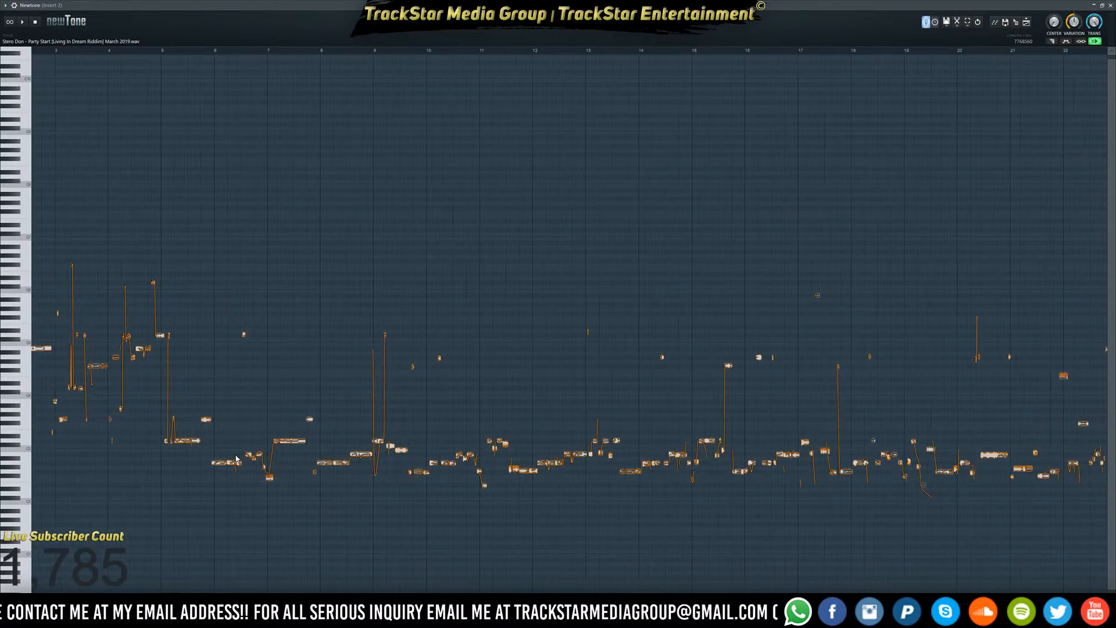
{"action": "scroll", "coordinate": [237, 460], "scroll_direction": "up", "scroll_amount": 3}
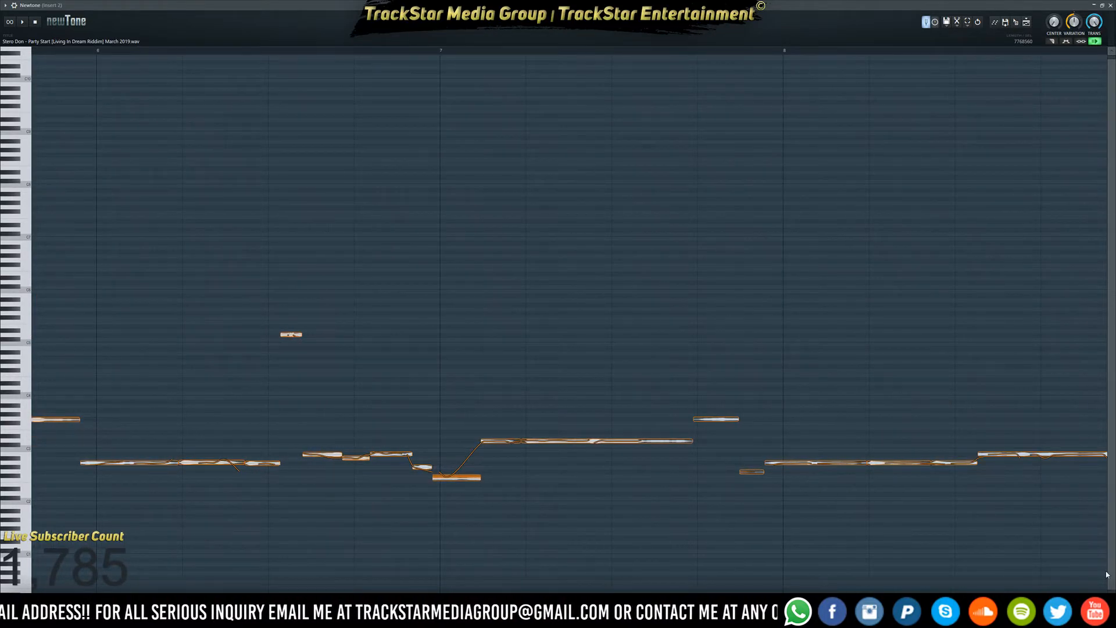
{"action": "scroll", "coordinate": [939, 561], "scroll_direction": "down", "scroll_amount": 2}
{"action": "scroll", "coordinate": [201, 508], "scroll_direction": "up", "scroll_amount": 3}
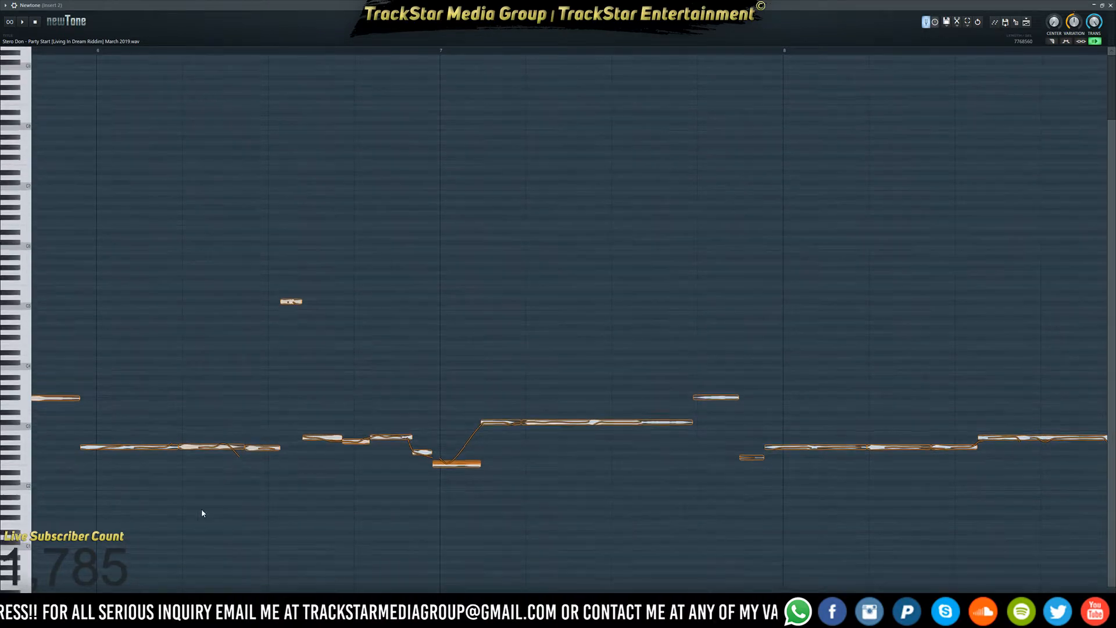
{"action": "scroll", "coordinate": [73, 466], "scroll_direction": "up", "scroll_amount": 4}
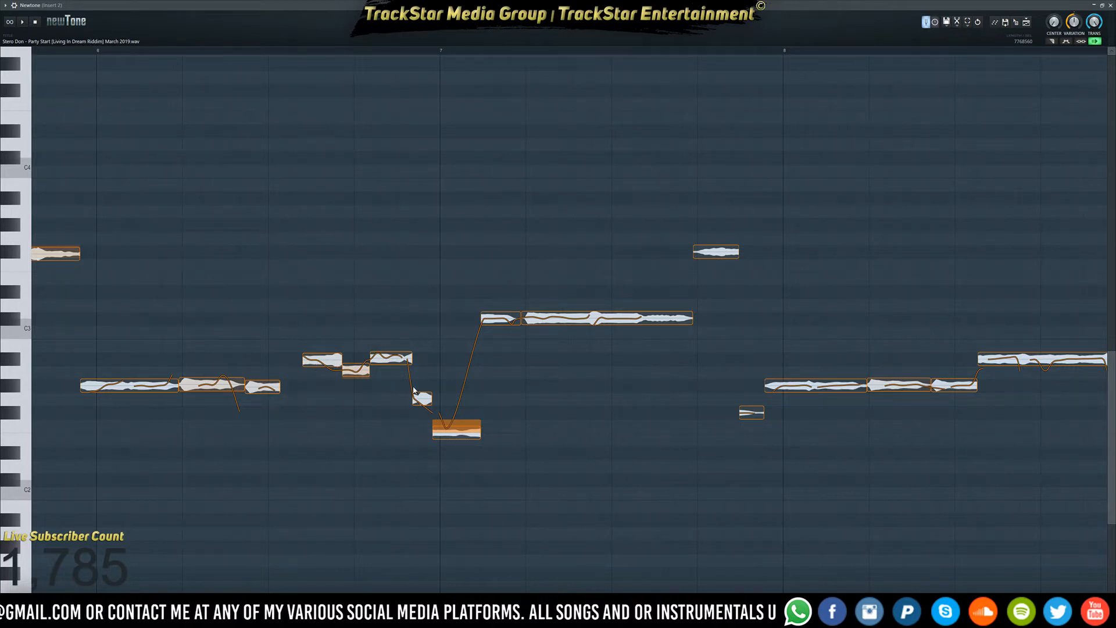
{"action": "scroll", "coordinate": [275, 349], "scroll_direction": "down", "scroll_amount": 4}
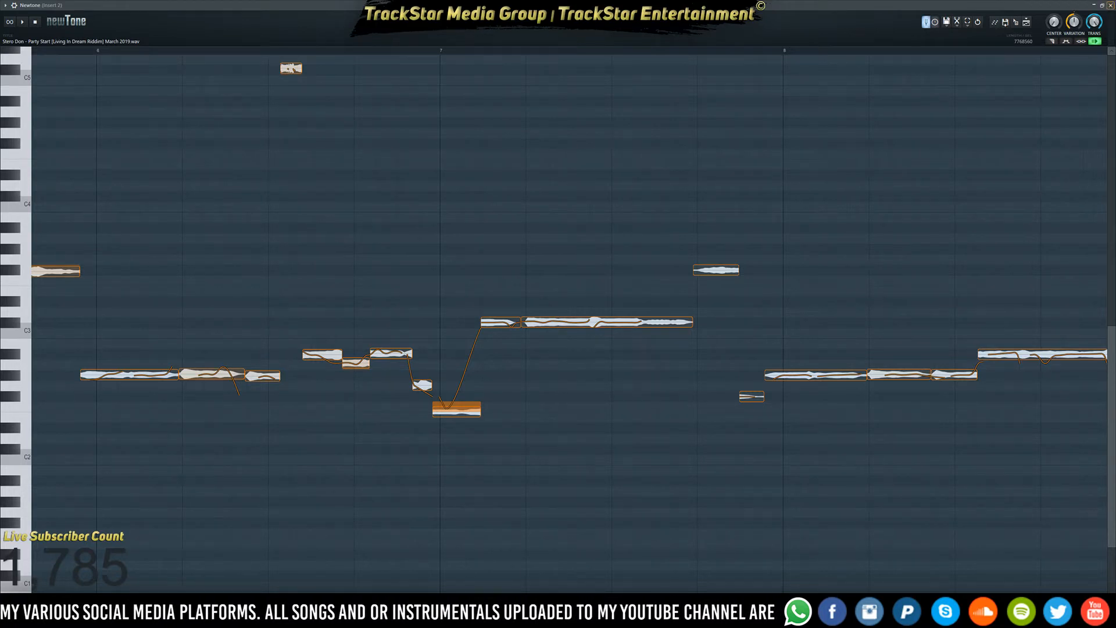
{"action": "scroll", "coordinate": [611, 141], "scroll_direction": "up", "scroll_amount": 6}
{"action": "scroll", "coordinate": [616, 140], "scroll_direction": "down", "scroll_amount": 7}
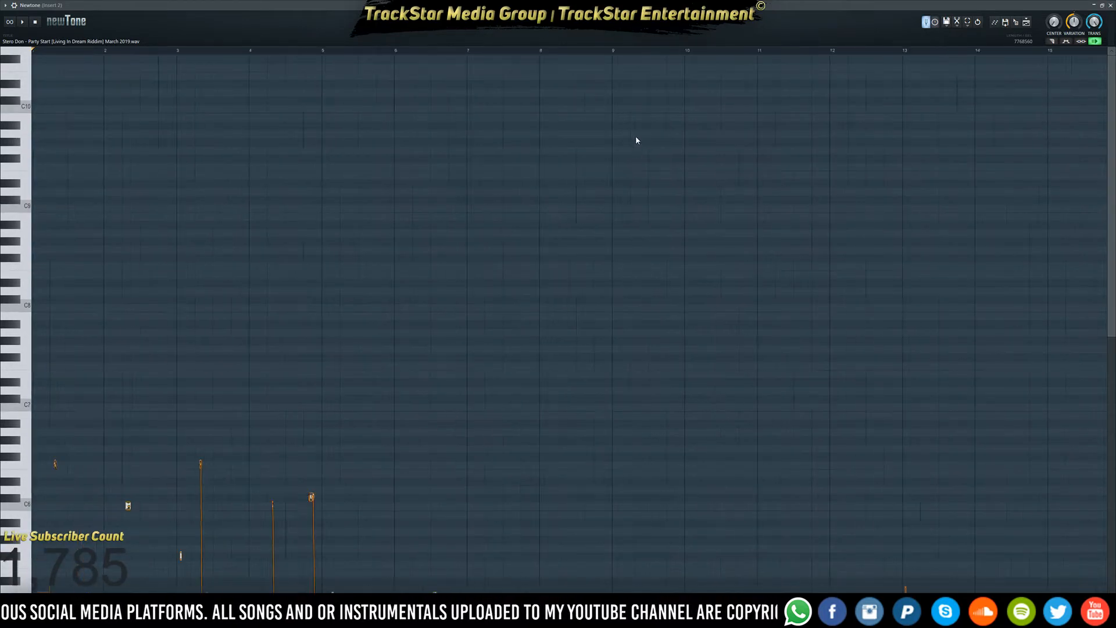
{"action": "scroll", "coordinate": [623, 174], "scroll_direction": "down", "scroll_amount": 3}
{"action": "scroll", "coordinate": [523, 209], "scroll_direction": "down", "scroll_amount": 5}
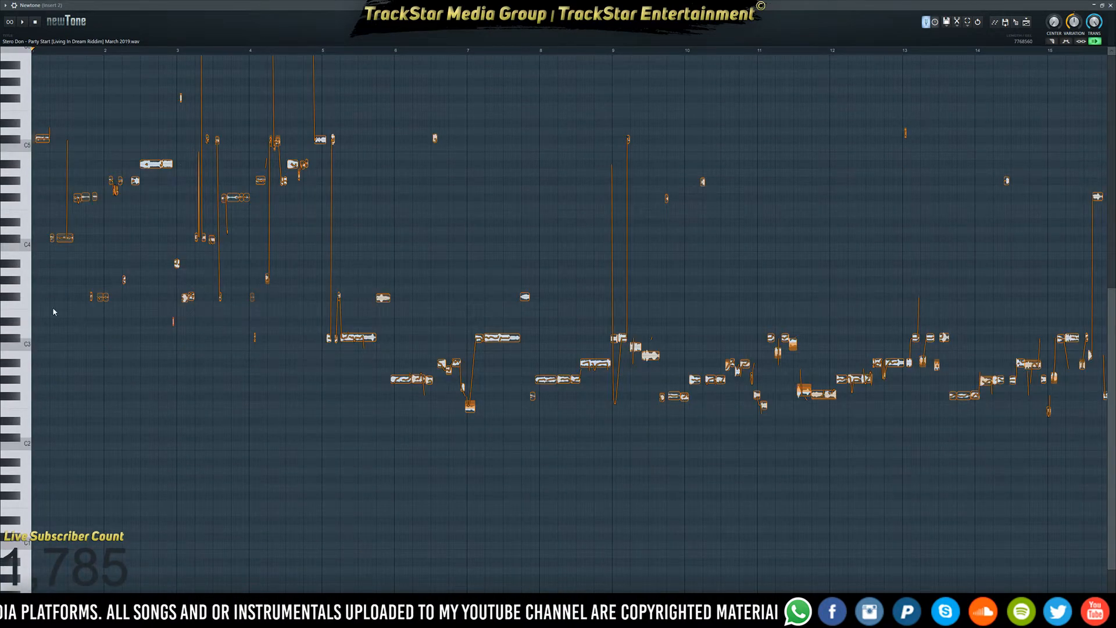
{"action": "left_click", "coordinate": [1102, 5]}
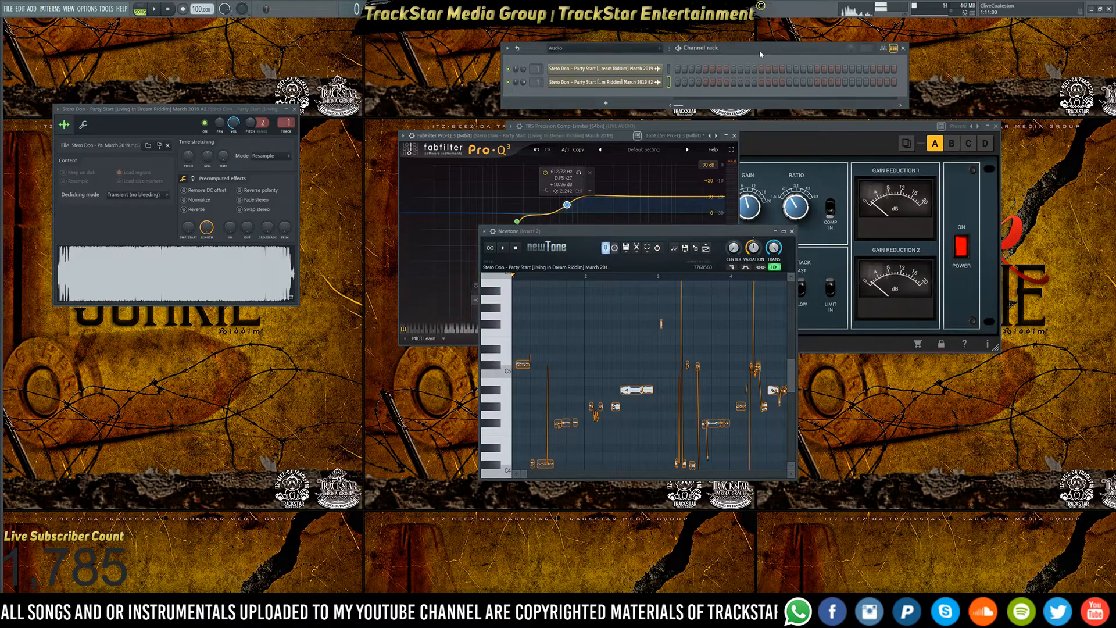
- Open the Sampler channel's piano roll and place an enlarged Newtone window over it for note comparison
{"action": "scroll", "coordinate": [759, 54], "scroll_direction": "down", "scroll_amount": 1}
{"action": "right_click", "coordinate": [654, 68]}
{"action": "left_click", "coordinate": [689, 72]}
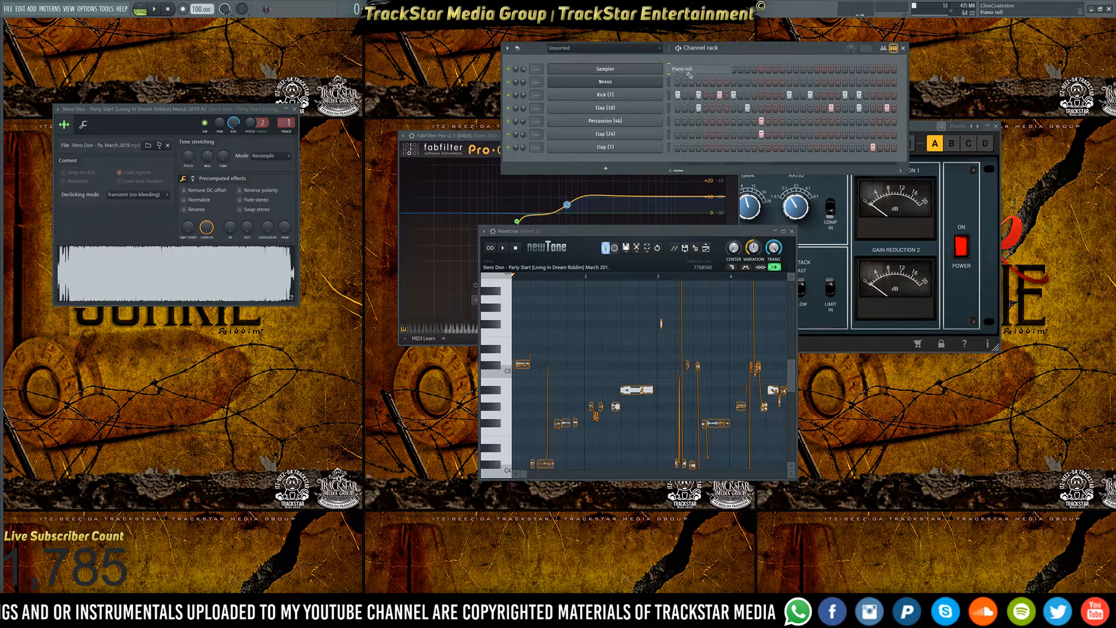
{"action": "left_click_drag", "start_coordinate": [640, 231], "coordinate": [275, 85]}
{"action": "scroll", "coordinate": [198, 204], "scroll_direction": "down", "scroll_amount": 5}
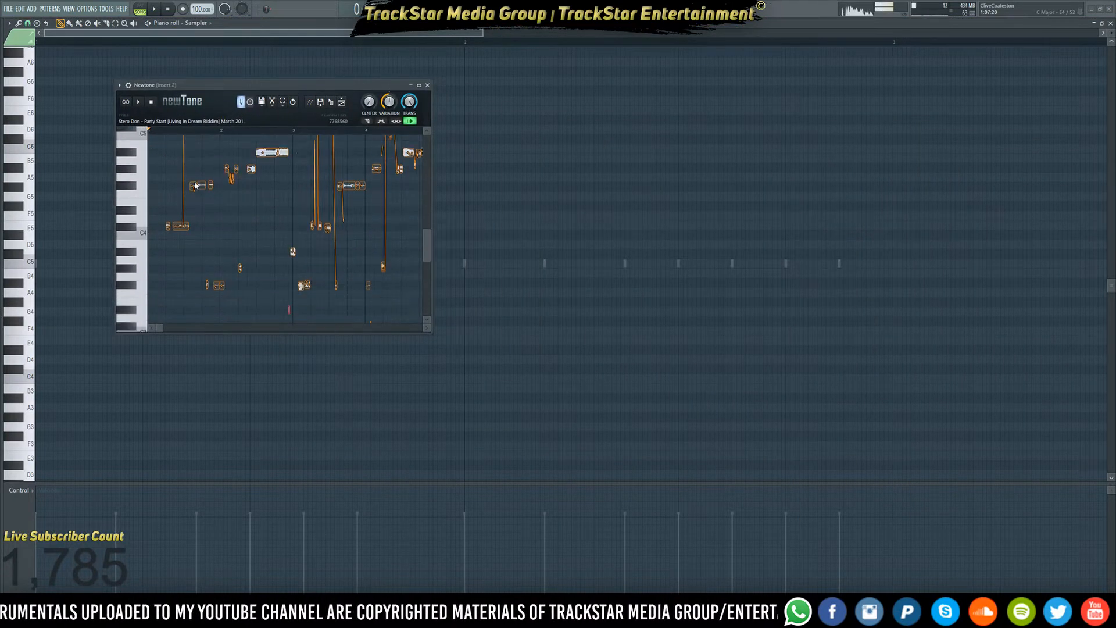
{"action": "left_click_drag", "start_coordinate": [431, 333], "coordinate": [646, 430]}
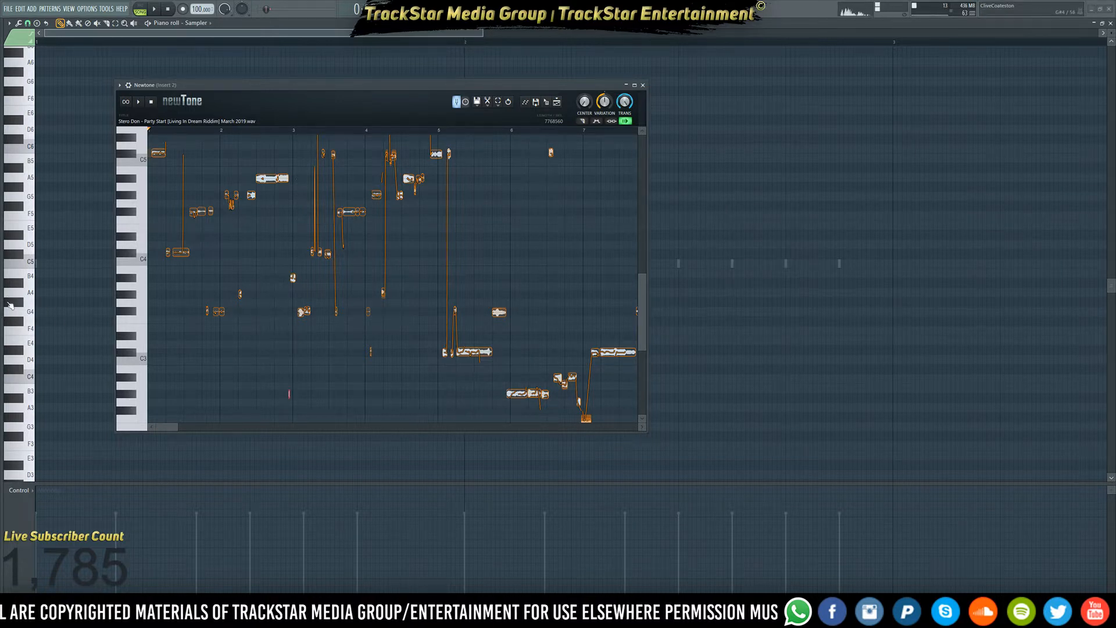
- Add stacked notes G#4, A#4, C5, C#5, D#5, F5, G5 and G#5 at the start of the Sampler piano roll
{"action": "left_click", "coordinate": [41, 303]}
{"action": "scroll", "coordinate": [41, 304], "scroll_direction": "down", "scroll_amount": 1}
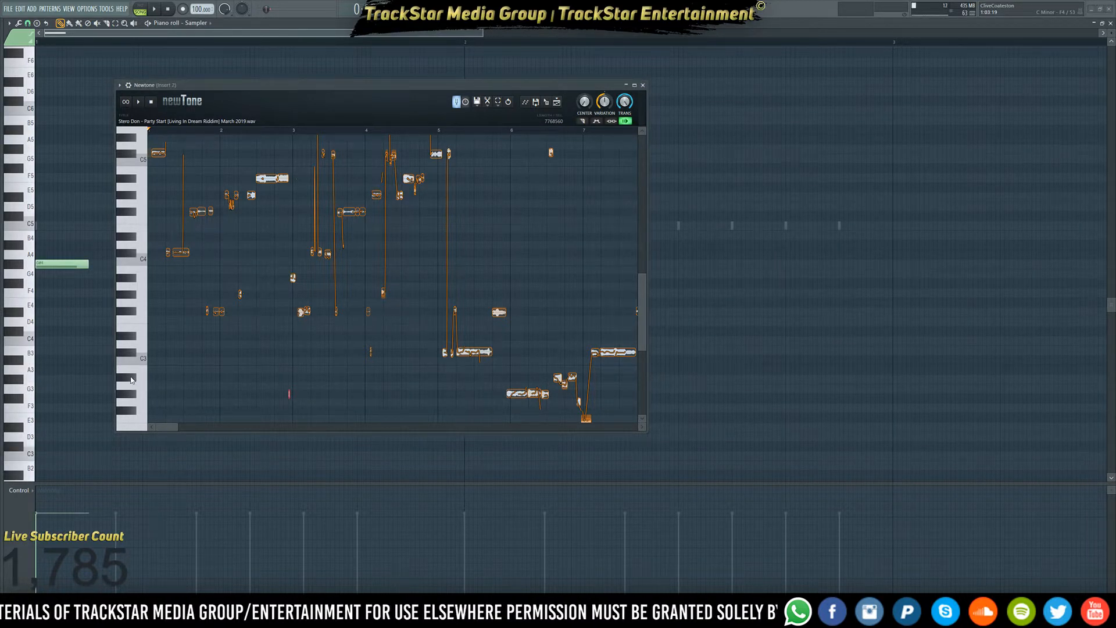
{"action": "left_click", "coordinate": [42, 246]}
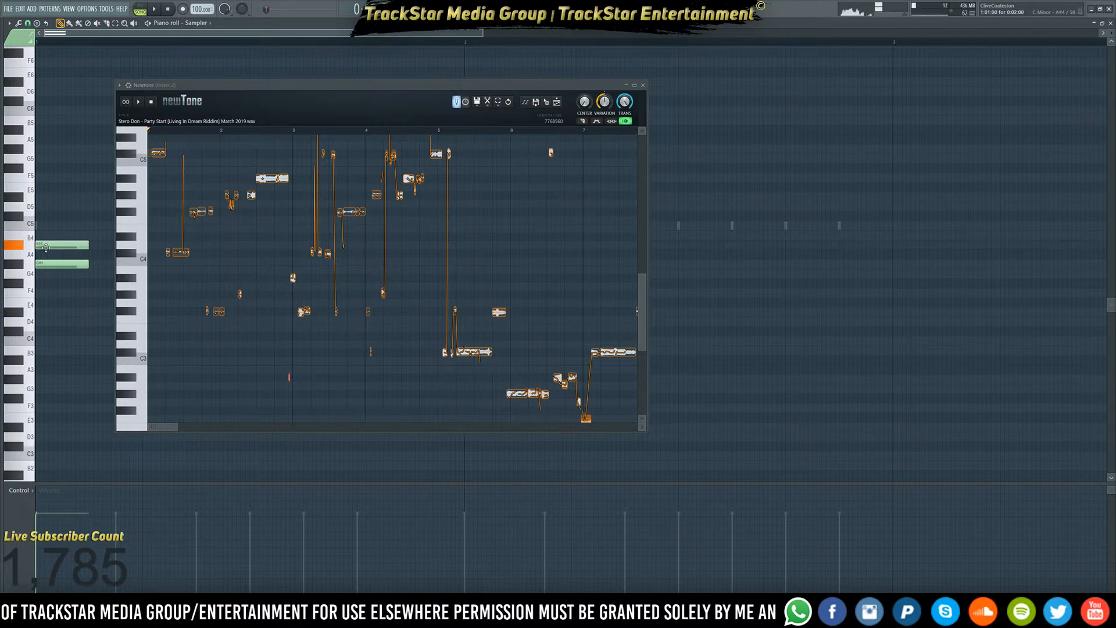
{"action": "left_click", "coordinate": [46, 216]}
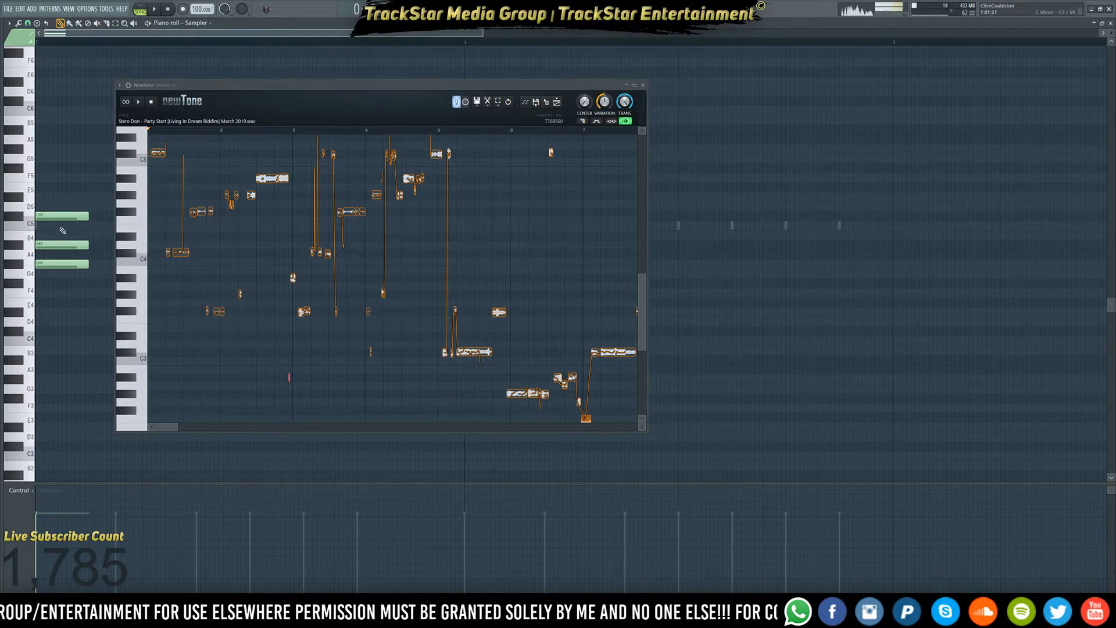
{"action": "left_click", "coordinate": [45, 226]}
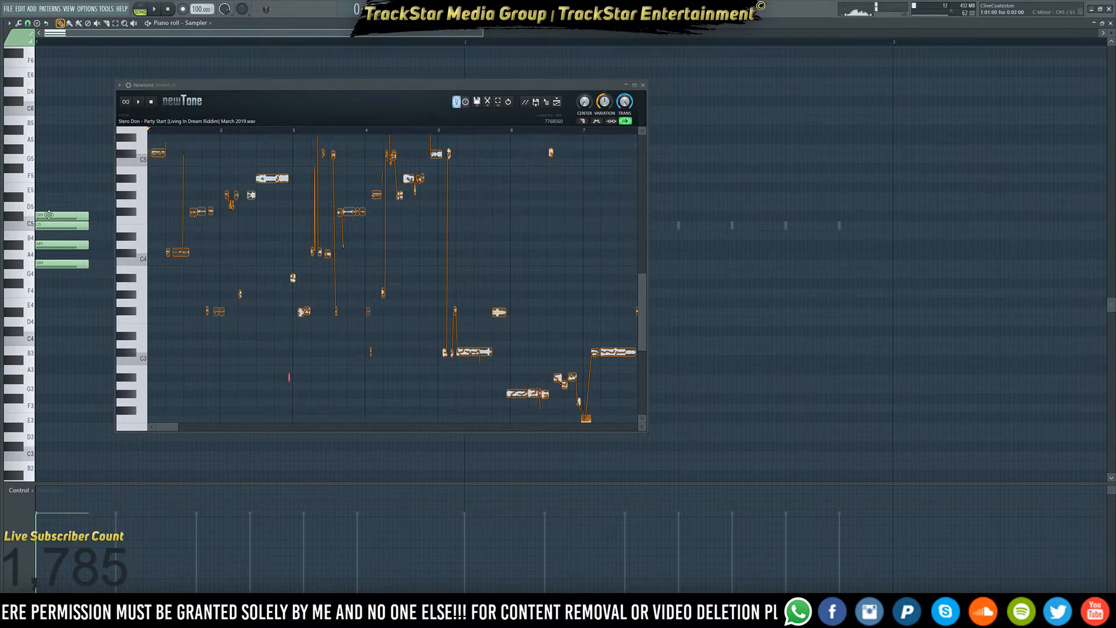
{"action": "left_click", "coordinate": [41, 198]}
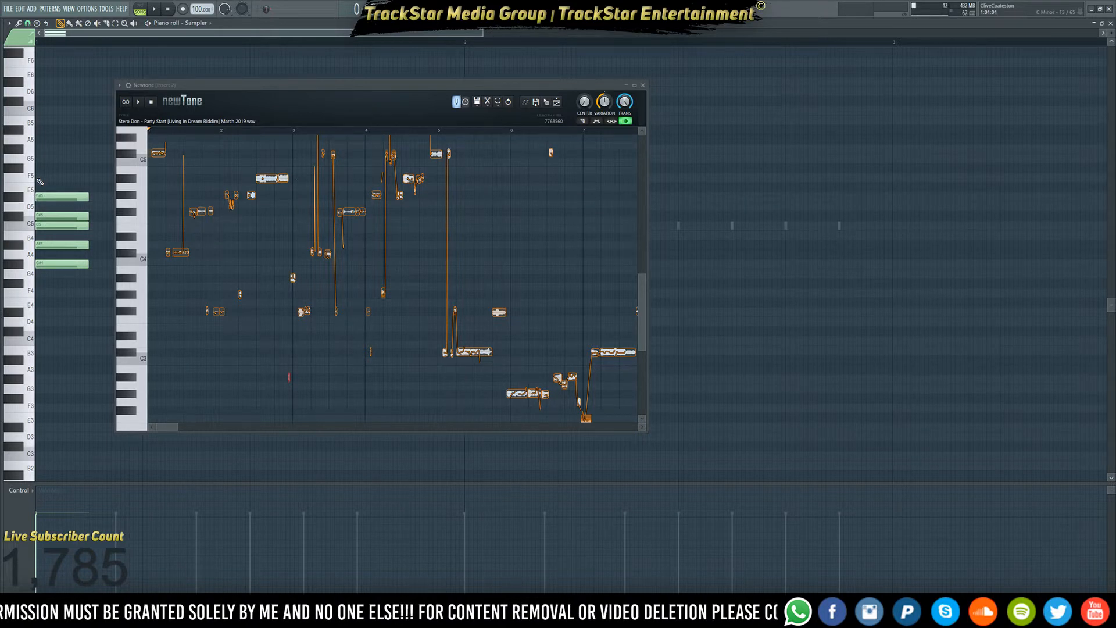
{"action": "left_click", "coordinate": [40, 177]}
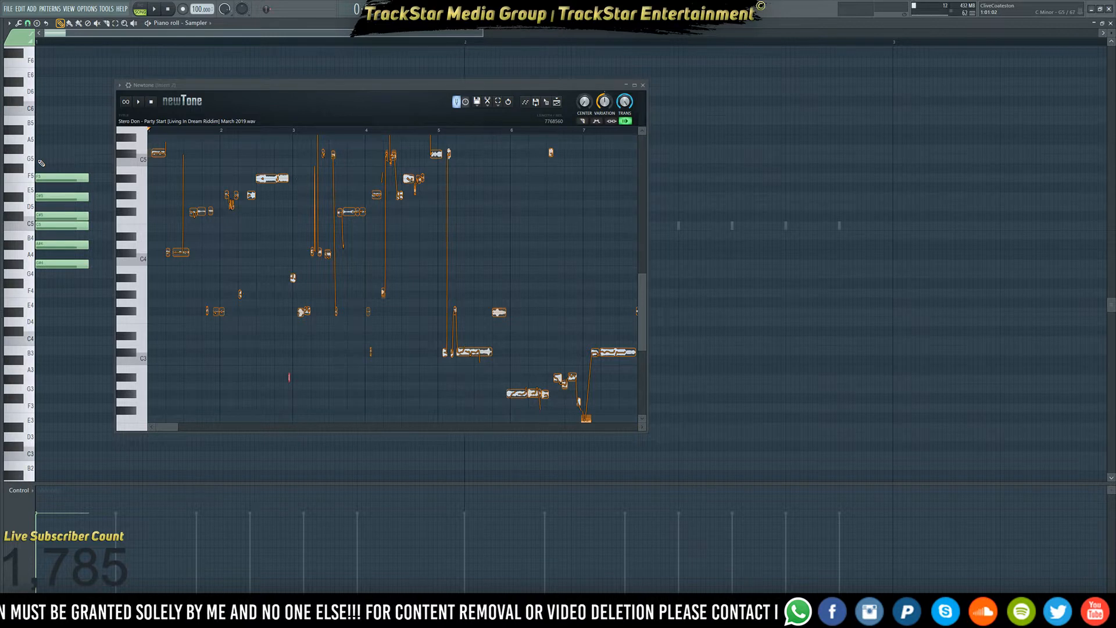
{"action": "left_click", "coordinate": [38, 158]}
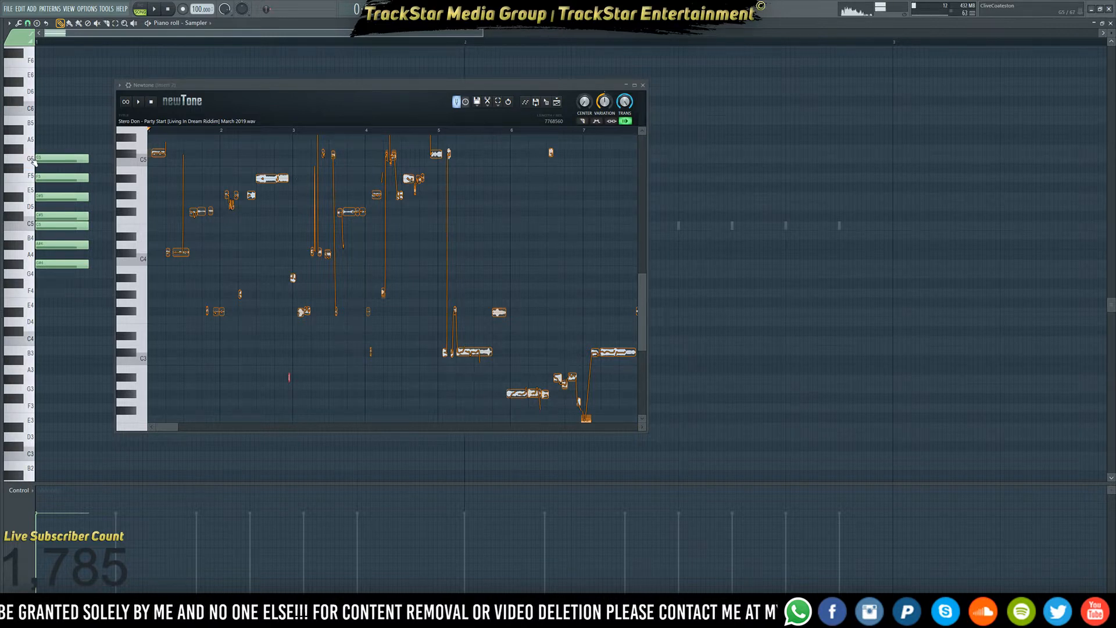
{"action": "left_click", "coordinate": [36, 149]}
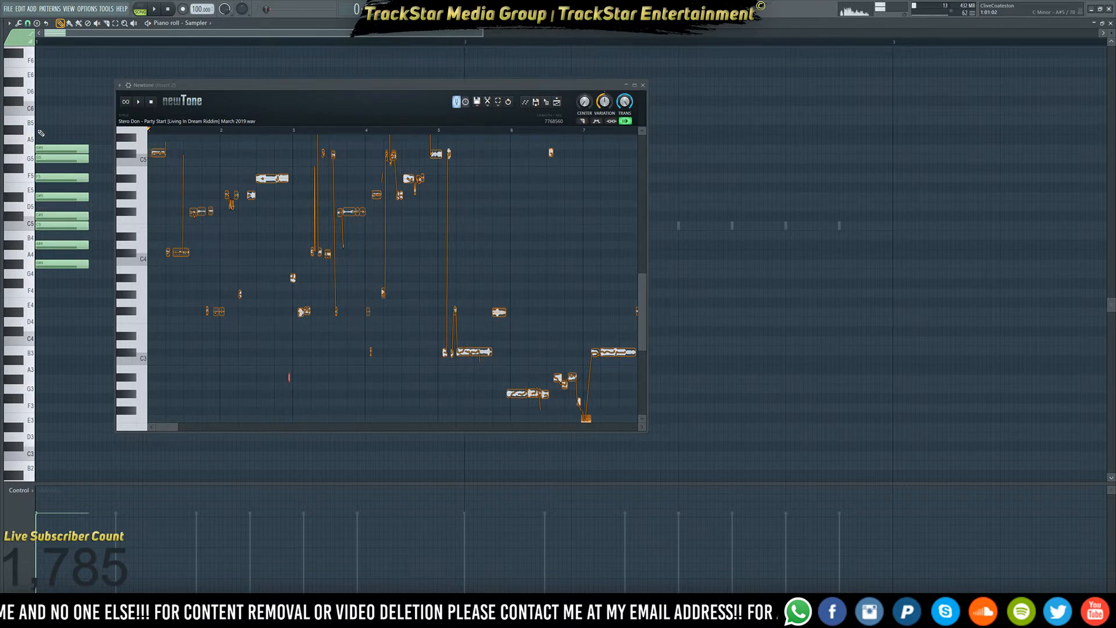
- Close the Newtone window and bring up the channel rack to access the Nexus channel
{"action": "left_click", "coordinate": [642, 85]}
{"action": "key", "text": "F6"}
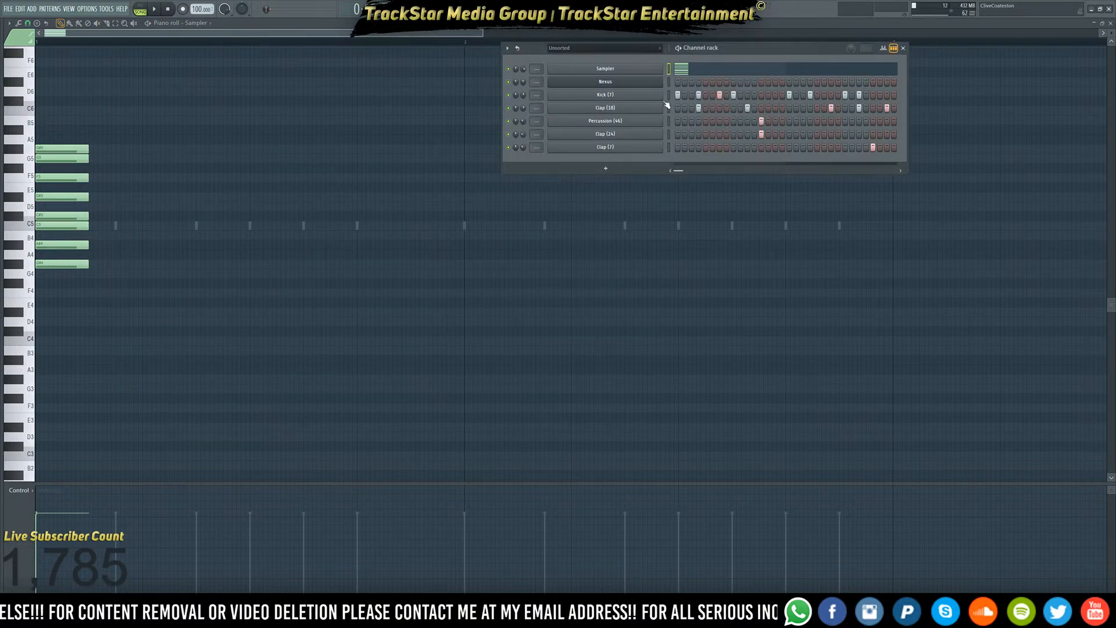
{"action": "right_click", "coordinate": [652, 83]}
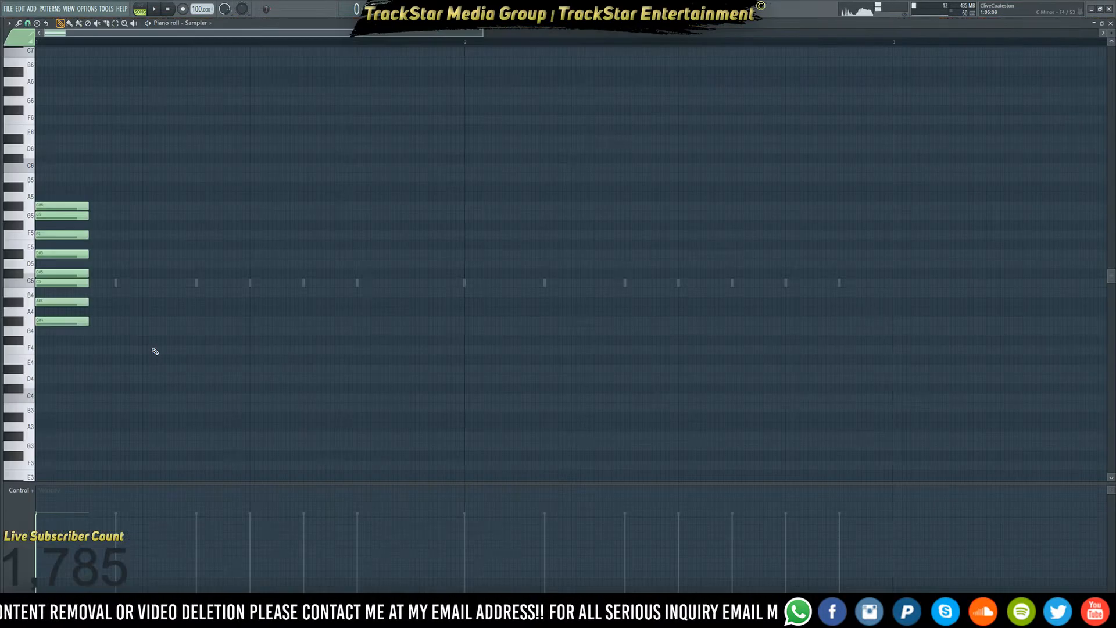
- Duplicate all the scale notes above the originals in the Sampler piano roll and delete the copies
{"action": "key", "text": "ctrl+a"}
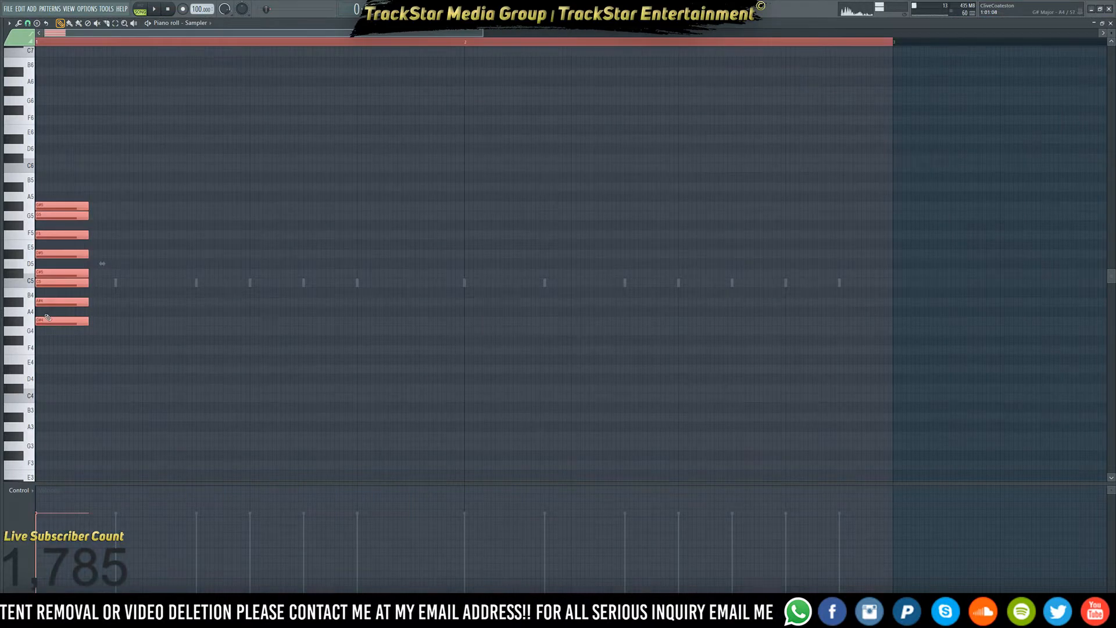
{"action": "left_click_drag", "start_coordinate": [51, 321], "coordinate": [42, 187], "text": "shift"}
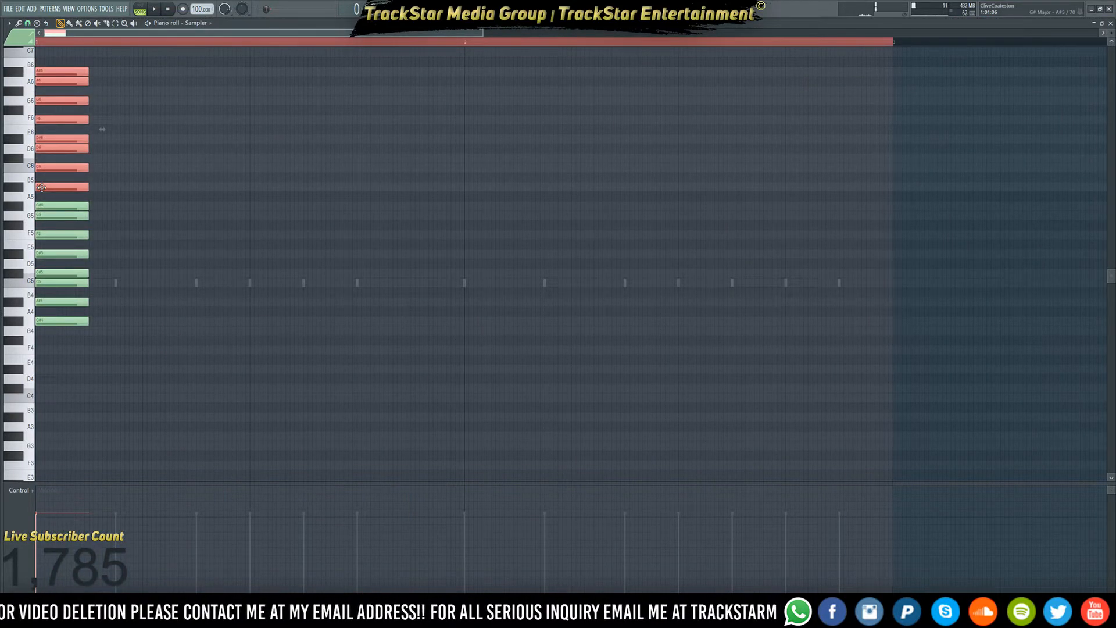
{"action": "scroll", "coordinate": [50, 206], "scroll_direction": "up", "scroll_amount": 3}
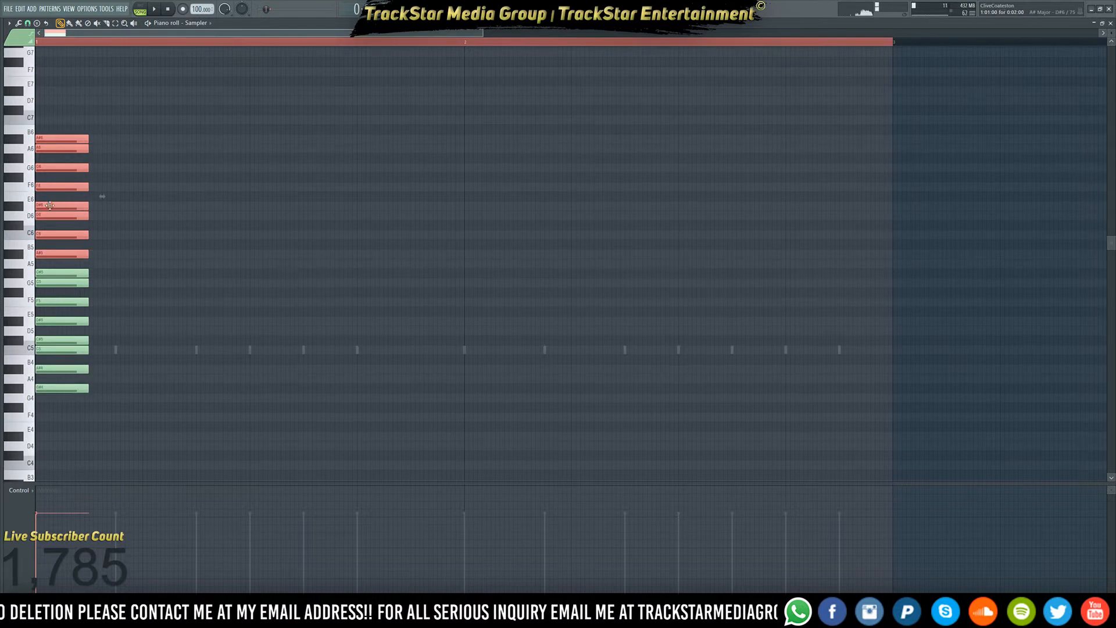
{"action": "key", "text": "Delete"}
{"action": "scroll", "coordinate": [50, 117], "scroll_direction": "down", "scroll_amount": 3}
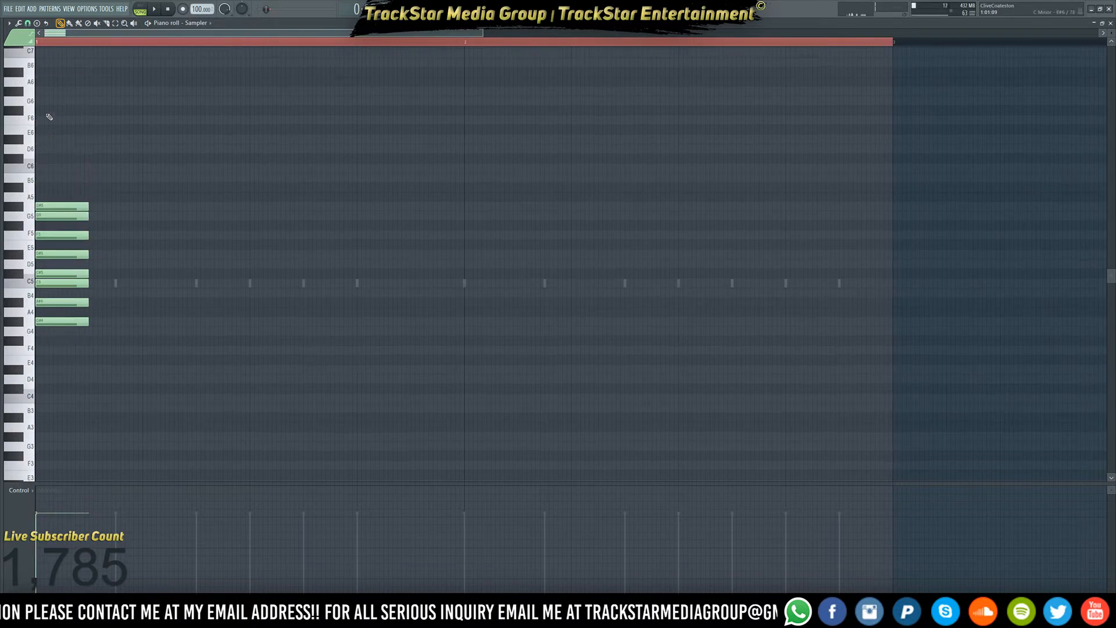
- Stamp a Major scale rooted at G#4 beside the hand-placed notes and delete the original stack
{"action": "left_click", "coordinate": [37, 24]}
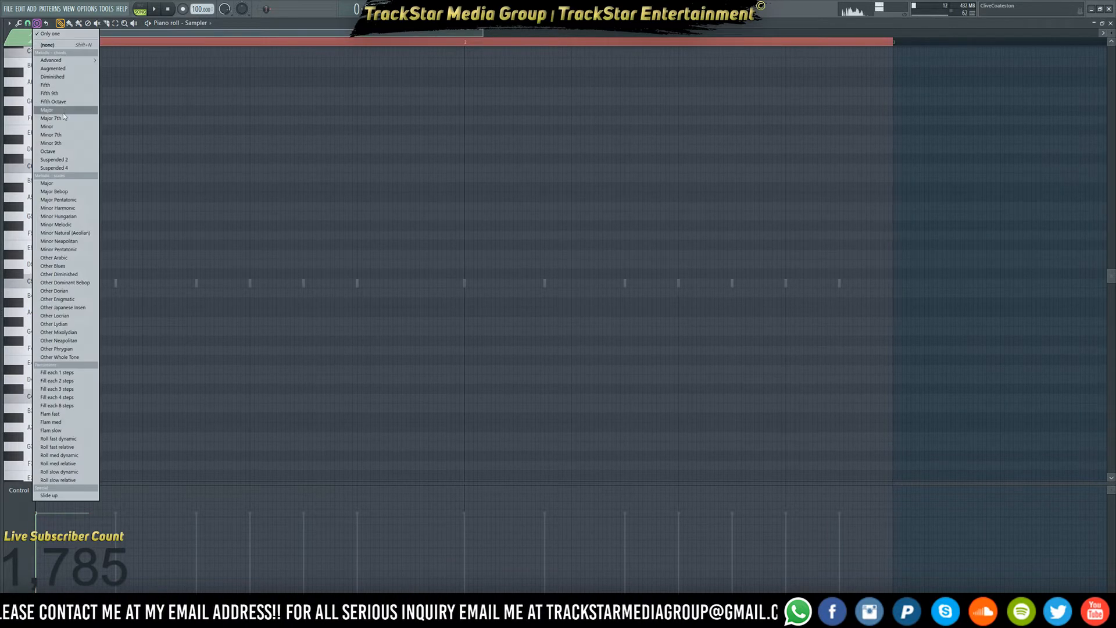
{"action": "left_click", "coordinate": [71, 186]}
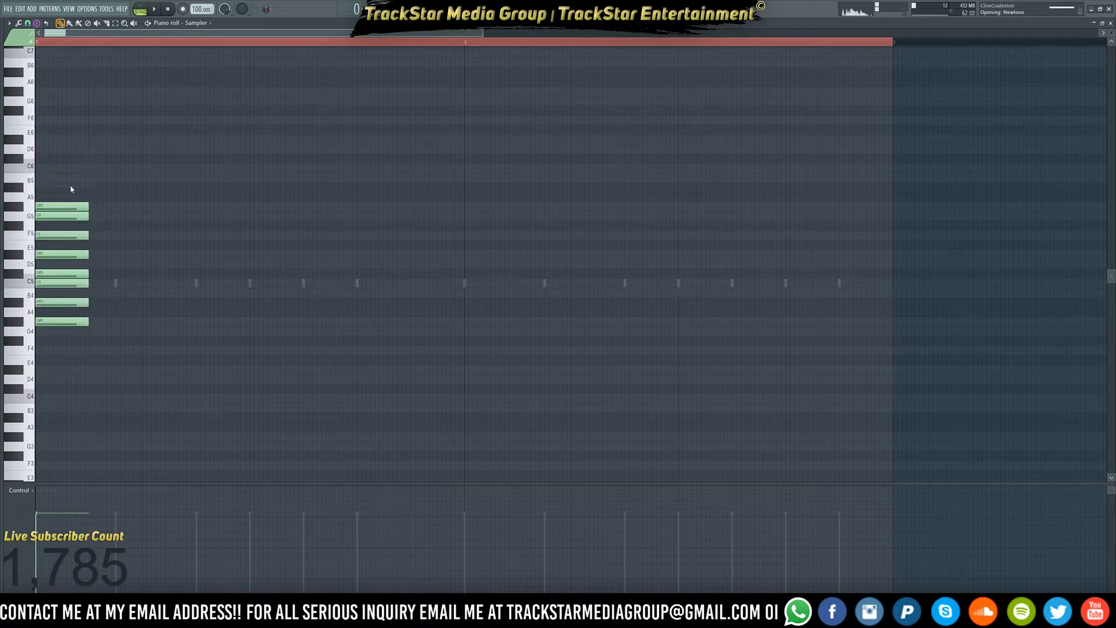
{"action": "left_click", "coordinate": [99, 324]}
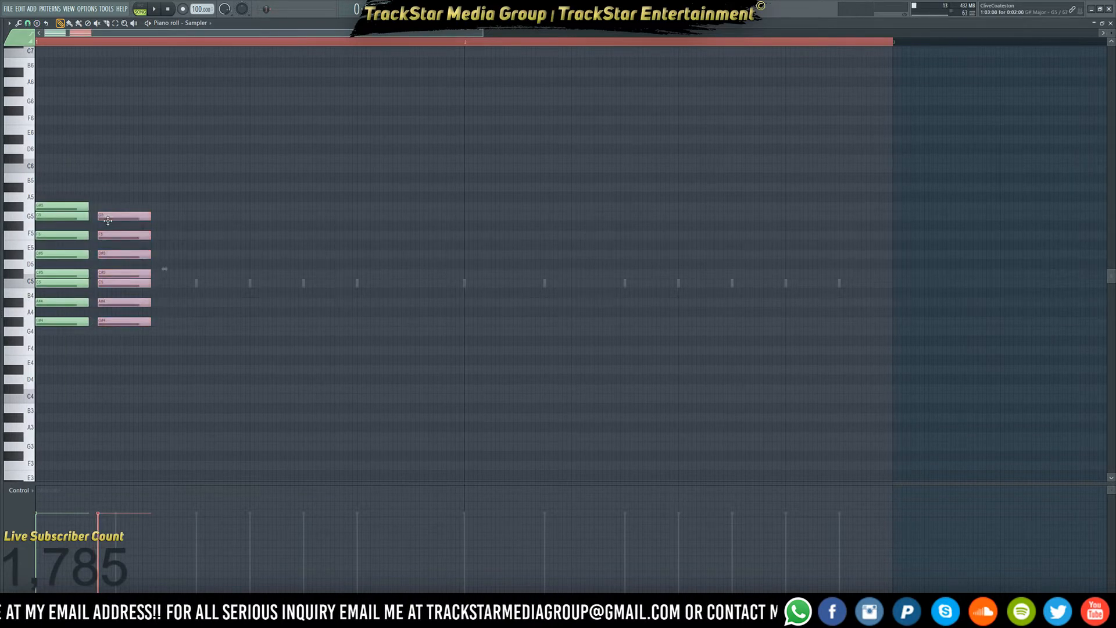
{"action": "right_click", "coordinate": [64, 204]}
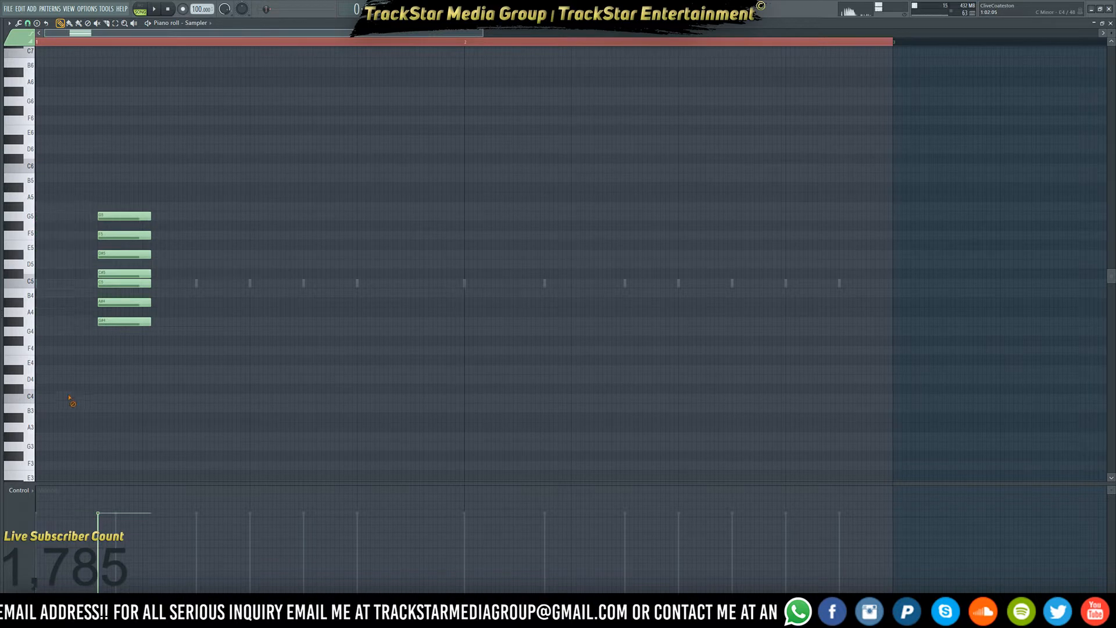
- Duplicate the G# Major scale one octave up and one octave down, and move all its notes to the pattern's start
{"action": "left_click", "coordinate": [116, 323]}
{"action": "left_click_drag", "start_coordinate": [124, 318], "coordinate": [124, 429]}
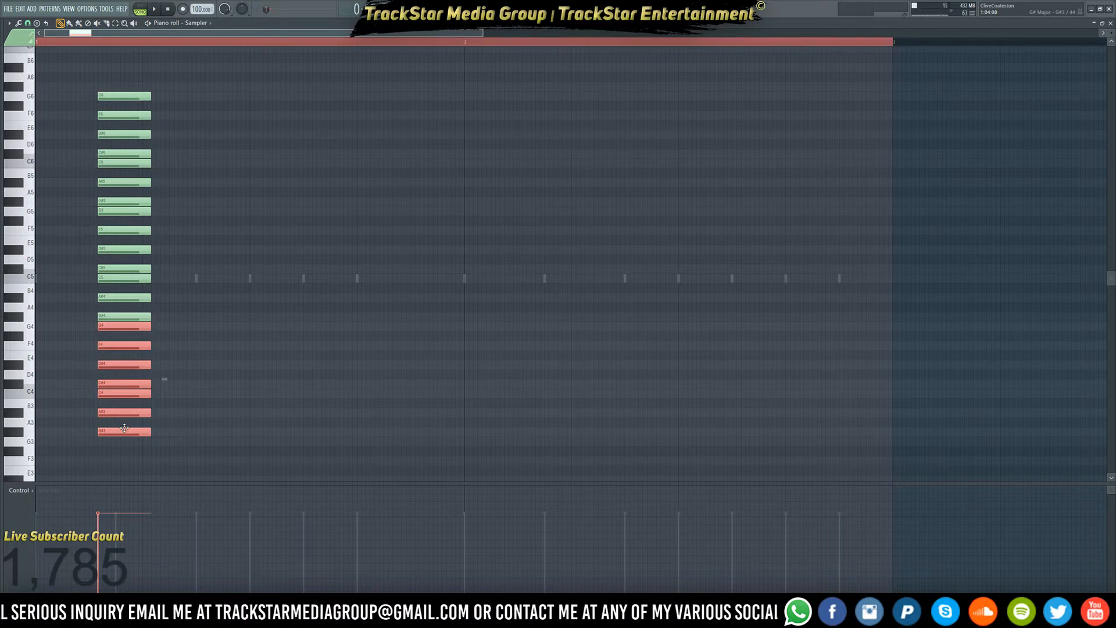
{"action": "left_click_drag", "start_coordinate": [305, 436], "coordinate": [50, 70]}
{"action": "left_click_drag", "start_coordinate": [123, 96], "coordinate": [36, 91]}
- Open the Nexus channel's piano roll and place a C5 note at the very start of bar 1
{"action": "key", "text": "F6"}
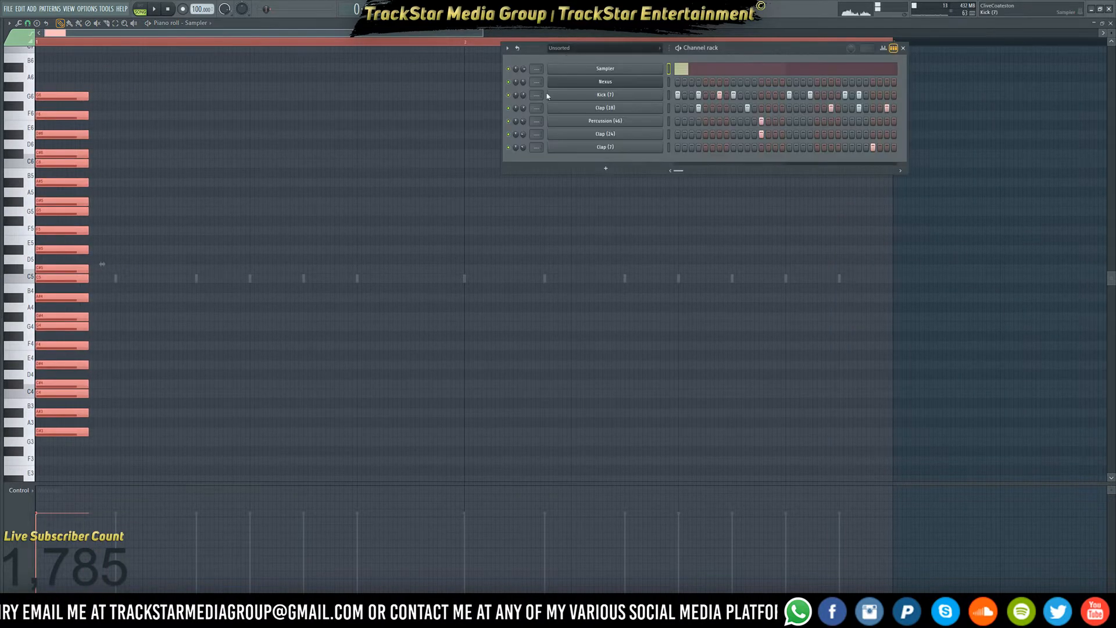
{"action": "right_click", "coordinate": [663, 79]}
{"action": "left_click", "coordinate": [689, 82]}
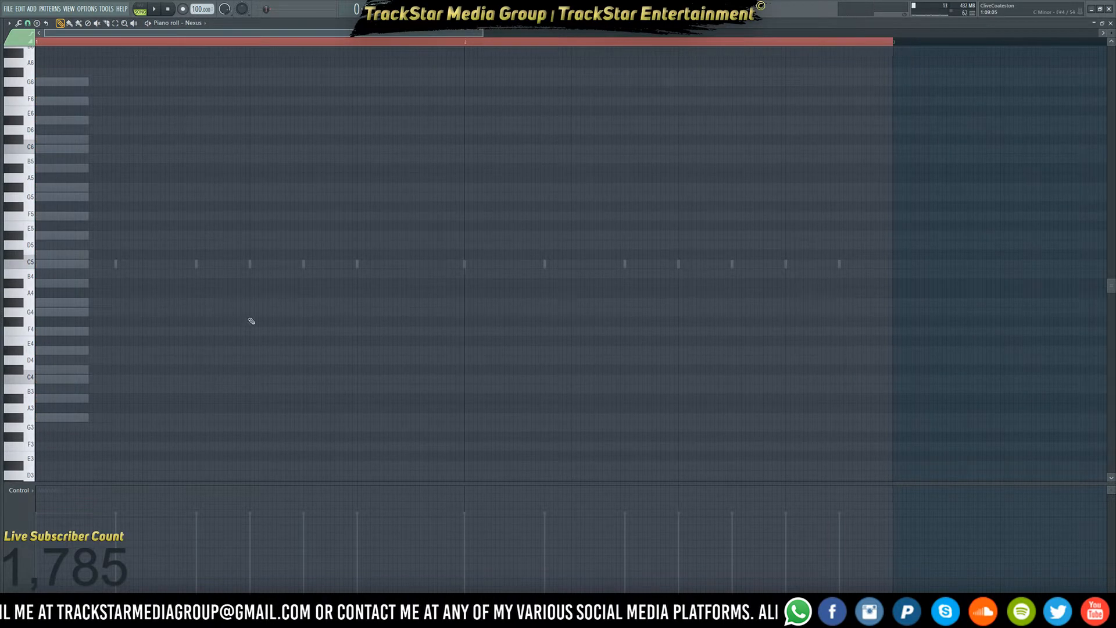
{"action": "left_click", "coordinate": [42, 265]}
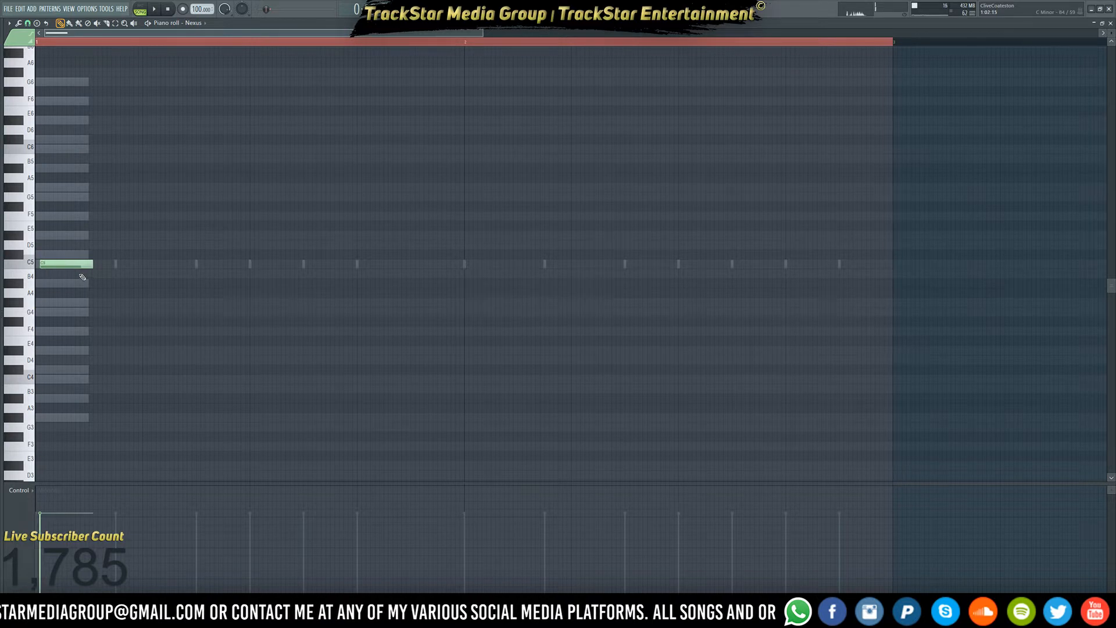
{"action": "left_click_drag", "start_coordinate": [74, 267], "coordinate": [69, 265]}
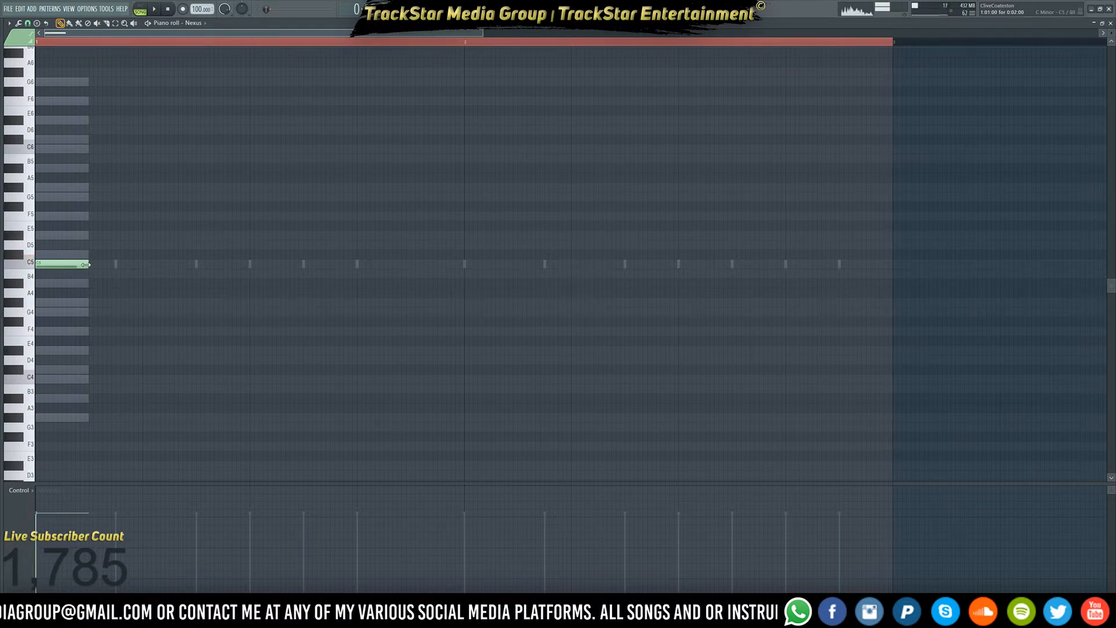
- Move the C5 note to step 4, shorten it to one step, and stack D#5 and G#4 with it while auditioning
{"action": "left_click", "coordinate": [27, 23]}
{"action": "left_click", "coordinate": [37, 46]}
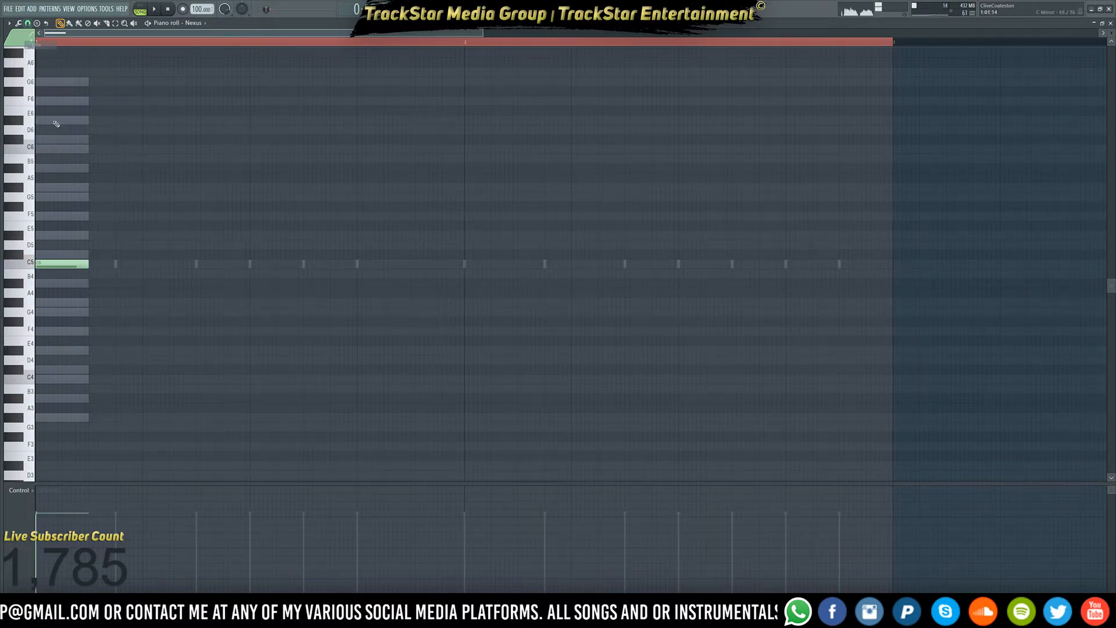
{"action": "left_click_drag", "start_coordinate": [77, 266], "coordinate": [115, 262]}
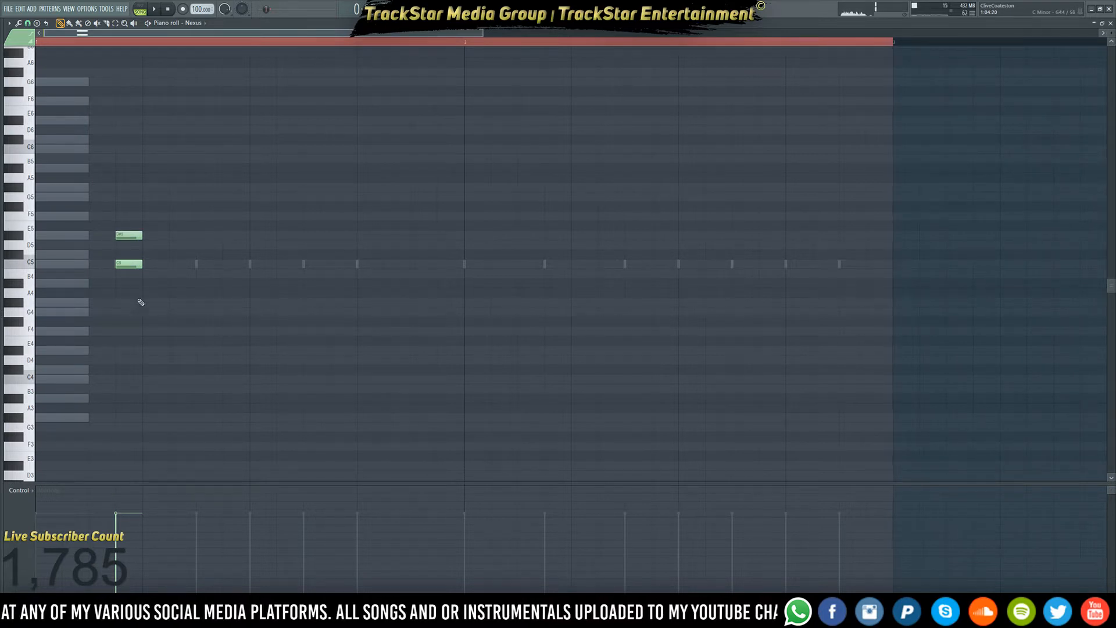
{"action": "key", "text": "space"}
{"action": "key", "text": "space"}
{"action": "key", "text": "space"}
{"action": "key", "text": "space"}
{"action": "key", "text": "space"}
{"action": "key", "text": "space"}
- Copy the G#4, C5 and D#5 chord to step 7 of bar 1 and play the pattern back
{"action": "left_click_drag", "start_coordinate": [169, 326], "coordinate": [110, 231]}
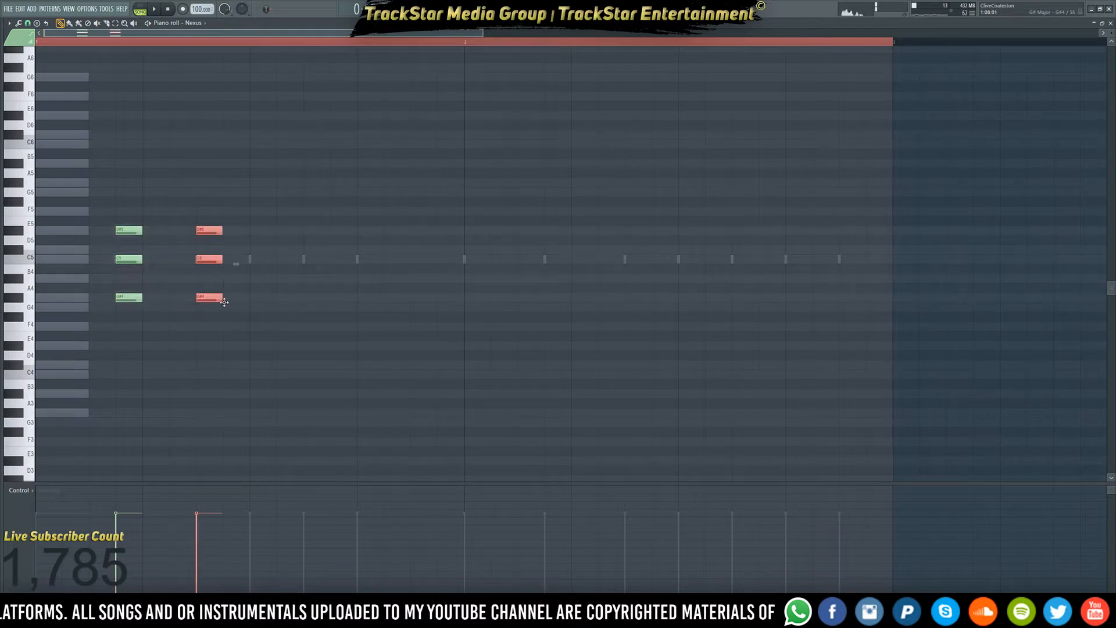
{"action": "key", "text": "space"}
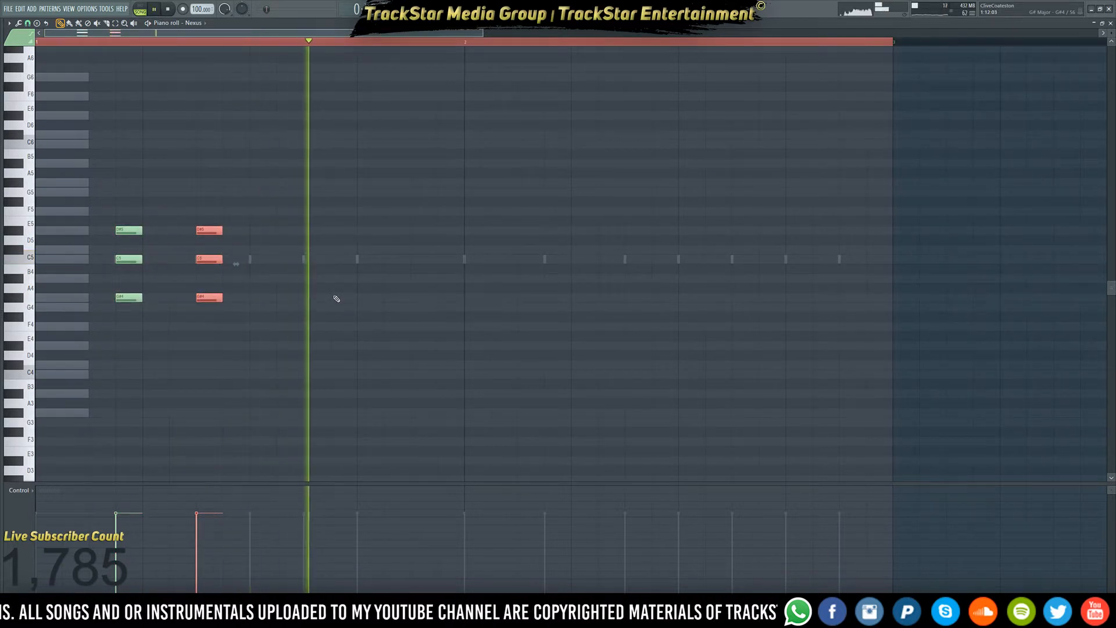
{"action": "key", "text": "space"}
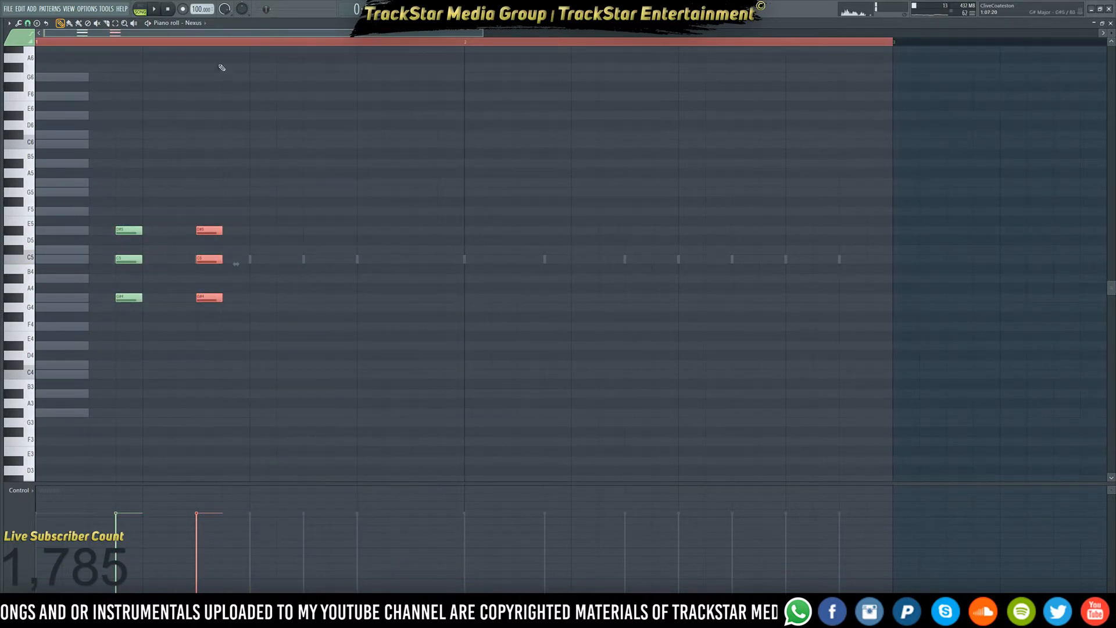
{"action": "scroll", "coordinate": [230, 44], "scroll_direction": "down", "scroll_amount": 3}
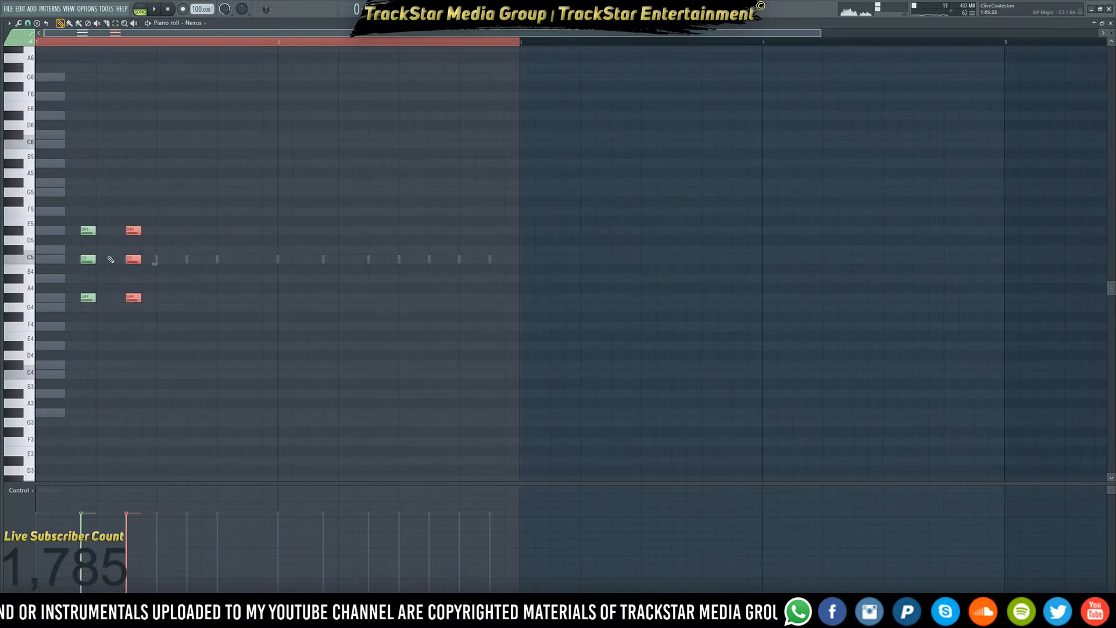
{"action": "key", "text": "space"}
{"action": "key", "text": "space"}
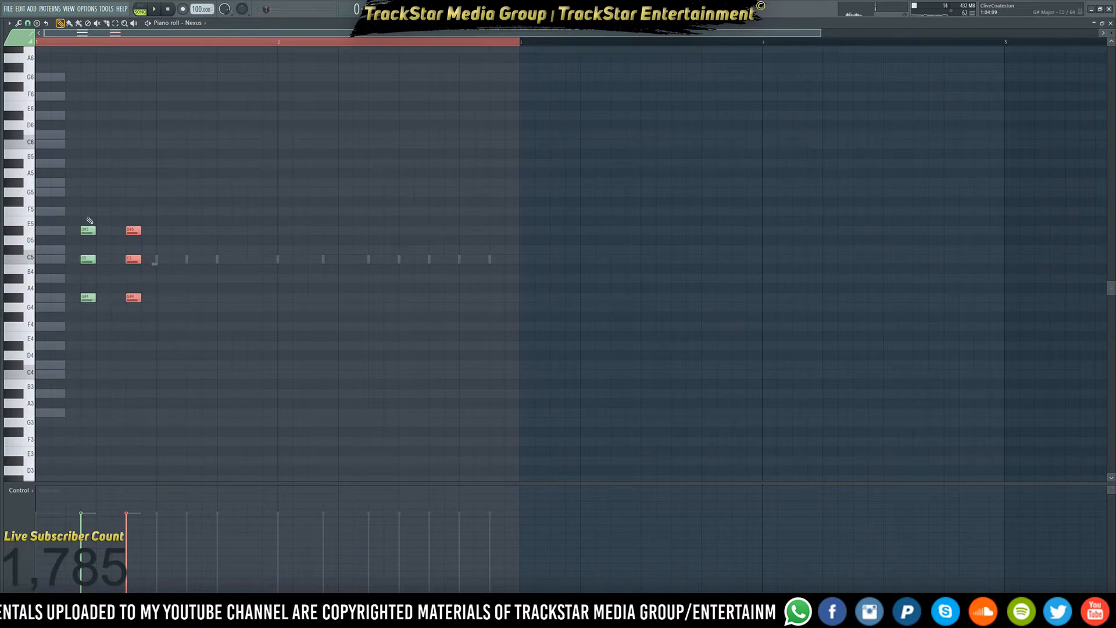
- Transpose both Nexus chords up one octave, auditioning the result
{"action": "scroll", "coordinate": [119, 277], "scroll_direction": "up", "scroll_amount": 2}
{"action": "key", "text": "ctrl+Up"}
{"action": "key", "text": "space"}
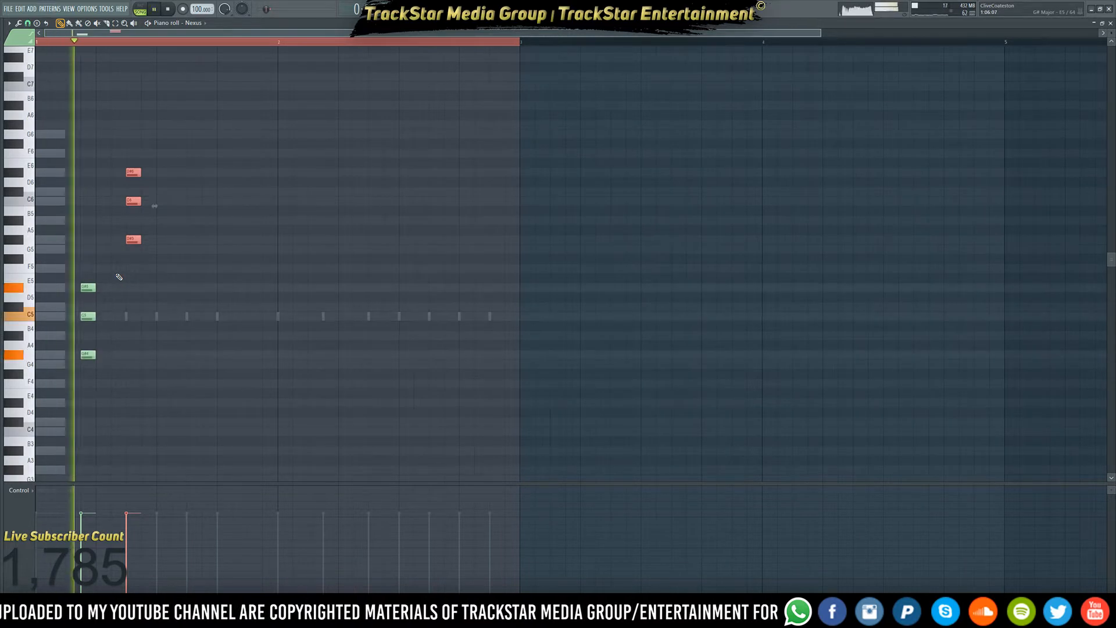
{"action": "key", "text": "space"}
{"action": "left_click_drag", "start_coordinate": [109, 367], "coordinate": [69, 252]}
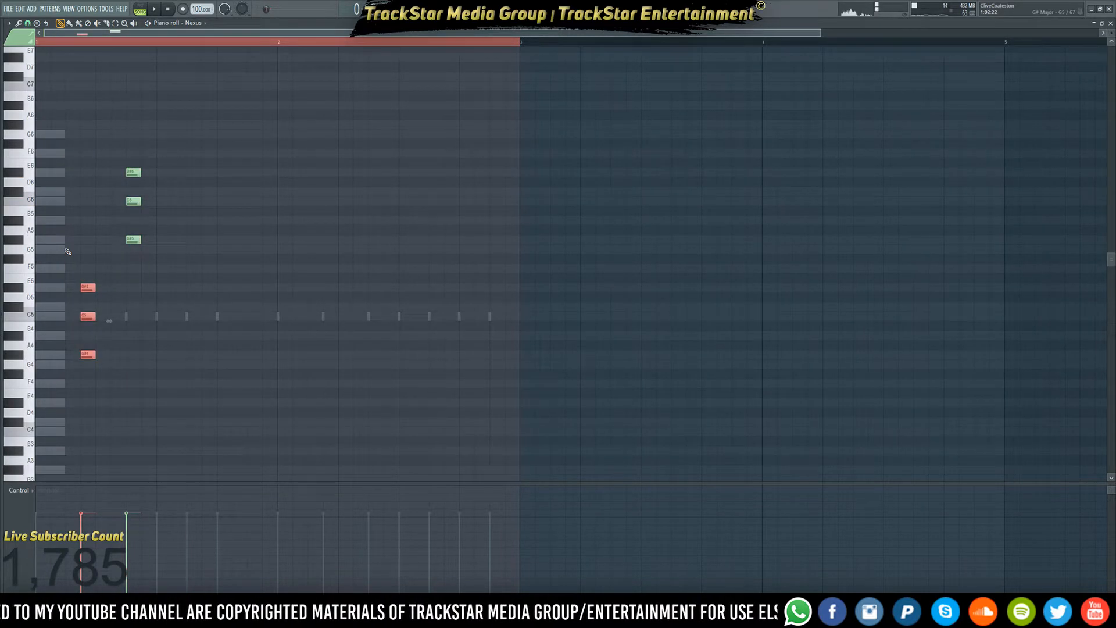
{"action": "scroll", "coordinate": [68, 252], "scroll_direction": "up", "scroll_amount": 2}
{"action": "key", "text": "ctrl+Up"}
{"action": "key", "text": "space"}
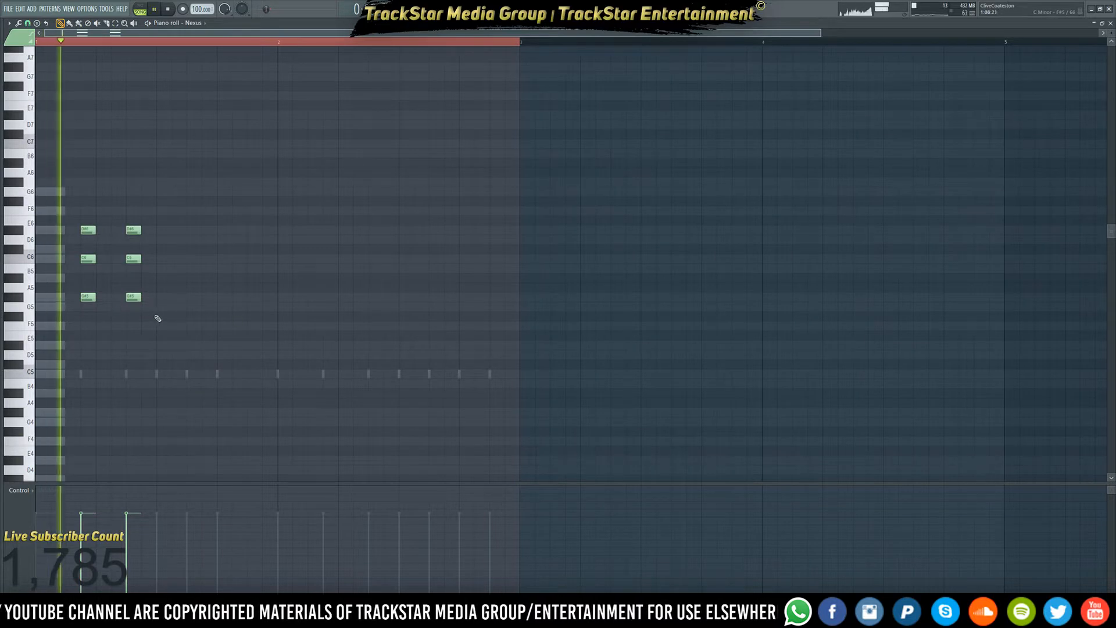
- Add one-step F5, G#5 and C6 chords at steps 12 and 15 of bar 1 and play them back
{"action": "key", "text": "space"}
{"action": "key", "text": "space"}
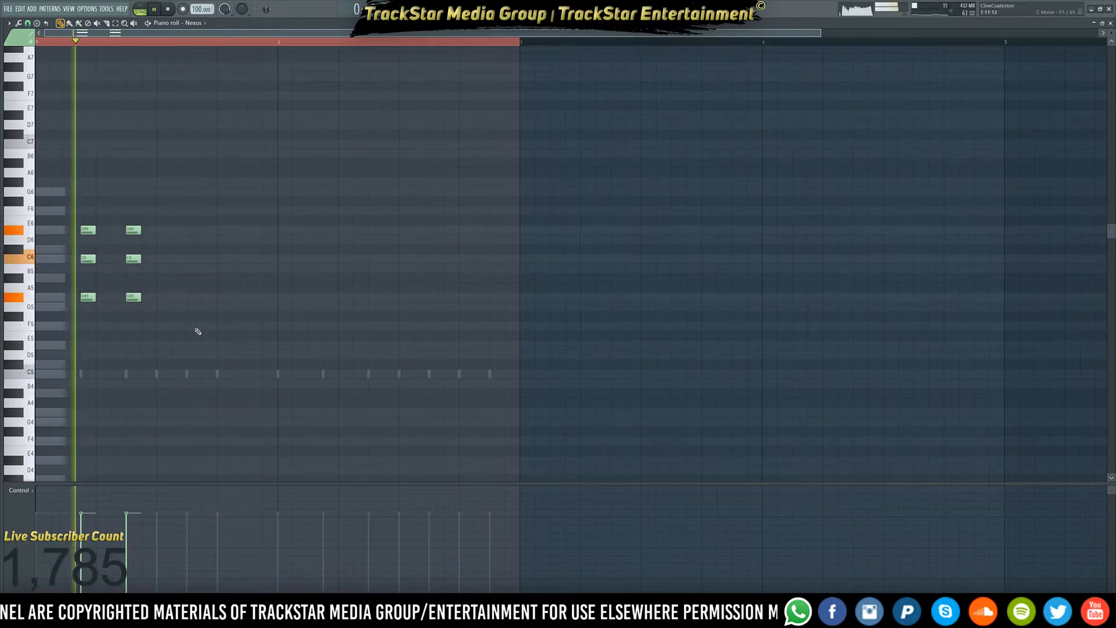
{"action": "key", "text": "space"}
{"action": "left_click", "coordinate": [204, 326]}
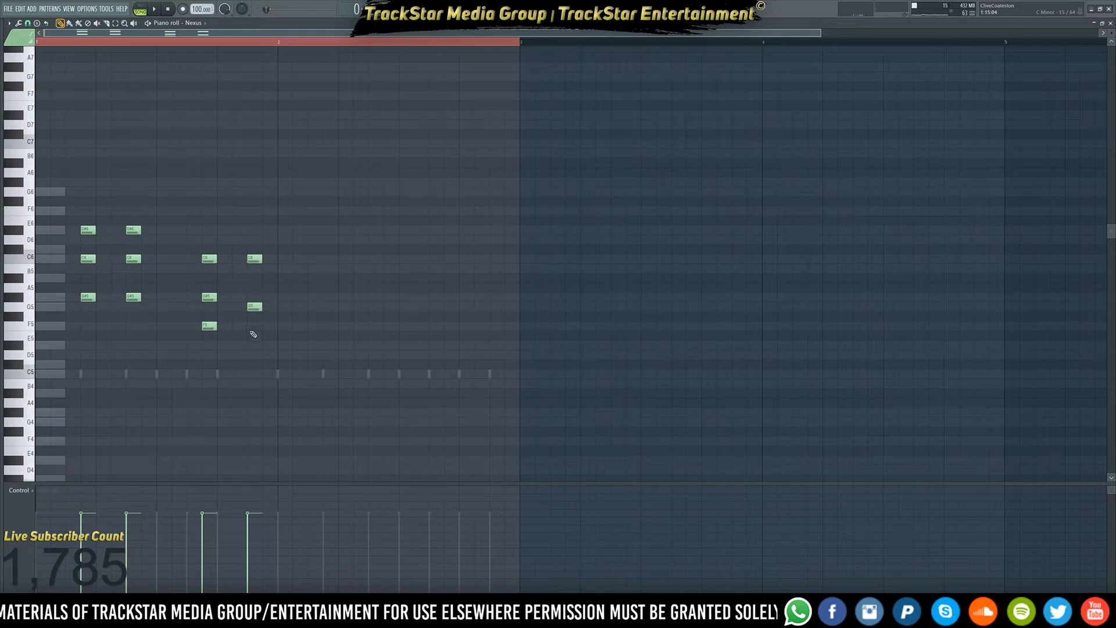
{"action": "key", "text": "space"}
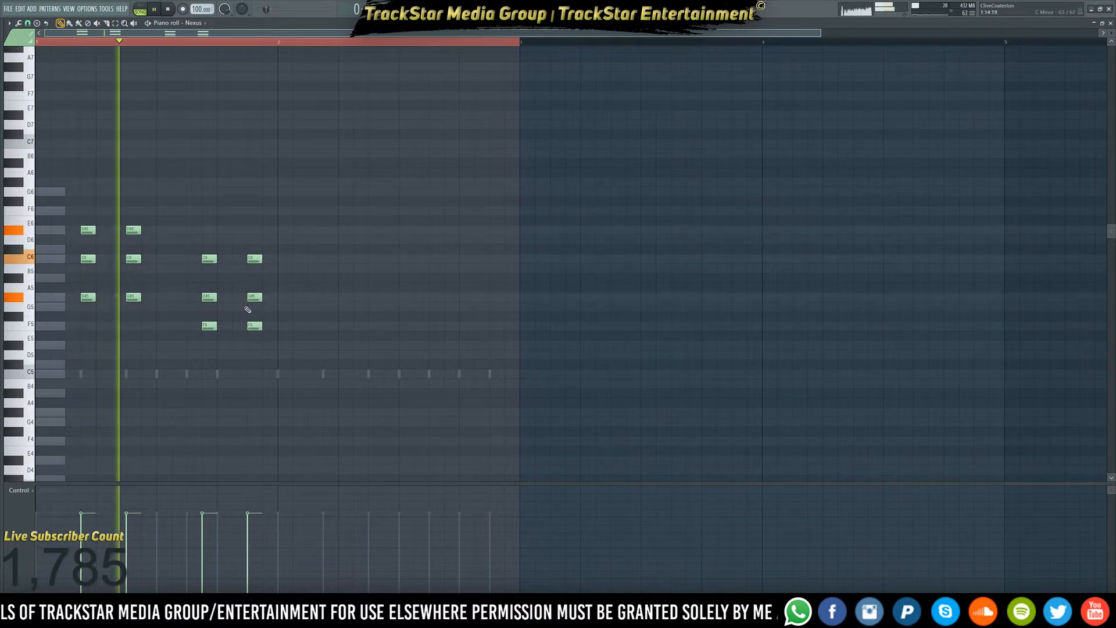
{"action": "key", "text": "space"}
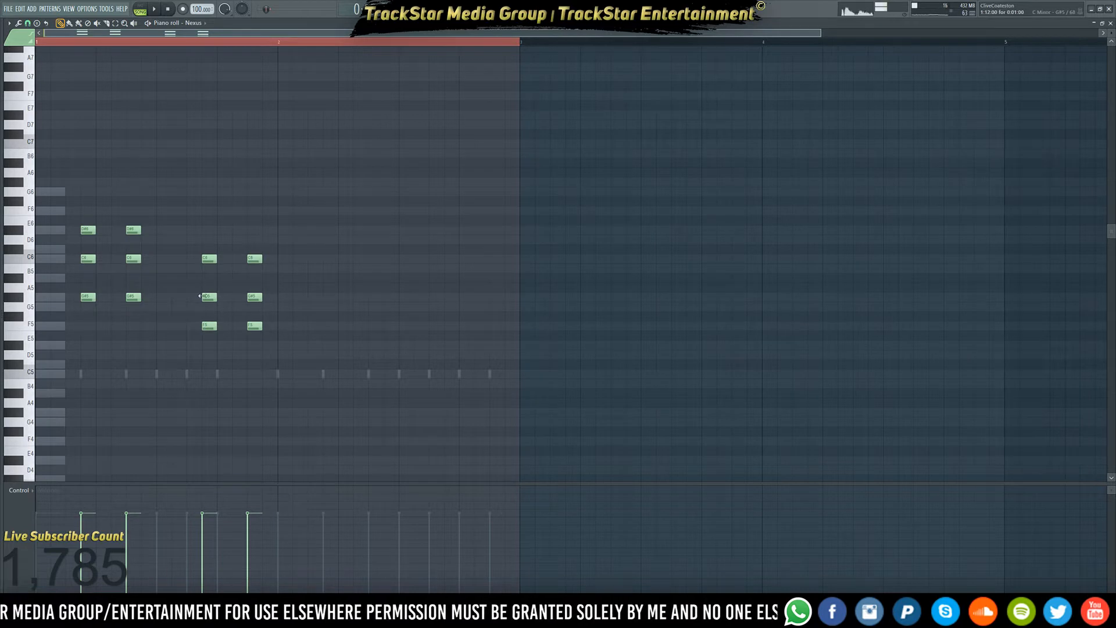
- Revoice the second pair of chords to D#5, G5 and A#5, and lower the first pair's D#6 notes one octave
{"action": "left_click_drag", "start_coordinate": [289, 309], "coordinate": [289, 308]}
{"action": "scroll", "coordinate": [254, 300], "scroll_direction": "down", "scroll_amount": 1}
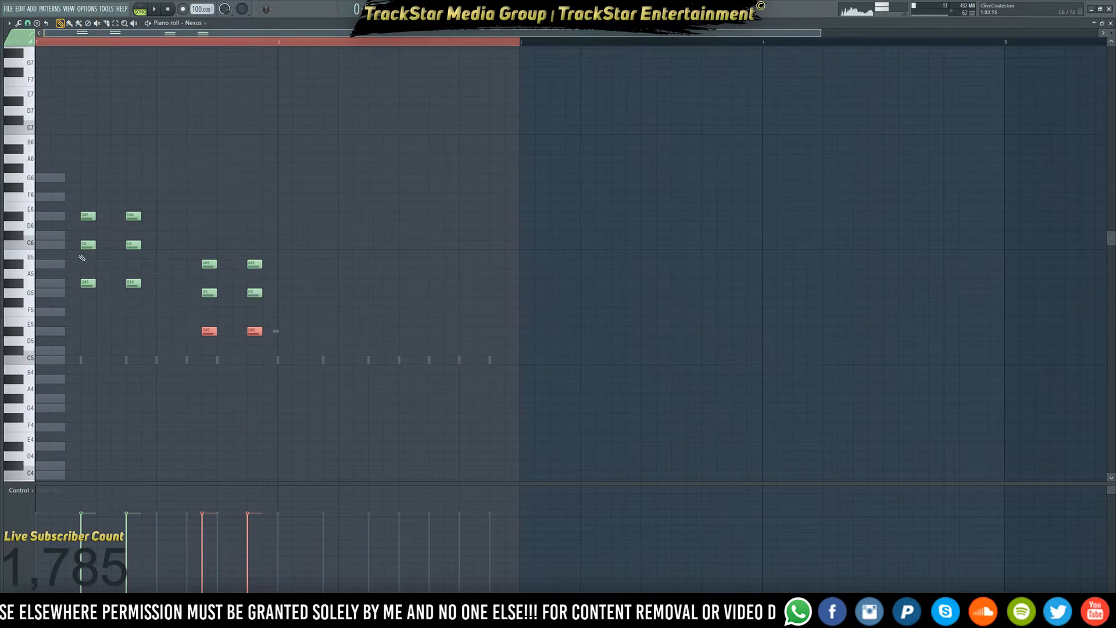
{"action": "scroll", "coordinate": [90, 225], "scroll_direction": "down", "scroll_amount": 1}
{"action": "left_click_drag", "start_coordinate": [87, 193], "coordinate": [164, 220]}
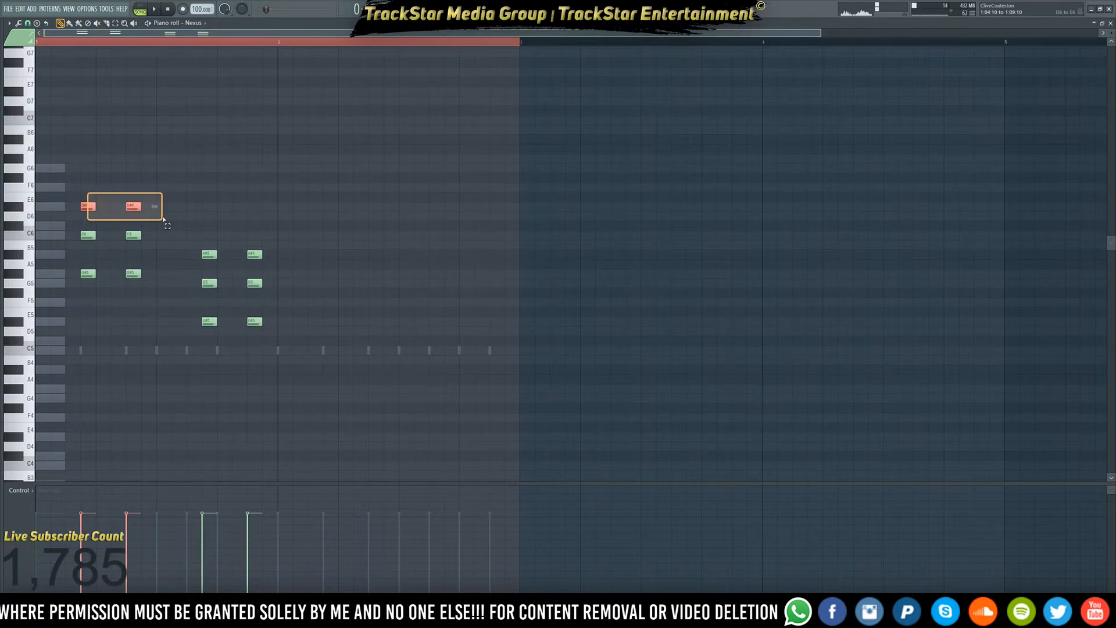
{"action": "key", "text": "ctrl+Down"}
{"action": "scroll", "coordinate": [167, 223], "scroll_direction": "down", "scroll_amount": 1}
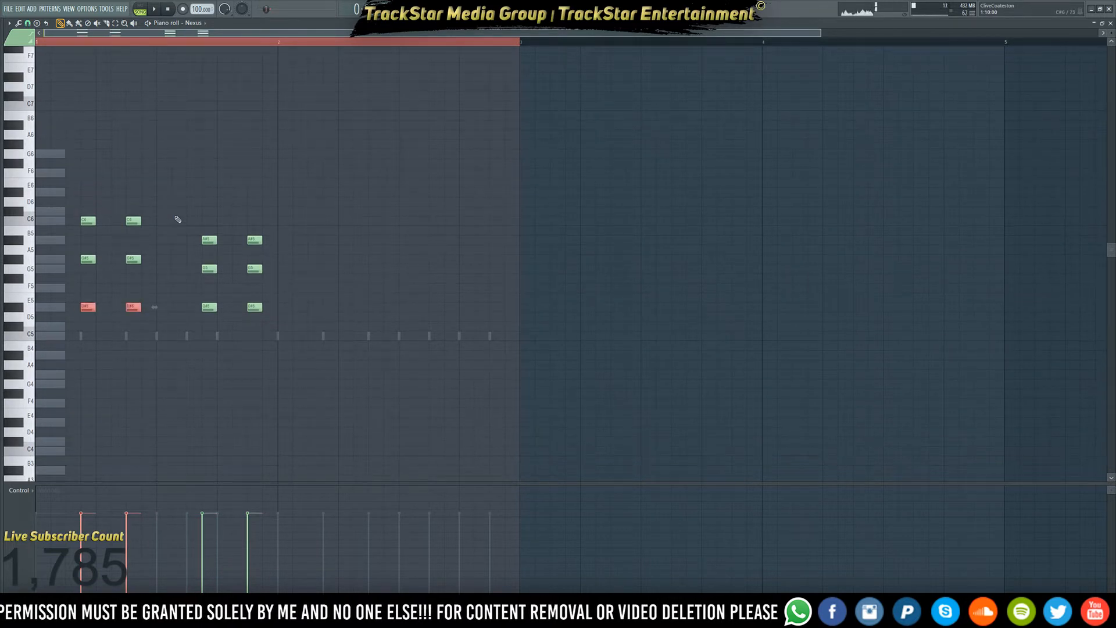
- Play the Nexus chords repeatedly against the drums to check their timing and harmony
{"action": "key", "text": "space"}
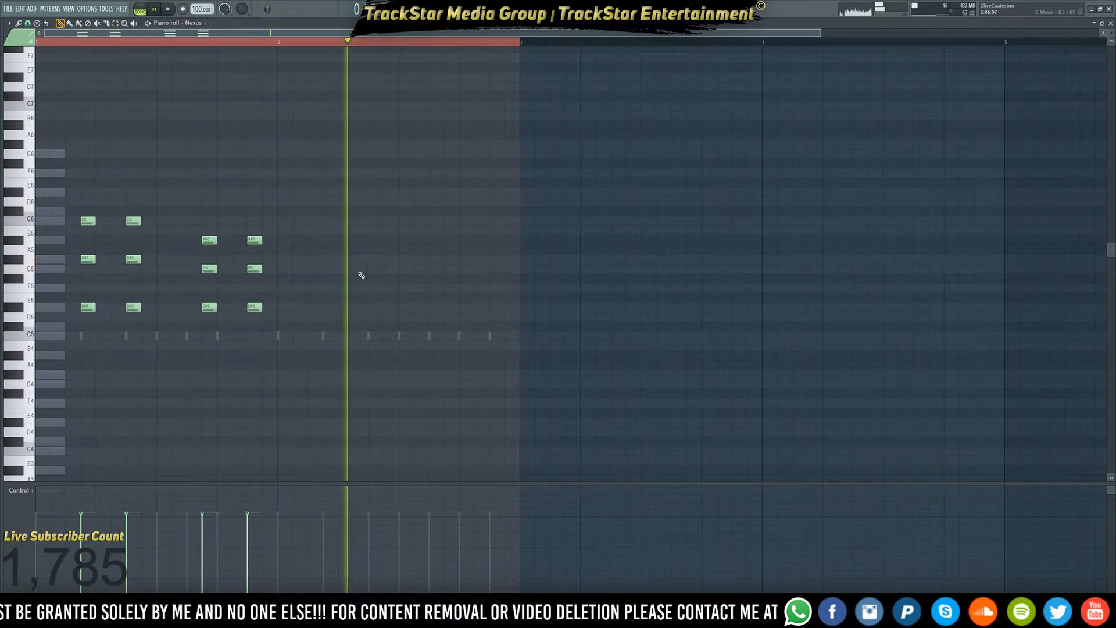
{"action": "key", "text": "space"}
{"action": "left_click_drag", "start_coordinate": [335, 378], "coordinate": [23, 119]}
{"action": "key", "text": "space"}
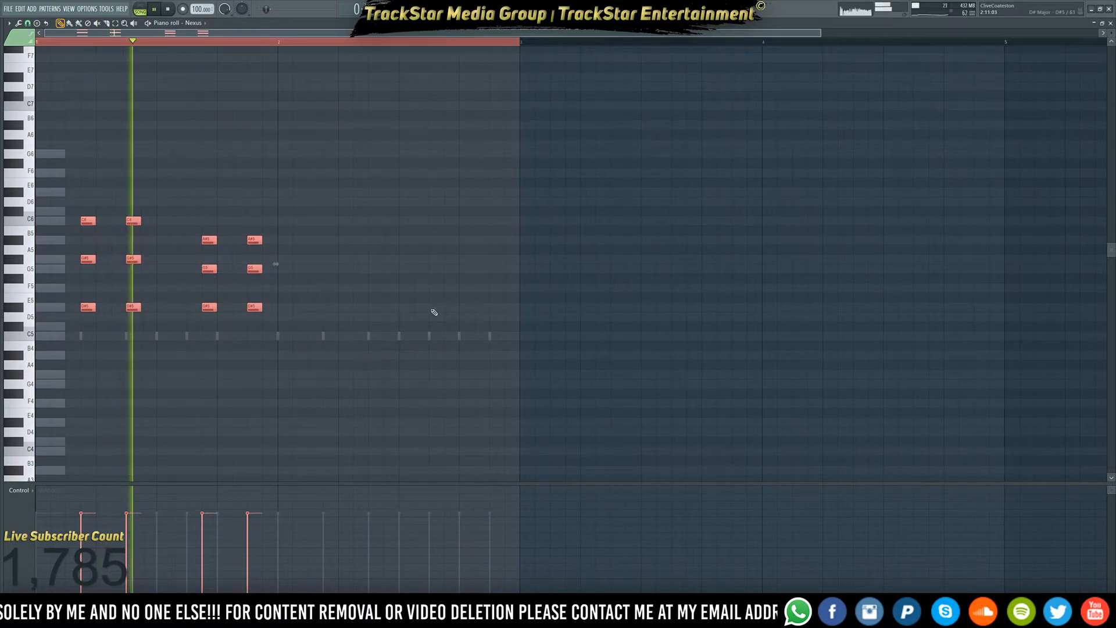
{"action": "key", "text": "space"}
{"action": "key", "text": "space"}
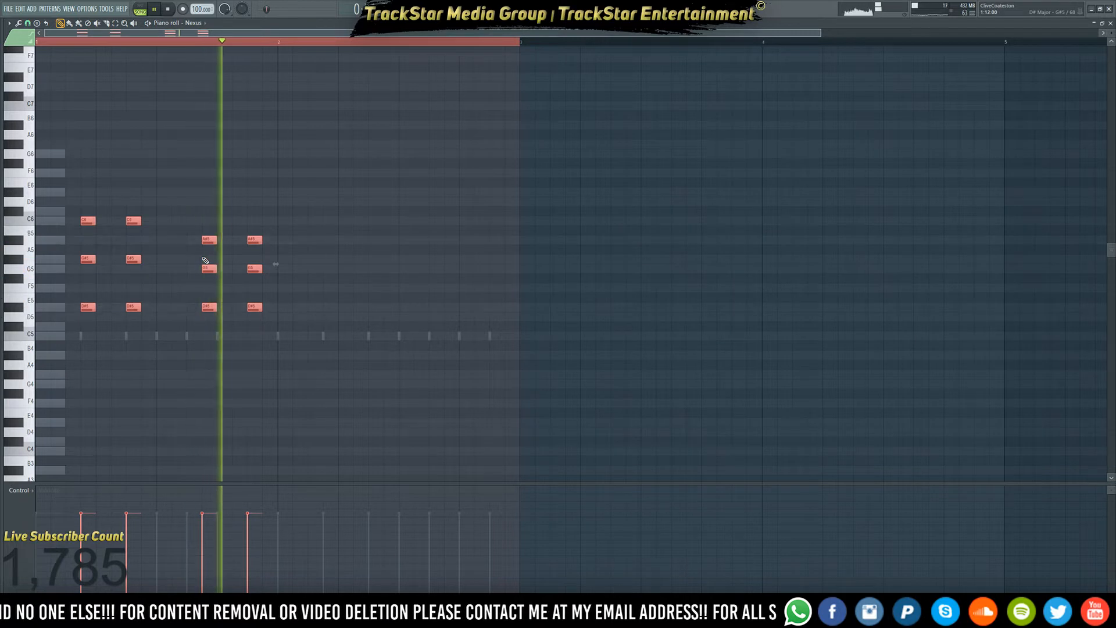
{"action": "key", "text": "space"}
{"action": "key", "text": "space"}
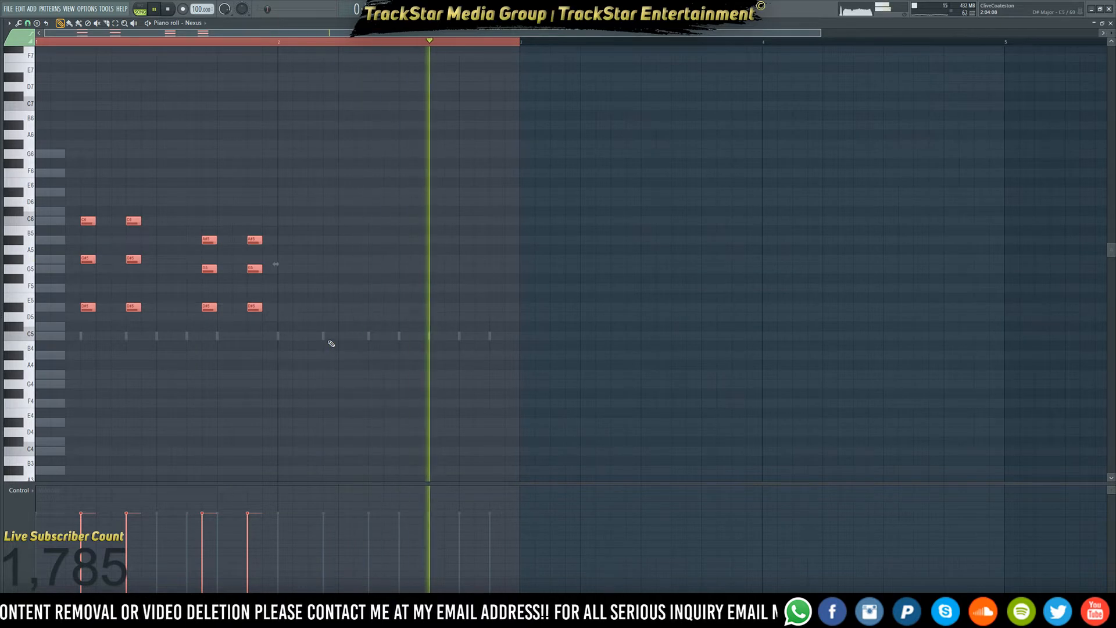
{"action": "key", "text": "space"}
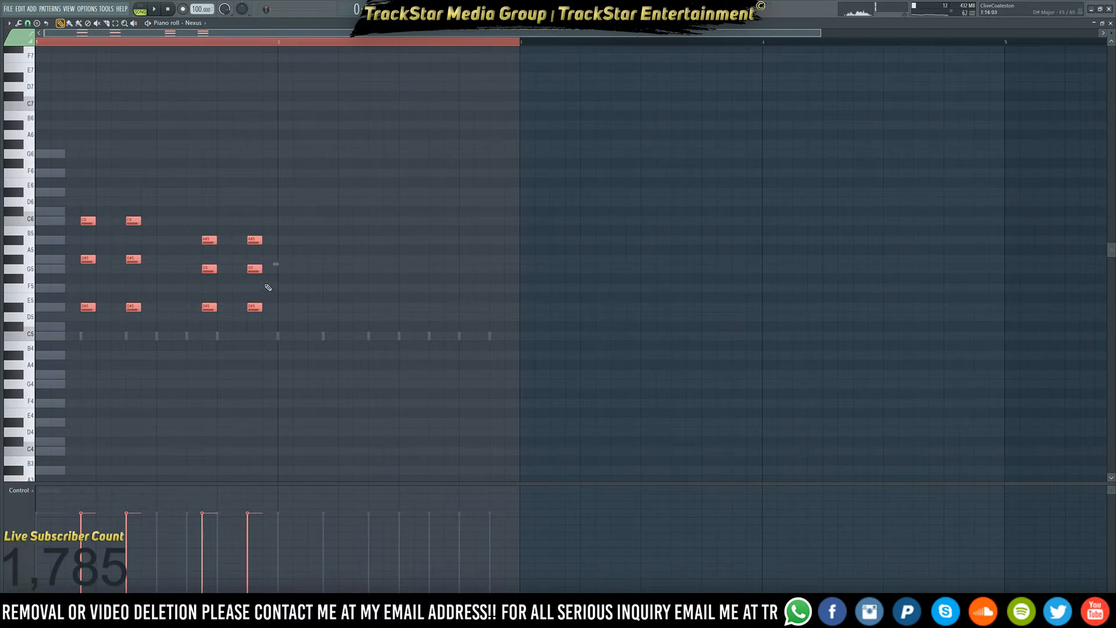
- Audition the pattern with the channel rack shown, and copy the last chord to step 4 of bar 2
{"action": "left_click", "coordinate": [558, 9]}
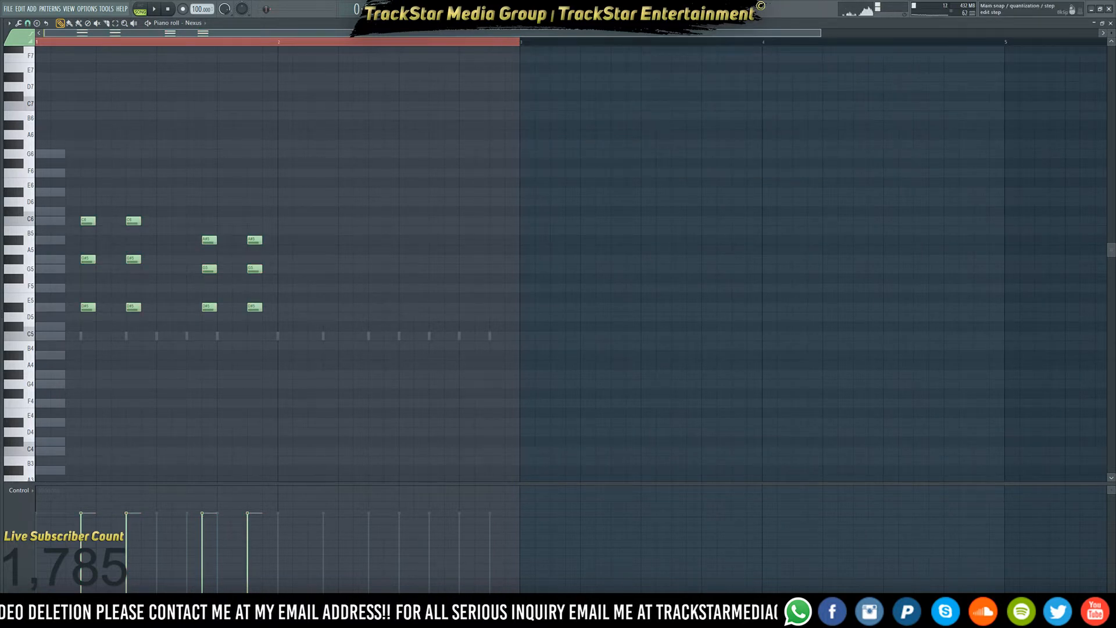
{"action": "left_click", "coordinate": [558, 9]}
{"action": "key", "text": "space"}
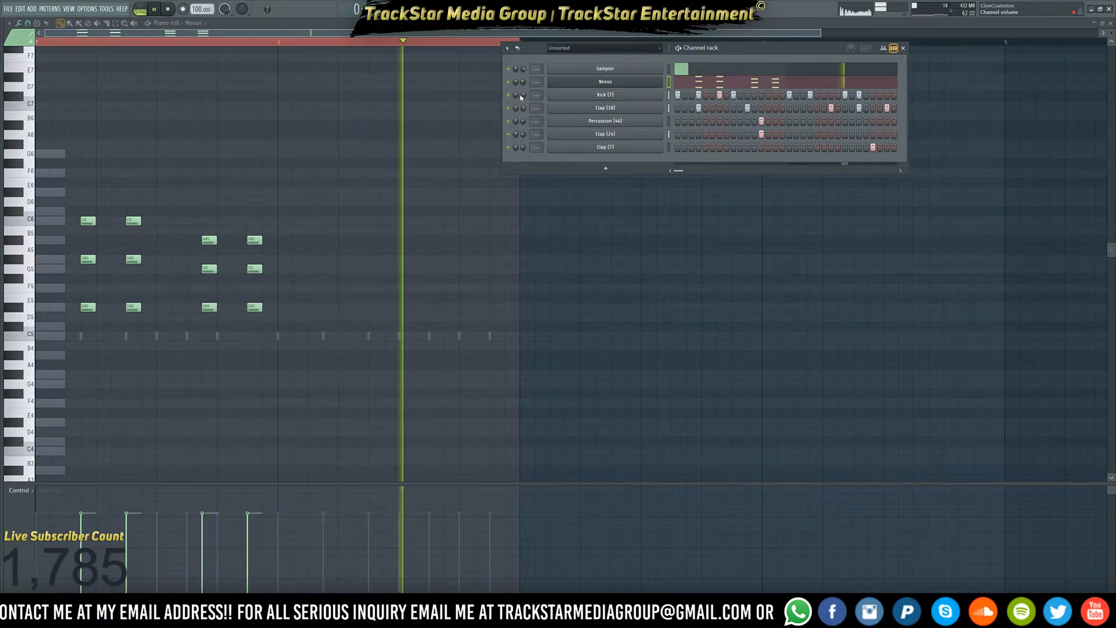
{"action": "key", "text": "space"}
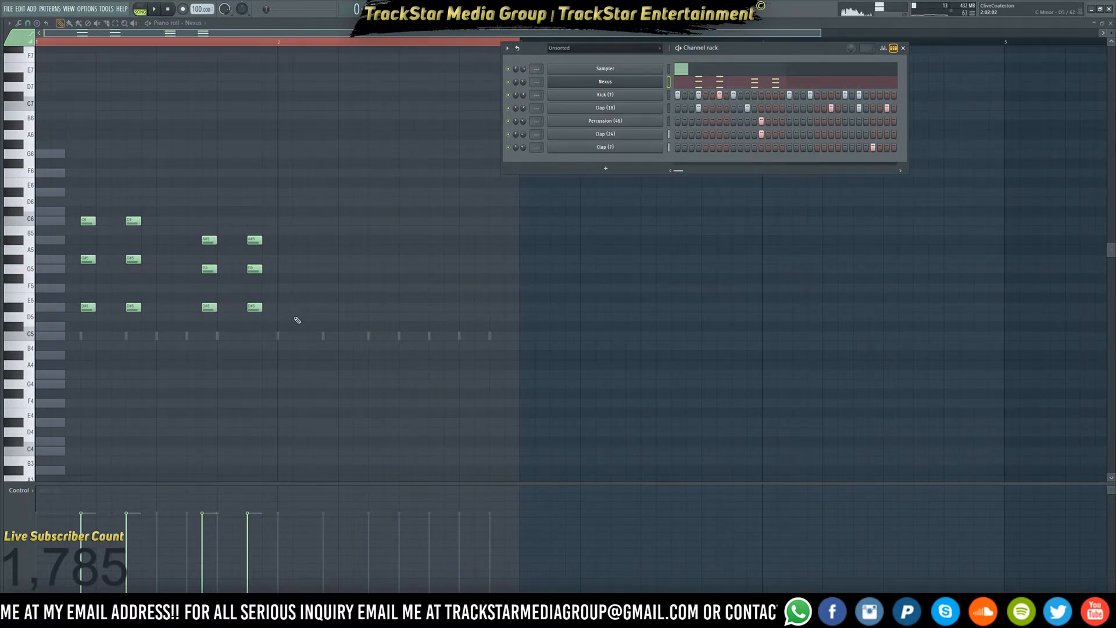
{"action": "key", "text": "F6"}
{"action": "left_click_drag", "start_coordinate": [307, 340], "coordinate": [257, 187]}
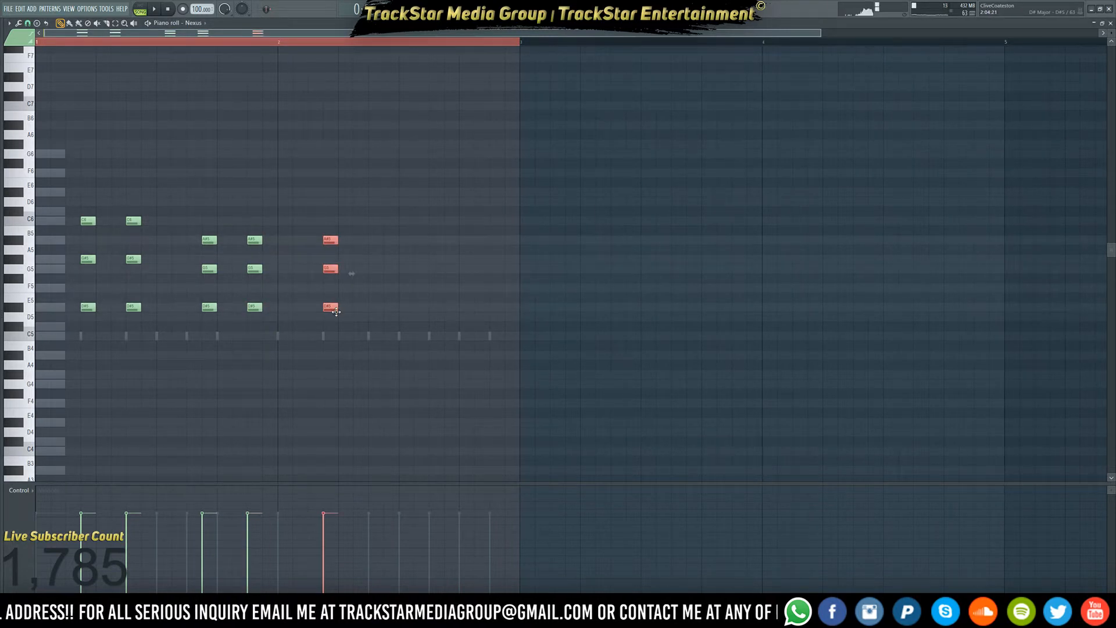
- Try C#5, F5 and G#5 chords at steps 4 and 7 of bar 2, play them back, and delete both chords
{"action": "scroll", "coordinate": [344, 294], "scroll_direction": "down", "scroll_amount": 1}
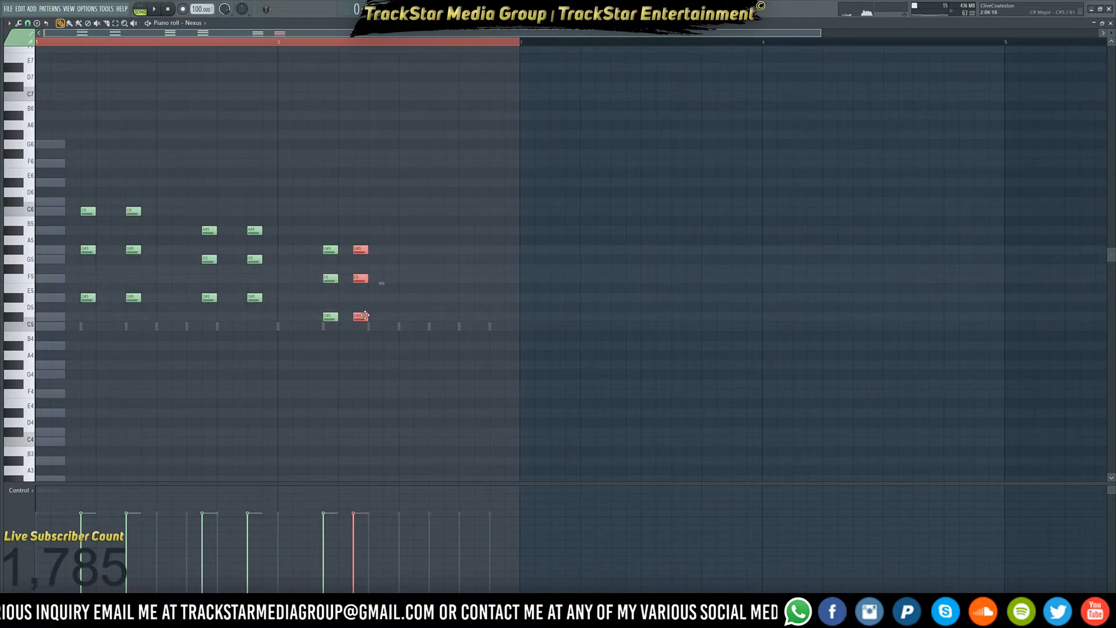
{"action": "key", "text": "F6"}
{"action": "key", "text": "space"}
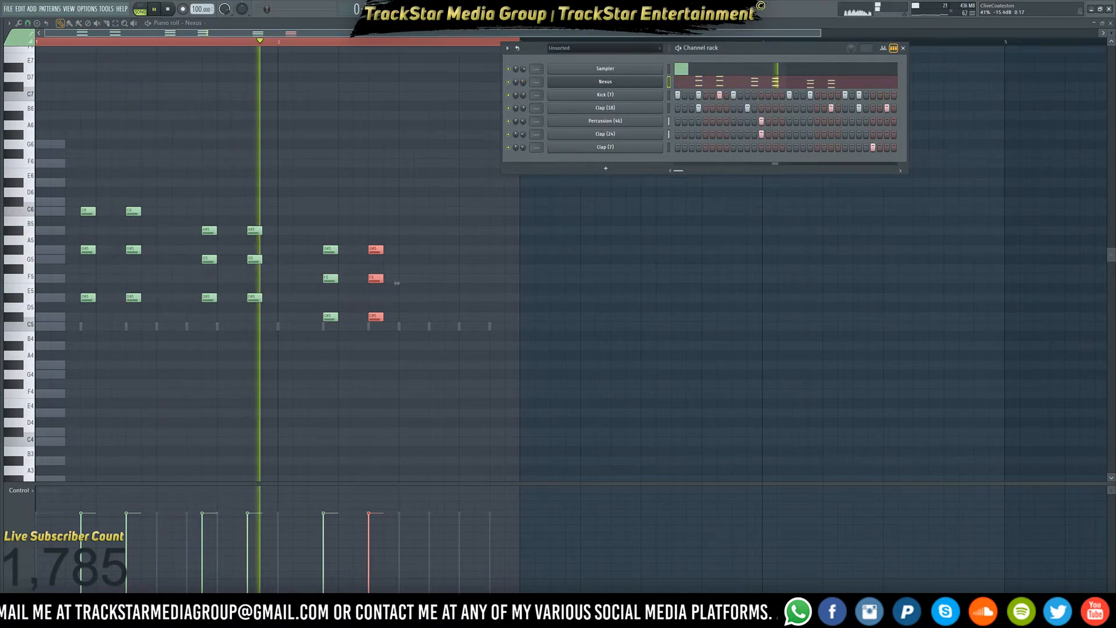
{"action": "key", "text": "F6"}
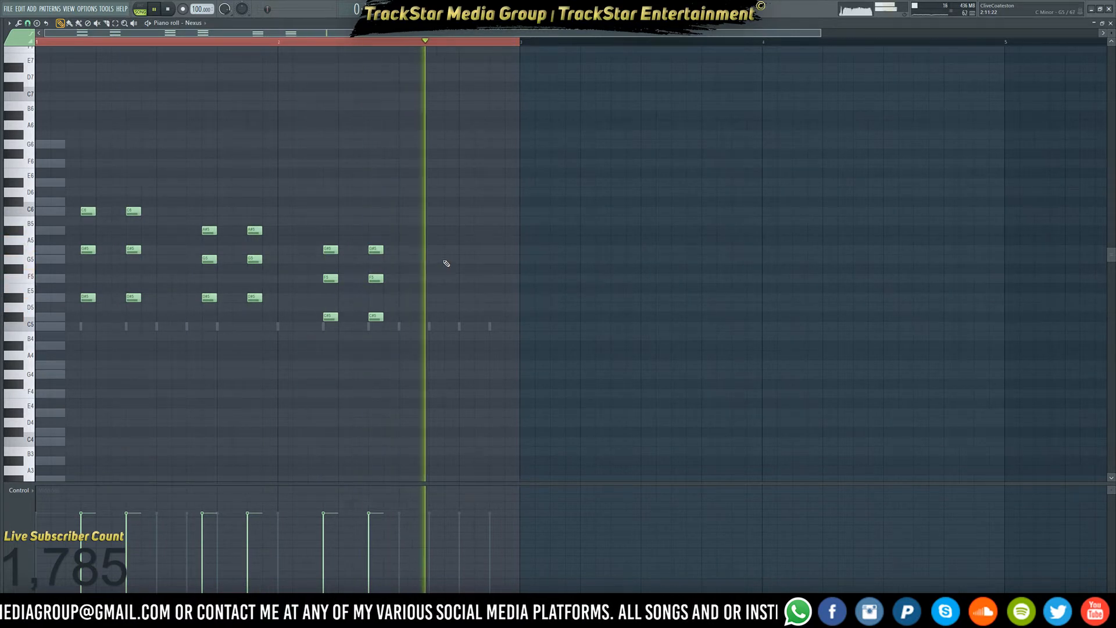
{"action": "left_click_drag", "start_coordinate": [431, 326], "coordinate": [292, 169]}
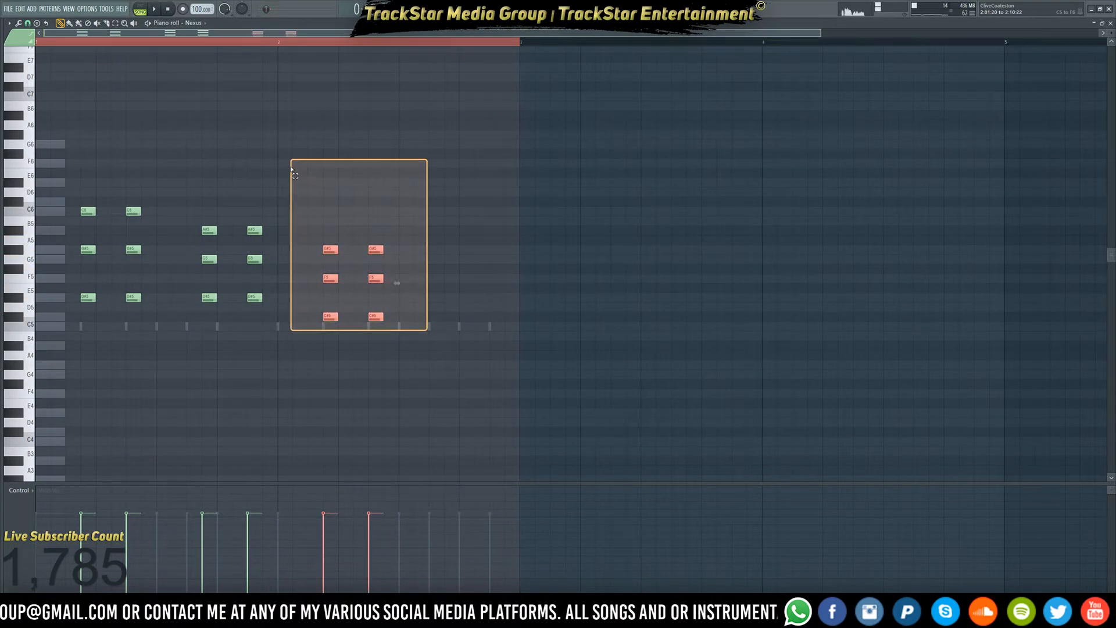
{"action": "right_click", "coordinate": [330, 317]}
- Copy bar 1's four chords to bar 2 in swapped order: D#5, G5, A#5 at steps 4 and 7; D#5, G#5, C6 at 12 and 15
{"action": "scroll", "coordinate": [330, 326], "scroll_direction": "up", "scroll_amount": 1}
{"action": "left_click_drag", "start_coordinate": [341, 352], "coordinate": [74, 120]}
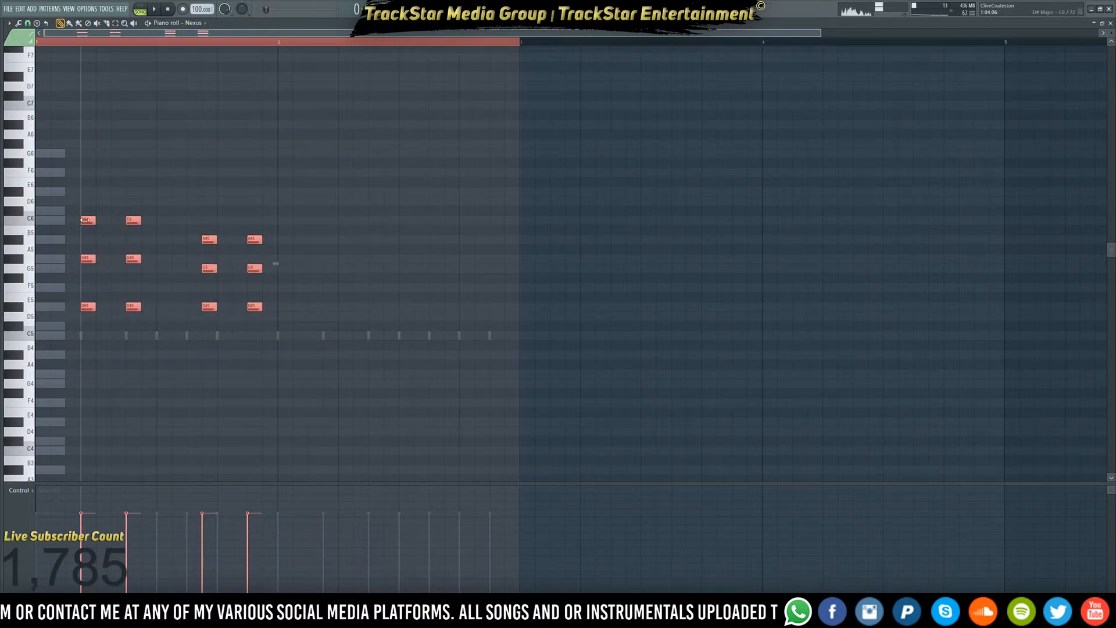
{"action": "left_click_drag", "start_coordinate": [88, 218], "coordinate": [383, 329]}
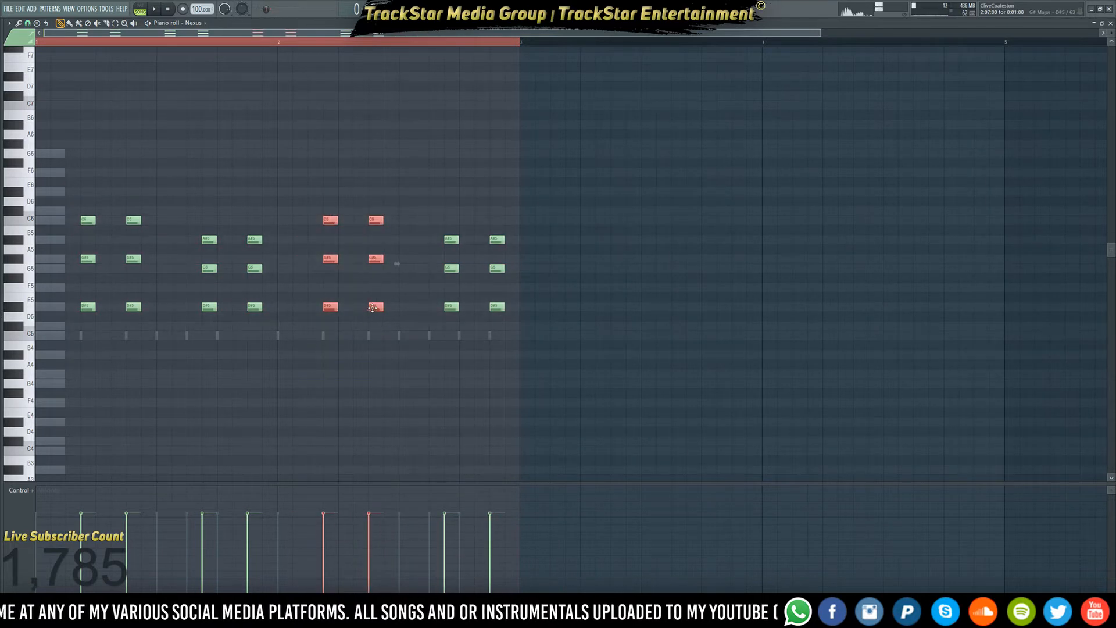
{"action": "left_click_drag", "start_coordinate": [624, 304], "coordinate": [640, 303]}
{"action": "left_click_drag", "start_coordinate": [677, 342], "coordinate": [375, 138]}
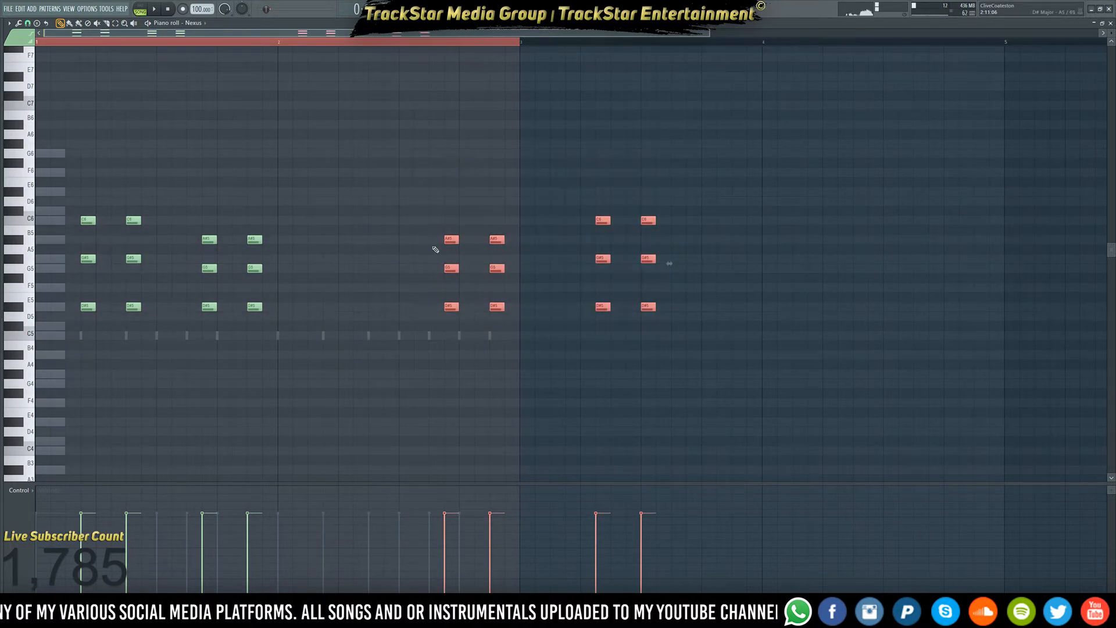
{"action": "left_click_drag", "start_coordinate": [449, 238], "coordinate": [329, 239]}
{"action": "key", "text": "space"}
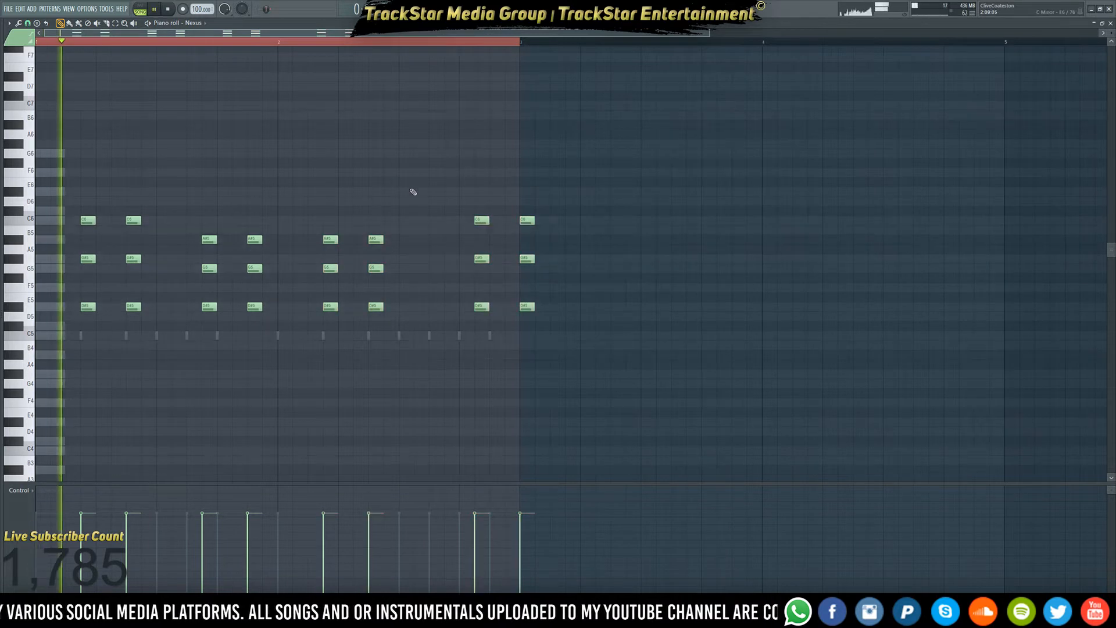
{"action": "left_click_drag", "start_coordinate": [488, 309], "coordinate": [458, 309]}
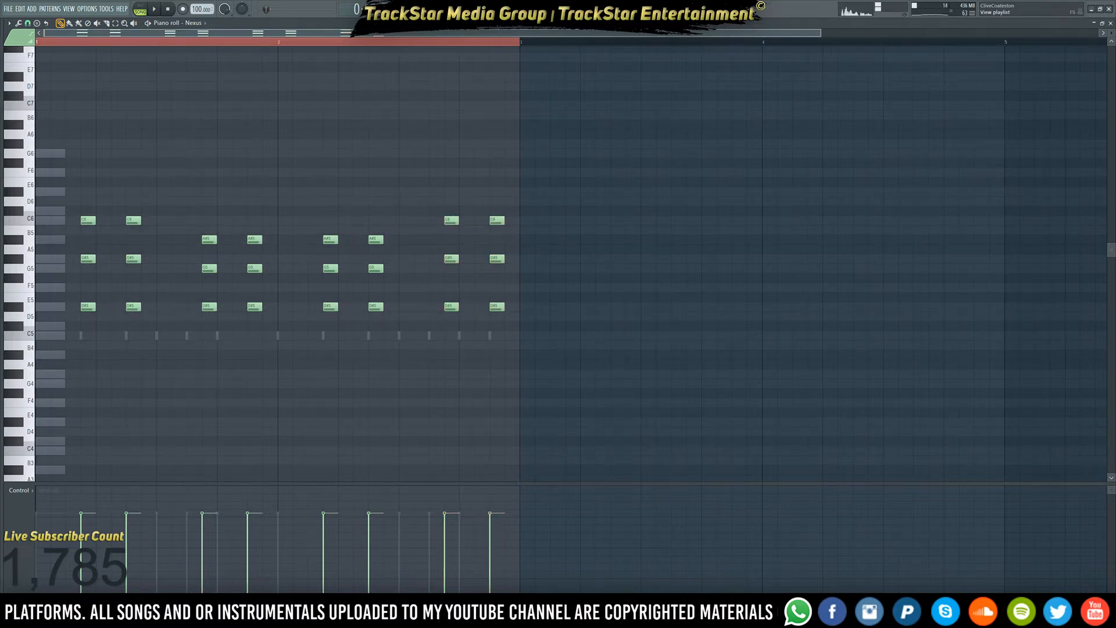
- In the playlist, enable the reference song on Track 2 alongside Pattern 1 on Track 3
{"action": "left_click", "coordinate": [881, 7]}
{"action": "key", "text": "F5"}
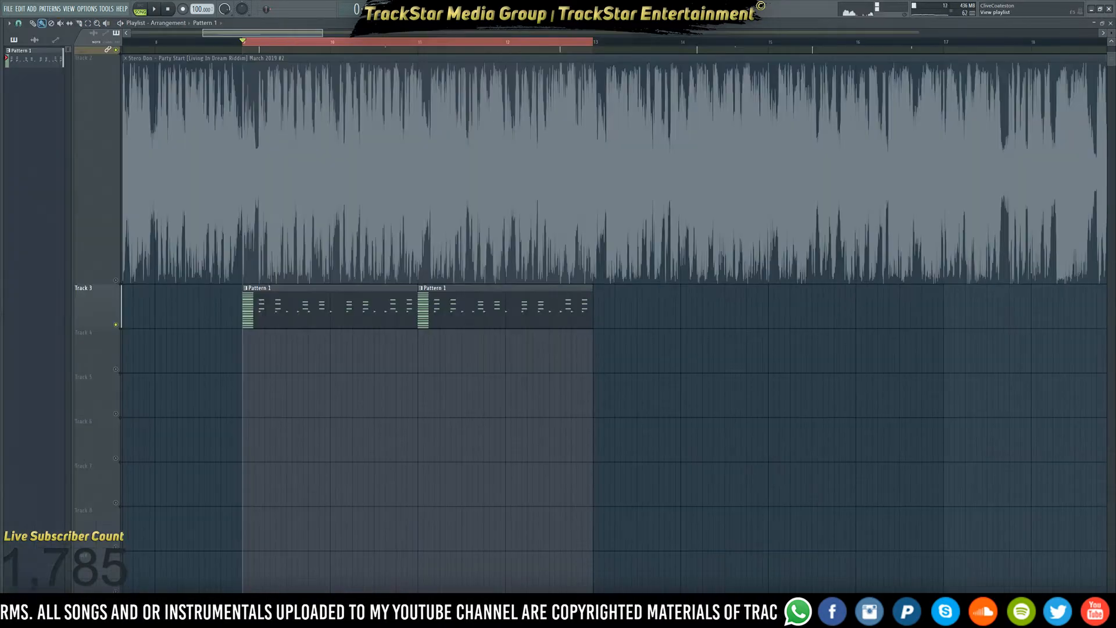
{"action": "left_click", "coordinate": [117, 280]}
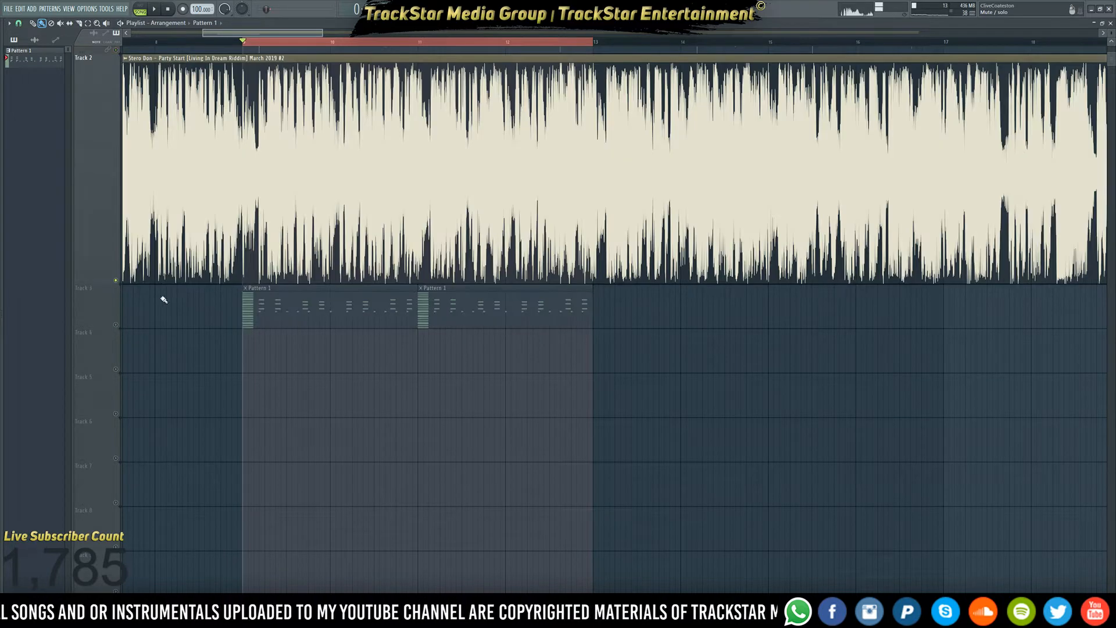
{"action": "right_click", "coordinate": [116, 325]}
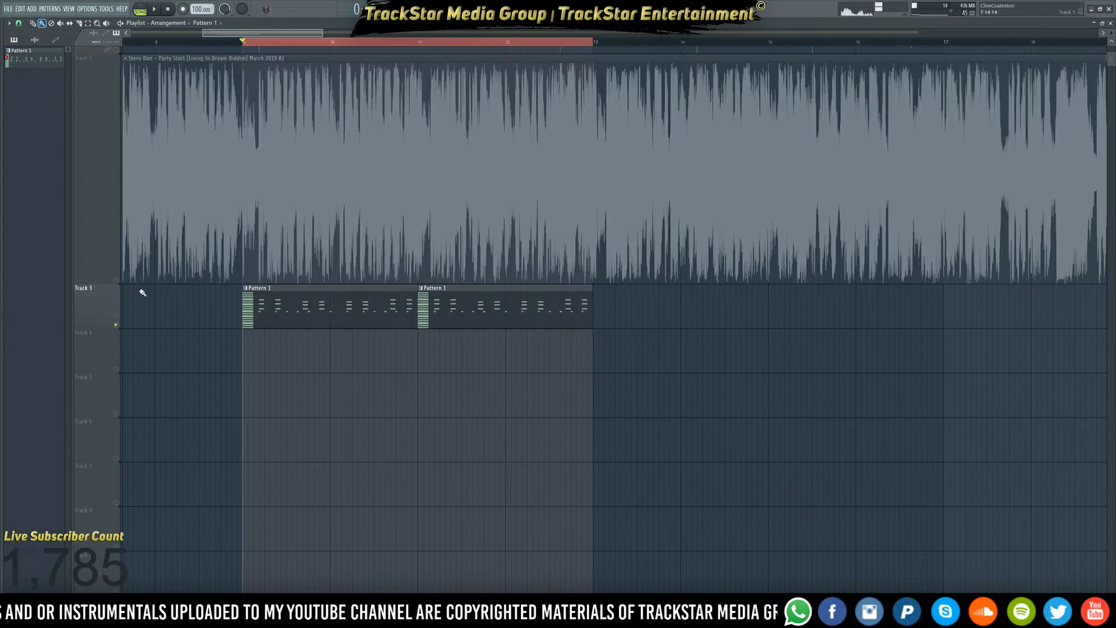
{"action": "left_click", "coordinate": [117, 281]}
- Mute the kick, clap and percussion channels in Pattern 1 and play the Nexus chords without the drums
{"action": "double_click", "coordinate": [318, 297]}
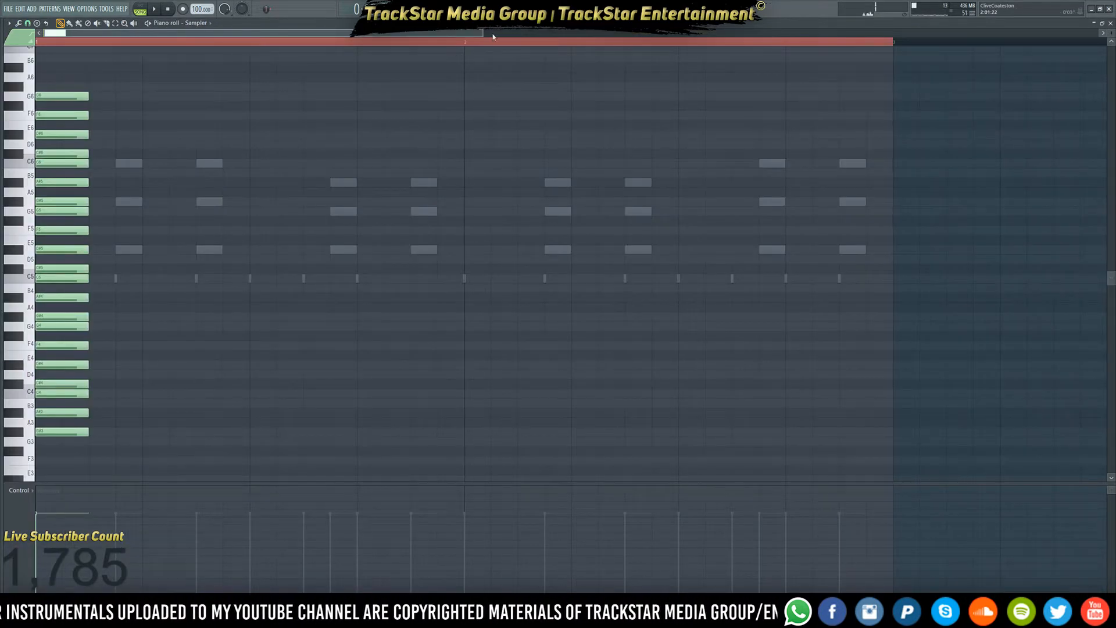
{"action": "left_click", "coordinate": [880, 7]}
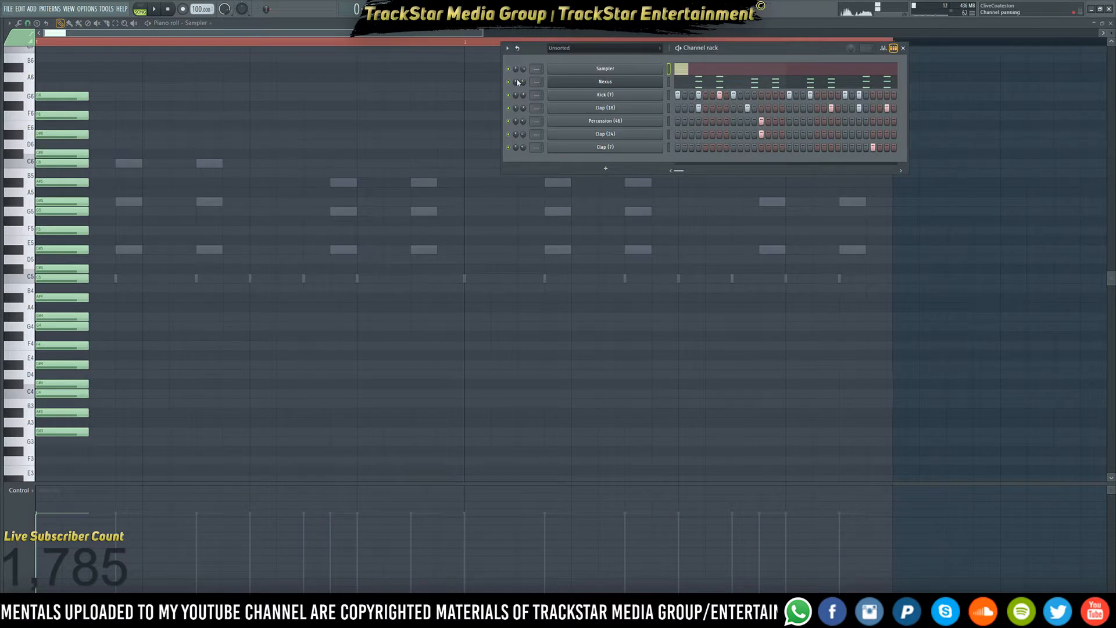
{"action": "left_click", "coordinate": [509, 134]}
{"action": "key", "text": "space"}
{"action": "left_click", "coordinate": [508, 147]}
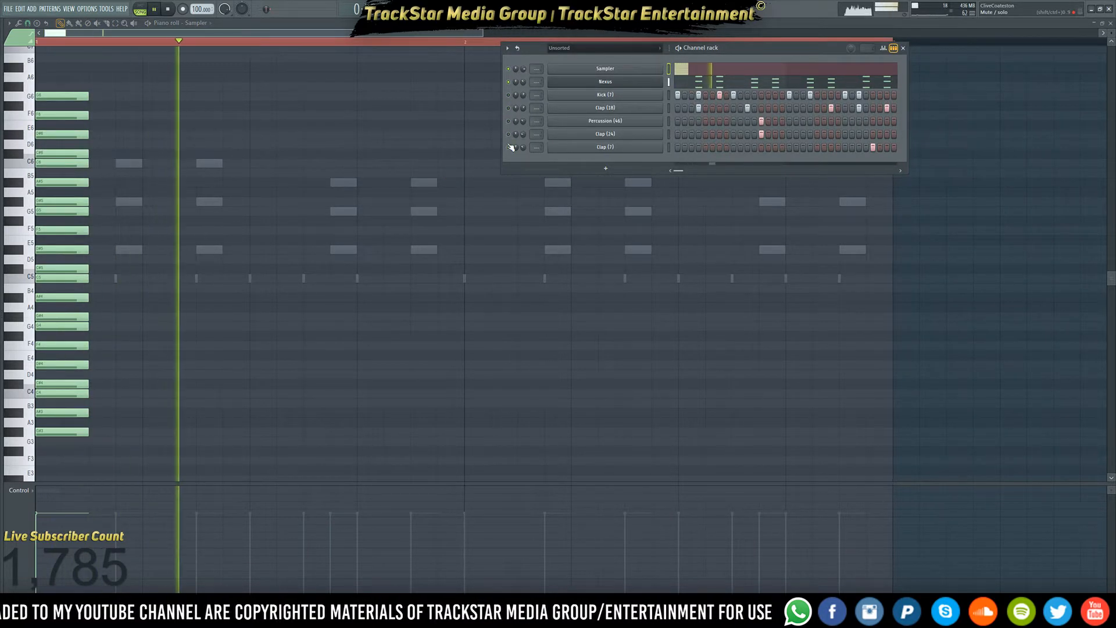
{"action": "key", "text": "space"}
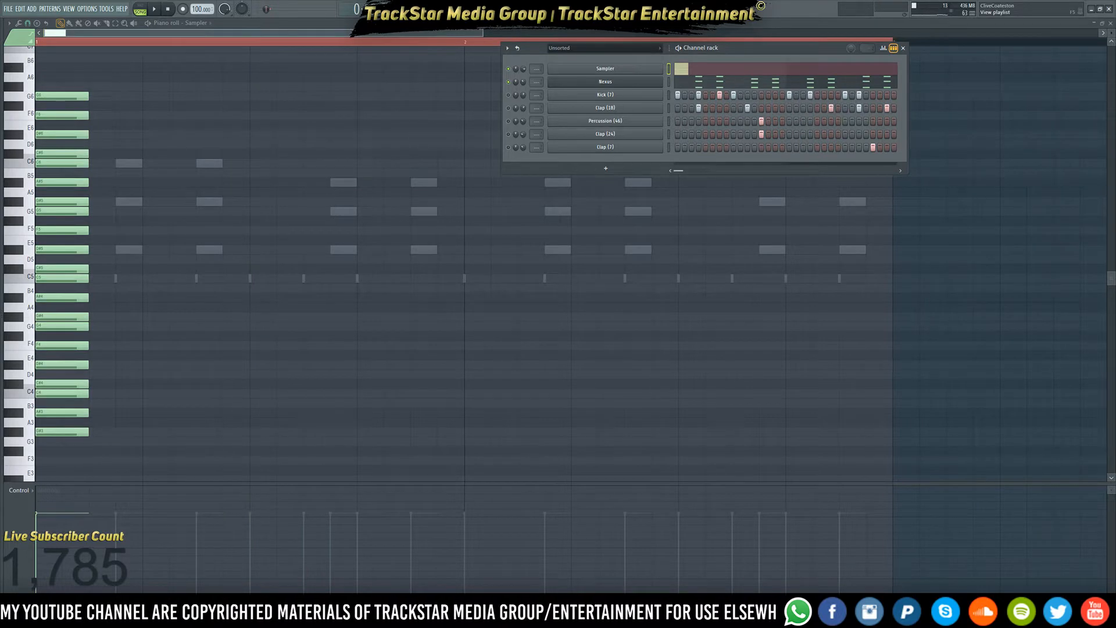
- In the playlist, solo the first reference audio track, re-enable Pattern 1 on Track 3, and play both together
{"action": "left_click", "coordinate": [567, 8]}
{"action": "scroll", "coordinate": [256, 258], "scroll_direction": "up", "scroll_amount": 3}
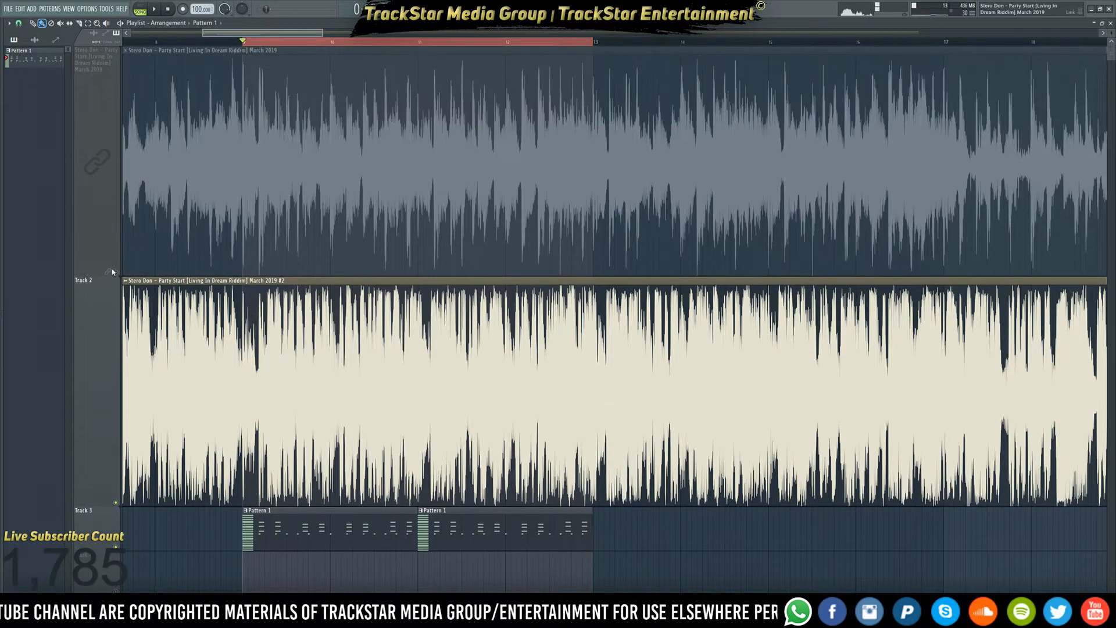
{"action": "right_click", "coordinate": [117, 272]}
{"action": "left_click", "coordinate": [116, 547]}
{"action": "key", "text": "space"}
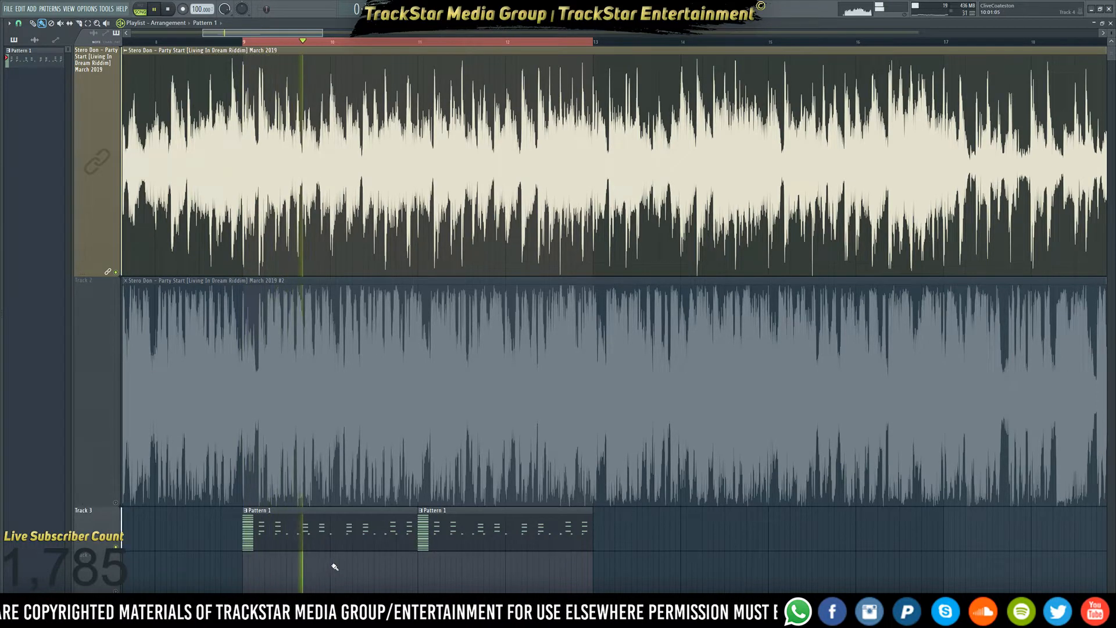
- Raise the top notes of the Nexus chords at steps 4 and 7 of bar 2 to C6 and play them back
{"action": "double_click", "coordinate": [346, 531]}
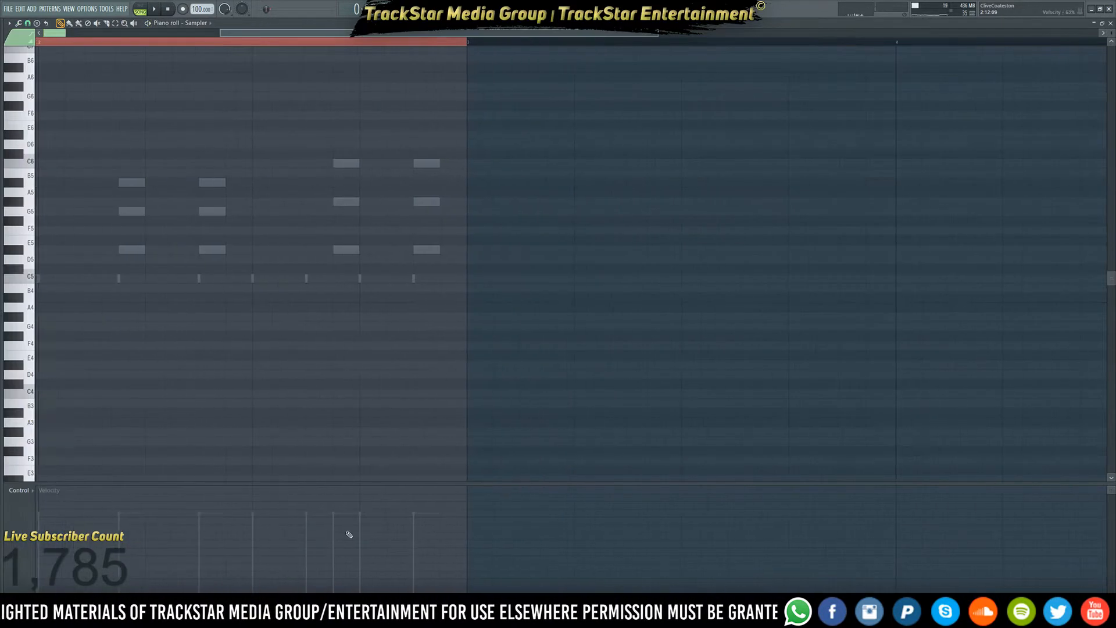
{"action": "double_click", "coordinate": [212, 185]}
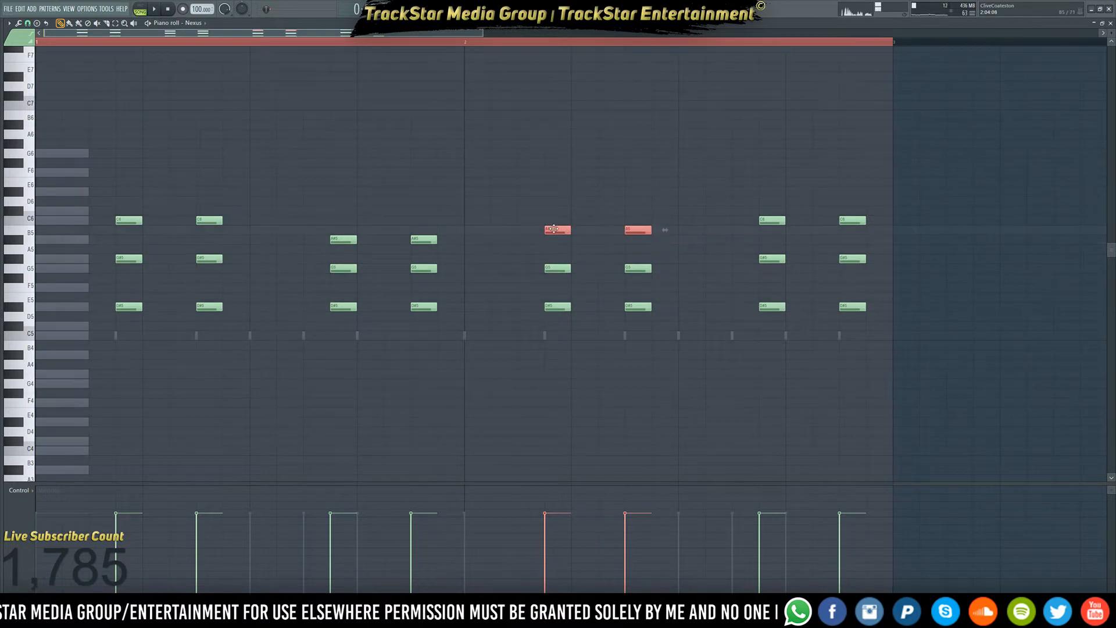
{"action": "key", "text": "space"}
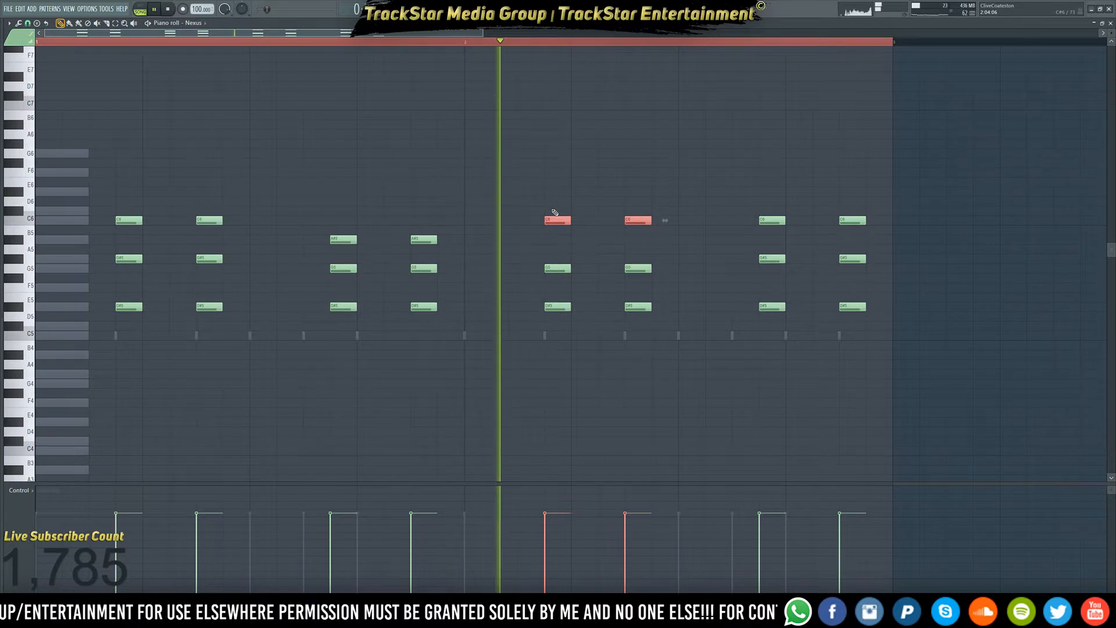
{"action": "key", "text": "space"}
- Replace the last two chords of bar 2 with copies of bar 1's D#5, G5 and A#5 pair at steps 12 and 15, and play them
{"action": "left_click_drag", "start_coordinate": [734, 207], "coordinate": [879, 339]}
{"action": "key", "text": "Delete"}
{"action": "left_click_drag", "start_coordinate": [479, 329], "coordinate": [329, 235]}
{"action": "left_click_drag", "start_coordinate": [340, 304], "coordinate": [735, 303]}
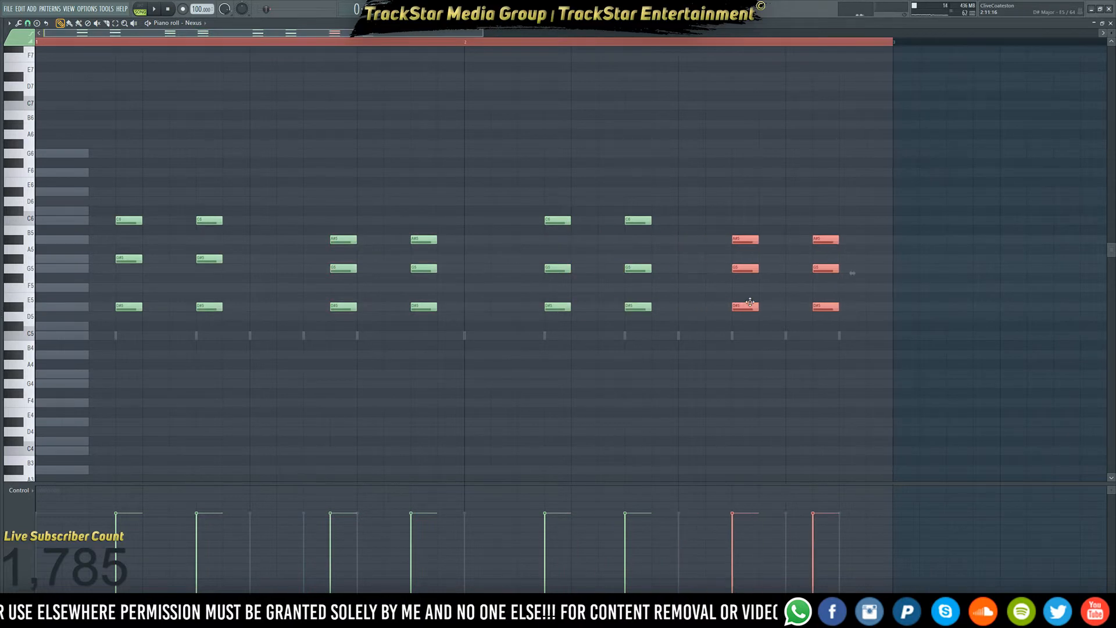
{"action": "key", "text": "space"}
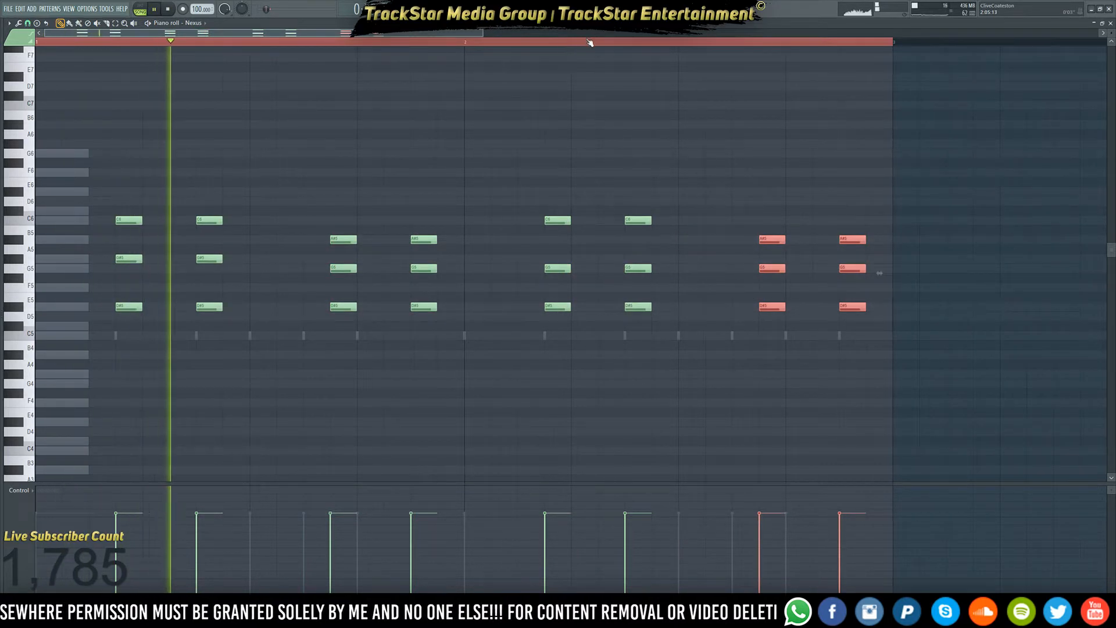
- Set the piano roll snap to none, shorten all Nexus notes together to 16 ticks, and clear the selection
{"action": "scroll", "coordinate": [590, 42], "scroll_direction": "down", "scroll_amount": 1}
{"action": "key", "text": "ctrl+a"}
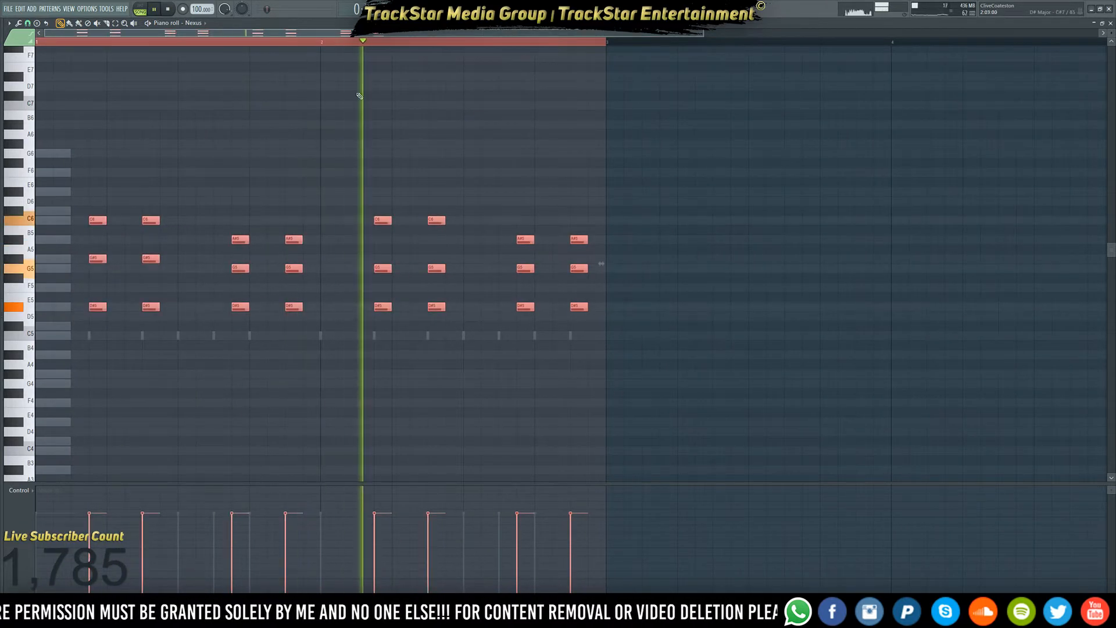
{"action": "left_click", "coordinate": [27, 23]}
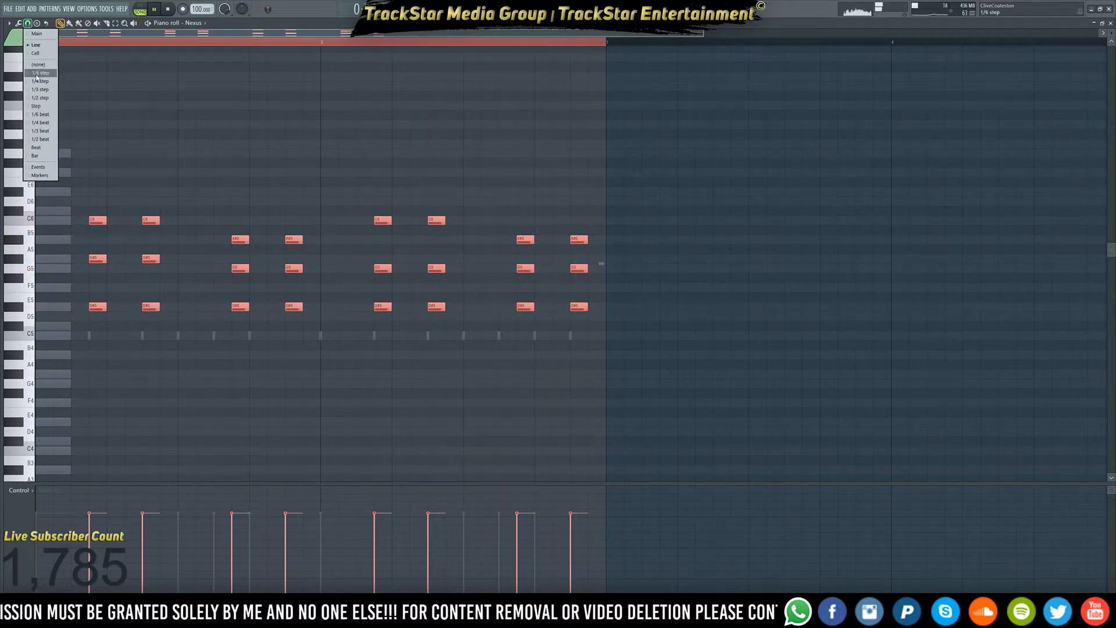
{"action": "left_click", "coordinate": [45, 67]}
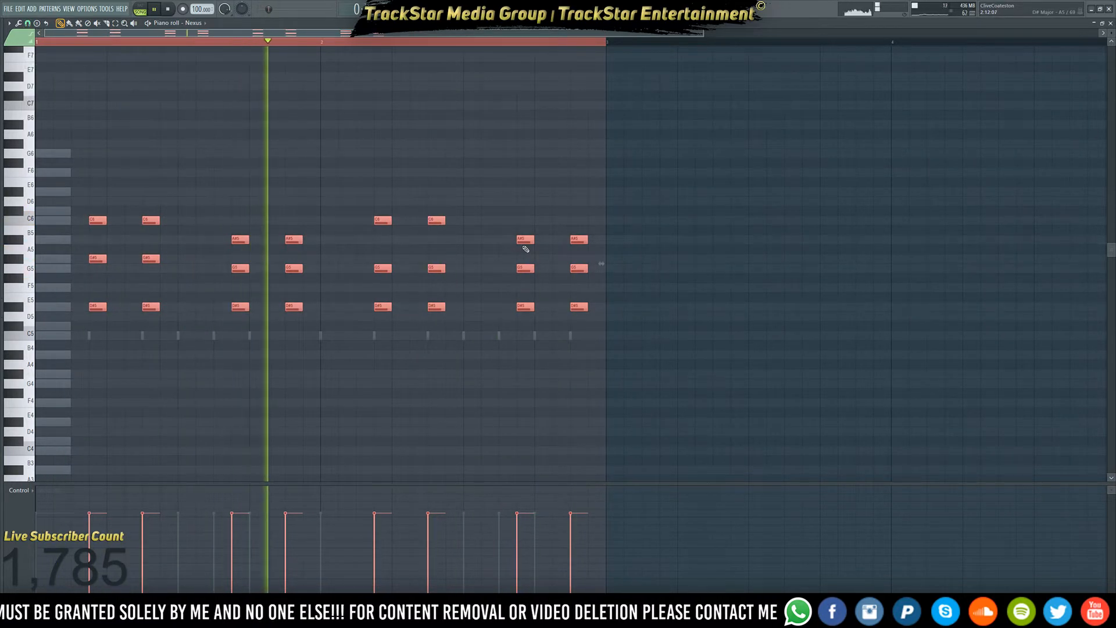
{"action": "left_click_drag", "start_coordinate": [528, 238], "coordinate": [522, 238]}
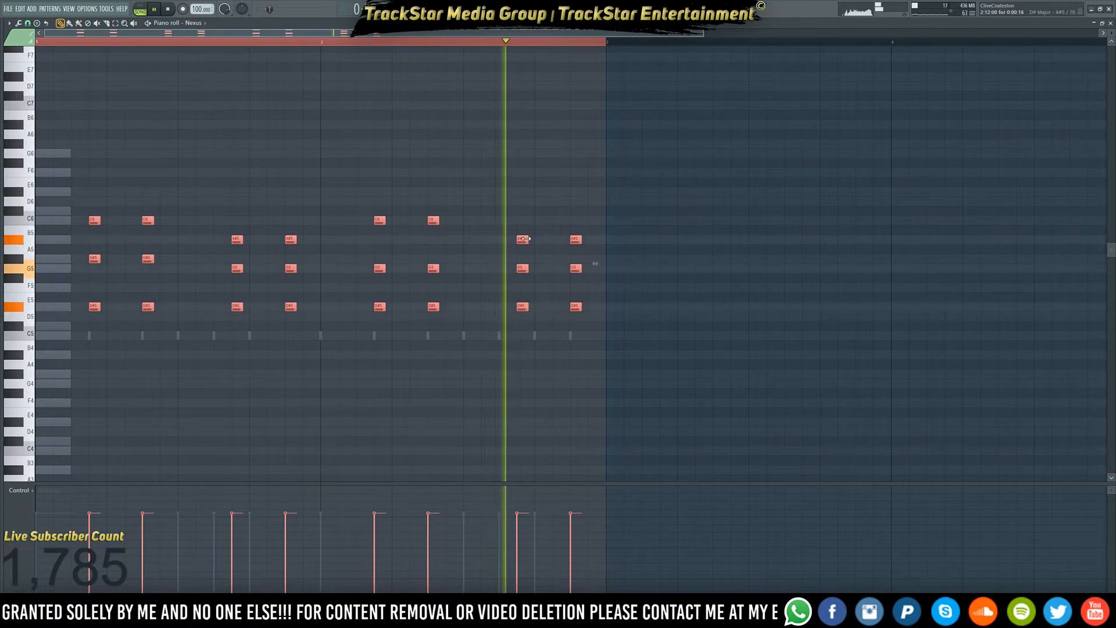
{"action": "left_click", "coordinate": [483, 176], "text": "ctrl"}
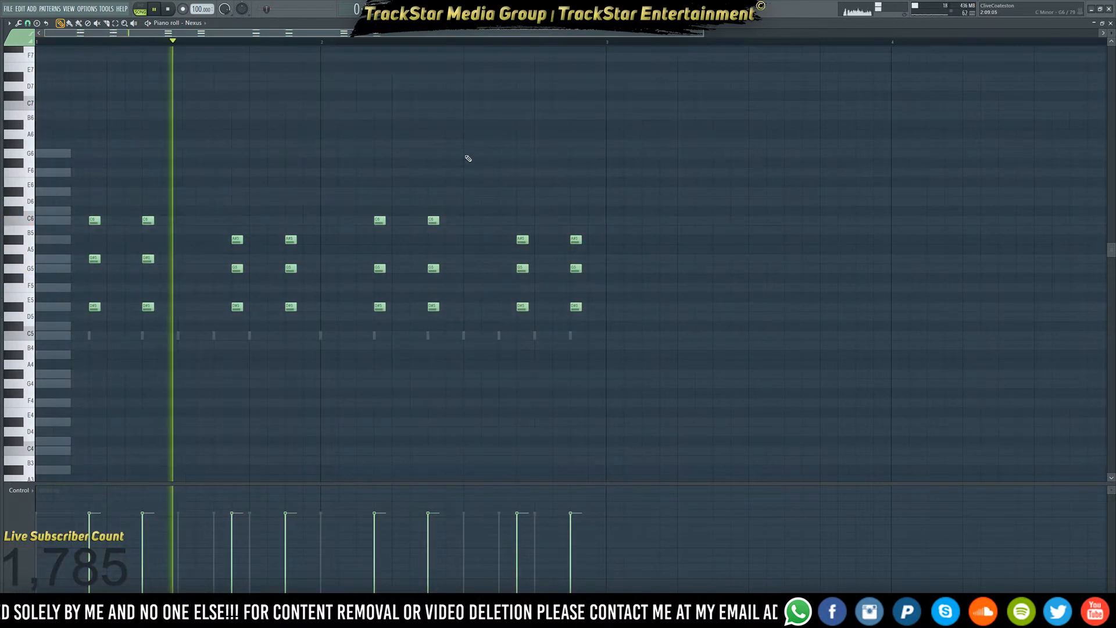
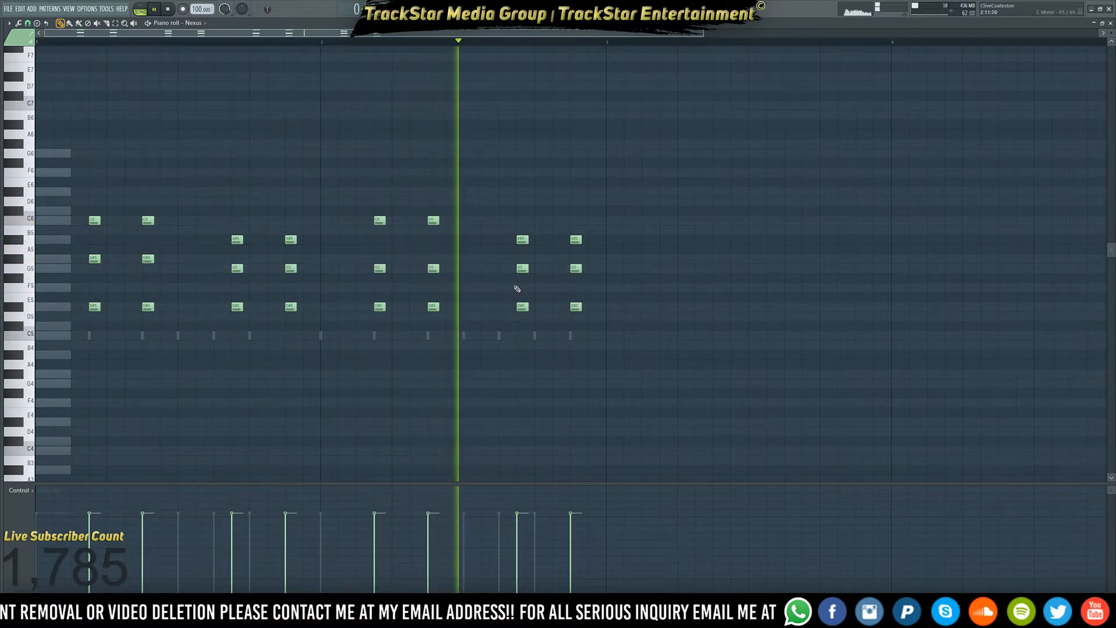
- Stop playback and start inserting a new instrument plugin at the Kick (7) channel in the channel rack
{"action": "left_click", "coordinate": [573, 9]}
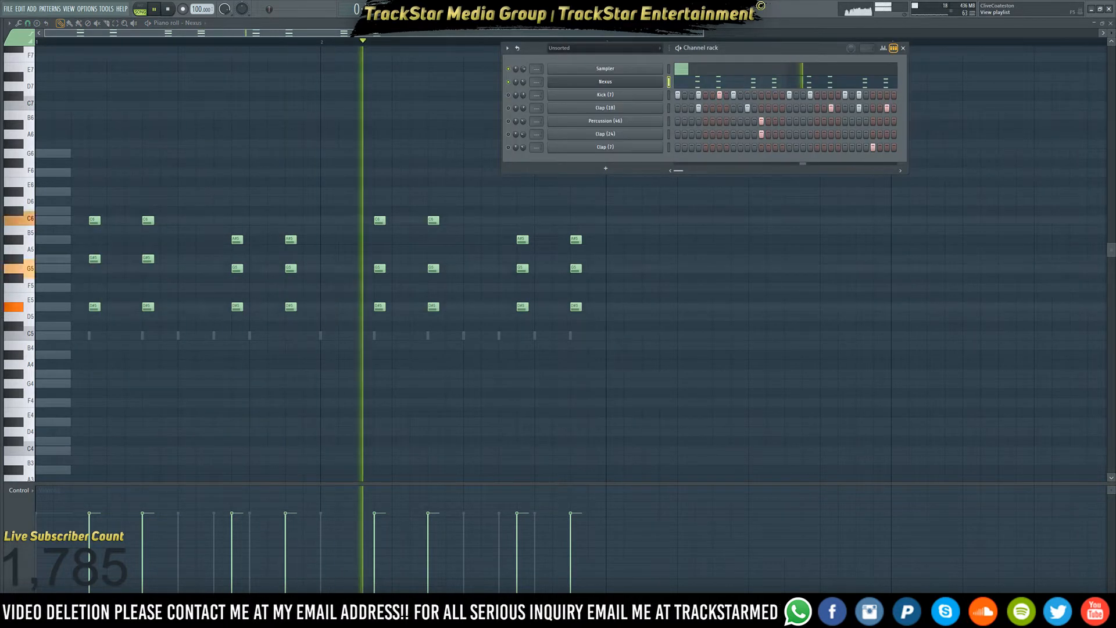
{"action": "key", "text": "space"}
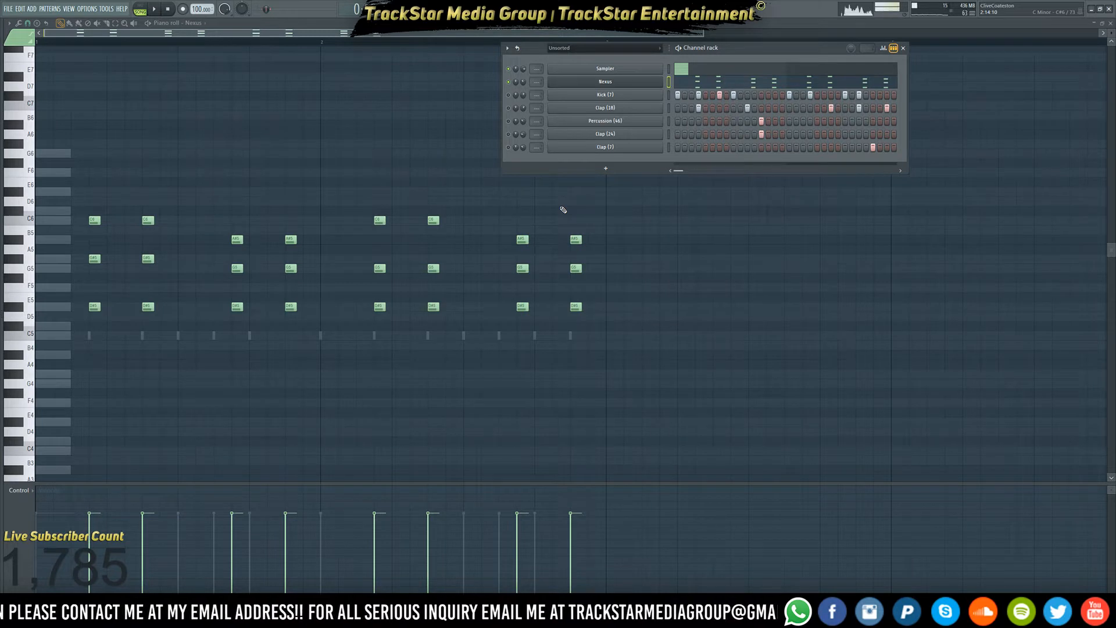
{"action": "right_click", "coordinate": [661, 95]}
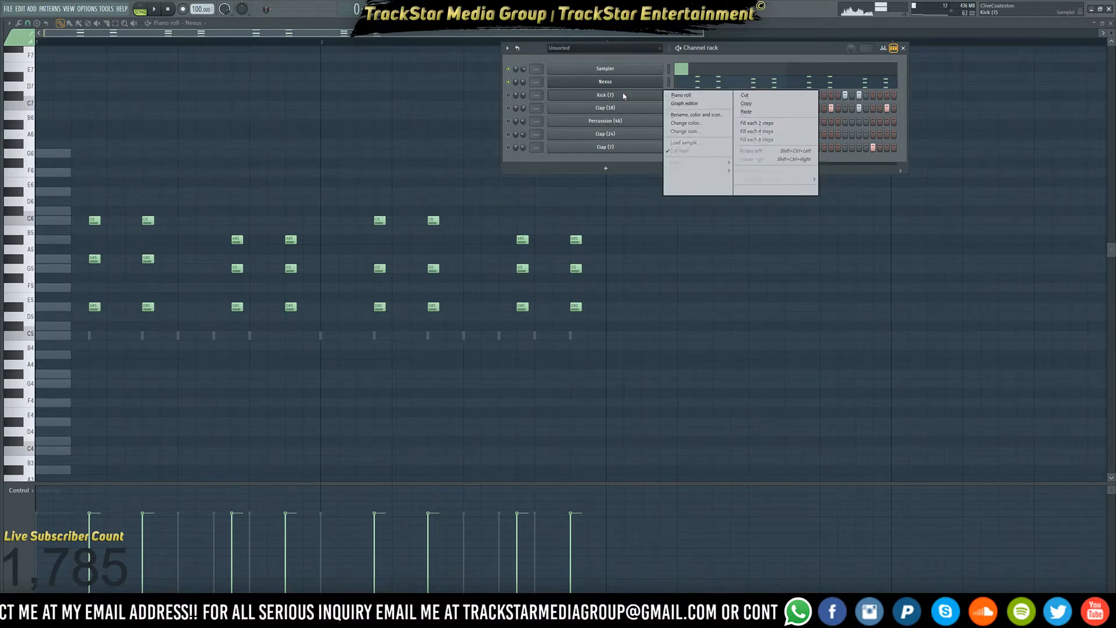
{"action": "mouse_move", "coordinate": [716, 164]}
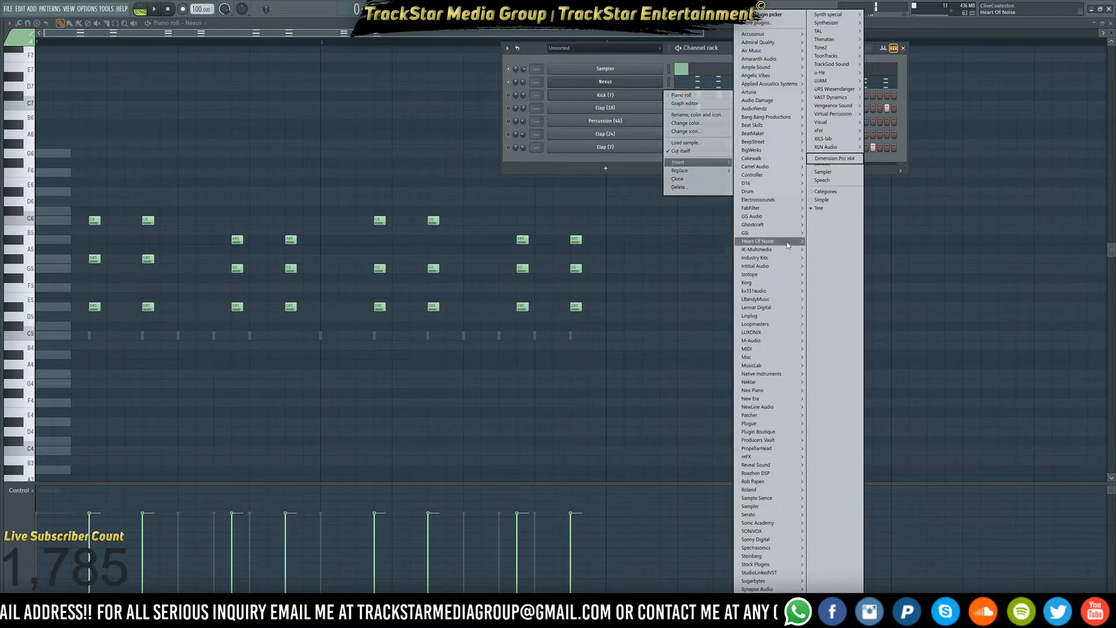
- Insert a Philharmonik 2 [64bit] channel below Nexus and paste the copied chord notes into it
{"action": "mouse_move", "coordinate": [789, 250]}
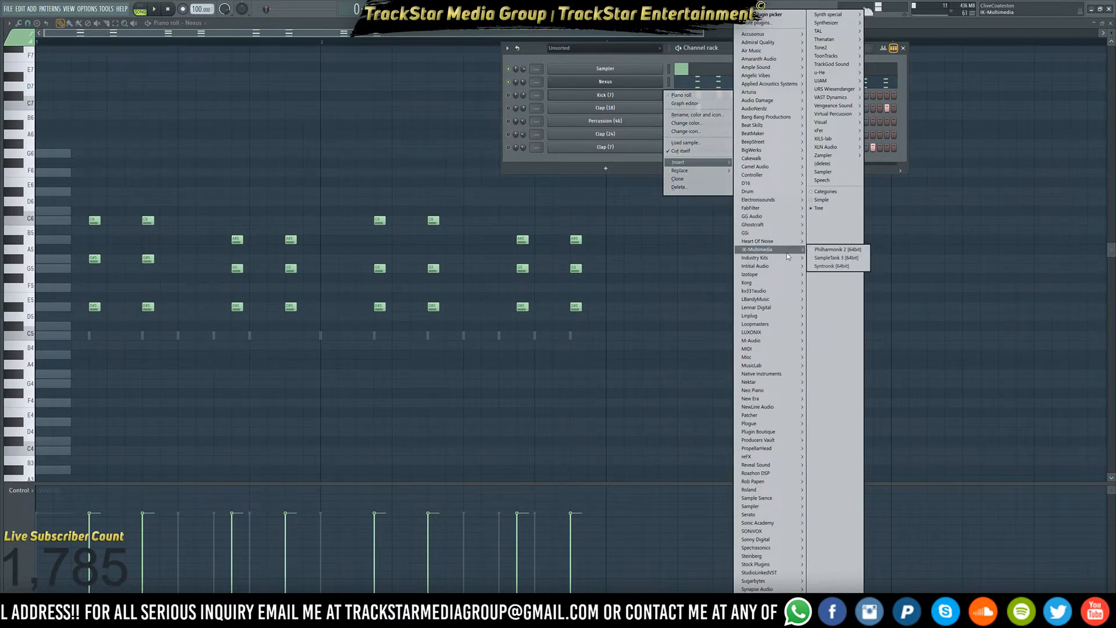
{"action": "left_click", "coordinate": [854, 250]}
{"action": "left_click", "coordinate": [669, 96]}
{"action": "key", "text": "ctrl+v"}
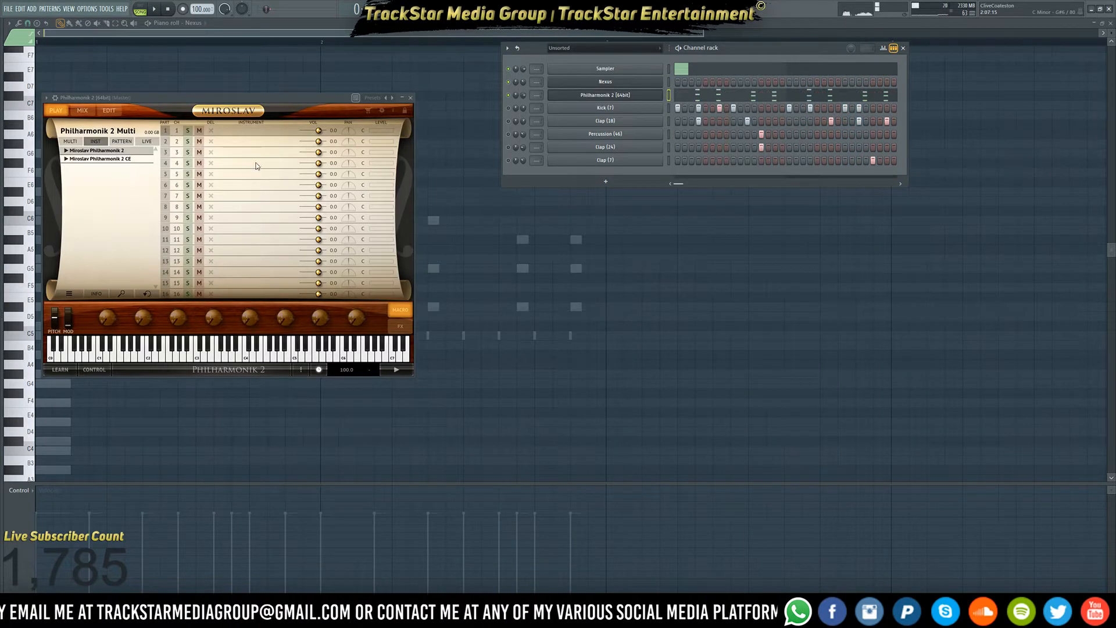
- Load the 5 Cellos Staccato Alt 1 instrument from the Miroslav Philharmonik 2 ensemble strings
{"action": "left_click", "coordinate": [134, 153]}
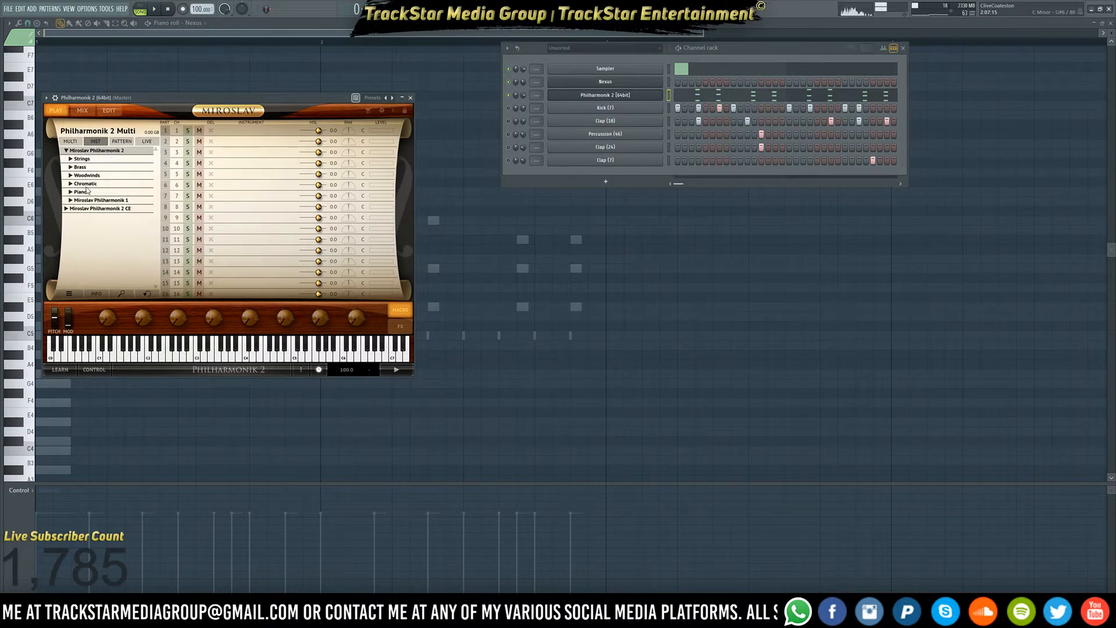
{"action": "left_click", "coordinate": [92, 159]}
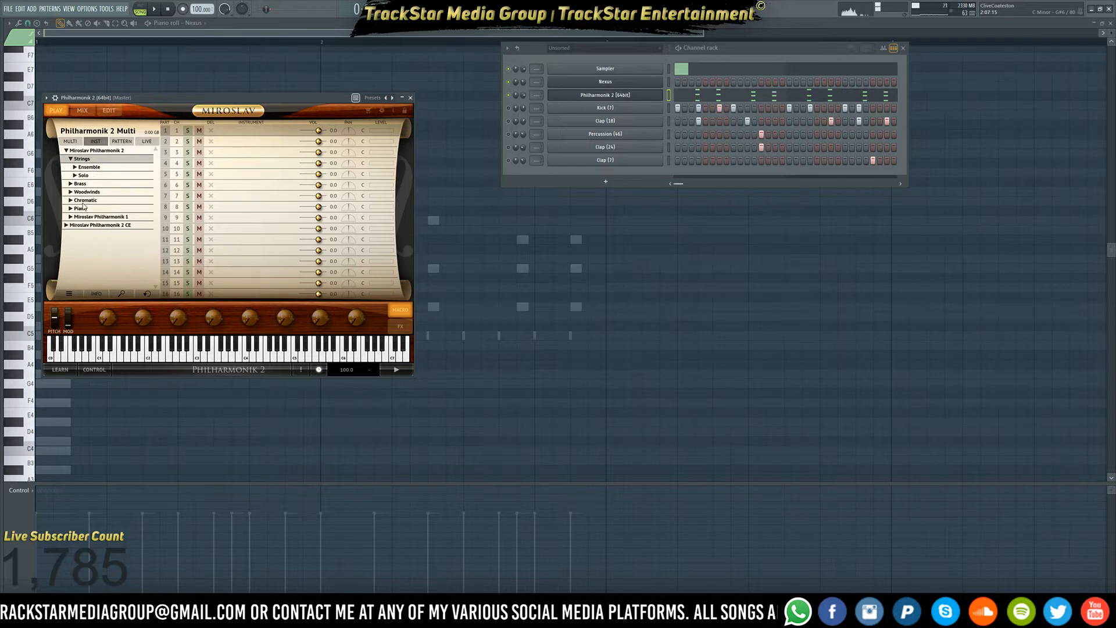
{"action": "left_click", "coordinate": [101, 167]}
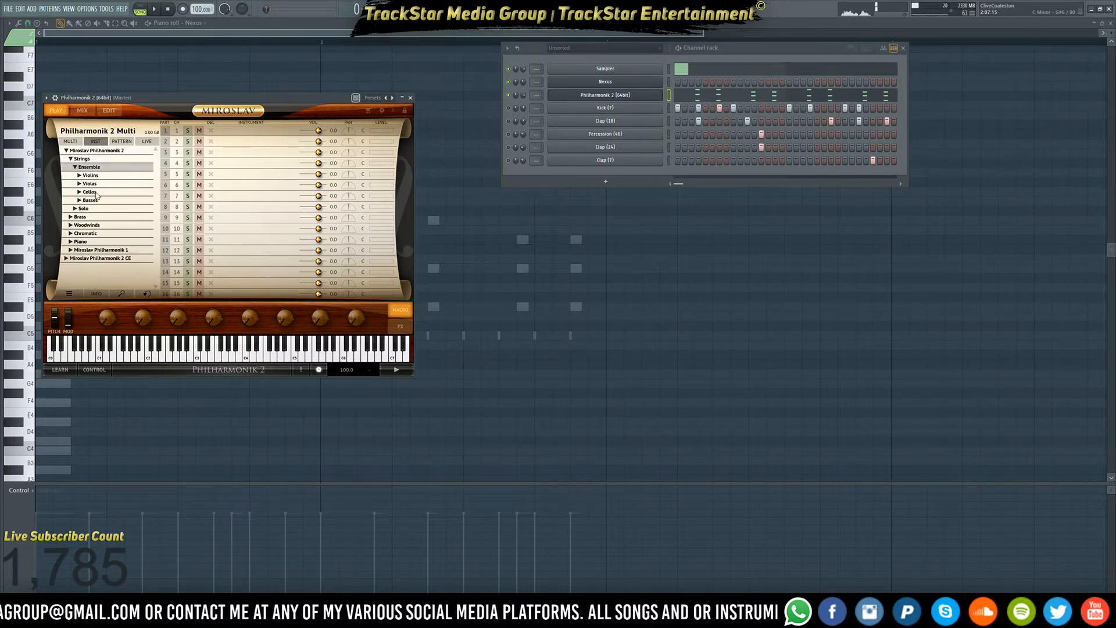
{"action": "left_click", "coordinate": [96, 193]}
{"action": "scroll", "coordinate": [97, 219], "scroll_direction": "down", "scroll_amount": 1}
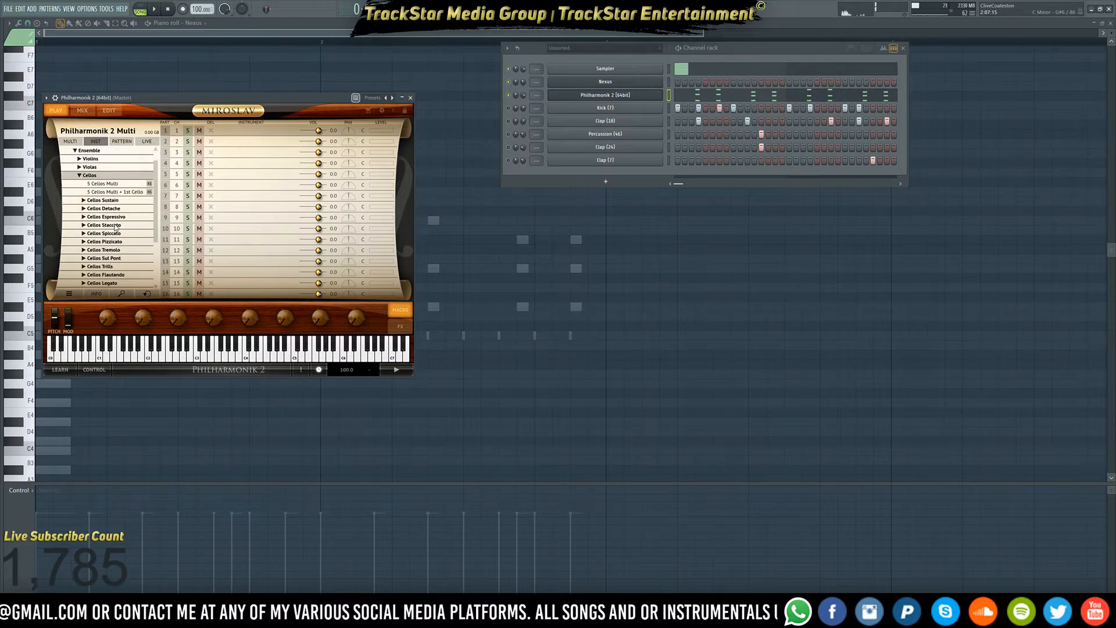
{"action": "left_click", "coordinate": [103, 225]}
{"action": "scroll", "coordinate": [128, 243], "scroll_direction": "down", "scroll_amount": 2}
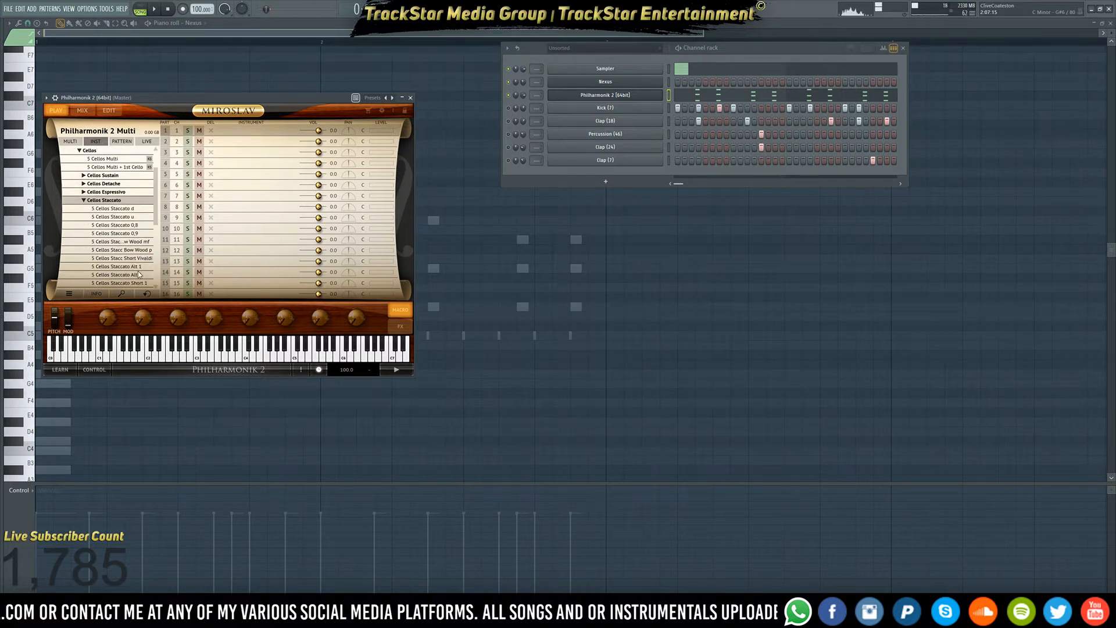
{"action": "double_click", "coordinate": [139, 267]}
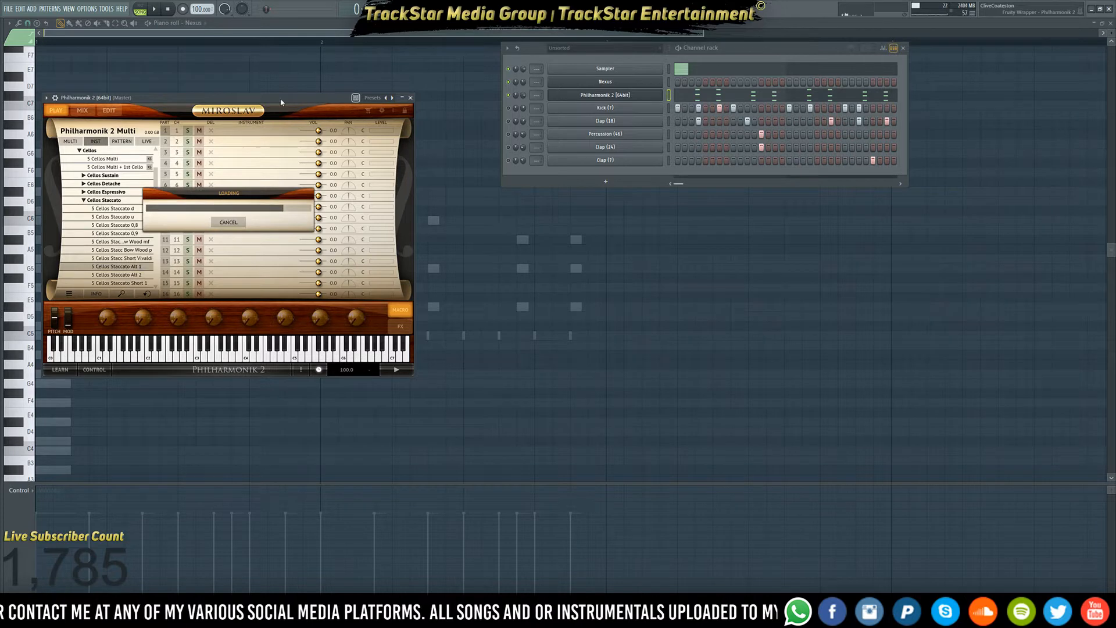
- Play back the pasted chords with the cello sound in the Philharmonik 2 piano roll
{"action": "left_click_drag", "start_coordinate": [307, 106], "coordinate": [621, 242]}
{"action": "key", "text": "space"}
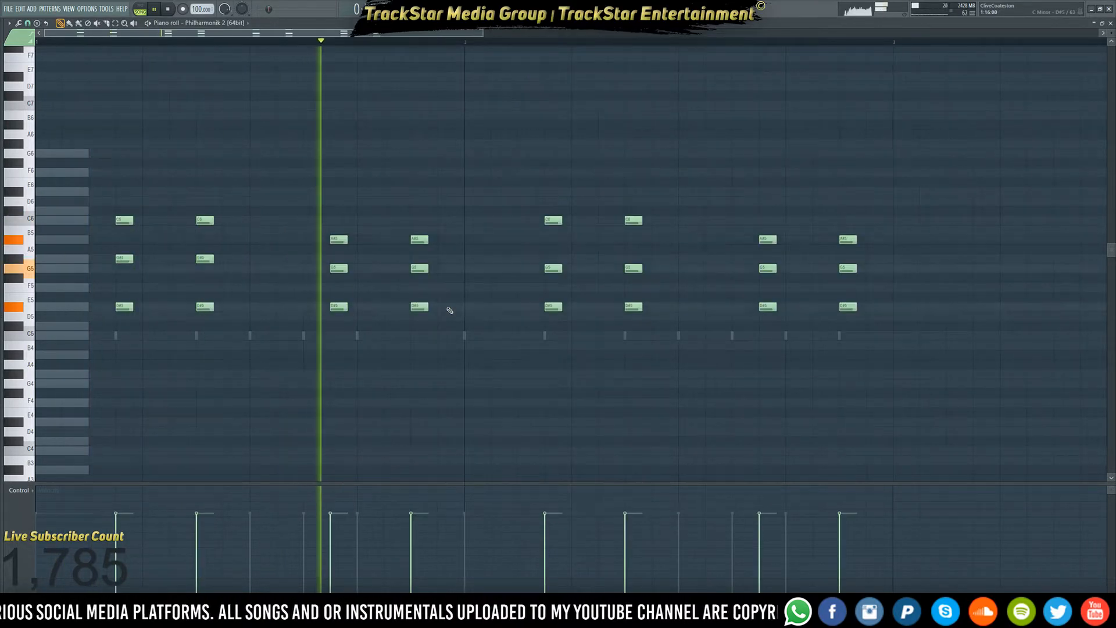
{"action": "key", "text": "space"}
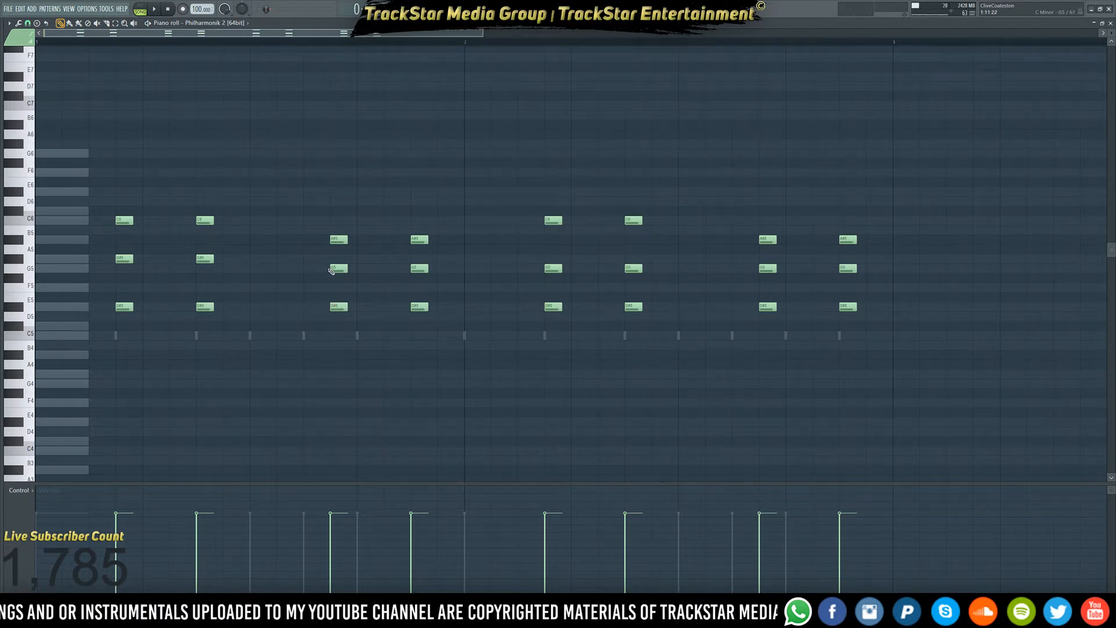
- Raise the top notes of the second chord pair to C6 and audition the pattern
{"action": "left_click_drag", "start_coordinate": [322, 226], "coordinate": [469, 285]}
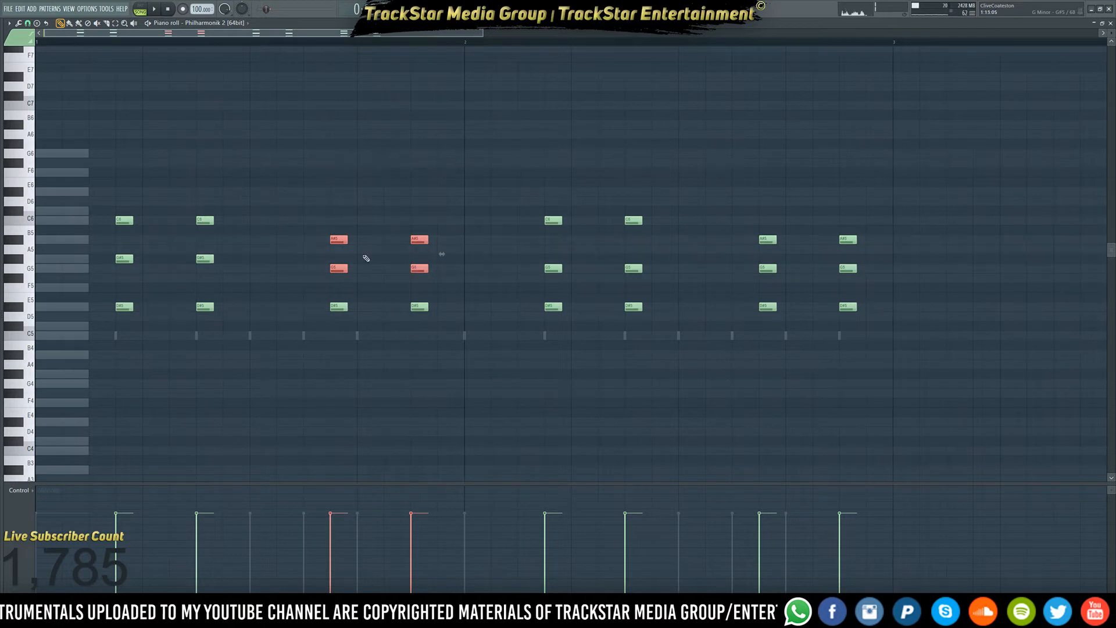
{"action": "left_click_drag", "start_coordinate": [434, 243], "coordinate": [308, 217]}
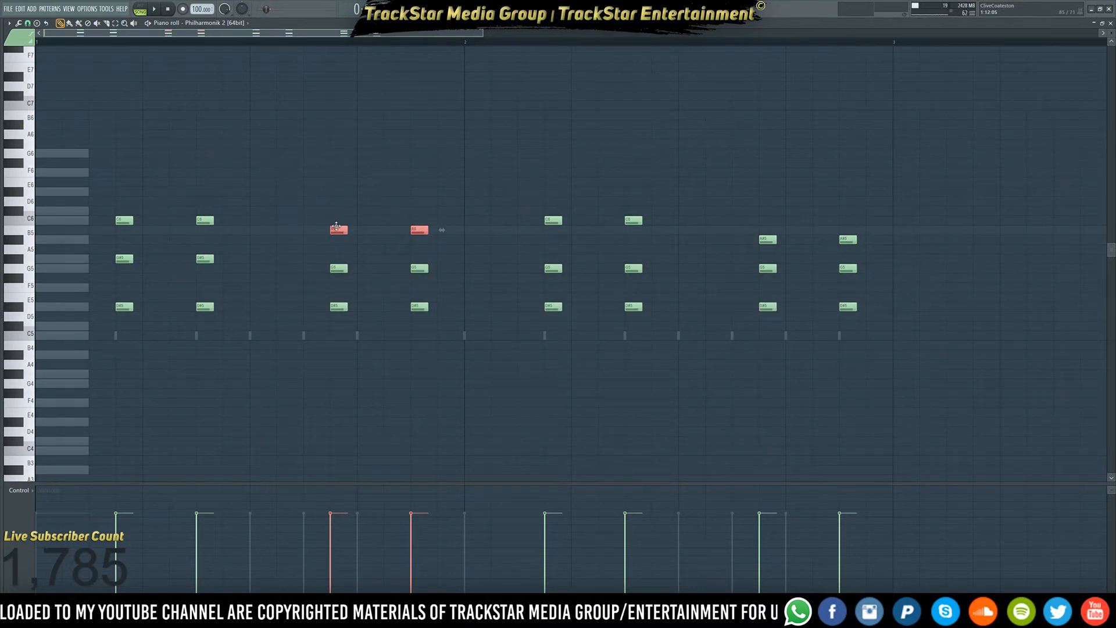
{"action": "left_click", "coordinate": [344, 253]}
{"action": "key", "text": "space"}
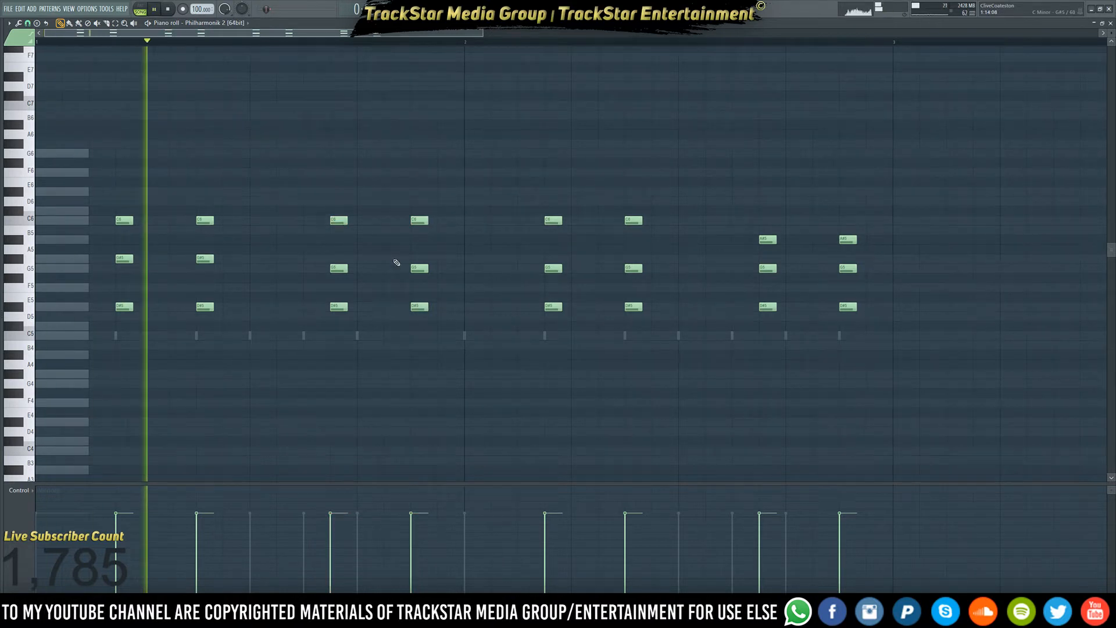
{"action": "key", "text": "space"}
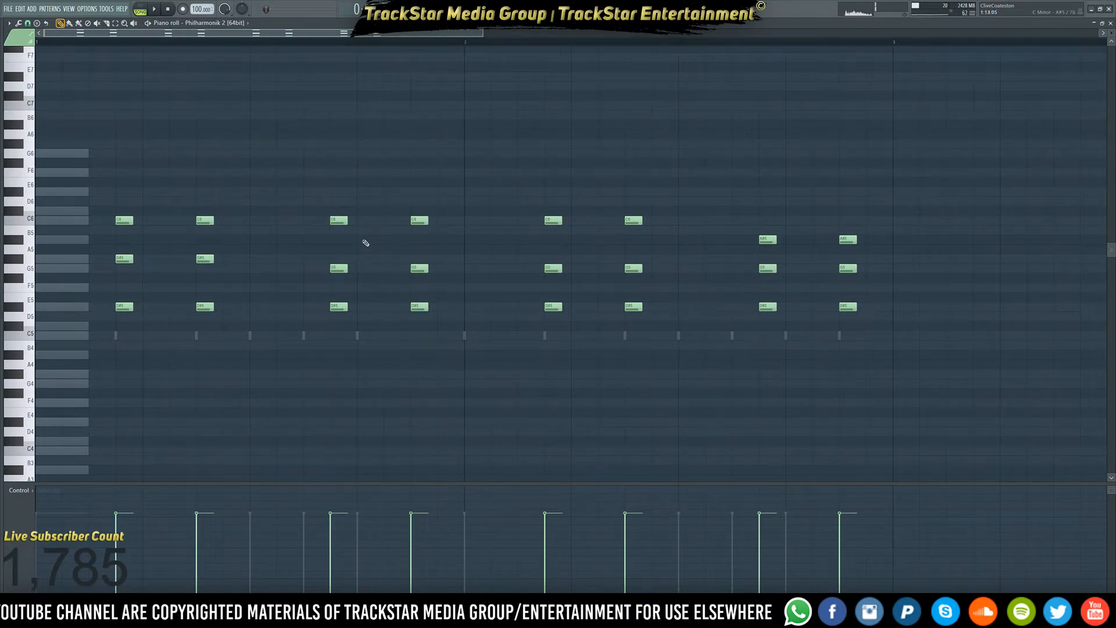
- Change the piano roll's snap setting and place the second chord pair's top notes at B5, aligned with the notes below
{"action": "left_click_drag", "start_coordinate": [338, 221], "coordinate": [423, 231]}
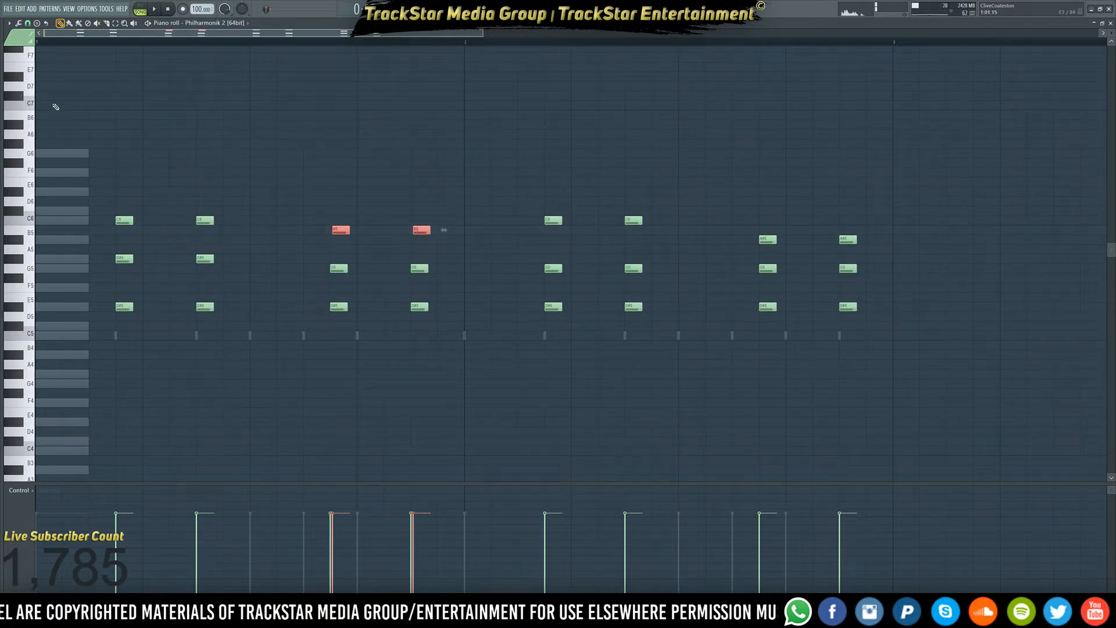
{"action": "left_click", "coordinate": [28, 23]}
{"action": "left_click", "coordinate": [34, 46]}
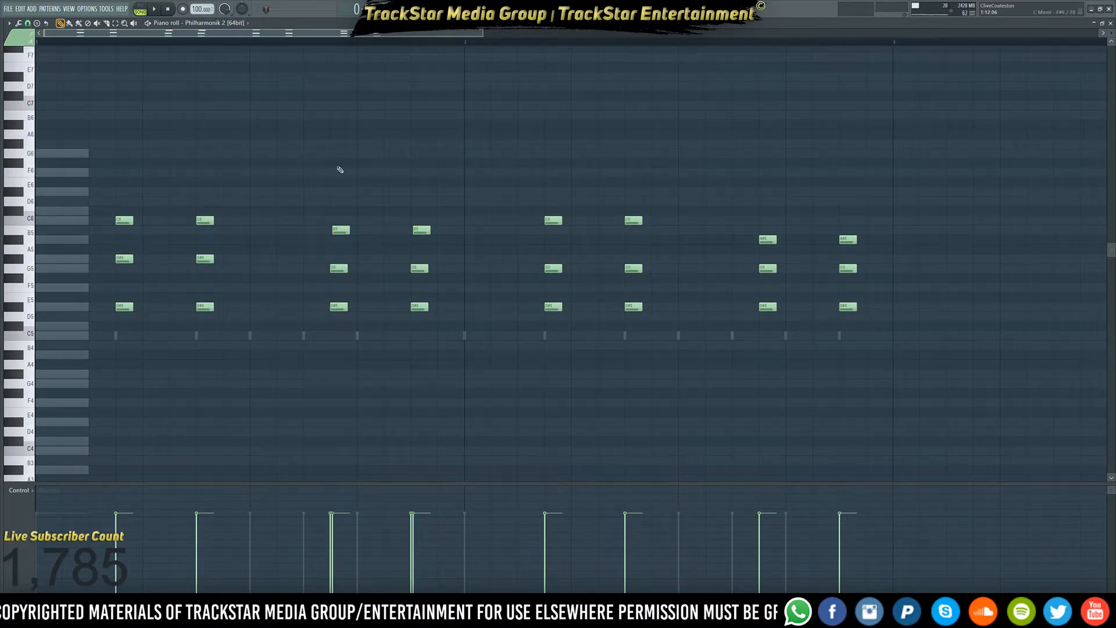
{"action": "left_click_drag", "start_coordinate": [304, 208], "coordinate": [427, 229]}
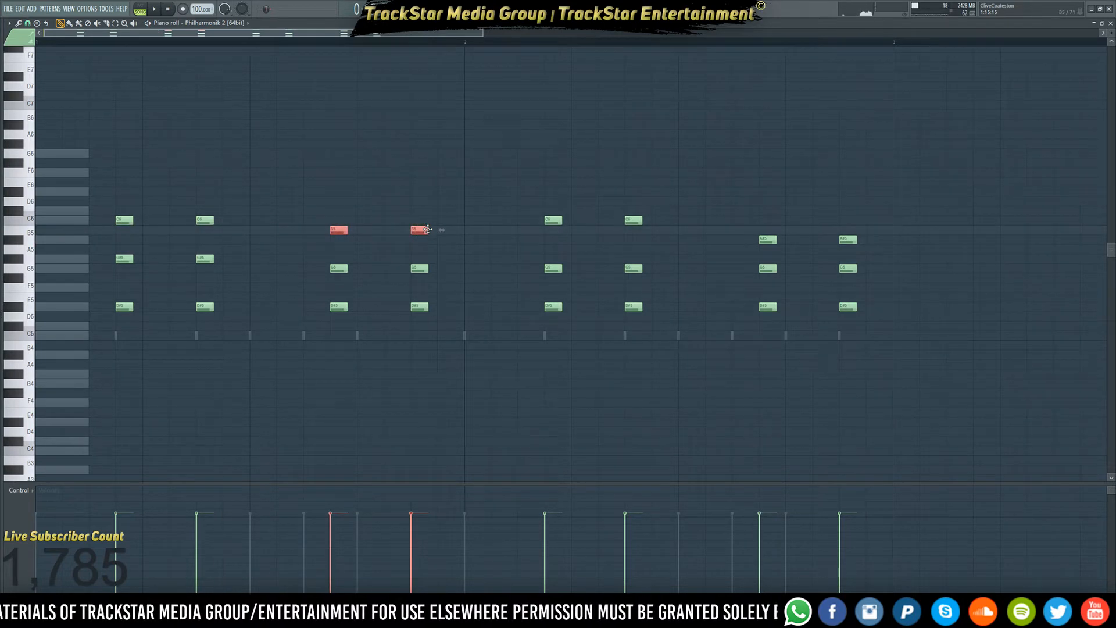
- Lower the second chord pair to C#5, F5 and G#5 and audition the pattern
{"action": "left_click_drag", "start_coordinate": [336, 301], "coordinate": [426, 329]}
{"action": "scroll", "coordinate": [416, 282], "scroll_direction": "down", "scroll_amount": 1}
{"action": "left_click_drag", "start_coordinate": [427, 246], "coordinate": [336, 282]}
{"action": "left_click_drag", "start_coordinate": [328, 205], "coordinate": [417, 243]}
{"action": "key", "text": "space"}
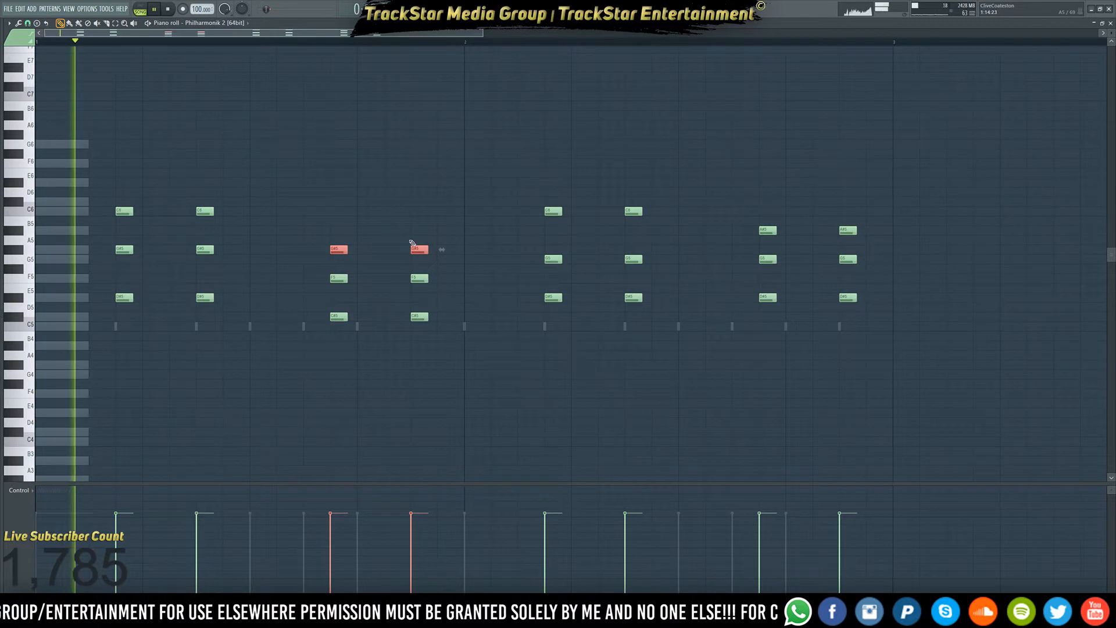
{"action": "key", "text": "space"}
- Raise the second chord pair's top notes to A#5 and audition the pattern
{"action": "left_click_drag", "start_coordinate": [337, 249], "coordinate": [333, 231]}
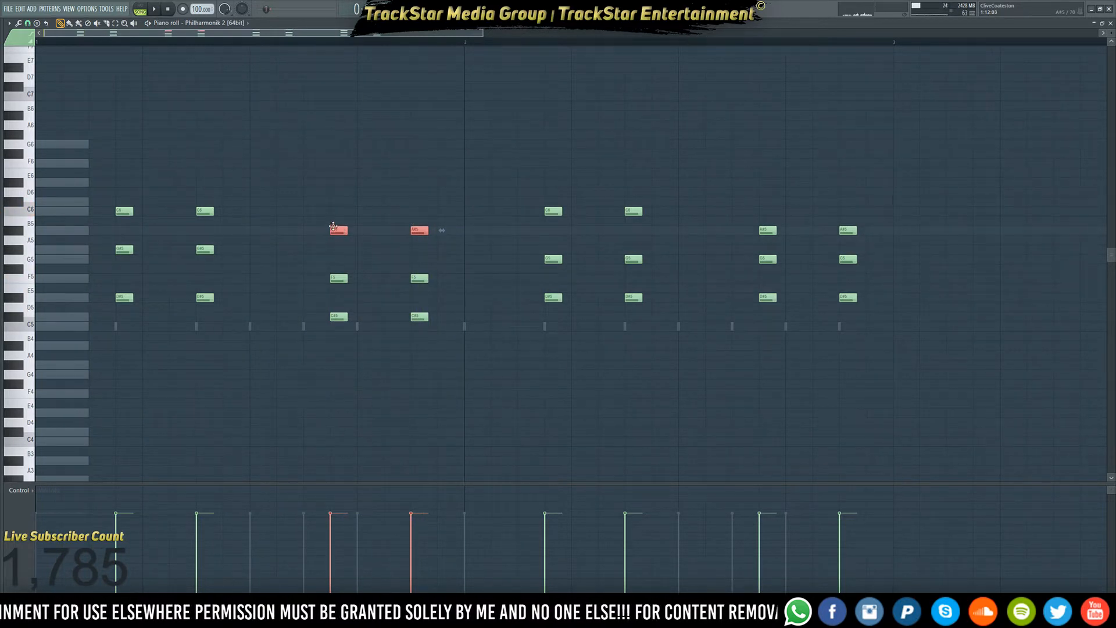
{"action": "key", "text": "space"}
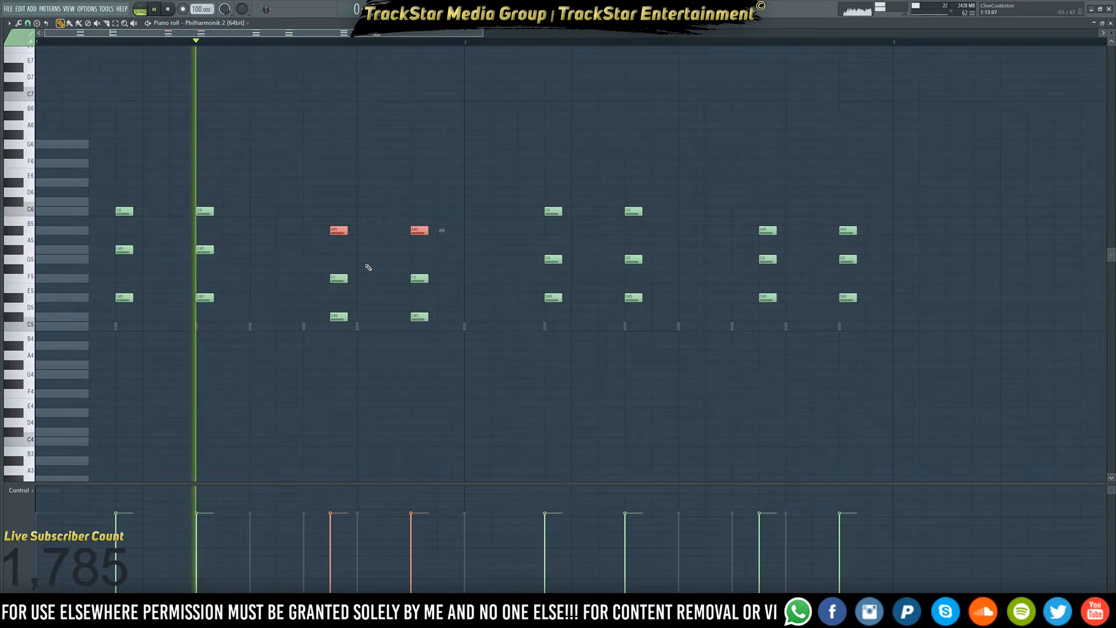
{"action": "key", "text": "space"}
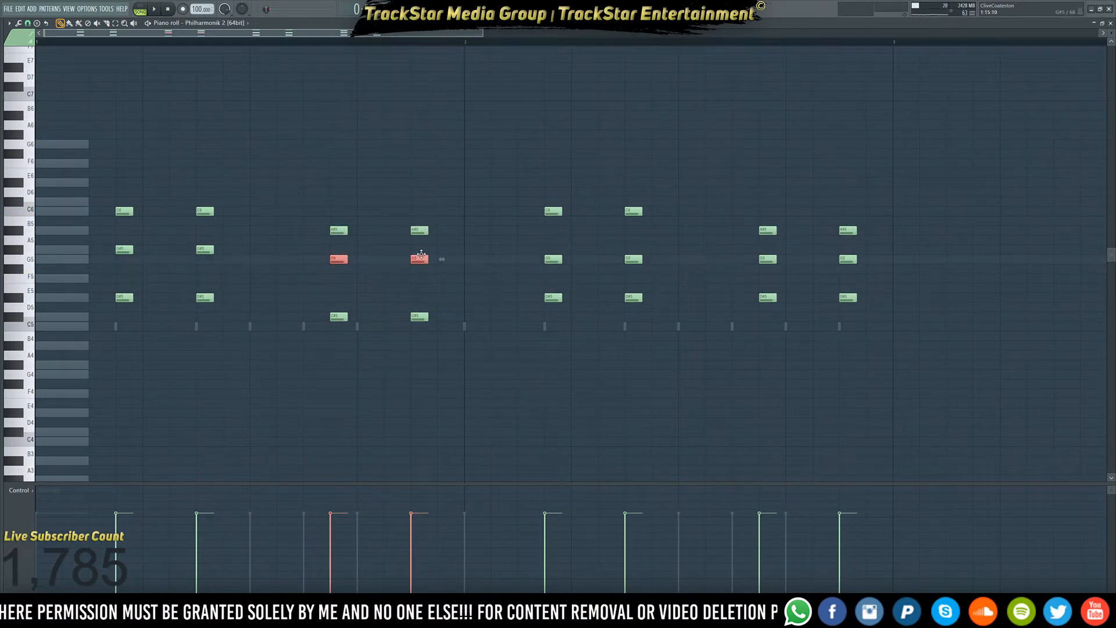
- Try the second chord pair with its middle notes at G5 and bottom notes at D#5, and audition it
{"action": "left_click_drag", "start_coordinate": [430, 339], "coordinate": [340, 290]}
{"action": "key", "text": "space"}
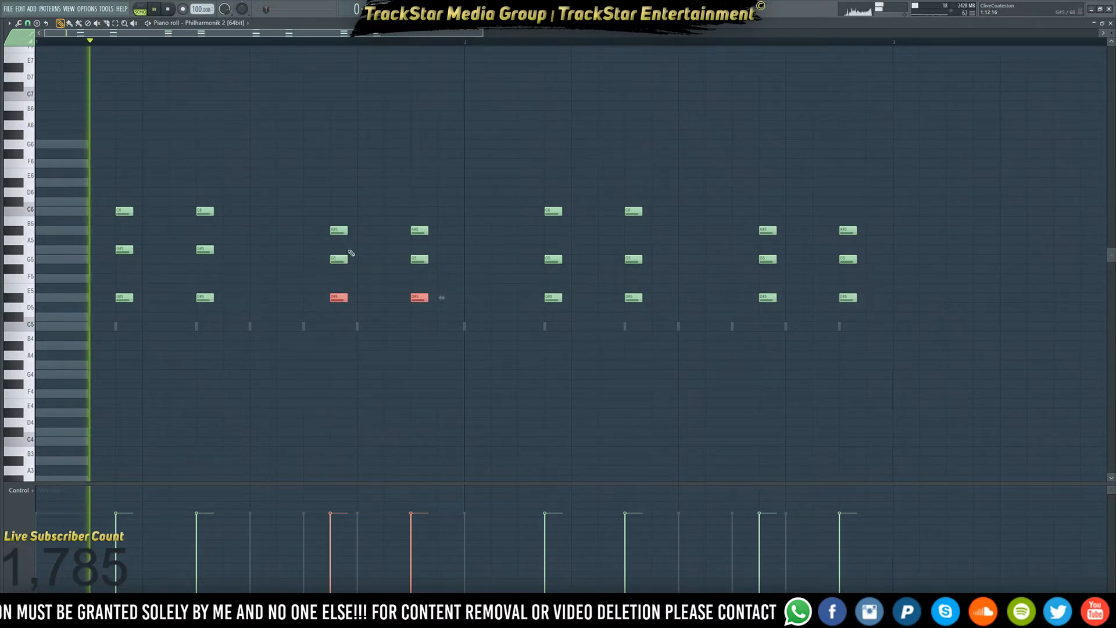
{"action": "key", "text": "space"}
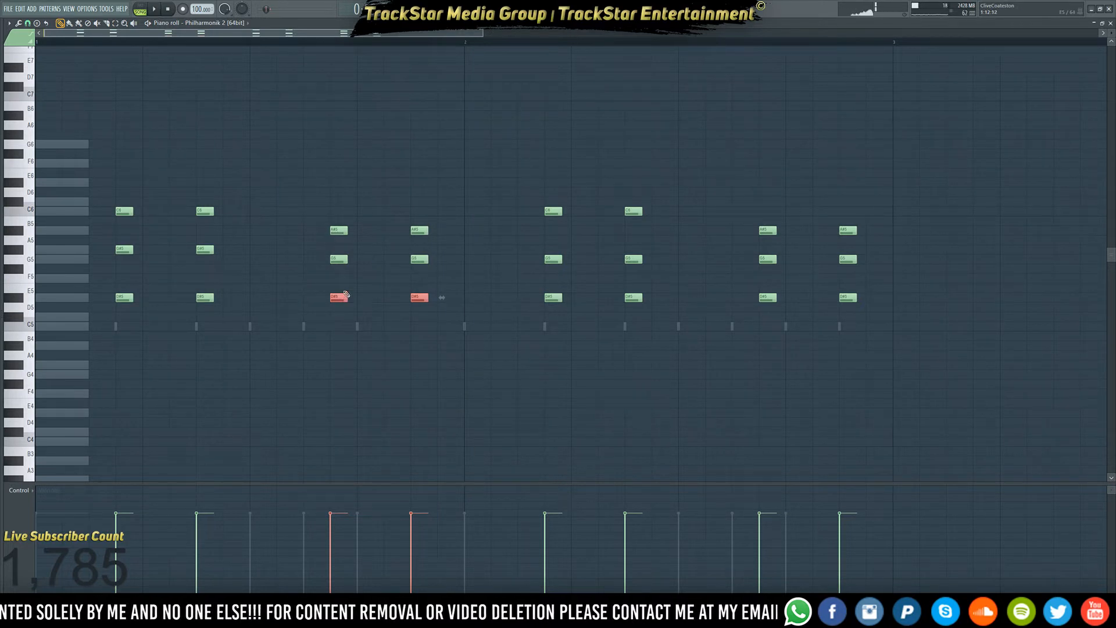
- Try the second chord pair with its top notes at C6 above G5 and D#5, and audition it
{"action": "left_click_drag", "start_coordinate": [333, 235], "coordinate": [429, 243]}
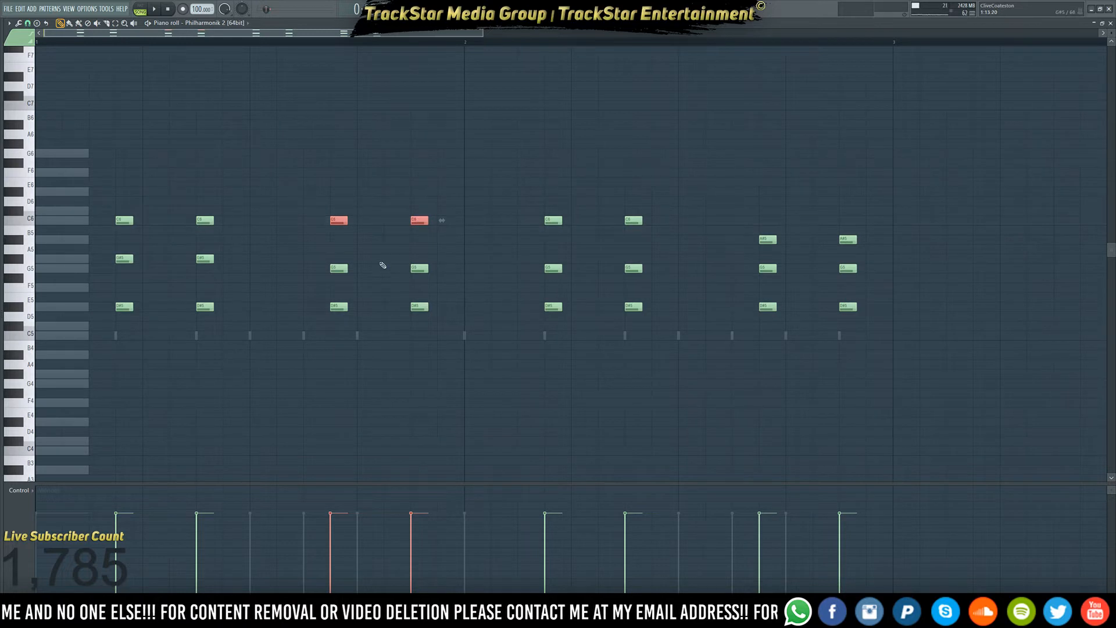
{"action": "left_click_drag", "start_coordinate": [329, 265], "coordinate": [421, 275]}
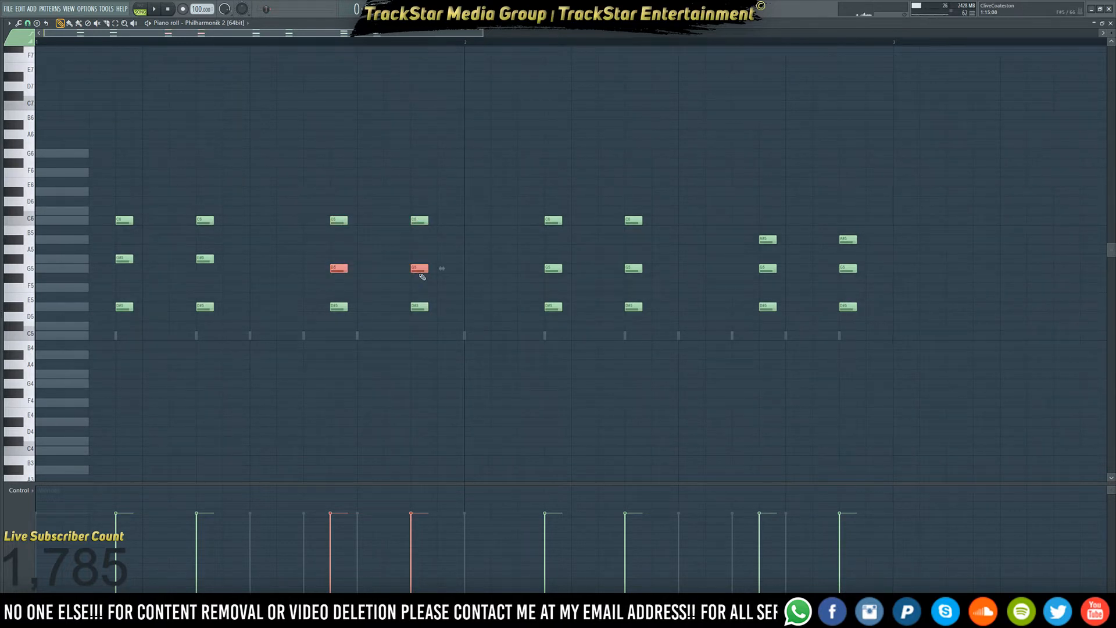
{"action": "key", "text": "space"}
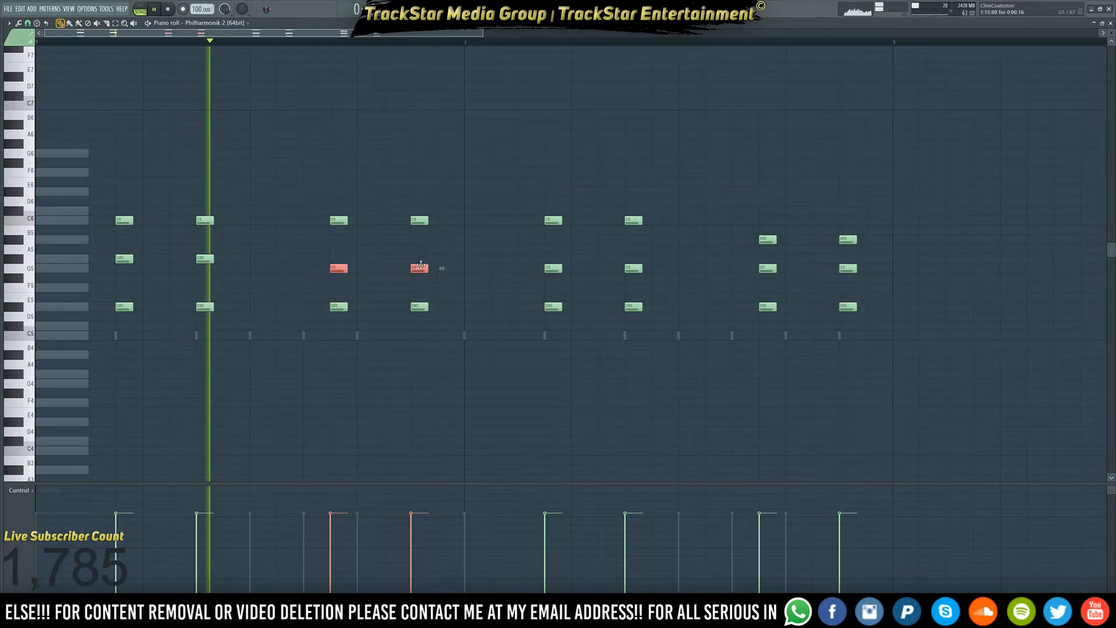
{"action": "key", "text": "space"}
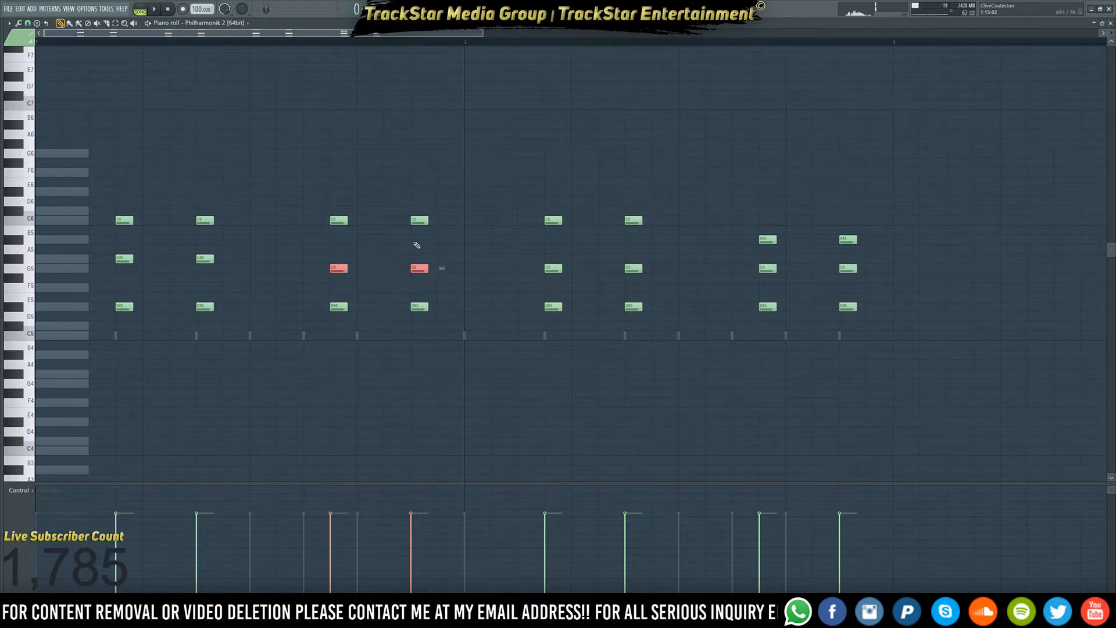
- Set the second chord pair to C#5, F5 and A#5, and audition the pattern
{"action": "left_click_drag", "start_coordinate": [385, 293], "coordinate": [324, 319]}
{"action": "left_click", "coordinate": [425, 307], "text": "ctrl+shift"}
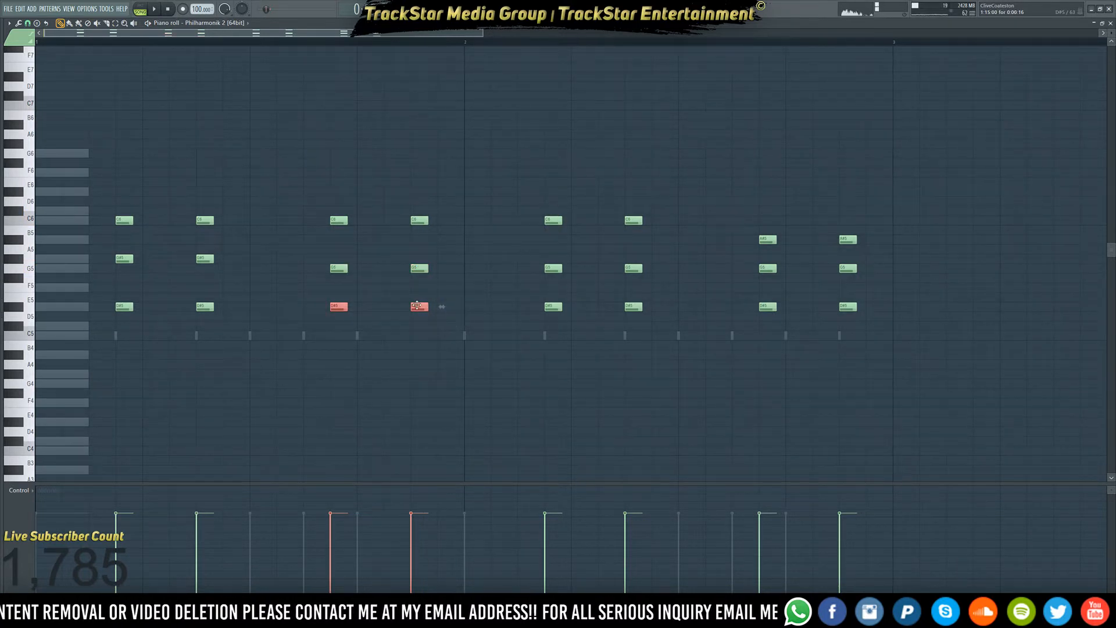
{"action": "left_click_drag", "start_coordinate": [417, 305], "coordinate": [421, 326]}
{"action": "scroll", "coordinate": [421, 327], "scroll_direction": "down", "scroll_amount": 1}
{"action": "left_click_drag", "start_coordinate": [443, 263], "coordinate": [335, 282]}
{"action": "key", "text": "space"}
{"action": "key", "text": "space"}
{"action": "left_click_drag", "start_coordinate": [429, 218], "coordinate": [340, 231]}
{"action": "key", "text": "space"}
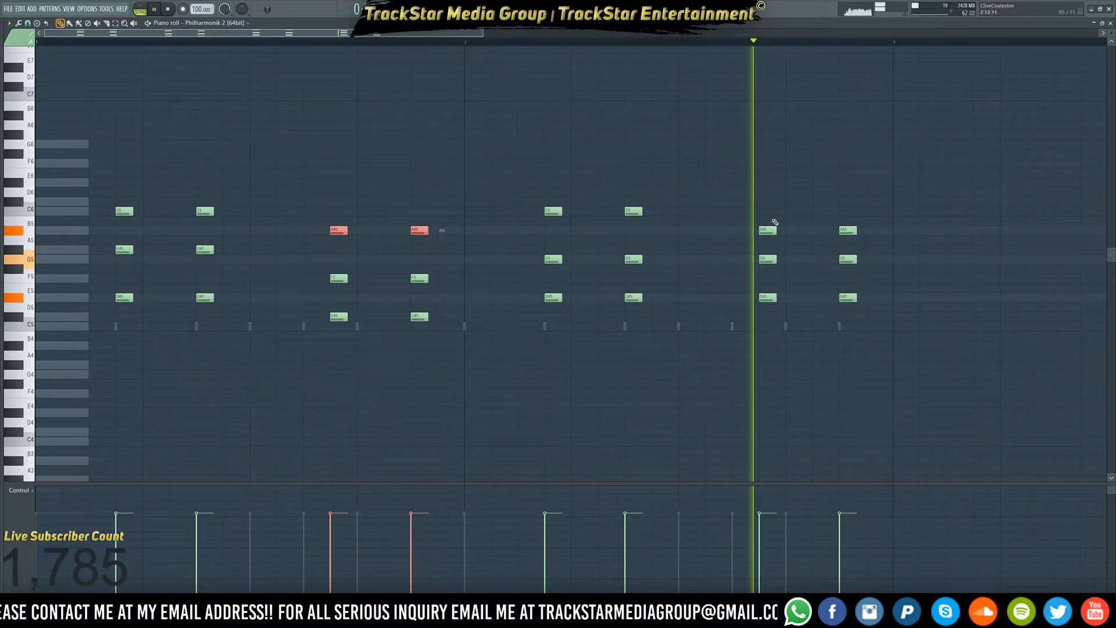
{"action": "key", "text": "space"}
- Replace the last chord pair with a copy of the second pair at the same start position, and audition it
{"action": "left_click_drag", "start_coordinate": [715, 180], "coordinate": [975, 379]}
{"action": "key", "text": "Delete"}
{"action": "left_click_drag", "start_coordinate": [468, 350], "coordinate": [257, 139]}
{"action": "left_click_drag", "start_coordinate": [337, 316], "coordinate": [793, 316]}
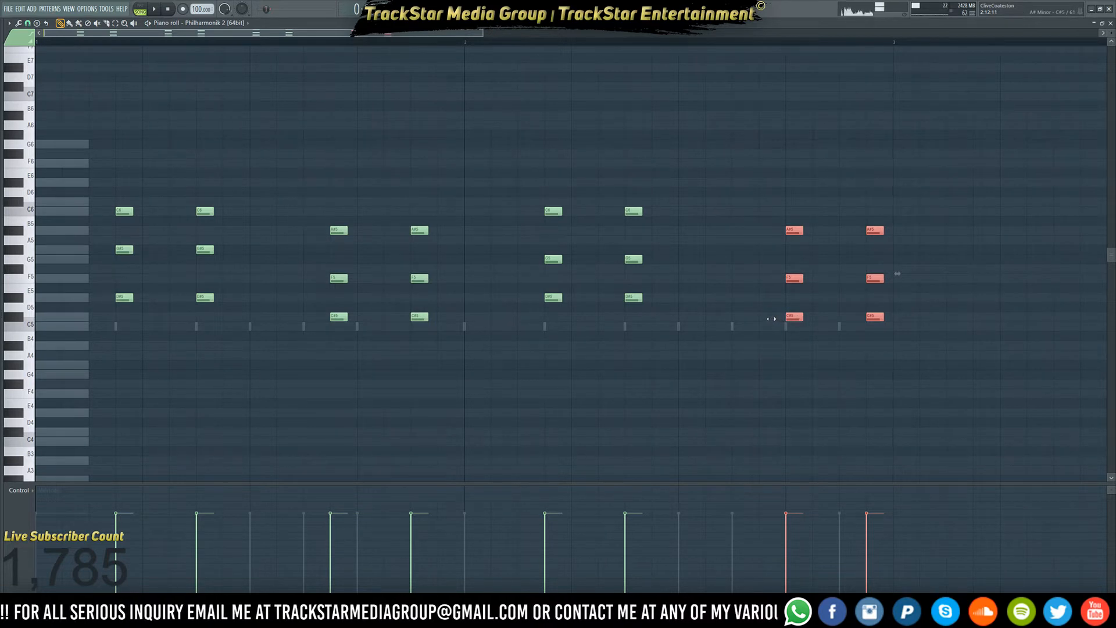
{"action": "left_click_drag", "start_coordinate": [783, 315], "coordinate": [756, 316]}
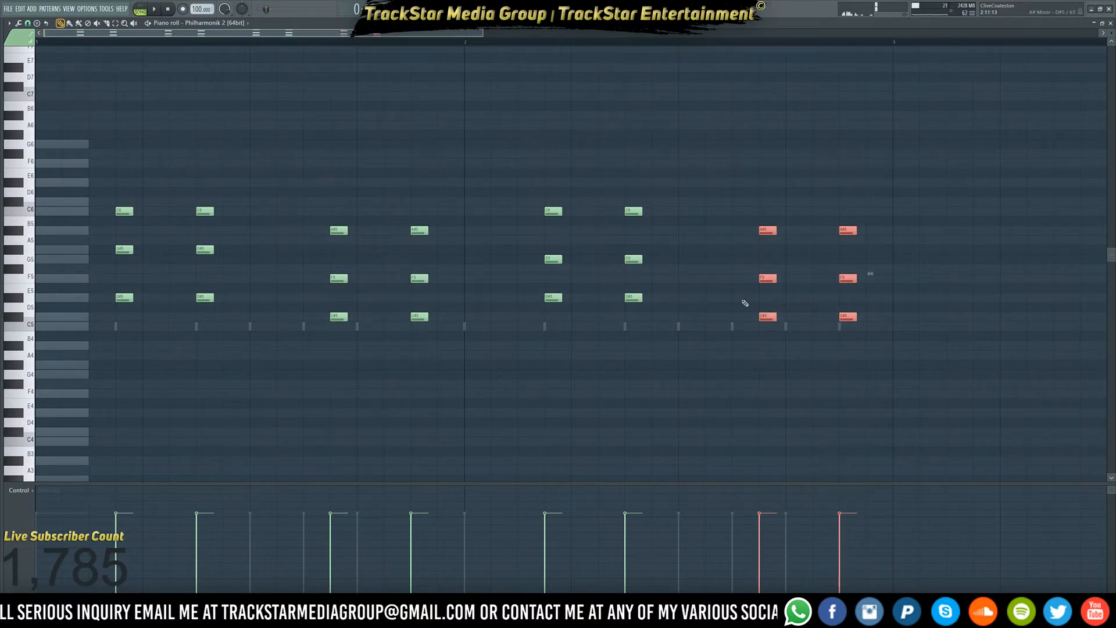
{"action": "key", "text": "space"}
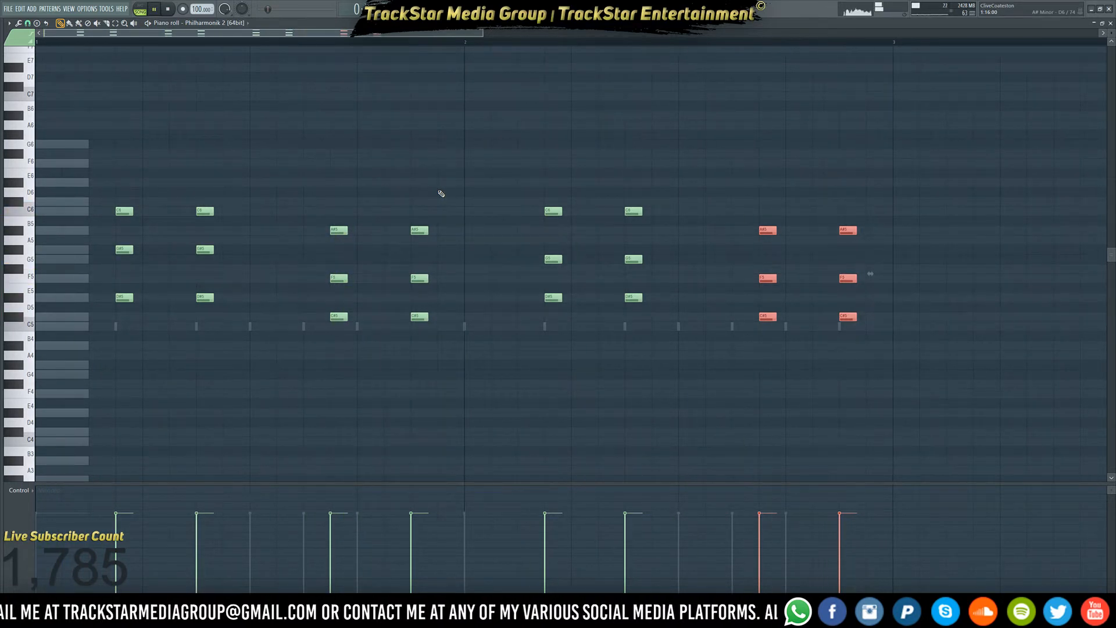
{"action": "key", "text": "space"}
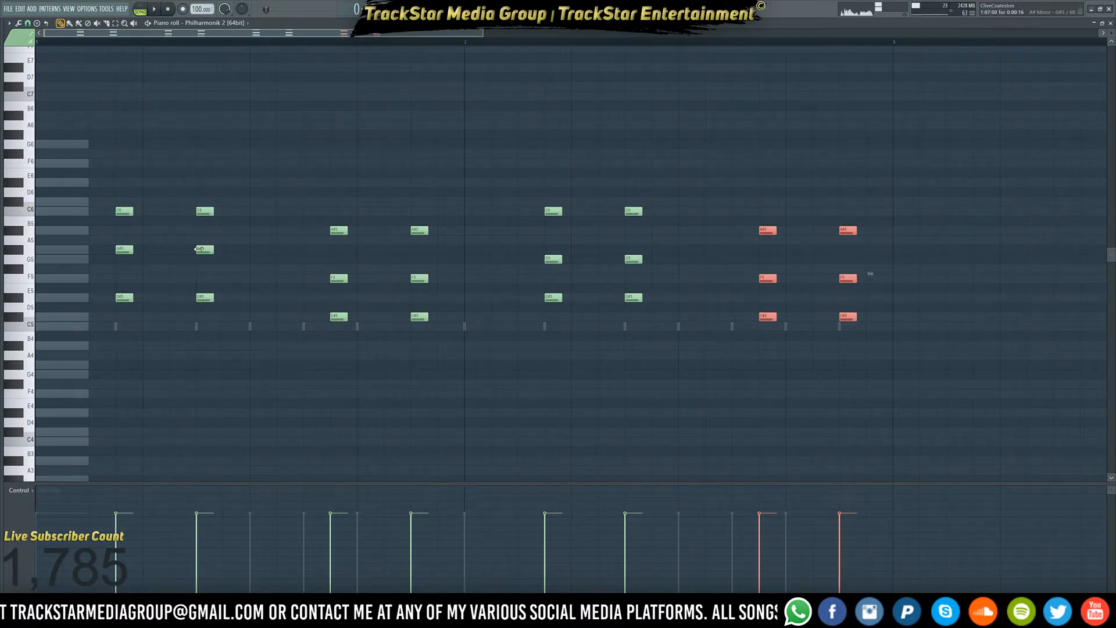
- Replace the third chord pair with a copy of the first pair placed shortly after bar 2 begins, and start playback
{"action": "left_click_drag", "start_coordinate": [256, 351], "coordinate": [36, 149]}
{"action": "left_click_drag", "start_coordinate": [124, 251], "coordinate": [652, 265]}
{"action": "left_click_drag", "start_coordinate": [637, 311], "coordinate": [474, 160]}
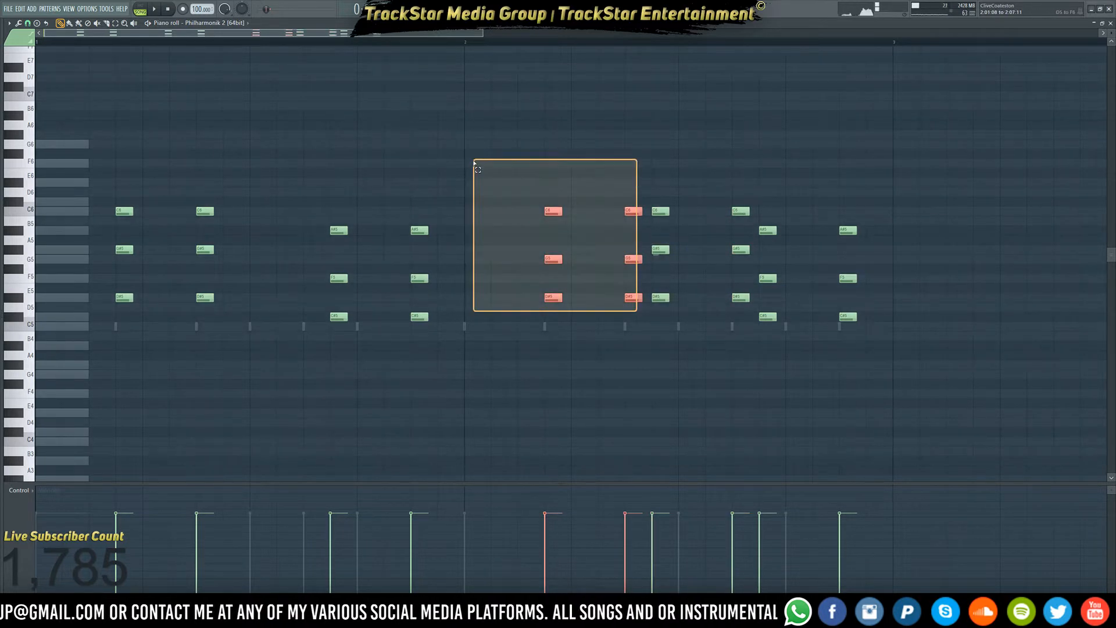
{"action": "key", "text": "Delete"}
{"action": "left_click_drag", "start_coordinate": [615, 160], "coordinate": [609, 300]}
{"action": "key", "text": "space"}
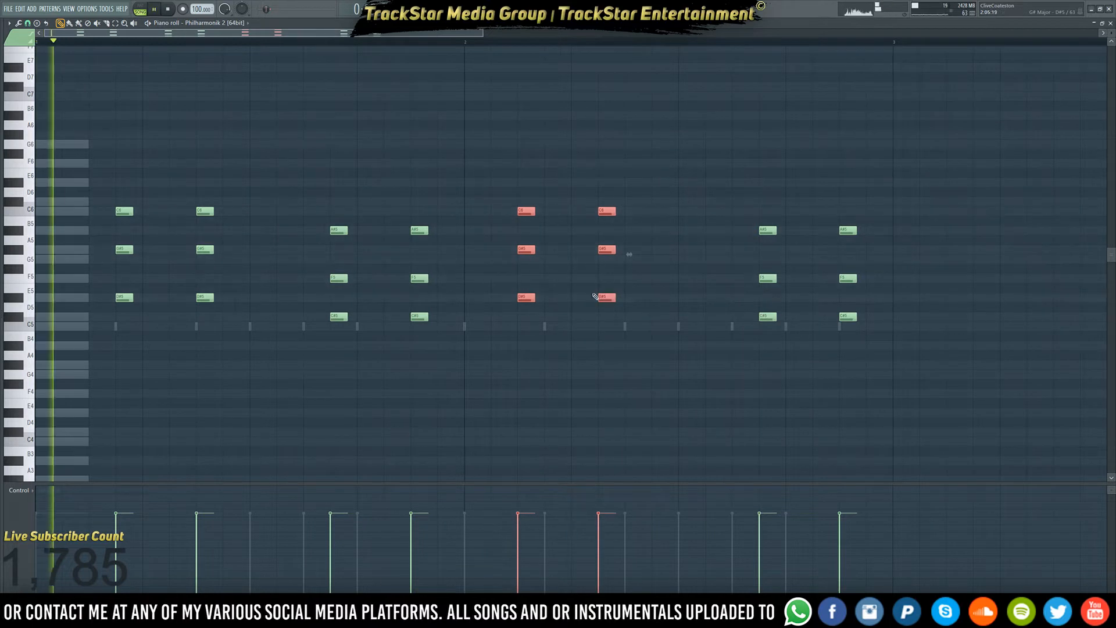
- Move the third chord pair slightly later so its offset in bar 2 matches the first pair's offset in bar 1
{"action": "left_click_drag", "start_coordinate": [621, 298], "coordinate": [634, 298]}
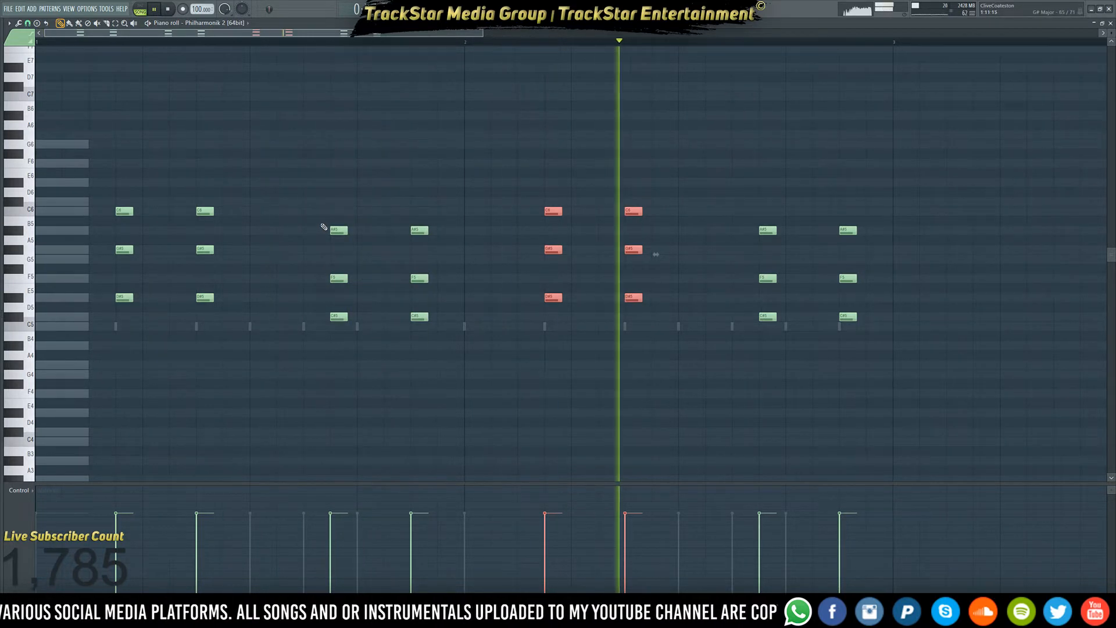
- Try adjusting the second chord pair's top notes, and audition the pair with its bottom notes raised an octave to C#6
{"action": "left_click_drag", "start_coordinate": [323, 218], "coordinate": [417, 253]}
{"action": "key", "text": "space"}
{"action": "left_click_drag", "start_coordinate": [417, 245], "coordinate": [416, 230]}
{"action": "key", "text": "space"}
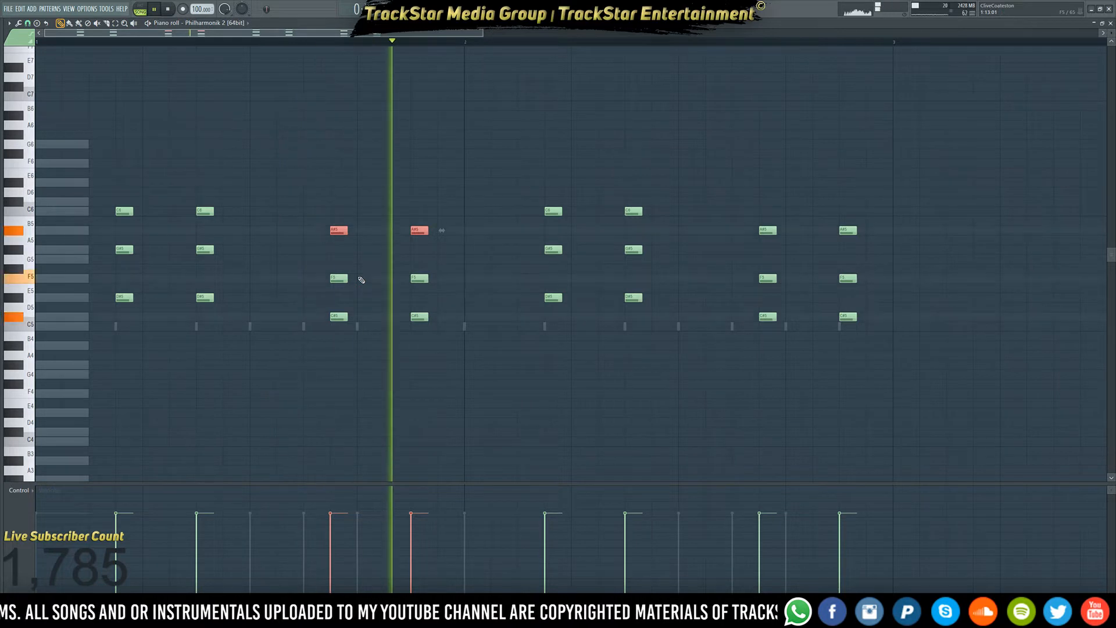
{"action": "key", "text": "space"}
{"action": "left_click_drag", "start_coordinate": [331, 303], "coordinate": [491, 349]}
{"action": "key", "text": "ctrl+Up"}
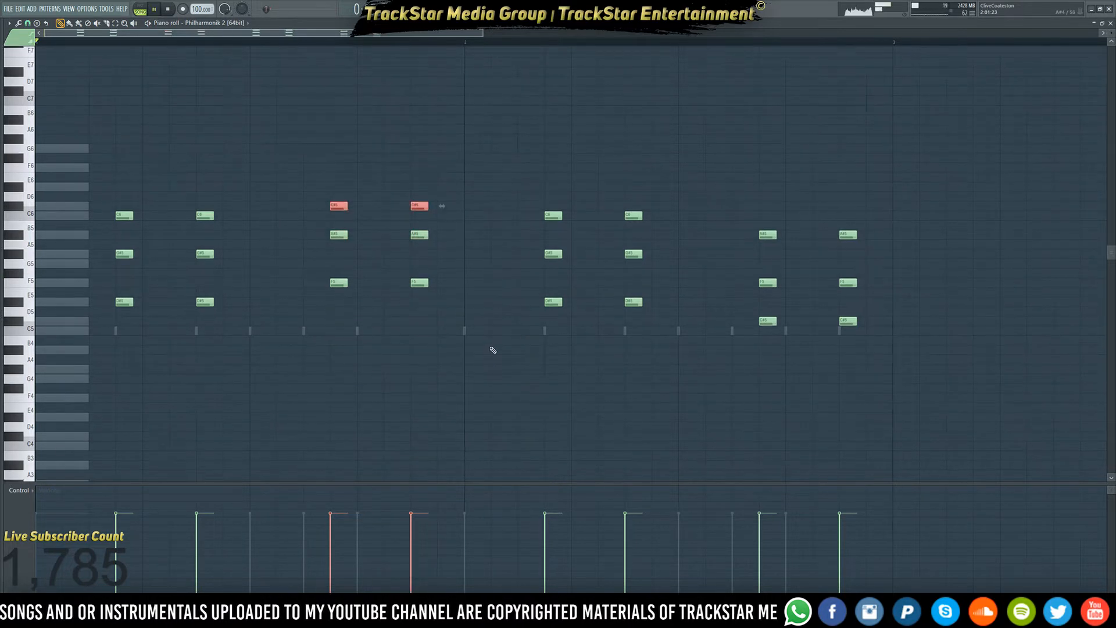
{"action": "key", "text": "space"}
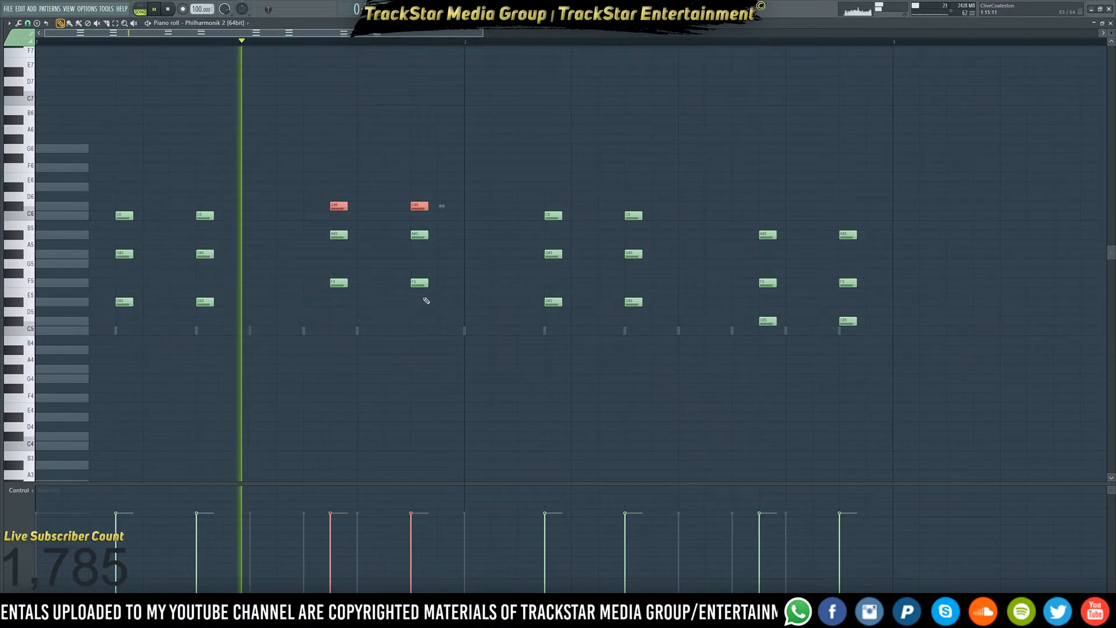
{"action": "key", "text": "ctrl+Down"}
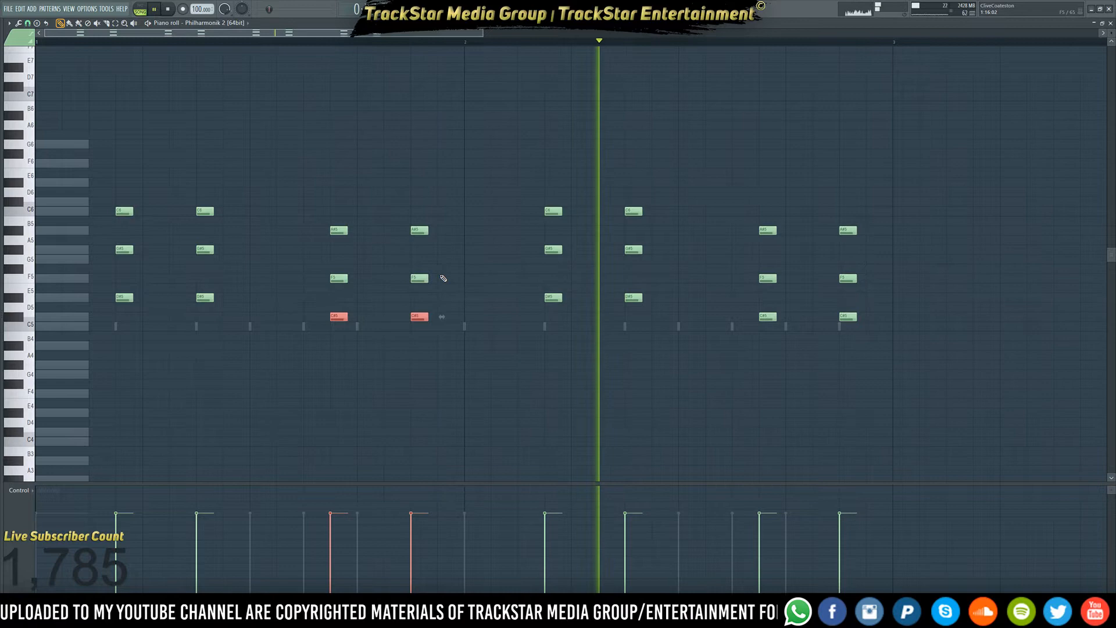
{"action": "key", "text": "ctrl+d"}
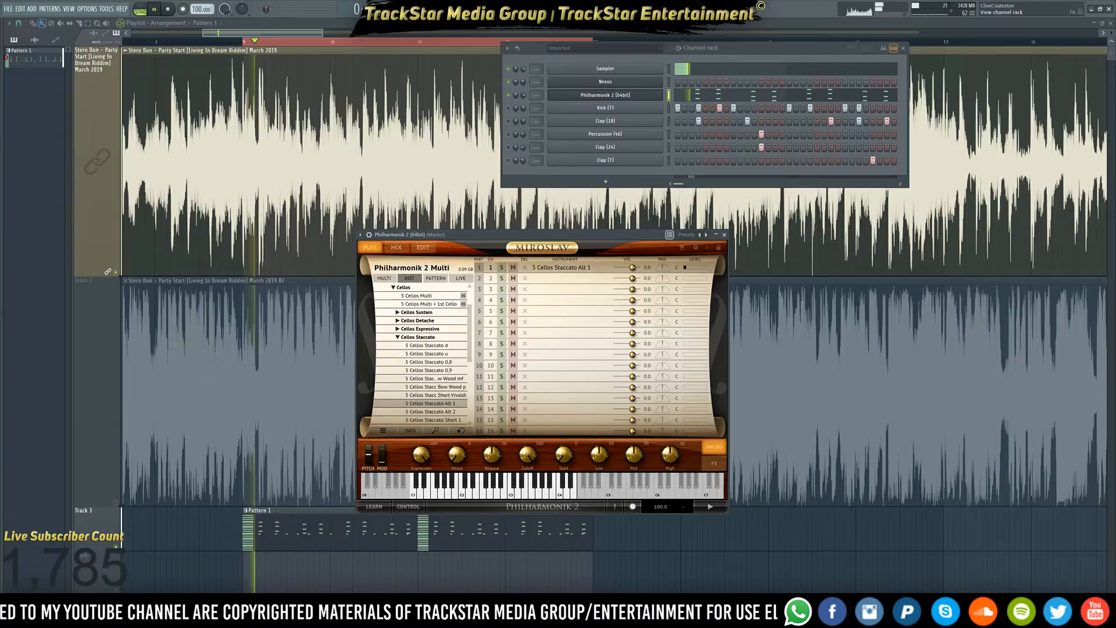
- Audition the pattern in the playlist and try the whole chord progression one octave higher
{"action": "key", "text": "space"}
{"action": "key", "text": "space"}
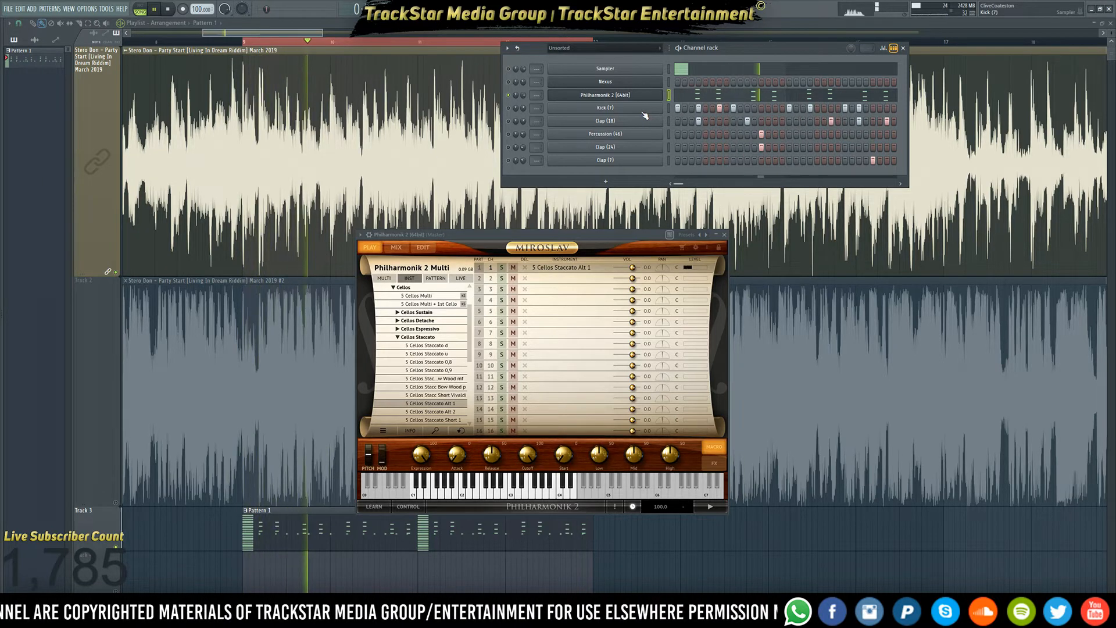
{"action": "left_click", "coordinate": [706, 102]}
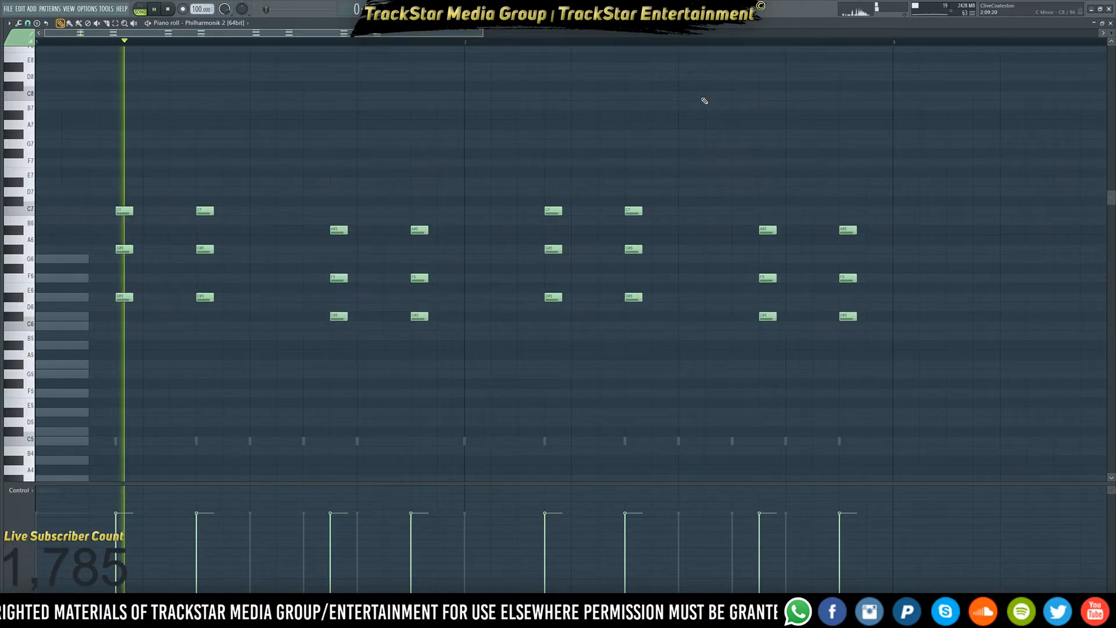
{"action": "key", "text": "space"}
{"action": "key", "text": "ctrl+Down"}
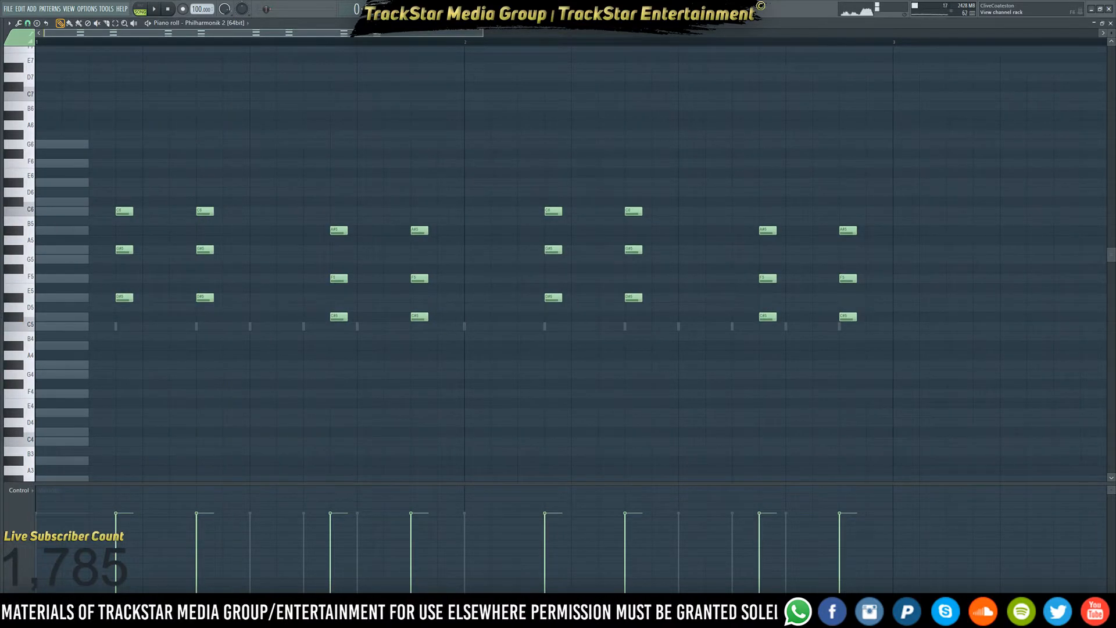
- Load the 14 Violin Staccato 1 instrument from the Violins Staccato group in Philharmonik 2 and play the pattern
{"action": "left_click", "coordinate": [639, 9]}
{"action": "left_click", "coordinate": [612, 96]}
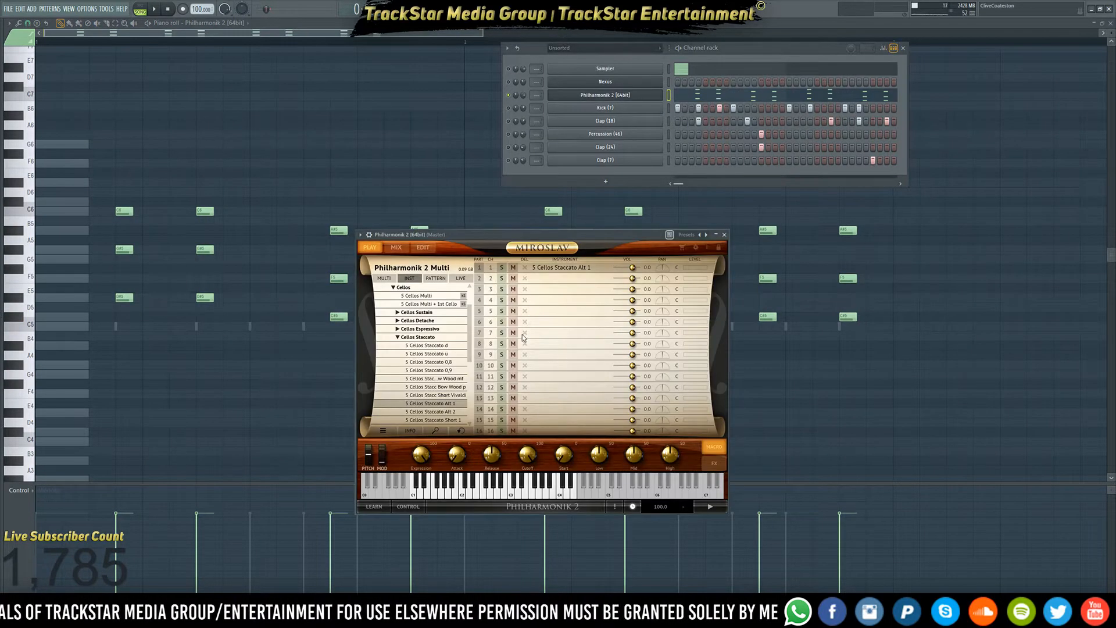
{"action": "scroll", "coordinate": [412, 311], "scroll_direction": "up", "scroll_amount": 3}
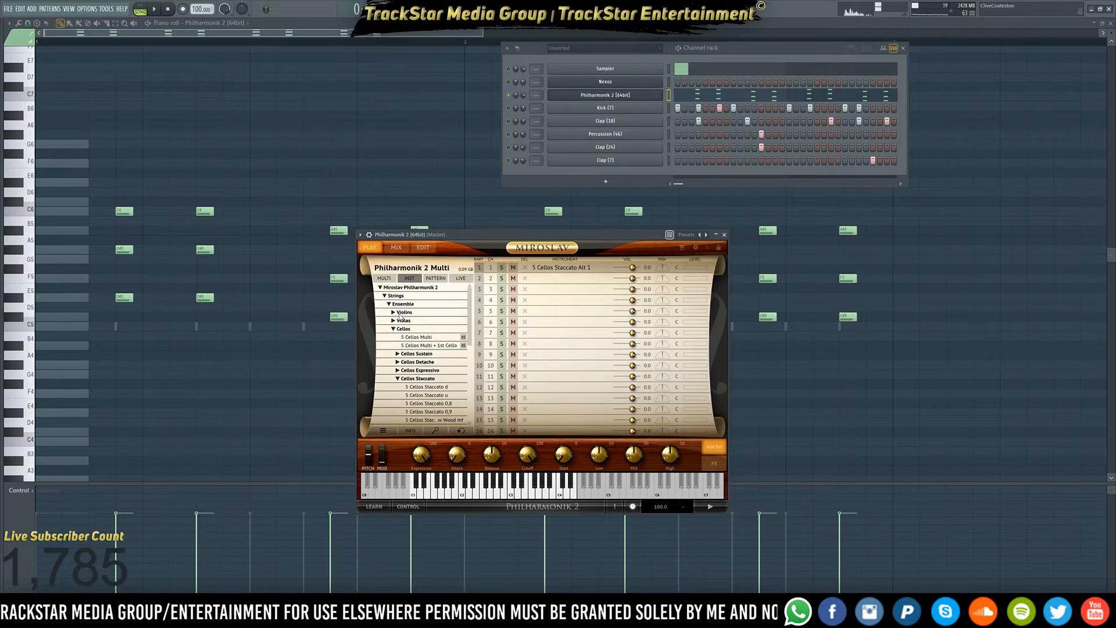
{"action": "left_click", "coordinate": [407, 313]}
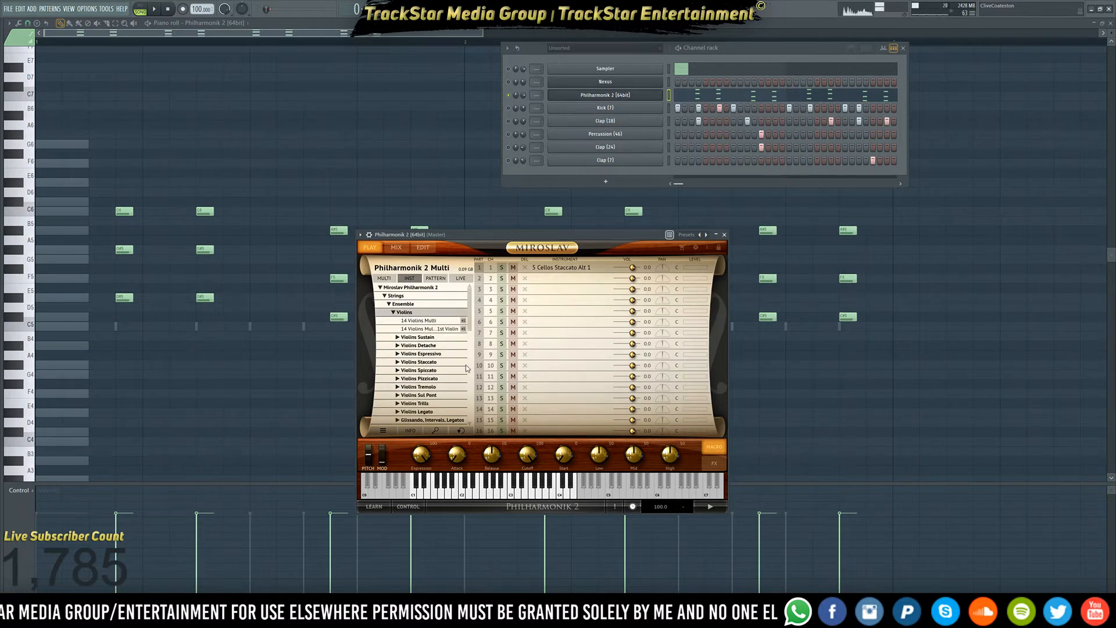
{"action": "left_click", "coordinate": [431, 365]}
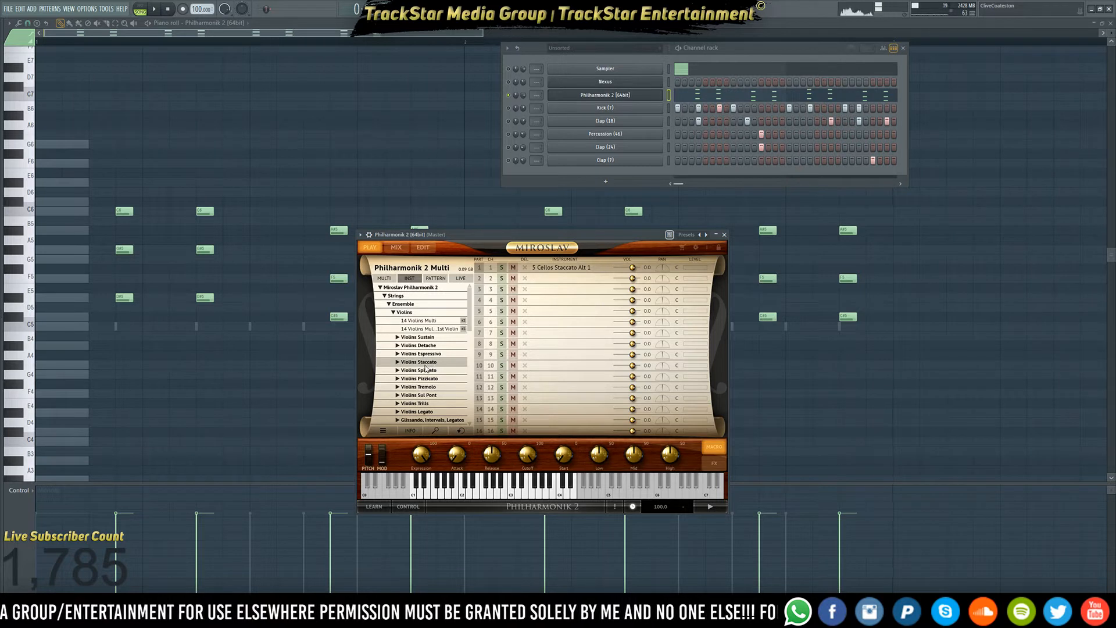
{"action": "double_click", "coordinate": [426, 365]}
{"action": "double_click", "coordinate": [453, 372]}
{"action": "key", "text": "space"}
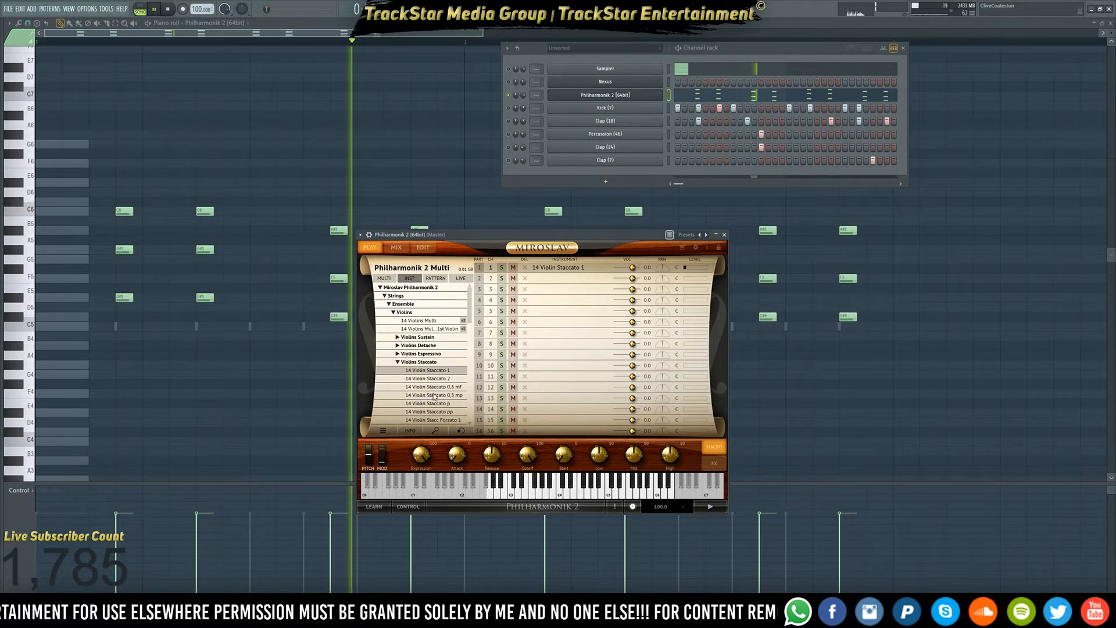
- Audition other Violins Staccato instruments during playback, from 14 Violin Staccato 2 through Stacc Forzato 1 and Stacc Forzato Alt
{"action": "scroll", "coordinate": [452, 370], "scroll_direction": "down", "scroll_amount": 1}
{"action": "double_click", "coordinate": [448, 363]}
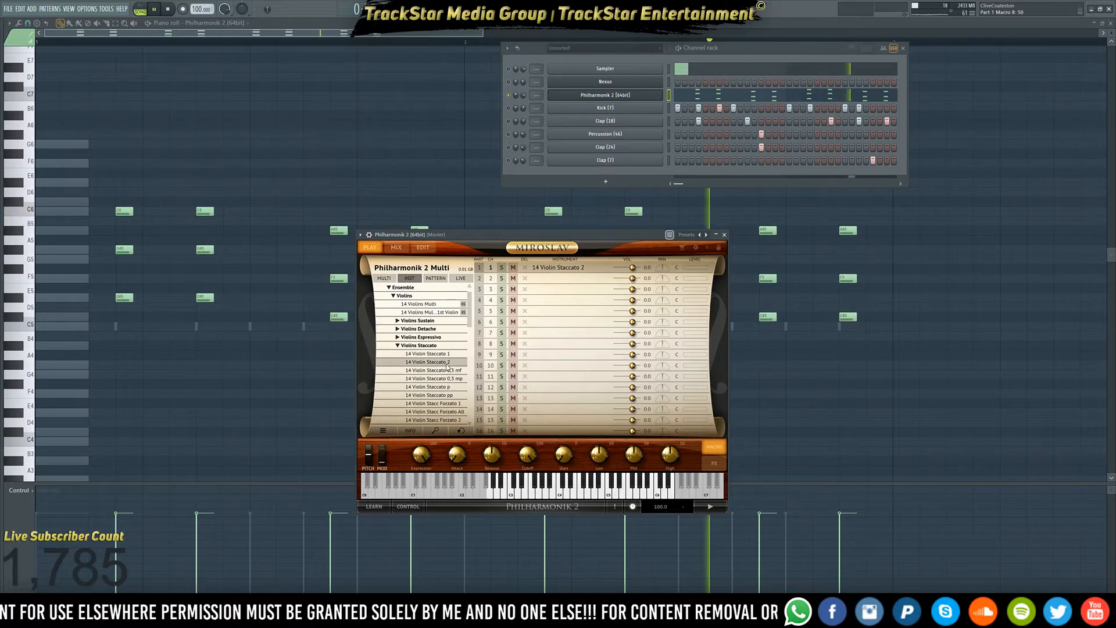
{"action": "double_click", "coordinate": [440, 373]}
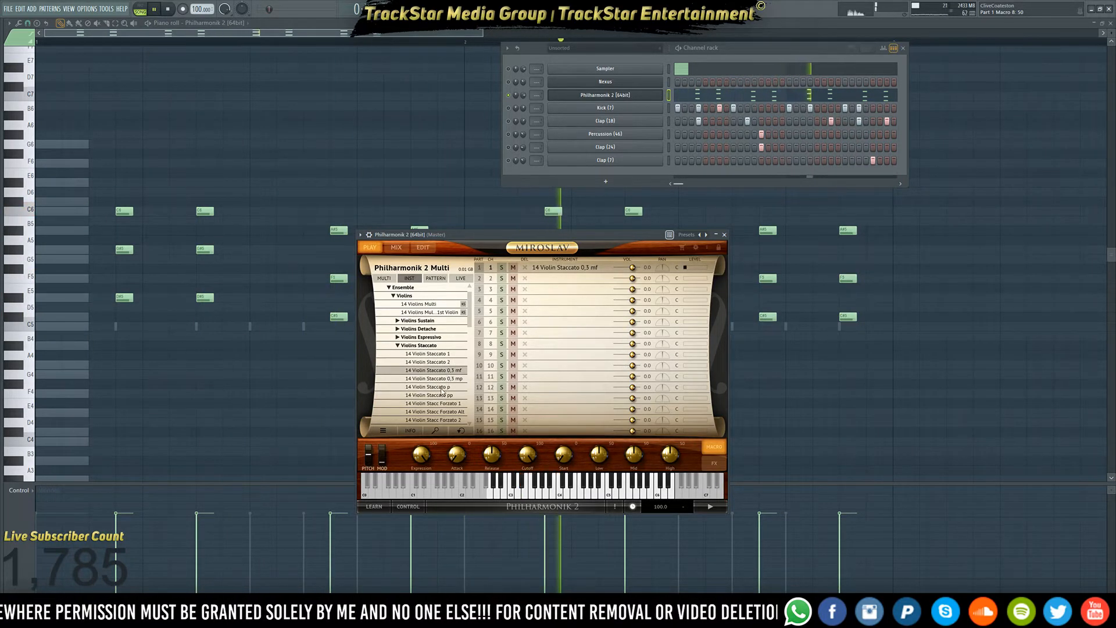
{"action": "double_click", "coordinate": [446, 386]}
{"action": "double_click", "coordinate": [451, 395]}
{"action": "double_click", "coordinate": [460, 405]}
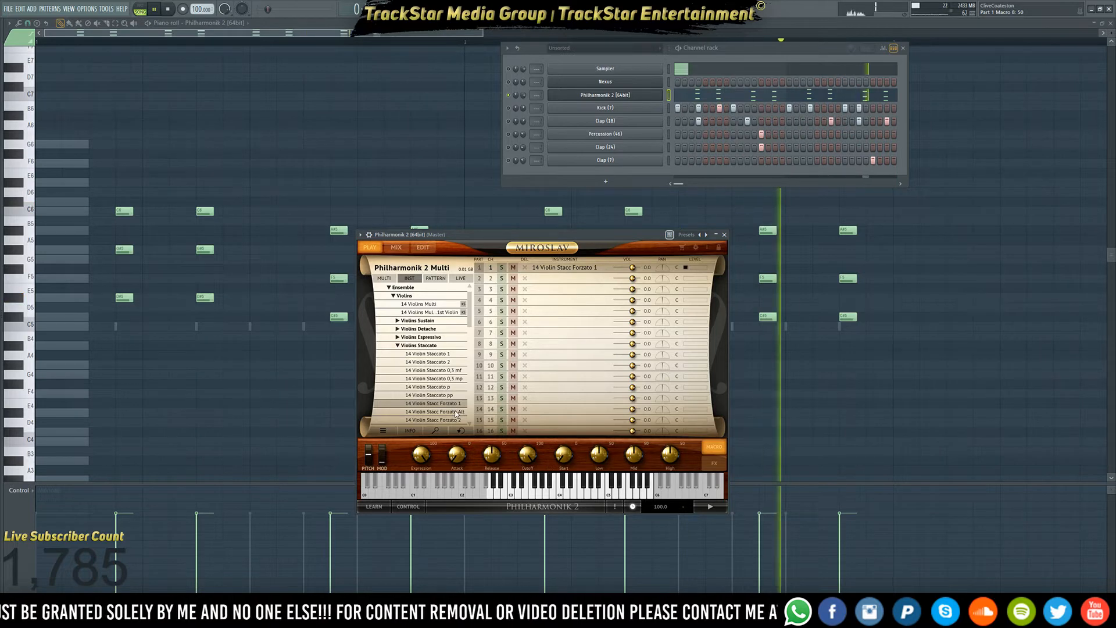
{"action": "double_click", "coordinate": [462, 412]}
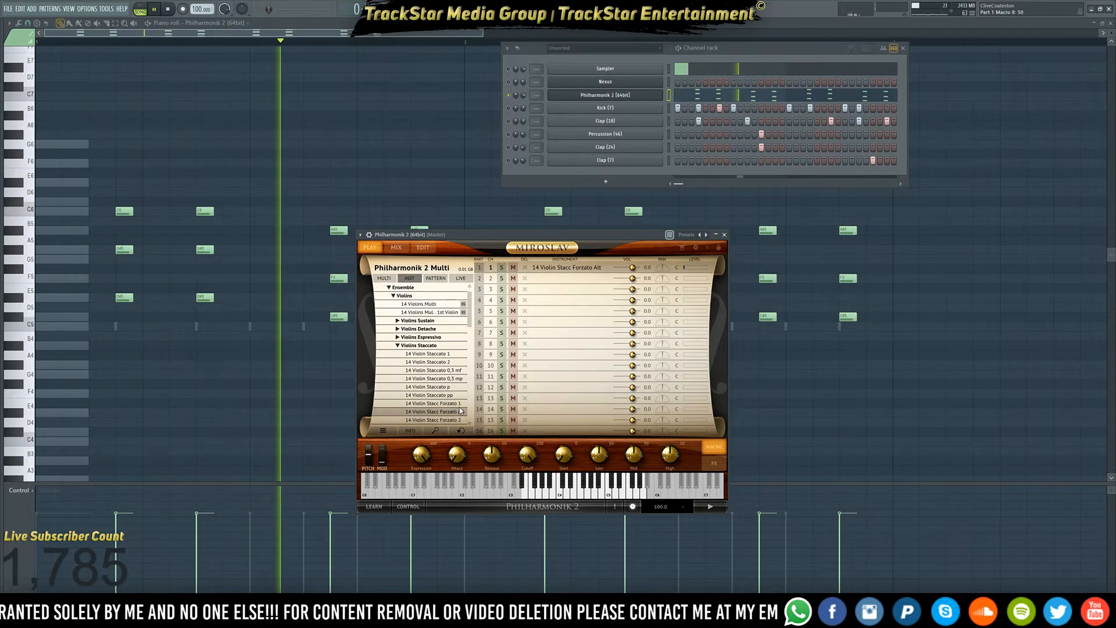
- Audition a 14 Violin Stacc Forzato mf instrument, followed by 14 Violin Spiccato mf and mp
{"action": "scroll", "coordinate": [441, 407], "scroll_direction": "down", "scroll_amount": 1}
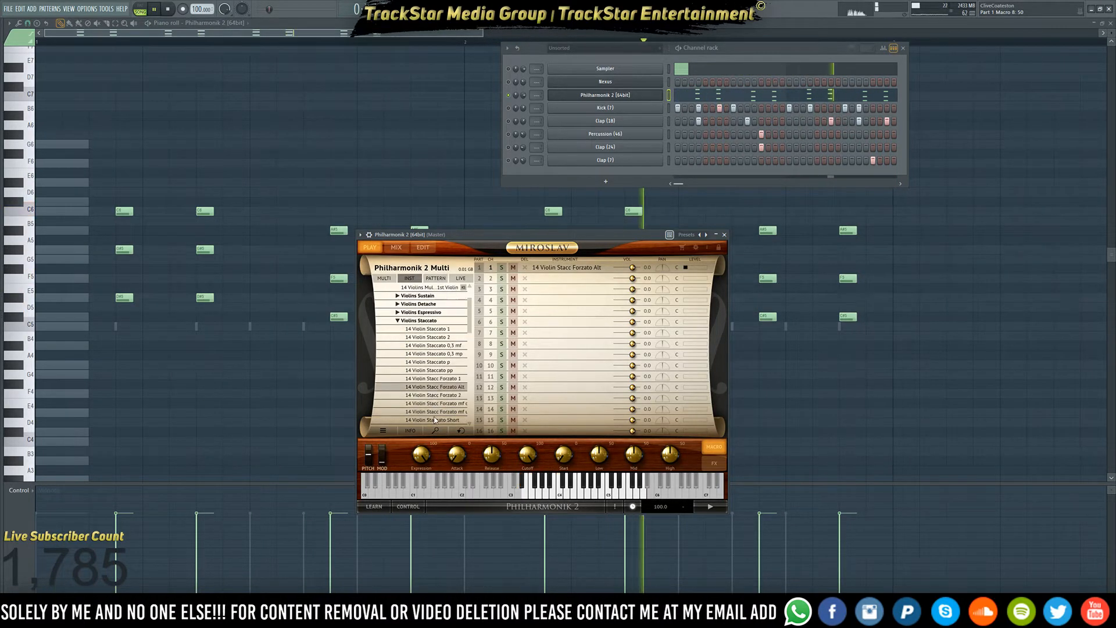
{"action": "double_click", "coordinate": [440, 402]}
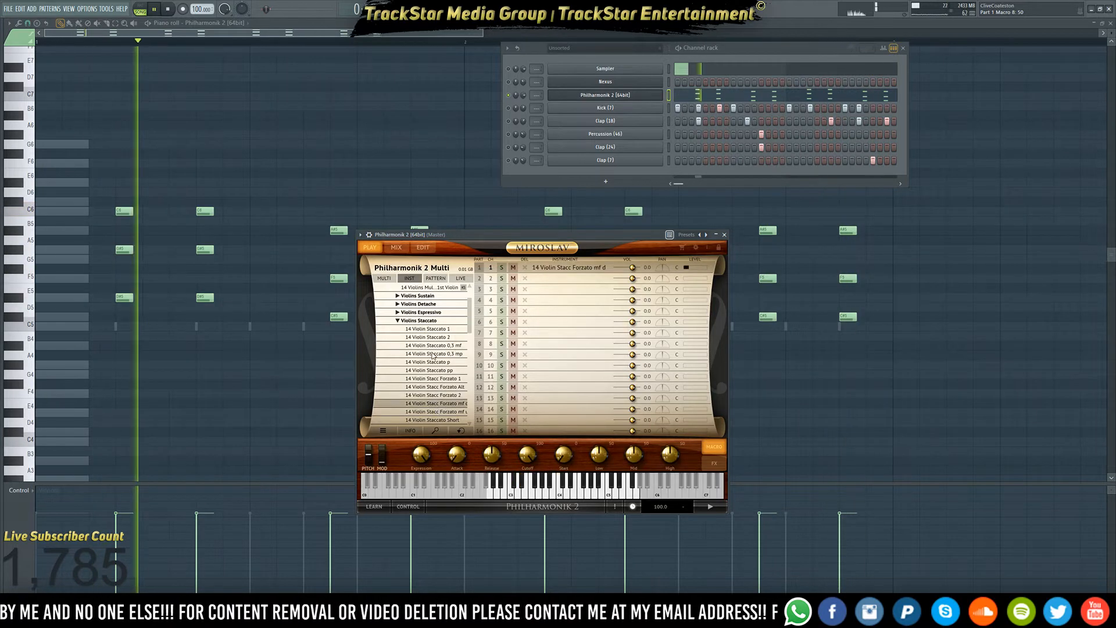
{"action": "scroll", "coordinate": [430, 415], "scroll_direction": "down", "scroll_amount": 1}
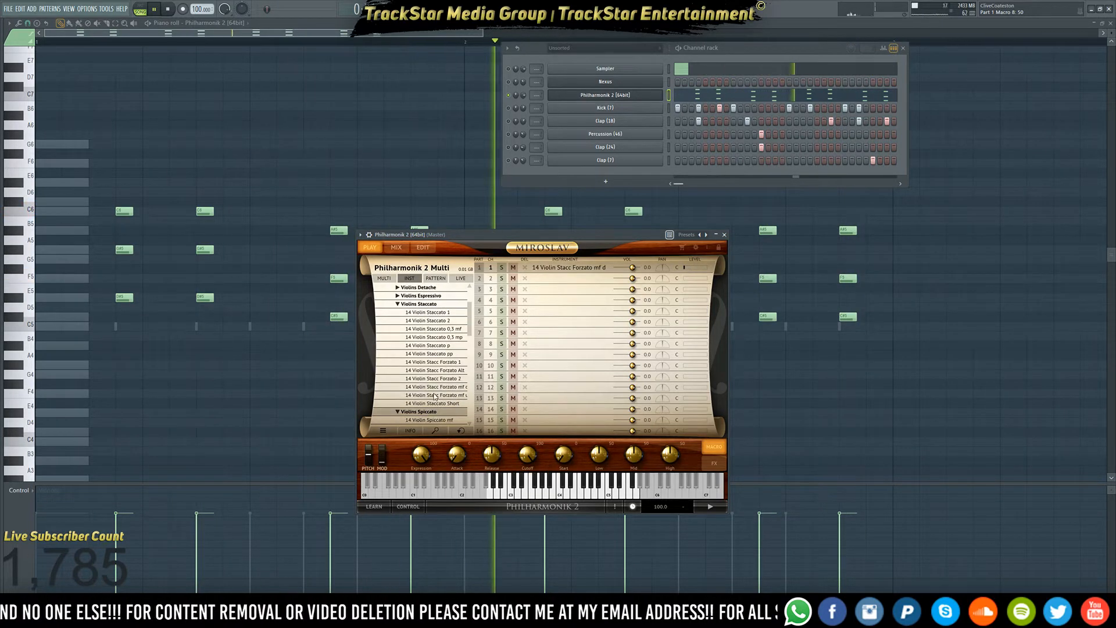
{"action": "left_click", "coordinate": [431, 412]}
{"action": "double_click", "coordinate": [448, 387]}
{"action": "scroll", "coordinate": [446, 390], "scroll_direction": "down", "scroll_amount": 1}
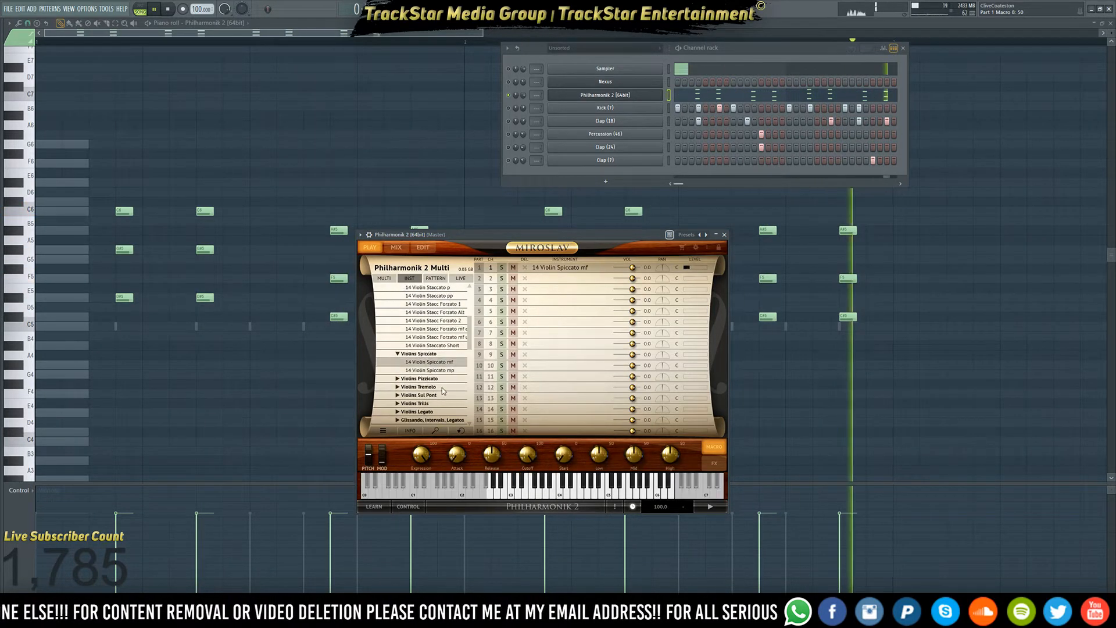
{"action": "double_click", "coordinate": [436, 370]}
- Compare 14 Violin Staccato 2 once more and settle on 14 Violin Staccato 1
{"action": "scroll", "coordinate": [435, 360], "scroll_direction": "up", "scroll_amount": 4}
{"action": "double_click", "coordinate": [439, 354]}
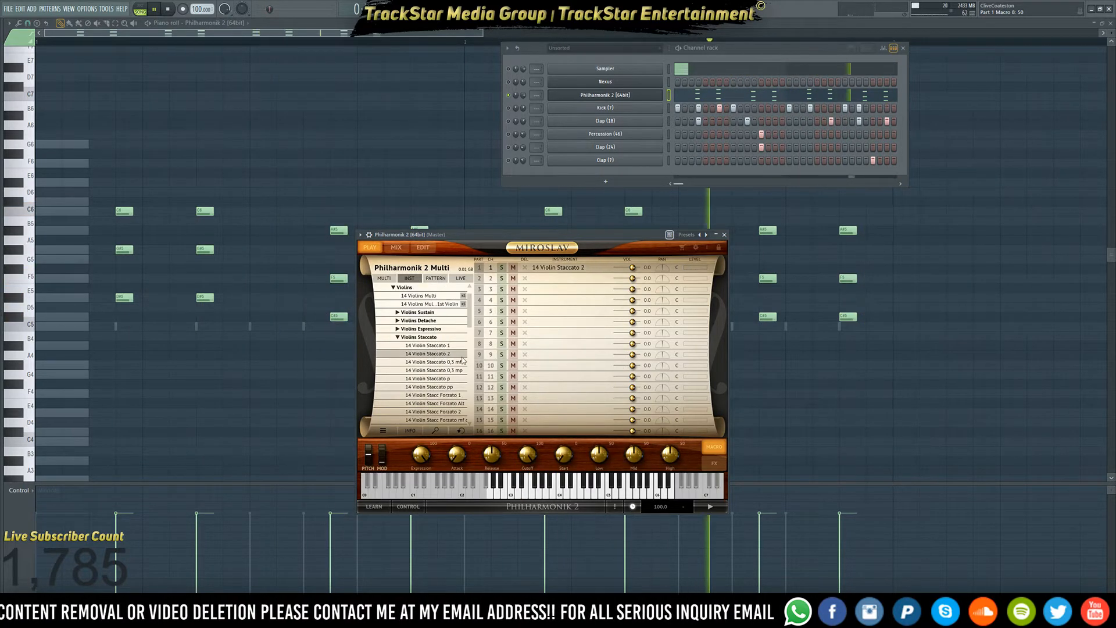
{"action": "double_click", "coordinate": [437, 346]}
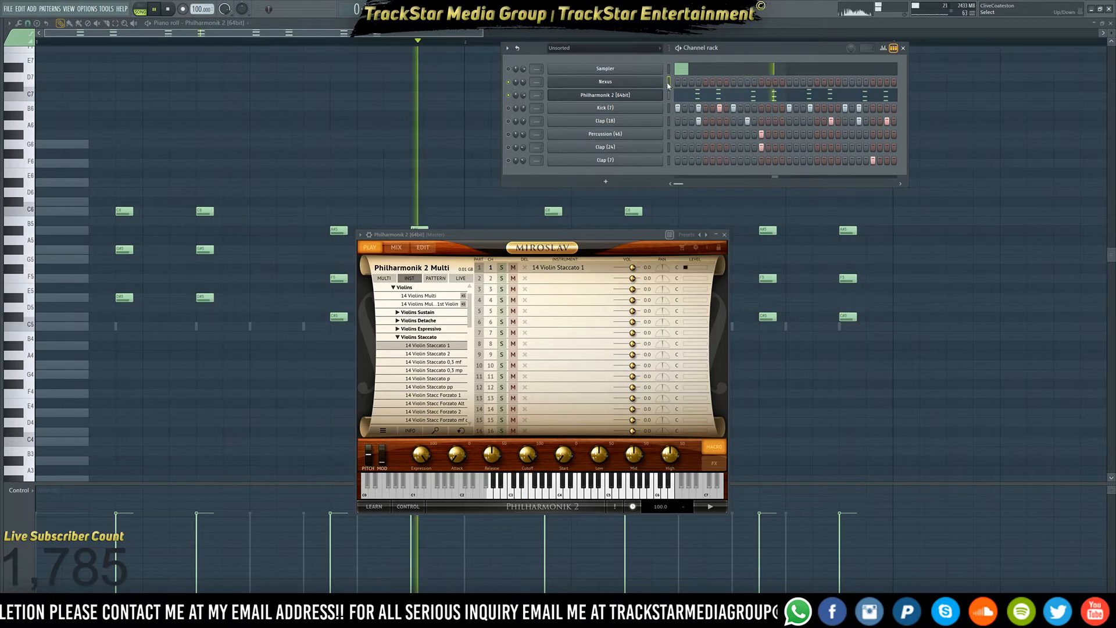
- Paste the chord notes into the Nexus channel, load the ST Hollywood Violins preset, and play both instruments together
{"action": "key", "text": "ctrl+v"}
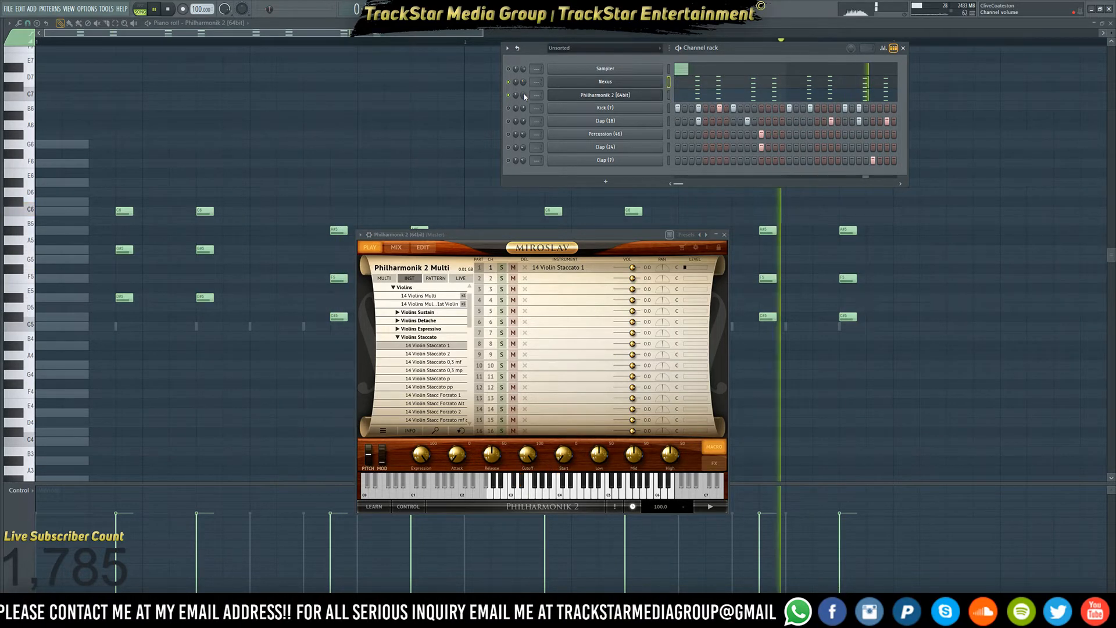
{"action": "left_click", "coordinate": [605, 83]}
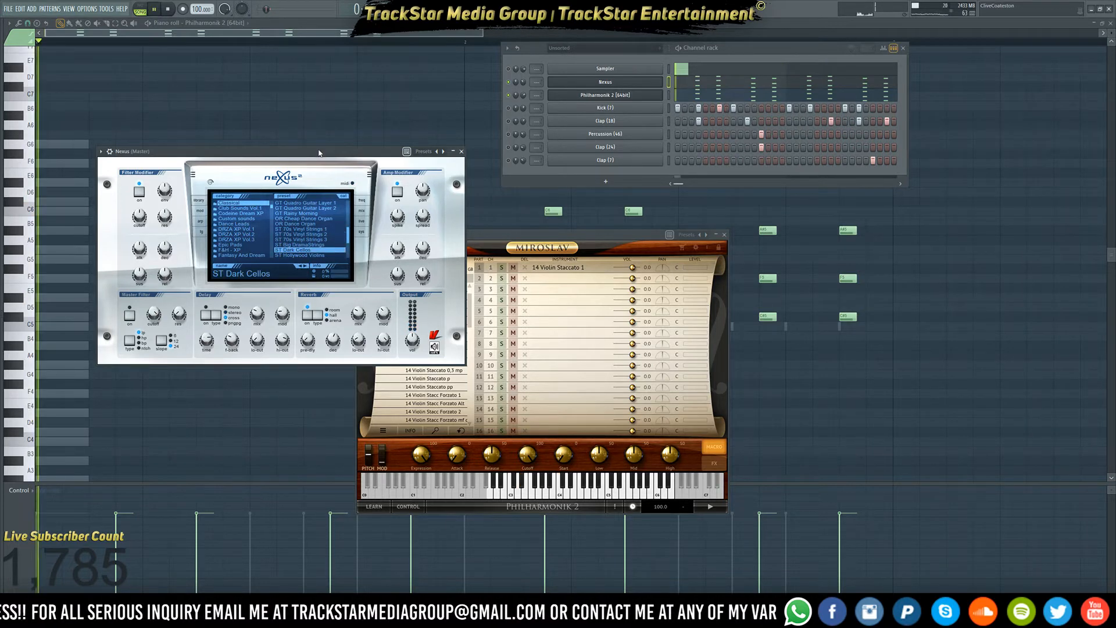
{"action": "key", "text": "space"}
{"action": "left_click", "coordinate": [311, 256]}
{"action": "left_click_drag", "start_coordinate": [346, 159], "coordinate": [331, 129]}
{"action": "key", "text": "space"}
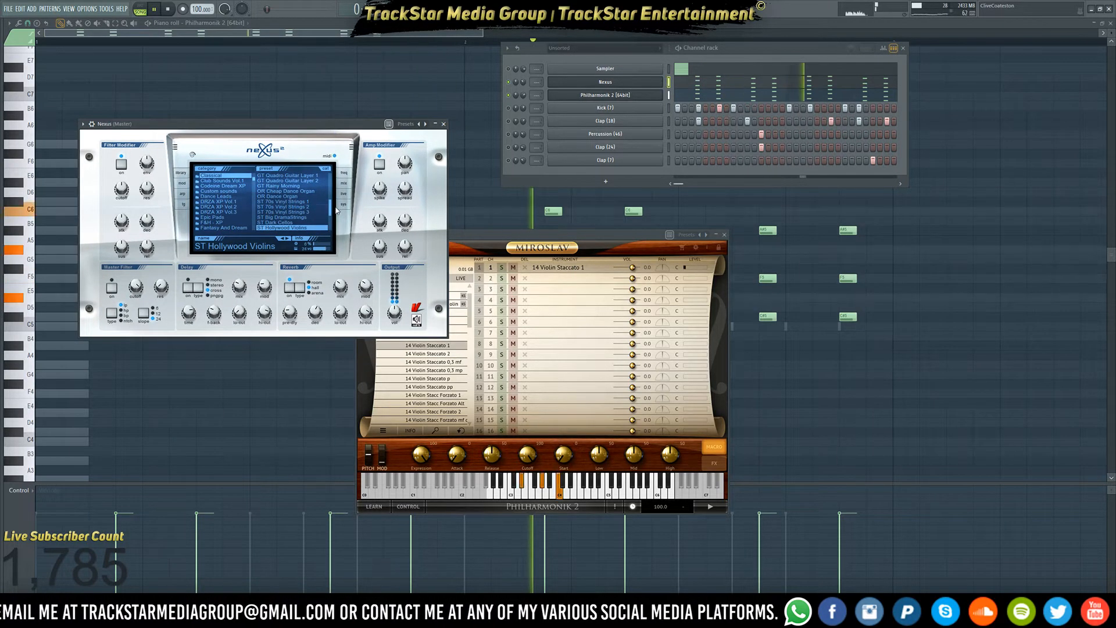
- Switch Nexus to the ST Hybrid Strings 1 preset and audition the layered chords
{"action": "scroll", "coordinate": [302, 214], "scroll_direction": "down", "scroll_amount": 2}
{"action": "left_click", "coordinate": [294, 217]}
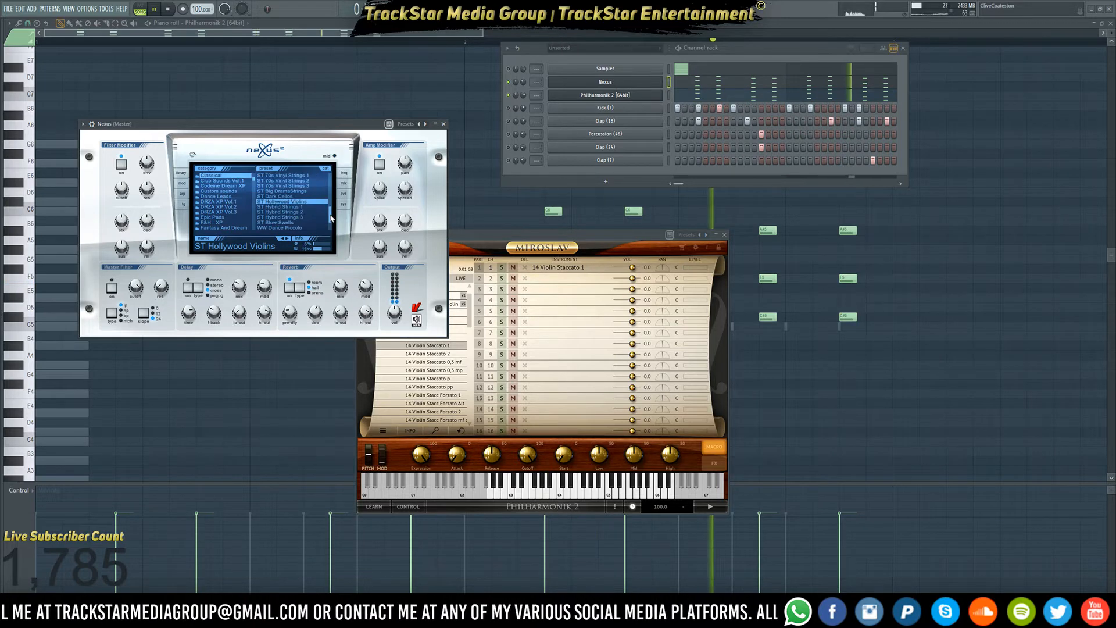
{"action": "left_click", "coordinate": [293, 207]}
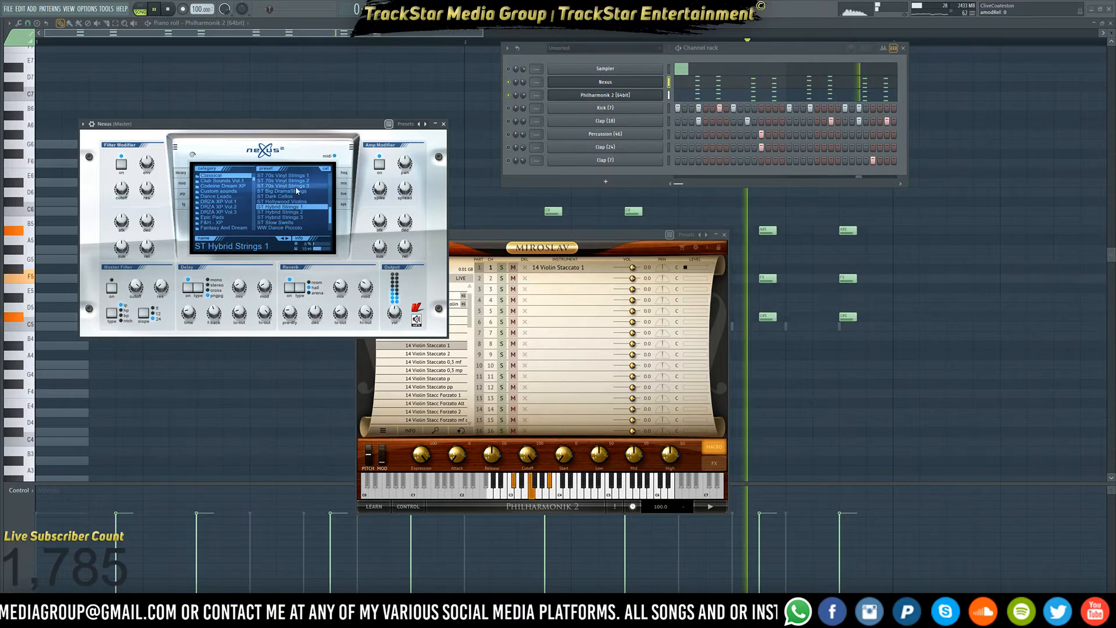
{"action": "key", "text": "space"}
- Cut the chord notes out of the Nexus channel
{"action": "left_click", "coordinate": [607, 85]}
{"action": "left_click", "coordinate": [610, 86]}
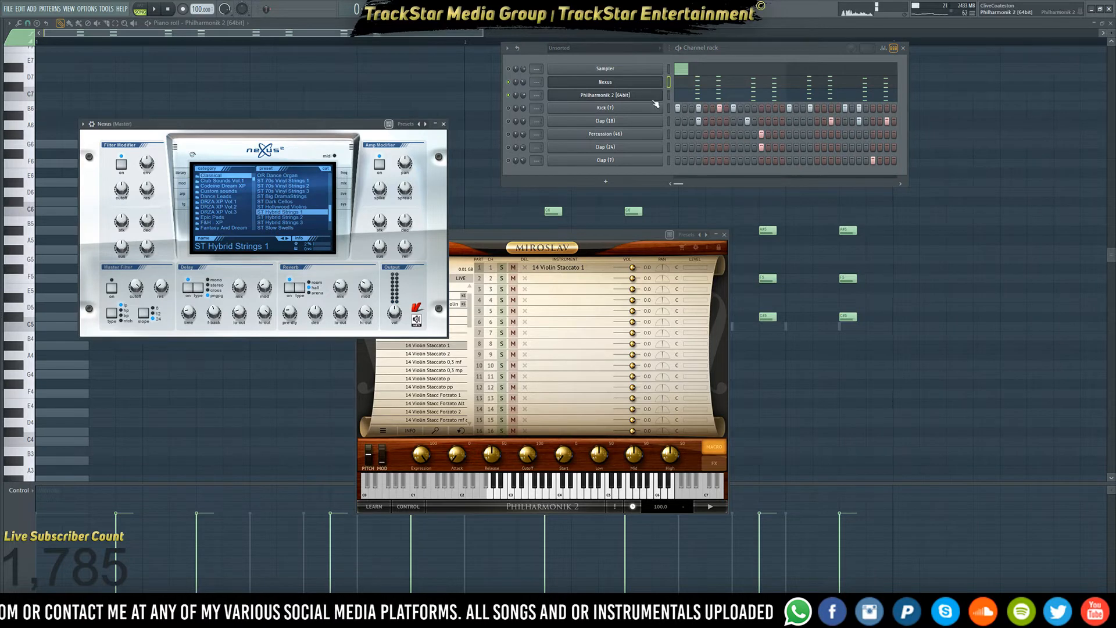
{"action": "key", "text": "ctrl+x"}
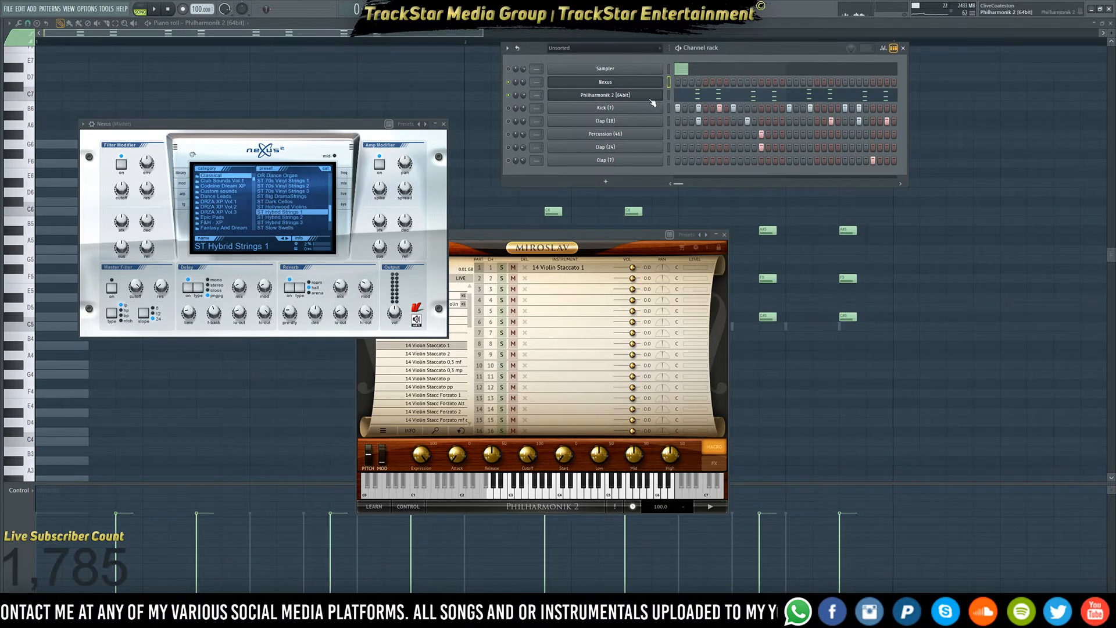
- Insert the Air Music Xpand!2_x64 instrument as a new channel directly below Philharmonik 2 and select it
{"action": "right_click", "coordinate": [662, 107]}
{"action": "mouse_move", "coordinate": [699, 177]}
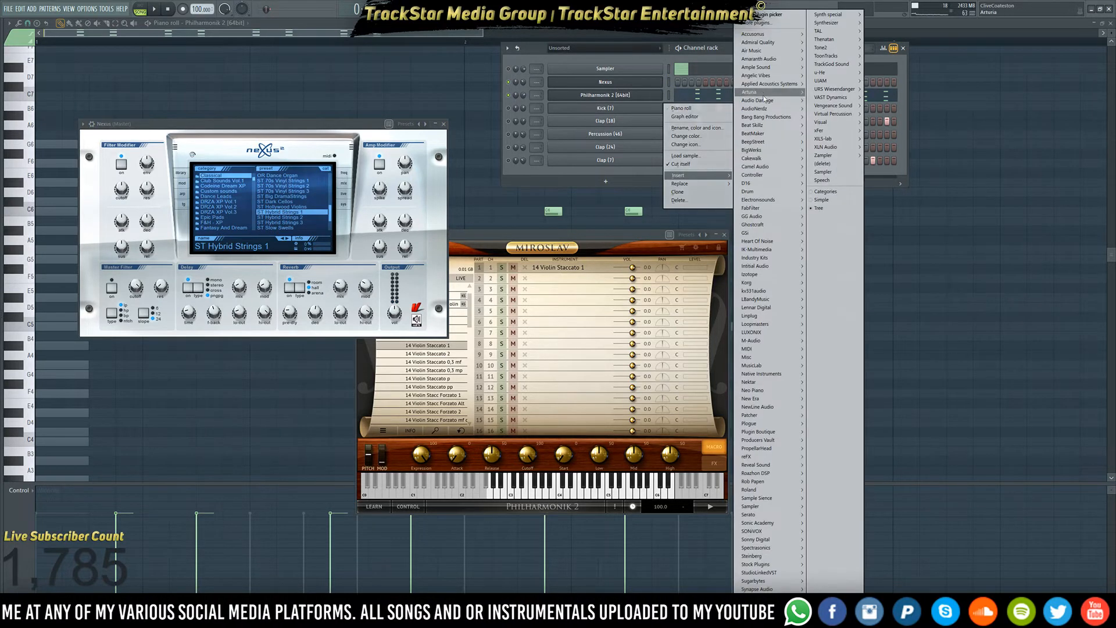
{"action": "mouse_move", "coordinate": [756, 51]}
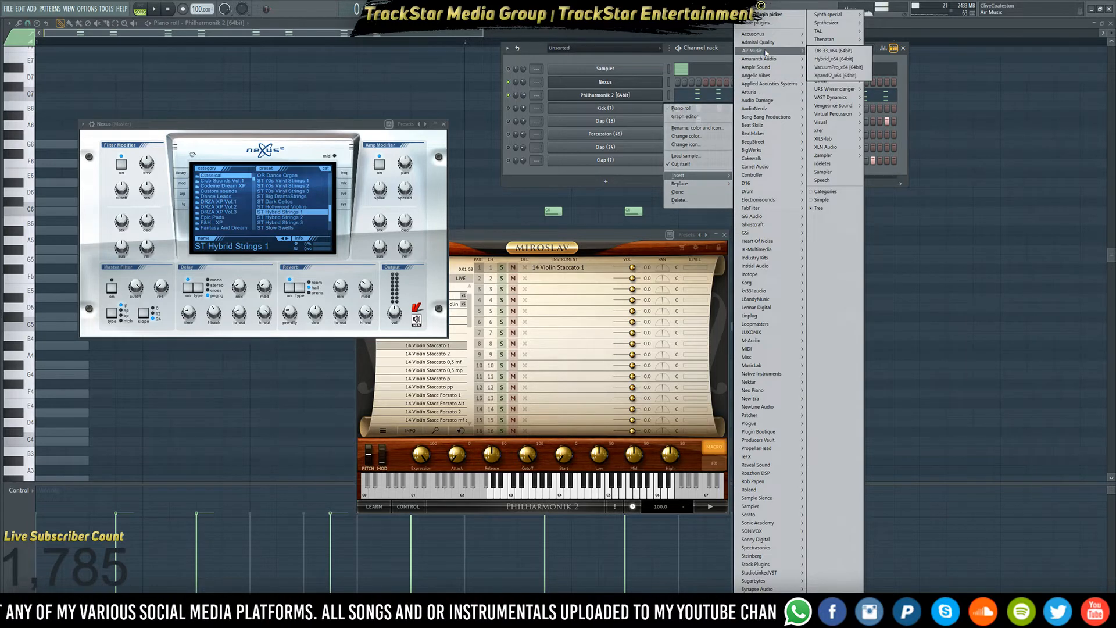
{"action": "left_click", "coordinate": [838, 76]}
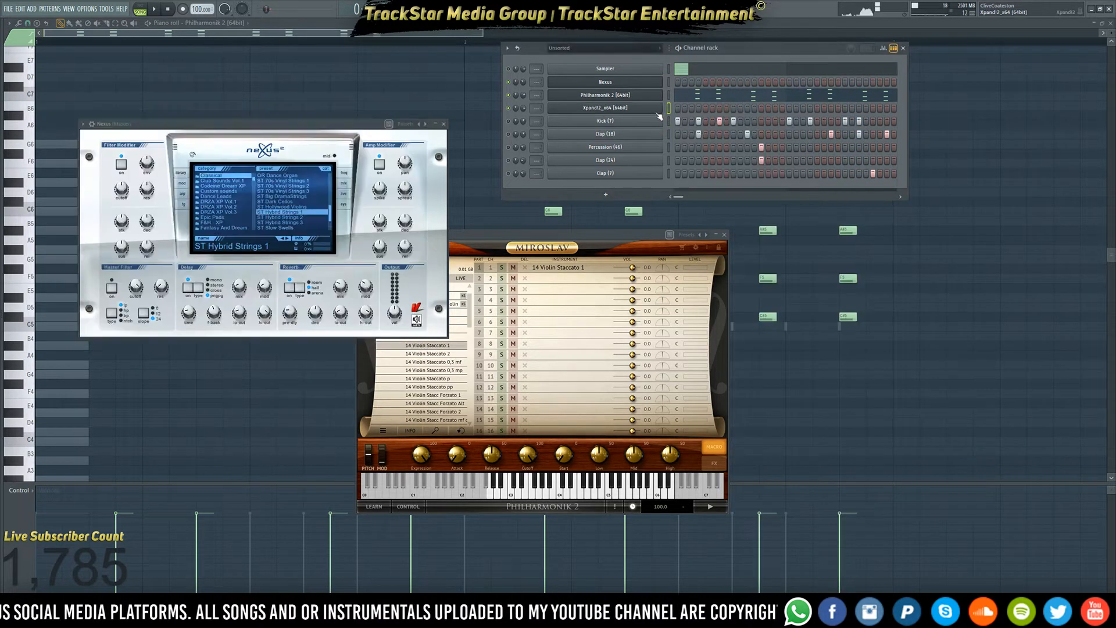
{"action": "left_click", "coordinate": [659, 112]}
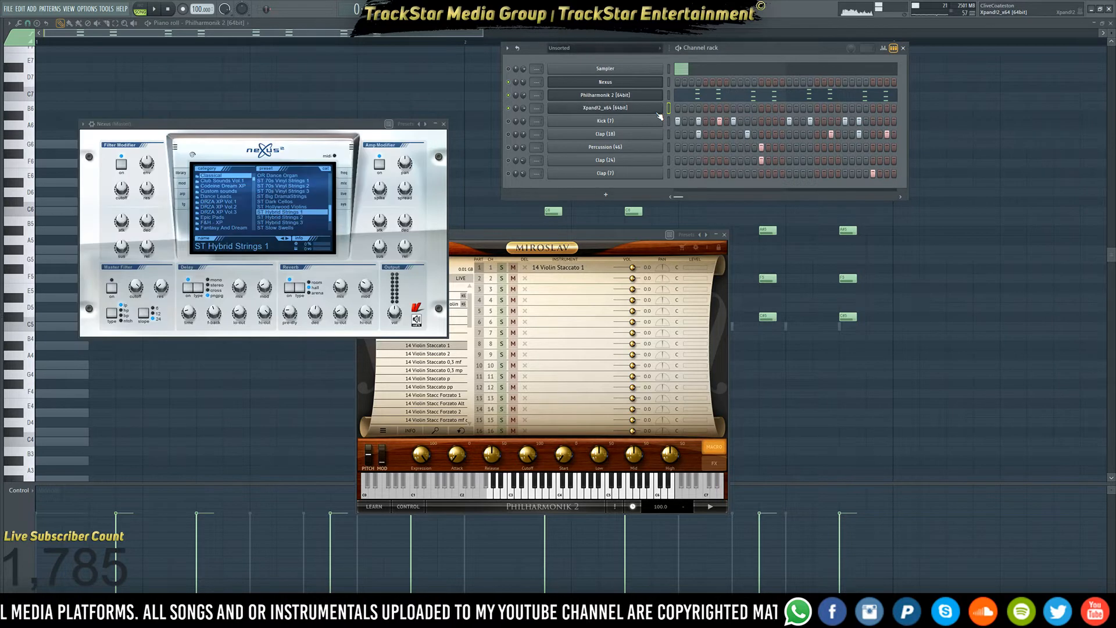
- Paste the chord notes into the Xpand!2 channel, load the Spiccato Strings Up + Down+ preset in part A, and audition it
{"action": "left_click", "coordinate": [638, 109]}
{"action": "left_click", "coordinate": [639, 109]}
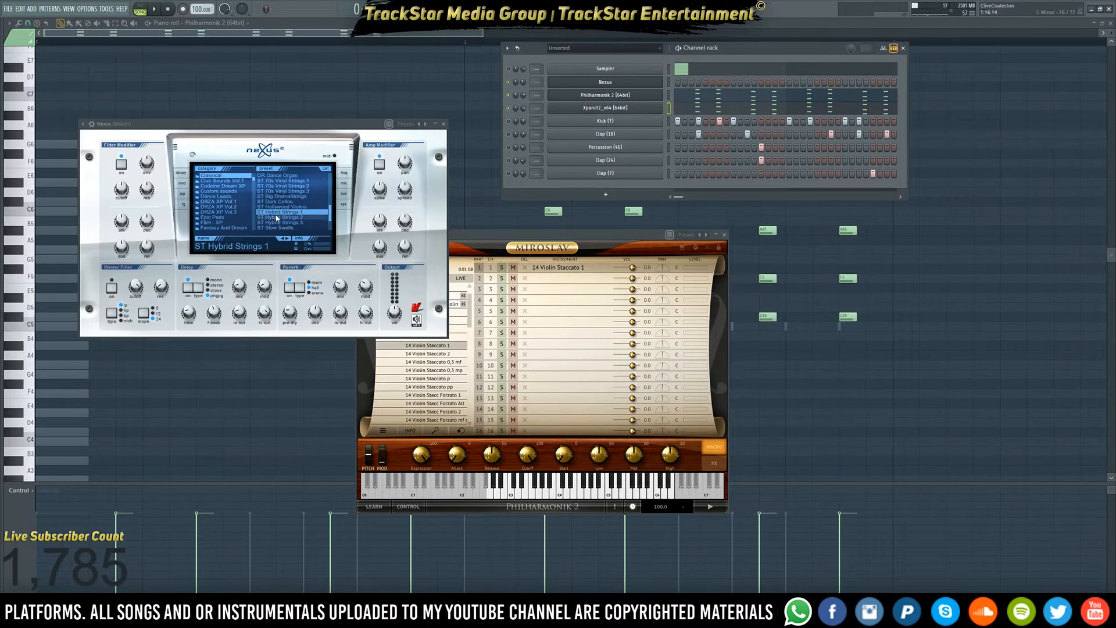
{"action": "left_click", "coordinate": [577, 109]}
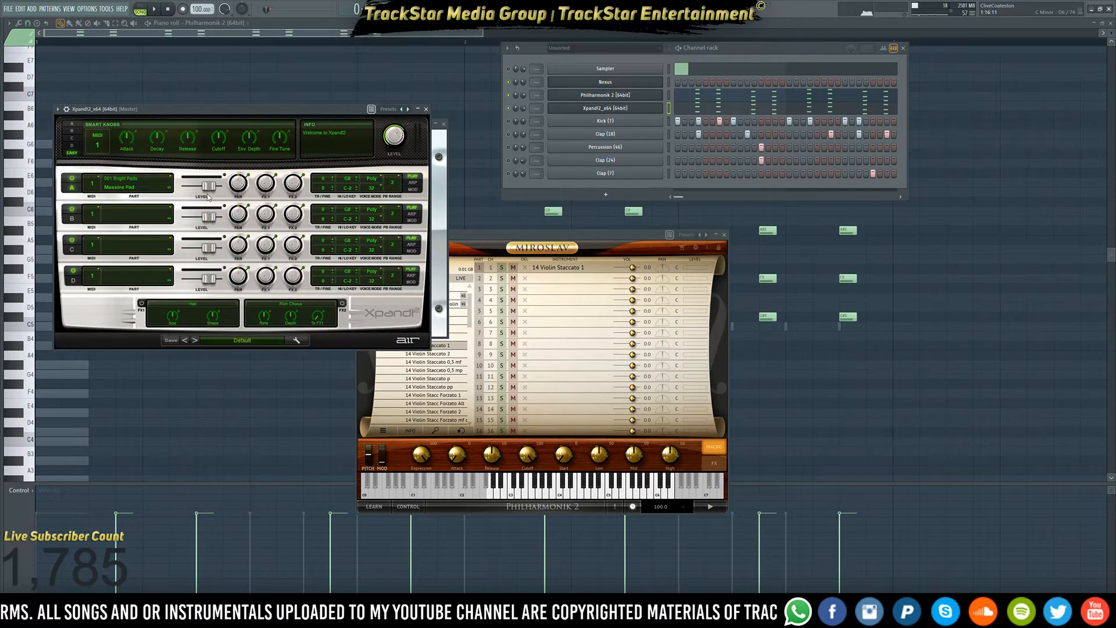
{"action": "left_click", "coordinate": [156, 193]}
{"action": "mouse_move", "coordinate": [140, 288]}
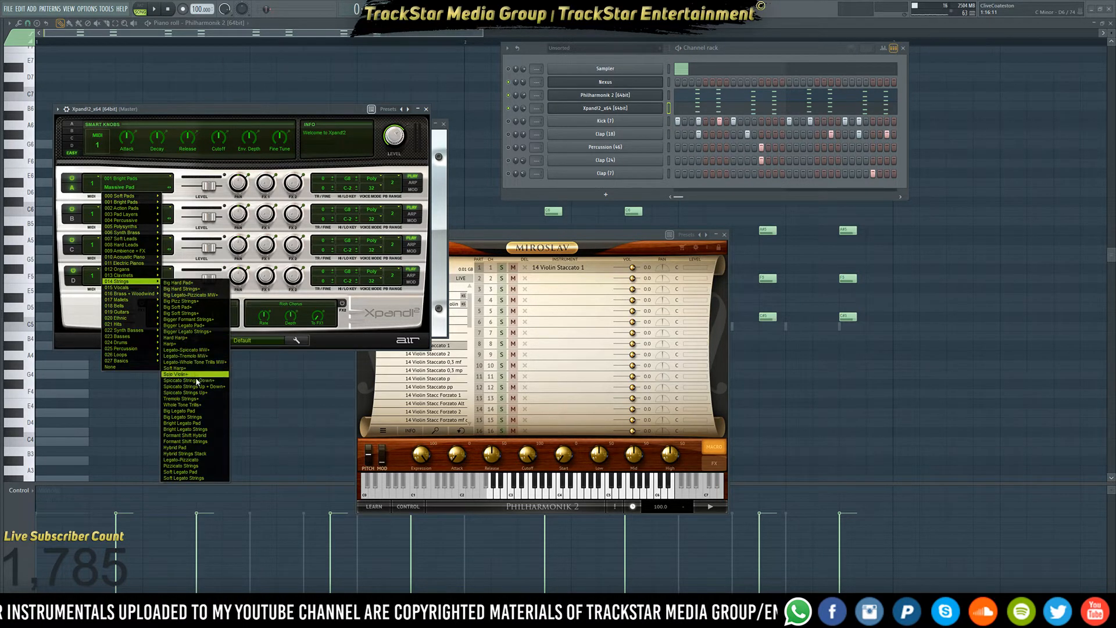
{"action": "left_click", "coordinate": [199, 388]}
{"action": "key", "text": "space"}
{"action": "left_click_drag", "start_coordinate": [332, 111], "coordinate": [847, 220]}
{"action": "key", "text": "space"}
- Transpose the Xpand!2 chord notes up one octave and play them layered with Philharmonik 2
{"action": "left_click", "coordinate": [736, 108]}
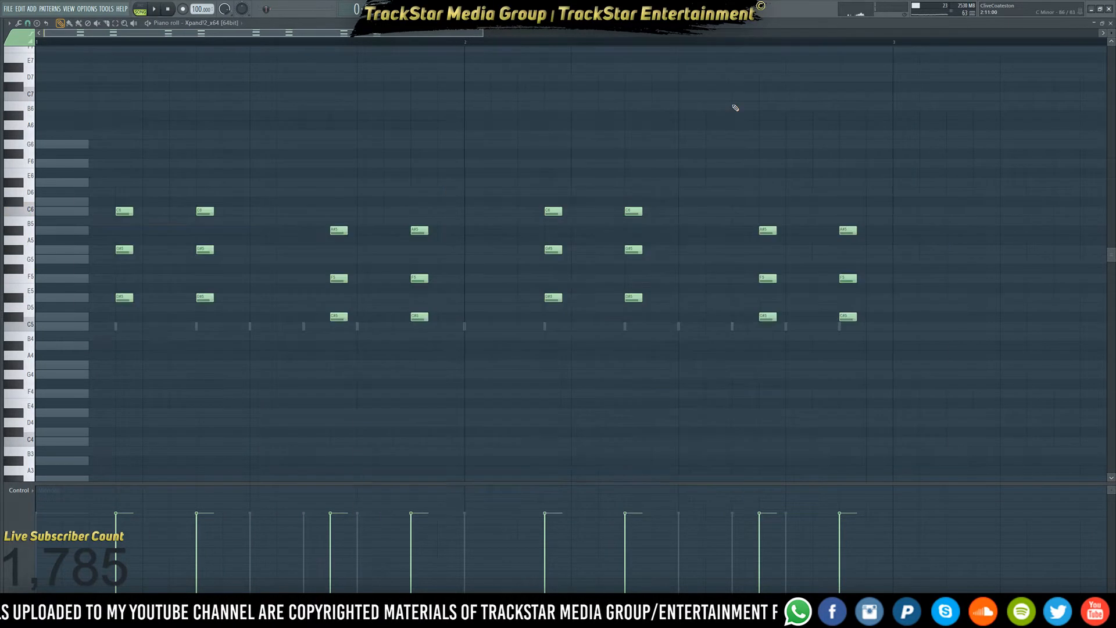
{"action": "key", "text": "ctrl+Up"}
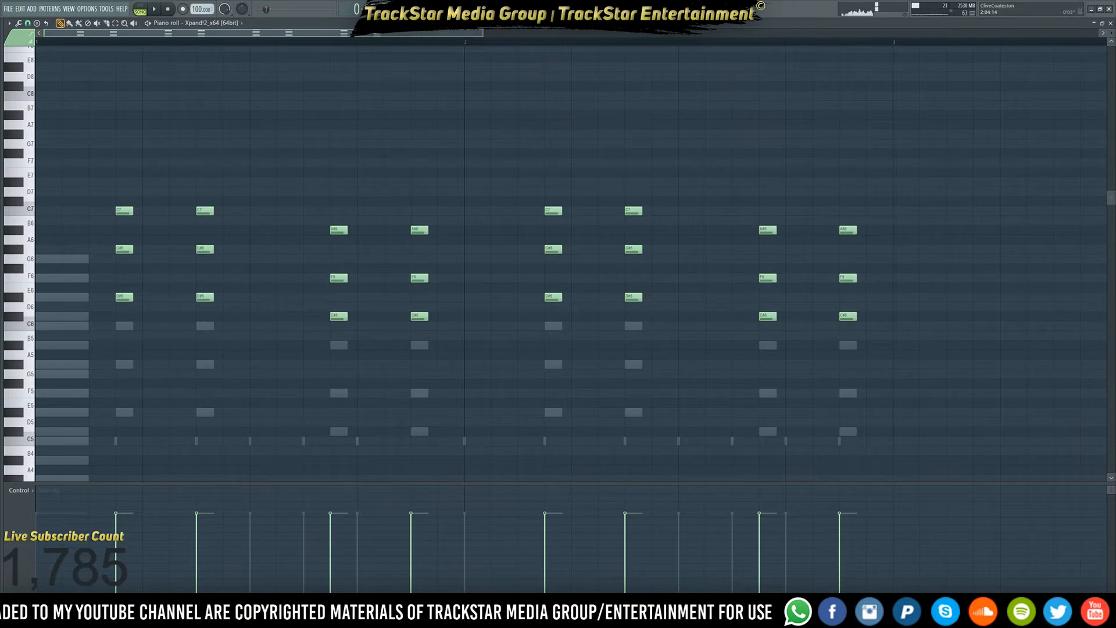
{"action": "key", "text": "F6"}
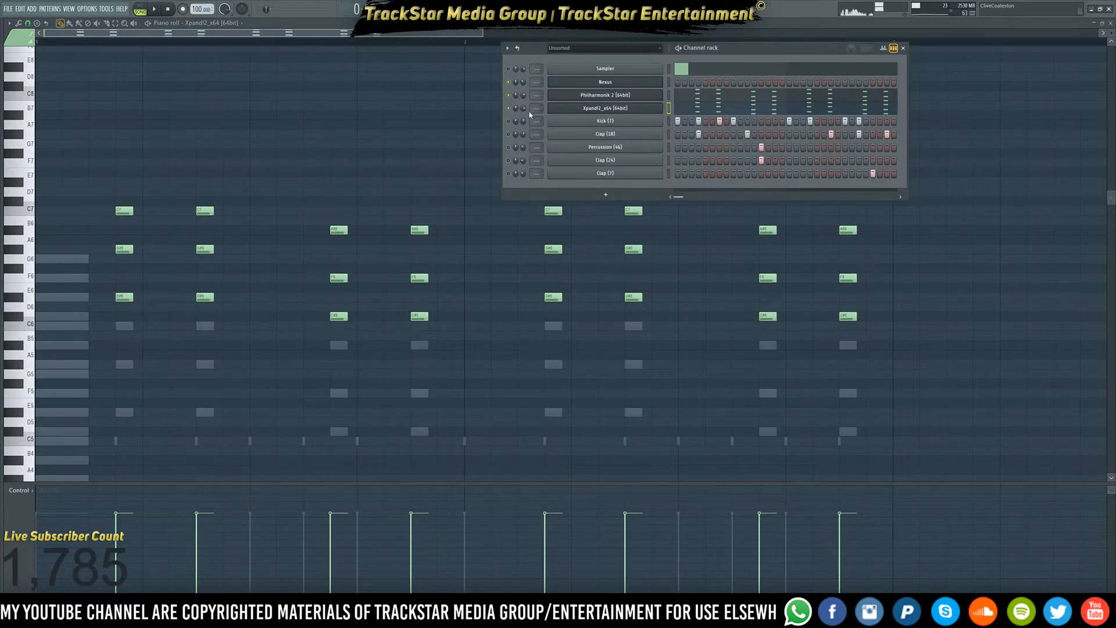
{"action": "key", "text": "space"}
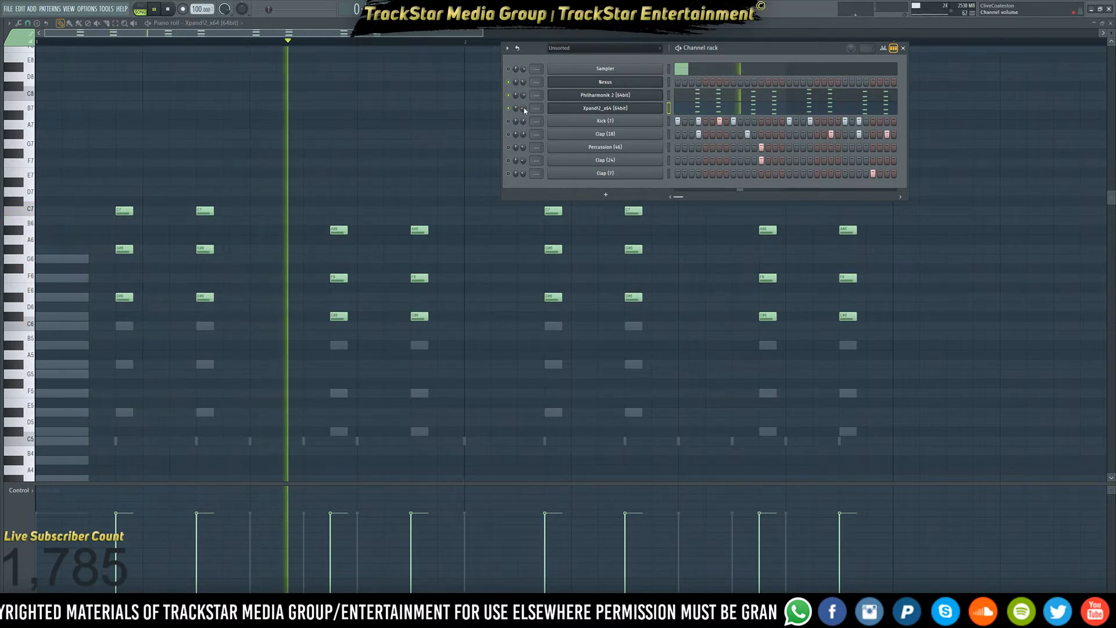
- Unmute all channels and audition the layered chords with the drums, in the pattern and in the playlist arrangement
{"action": "key", "text": "space"}
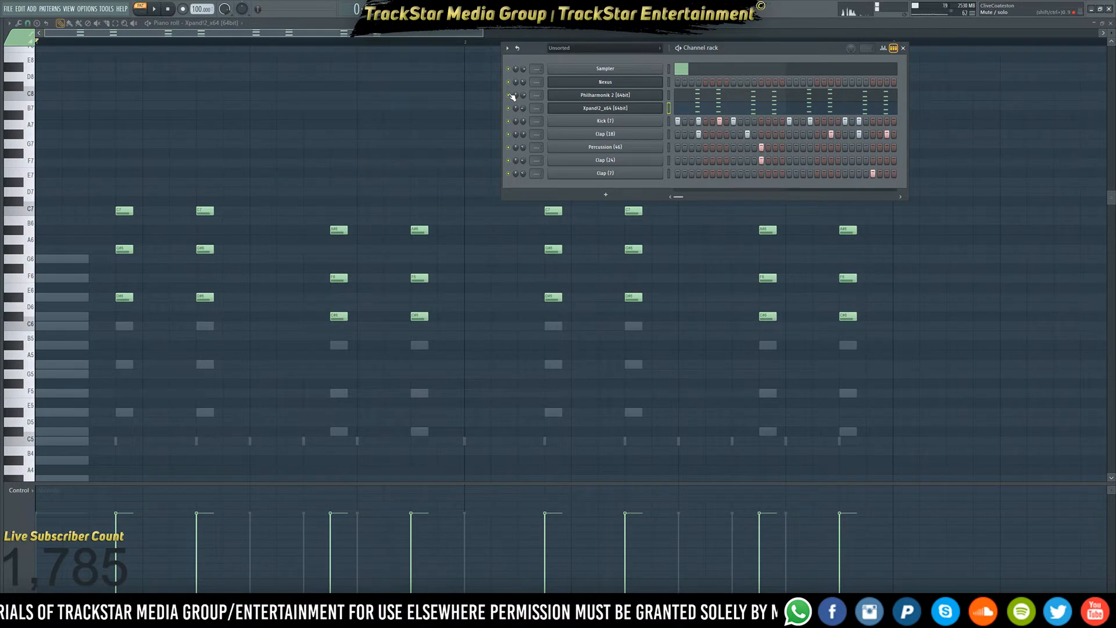
{"action": "key", "text": "space"}
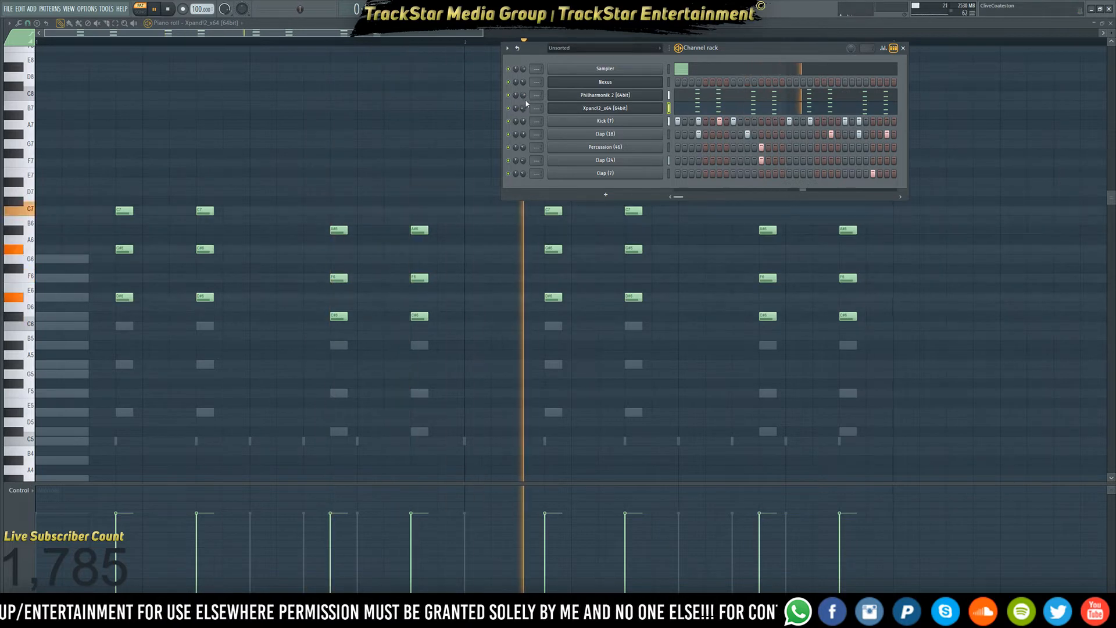
{"action": "key", "text": "space"}
{"action": "key", "text": "F5"}
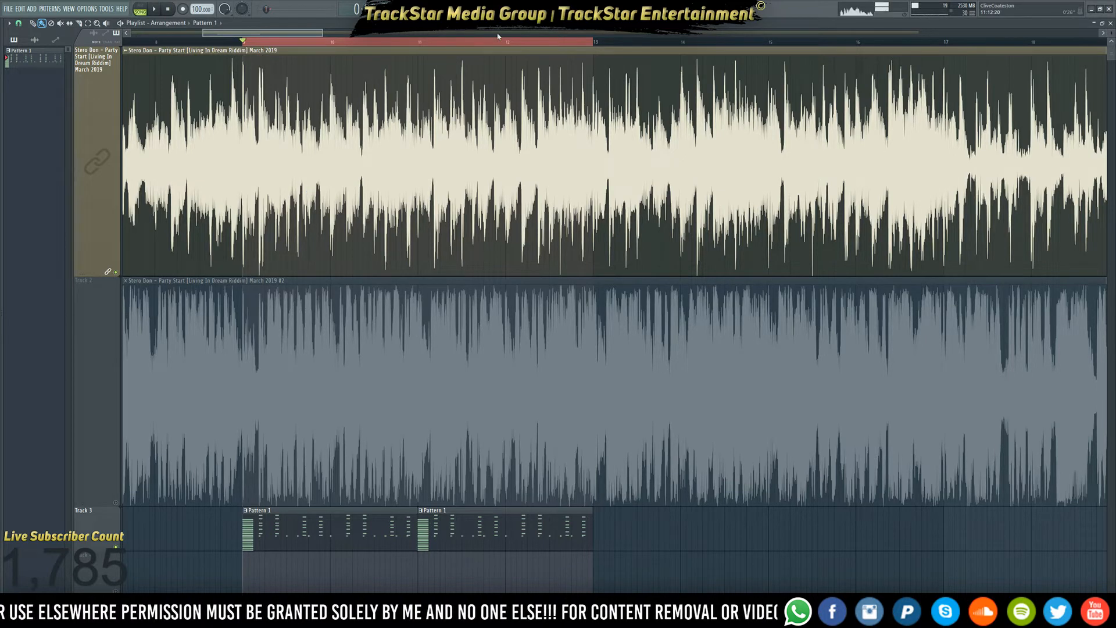
{"action": "key", "text": "F6"}
{"action": "key", "text": "space"}
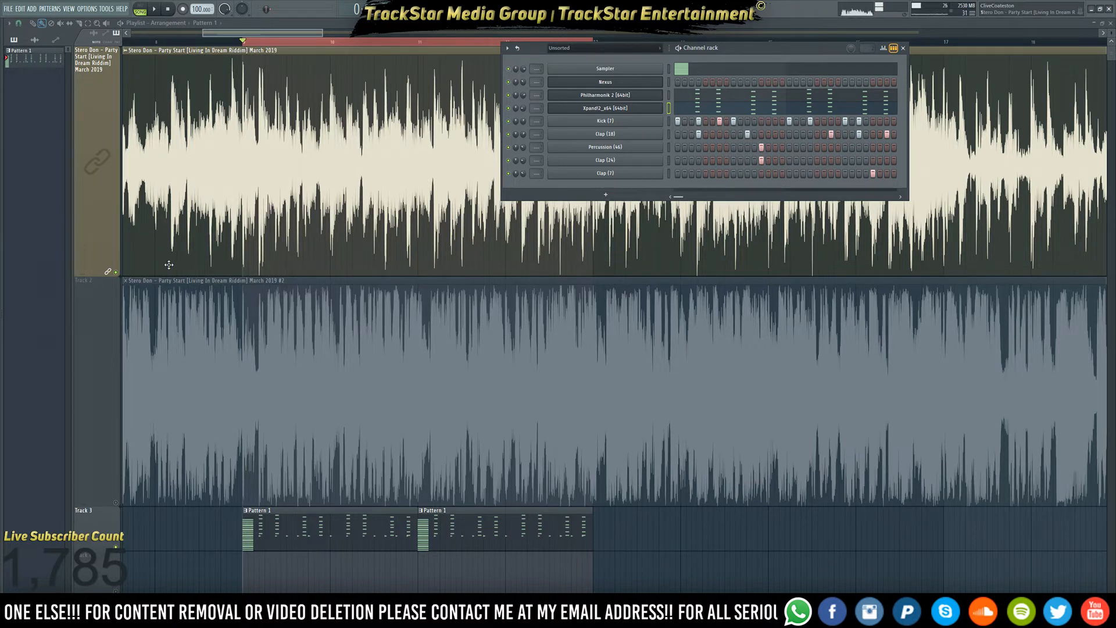
- Load the PL BellStrings preset from the Plucked category in Nexus, close the plugin, and play the arrangement briefly
{"action": "left_click", "coordinate": [628, 83]}
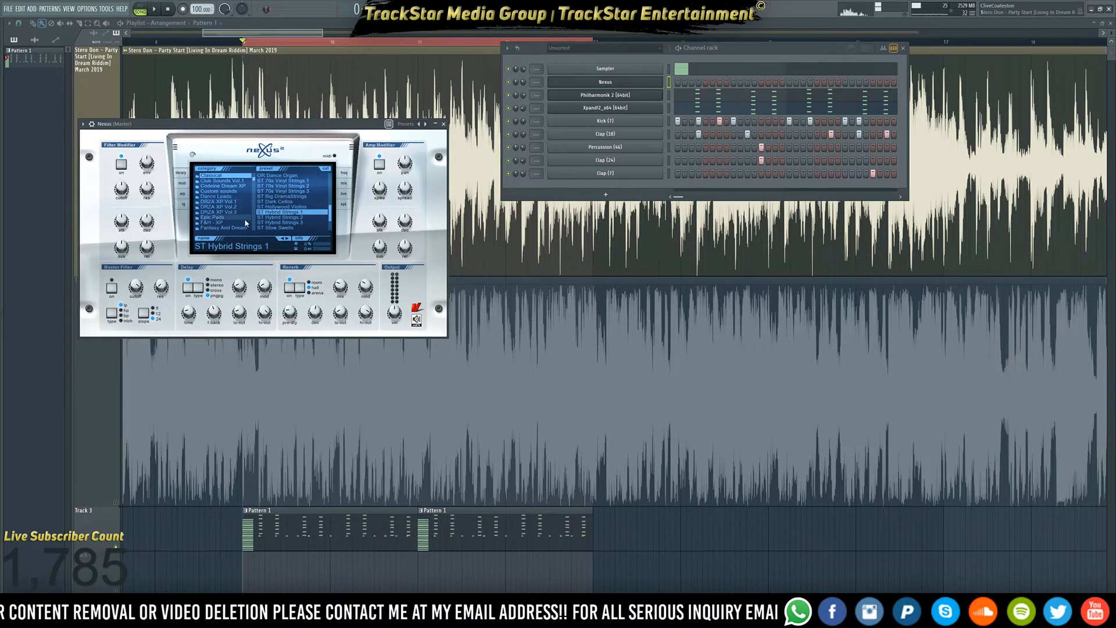
{"action": "left_click", "coordinate": [238, 228]}
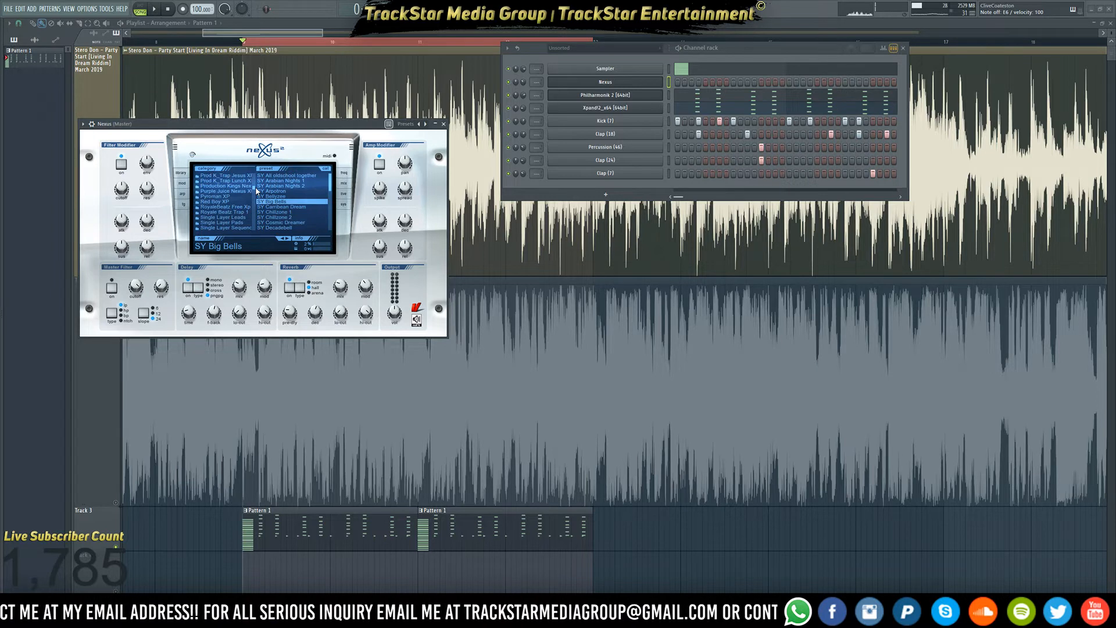
{"action": "scroll", "coordinate": [256, 186], "scroll_direction": "up", "scroll_amount": 4}
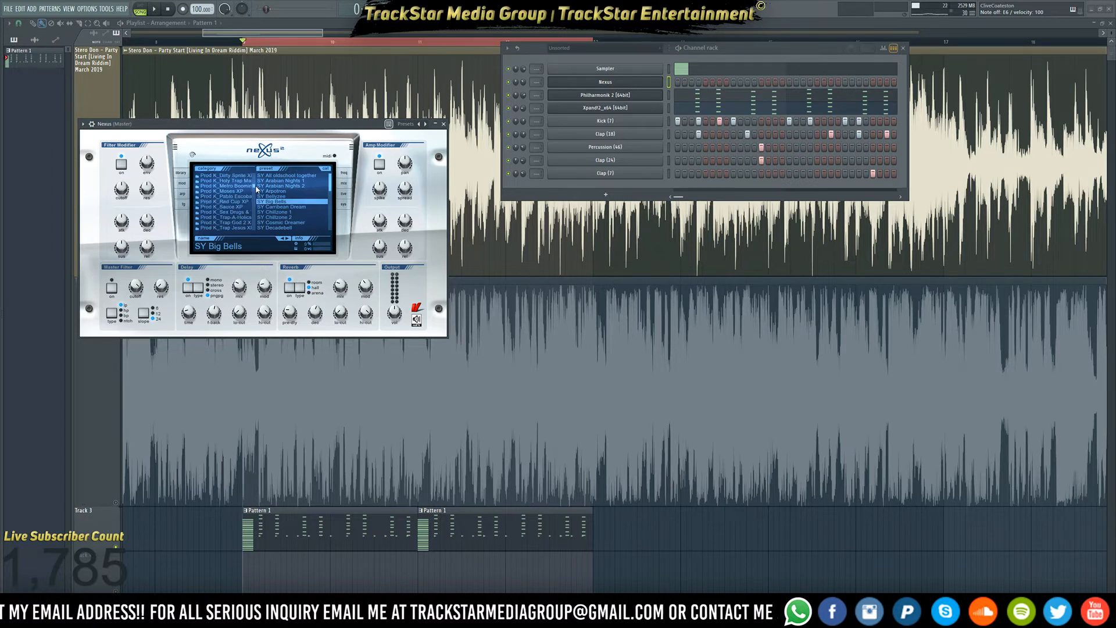
{"action": "left_click", "coordinate": [233, 176]}
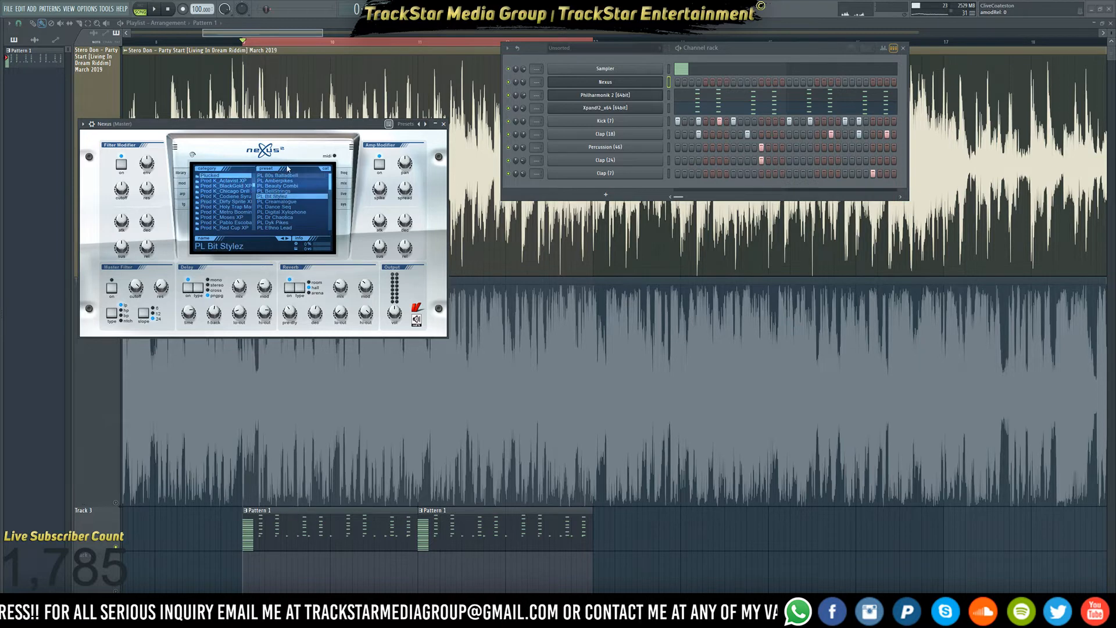
{"action": "left_click_drag", "start_coordinate": [319, 132], "coordinate": [497, 267]}
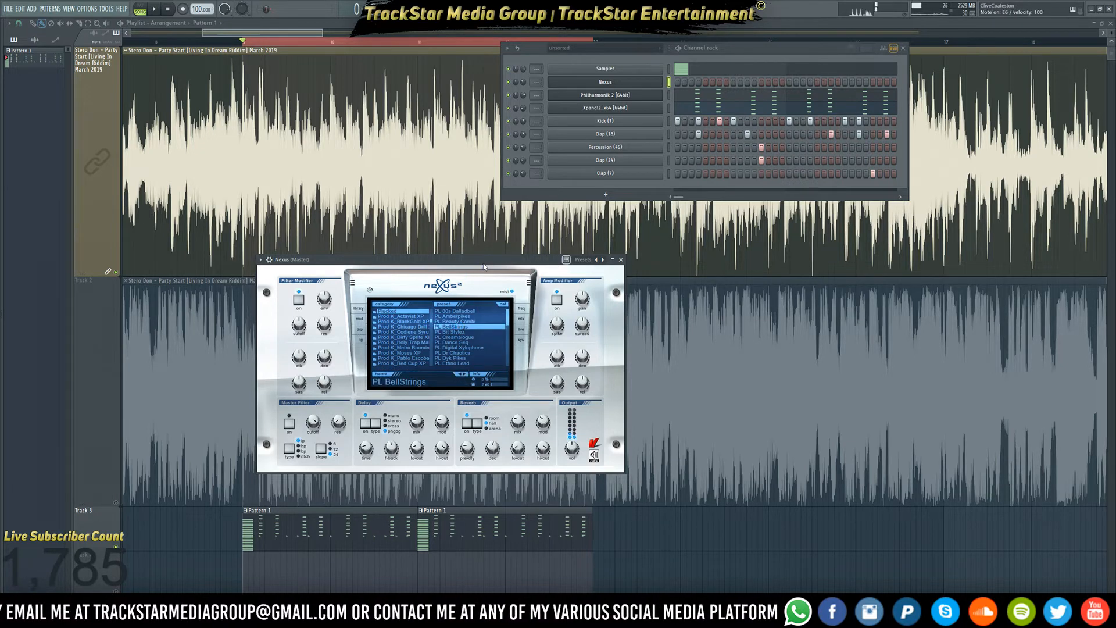
{"action": "left_click", "coordinate": [621, 260]}
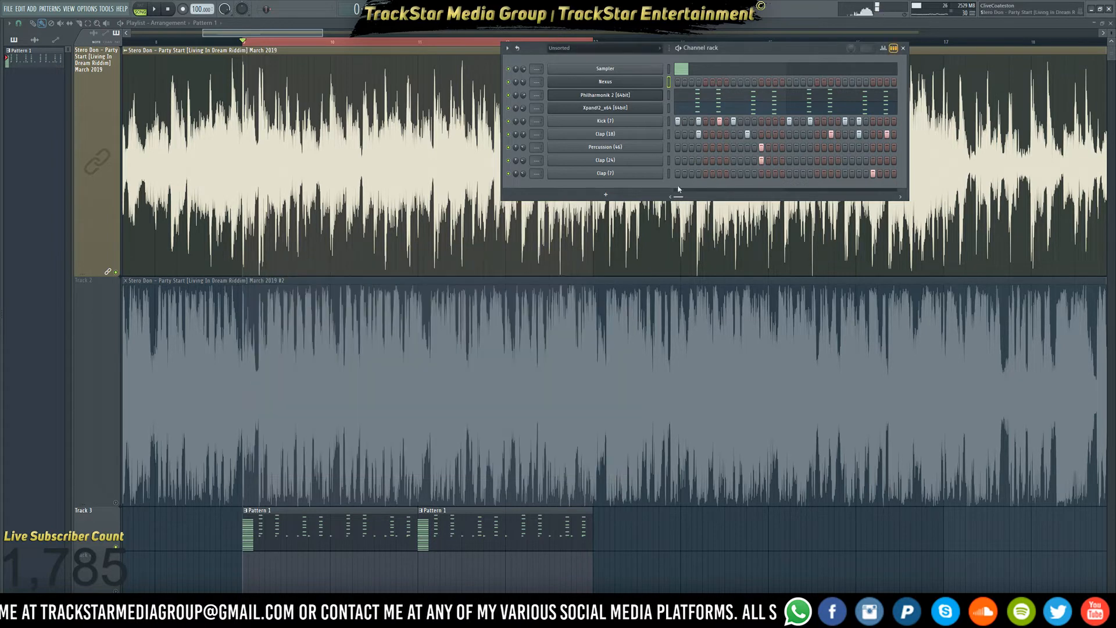
{"action": "key", "text": "space"}
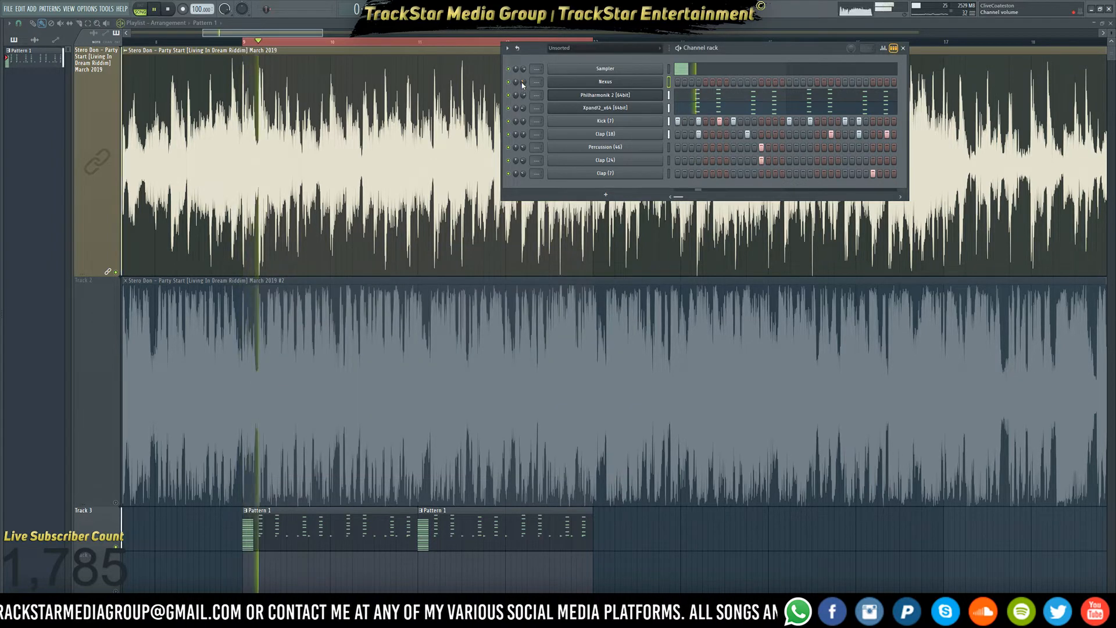
{"action": "key", "text": "space"}
- Start a Nexus melody in bar 1 of its piano roll with D#5 at step 1, G#5 at step 5 and C6 at step 9
{"action": "right_click", "coordinate": [658, 85]}
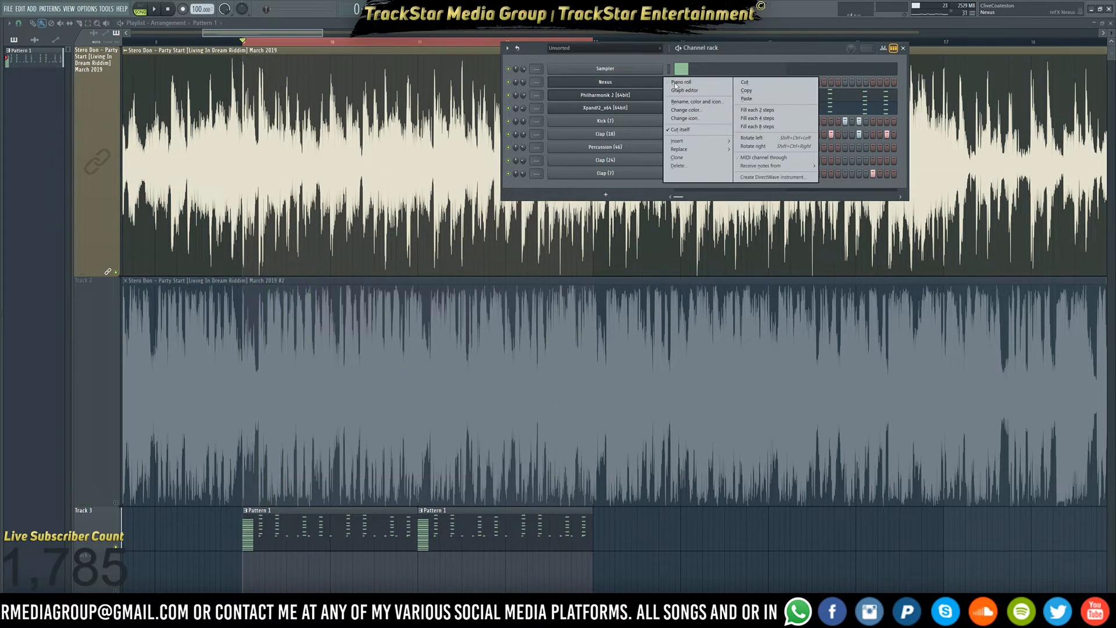
{"action": "left_click", "coordinate": [699, 85]}
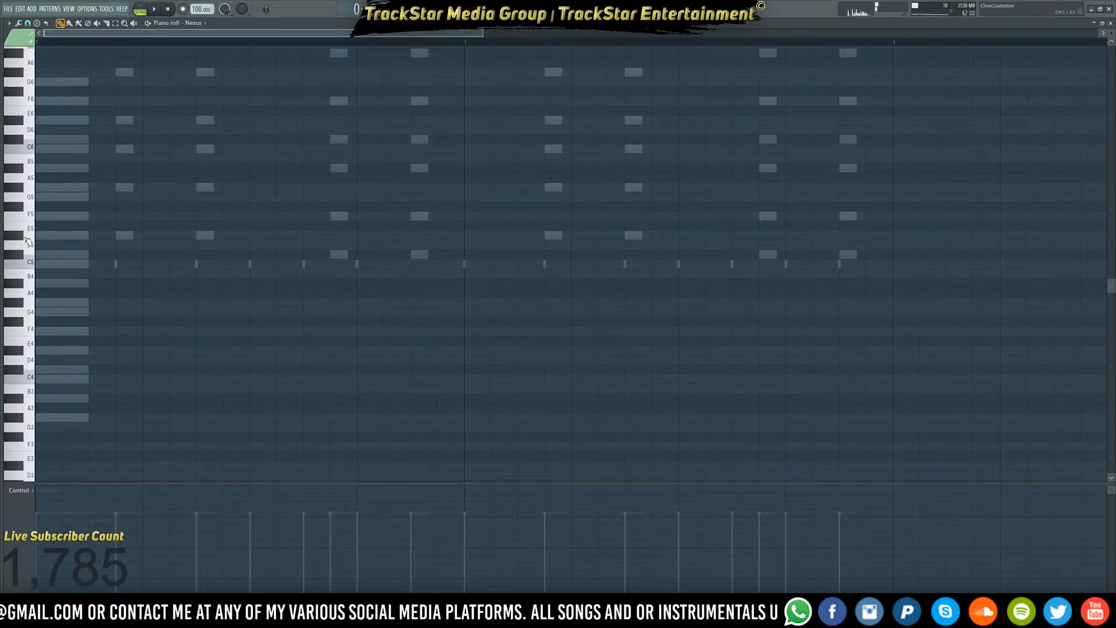
{"action": "key", "text": "space"}
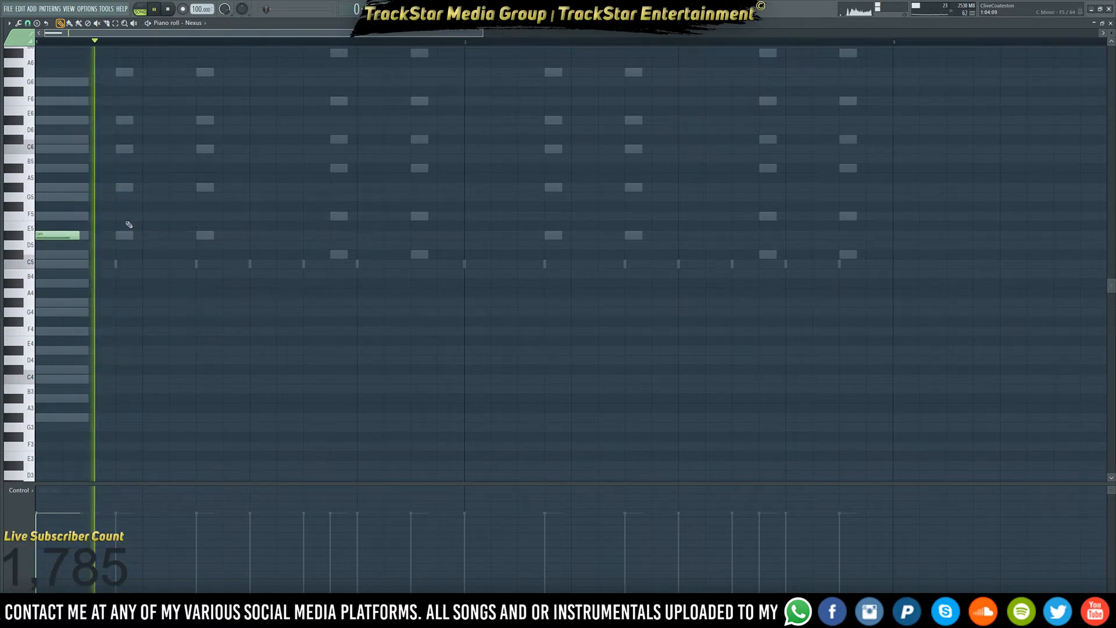
{"action": "key", "text": "space"}
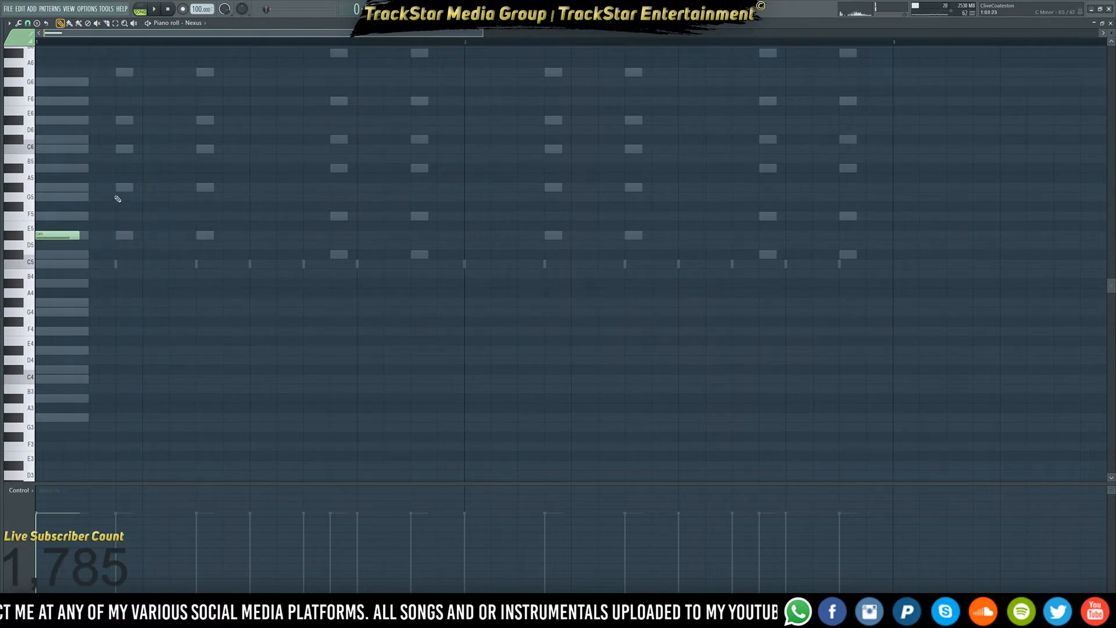
{"action": "key", "text": "space"}
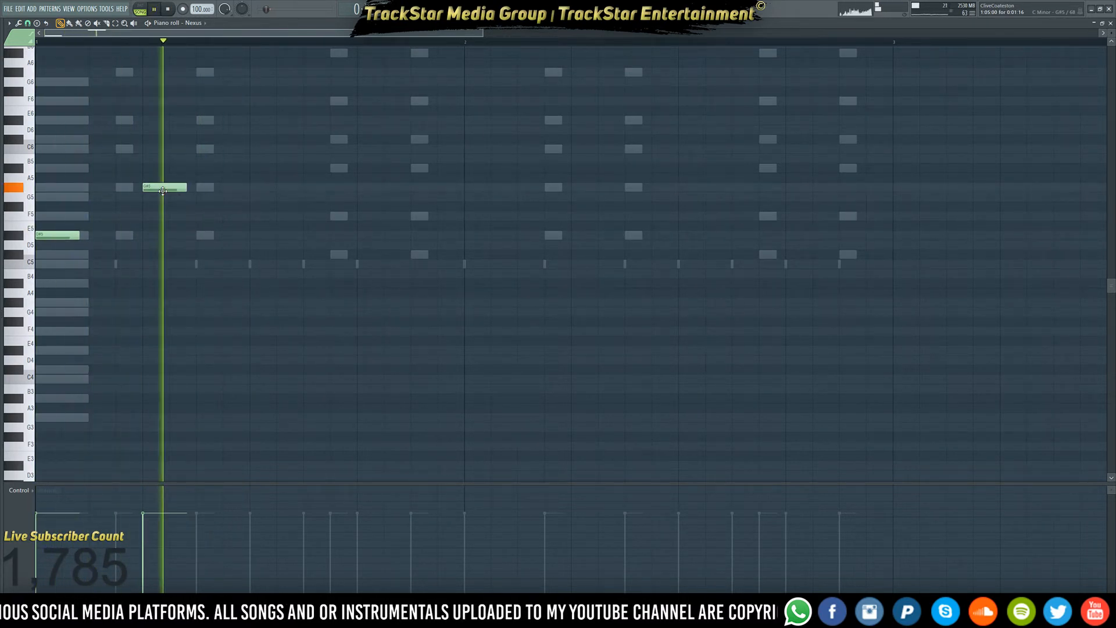
{"action": "left_click", "coordinate": [280, 150]}
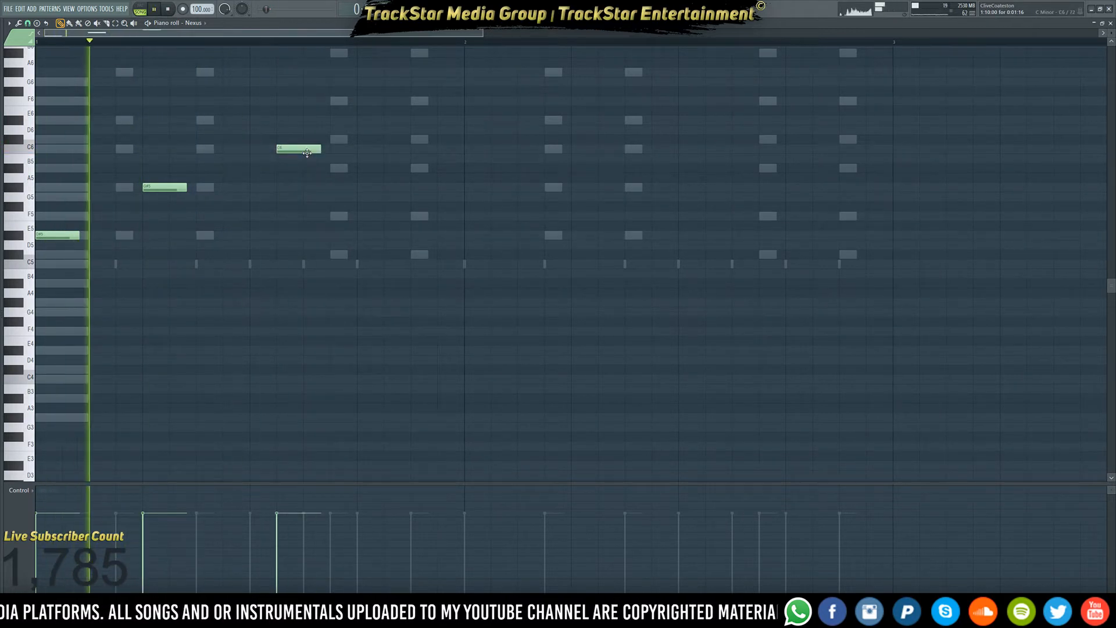
{"action": "left_click_drag", "start_coordinate": [307, 152], "coordinate": [289, 152]}
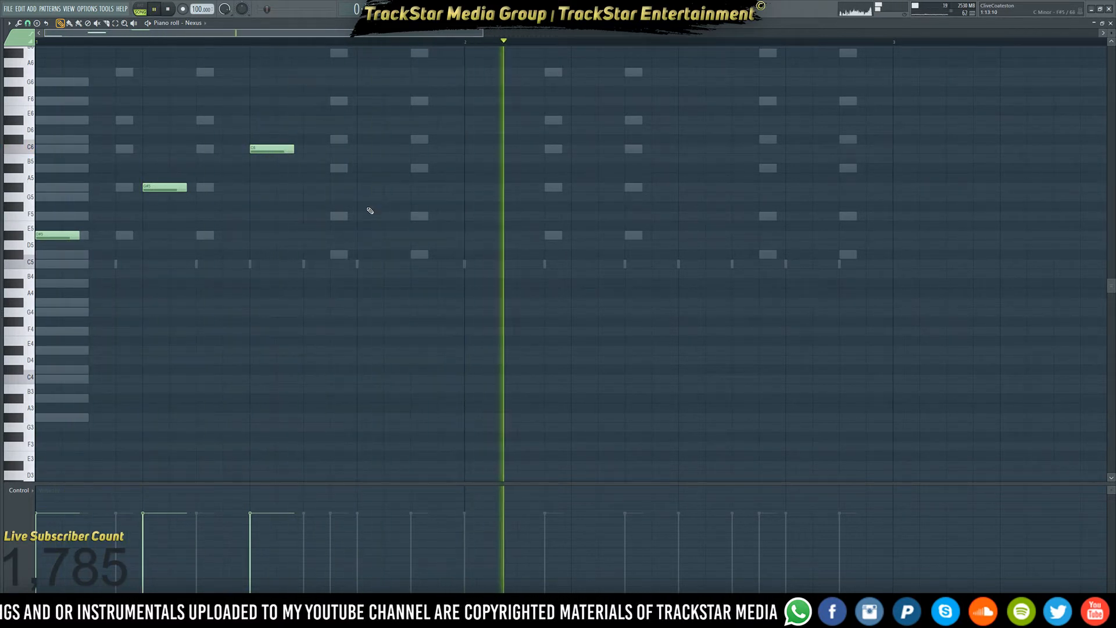
- Continue the Nexus melody in bar 2 with D#5 at step 1, G#5 at step 5 and C#5 at step 9
{"action": "left_click", "coordinate": [466, 254]}
{"action": "left_click_drag", "start_coordinate": [472, 255], "coordinate": [474, 233]}
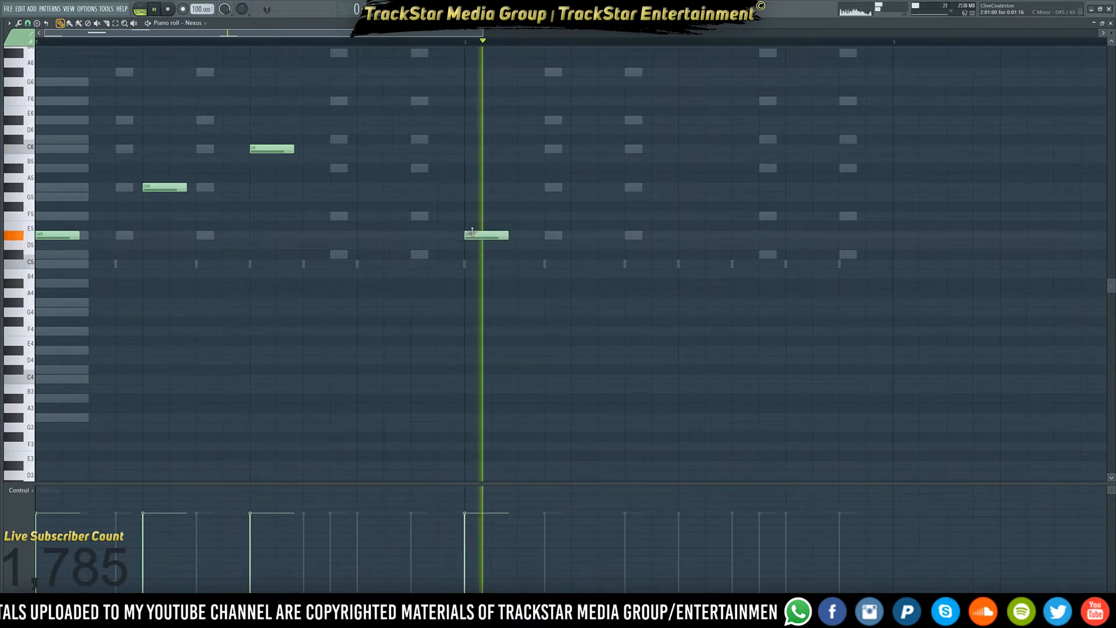
{"action": "left_click", "coordinate": [547, 188]}
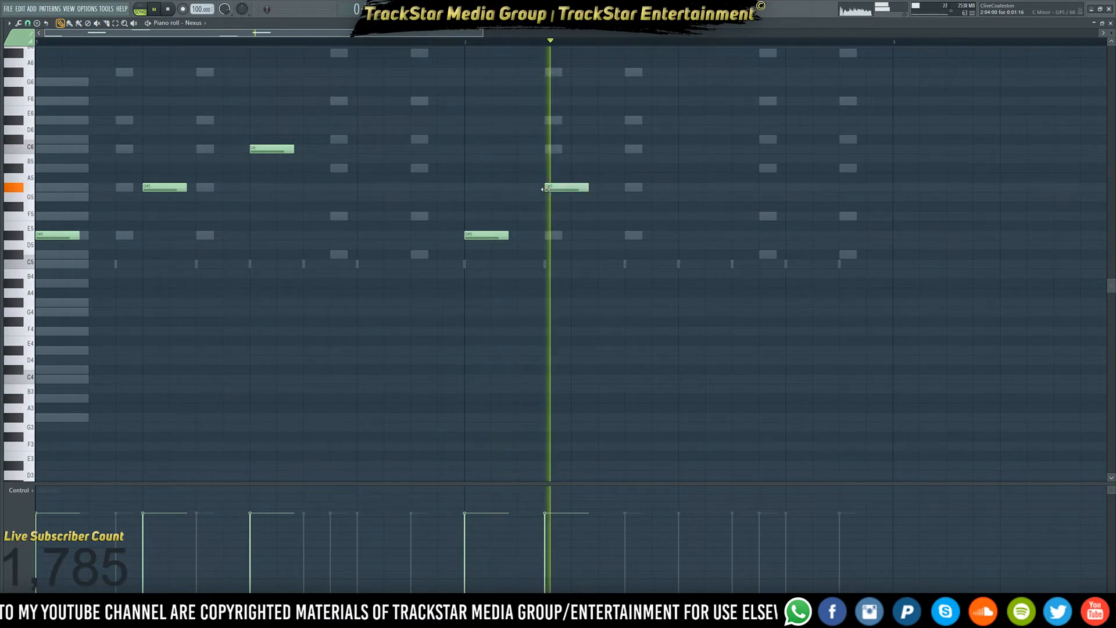
{"action": "left_click_drag", "start_coordinate": [545, 189], "coordinate": [578, 192]}
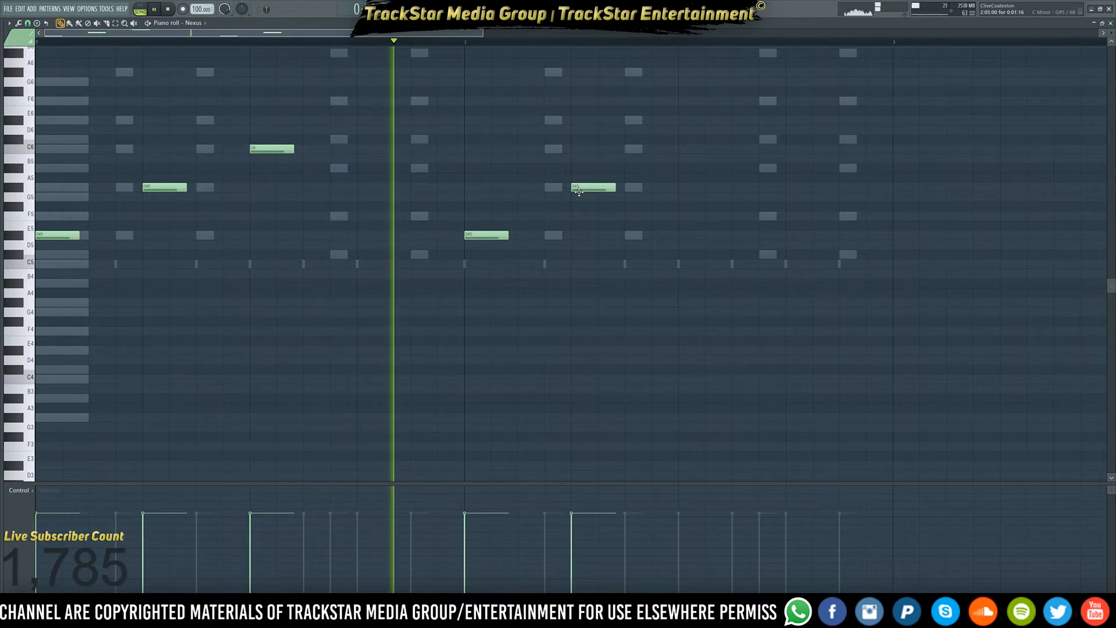
{"action": "key", "text": "space"}
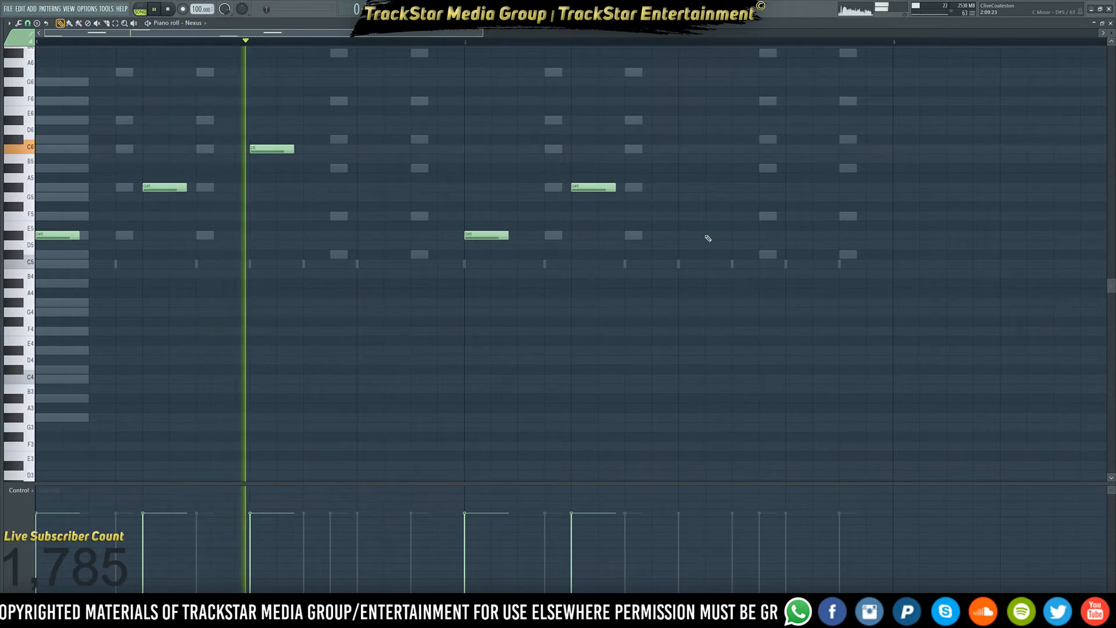
{"action": "left_click", "coordinate": [689, 252]}
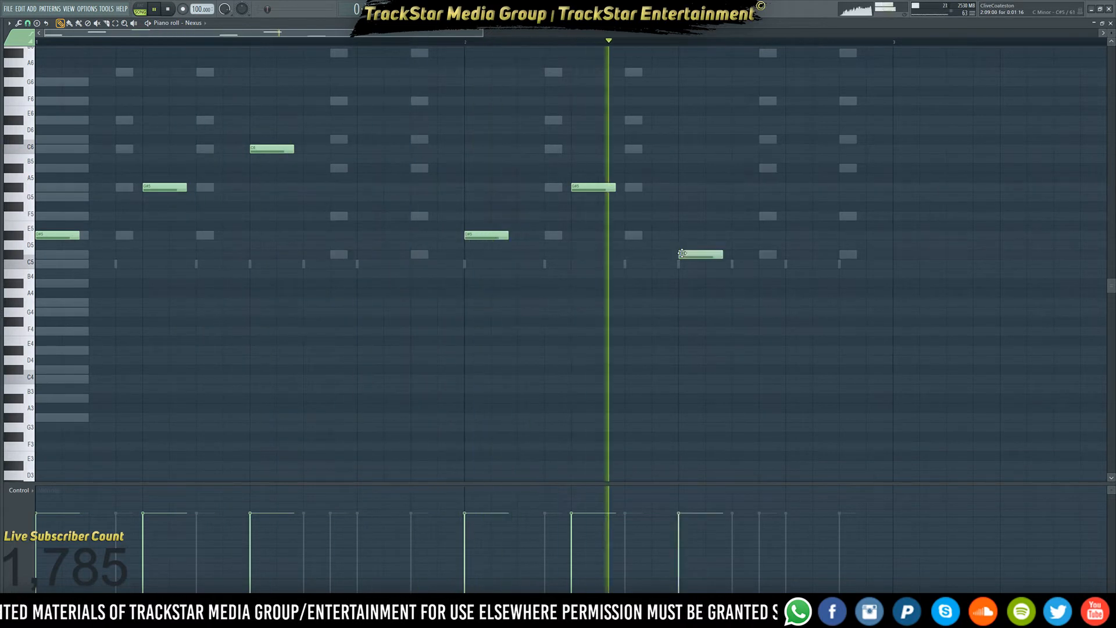
- Add an F5 note at step 13 of bar 1 in the Nexus melody, return to the playlist, and stop playback
{"action": "scroll", "coordinate": [698, 279], "scroll_direction": "up", "scroll_amount": 3}
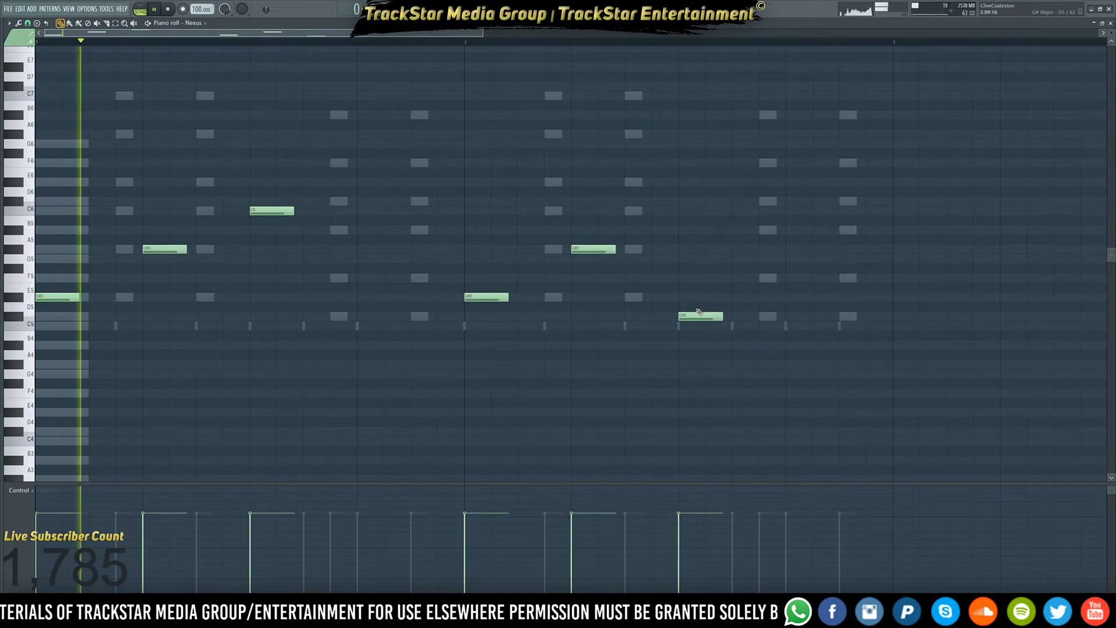
{"action": "left_click", "coordinate": [332, 279]}
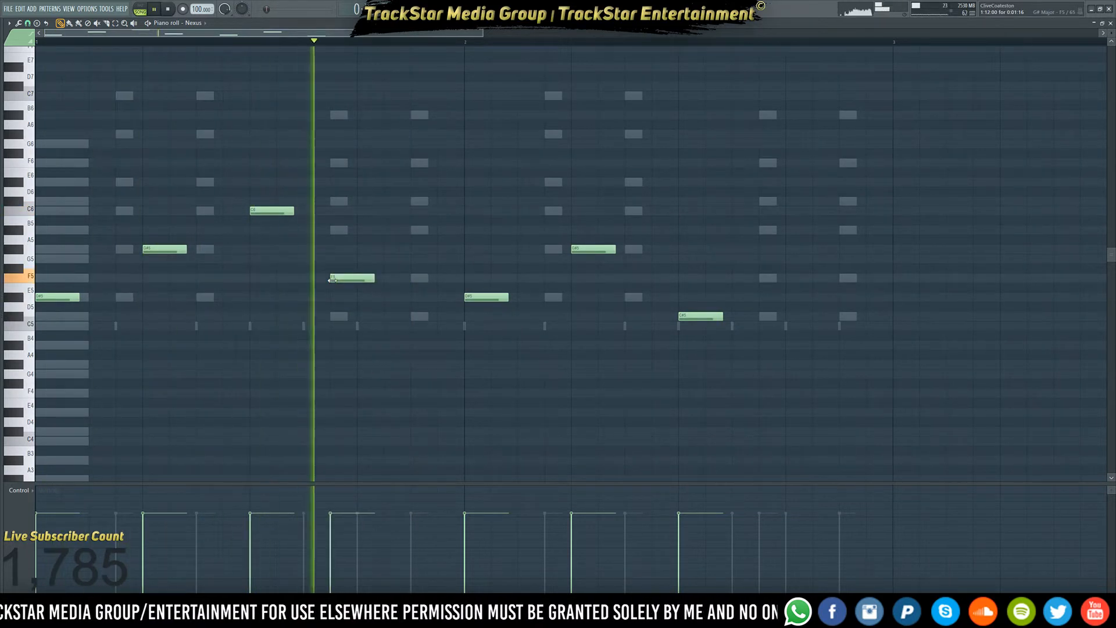
{"action": "left_click_drag", "start_coordinate": [349, 278], "coordinate": [375, 278]}
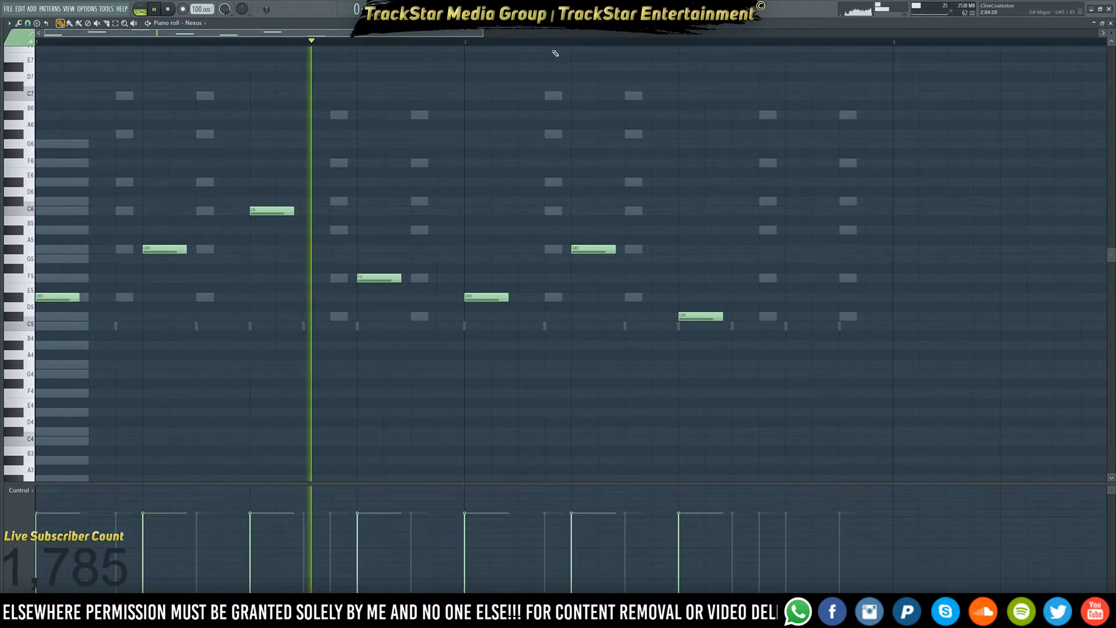
{"action": "left_click", "coordinate": [558, 9]}
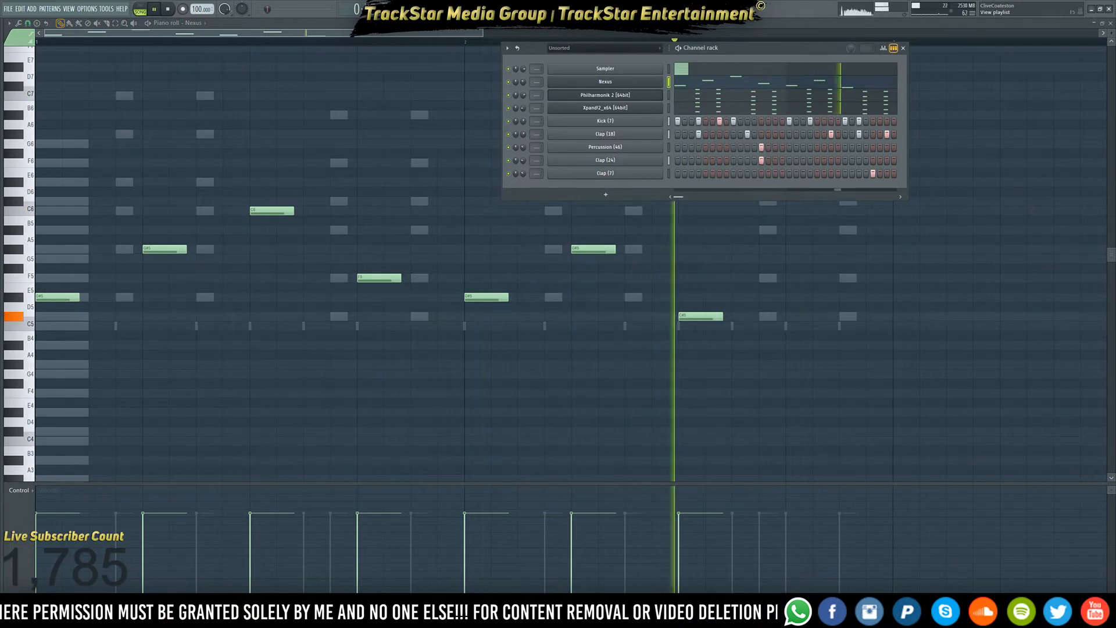
{"action": "left_click", "coordinate": [523, 9]}
{"action": "key", "text": "space"}
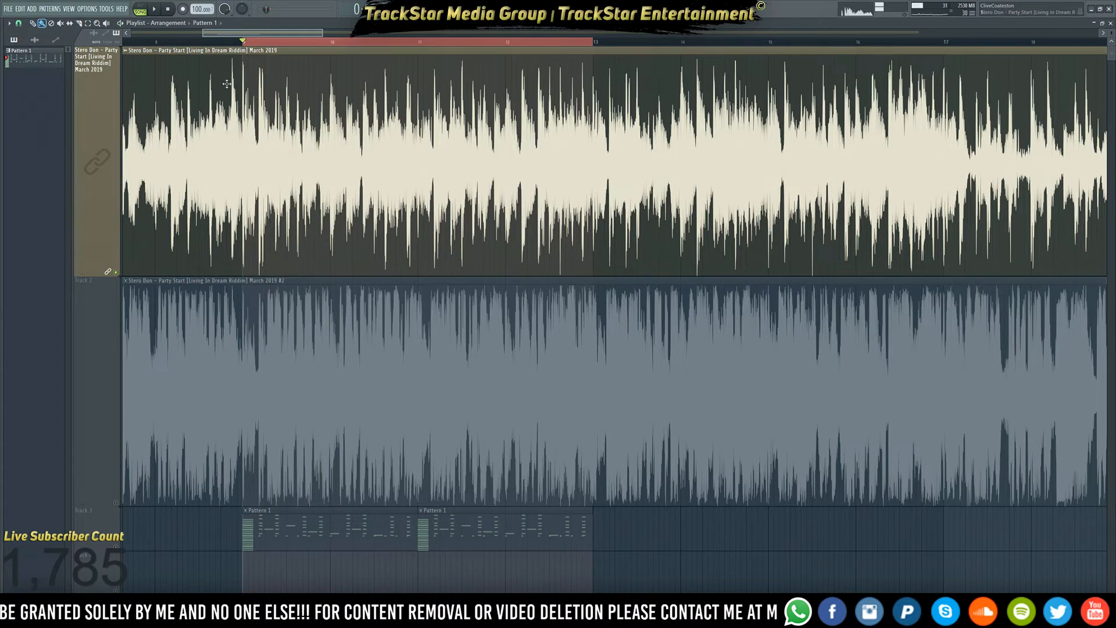
- Solo Track 2 in the playlist and play the arrangement from bar 1 to hear the reference audio
{"action": "left_click_drag", "start_coordinate": [228, 33], "coordinate": [158, 33]}
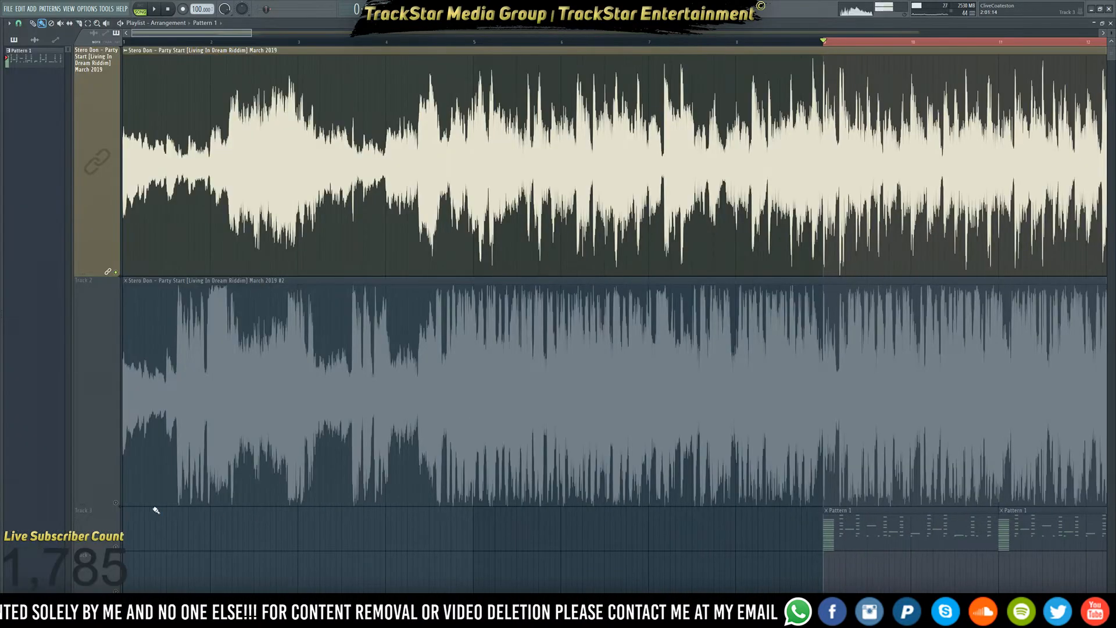
{"action": "left_click", "coordinate": [128, 491]}
{"action": "key", "text": "space"}
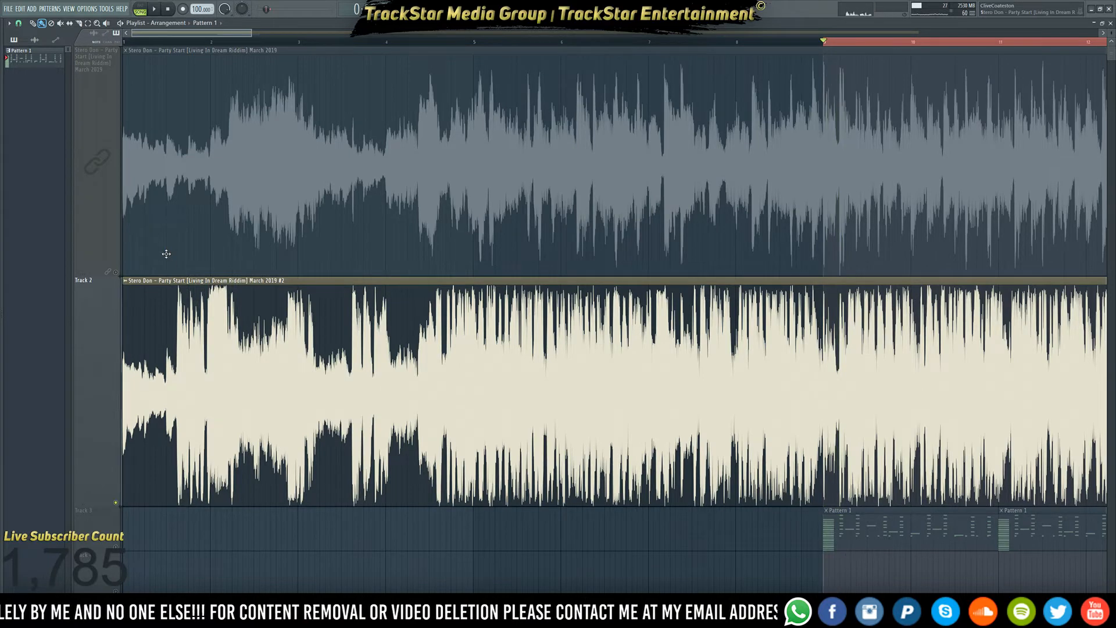
{"action": "left_click", "coordinate": [136, 43]}
{"action": "key", "text": "space"}
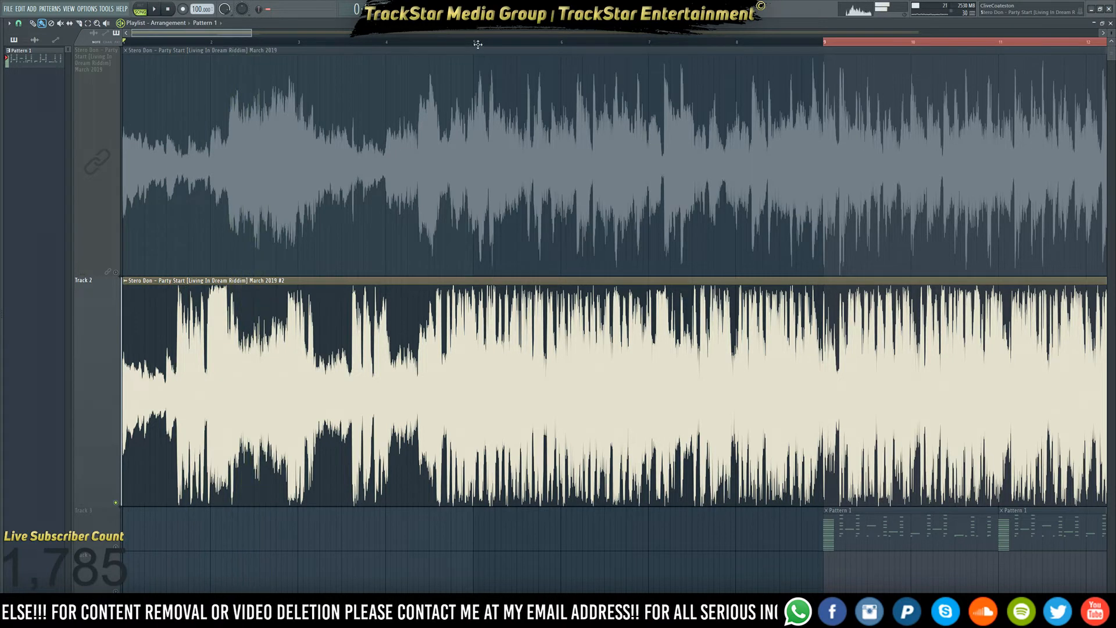
- Transpose the whole Nexus melody up one octave in its piano roll
{"action": "left_click", "coordinate": [634, 10]}
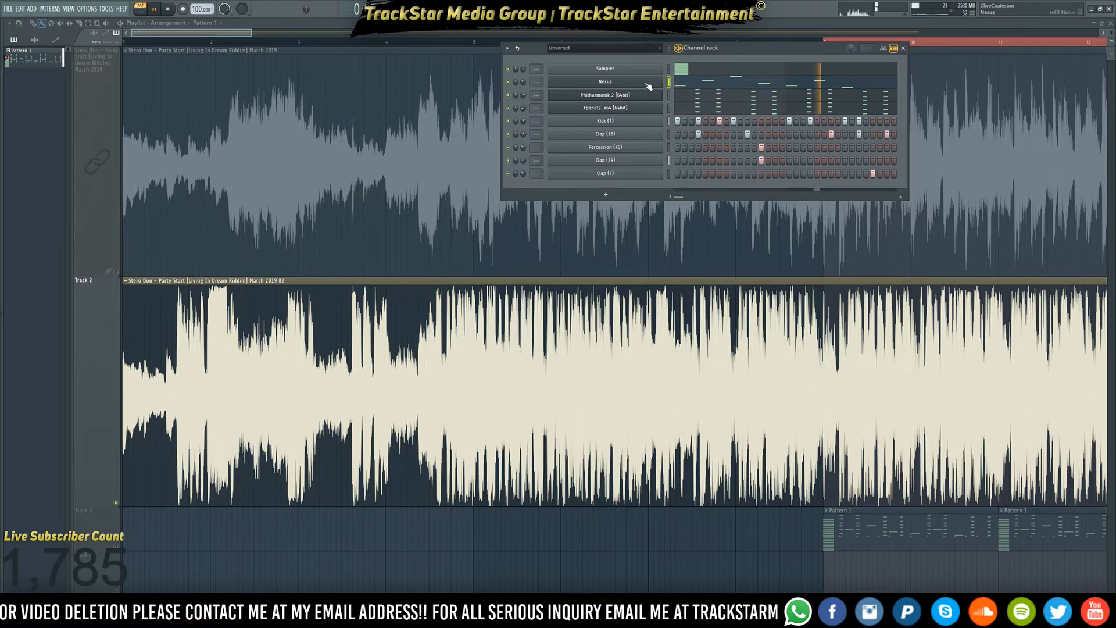
{"action": "left_click", "coordinate": [852, 90]}
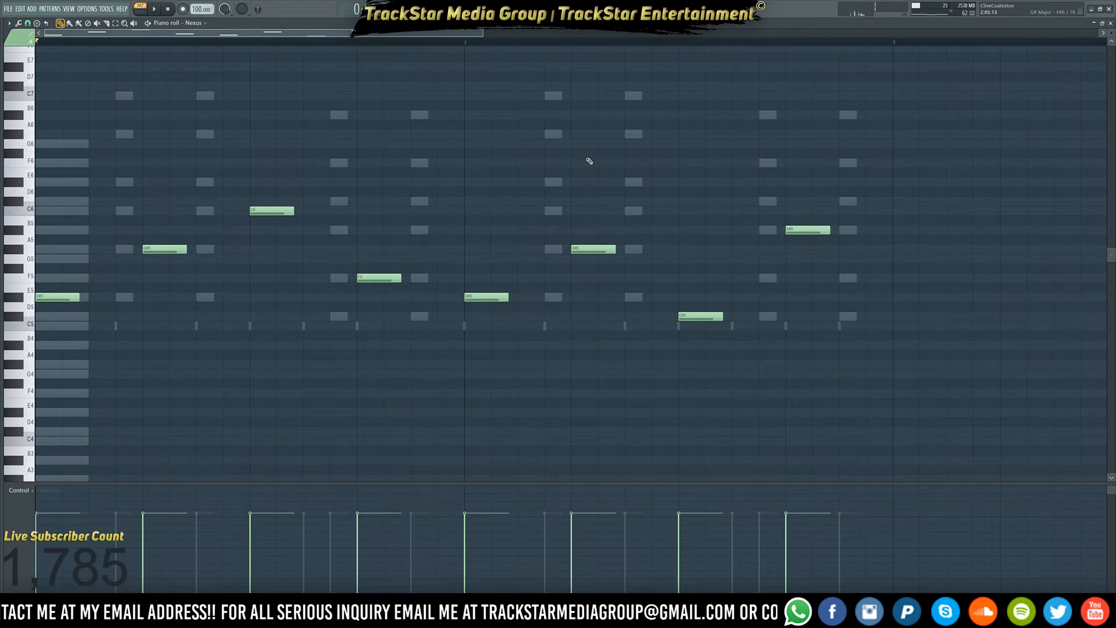
{"action": "key", "text": "ctrl+Up"}
- Insert a second Nexus instance below the first, load a PN Ballad preset from the Piano category, and close the plugin
{"action": "key", "text": "F6"}
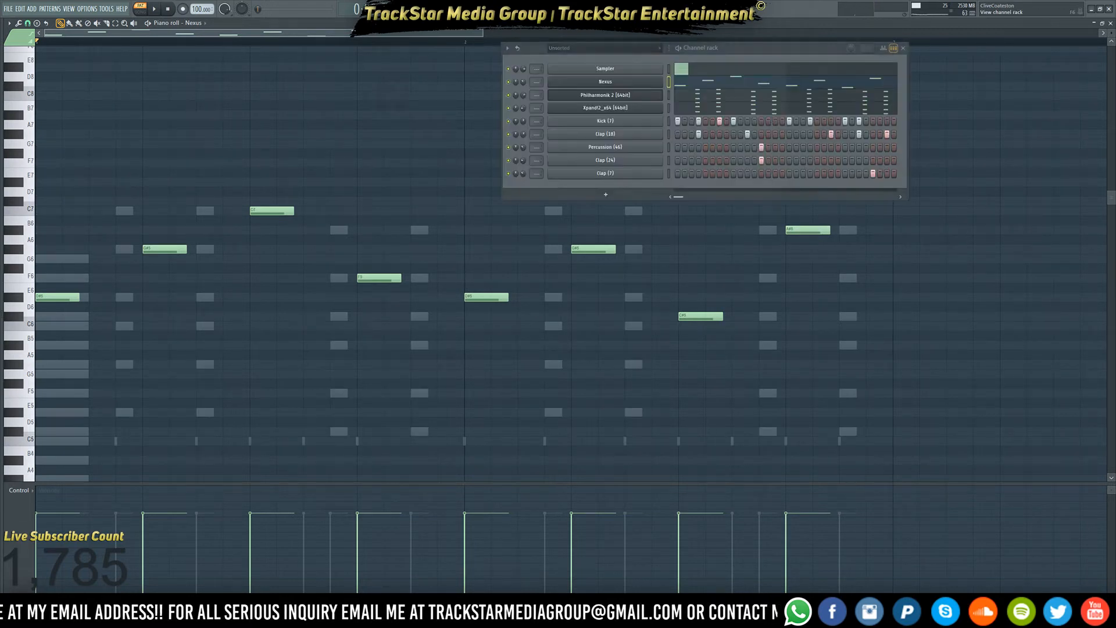
{"action": "right_click", "coordinate": [622, 96]}
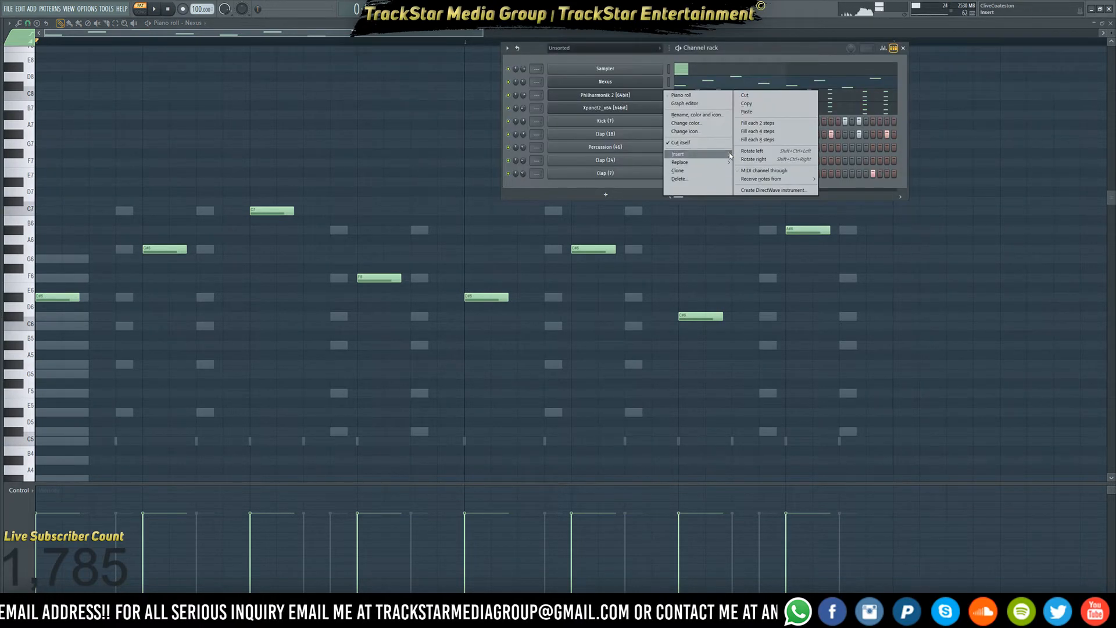
{"action": "mouse_move", "coordinate": [730, 156]}
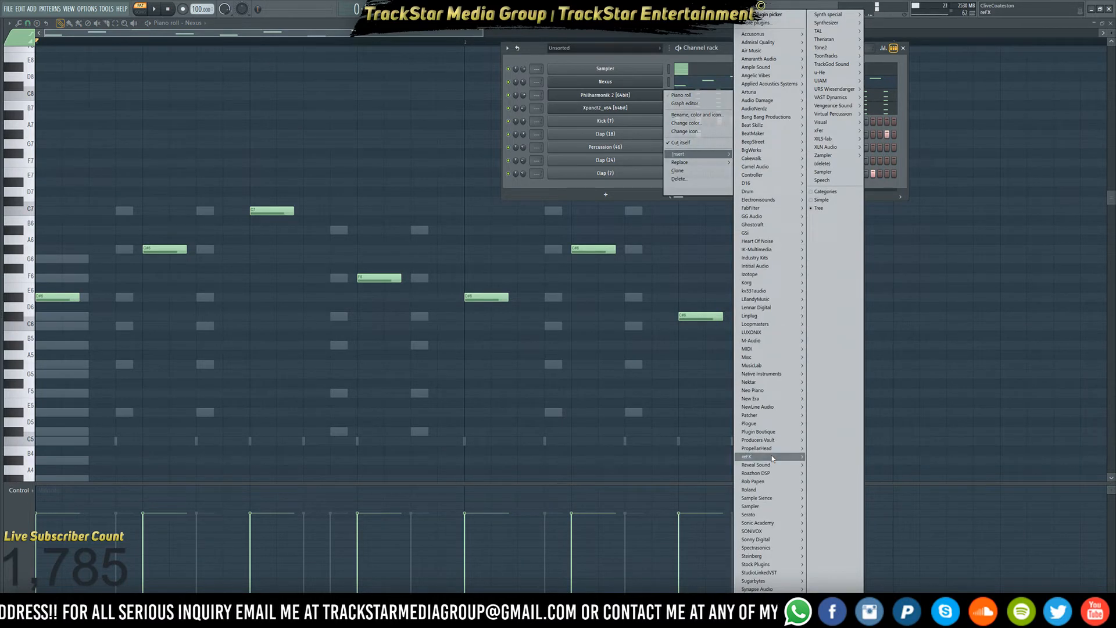
{"action": "left_click", "coordinate": [821, 456]}
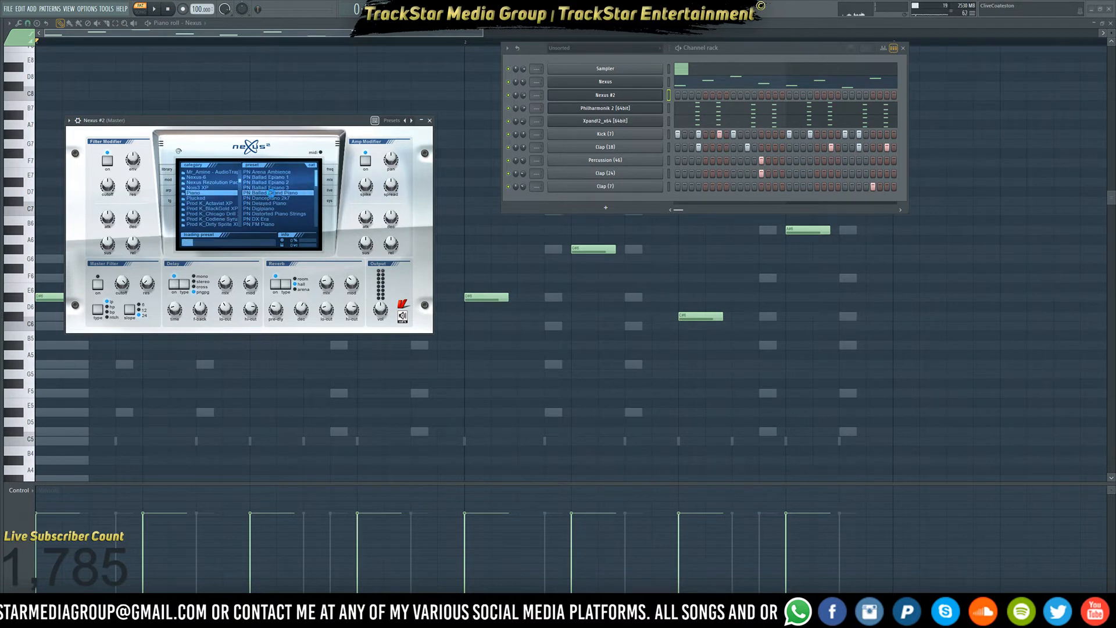
{"action": "left_click", "coordinate": [430, 120]}
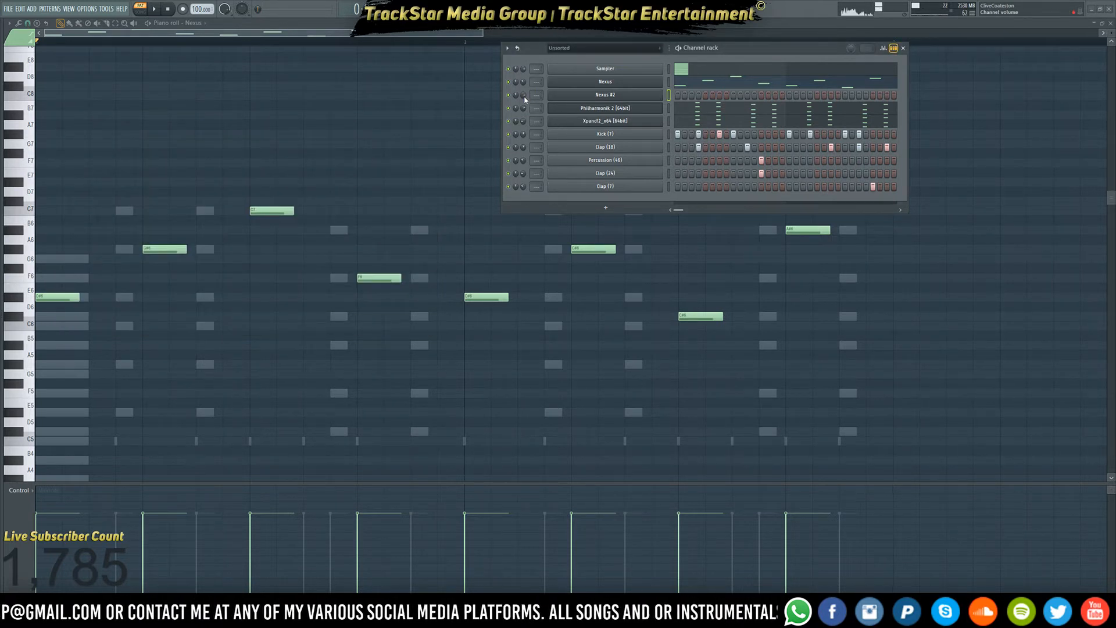
- Open the piano roll of the Nexus #2 channel
{"action": "right_click", "coordinate": [630, 98]}
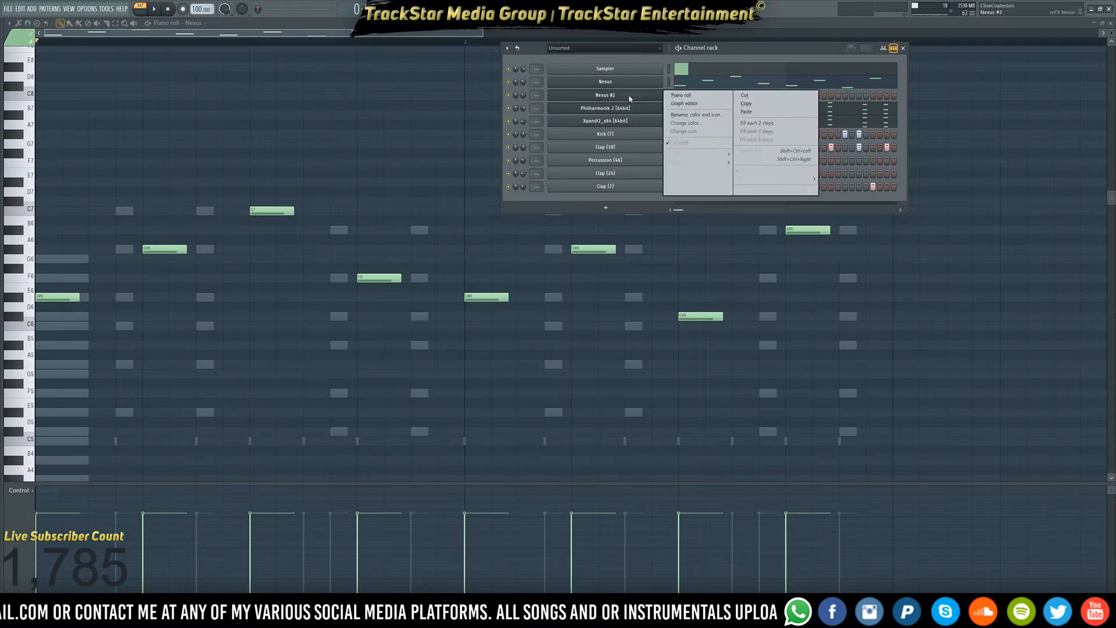
{"action": "left_click", "coordinate": [682, 95]}
{"action": "scroll", "coordinate": [124, 256], "scroll_direction": "up", "scroll_amount": 2}
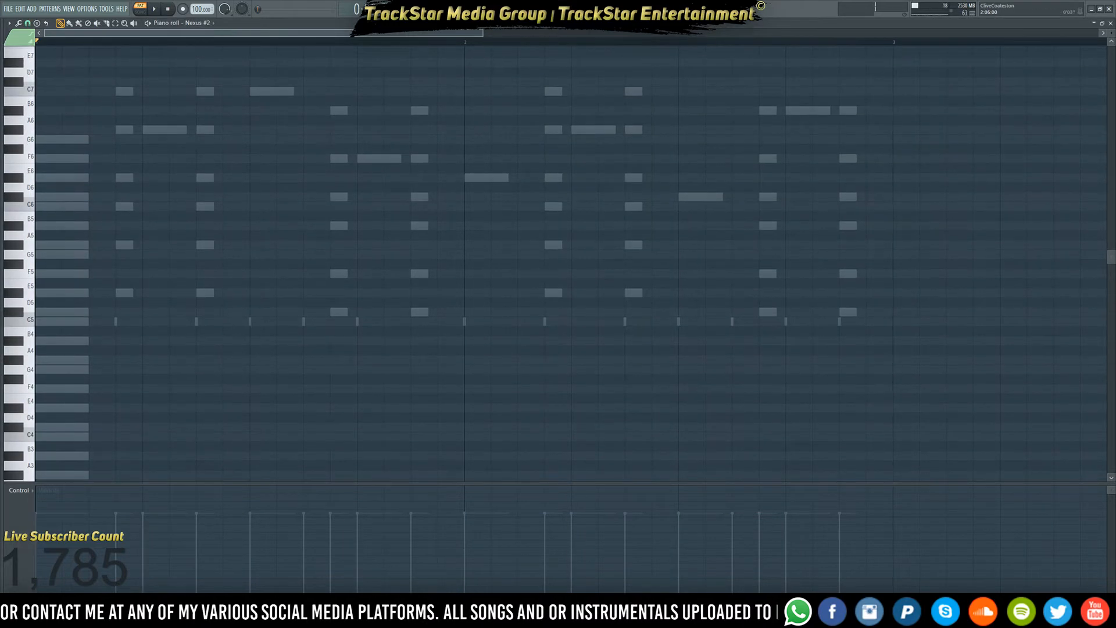
{"action": "key", "text": "F6"}
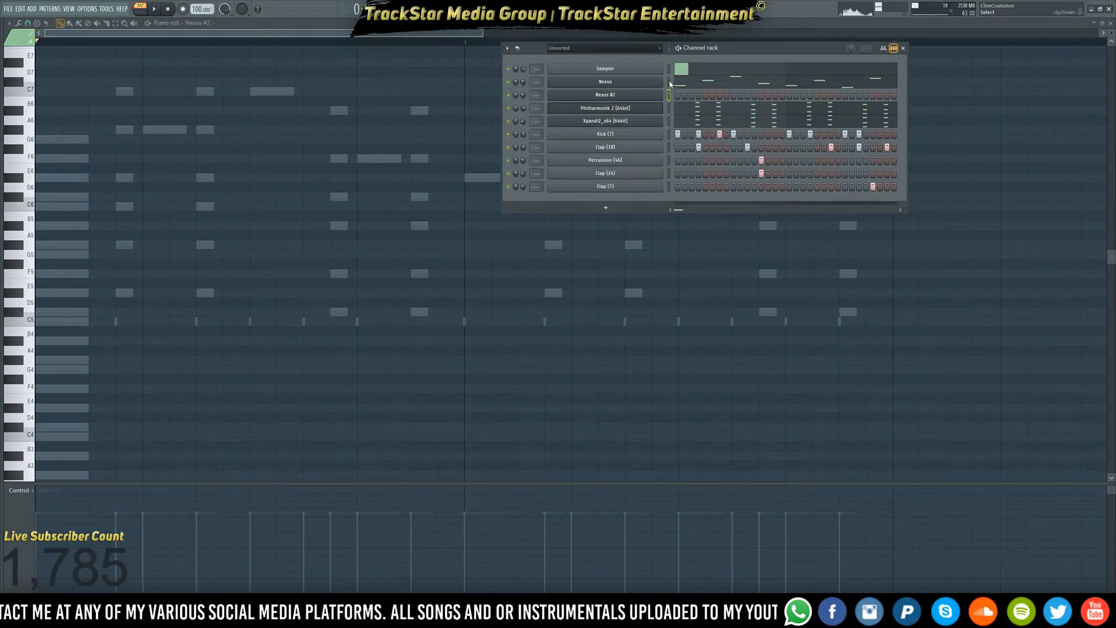
{"action": "right_click", "coordinate": [639, 97]}
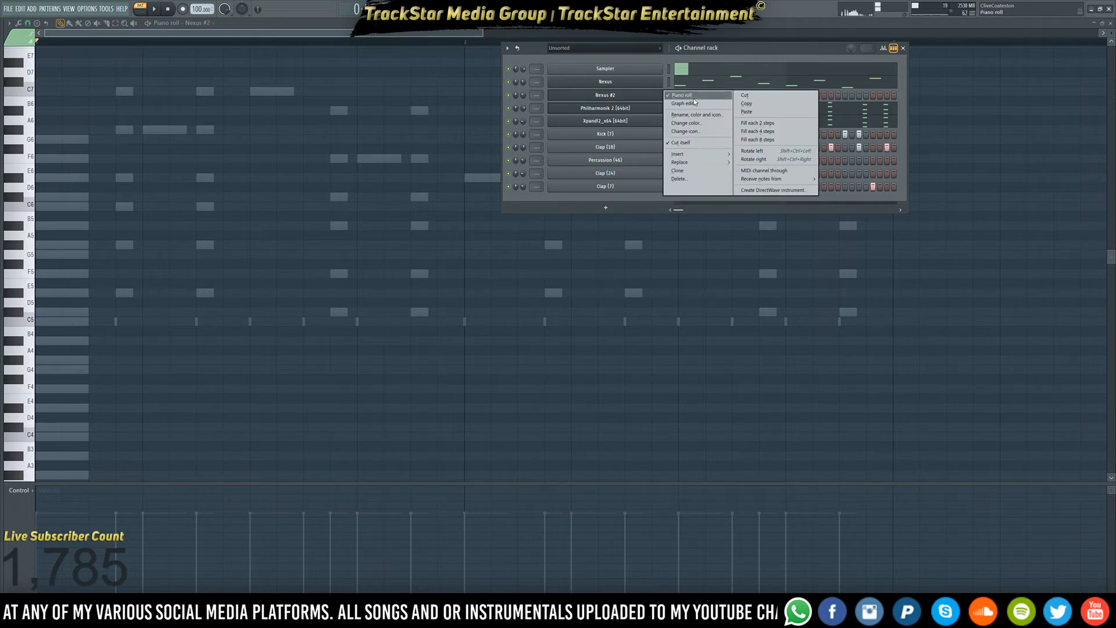
{"action": "left_click", "coordinate": [694, 98]}
{"action": "right_click", "coordinate": [657, 96]}
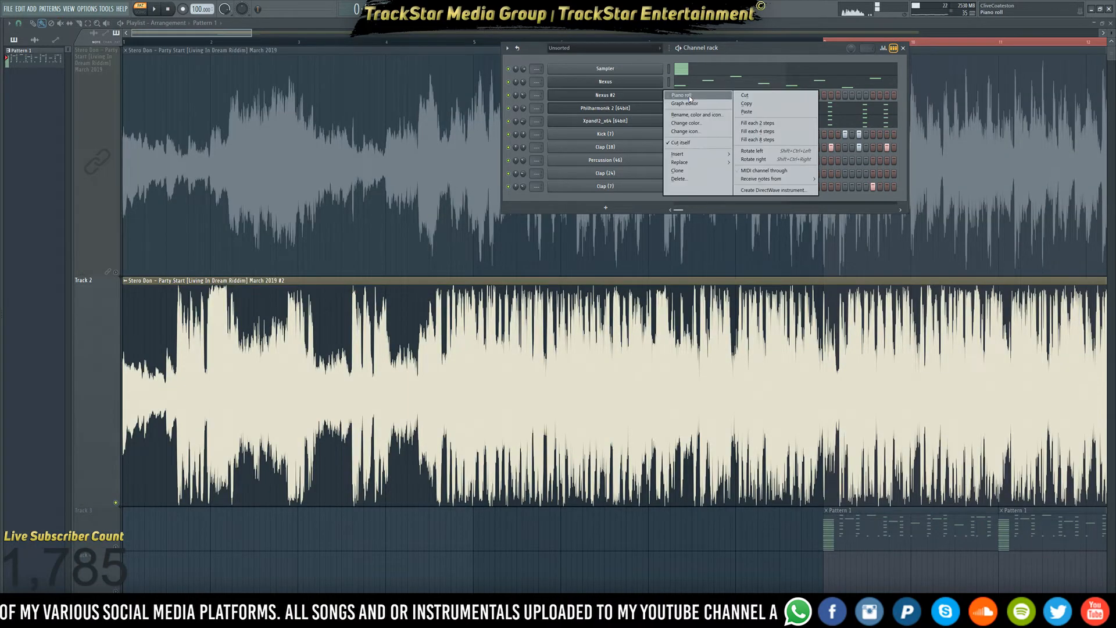
{"action": "left_click", "coordinate": [692, 98]}
- Paste the Nexus melody into the Nexus #2 piano roll and transpose it down two octaves
{"action": "left_click", "coordinate": [521, 10]}
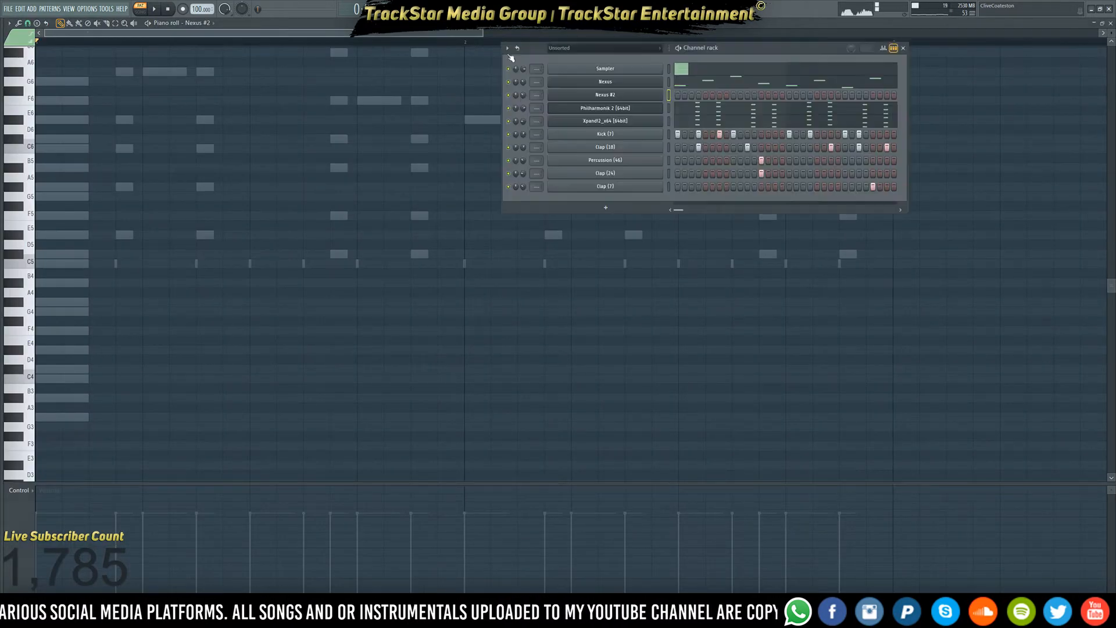
{"action": "key", "text": "ctrl+v"}
{"action": "right_click", "coordinate": [81, 145]}
{"action": "key", "text": "ctrl+Down"}
{"action": "key", "text": "ctrl+Down"}
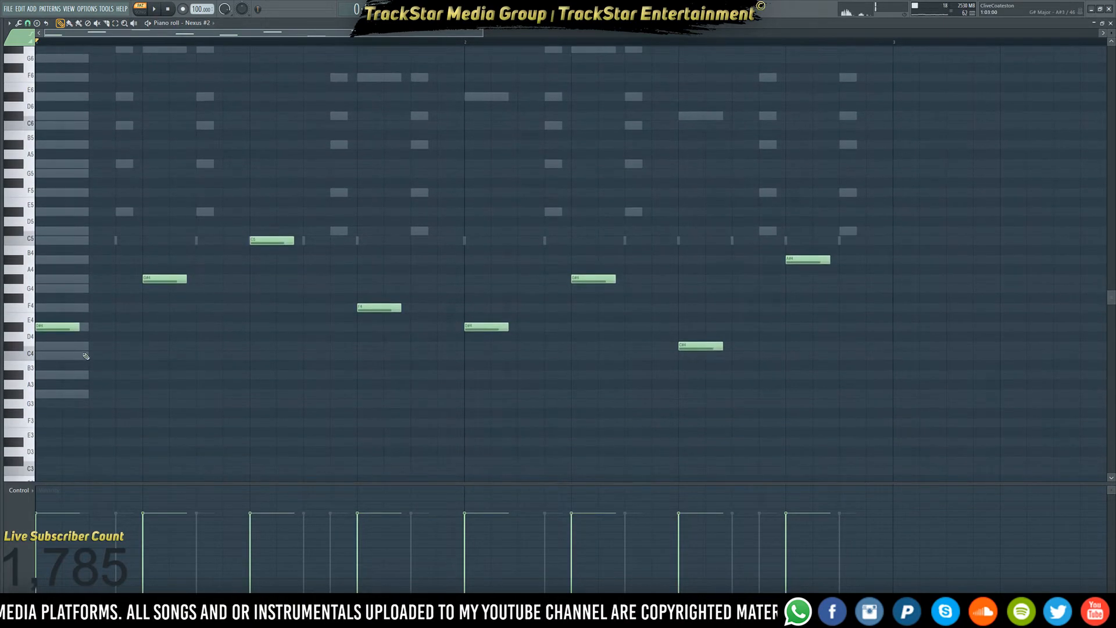
- Lengthen all the Nexus #2 notes to four steps each and clear the selection
{"action": "key", "text": "ctrl+a"}
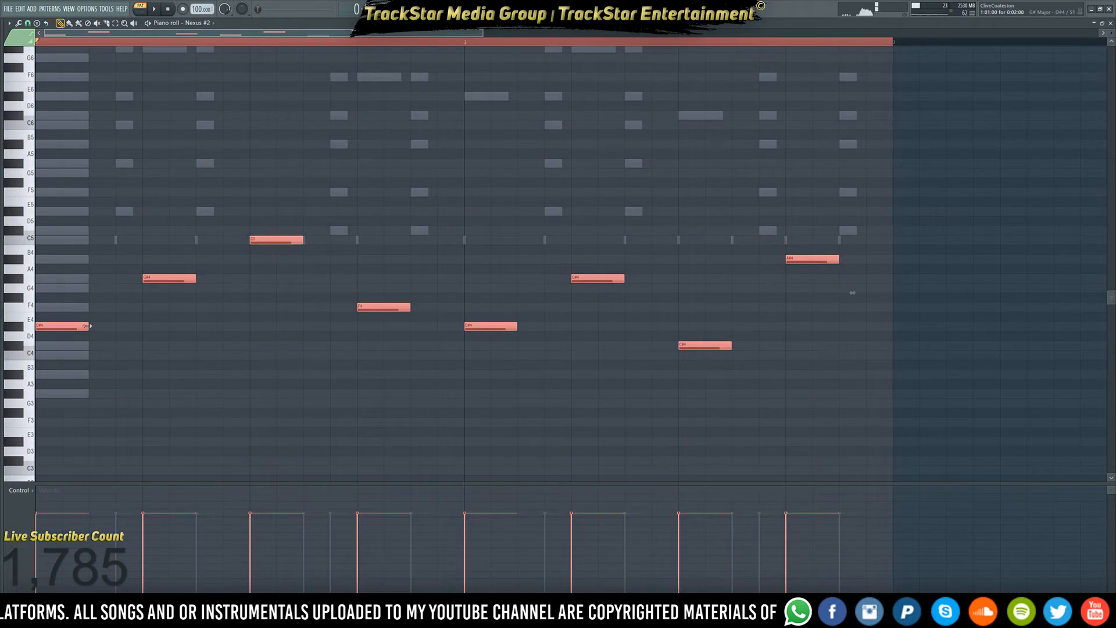
{"action": "left_click_drag", "start_coordinate": [87, 328], "coordinate": [143, 328]}
{"action": "left_click", "coordinate": [229, 340]}
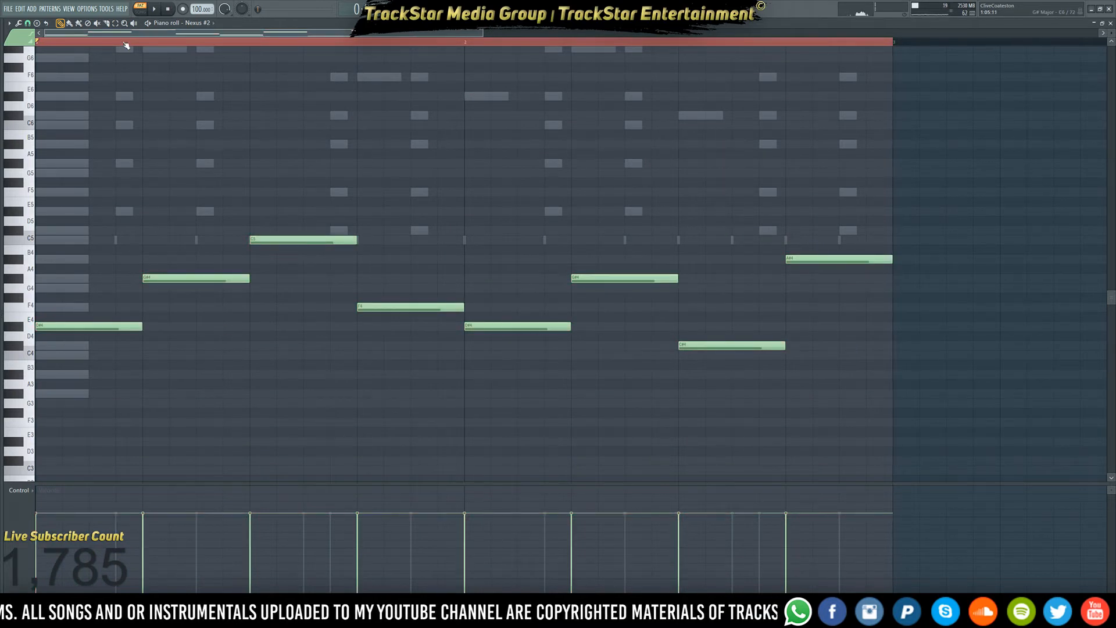
{"action": "key", "text": "ctrl+d"}
- Play the pattern, delete the bar 1 notes G#4 at step 5 and C5 at step 9 in Nexus #2, and stop
{"action": "key", "text": "space"}
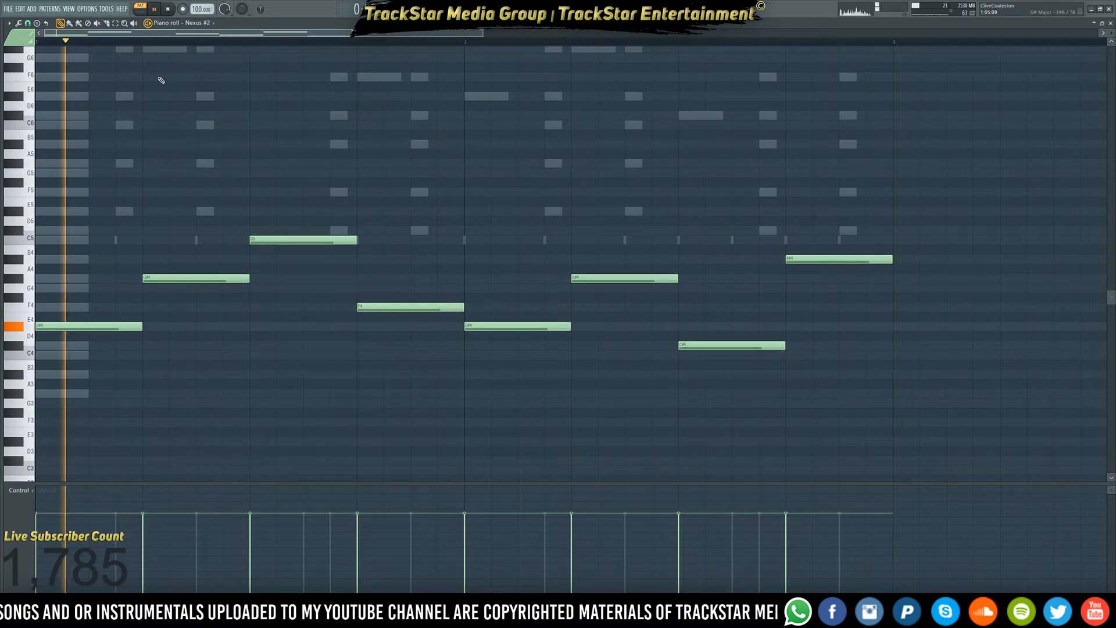
{"action": "right_click", "coordinate": [224, 278]}
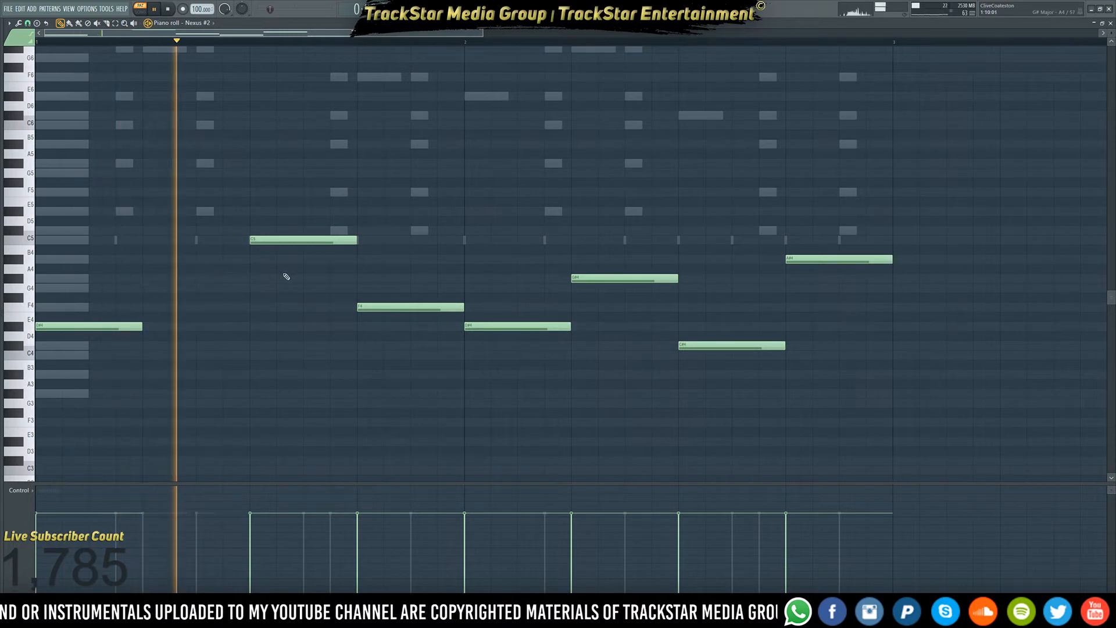
{"action": "right_click", "coordinate": [316, 240]}
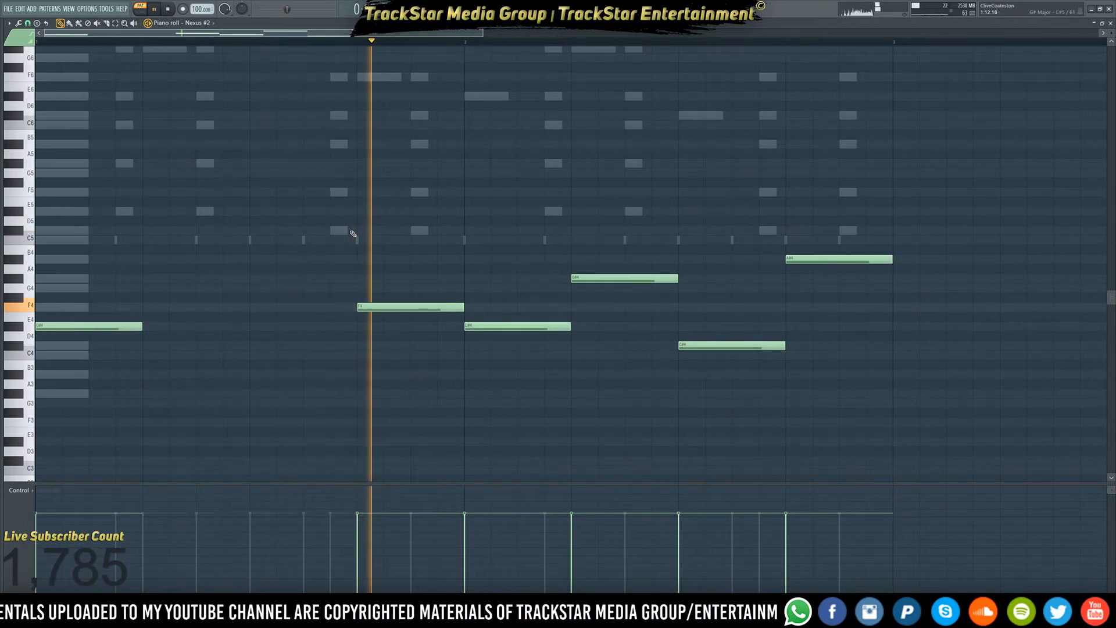
{"action": "key", "text": "space"}
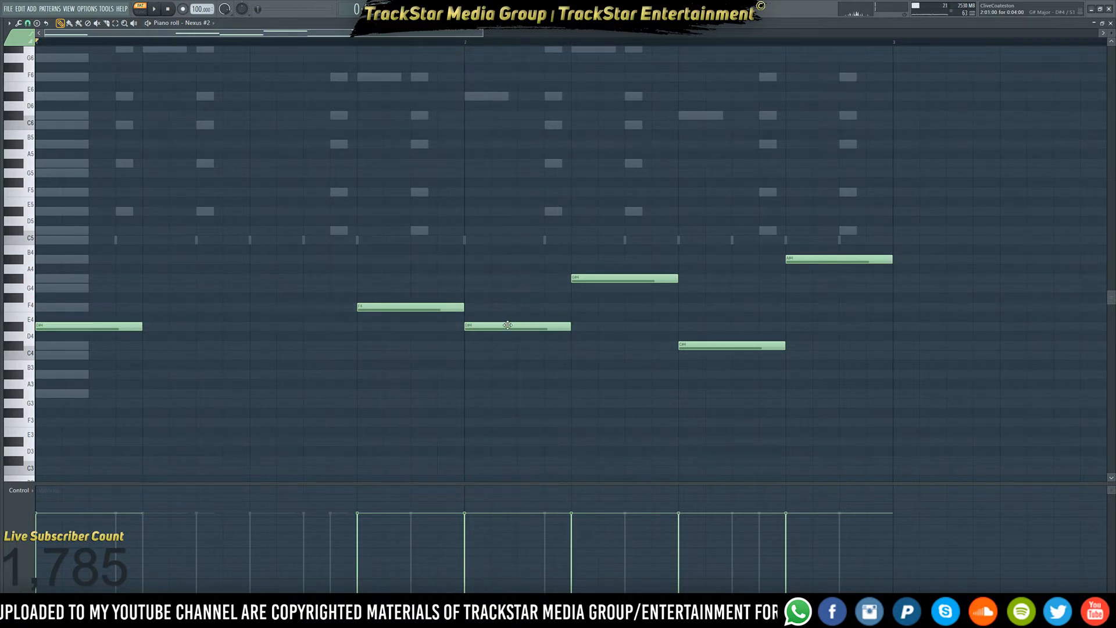
- Try the opening D#4 note of bar 2 on C#4 during playback, and return it to D#4
{"action": "left_click_drag", "start_coordinate": [507, 336], "coordinate": [508, 346]}
{"action": "key", "text": "space"}
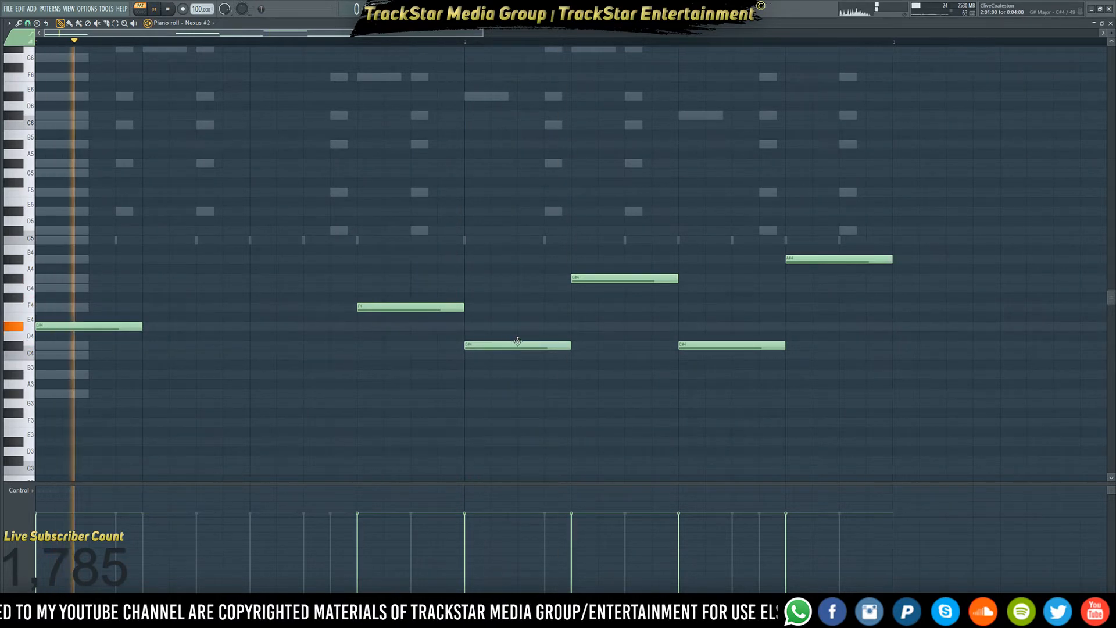
{"action": "left_click_drag", "start_coordinate": [504, 343], "coordinate": [506, 323]}
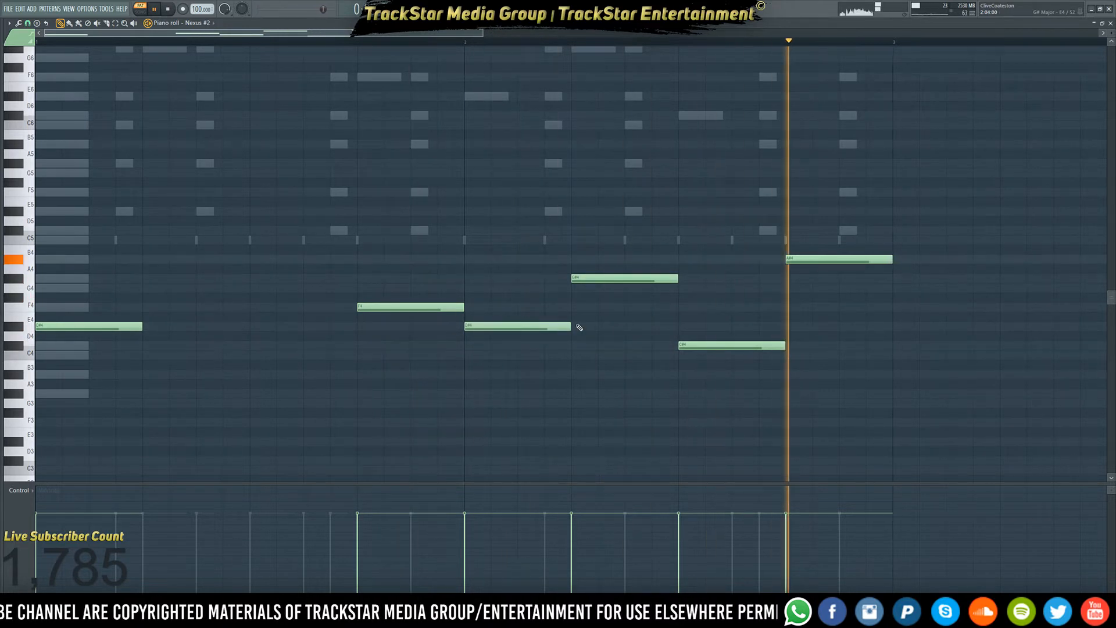
- Delete the A#4 note at step 13 of bar 2 in Nexus #2, show the channel rack, and stop playback
{"action": "right_click", "coordinate": [839, 259]}
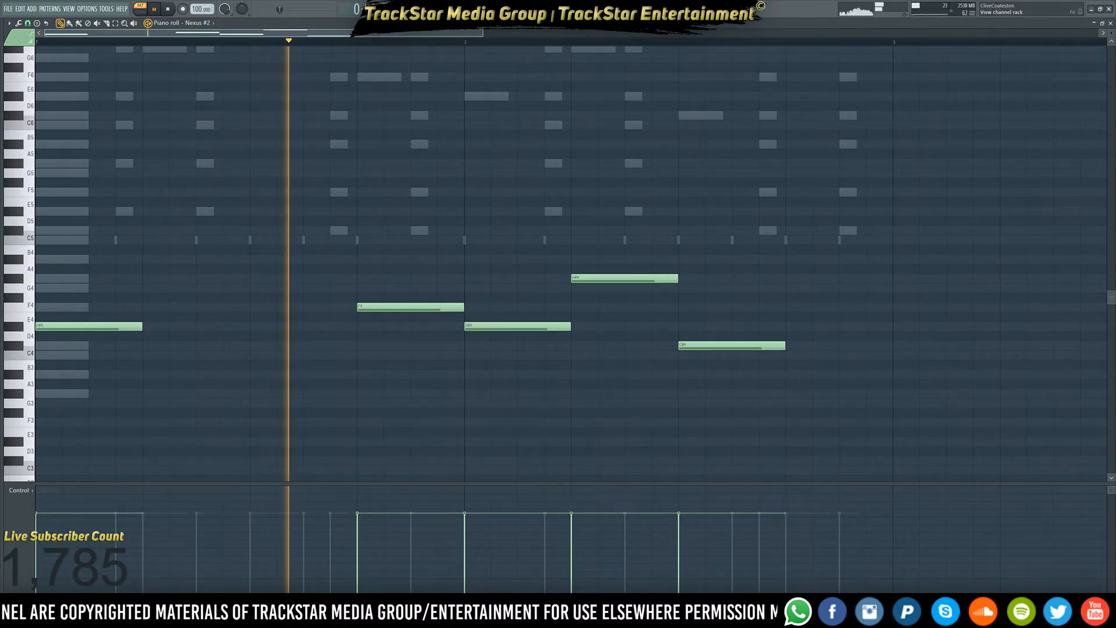
{"action": "key", "text": "F6"}
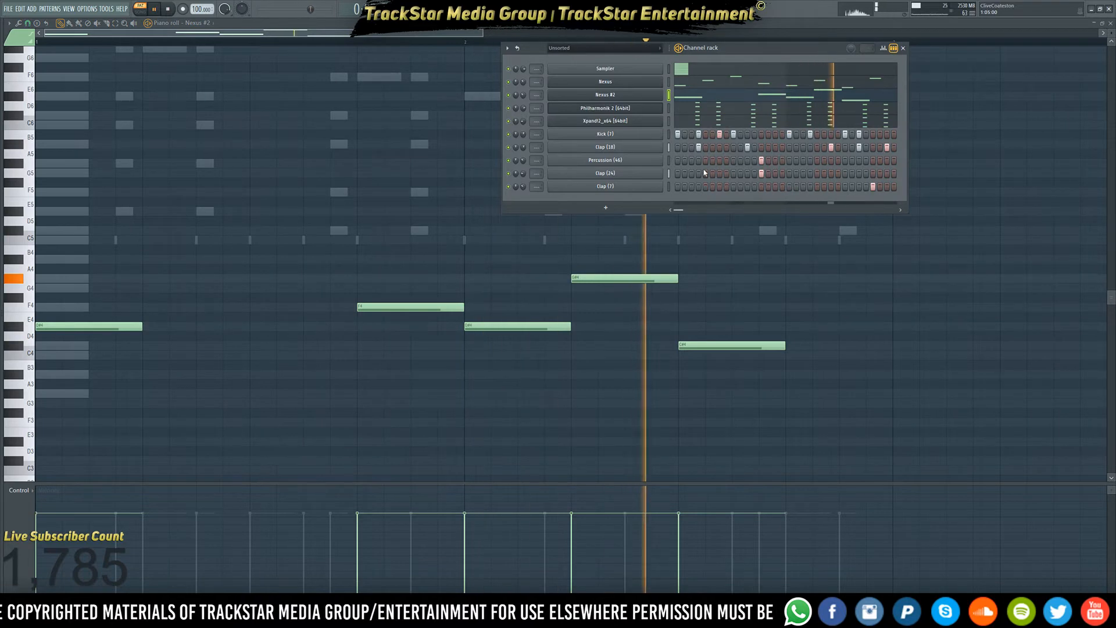
{"action": "key", "text": "space"}
- Open the original Nexus channel's plugin, load the PL Digital Xylophone preset, and start pattern playback
{"action": "left_click", "coordinate": [660, 82]}
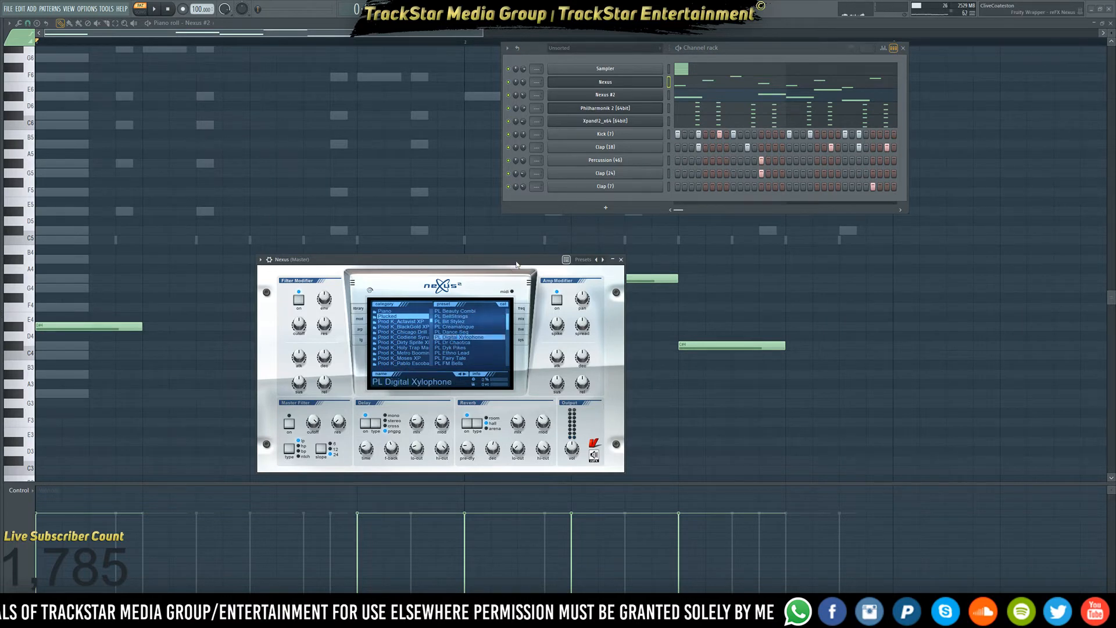
{"action": "left_click_drag", "start_coordinate": [515, 261], "coordinate": [555, 252]}
{"action": "key", "text": "space"}
- Audition the plucked presets PL FM Bells and PL Hands Up Bells 1, 4 and 2 in the original Nexus
{"action": "scroll", "coordinate": [548, 320], "scroll_direction": "down", "scroll_amount": 1}
{"action": "left_click_drag", "start_coordinate": [548, 319], "coordinate": [547, 325]}
{"action": "left_click", "coordinate": [517, 333]}
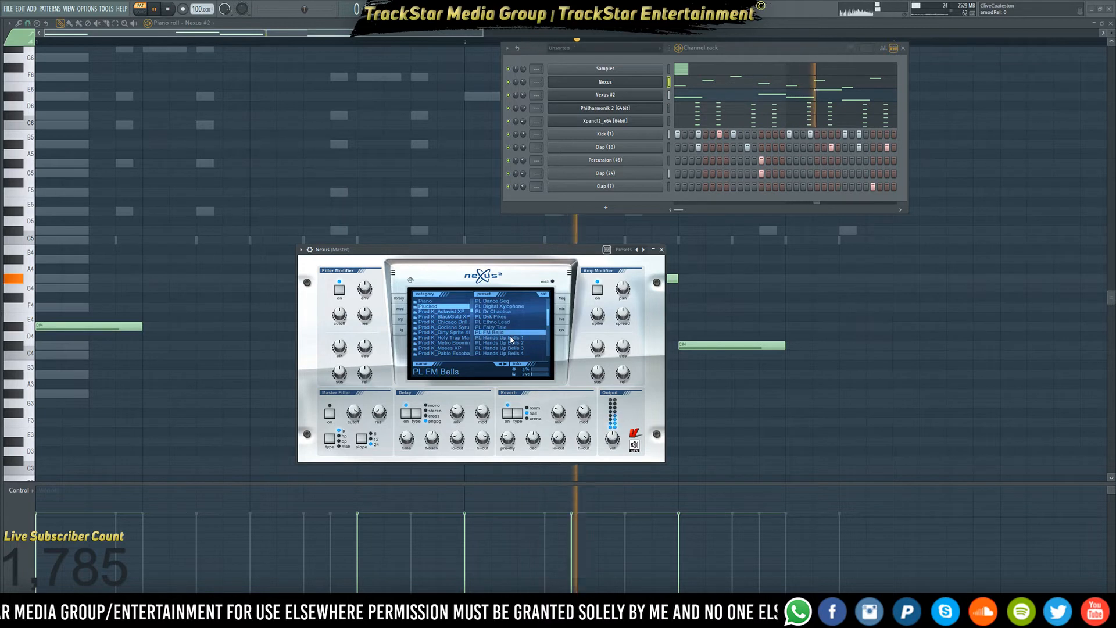
{"action": "left_click", "coordinate": [511, 338]}
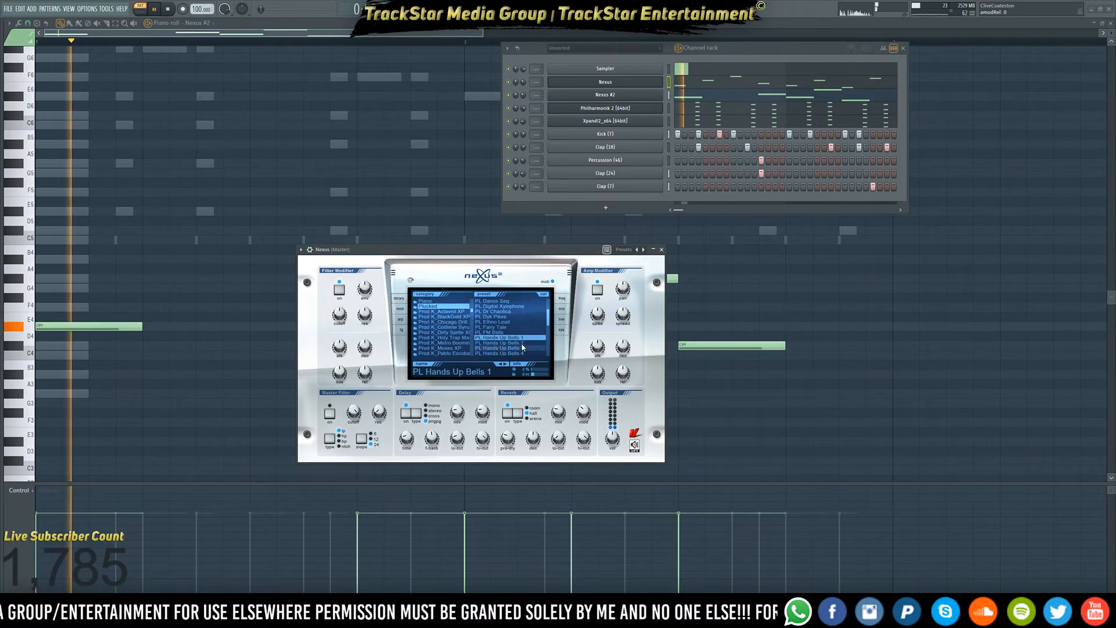
{"action": "left_click", "coordinate": [523, 352]}
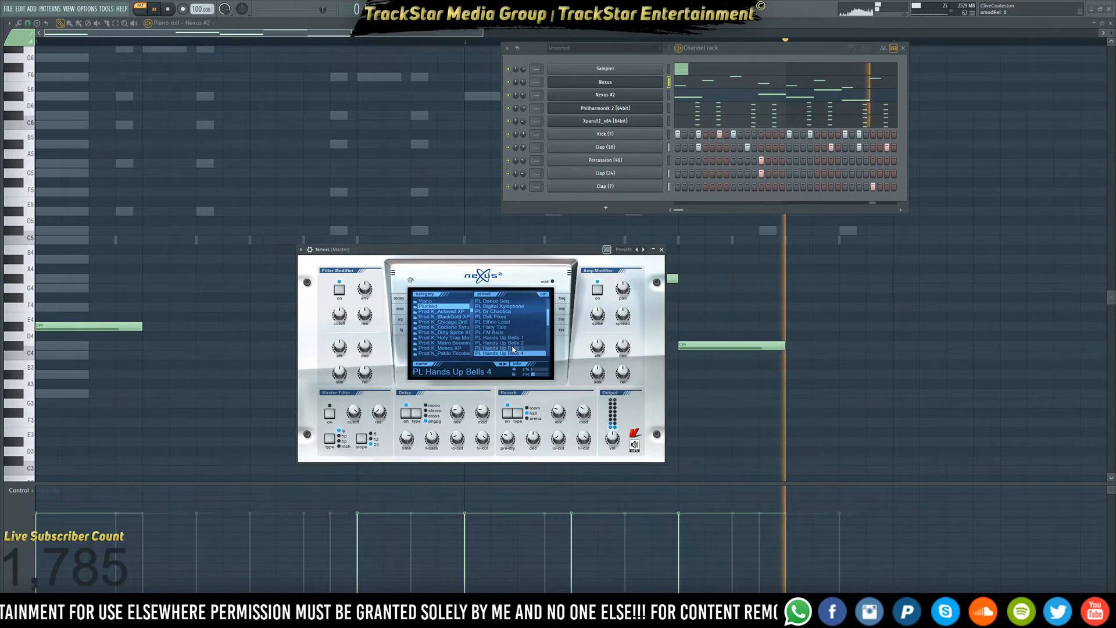
{"action": "left_click", "coordinate": [511, 343]}
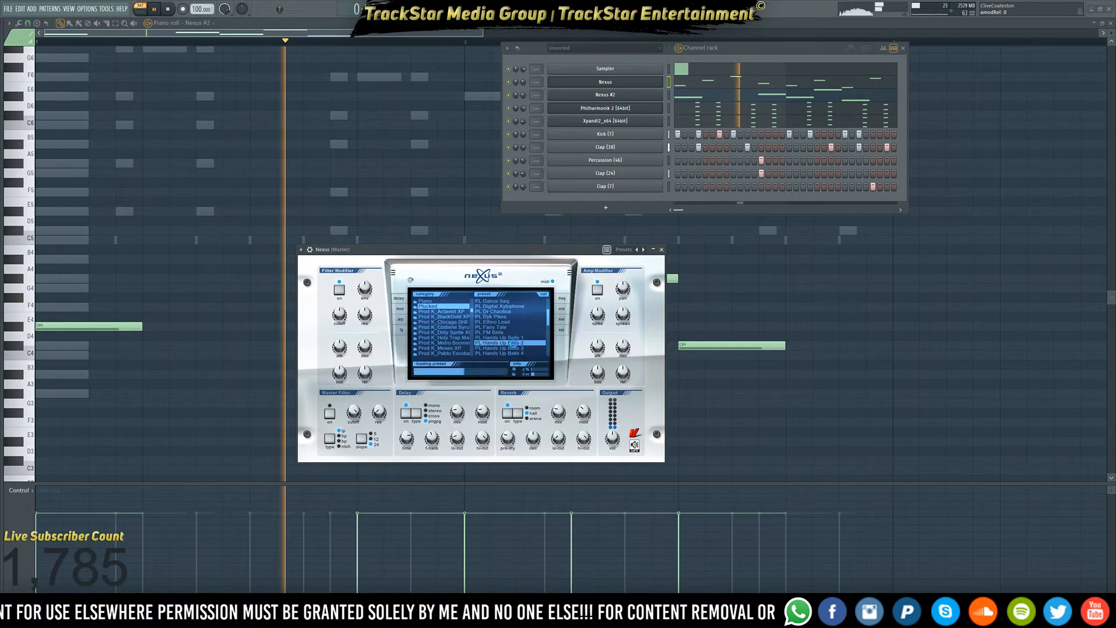
- Audition the plucked presets PL Illusionize 1 and PL Pizza Smack in the original Nexus during pattern playback
{"action": "left_click_drag", "start_coordinate": [547, 320], "coordinate": [548, 329]}
{"action": "left_click", "coordinate": [506, 343]}
{"action": "left_click", "coordinate": [506, 338]}
{"action": "left_click_drag", "start_coordinate": [547, 326], "coordinate": [547, 336]}
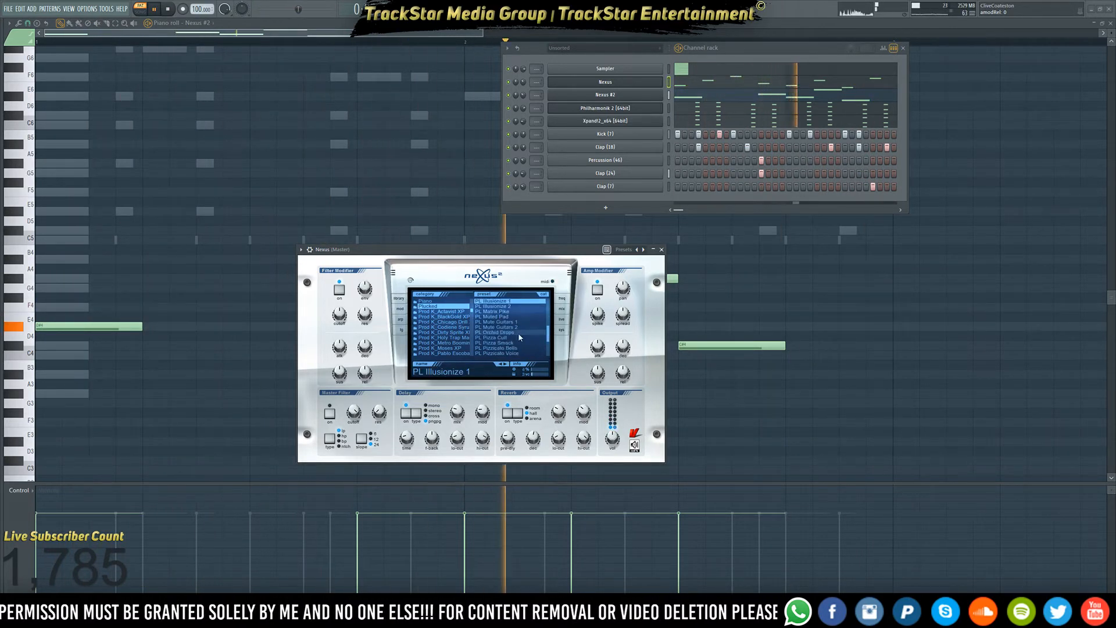
{"action": "left_click", "coordinate": [543, 343]}
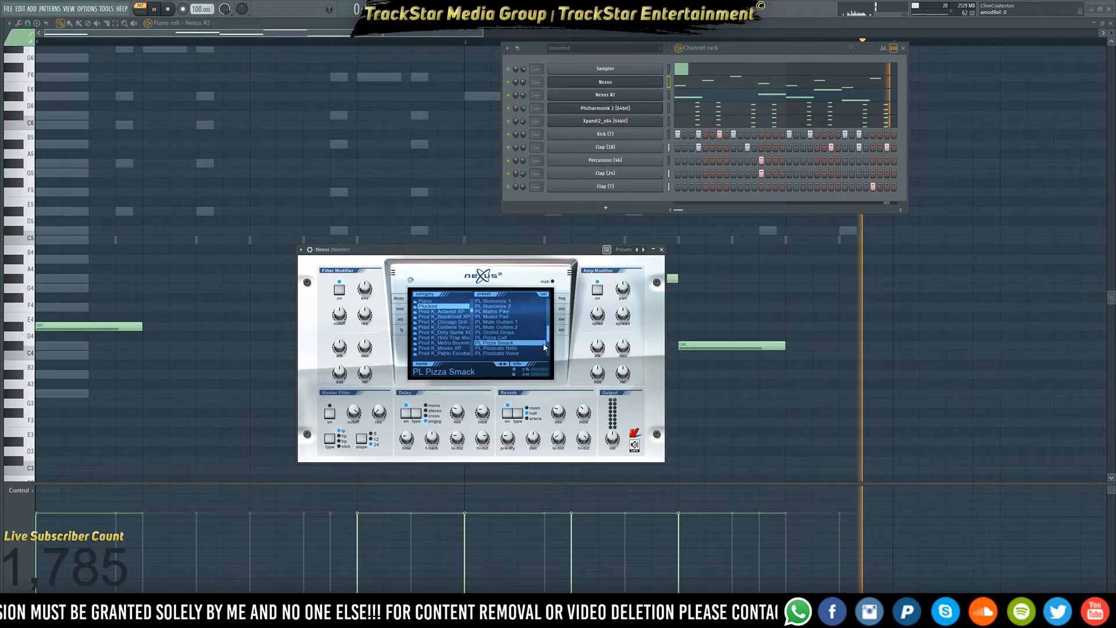
{"action": "scroll", "coordinate": [509, 326], "scroll_direction": "down", "scroll_amount": 3}
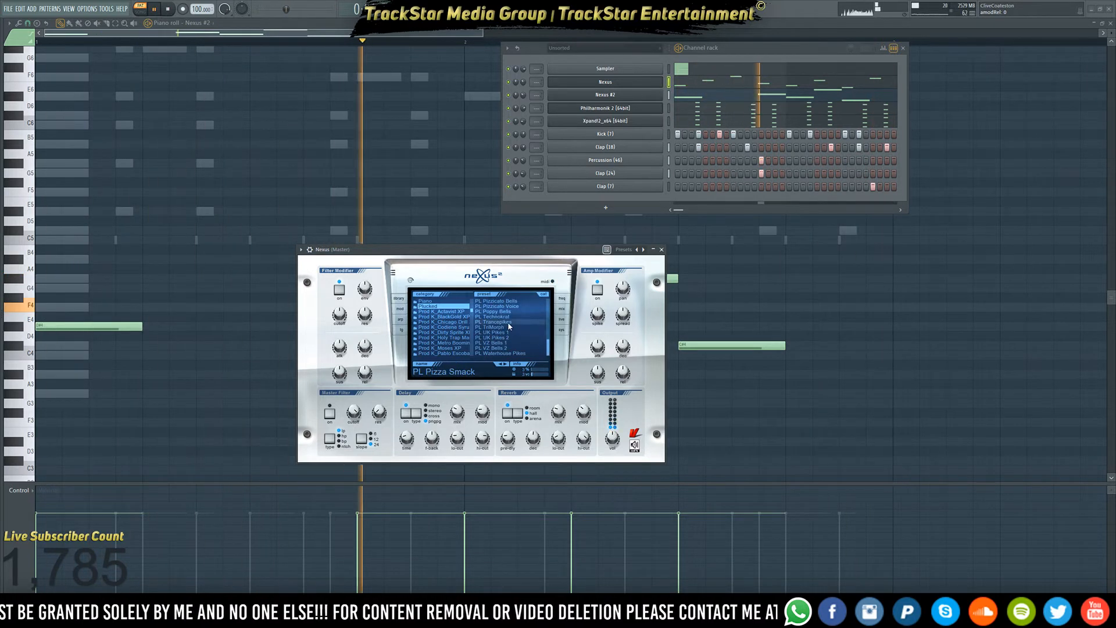
- Audition PL Trancepikes, PL Pizzicato Bells and the VZ Bells presets, keep PL VZ Bells 1, close the original Nexus and stop playback
{"action": "left_click", "coordinate": [510, 321]}
{"action": "left_click", "coordinate": [514, 301]}
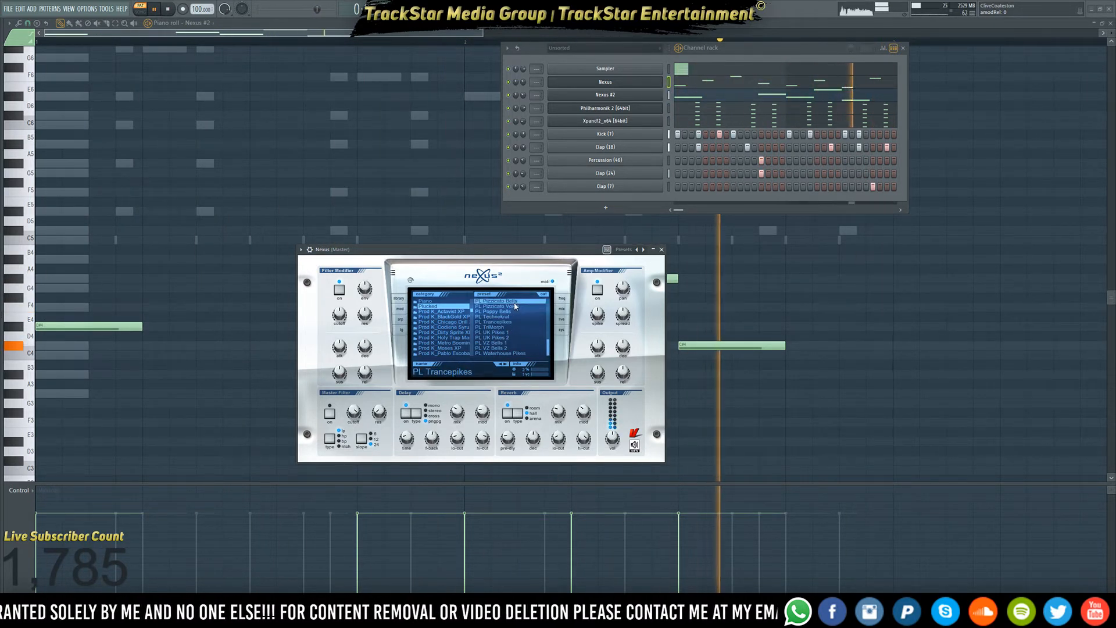
{"action": "left_click", "coordinate": [488, 343]}
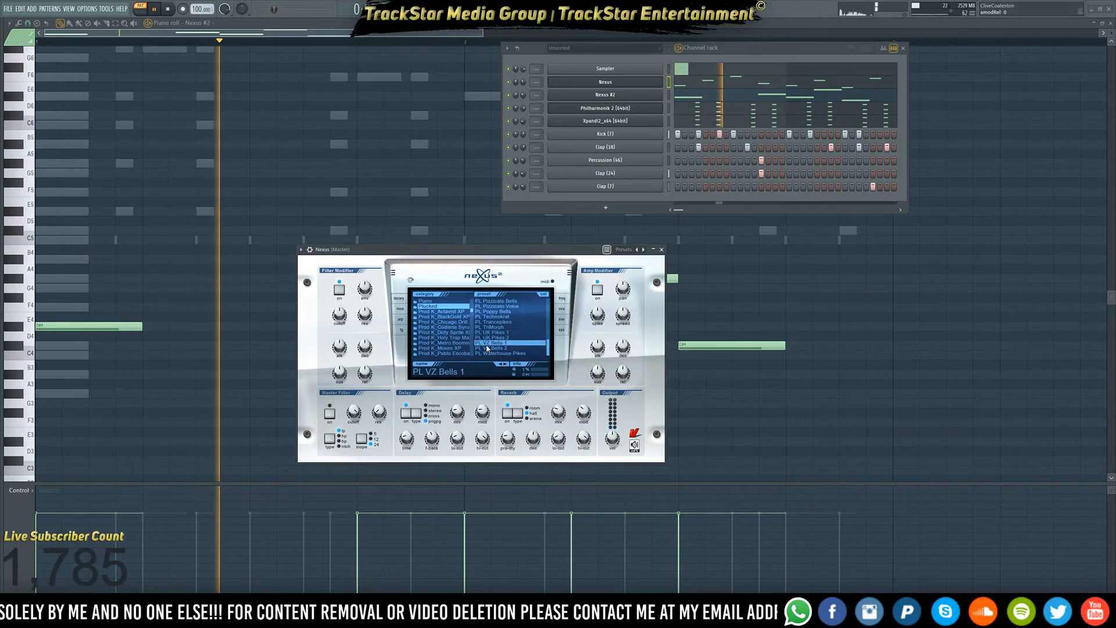
{"action": "left_click", "coordinate": [496, 347]}
{"action": "left_click", "coordinate": [495, 343]}
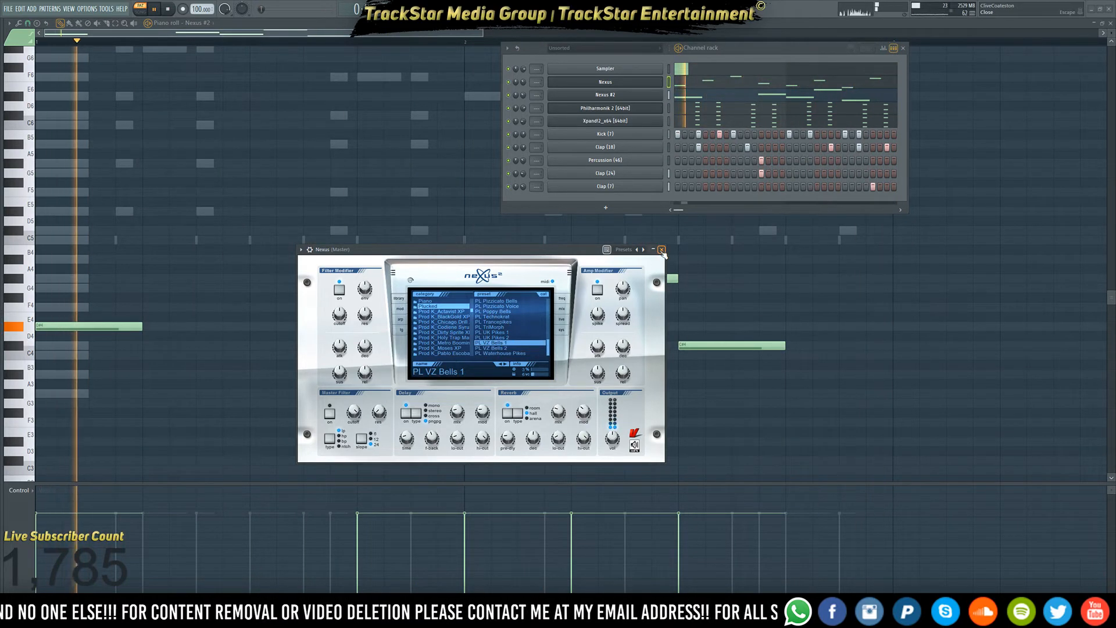
{"action": "left_click", "coordinate": [662, 249]}
{"action": "key", "text": "space"}
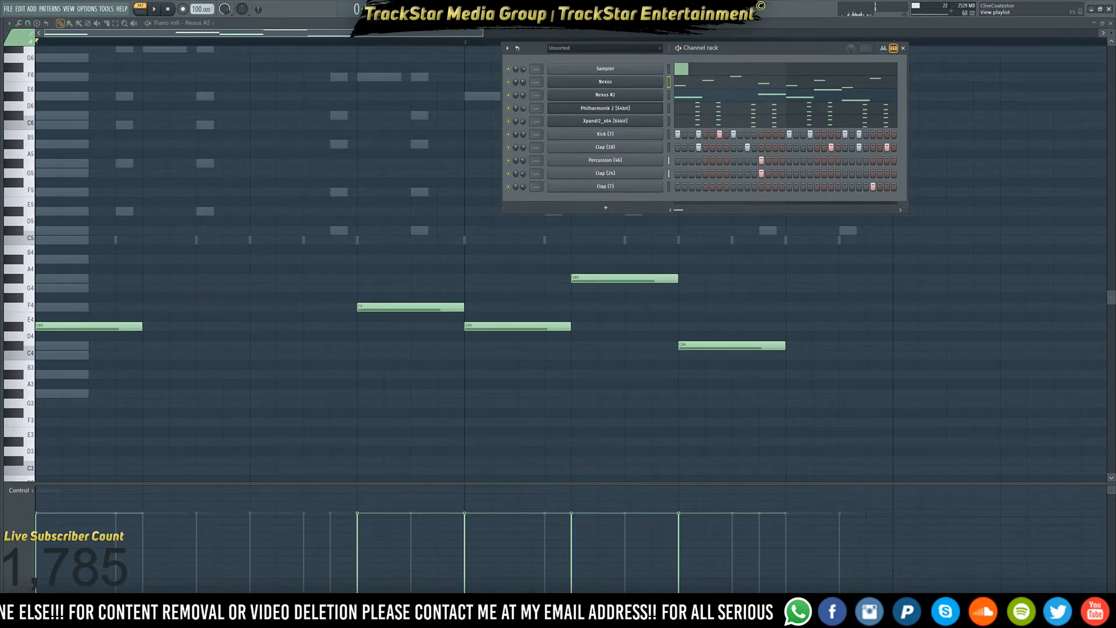
- Show the playlist, solo the Party Start reference audio on Track 1, and listen to the looped section
{"action": "left_click", "coordinate": [542, 10]}
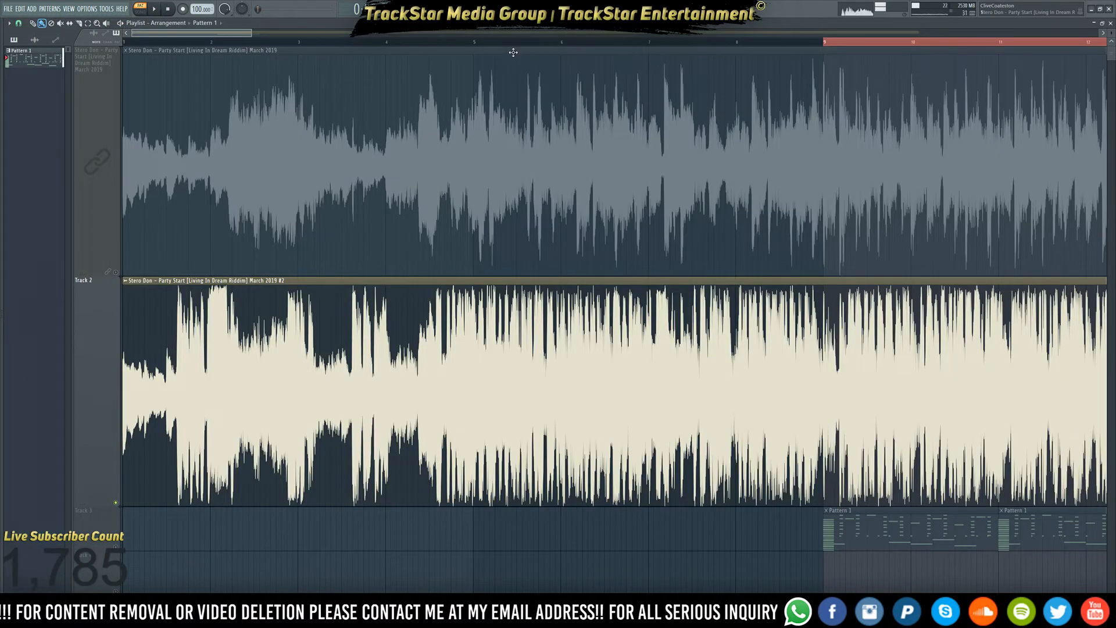
{"action": "scroll", "coordinate": [514, 52], "scroll_direction": "down", "scroll_amount": 3}
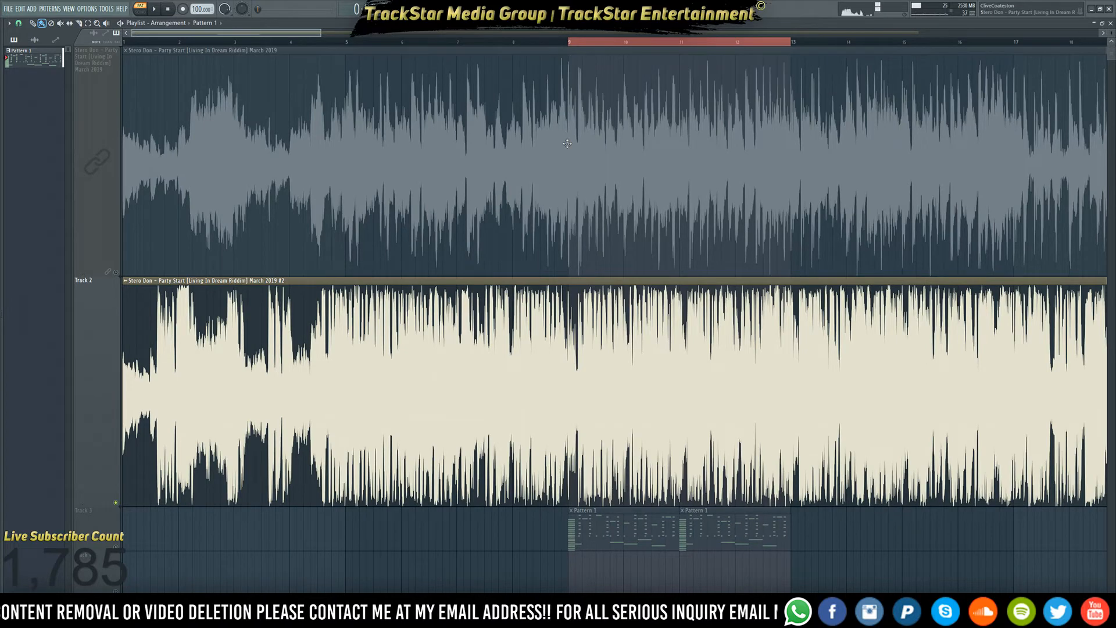
{"action": "right_click", "coordinate": [119, 272]}
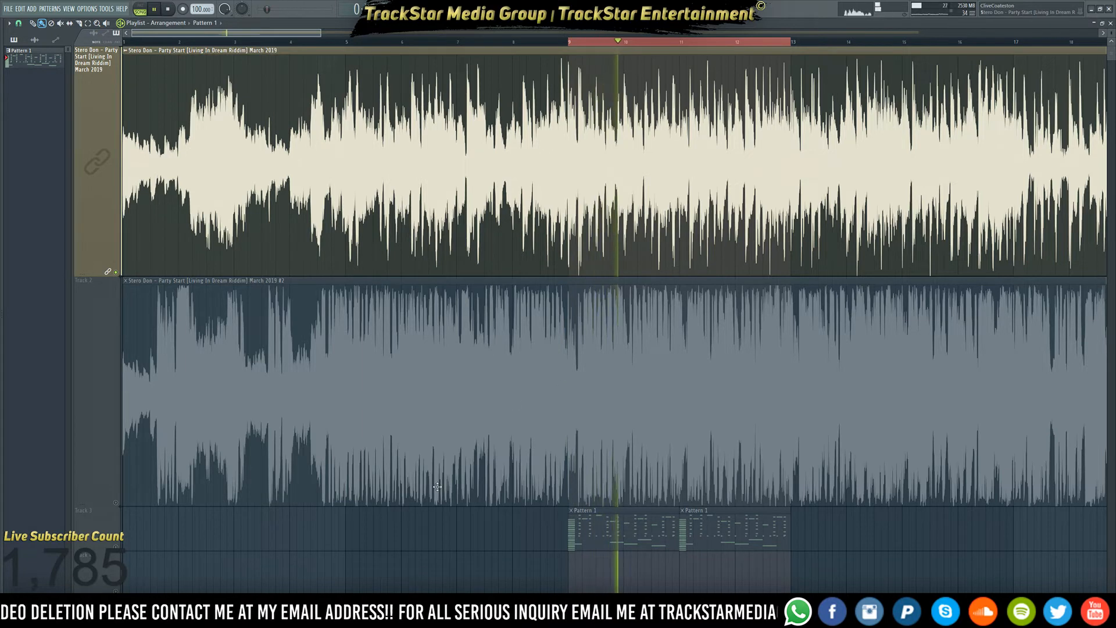
- Add a third Nexus channel, load the BA Basic Sine preset from the Bass category, and open its piano roll
{"action": "left_click", "coordinate": [549, 27]}
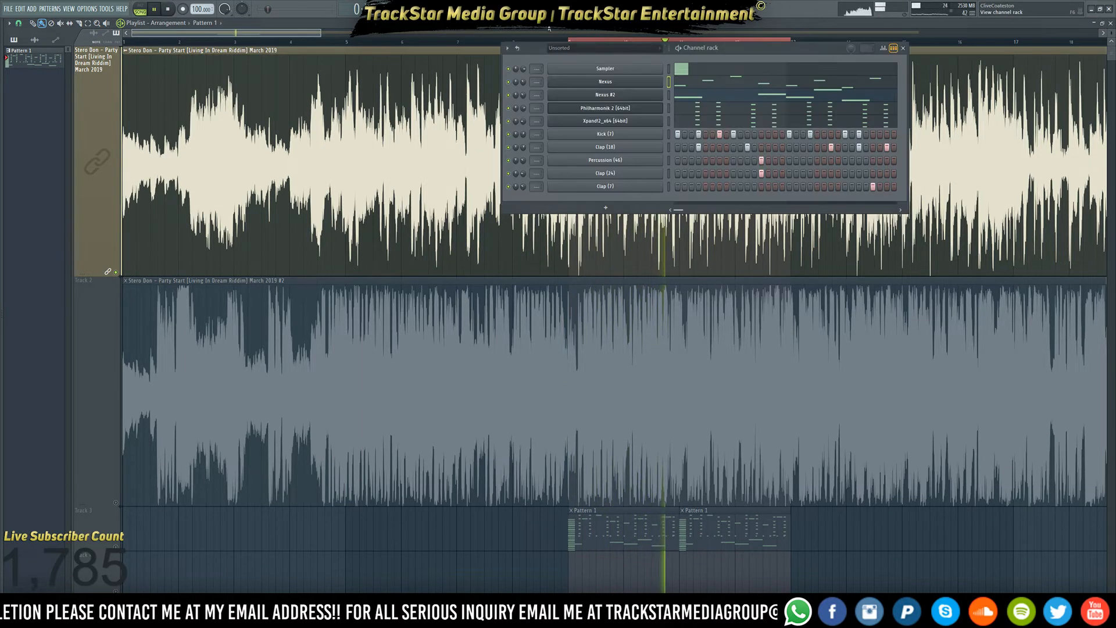
{"action": "left_click", "coordinate": [609, 208]}
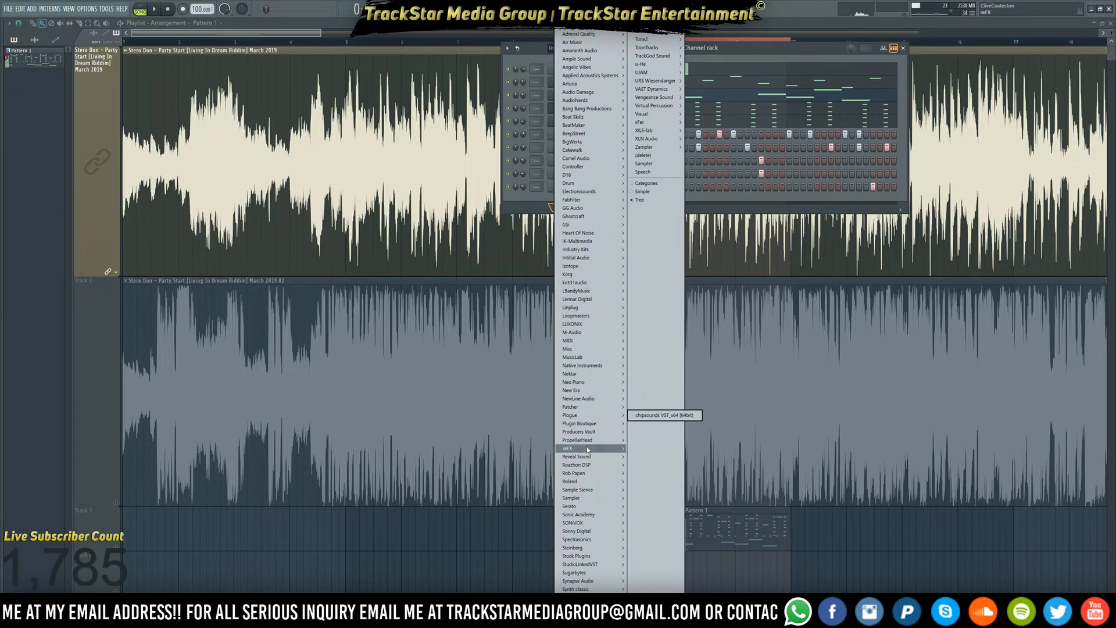
{"action": "left_click", "coordinate": [649, 448]}
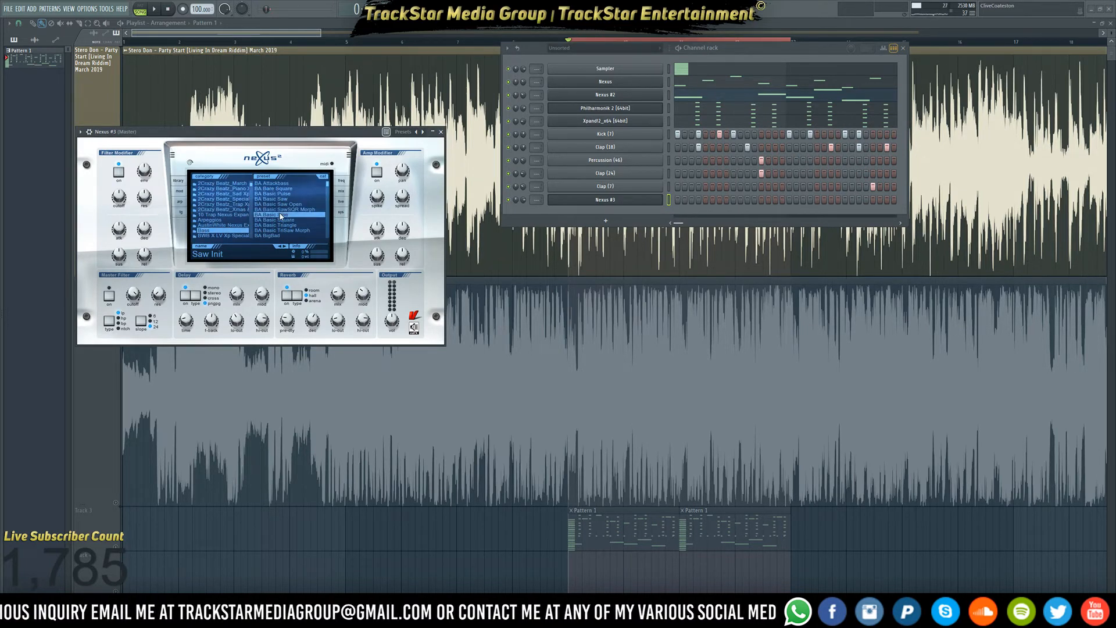
{"action": "right_click", "coordinate": [662, 199]}
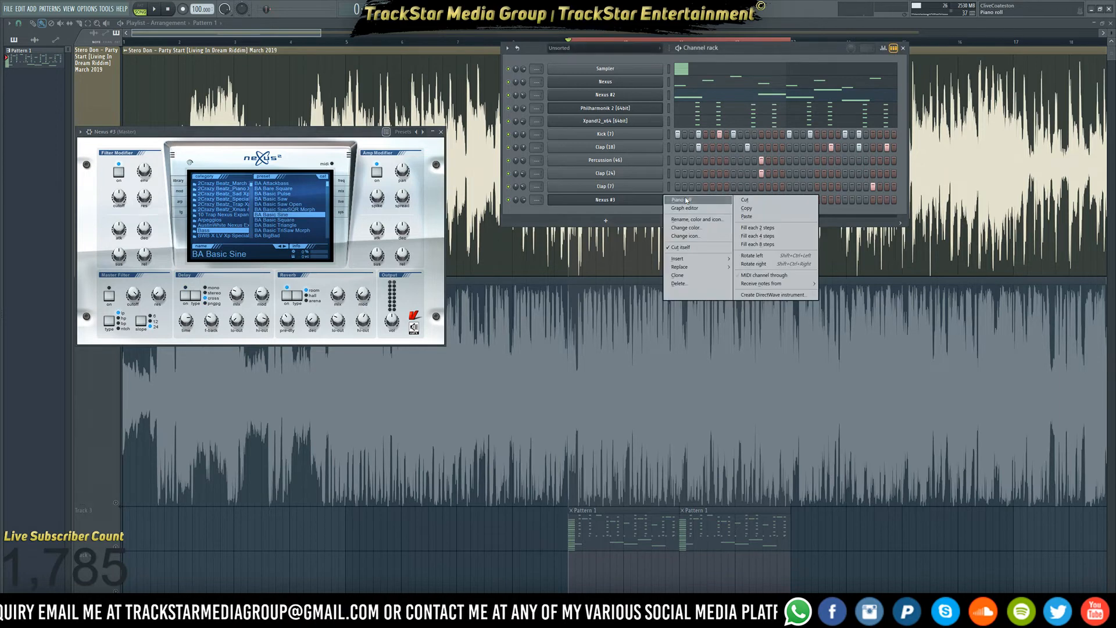
{"action": "left_click", "coordinate": [683, 200]}
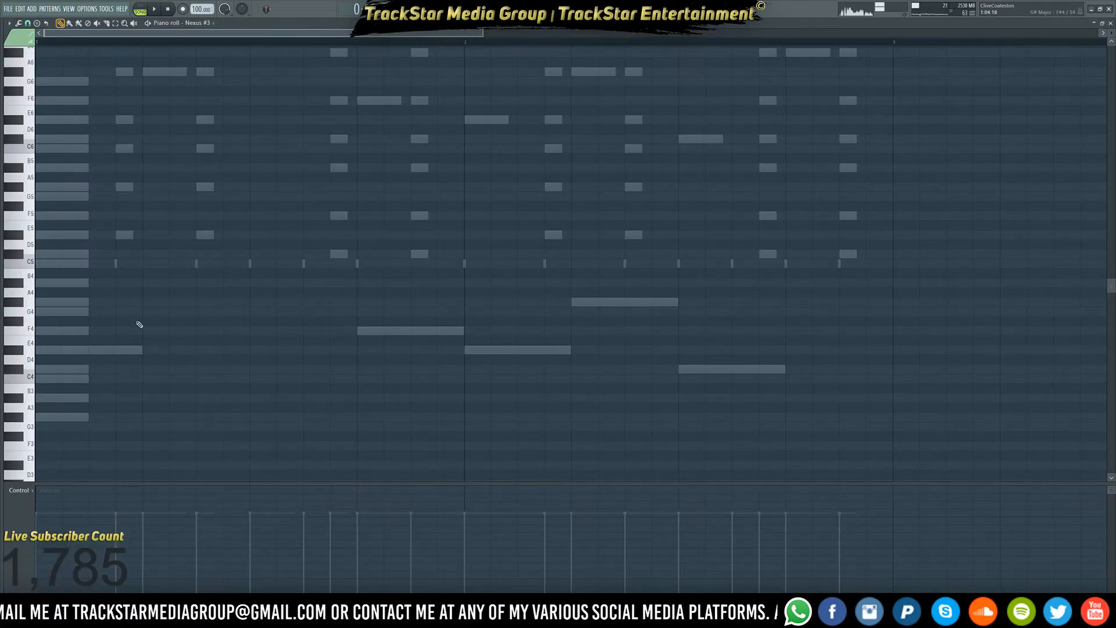
- Draw a two-step D#5 note at the start of bar 1 in the Nexus #3 piano roll
{"action": "scroll", "coordinate": [148, 286], "scroll_direction": "up", "scroll_amount": 2}
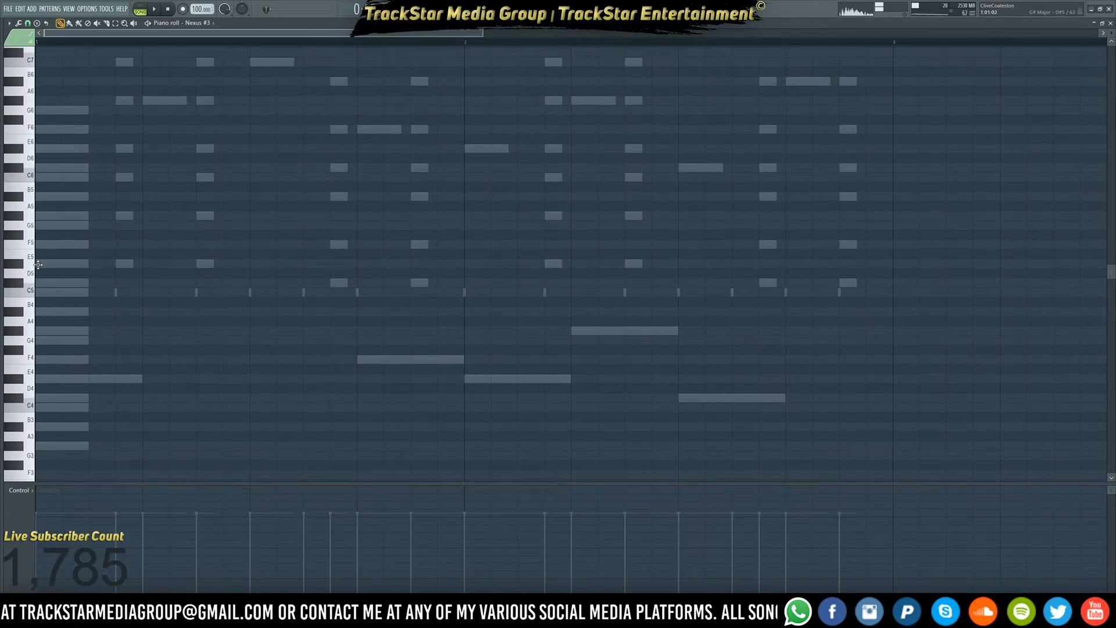
{"action": "left_click", "coordinate": [41, 267]}
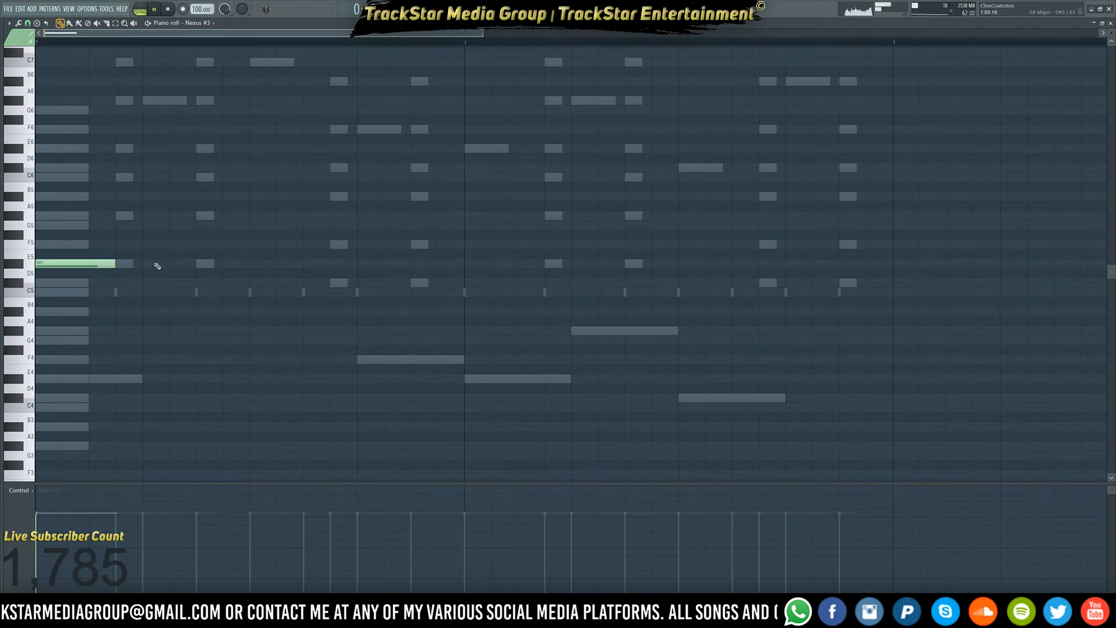
{"action": "mouse_move", "coordinate": [3, 27]}
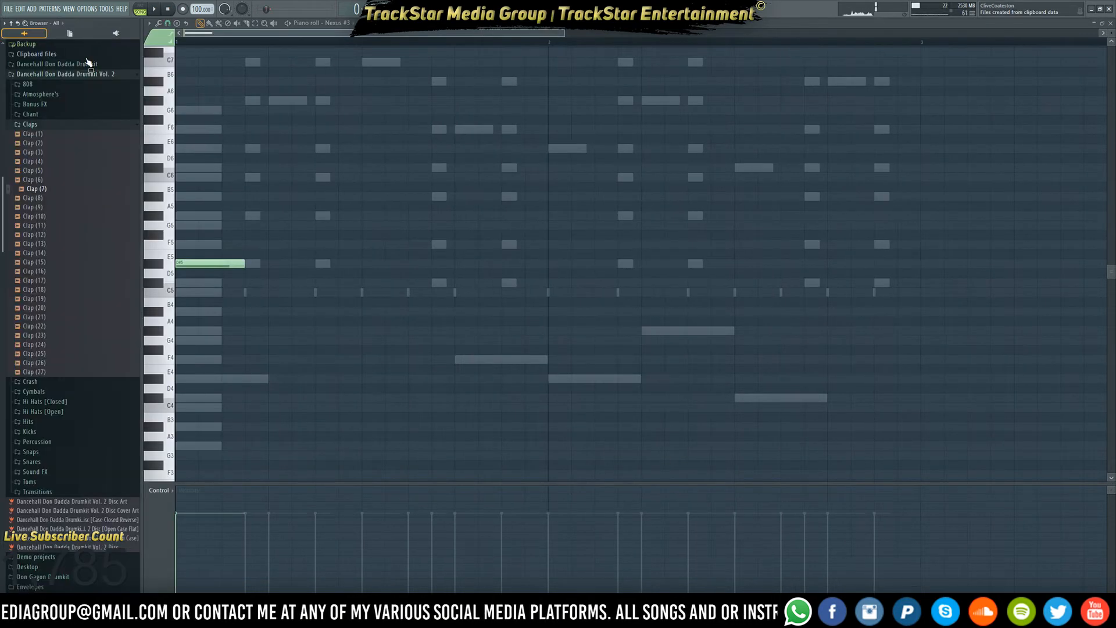
{"action": "key", "text": "space"}
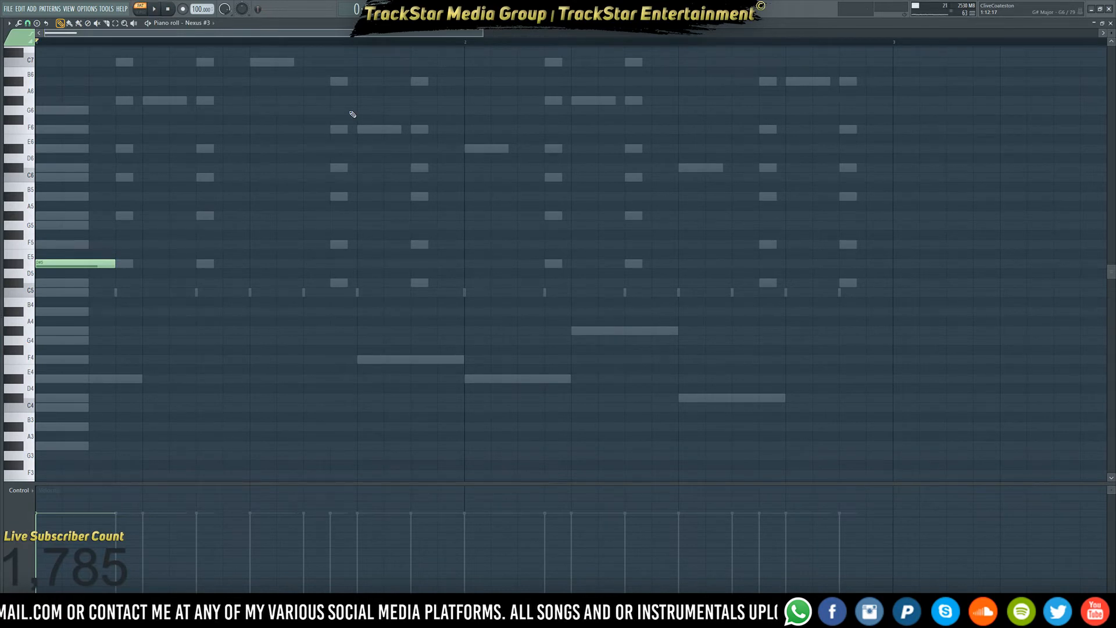
{"action": "scroll", "coordinate": [126, 227], "scroll_direction": "down", "scroll_amount": 3}
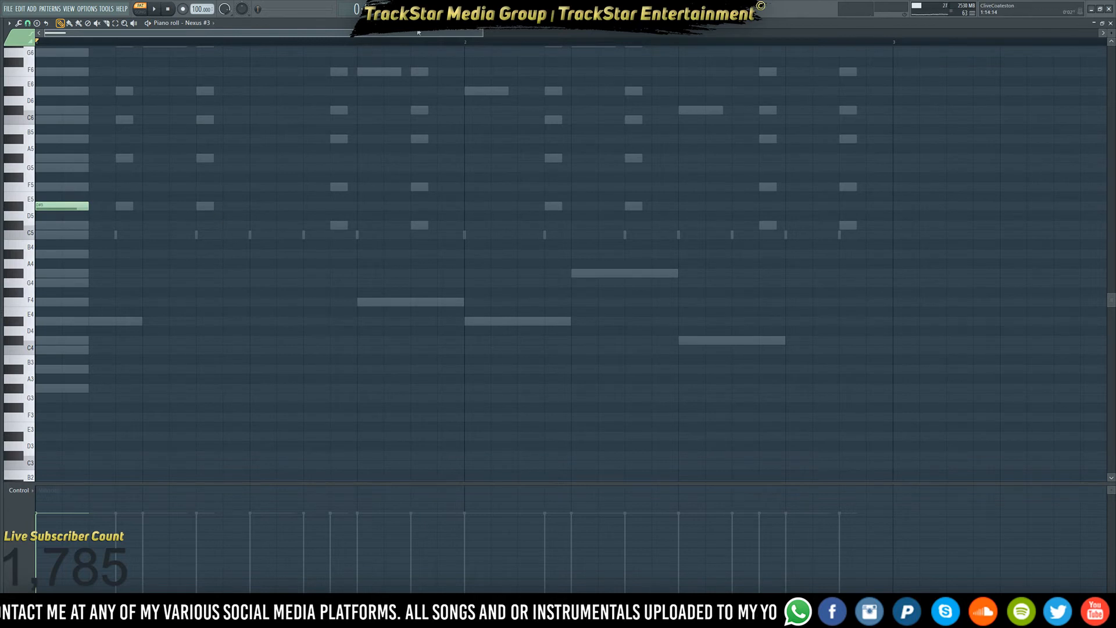
- Solo the Track 2 reference audio in the playlist, check its channel on mixer insert 1, and play the looped section
{"action": "key", "text": "F5"}
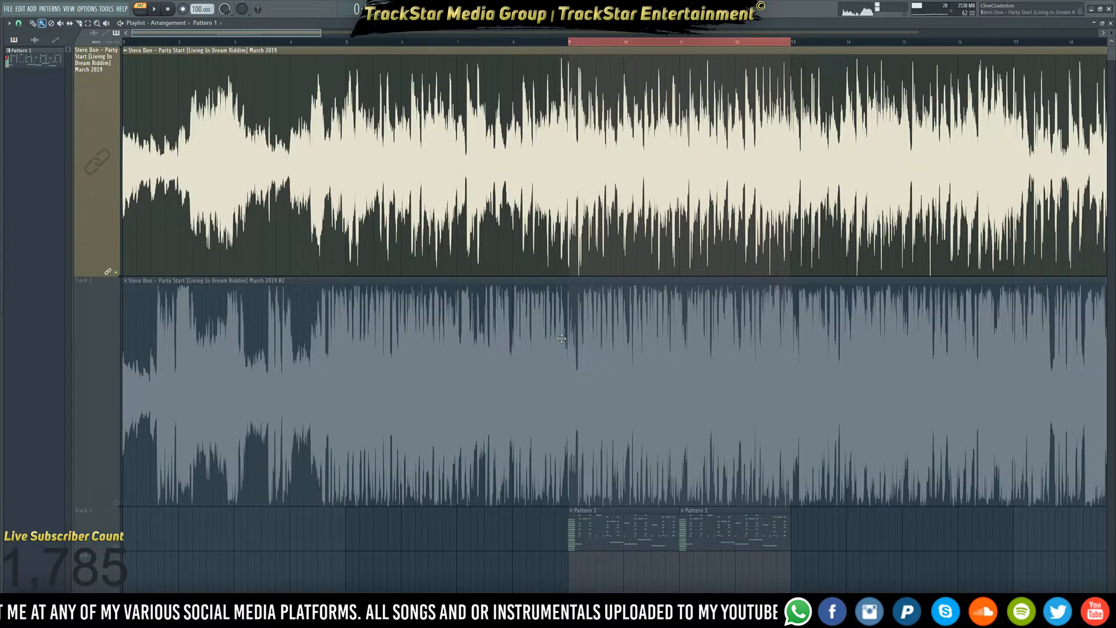
{"action": "right_click", "coordinate": [116, 503]}
{"action": "key", "text": "space"}
{"action": "key", "text": "space"}
{"action": "key", "text": "F9"}
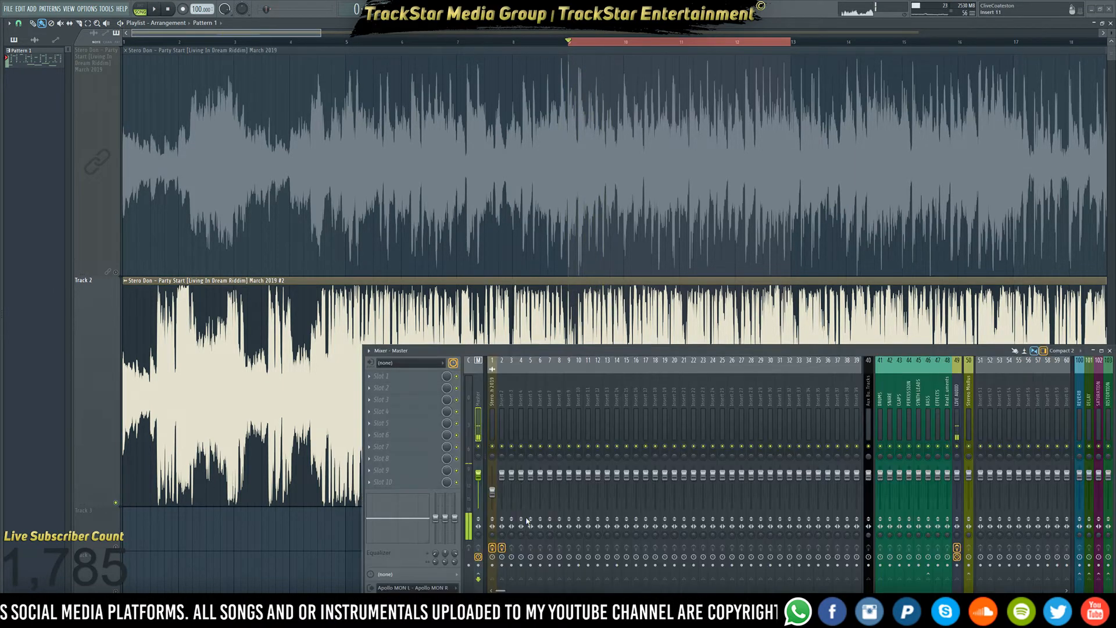
{"action": "left_click", "coordinate": [494, 433]}
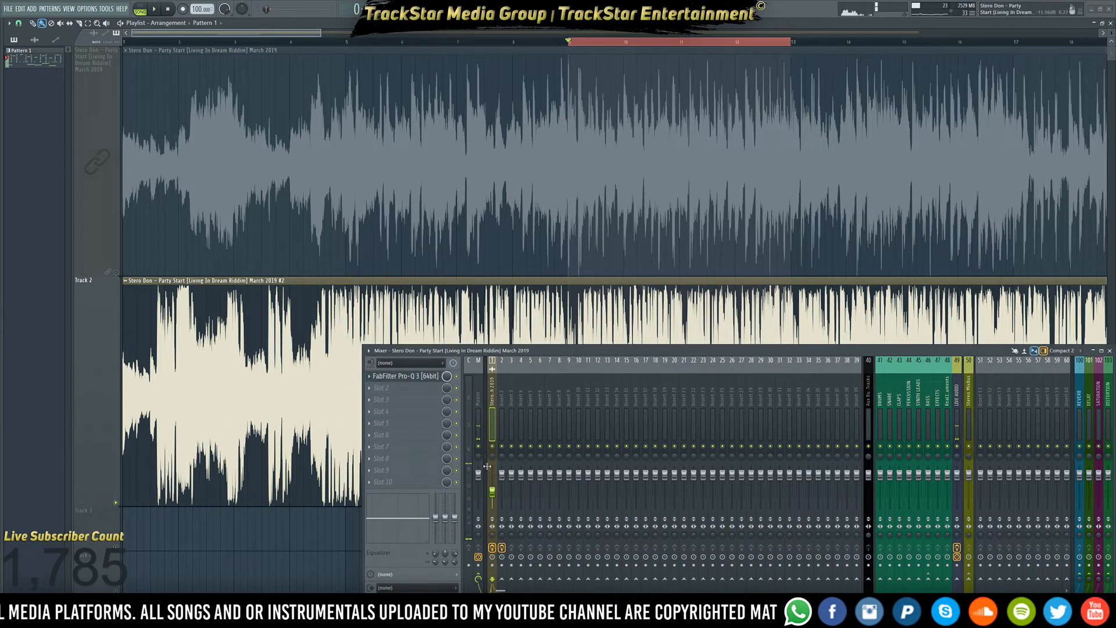
{"action": "key", "text": "space"}
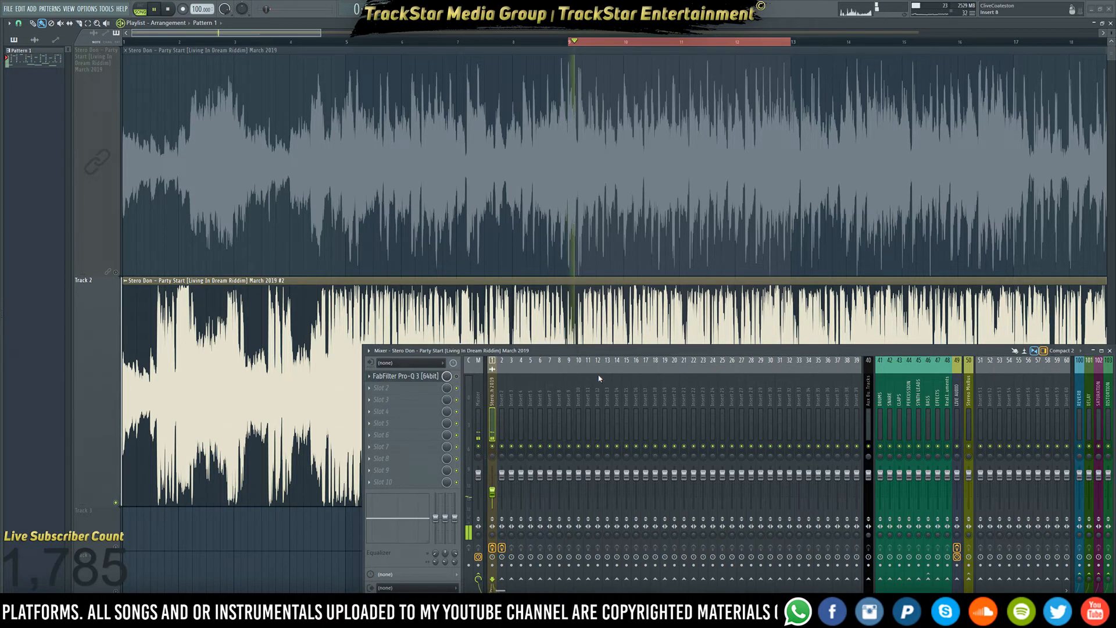
{"action": "left_click", "coordinate": [1110, 351]}
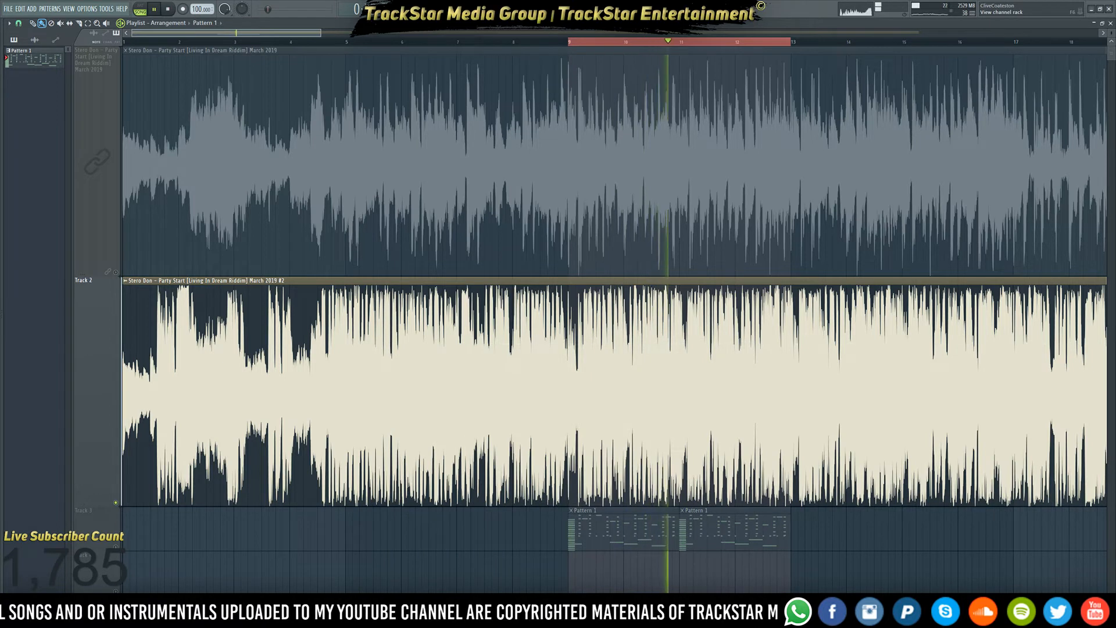
- Unmute playlist Track 3, list all channels in the channel rack, and mute the other instruments to hear the reference with Nexus #3
{"action": "key", "text": "F6"}
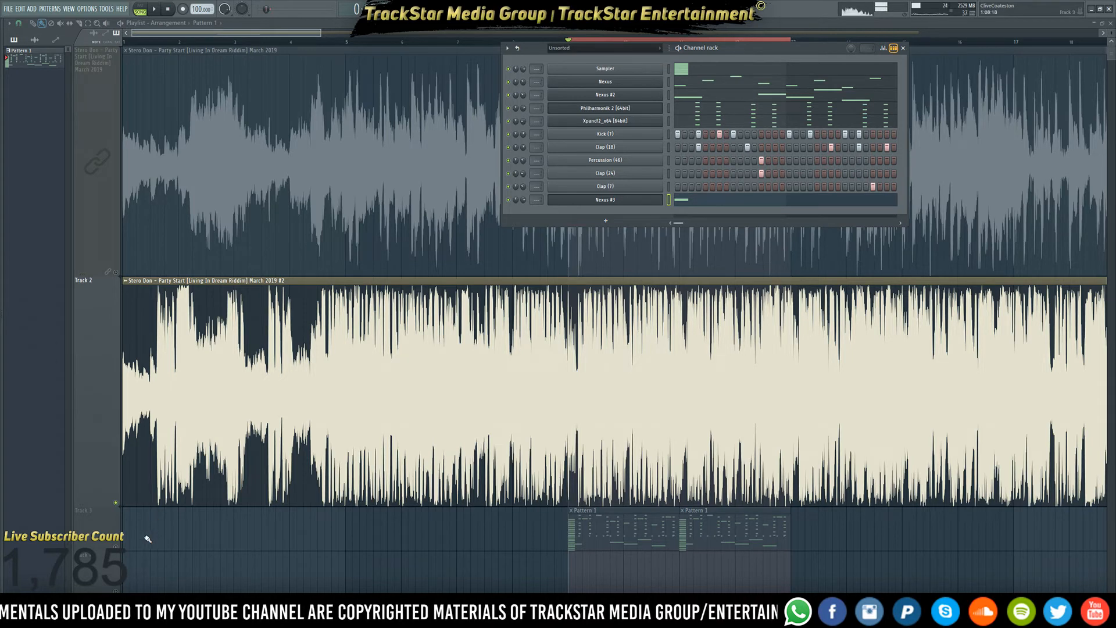
{"action": "key", "text": "F6"}
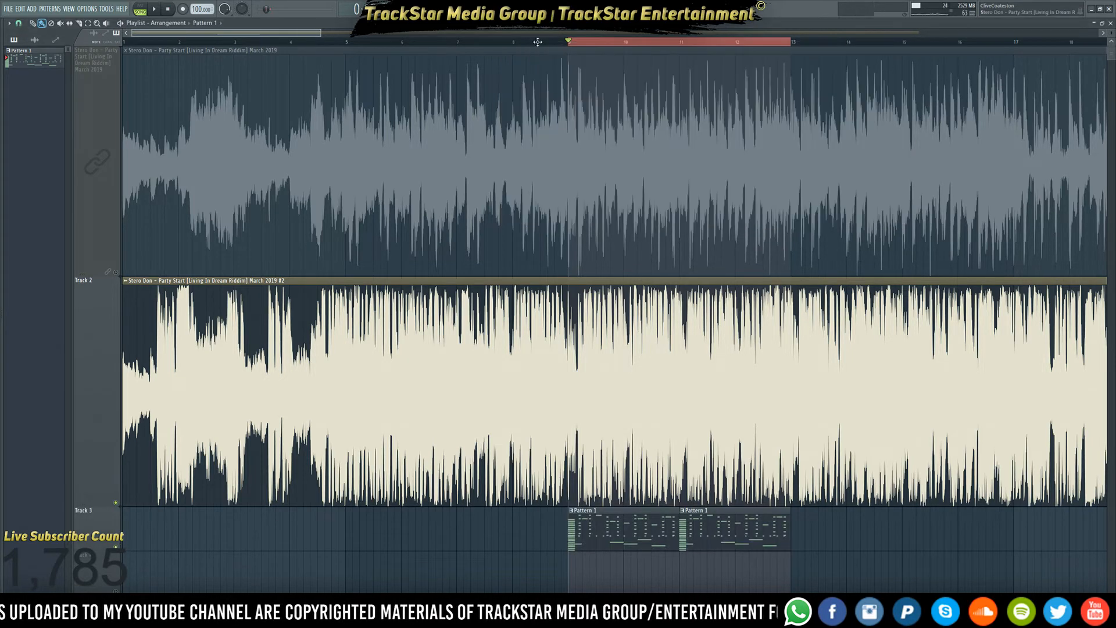
{"action": "key", "text": "F6"}
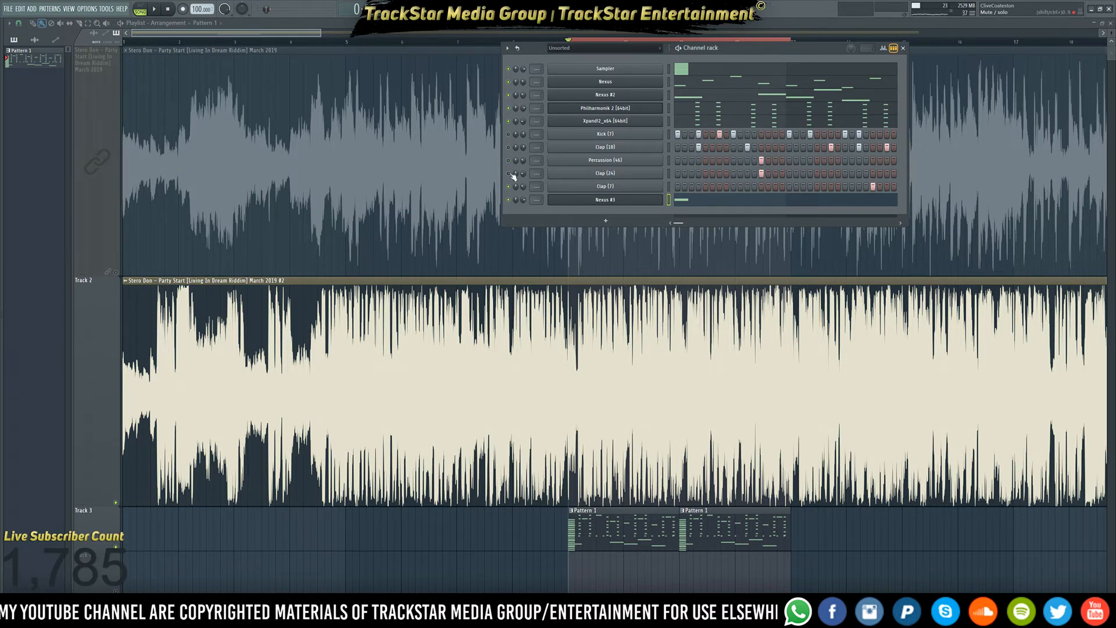
{"action": "left_click", "coordinate": [570, 47]}
{"action": "left_click", "coordinate": [580, 59]}
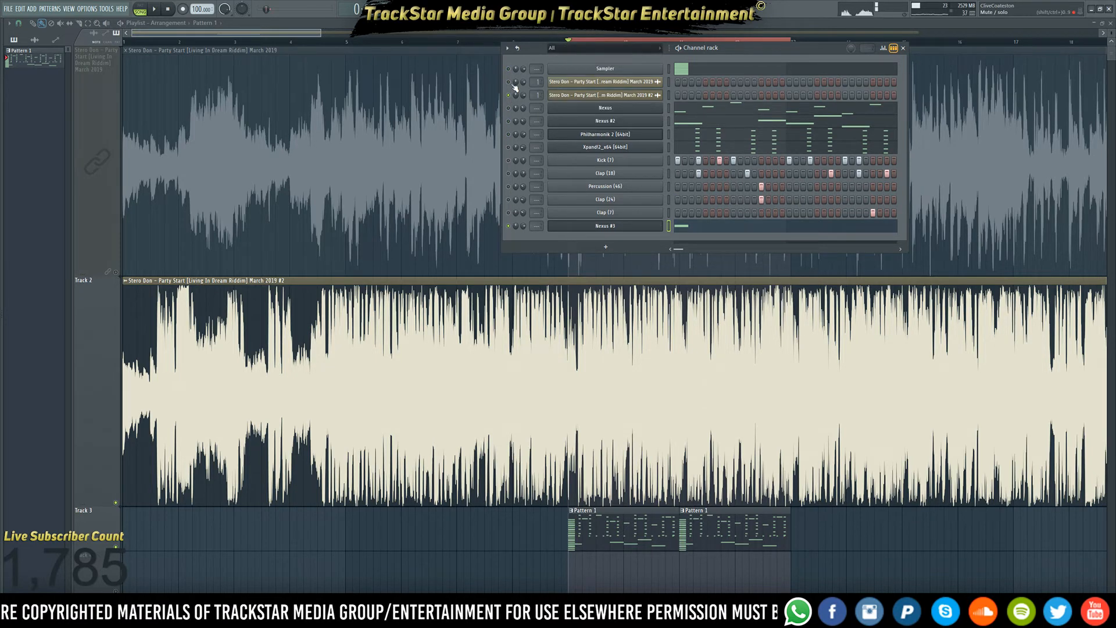
{"action": "key", "text": "space"}
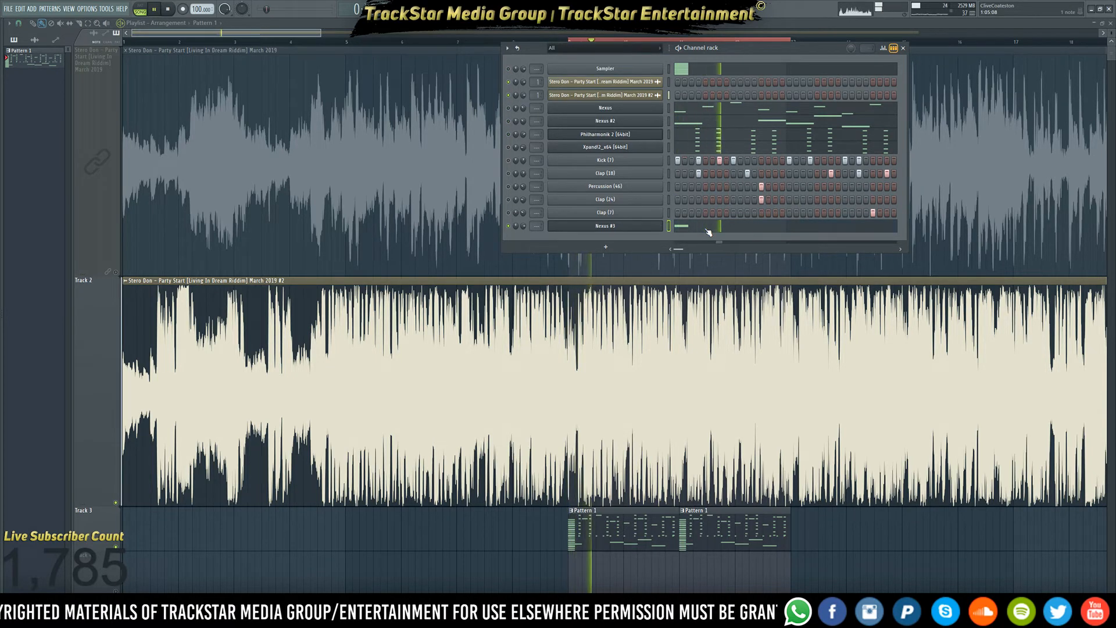
- Reopen the Nexus #3 piano roll and move the opening D#5 note up to G#5, checking it with playback
{"action": "left_click", "coordinate": [697, 228]}
{"action": "key", "text": "space"}
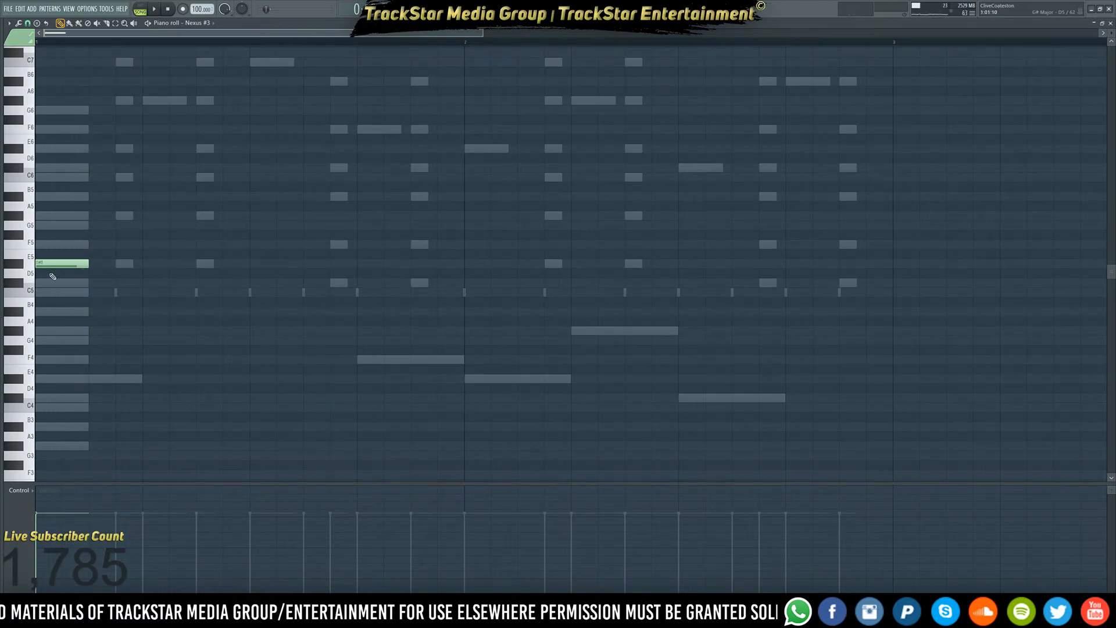
{"action": "left_click_drag", "start_coordinate": [48, 263], "coordinate": [37, 215]}
{"action": "key", "text": "space"}
{"action": "key", "text": "space"}
- Add G#5 bass notes at steps 4 and 6 of bar 1, playing the loop against the reference after each
{"action": "left_click", "coordinate": [118, 216]}
{"action": "key", "text": "space"}
{"action": "key", "text": "space"}
{"action": "key", "text": "space"}
{"action": "key", "text": "space"}
{"action": "key", "text": "space"}
{"action": "left_click", "coordinate": [175, 215]}
{"action": "key", "text": "space"}
{"action": "key", "text": "space"}
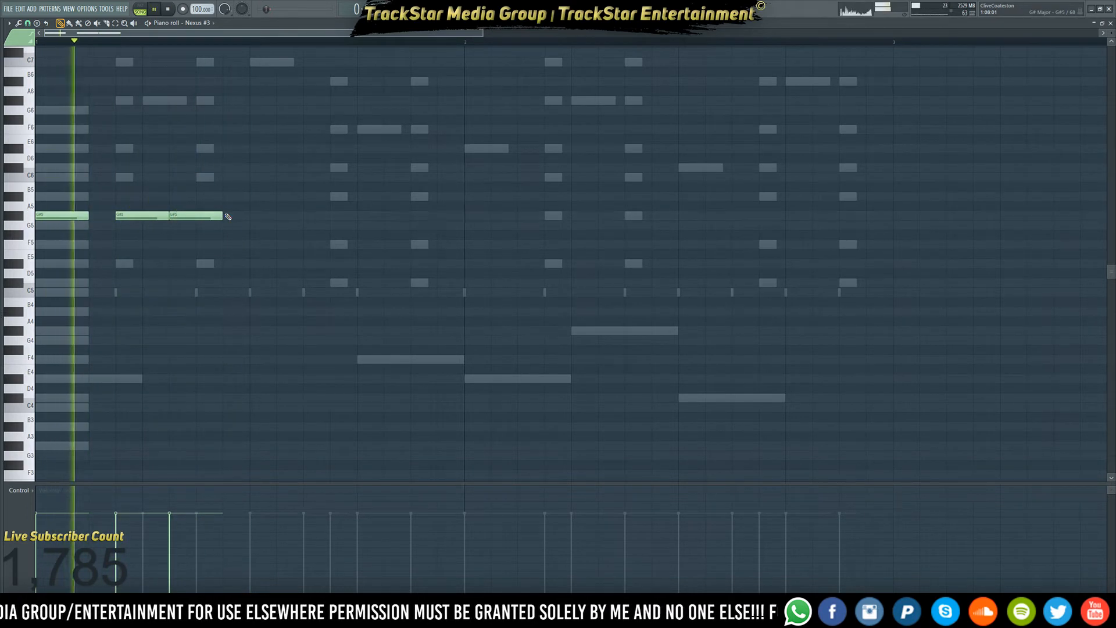
- Add a two-step G#5 note at step 7 of bar 1, cut the preceding note to one step, and check with playback
{"action": "key", "text": "space"}
{"action": "left_click", "coordinate": [200, 217]}
{"action": "key", "text": "space"}
{"action": "key", "text": "space"}
{"action": "key", "text": "space"}
{"action": "key", "text": "space"}
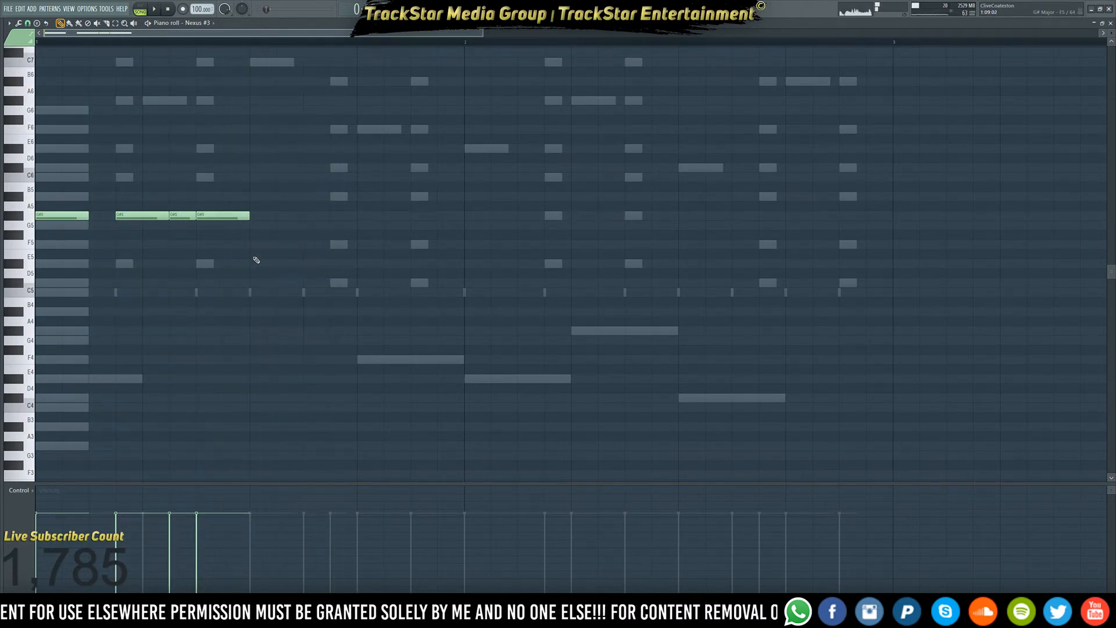
- Add two-step F5 bass notes at steps 9, 12 and 15 of bar 1 during playback
{"action": "key", "text": "space"}
{"action": "left_click", "coordinate": [334, 245]}
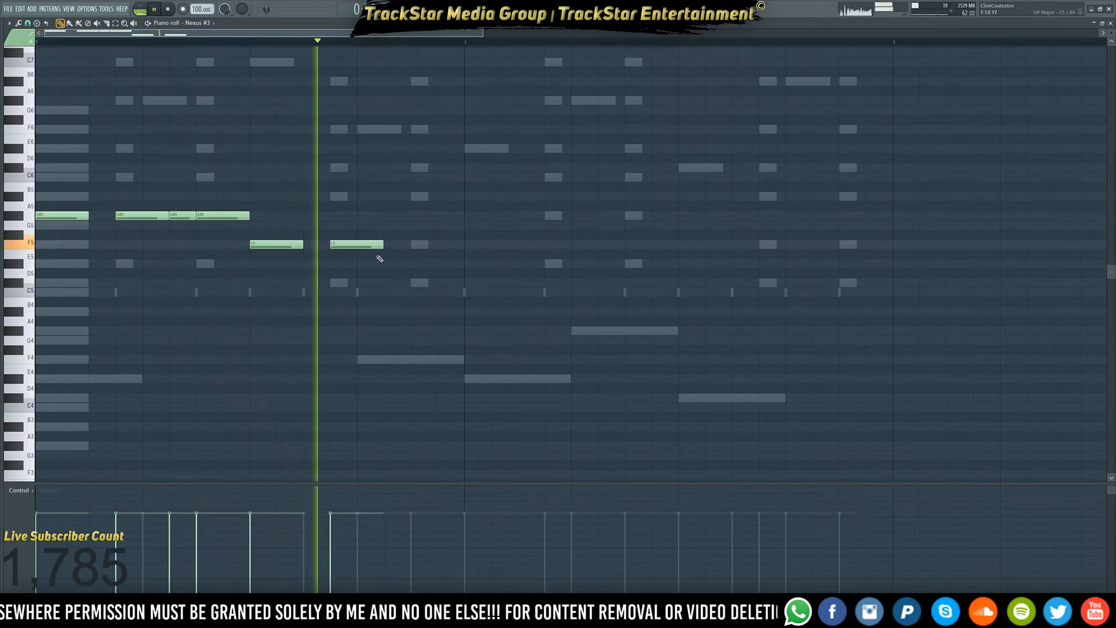
{"action": "left_click", "coordinate": [415, 245]}
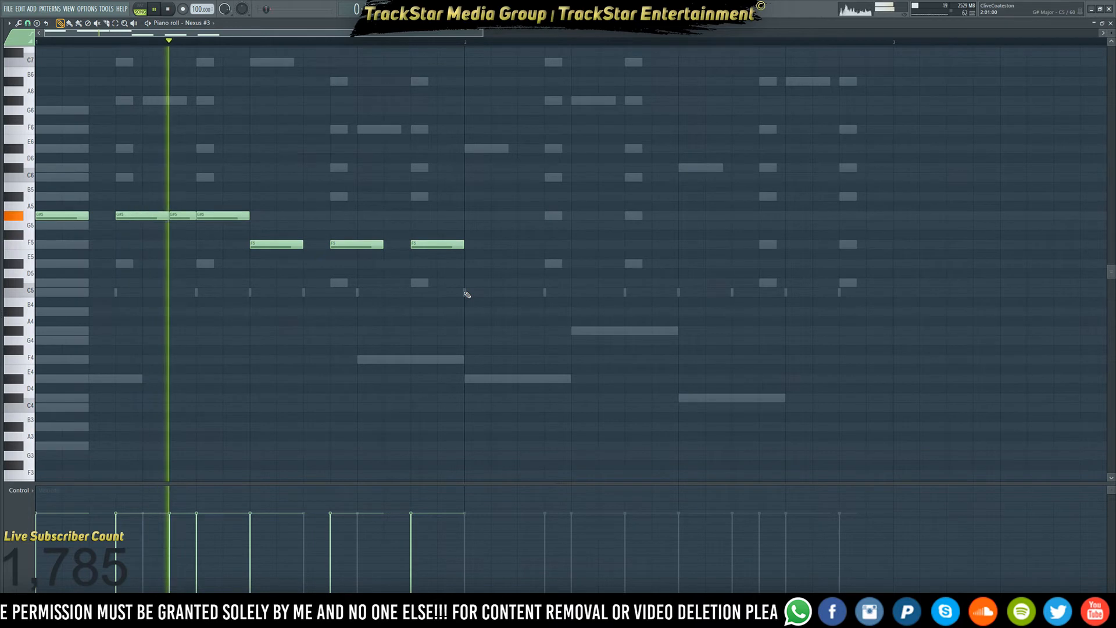
- Add two-step D#5 bass notes at steps 1, 4 and 7 of bar 2, checking them with playback
{"action": "key", "text": "space"}
{"action": "left_click", "coordinate": [467, 262]}
{"action": "key", "text": "space"}
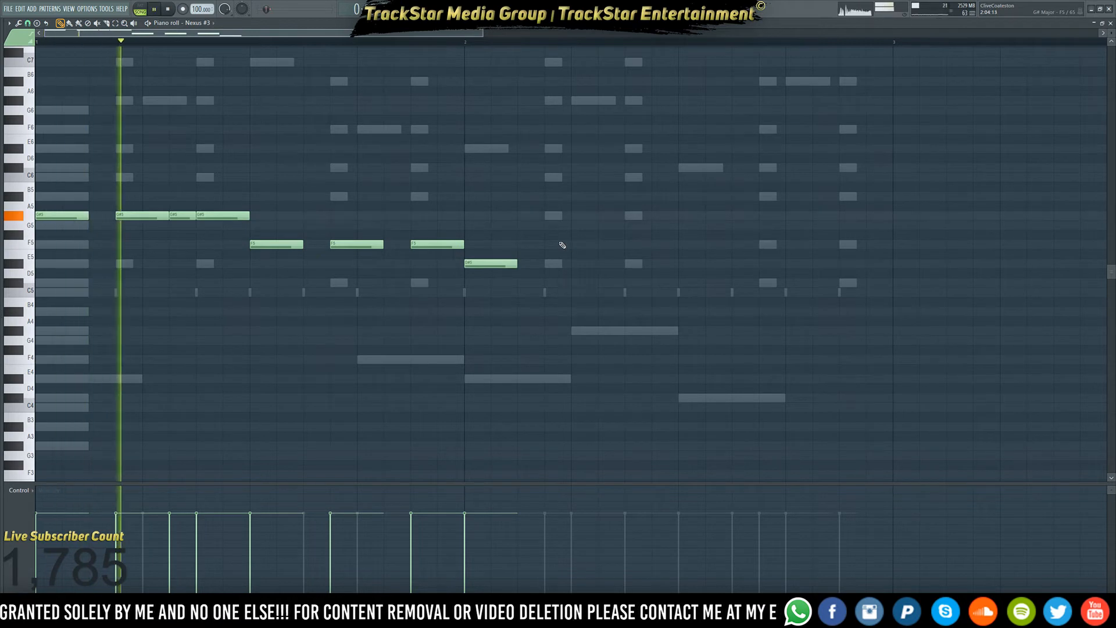
{"action": "key", "text": "space"}
{"action": "key", "text": "space"}
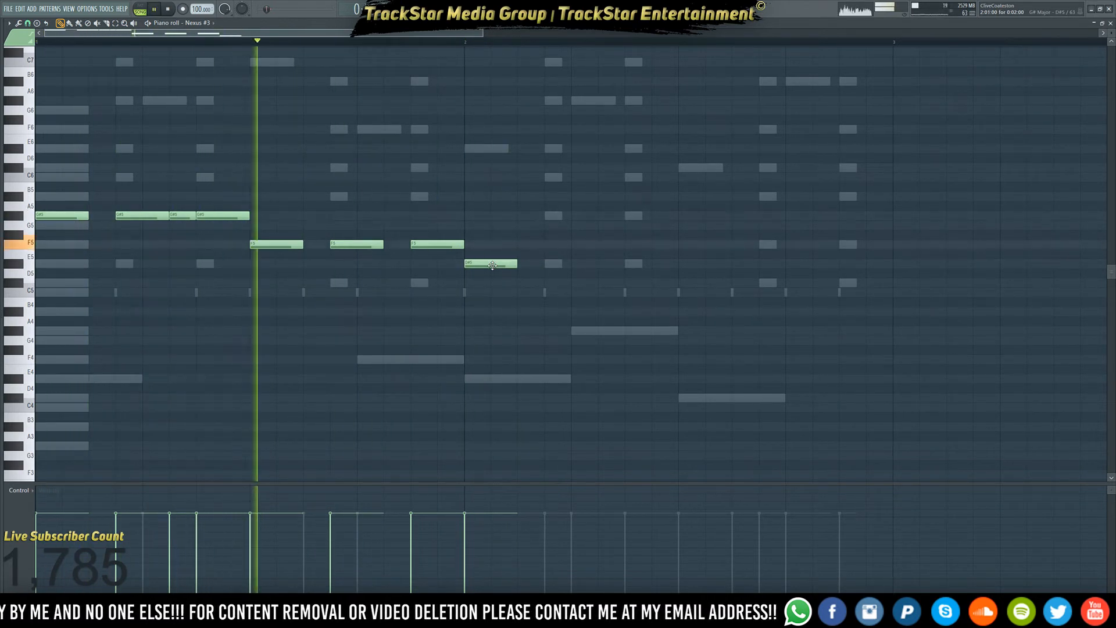
{"action": "key", "text": "space"}
{"action": "key", "text": "space"}
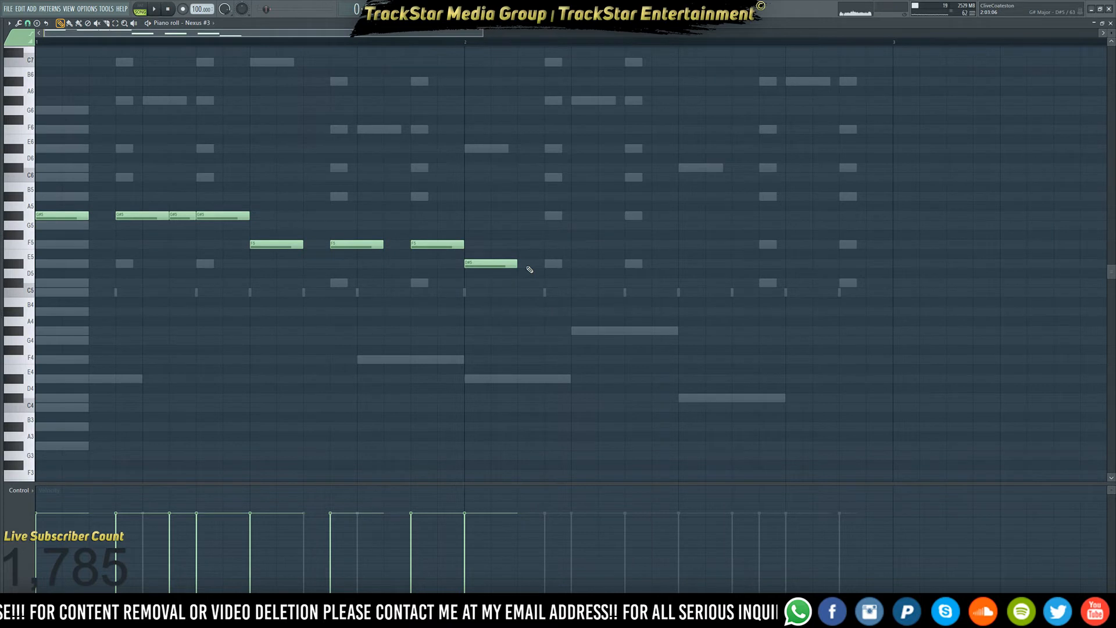
{"action": "left_click", "coordinate": [570, 264]}
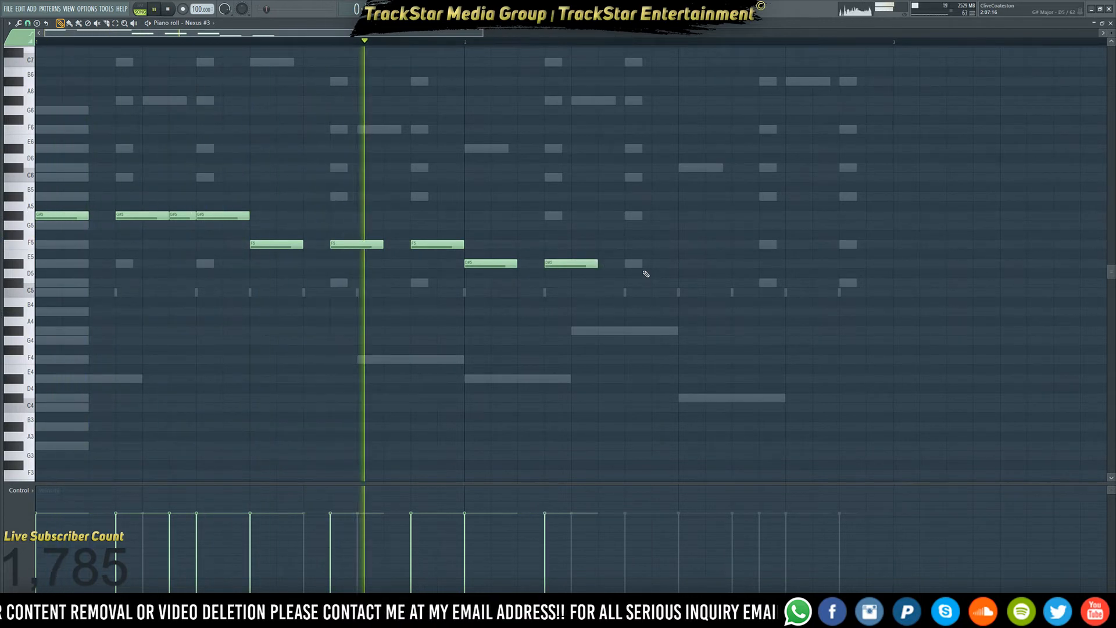
{"action": "left_click", "coordinate": [634, 263]}
- Add F5 bass notes at steps 9, 11, 12, 14 and 15 of bar 2, cutting those at 11 and 14 to one step
{"action": "left_click", "coordinate": [701, 253]}
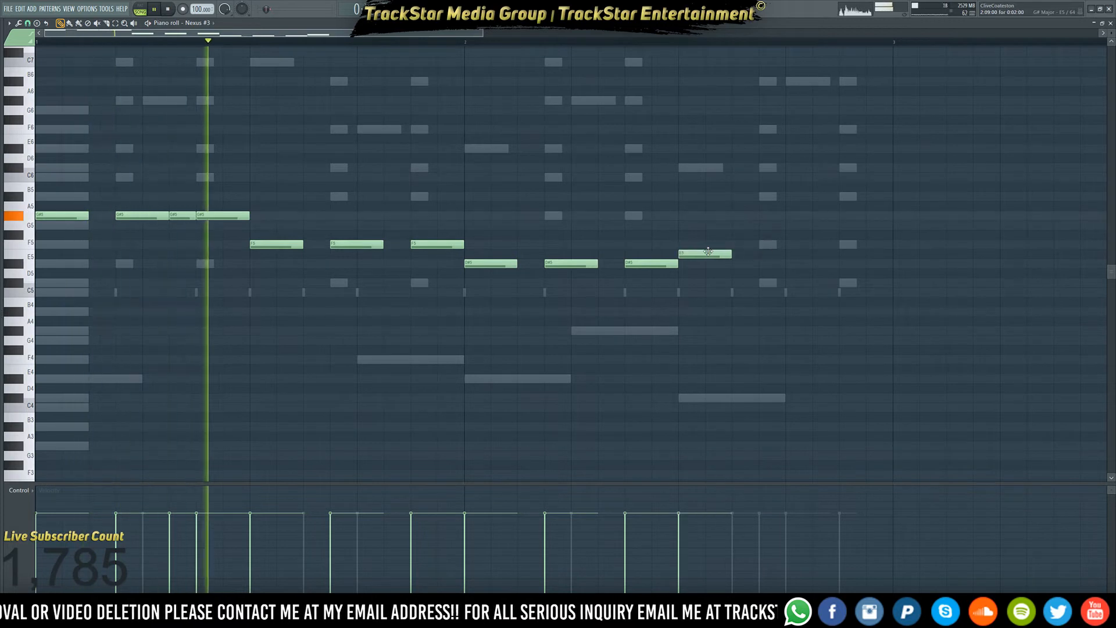
{"action": "left_click_drag", "start_coordinate": [701, 252], "coordinate": [702, 243]}
{"action": "left_click", "coordinate": [756, 244]}
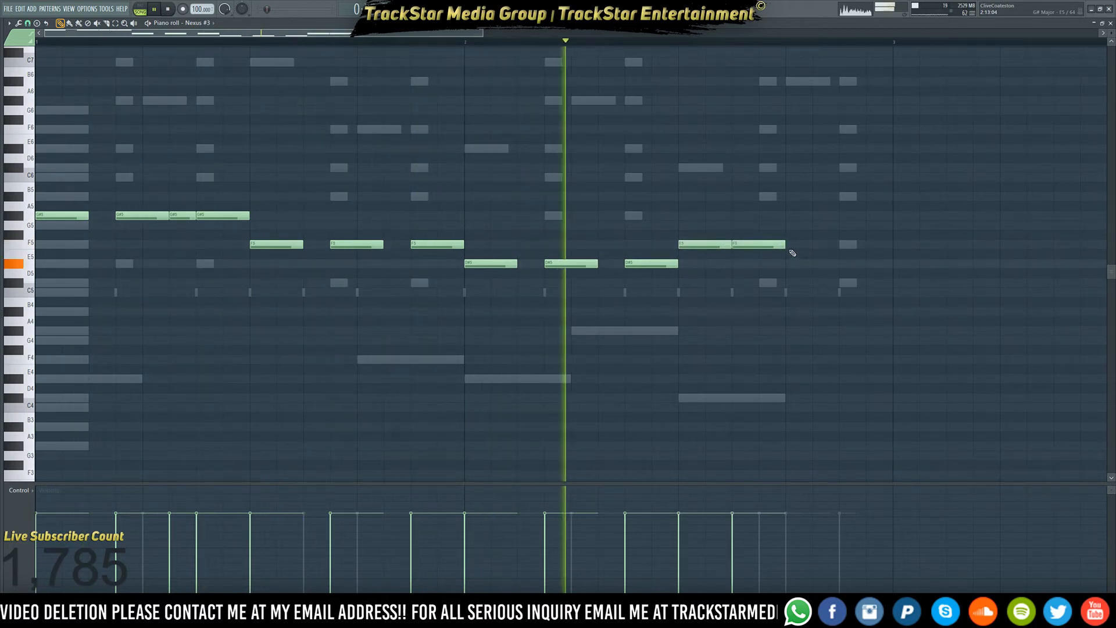
{"action": "left_click_drag", "start_coordinate": [784, 244], "coordinate": [693, 244]}
{"action": "left_click", "coordinate": [769, 245]}
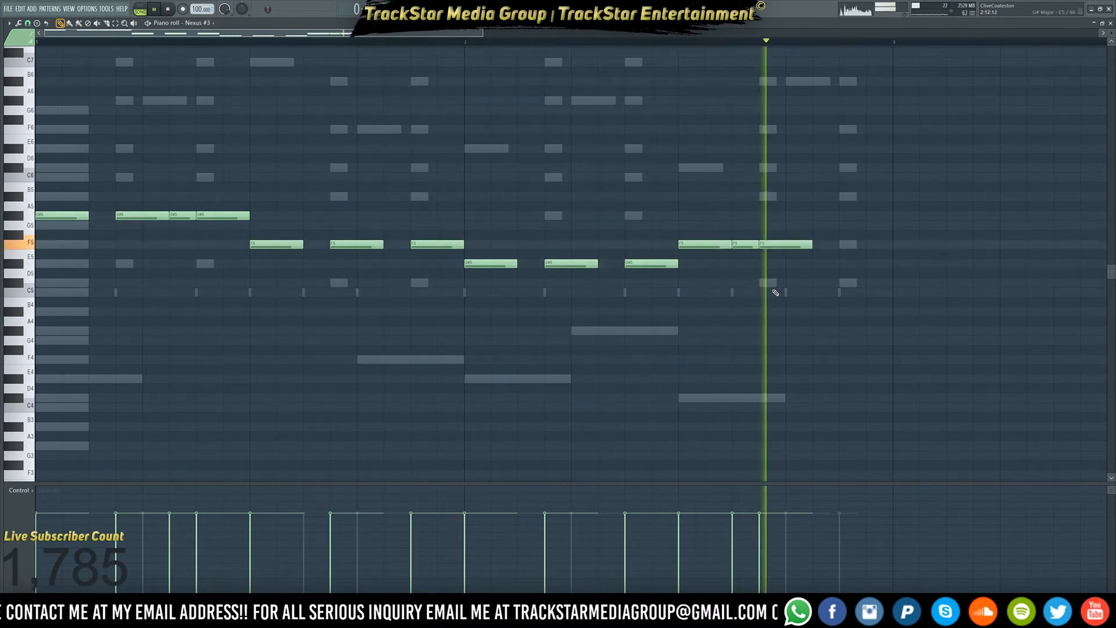
{"action": "key", "text": "space"}
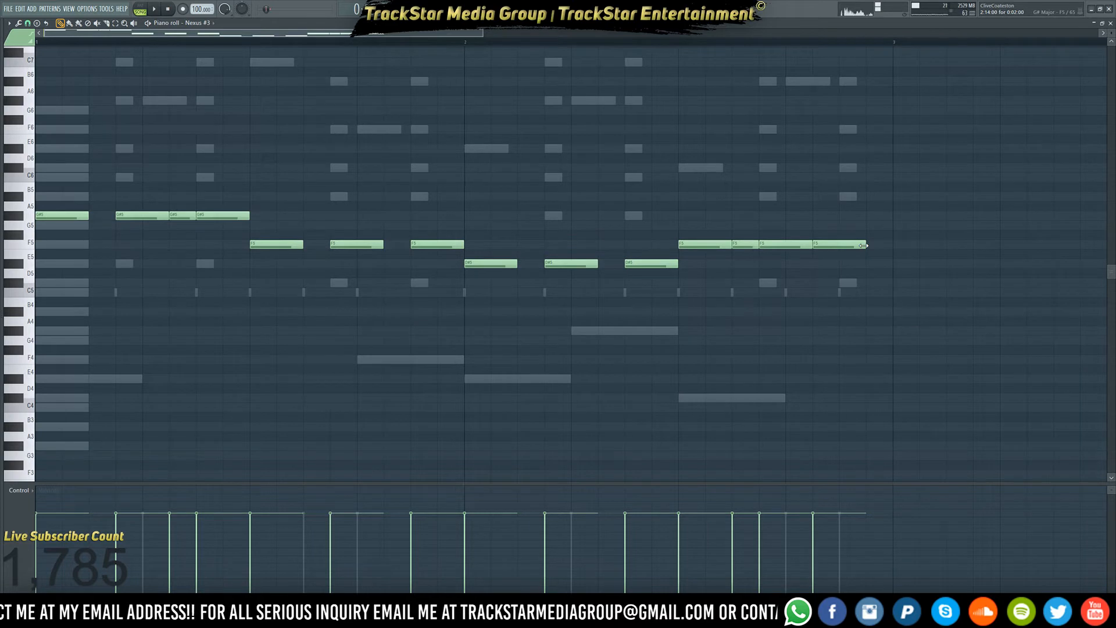
- Transpose the whole Nexus #3 bassline down two octaves and check it with playback
{"action": "scroll", "coordinate": [847, 248], "scroll_direction": "up", "scroll_amount": 1}
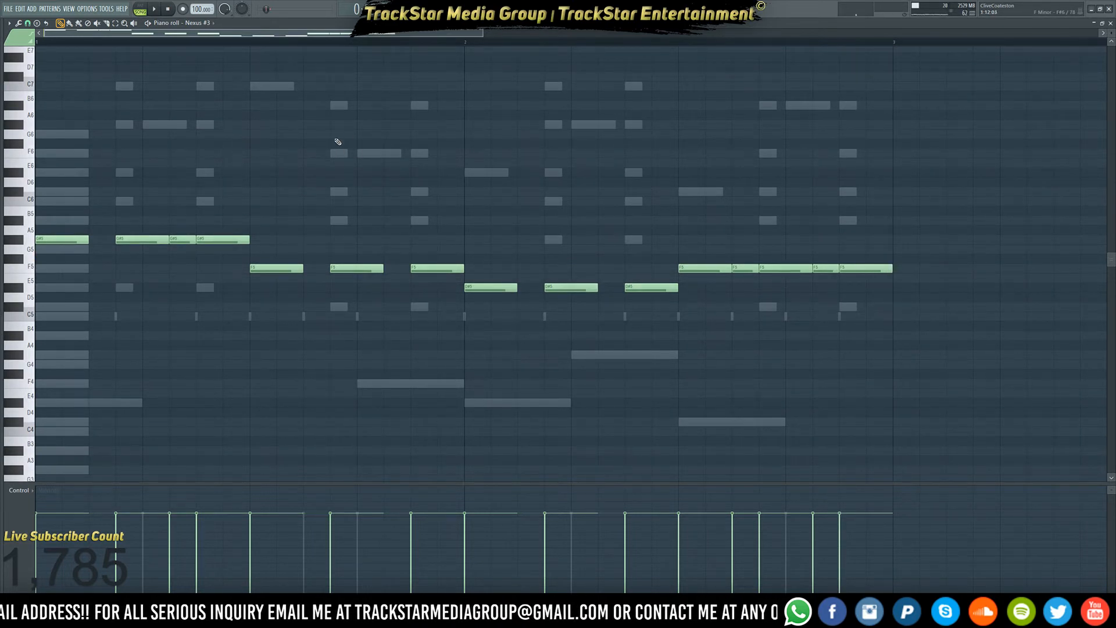
{"action": "key", "text": "ctrl+Down"}
{"action": "key", "text": "ctrl+Down"}
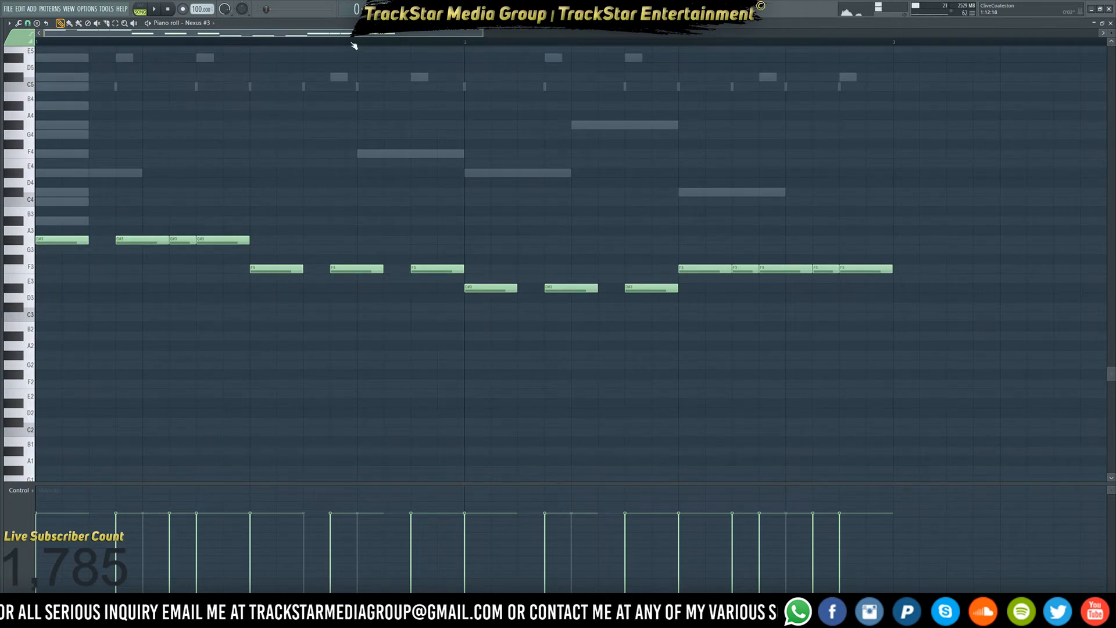
{"action": "scroll", "coordinate": [354, 45], "scroll_direction": "down", "scroll_amount": 2}
{"action": "key", "text": "space"}
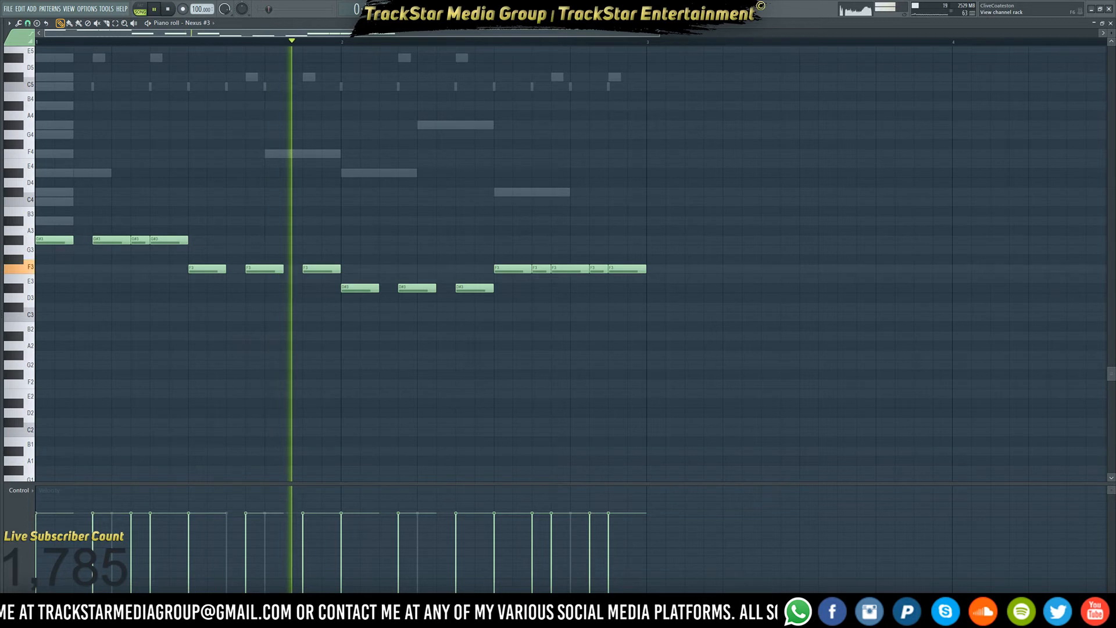
{"action": "key", "text": "F6"}
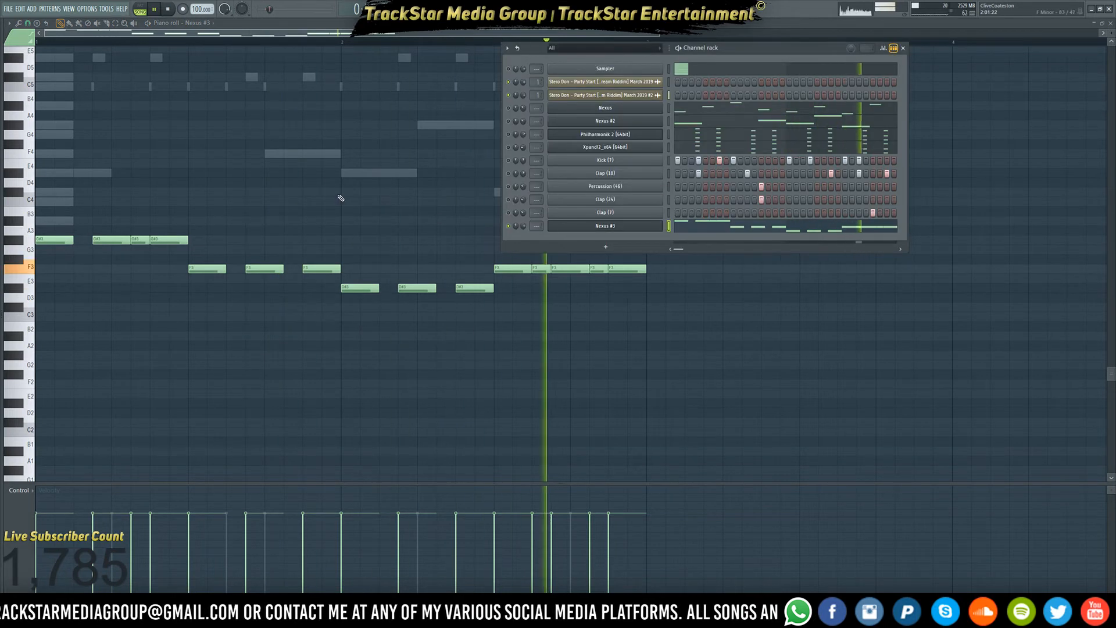
{"action": "key", "text": "F6"}
{"action": "key", "text": "space"}
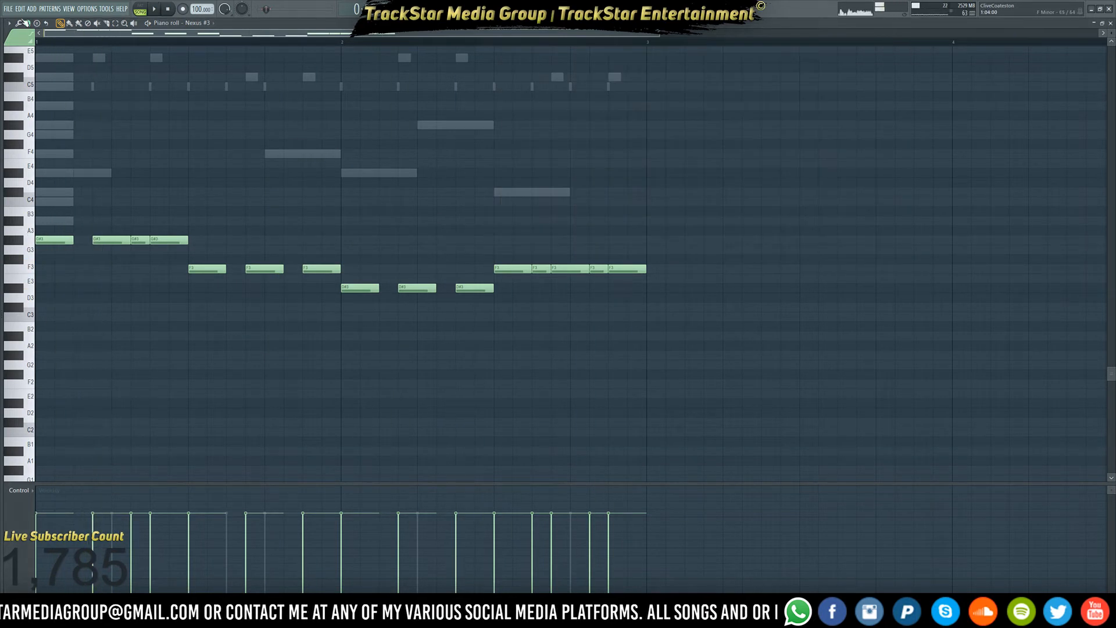
- With snap set to (none), slightly shorten all the bass notes together, and set the piano roll snap back to Line
{"action": "left_click", "coordinate": [28, 23]}
{"action": "left_click", "coordinate": [40, 65]}
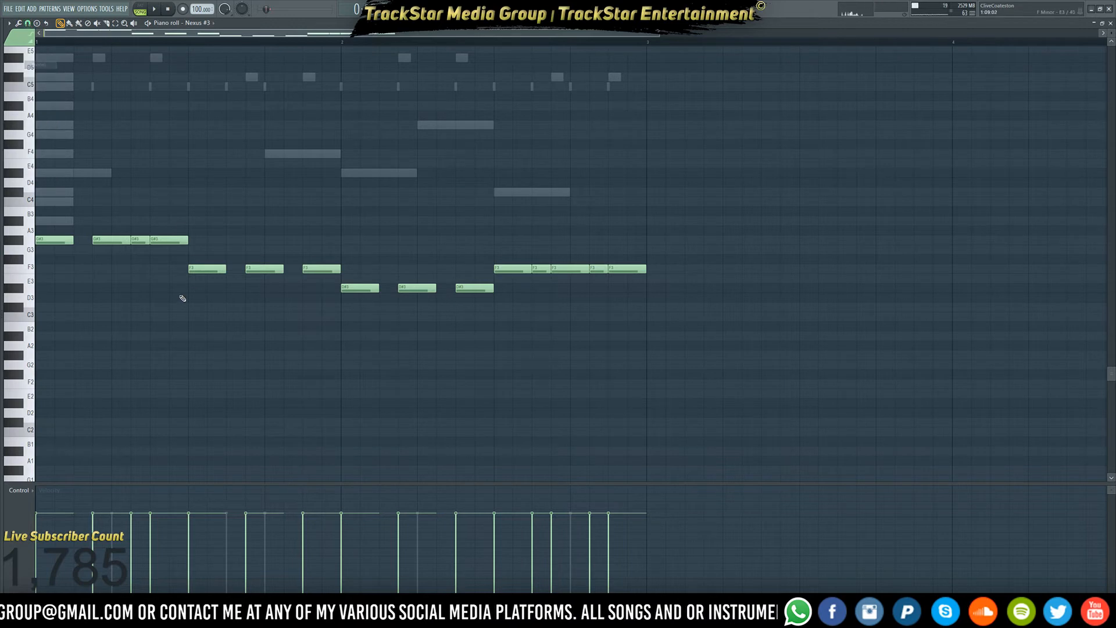
{"action": "key", "text": "ctrl+a"}
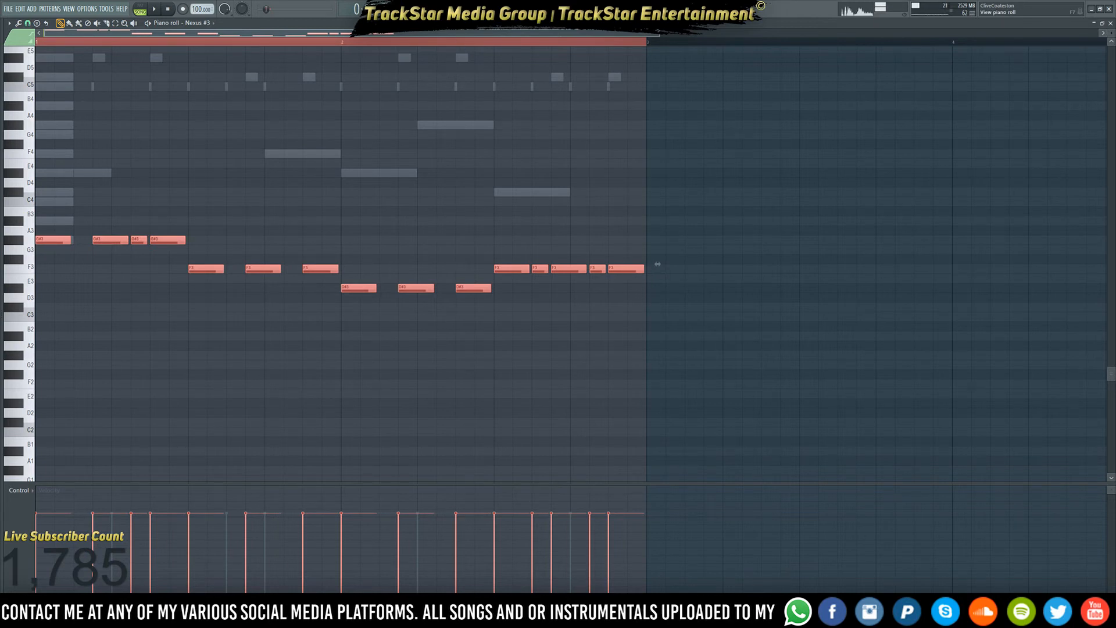
{"action": "left_click", "coordinate": [37, 23]}
{"action": "left_click", "coordinate": [33, 29]}
{"action": "left_click", "coordinate": [29, 25]}
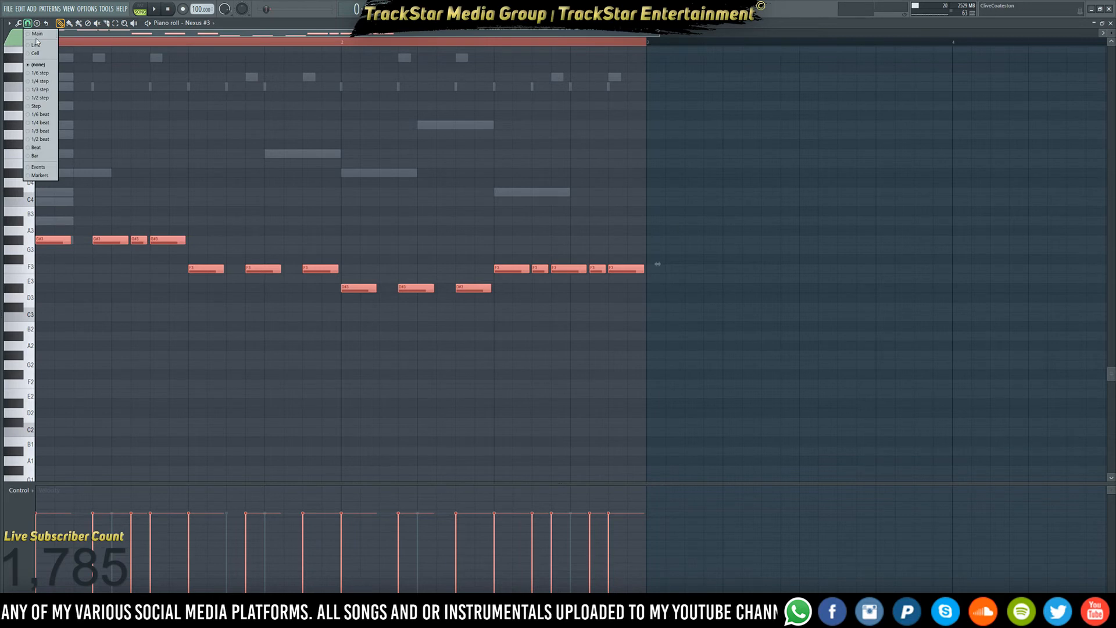
{"action": "left_click", "coordinate": [36, 45]}
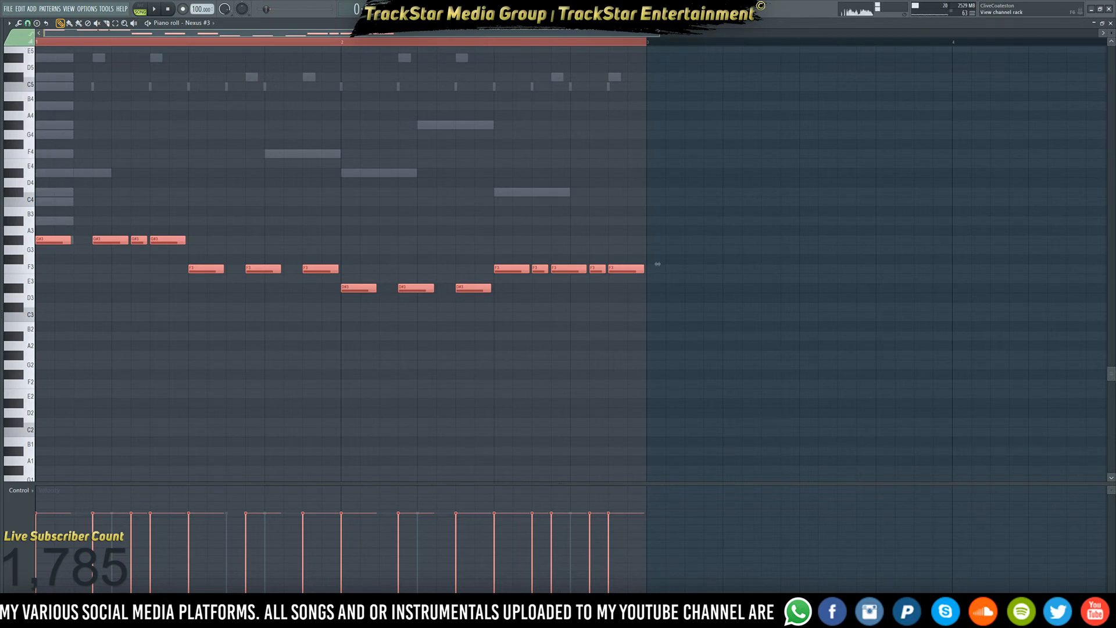
- Bring up the channel rack and play the pattern to hear the bassline with the other channels
{"action": "key", "text": "F6"}
{"action": "key", "text": "space"}
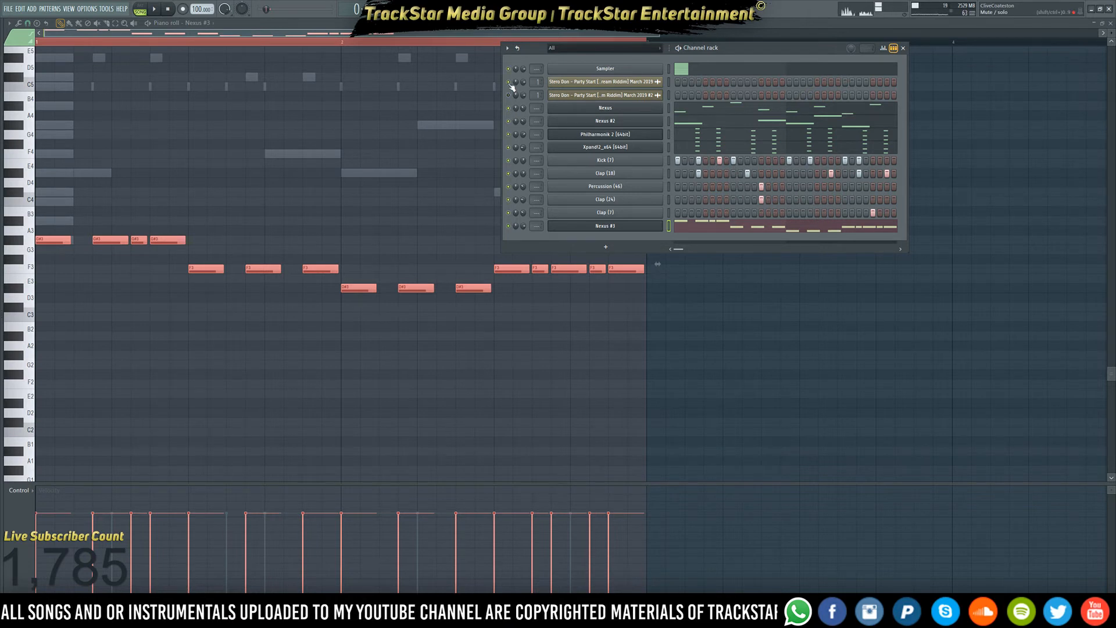
{"action": "key", "text": "space"}
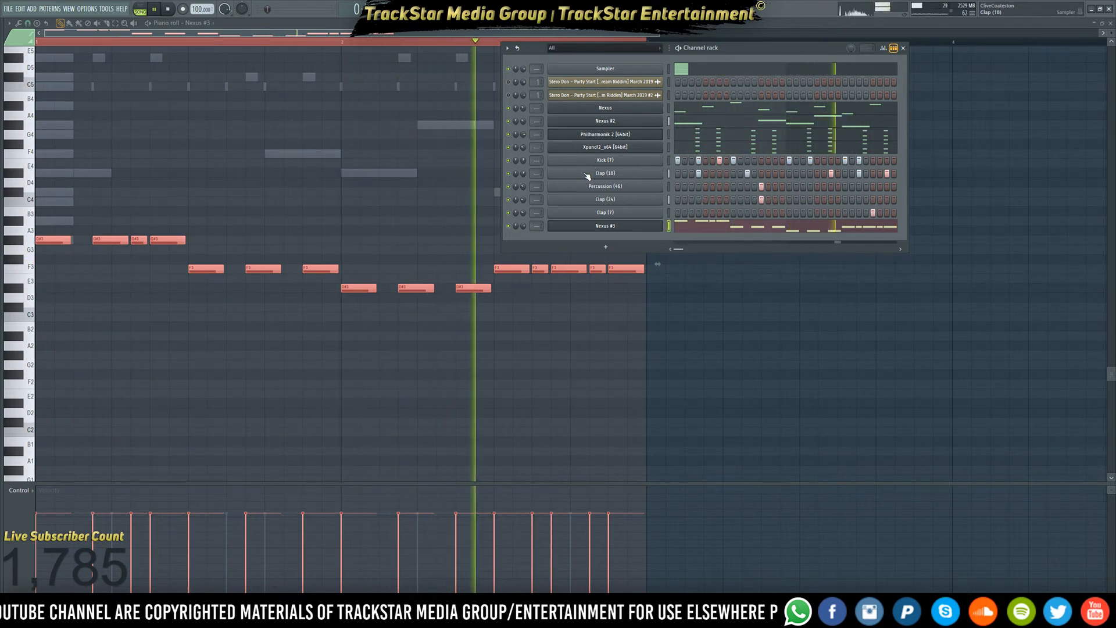
{"action": "key", "text": "space"}
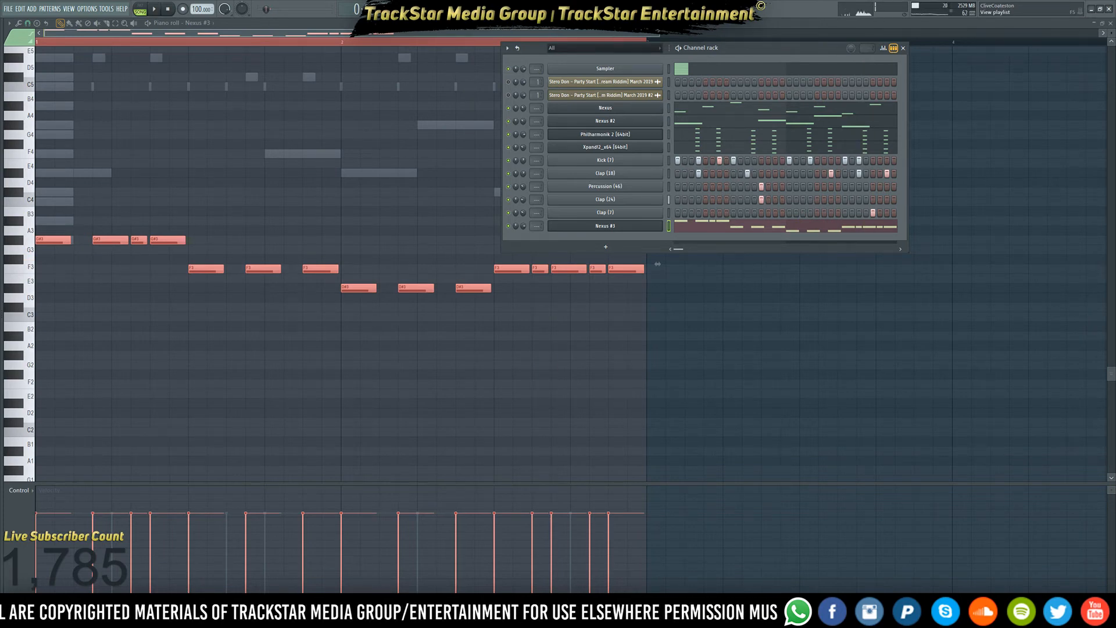
- In the playlist, switch the audible reference from track 2 to track 1 and raise the mixer insert 1 fader while the loop plays
{"action": "key", "text": "F5"}
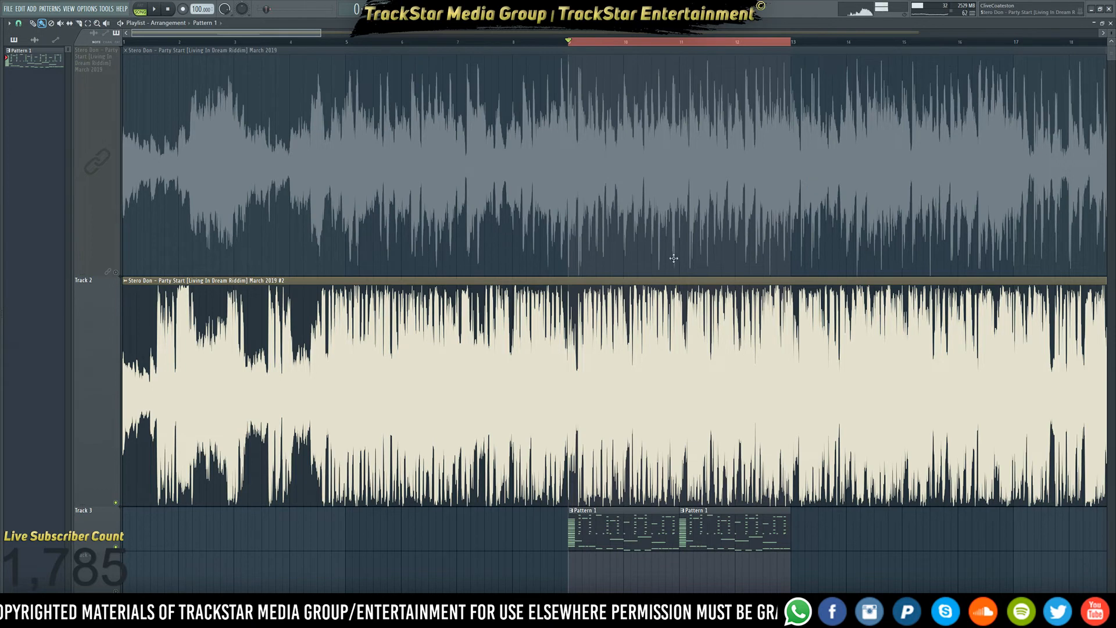
{"action": "left_click", "coordinate": [116, 273]}
{"action": "left_click", "coordinate": [117, 502]}
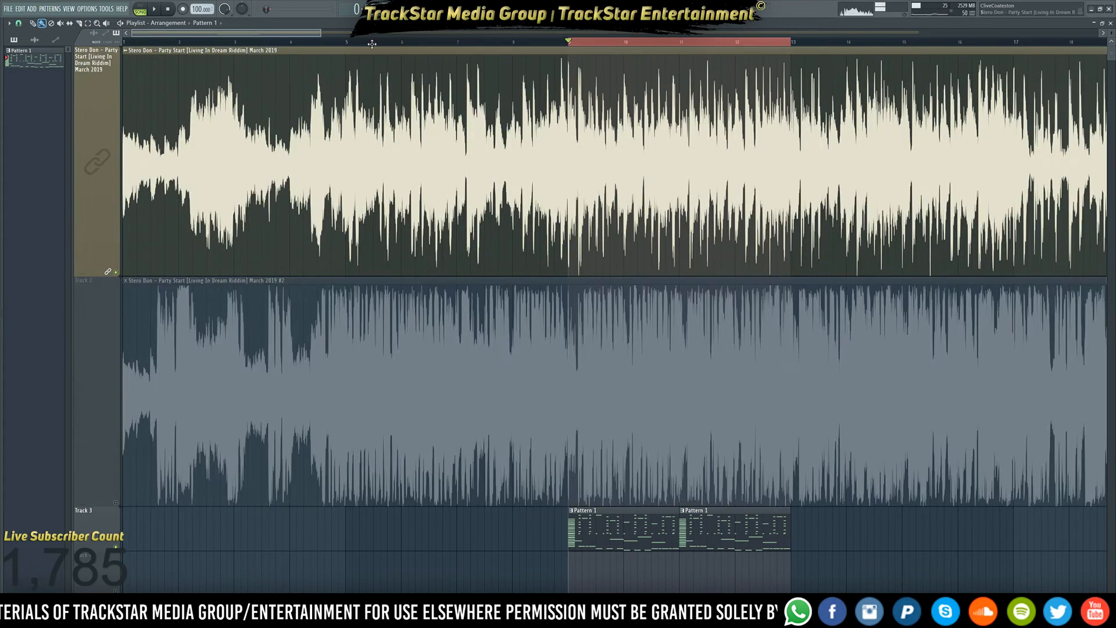
{"action": "key", "text": "F6"}
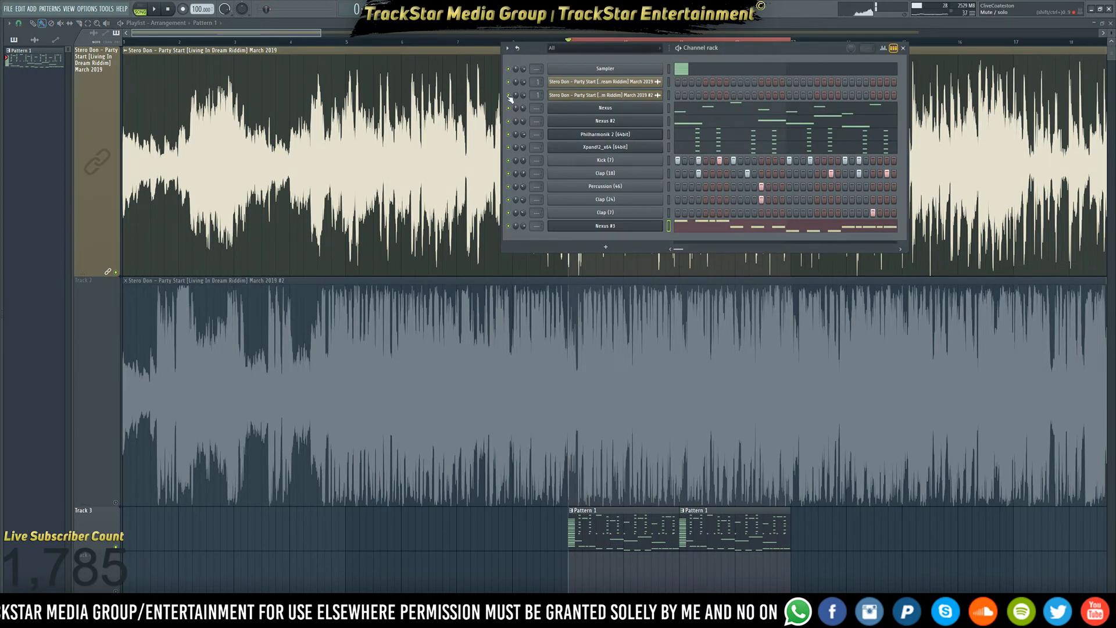
{"action": "key", "text": "space"}
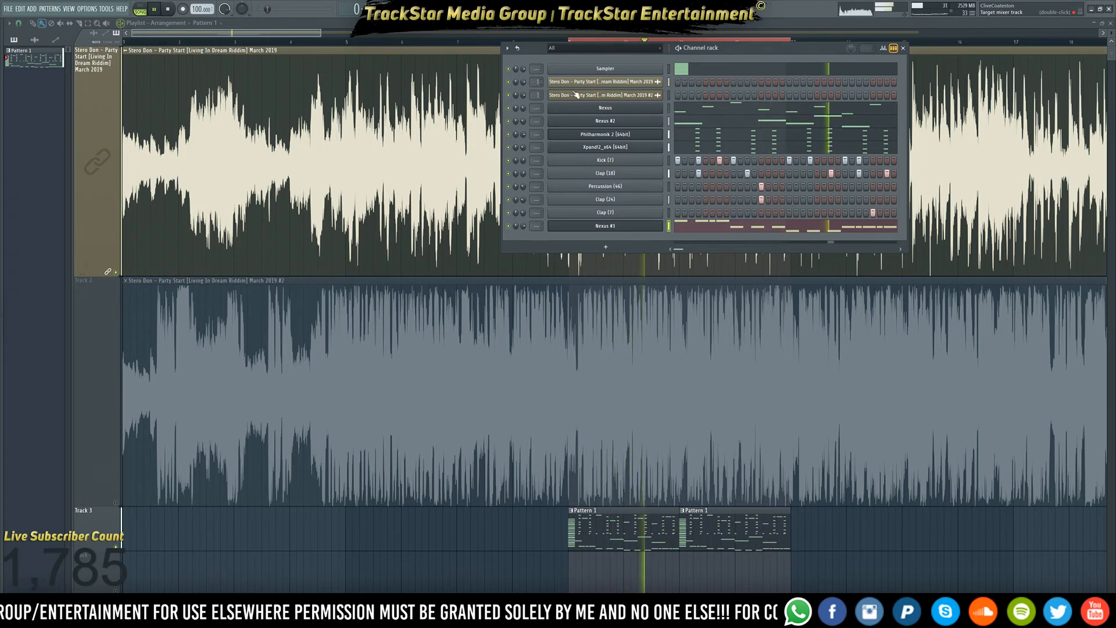
{"action": "key", "text": "F9"}
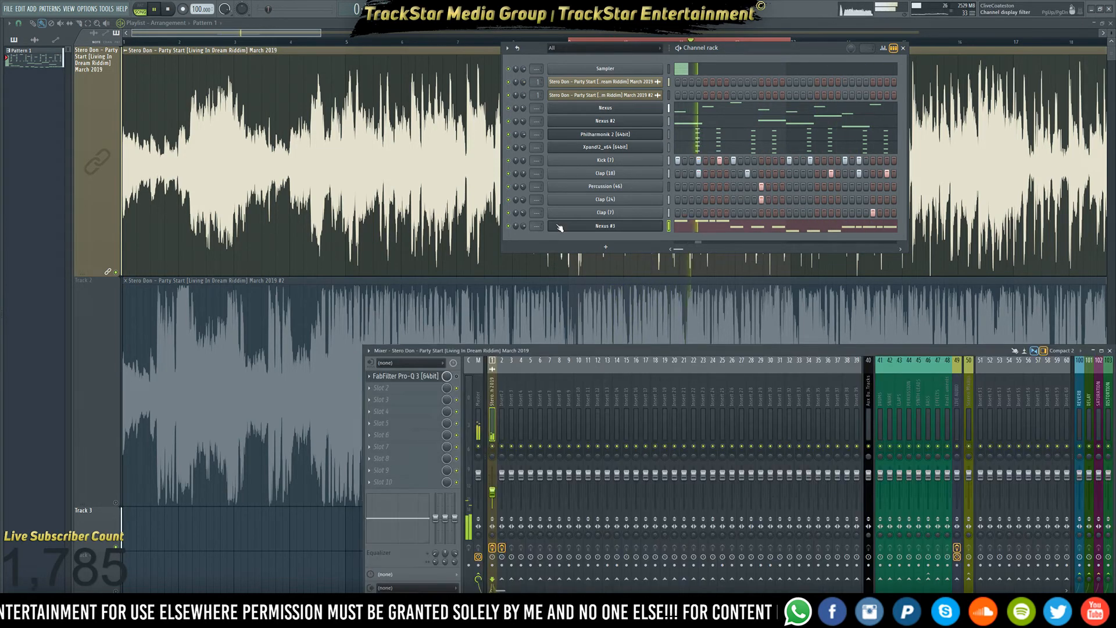
{"action": "left_click_drag", "start_coordinate": [493, 492], "coordinate": [493, 482]}
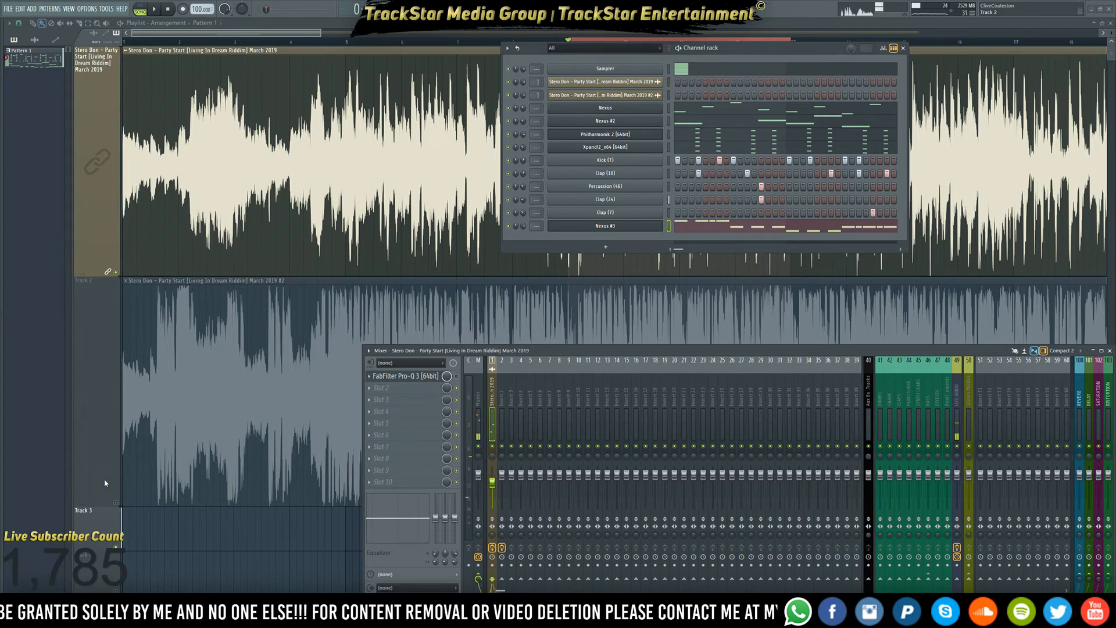
- Switch the audible reference back to track 2 and adjust insert 1's Pro-Q 3 high shelf to about +4.9 dB at 701 Hz, checking with playback
{"action": "left_click", "coordinate": [117, 504]}
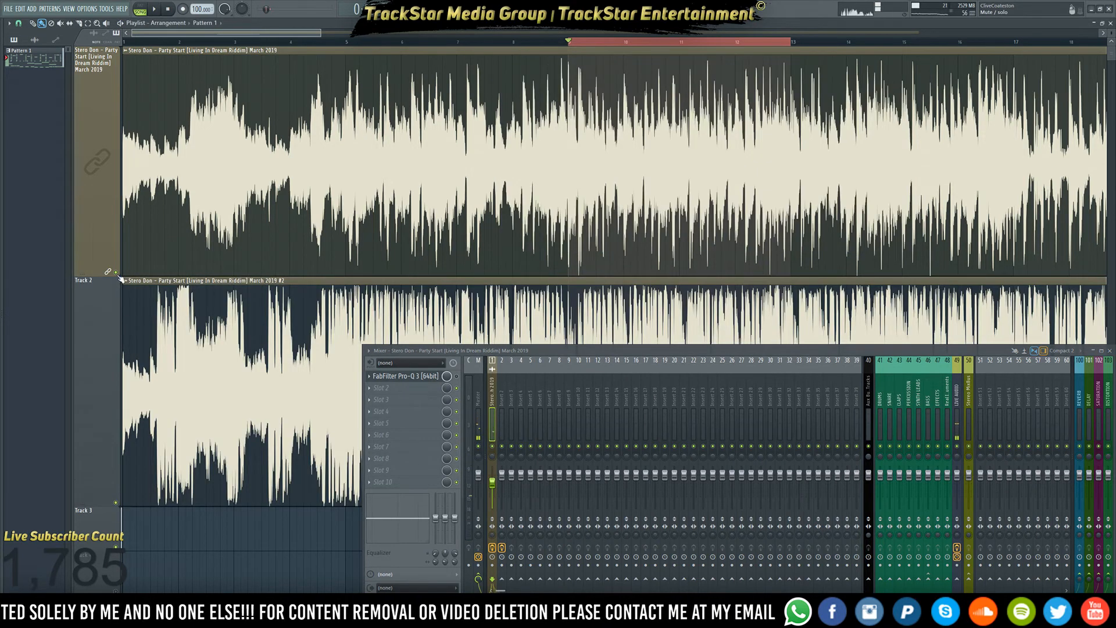
{"action": "left_click", "coordinate": [116, 272]}
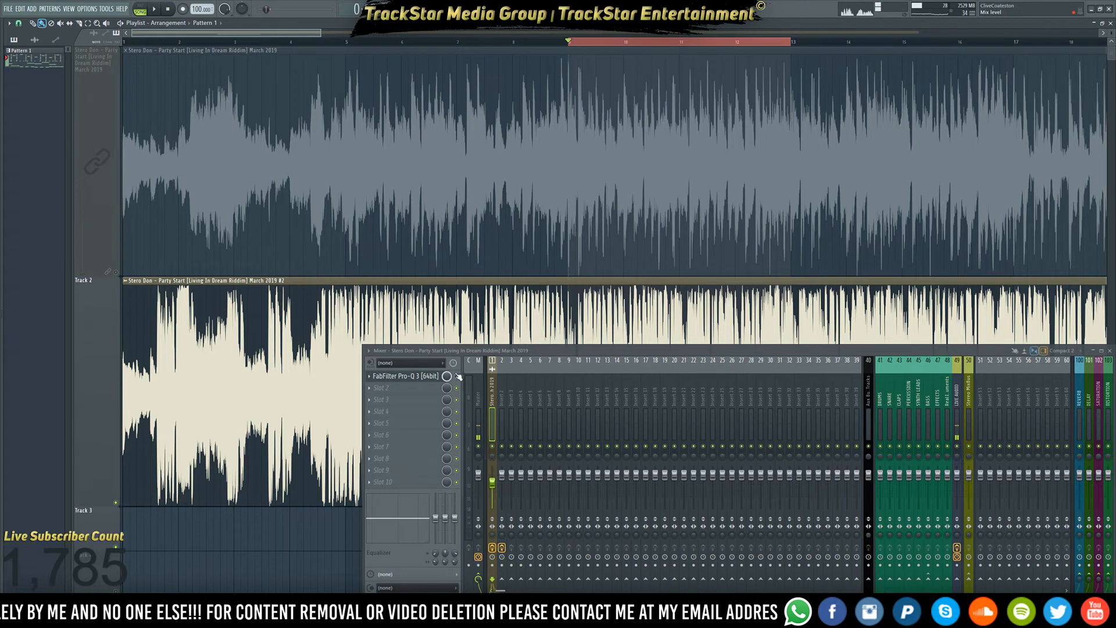
{"action": "left_click", "coordinate": [433, 376]}
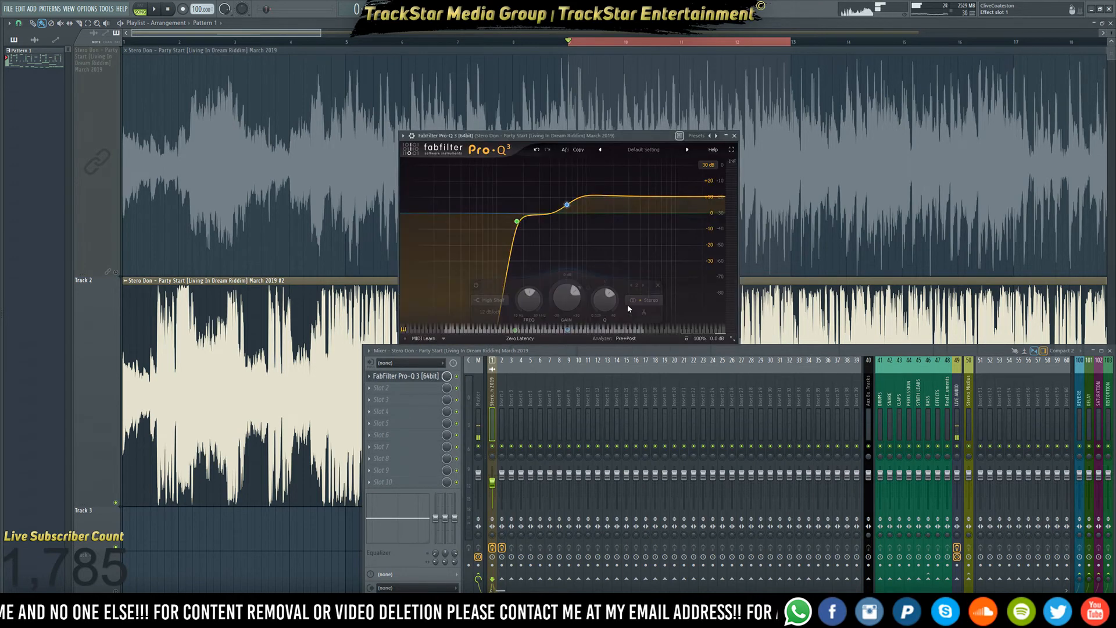
{"action": "mouse_move", "coordinate": [518, 225]}
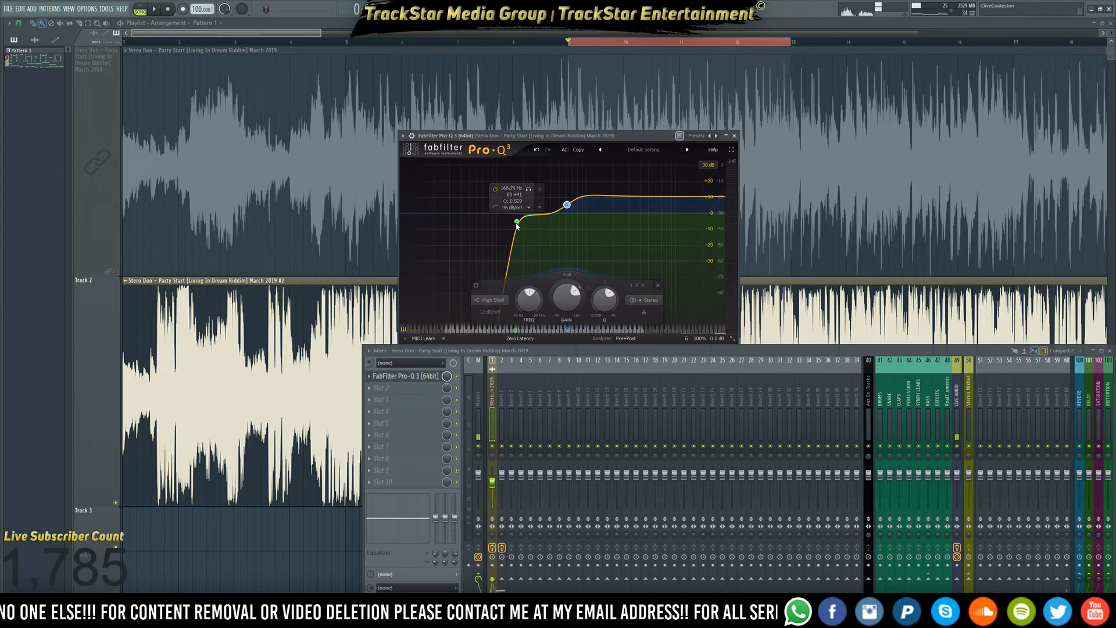
{"action": "left_click_drag", "start_coordinate": [567, 205], "coordinate": [573, 210]}
{"action": "key", "text": "space"}
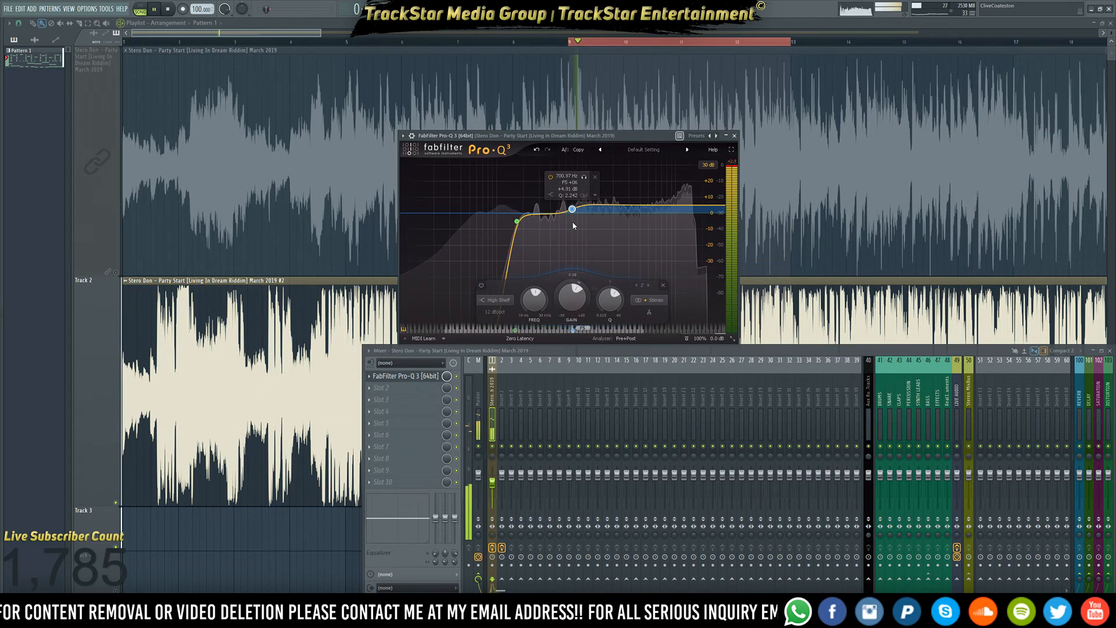
{"action": "mouse_move", "coordinate": [522, 233]}
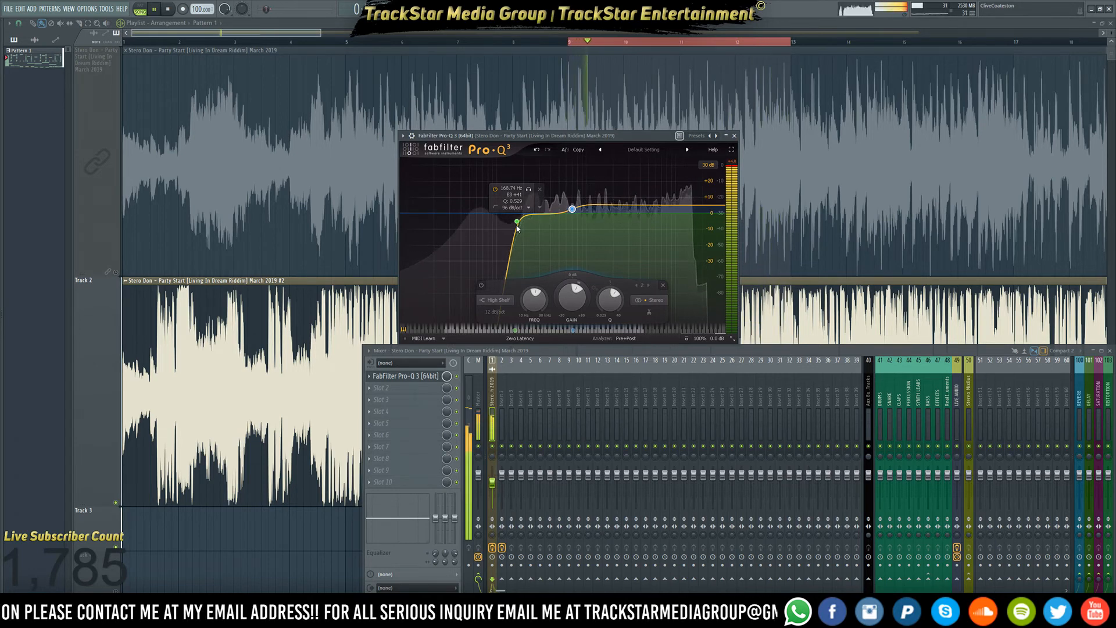
{"action": "key", "text": "space"}
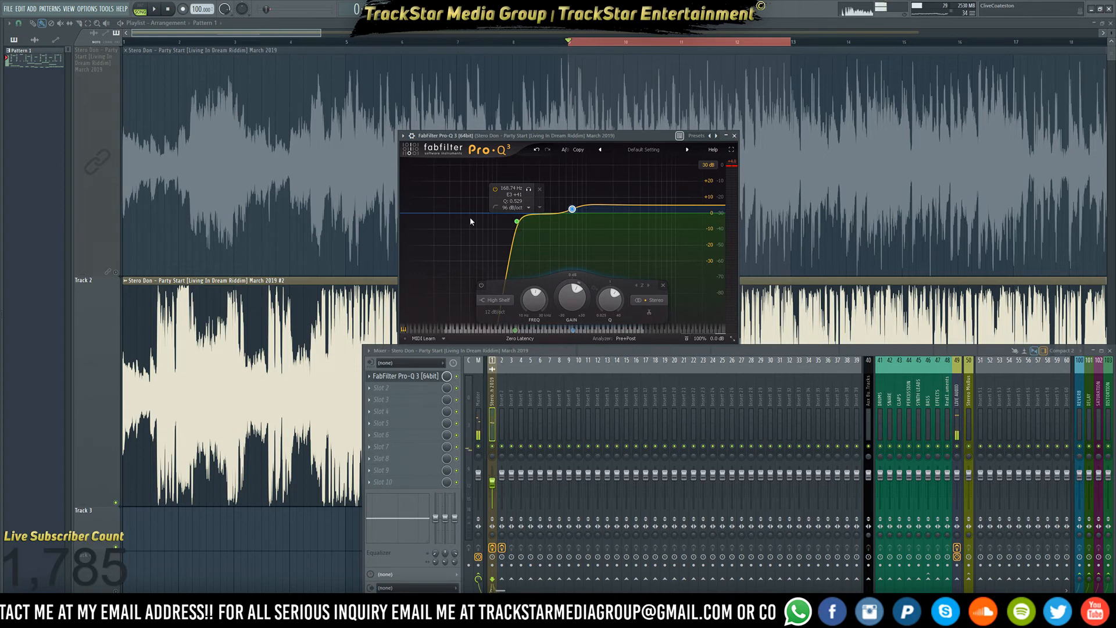
{"action": "left_click", "coordinate": [735, 136]}
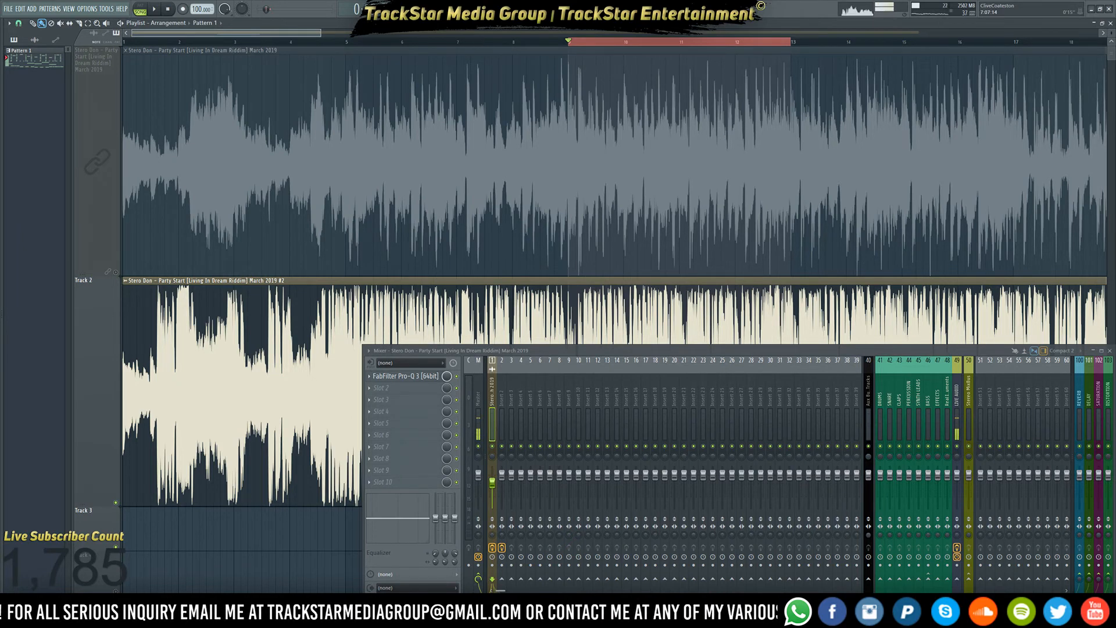
{"action": "left_click", "coordinate": [592, 10]}
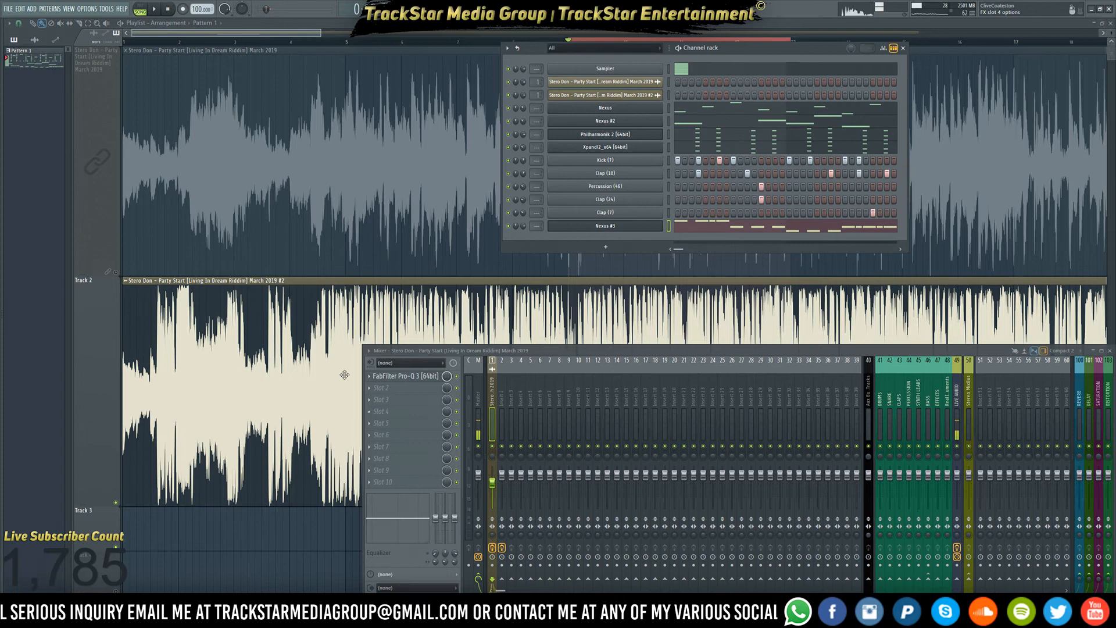
- Mute playlist track 3, close the mixer, and play the reference from around bar 4 to hear where the melody enters
{"action": "left_click", "coordinate": [110, 515]}
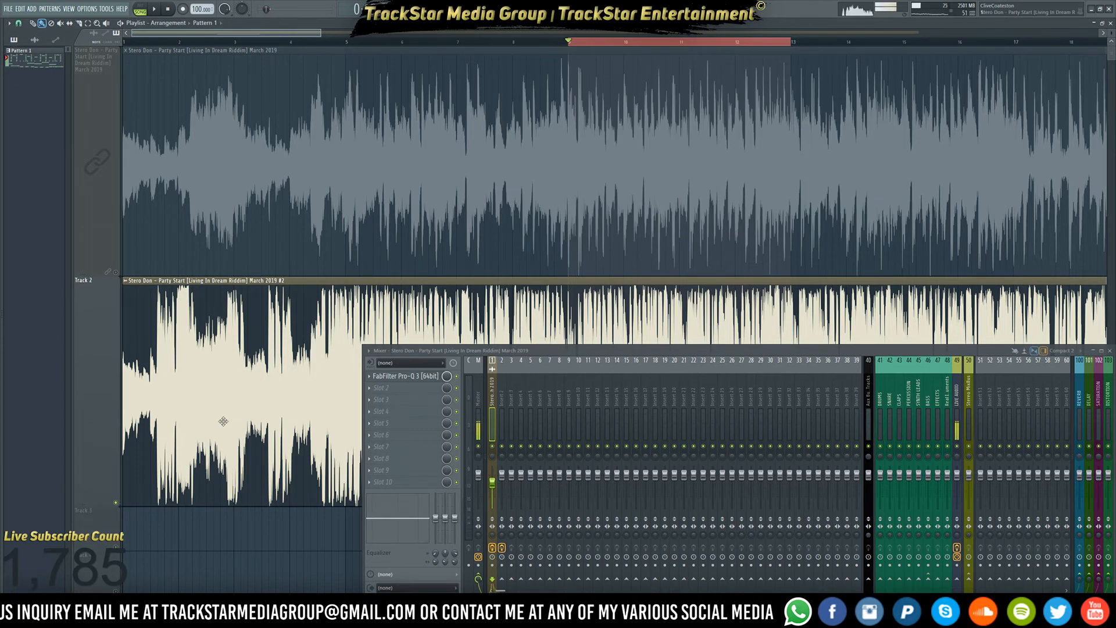
{"action": "left_click", "coordinate": [285, 47]}
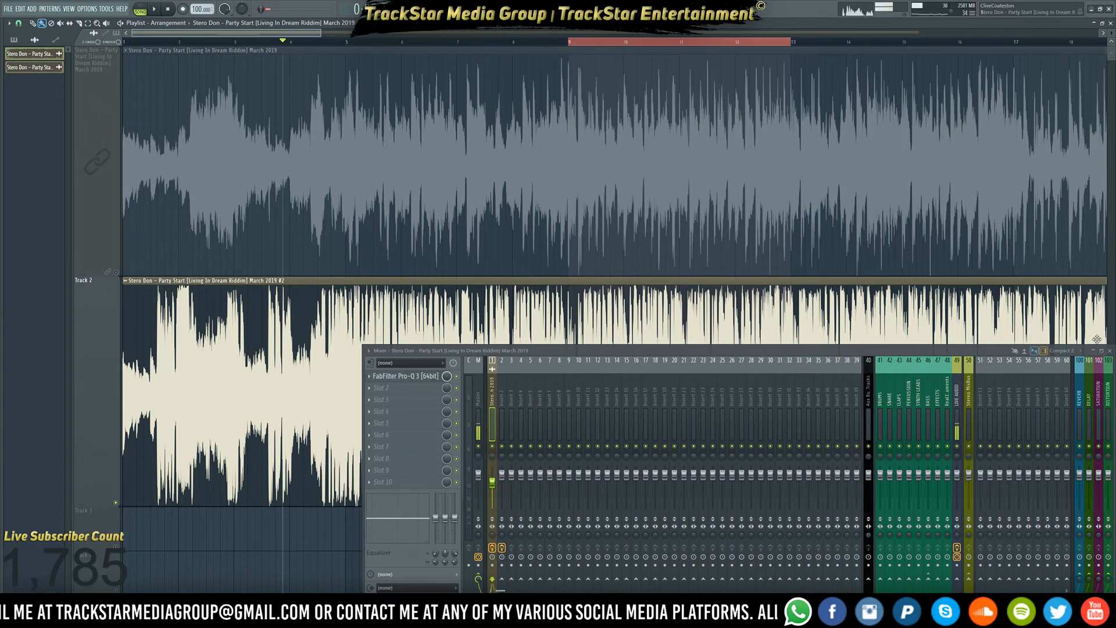
{"action": "left_click", "coordinate": [1110, 351]}
{"action": "key", "text": "space"}
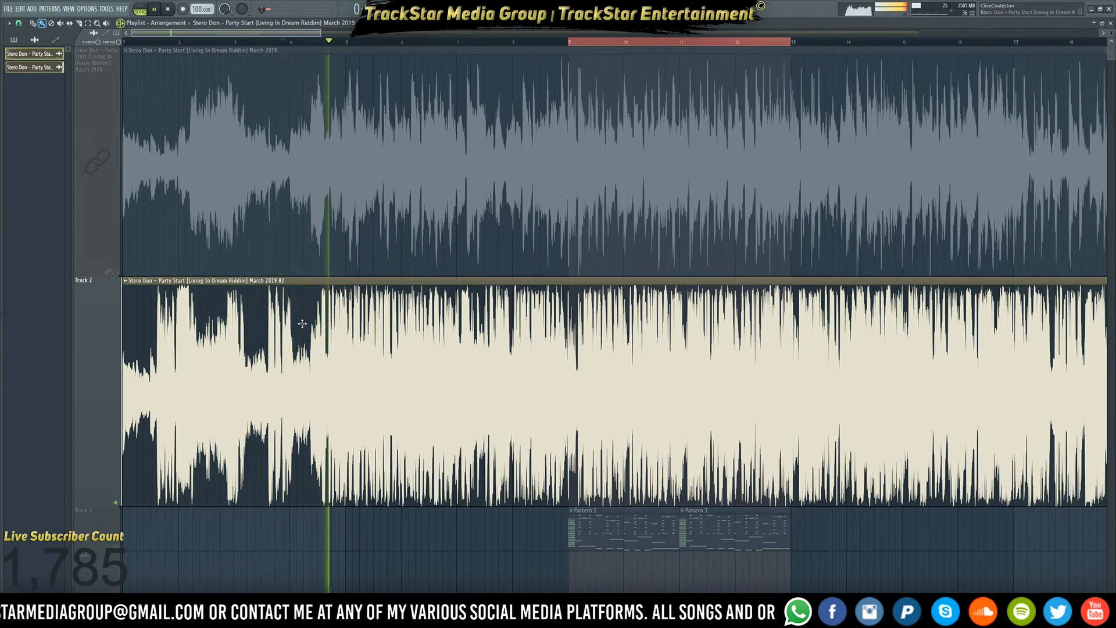
{"action": "key", "text": "space"}
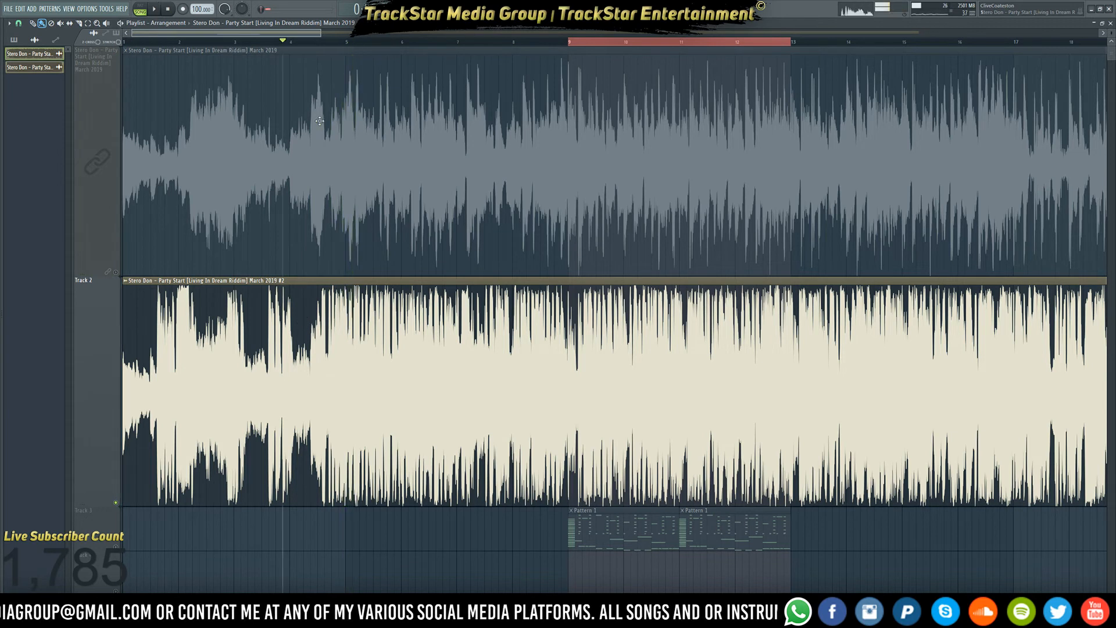
{"action": "left_click", "coordinate": [311, 43]}
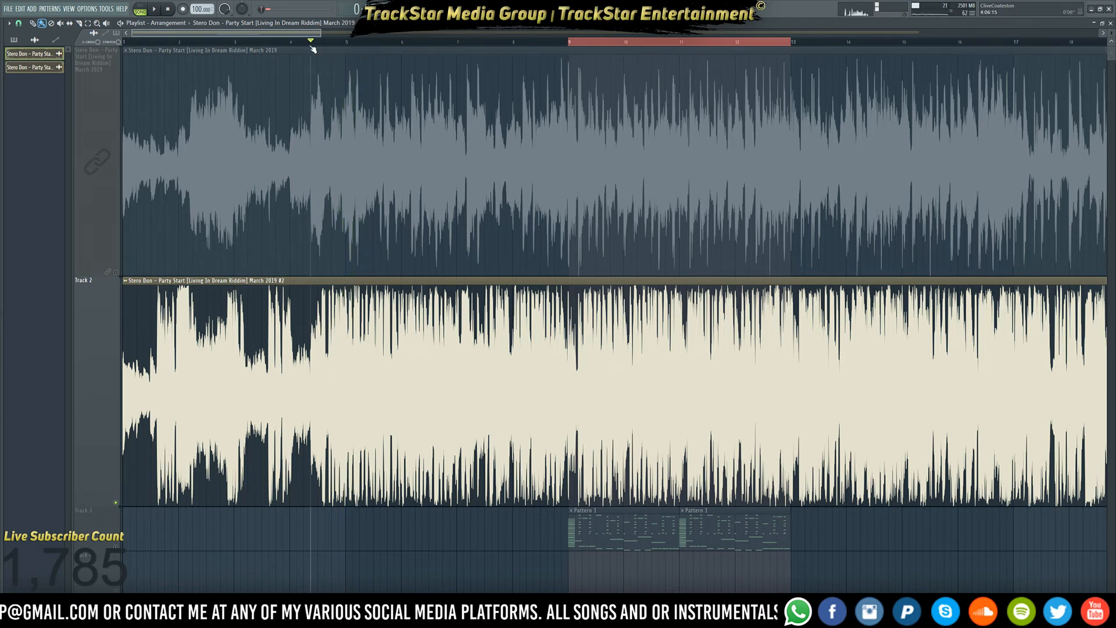
{"action": "key", "text": "space"}
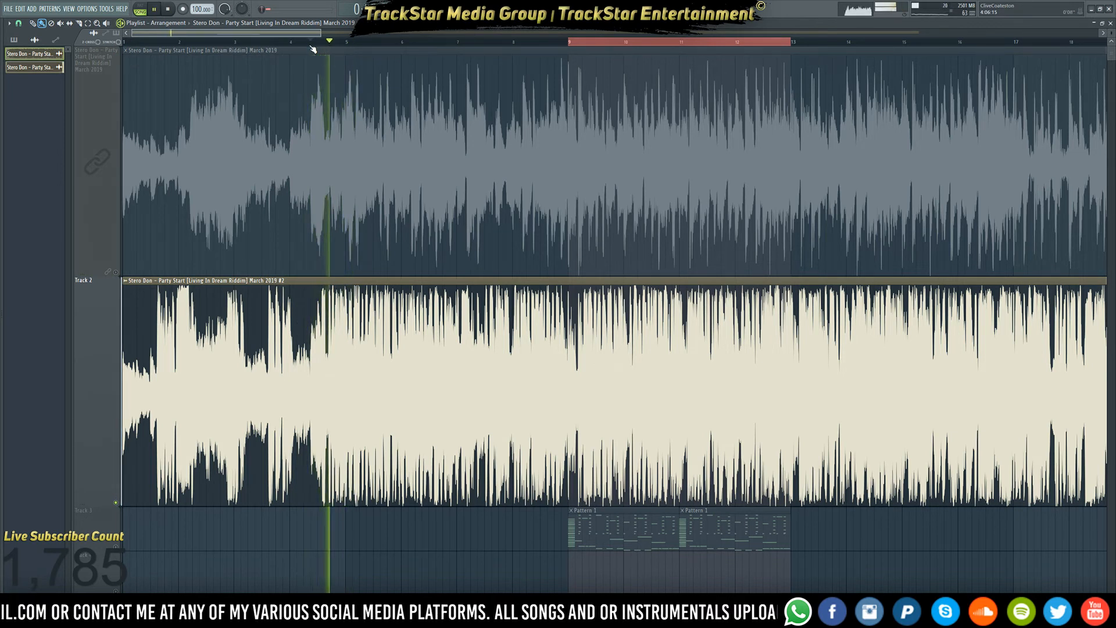
{"action": "key", "text": "space"}
- Add a Roland SOUND Canvas VA (64bit) instrument channel to the channel rack
{"action": "key", "text": "F6"}
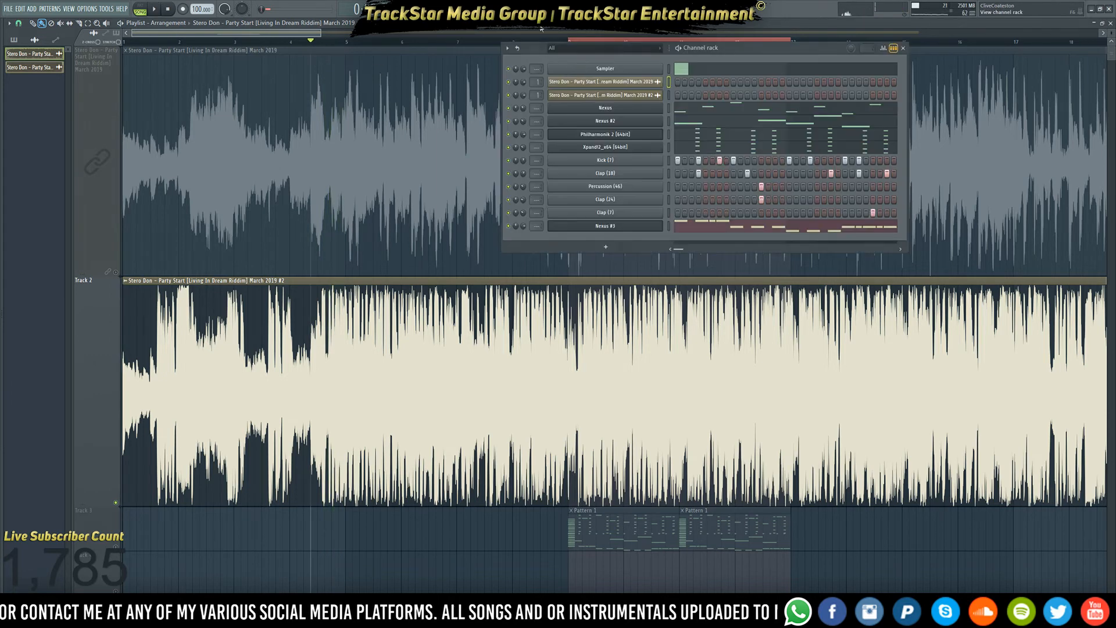
{"action": "left_click", "coordinate": [602, 247]}
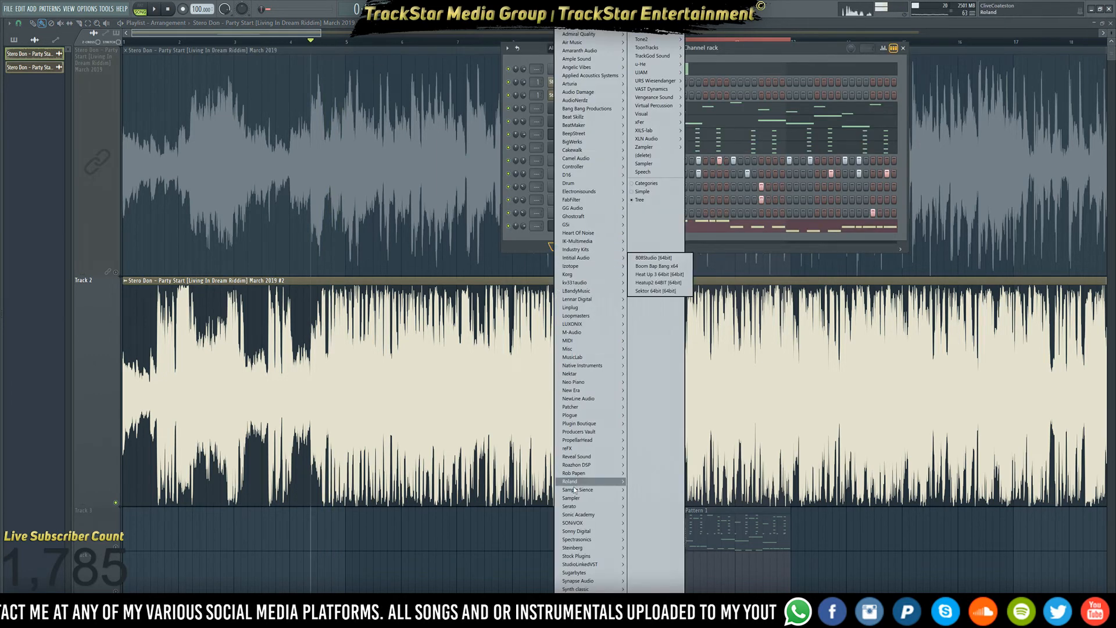
{"action": "mouse_move", "coordinate": [599, 499]}
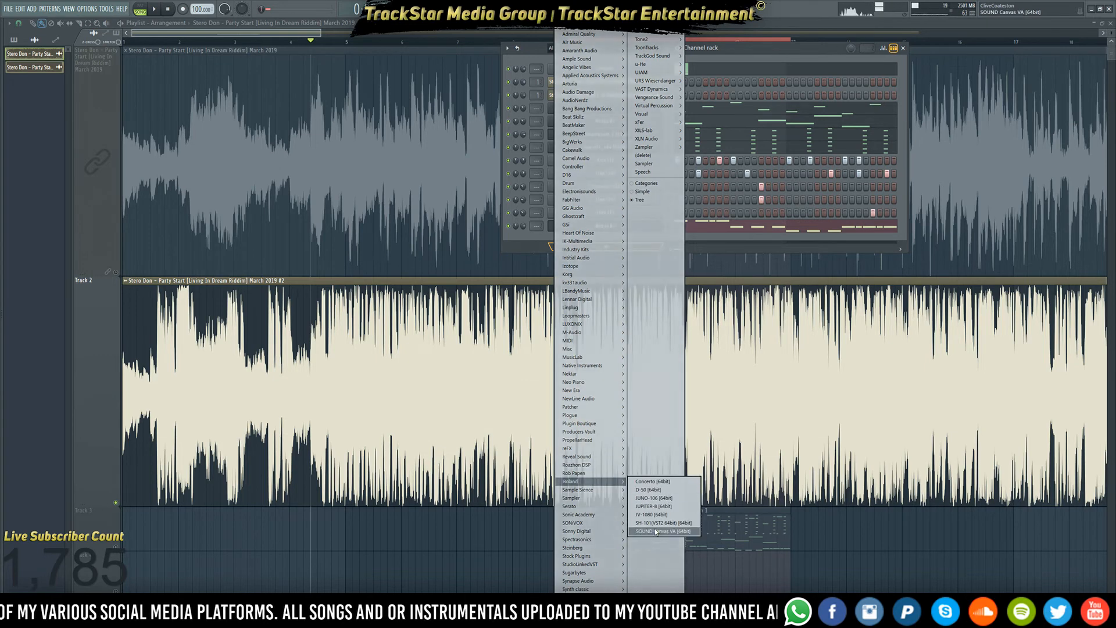
{"action": "left_click", "coordinate": [656, 531]}
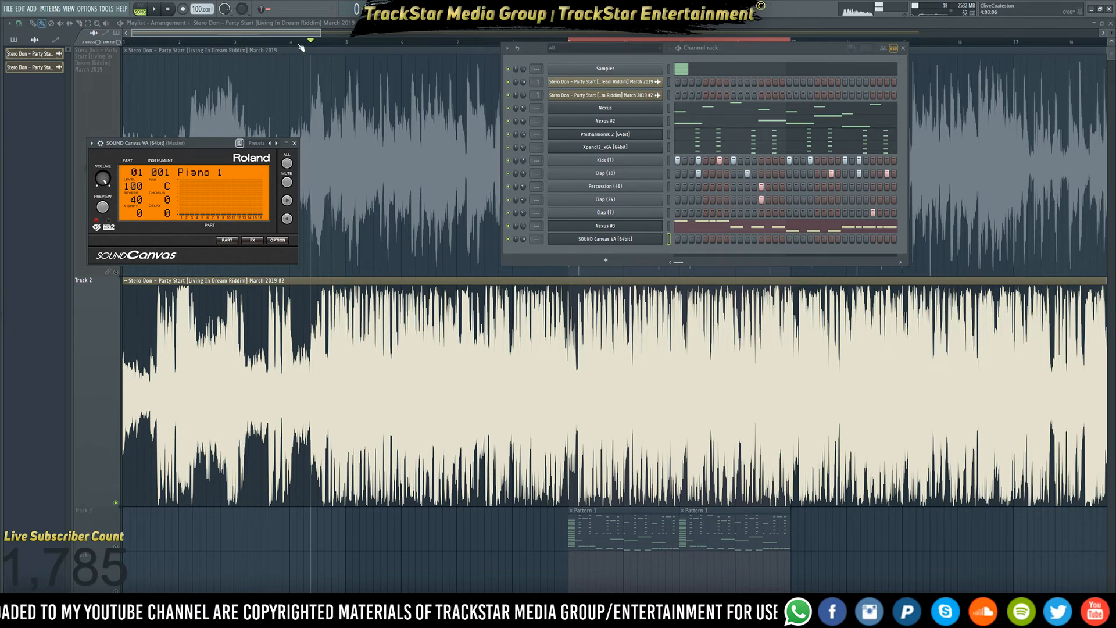
- Replay the reference from around bar 4, and move the two Pattern 1 clips on track 3 to bars 1 and 3
{"action": "key", "text": "space"}
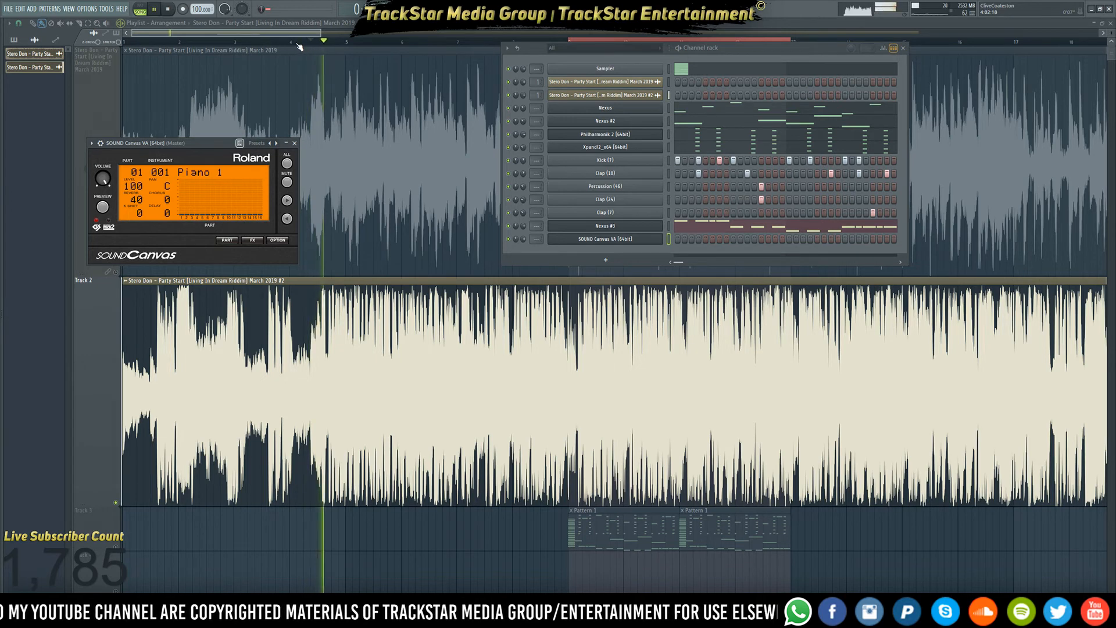
{"action": "key", "text": "space"}
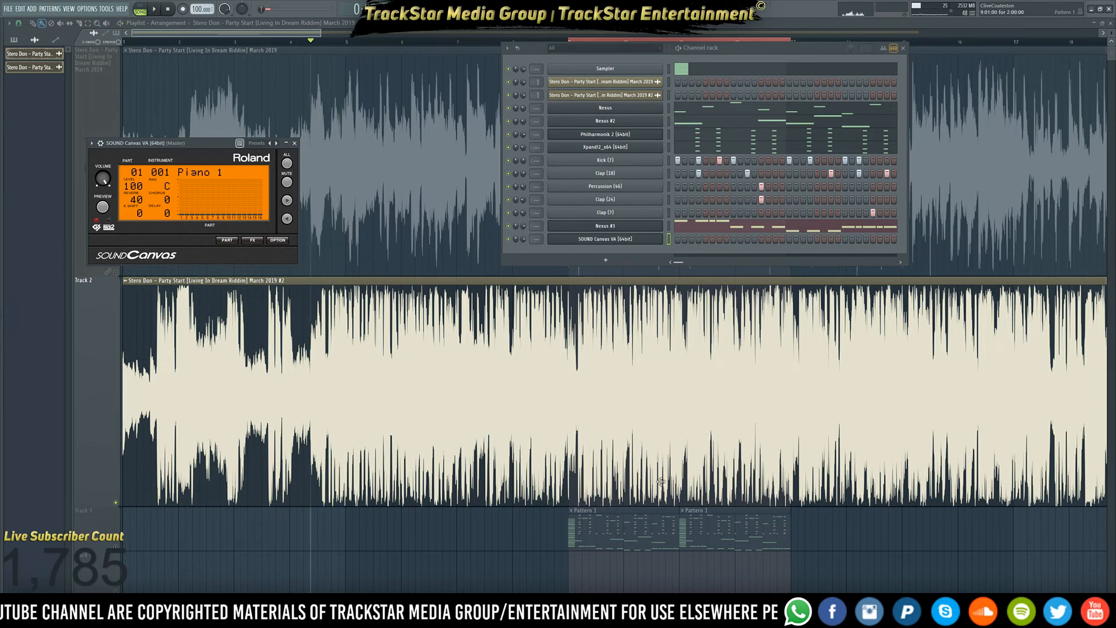
{"action": "left_click_drag", "start_coordinate": [614, 535], "coordinate": [167, 521]}
{"action": "left_click_drag", "start_coordinate": [713, 539], "coordinate": [265, 536]}
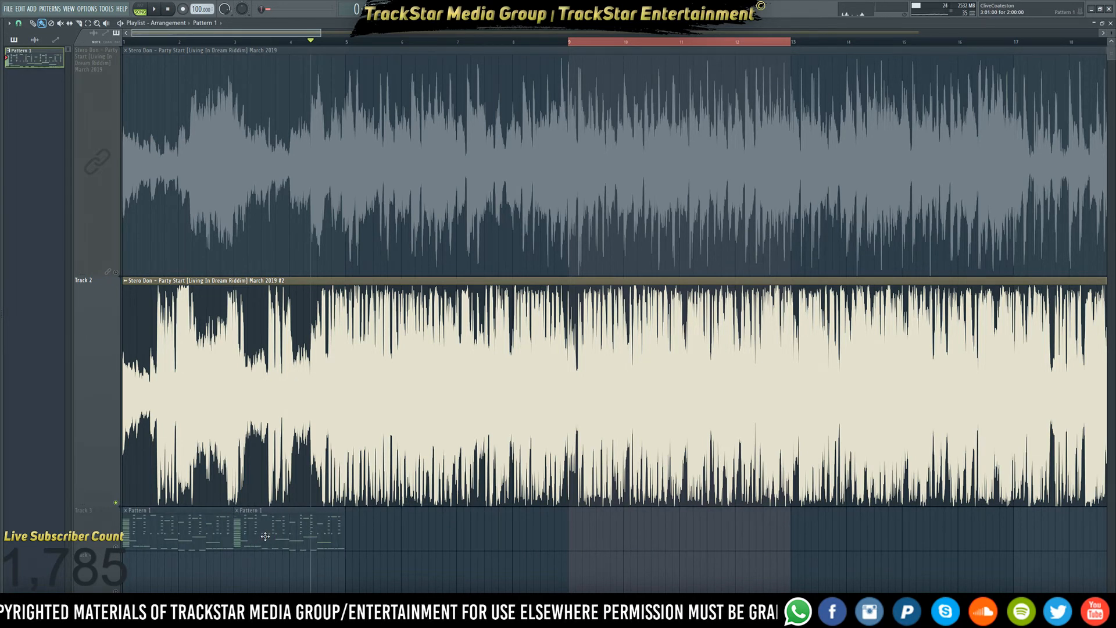
- Load the Square Wave tone from the Synth Lead category of the SC-8820 Map in SOUND Canvas VA
{"action": "key", "text": "F6"}
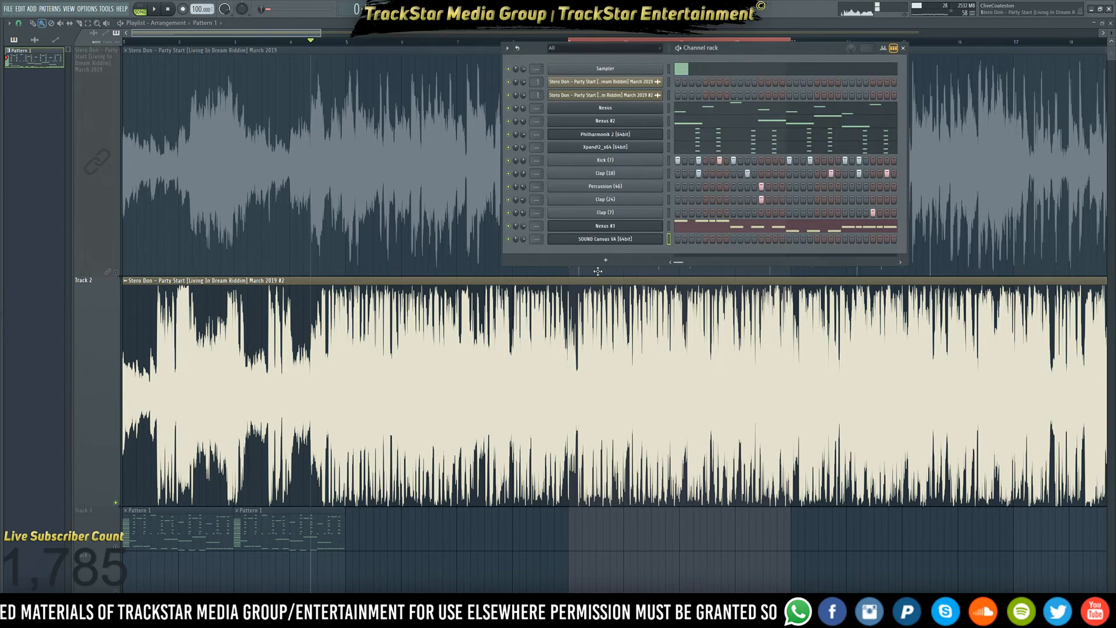
{"action": "left_click", "coordinate": [616, 239]}
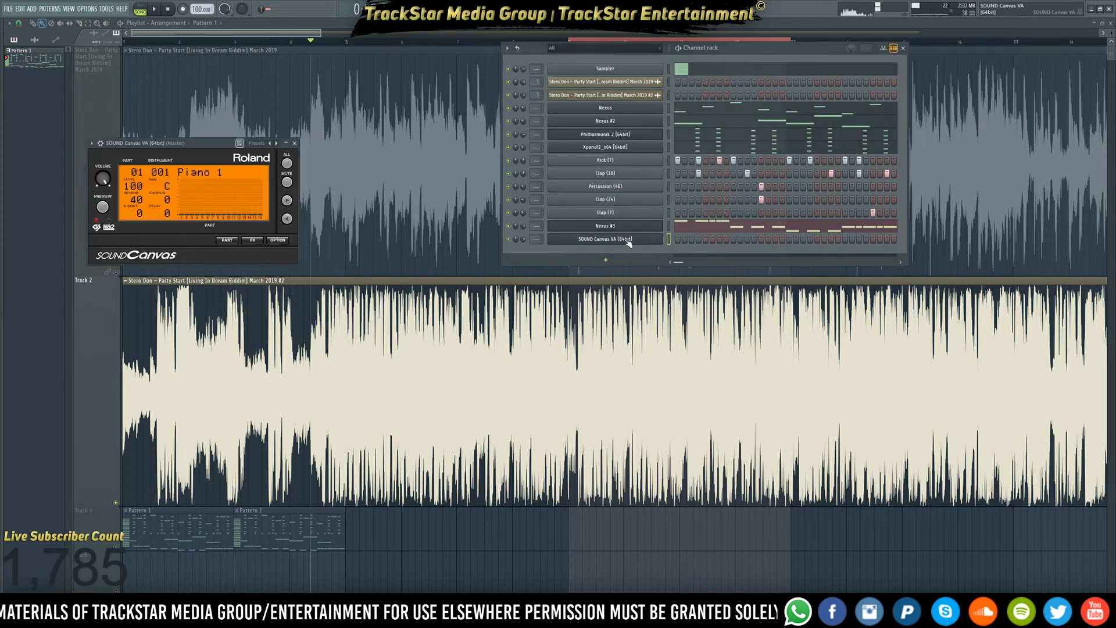
{"action": "left_click", "coordinate": [187, 175]}
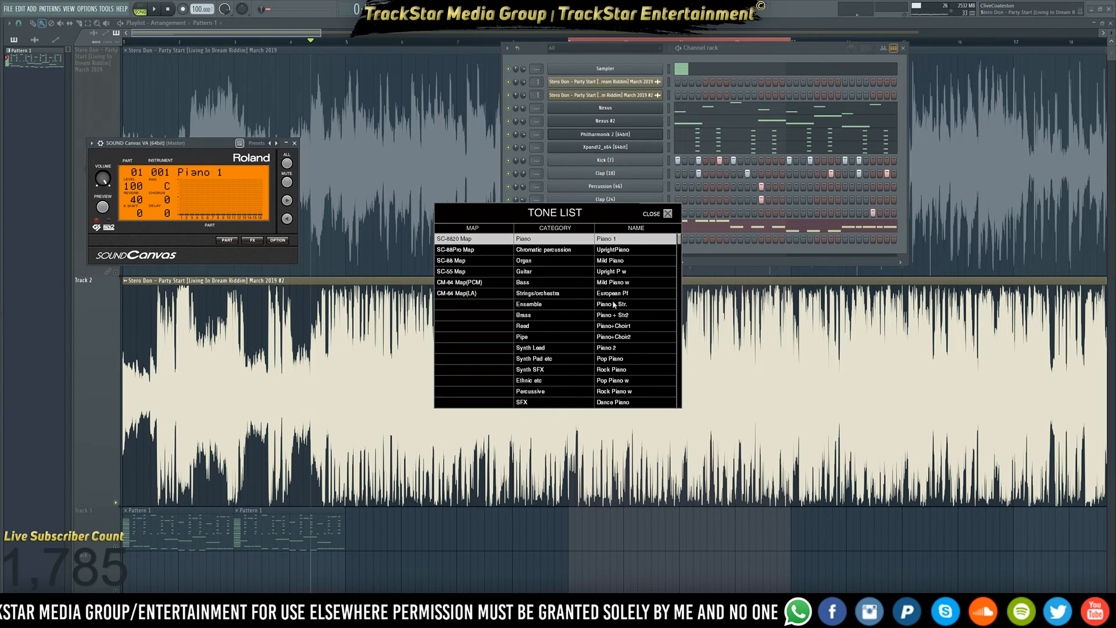
{"action": "scroll", "coordinate": [585, 260], "scroll_direction": "down", "scroll_amount": 4}
{"action": "scroll", "coordinate": [585, 285], "scroll_direction": "down", "scroll_amount": 8}
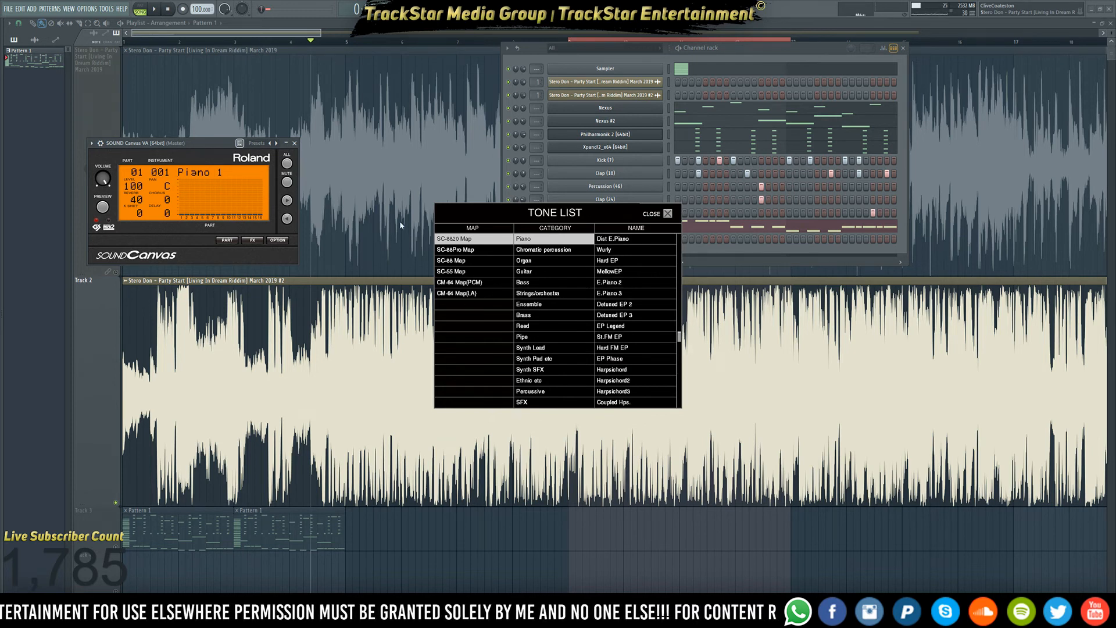
{"action": "scroll", "coordinate": [599, 326], "scroll_direction": "down", "scroll_amount": 7}
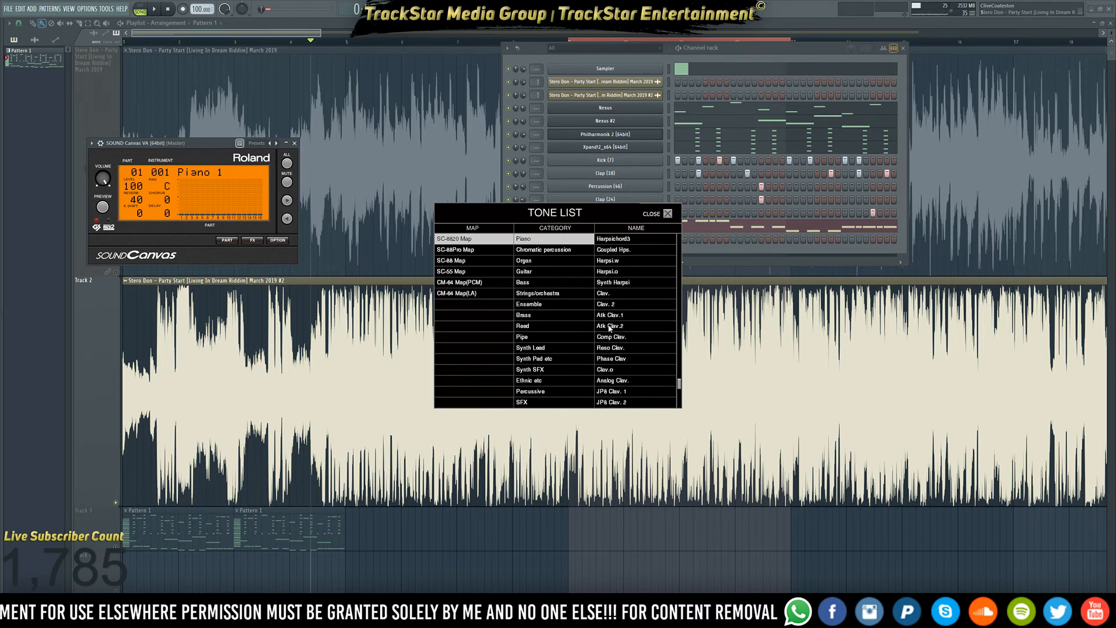
{"action": "scroll", "coordinate": [621, 299], "scroll_direction": "down", "scroll_amount": 2}
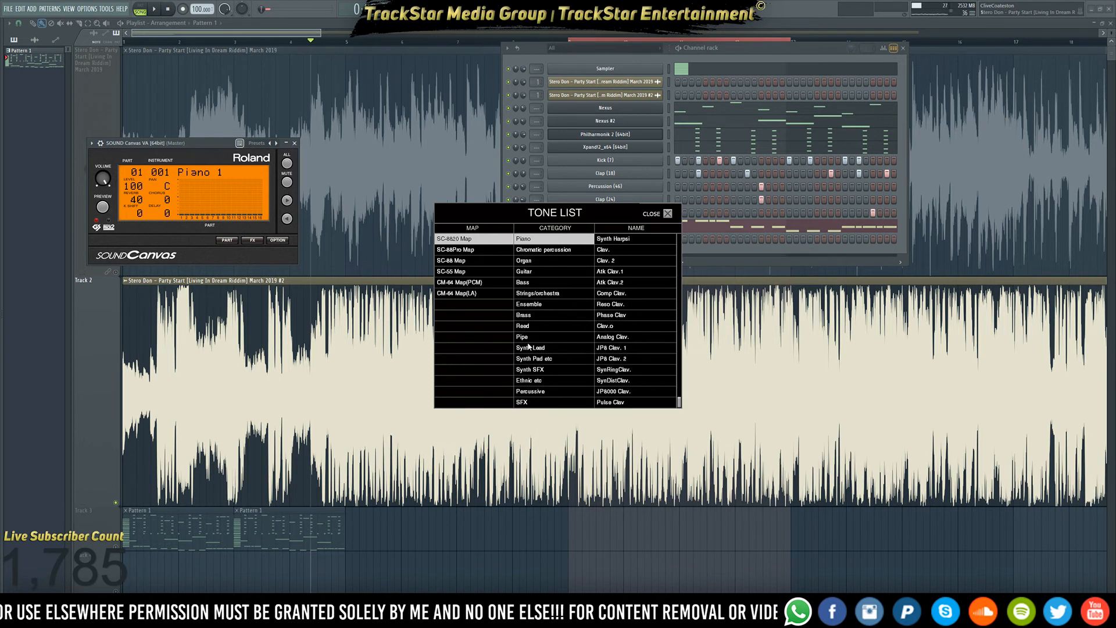
{"action": "left_click", "coordinate": [528, 347]}
{"action": "left_click", "coordinate": [619, 305]}
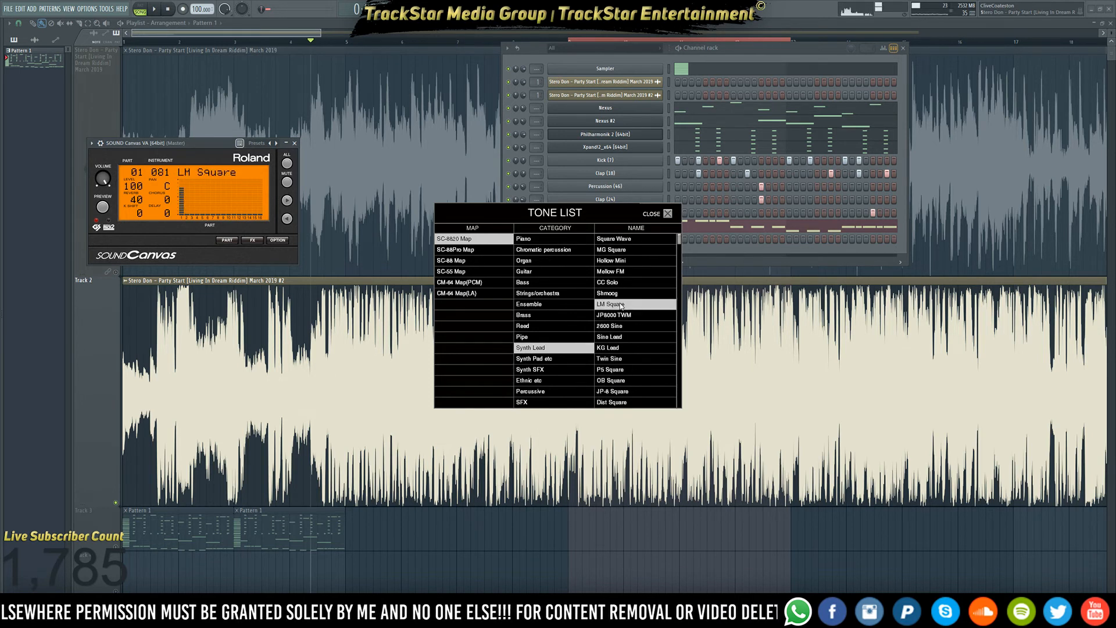
{"action": "left_click", "coordinate": [628, 238]}
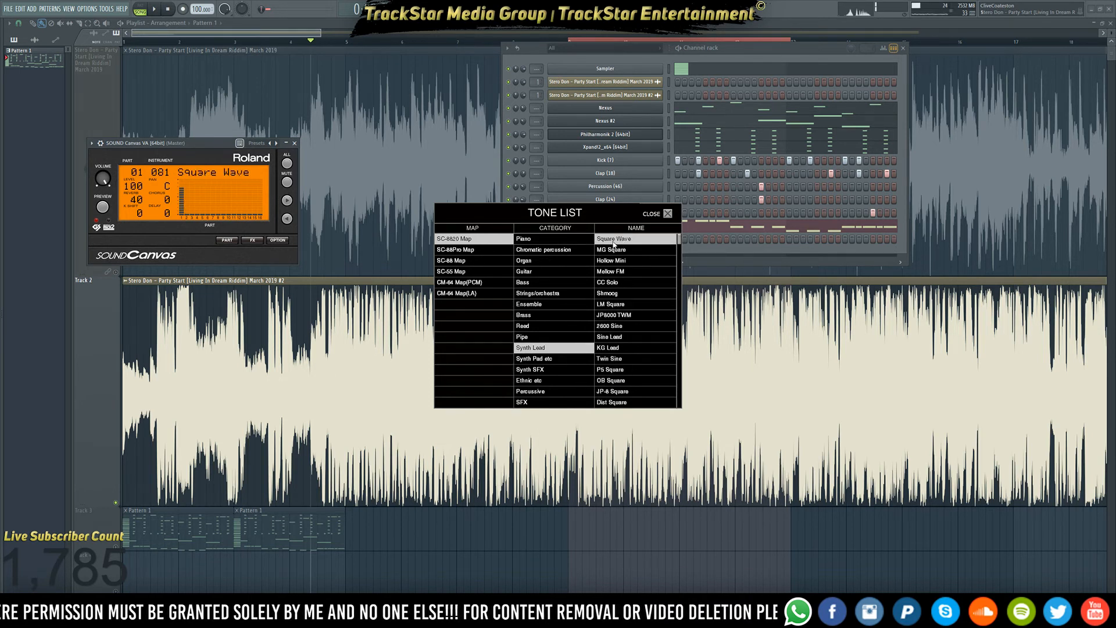
{"action": "left_click", "coordinate": [668, 214]}
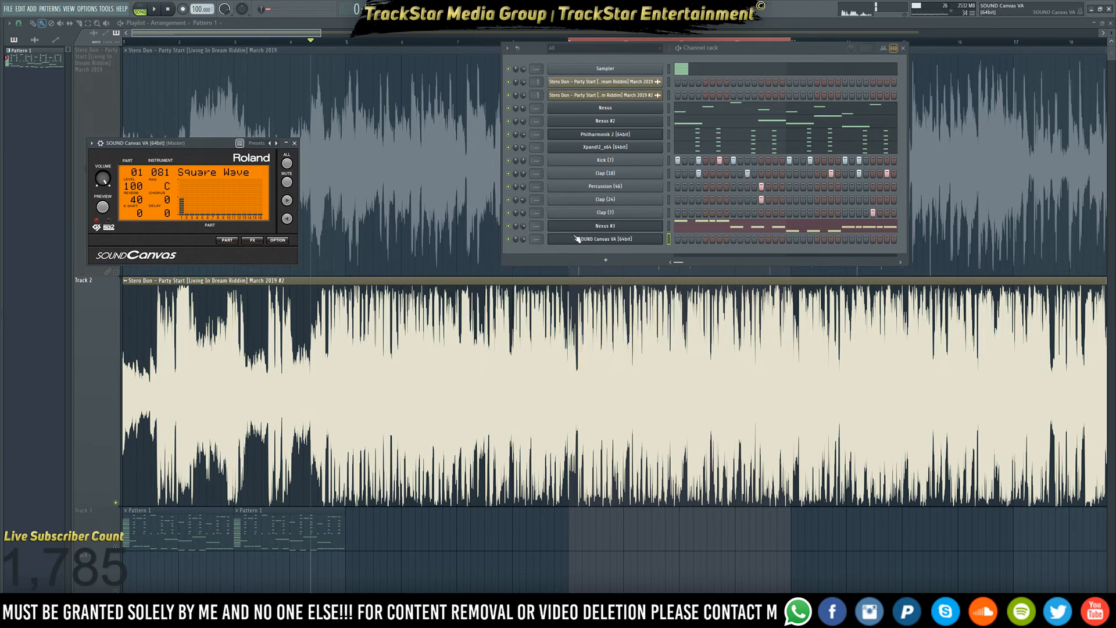
- Unmute playlist track 3 and place a C6 note at 2:07:00 in Pattern 1's Sampler piano roll
{"action": "right_click", "coordinate": [660, 238]}
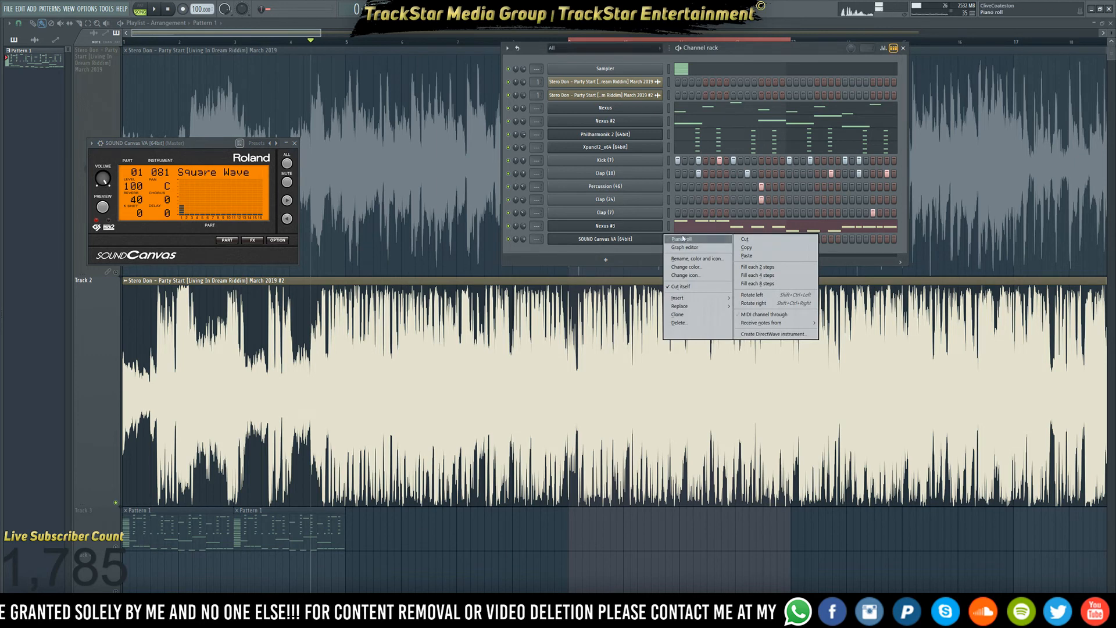
{"action": "left_click", "coordinate": [685, 239]}
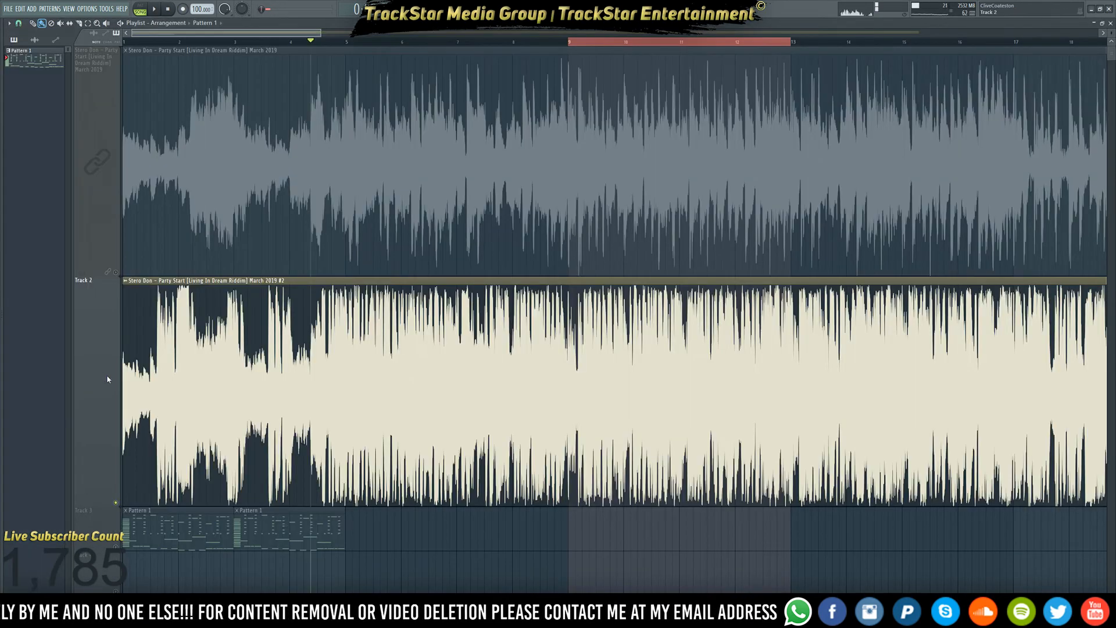
{"action": "left_click", "coordinate": [116, 546]}
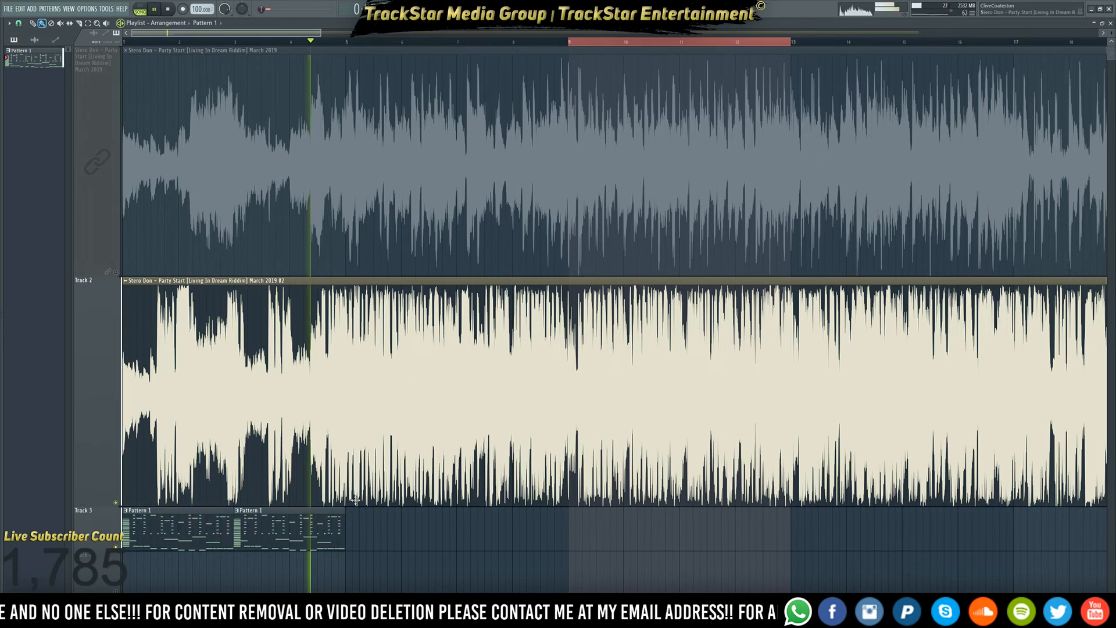
{"action": "double_click", "coordinate": [330, 526]}
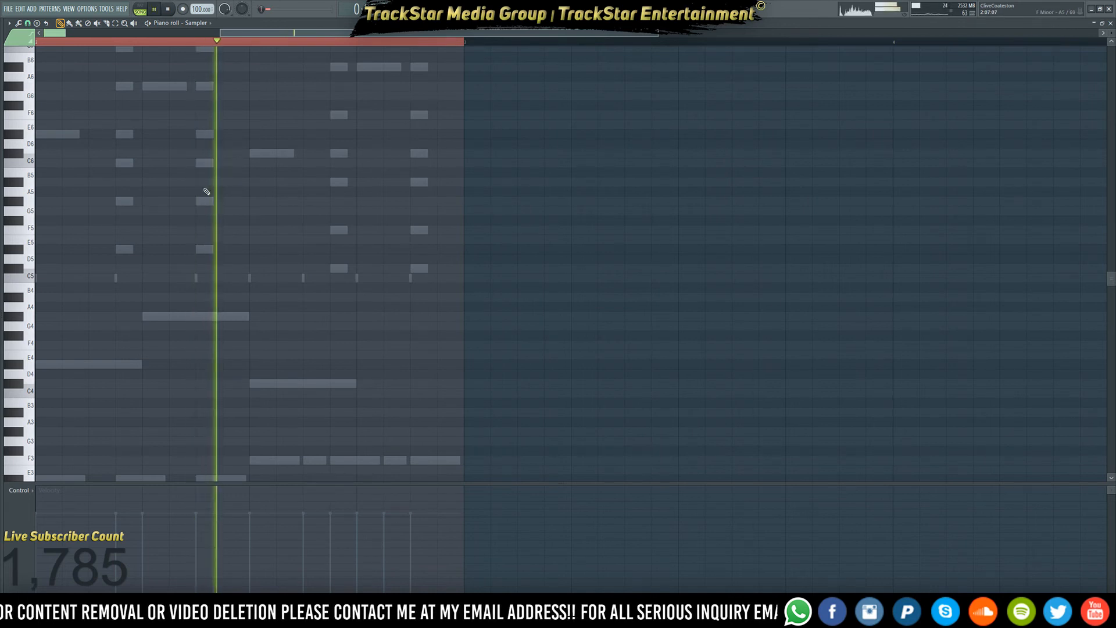
{"action": "left_click", "coordinate": [205, 163]}
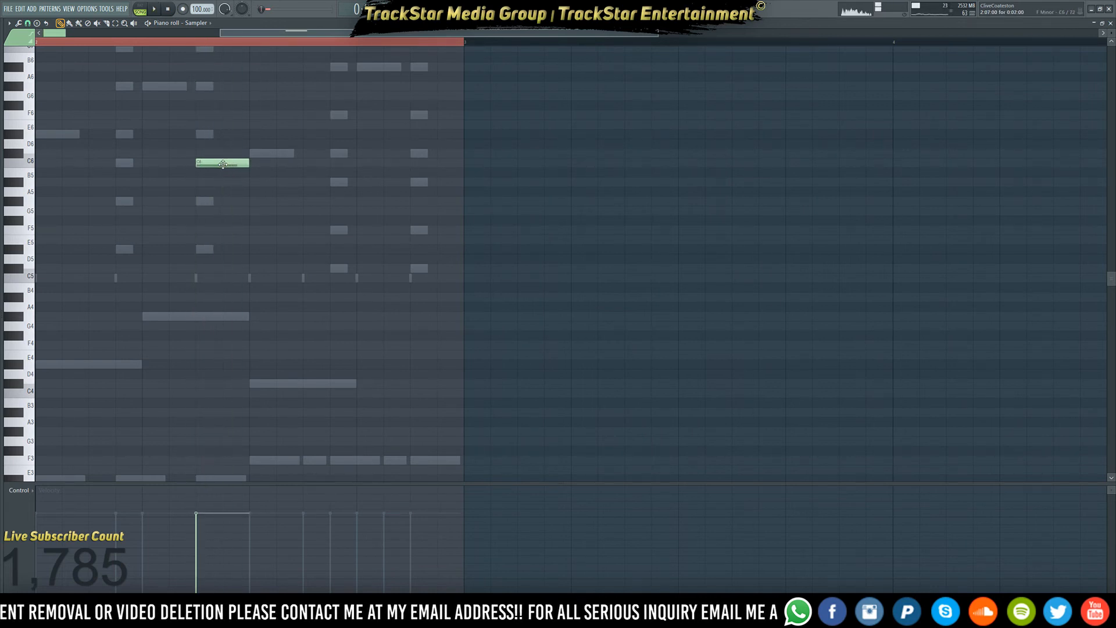
- Switch from the Sampler to the SOUND Canvas VA channel's piano roll
{"action": "key", "text": "F6"}
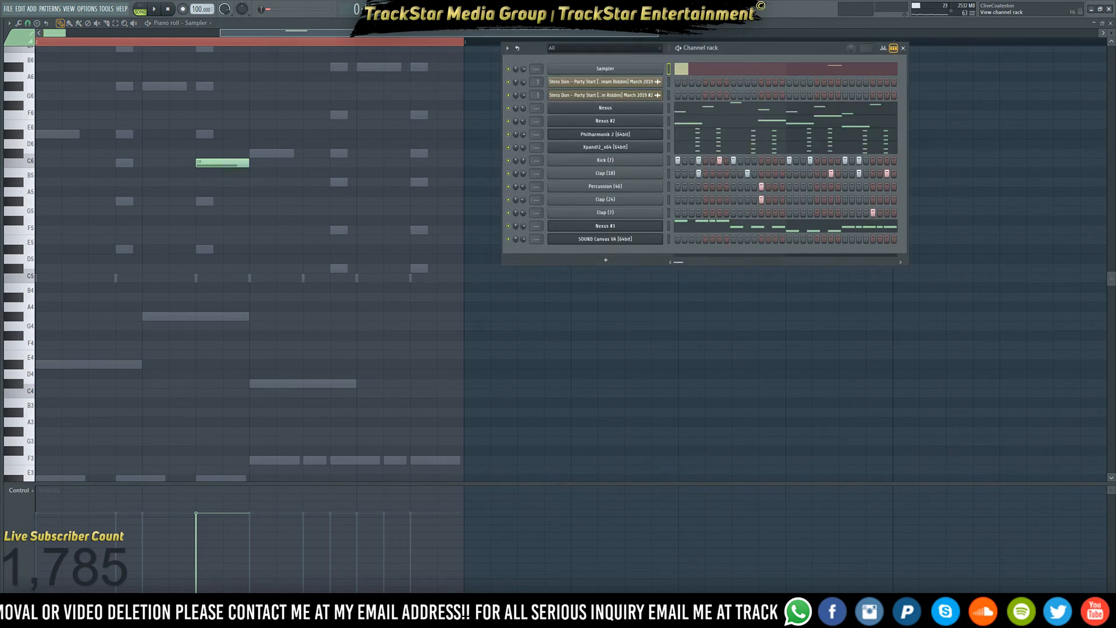
{"action": "right_click", "coordinate": [615, 230]}
{"action": "right_click", "coordinate": [613, 238]}
{"action": "right_click", "coordinate": [618, 239]}
{"action": "right_click", "coordinate": [660, 239]}
{"action": "left_click", "coordinate": [718, 246]}
{"action": "right_click", "coordinate": [648, 240]}
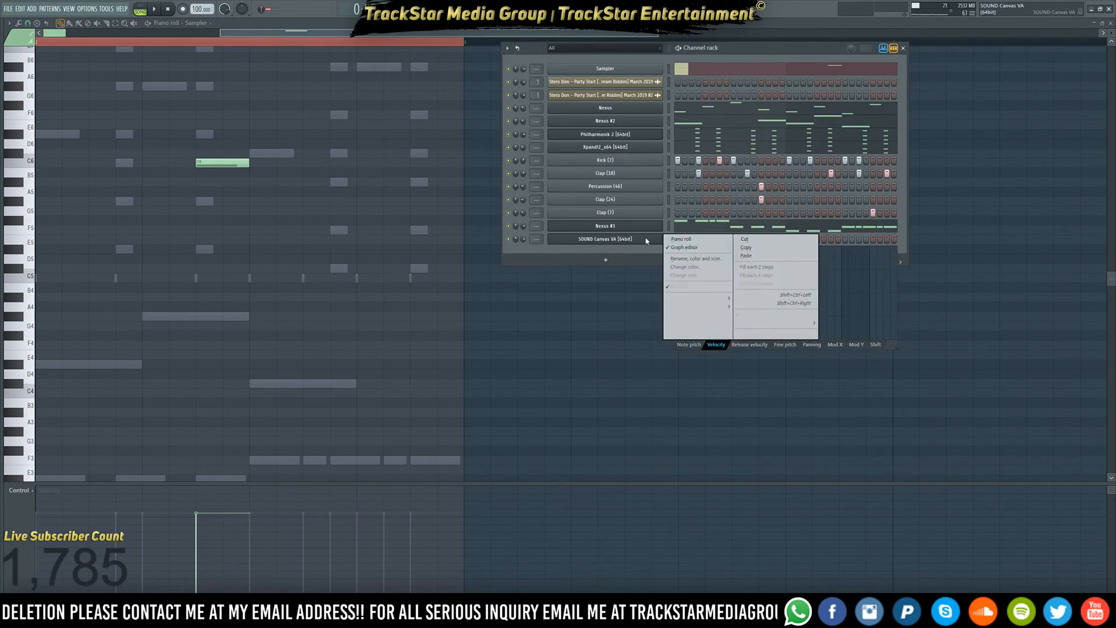
{"action": "left_click", "coordinate": [683, 239]}
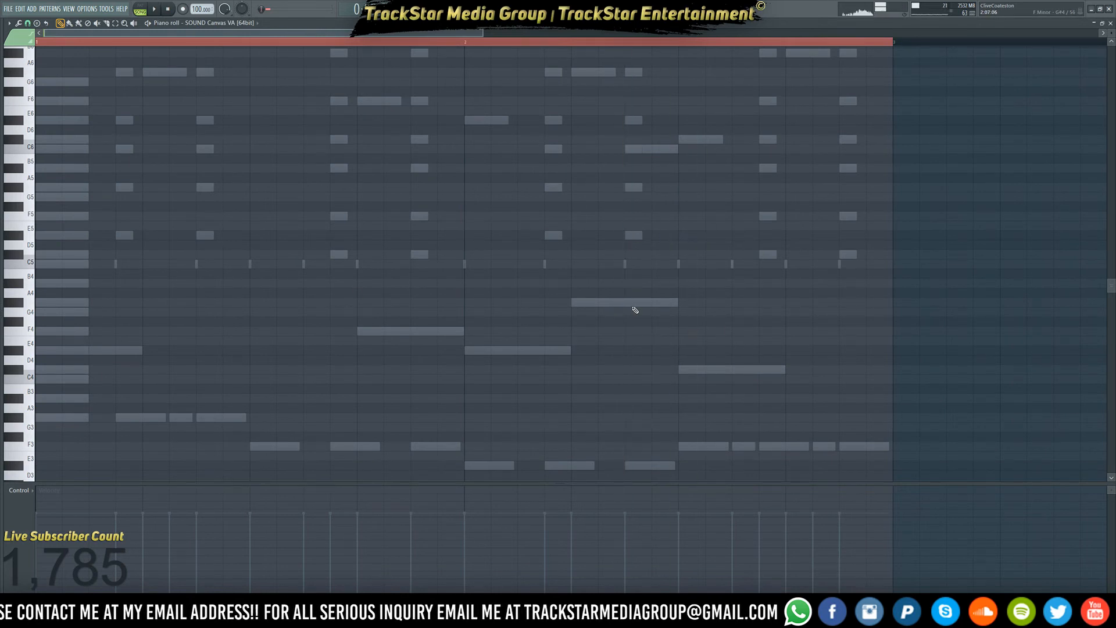
- Place two-step lead notes D#6 at 2:07:00 and C#6 at 2:09:00, checking them with playback
{"action": "scroll", "coordinate": [634, 310], "scroll_direction": "up", "scroll_amount": 3}
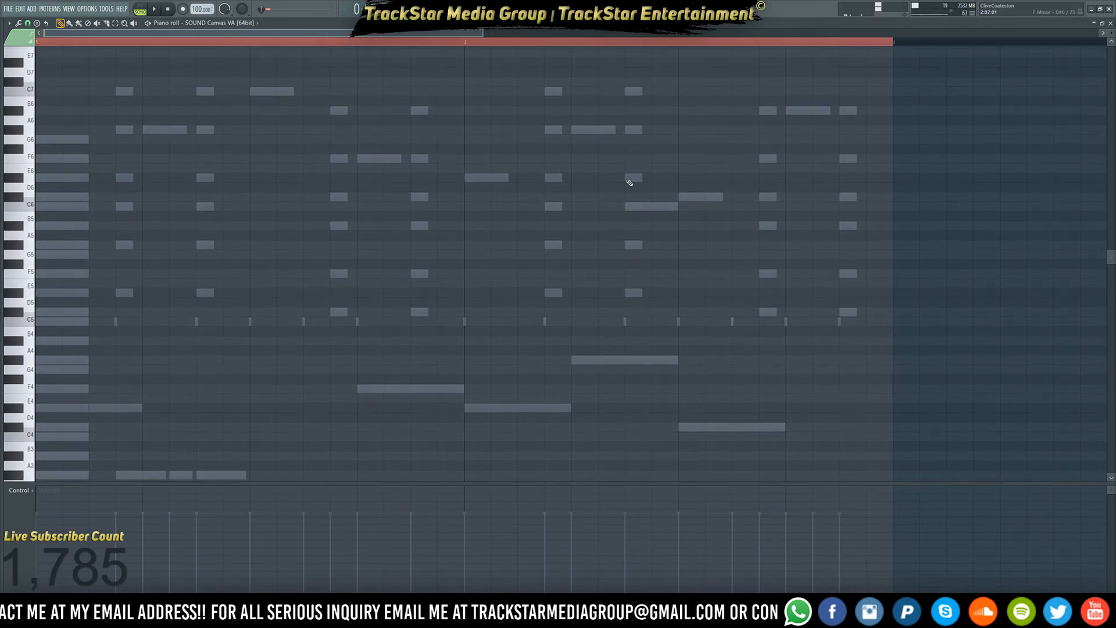
{"action": "left_click", "coordinate": [629, 183]}
{"action": "scroll", "coordinate": [634, 214], "scroll_direction": "up", "scroll_amount": 4}
{"action": "key", "text": "space"}
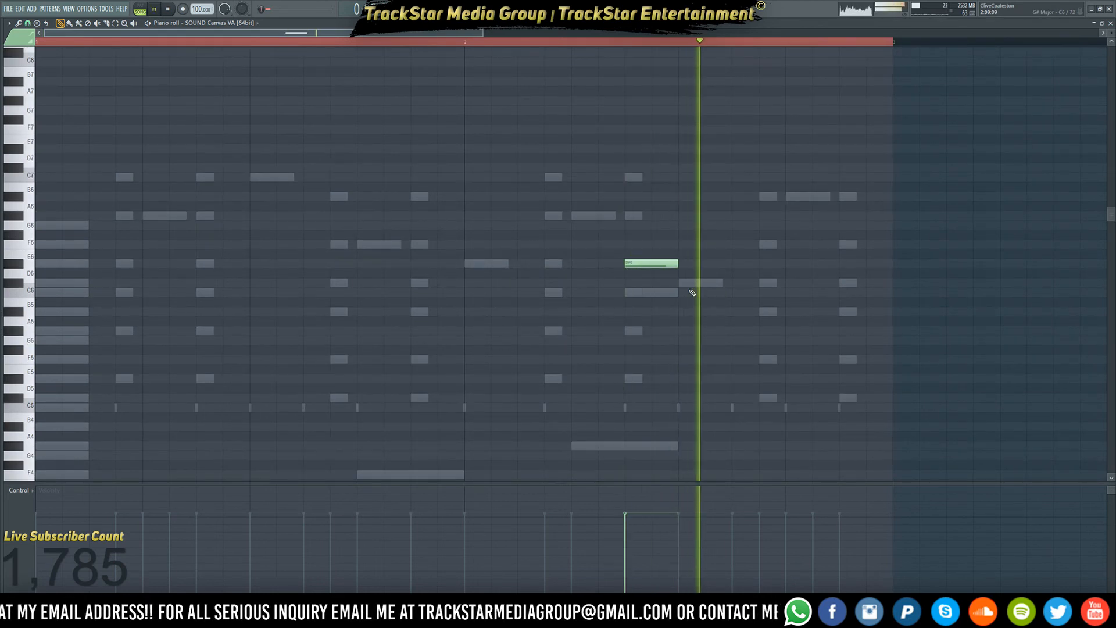
{"action": "key", "text": "space"}
{"action": "left_click", "coordinate": [679, 283]}
{"action": "key", "text": "space"}
{"action": "key", "text": "space"}
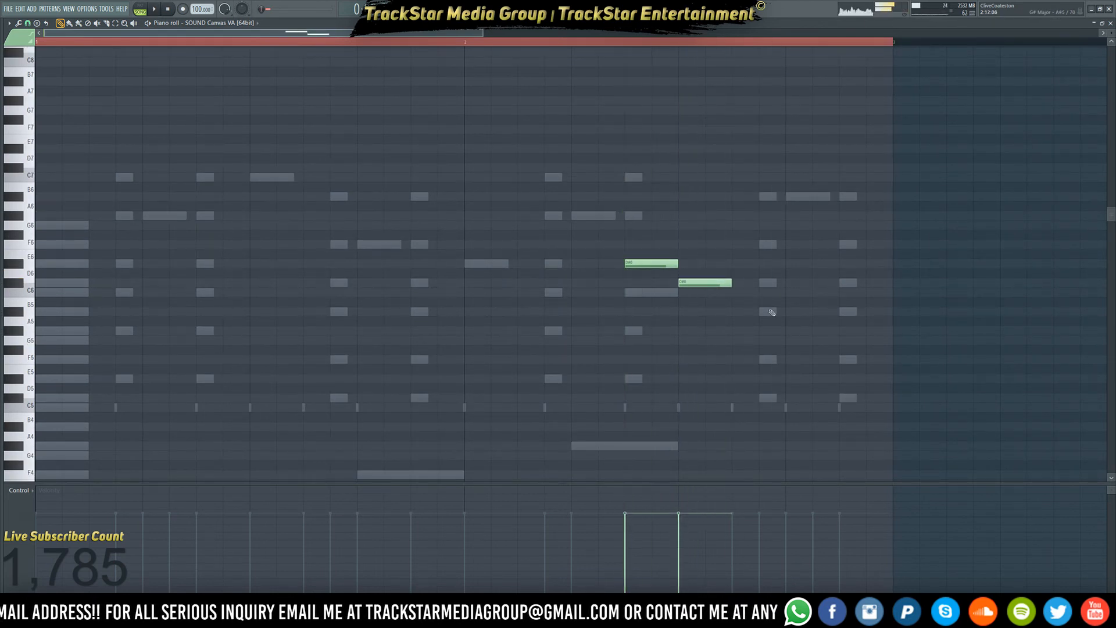
- Add two-step lead notes A#5 at 2:12:00 and C#6 at 2:15:00, checking against playback
{"action": "left_click", "coordinate": [763, 314]}
{"action": "key", "text": "space"}
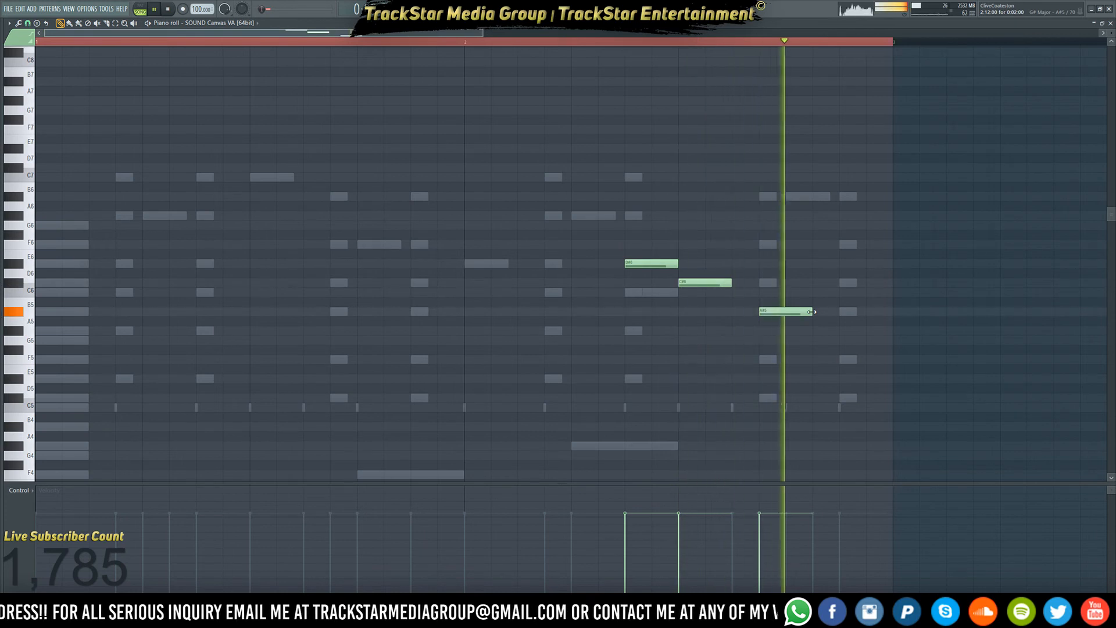
{"action": "key", "text": "space"}
{"action": "left_click", "coordinate": [844, 283]}
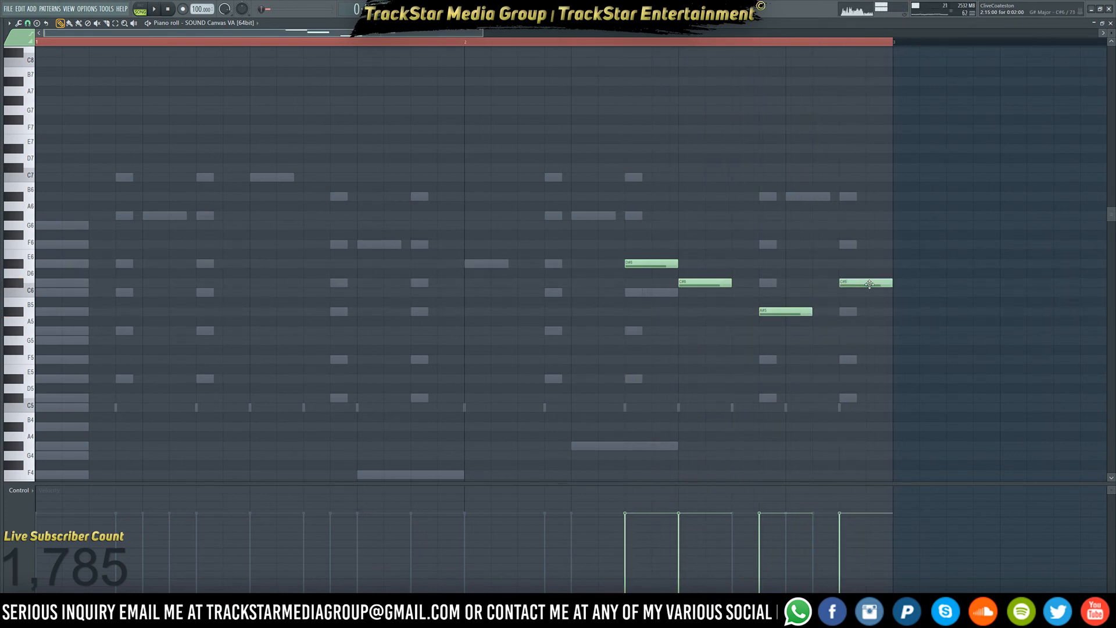
- Shorten the C#6 lead note at 2:15:00 to one step and add a one-step A#5 at 2:16:00
{"action": "left_click_drag", "start_coordinate": [889, 284], "coordinate": [865, 290]}
{"action": "left_click", "coordinate": [870, 313]}
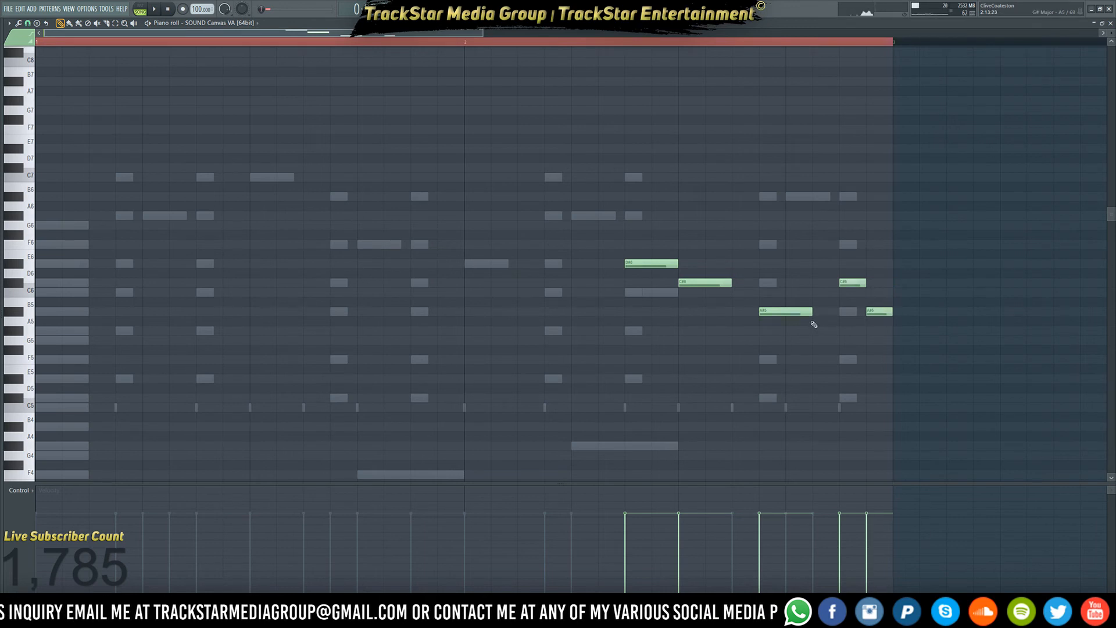
- Lengthen the A#5 at 2:12:00 and the C#6 at 2:09:00 to three steps each, checking with playback
{"action": "left_click_drag", "start_coordinate": [814, 314], "coordinate": [840, 314]}
{"action": "key", "text": "space"}
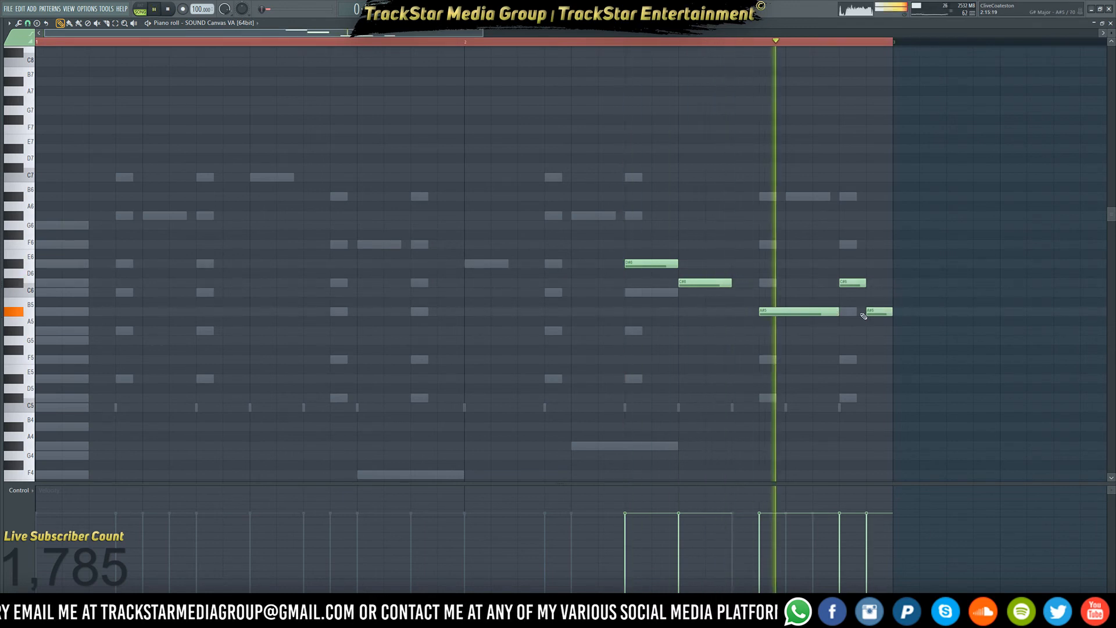
{"action": "left_click_drag", "start_coordinate": [728, 283], "coordinate": [746, 281]}
- Audition the lead melody, check it in the channel rack and playlist, and return to the SOUND Canvas VA piano roll
{"action": "key", "text": "F6"}
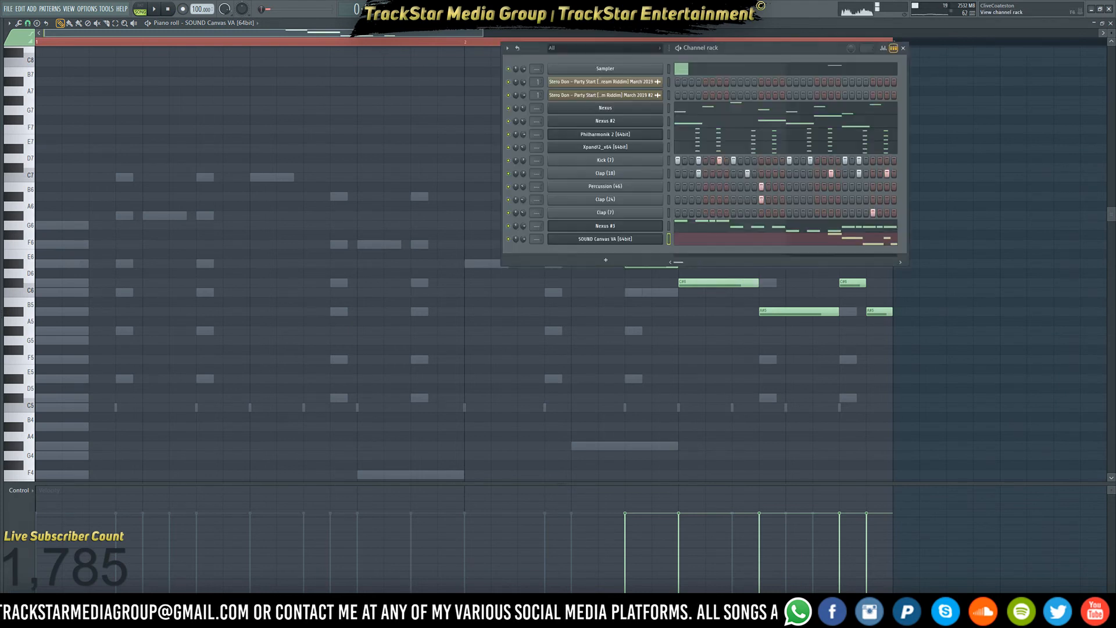
{"action": "key", "text": "space"}
{"action": "key", "text": "space"}
{"action": "key", "text": "space"}
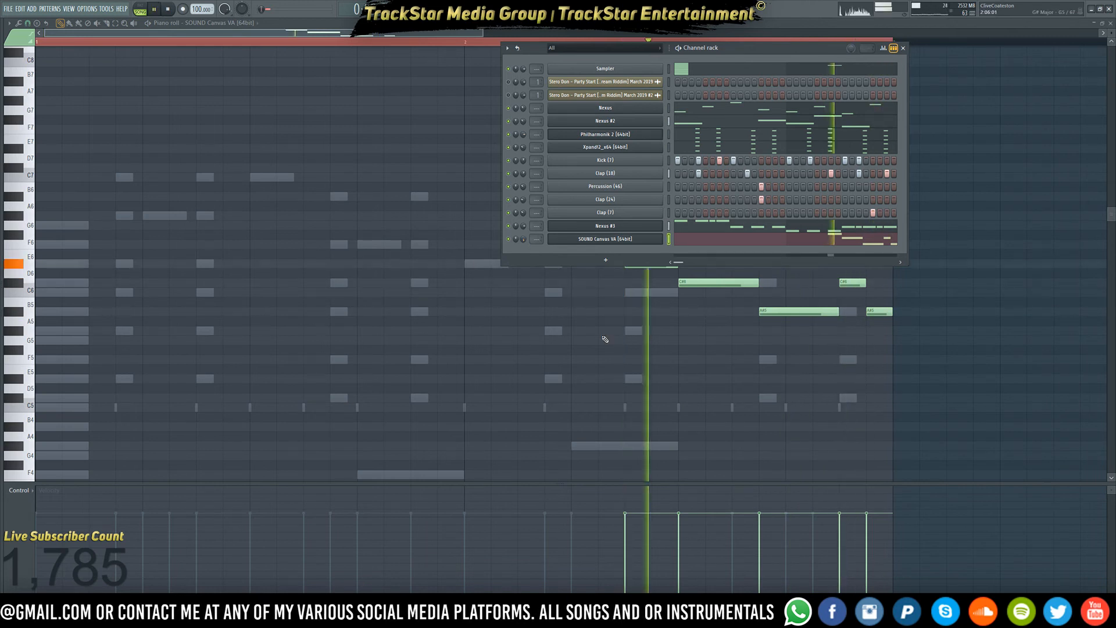
{"action": "key", "text": "space"}
{"action": "key", "text": "F5"}
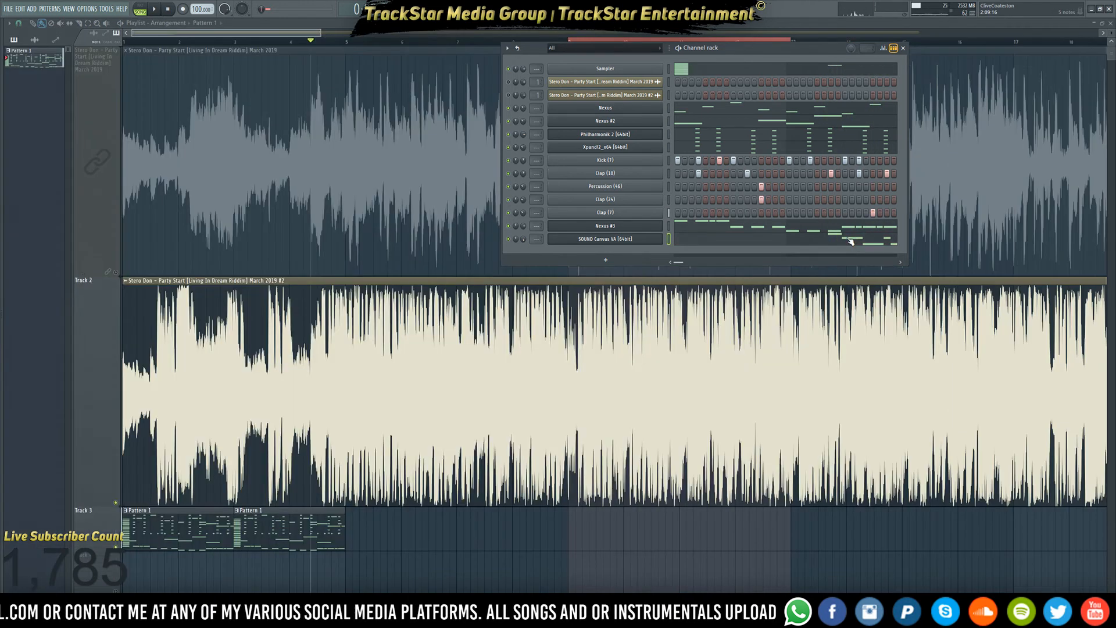
{"action": "left_click", "coordinate": [851, 241]}
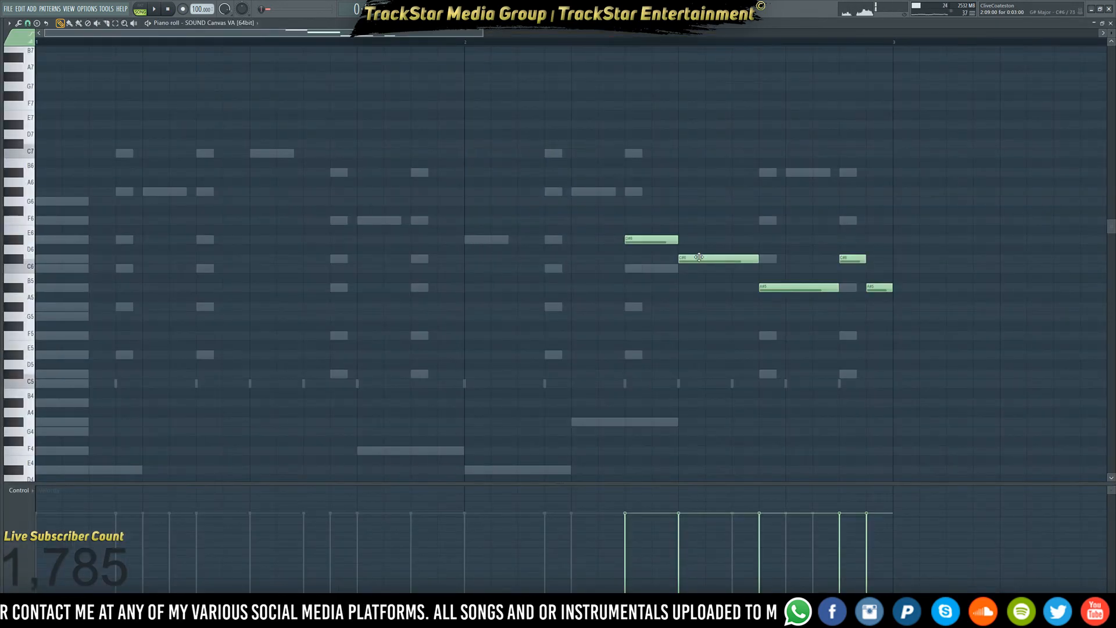
- Raise the C#6 lead note at 2:09:00 to F6 and shorten it to two steps, checking with playback
{"action": "left_click_drag", "start_coordinate": [700, 248], "coordinate": [701, 211]}
{"action": "scroll", "coordinate": [702, 214], "scroll_direction": "up", "scroll_amount": 1}
{"action": "key", "text": "space"}
{"action": "key", "text": "space"}
{"action": "left_click_drag", "start_coordinate": [759, 231], "coordinate": [731, 231]}
{"action": "key", "text": "space"}
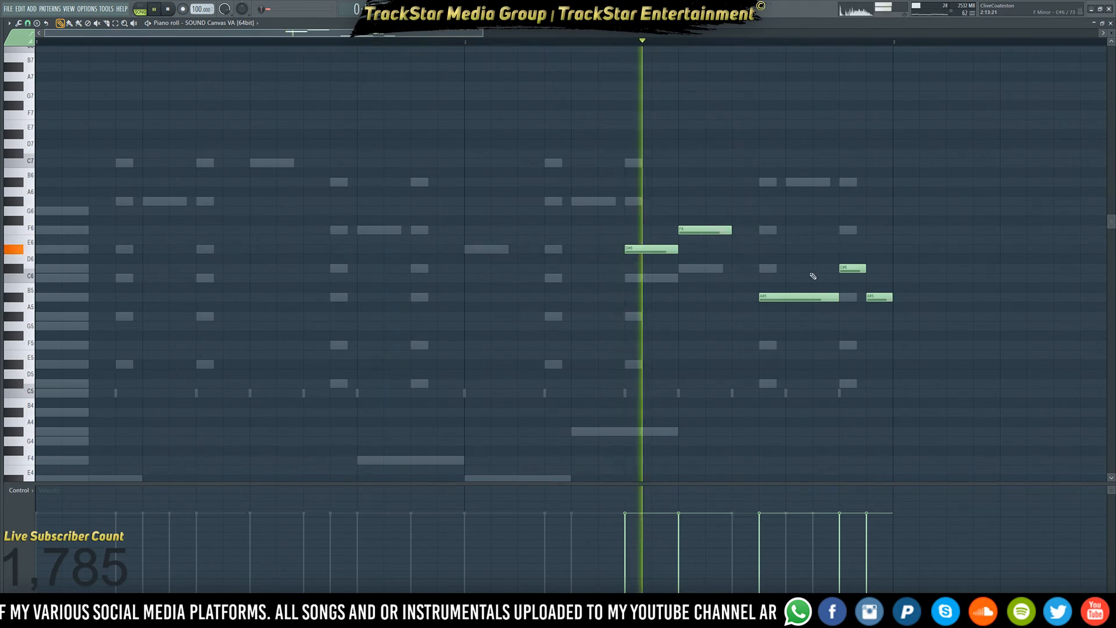
- Move the A#5 lead note from 2:12:00 to 2:13:00 and shorten it to two steps
{"action": "left_click_drag", "start_coordinate": [791, 293], "coordinate": [818, 294]}
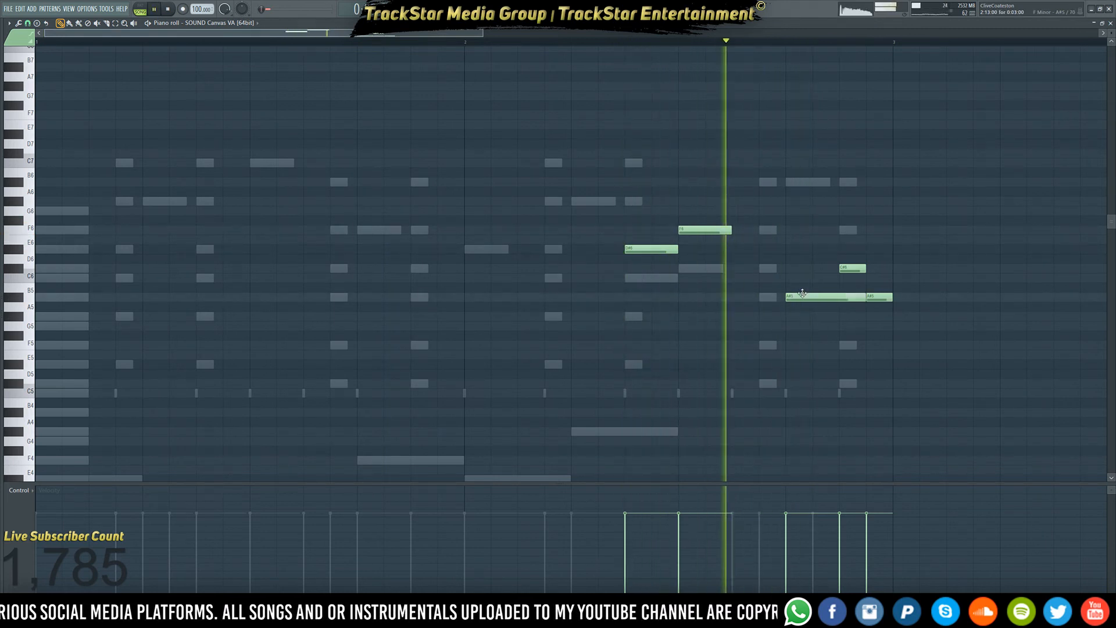
{"action": "key", "text": "space"}
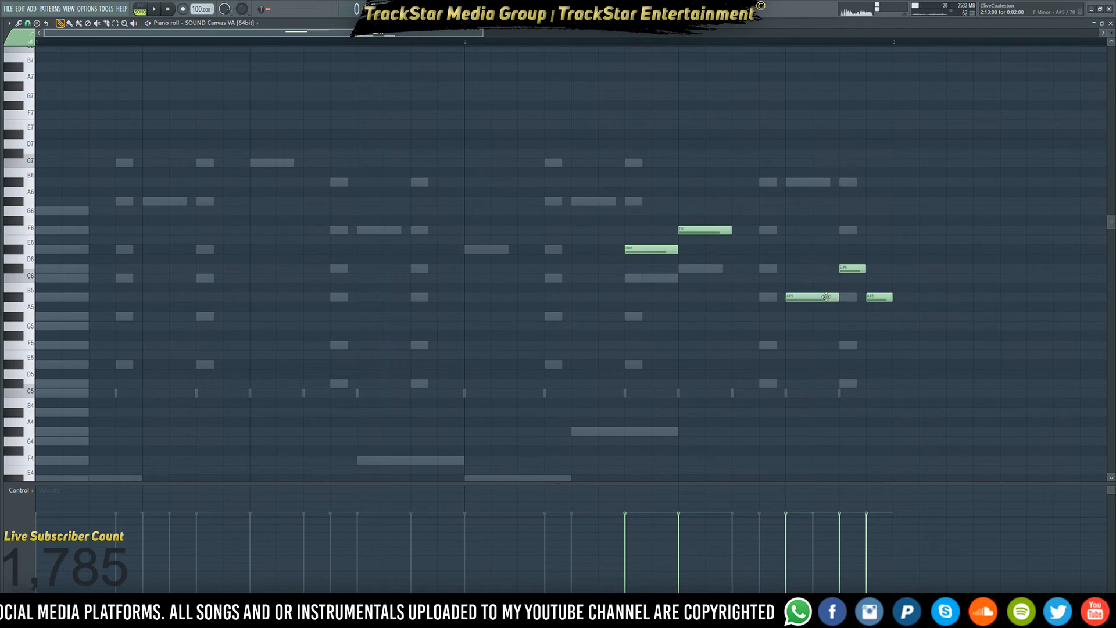
{"action": "key", "text": "space"}
{"action": "key", "text": "space"}
- Raise the lead note at 2:13:00 to C#6 and the one at 2:15:00 to F6, checking with playback
{"action": "left_click_drag", "start_coordinate": [807, 300], "coordinate": [854, 235]}
{"action": "key", "text": "space"}
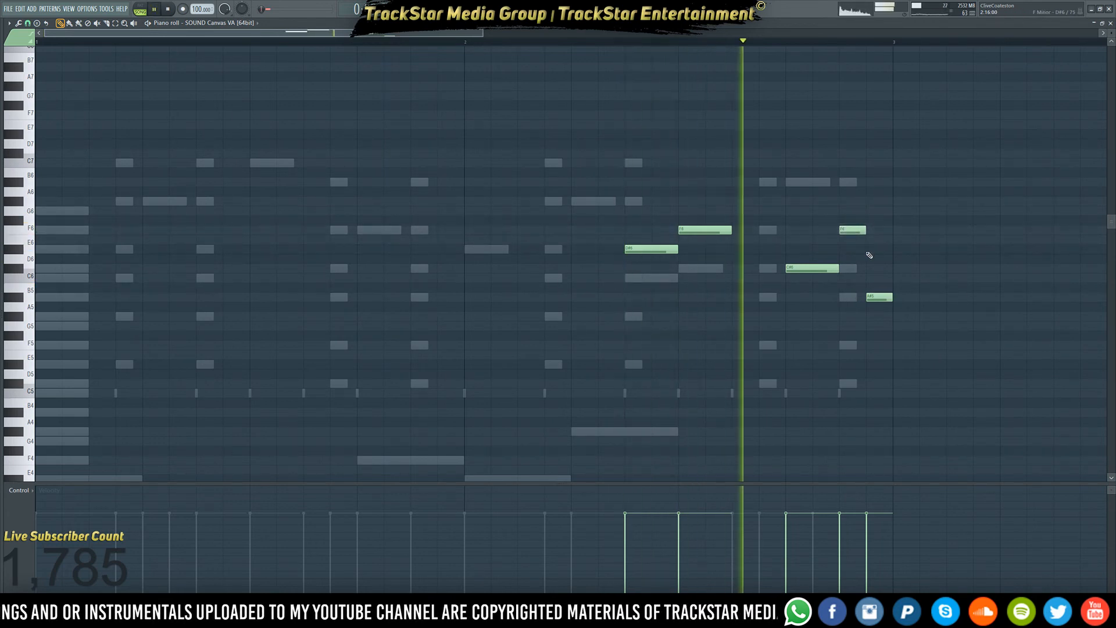
{"action": "key", "text": "space"}
- Try the last lead note at 2:16:00 on C#6 with playback, and return it to A#5
{"action": "left_click_drag", "start_coordinate": [877, 296], "coordinate": [877, 271]}
{"action": "key", "text": "space"}
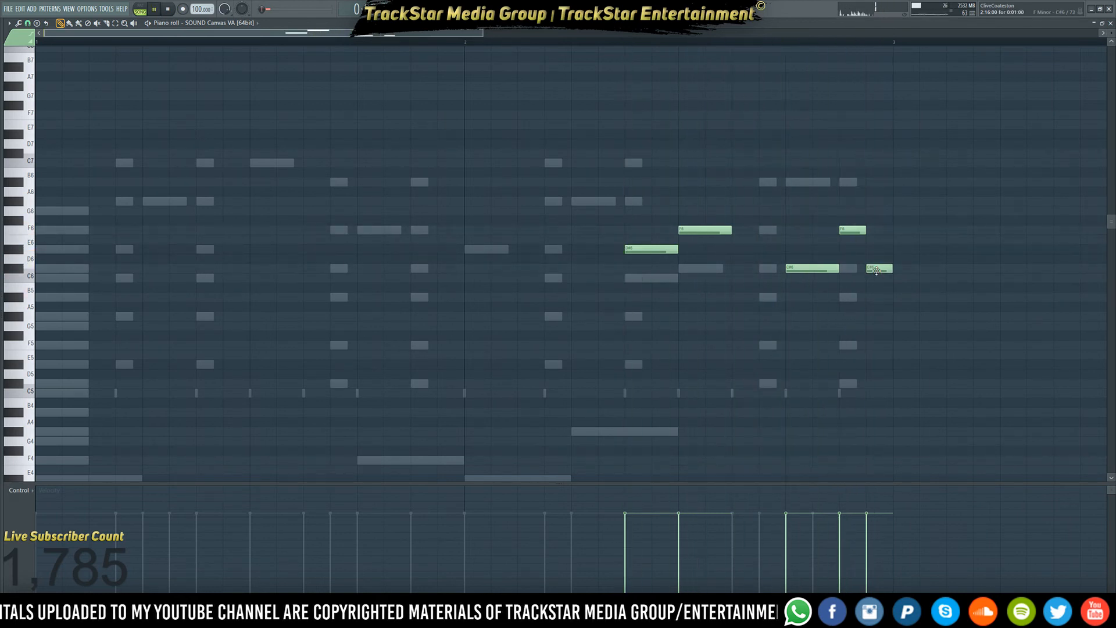
{"action": "left_click_drag", "start_coordinate": [877, 271], "coordinate": [874, 297]}
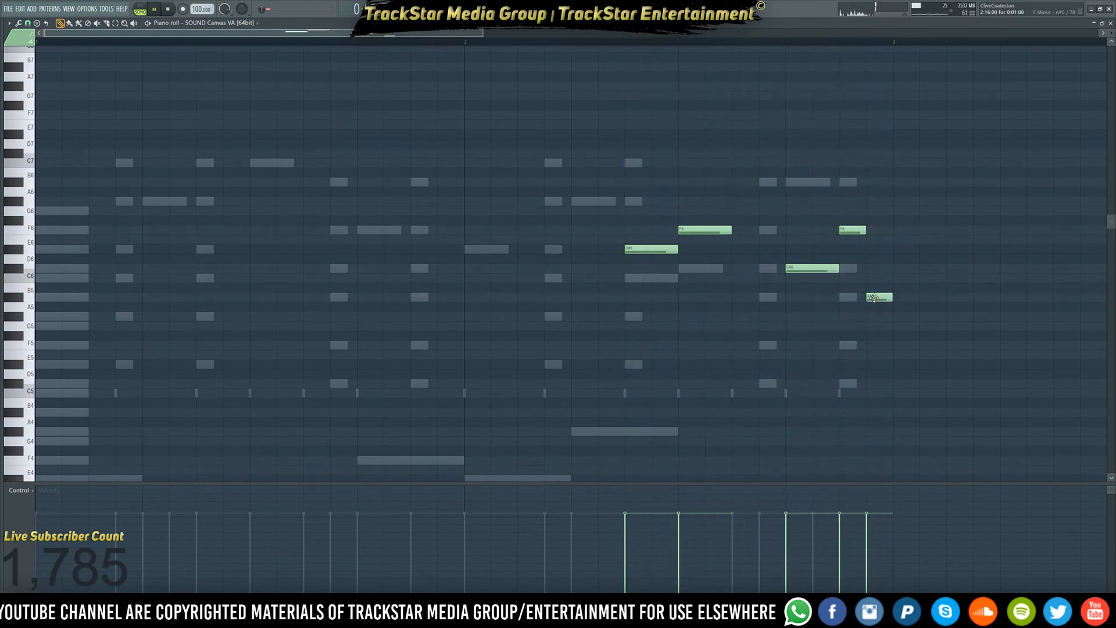
{"action": "key", "text": "space"}
- Try F5 and C#6 for the lead note at 2:15:00 against playback, and settle it on D#6
{"action": "key", "text": "space"}
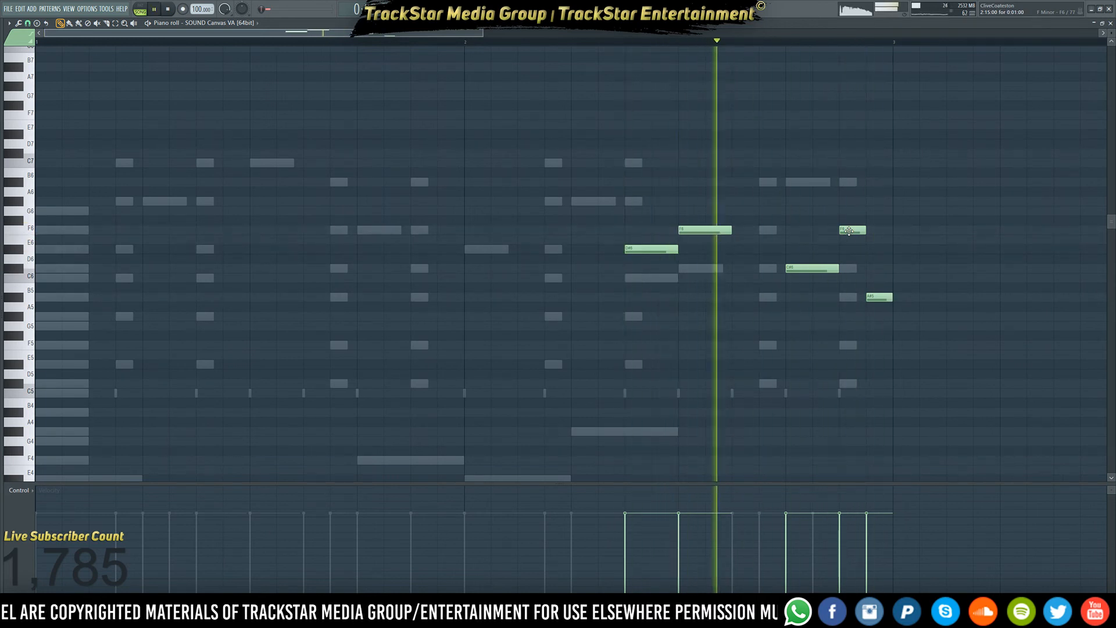
{"action": "left_click_drag", "start_coordinate": [849, 230], "coordinate": [849, 345]}
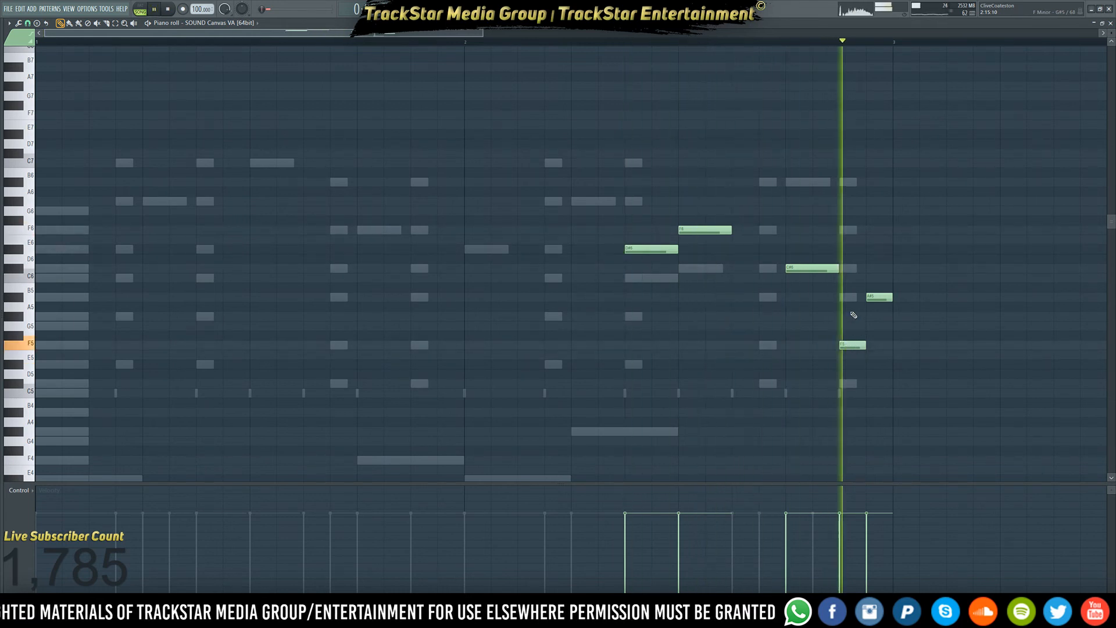
{"action": "left_click_drag", "start_coordinate": [843, 297], "coordinate": [840, 270]}
{"action": "key", "text": "space"}
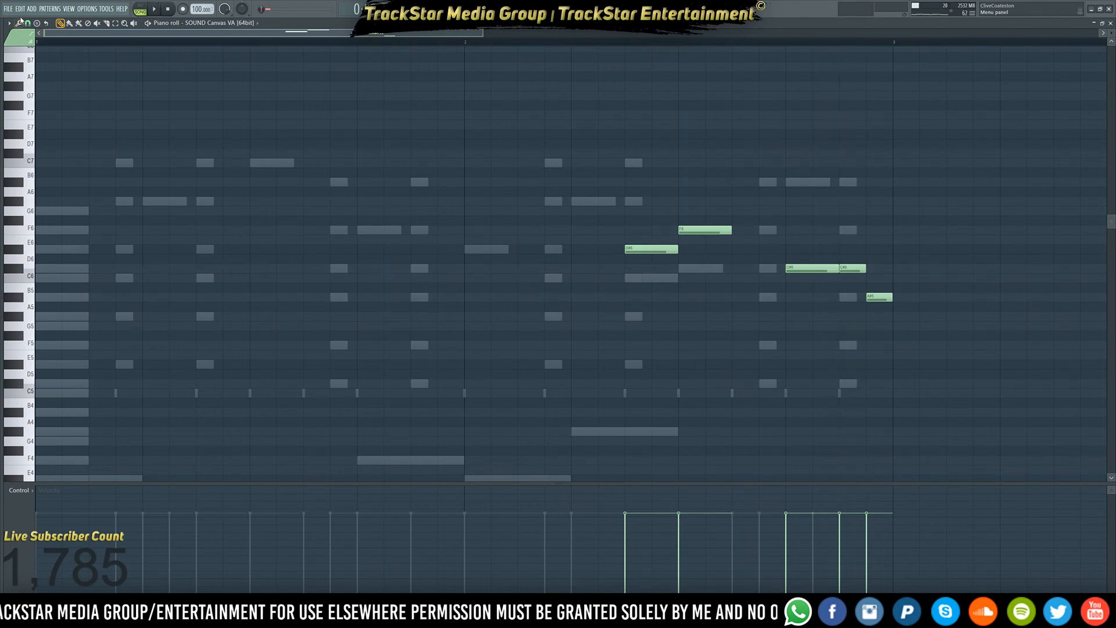
{"action": "left_click_drag", "start_coordinate": [850, 267], "coordinate": [850, 249]}
{"action": "key", "text": "space"}
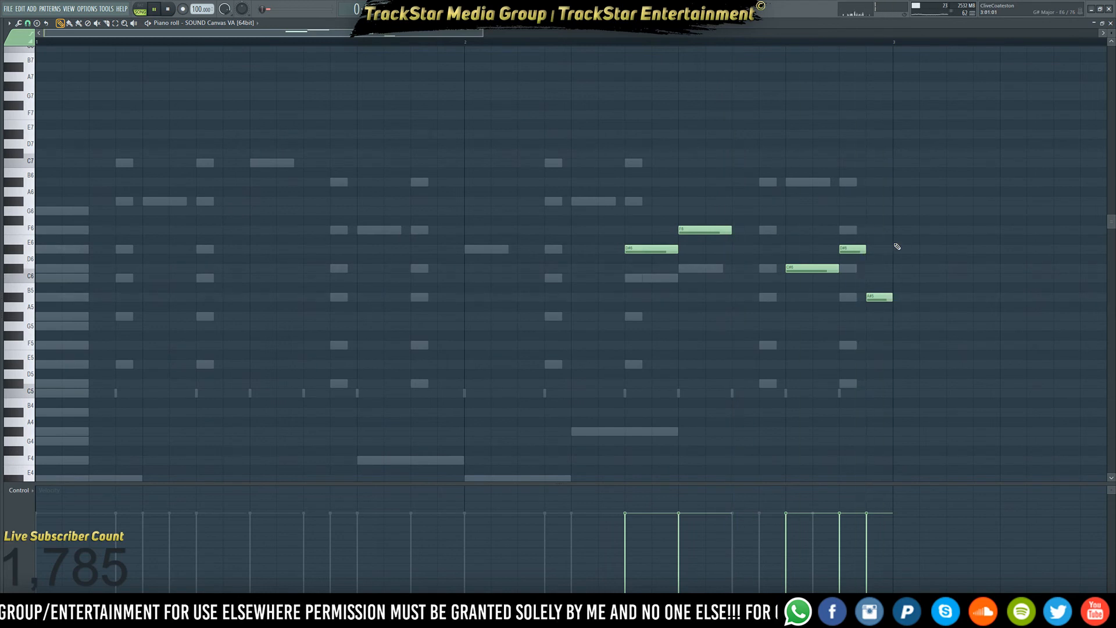
- Play the arrangement from the playlist with the channel rack open to compare the lead with the reference track
{"action": "key", "text": "F5"}
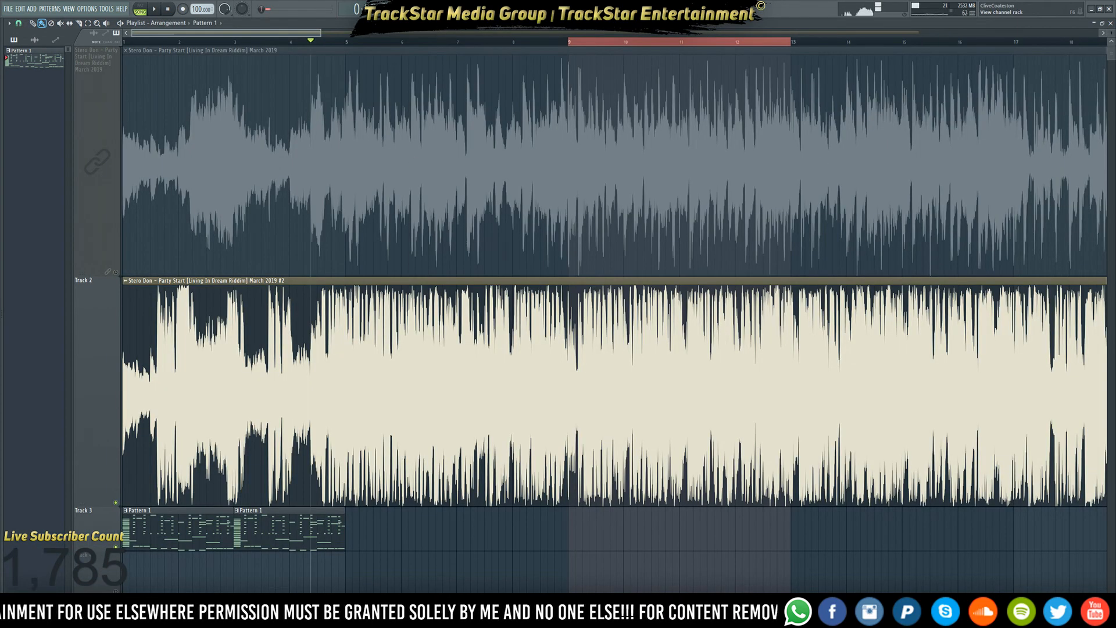
{"action": "key", "text": "F6"}
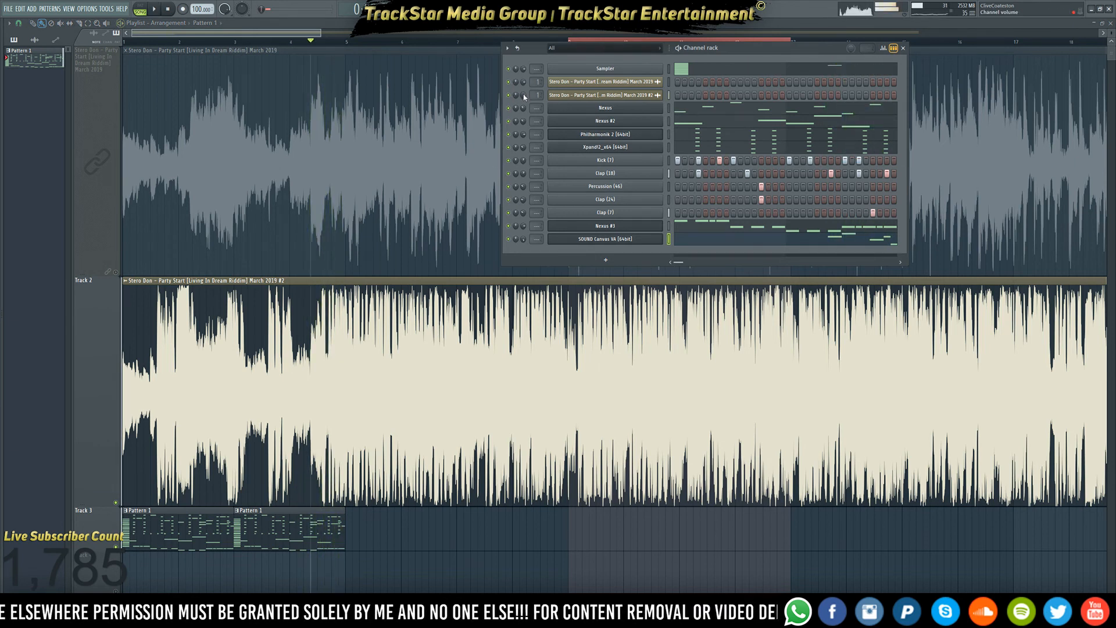
{"action": "key", "text": "space"}
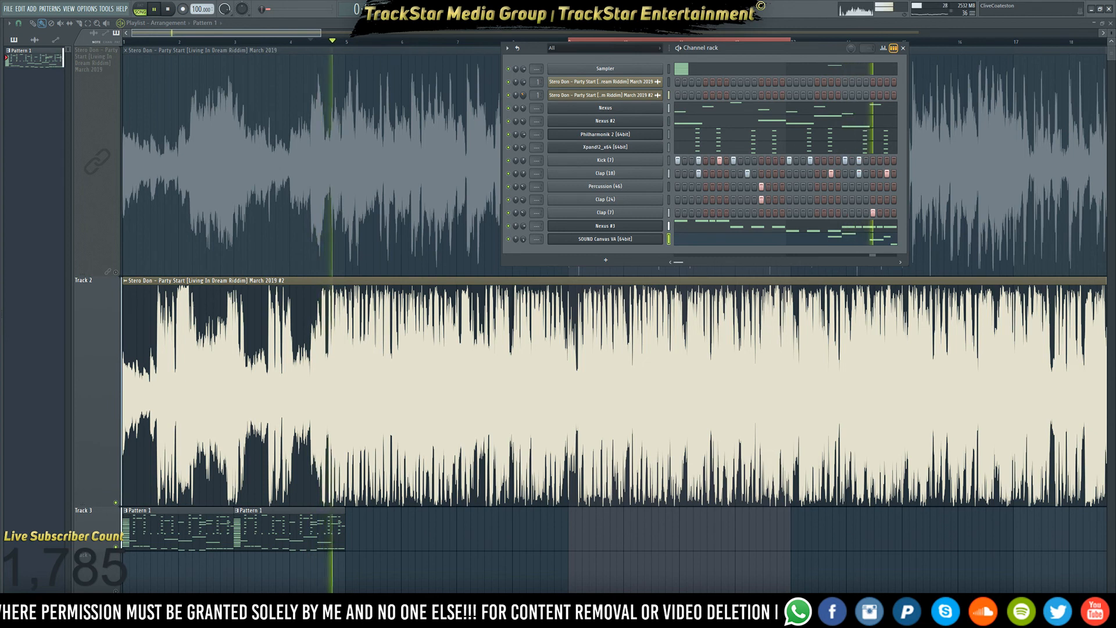
{"action": "key", "text": "space"}
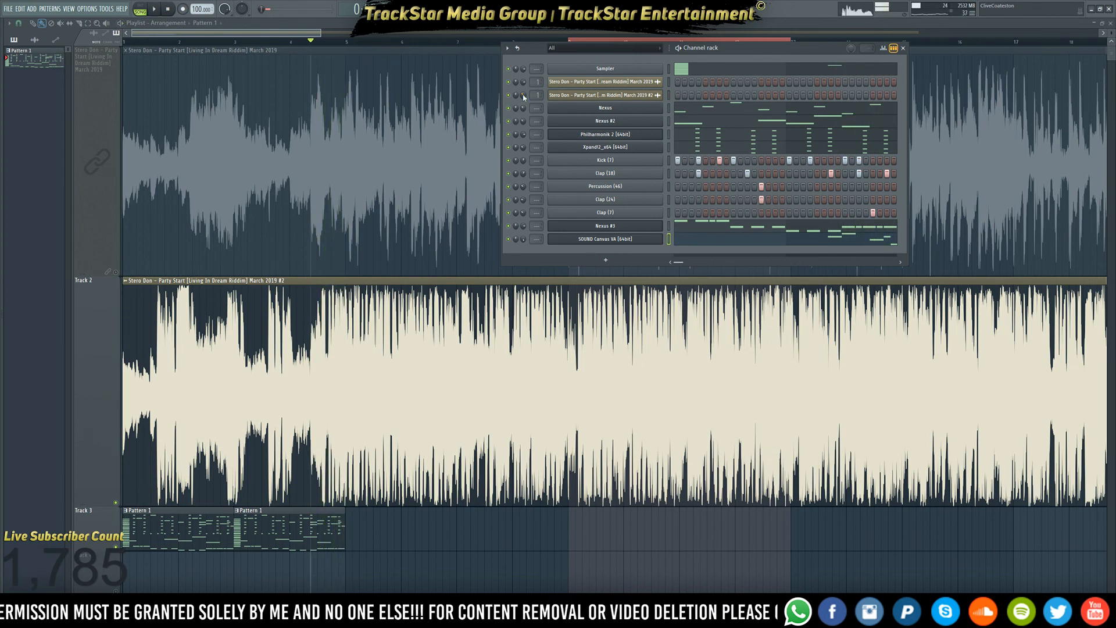
- Fill playlist track 3 with repeated Pattern 1 clips from bar 5 through bar 17 during playback
{"action": "key", "text": "space"}
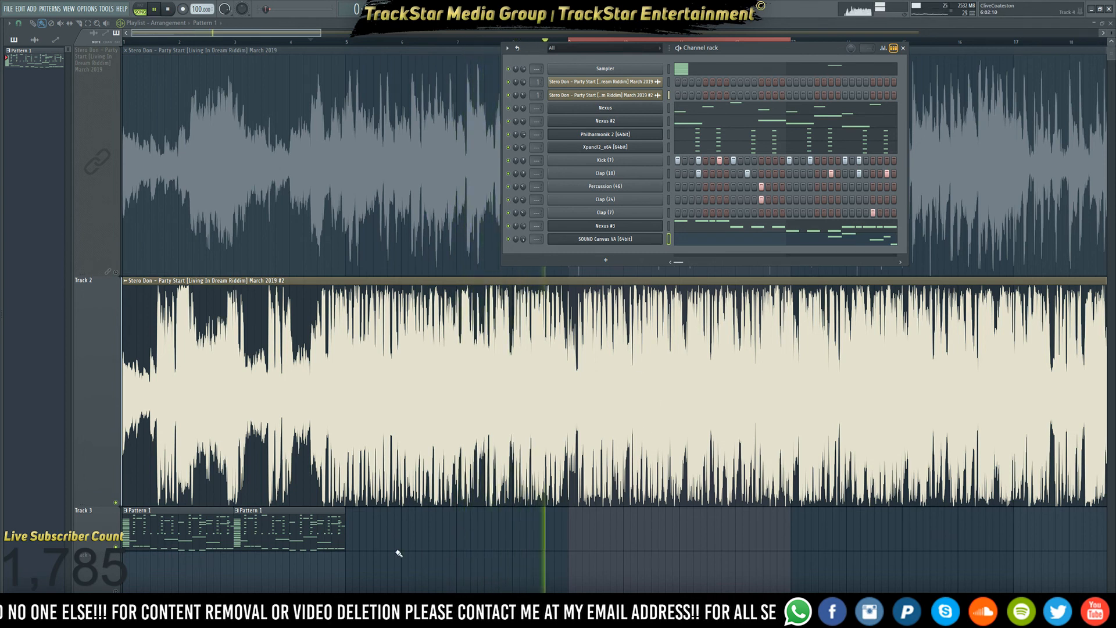
{"action": "left_click_drag", "start_coordinate": [348, 526], "coordinate": [1040, 530]}
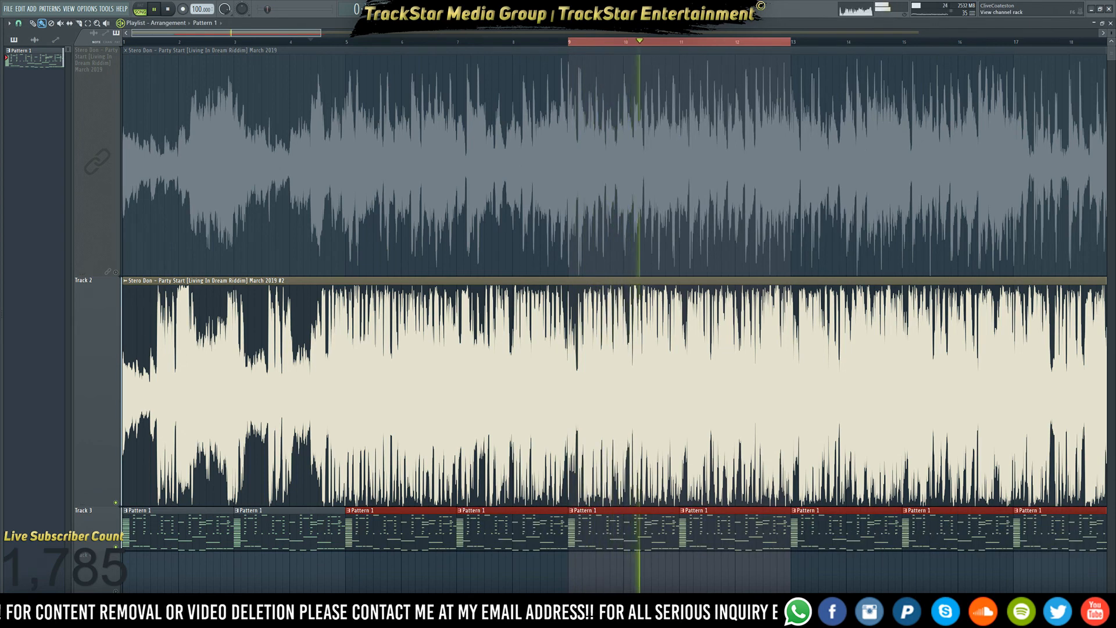
- Audition Pattern 1 on its own in pattern mode and open the Philharmonik 2 channel's piano roll
{"action": "key", "text": "F6"}
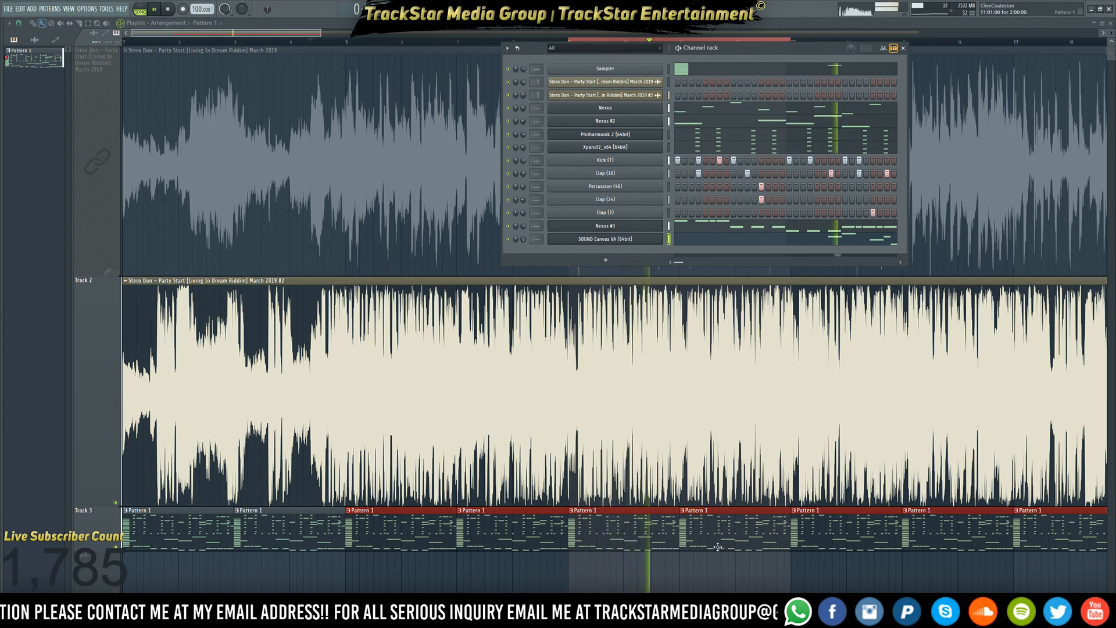
{"action": "key", "text": "l"}
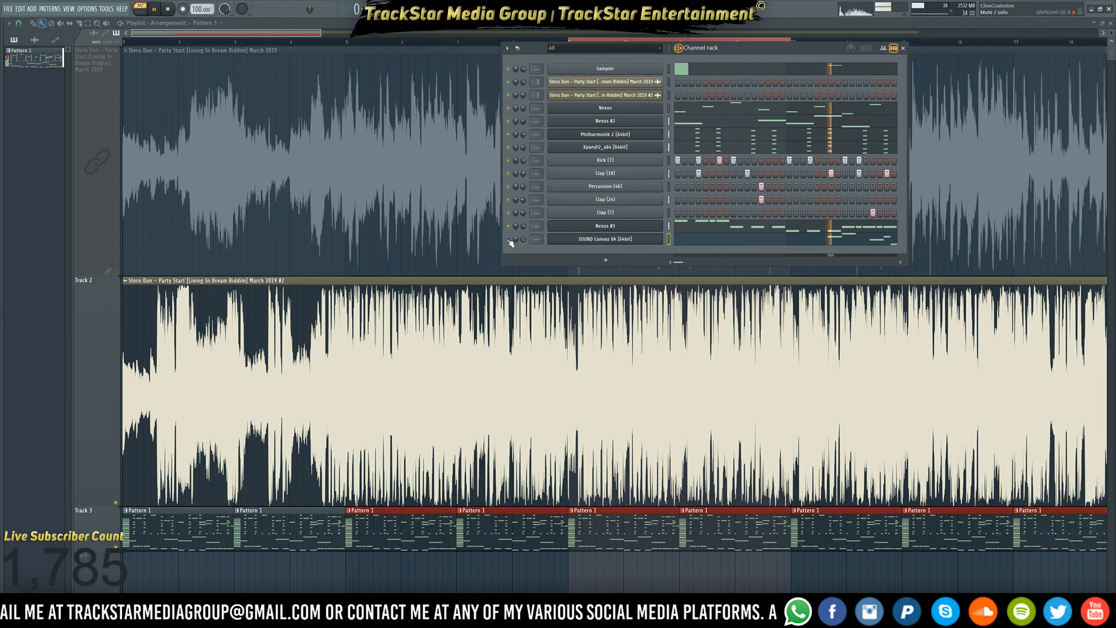
{"action": "key", "text": "space"}
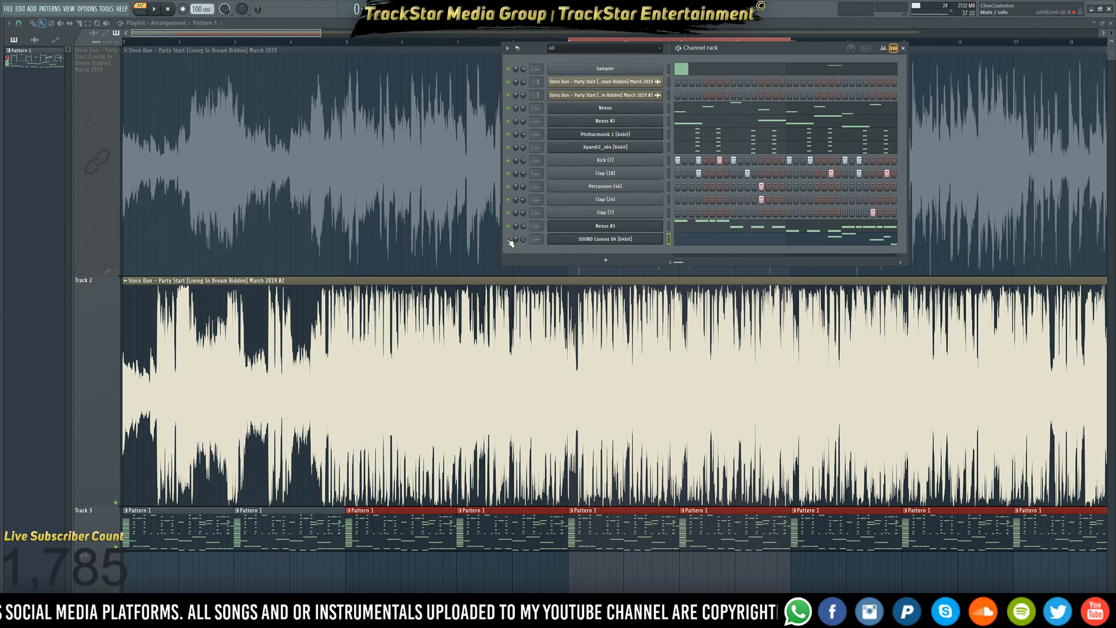
{"action": "left_click", "coordinate": [710, 137]}
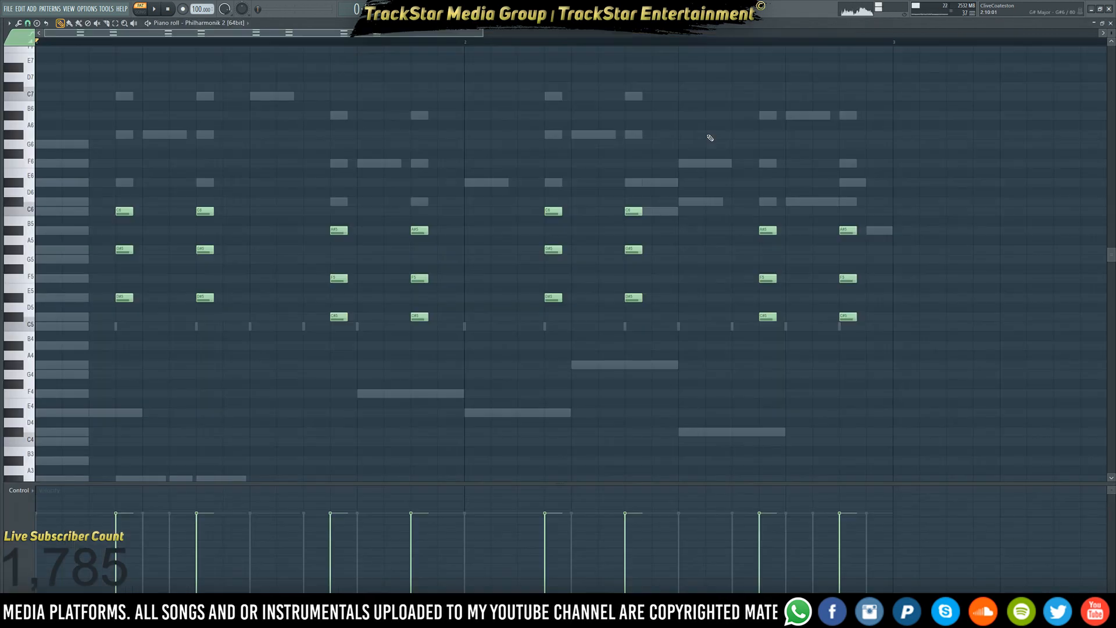